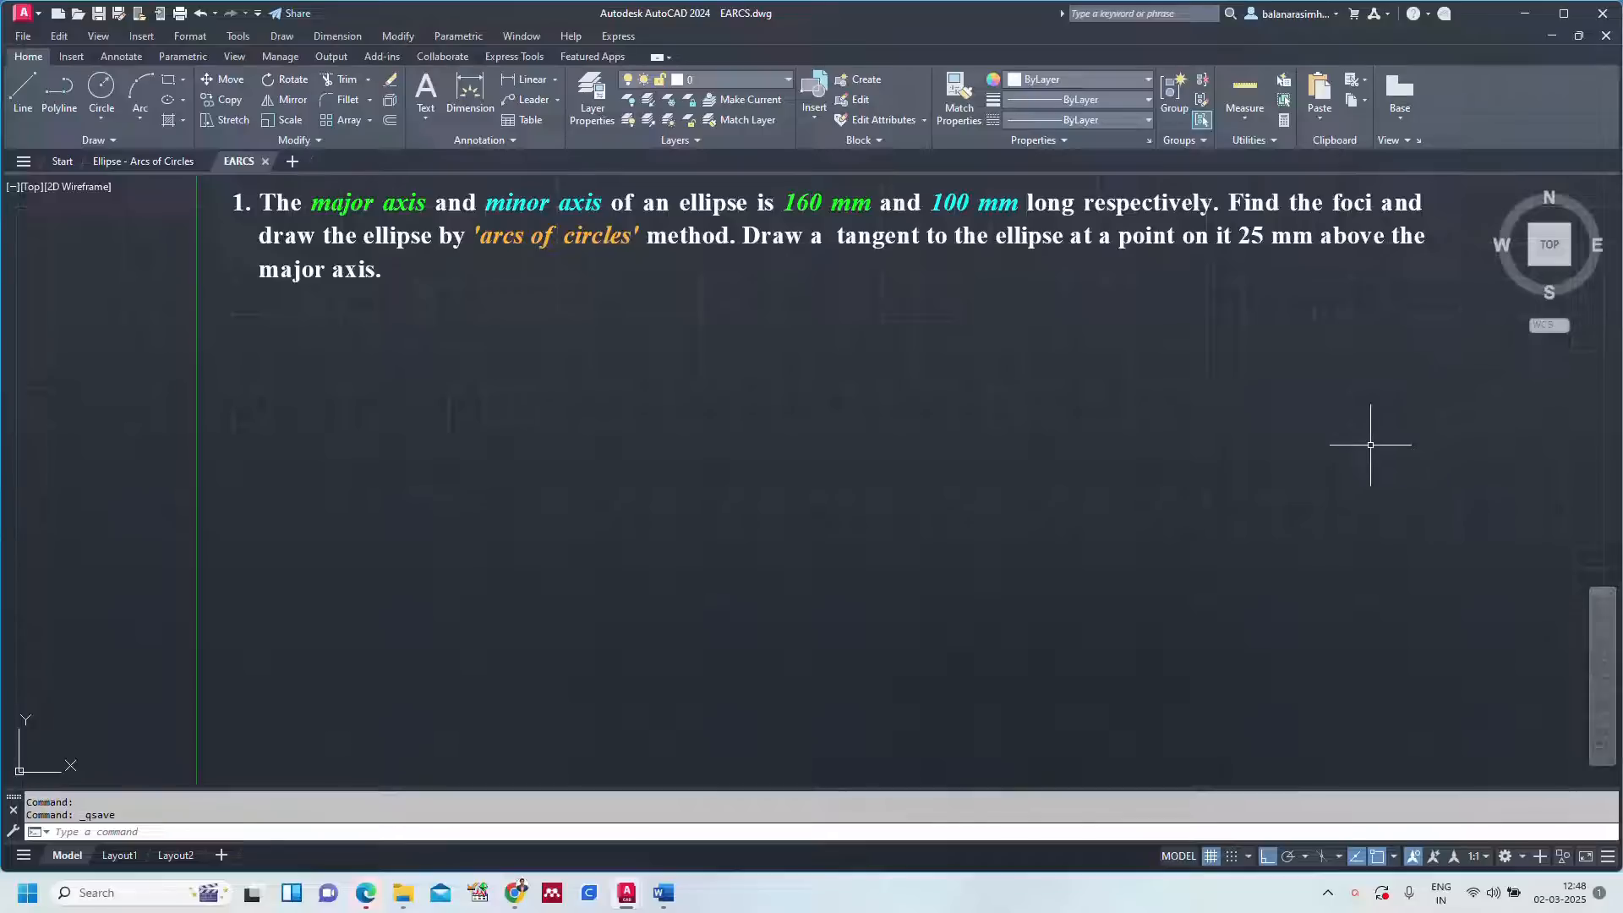
# Insert "and normal" after "tangent" in the problem statement text.
pyautogui.write('z')
pyautogui.press('Return')
pyautogui.write('a')
pyautogui.press('Return')
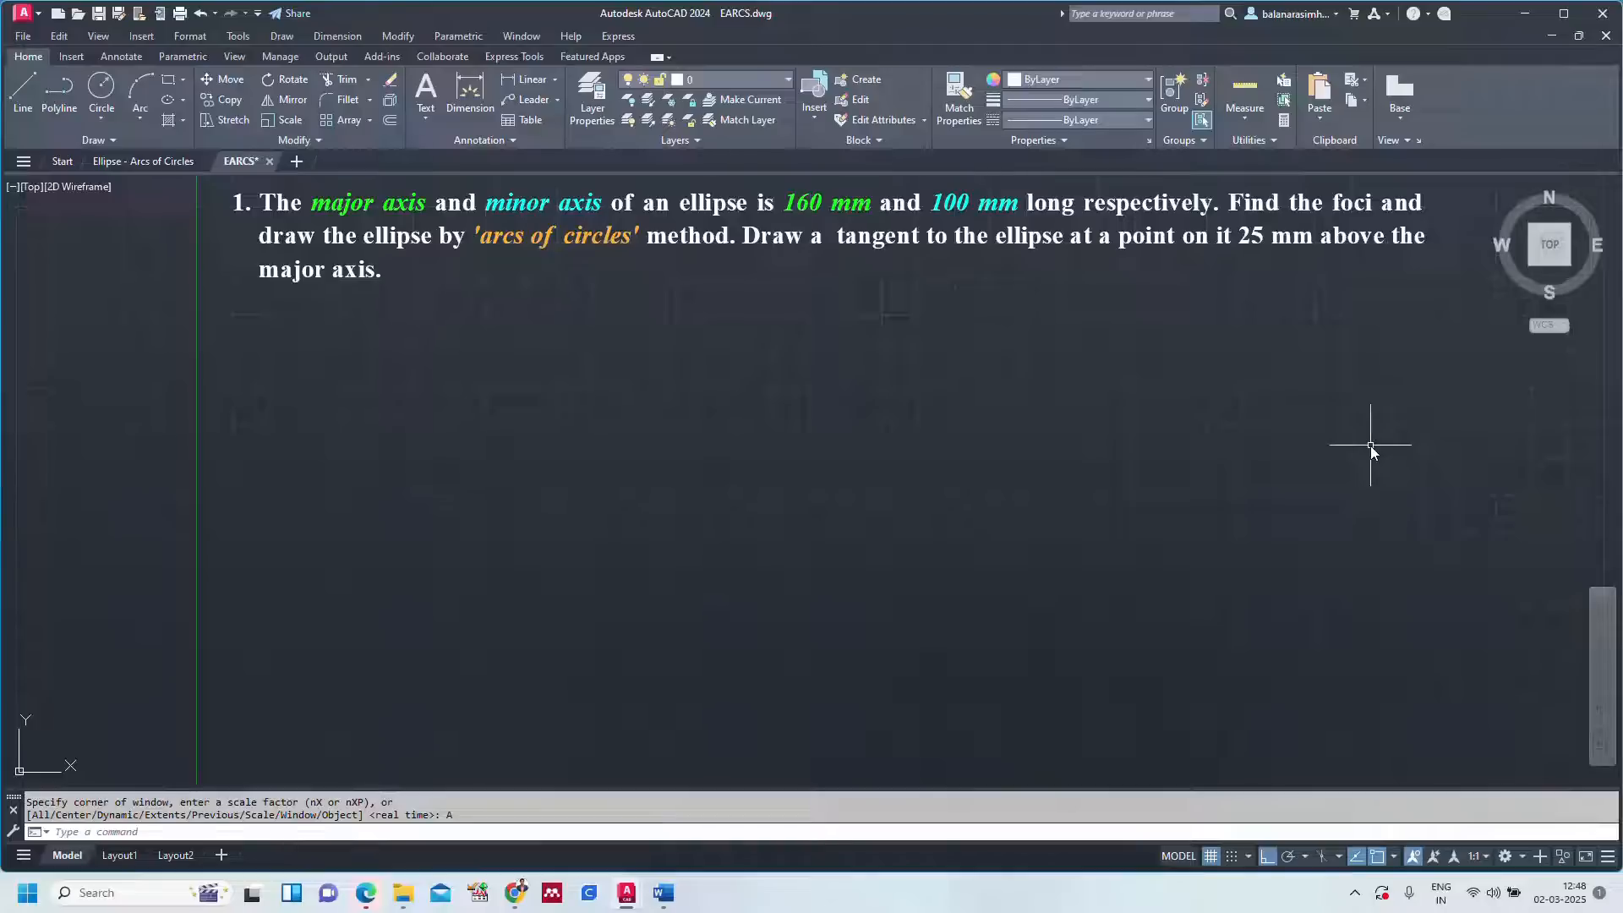
pyautogui.doubleClick(919, 239)
pyautogui.write('and')
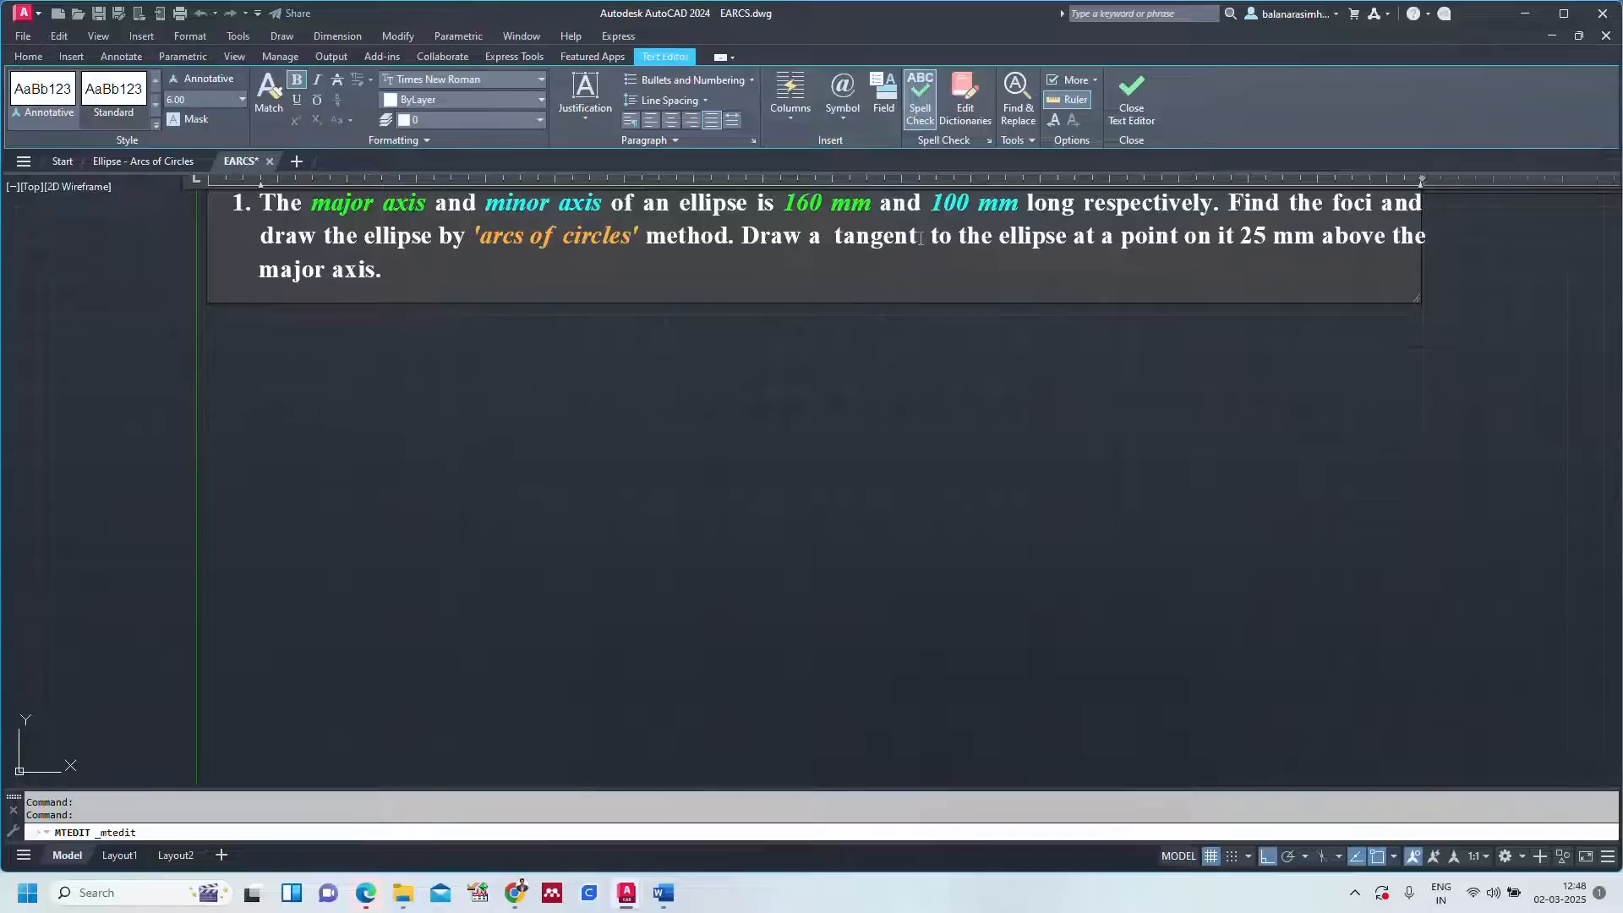
pyautogui.write(' normal')
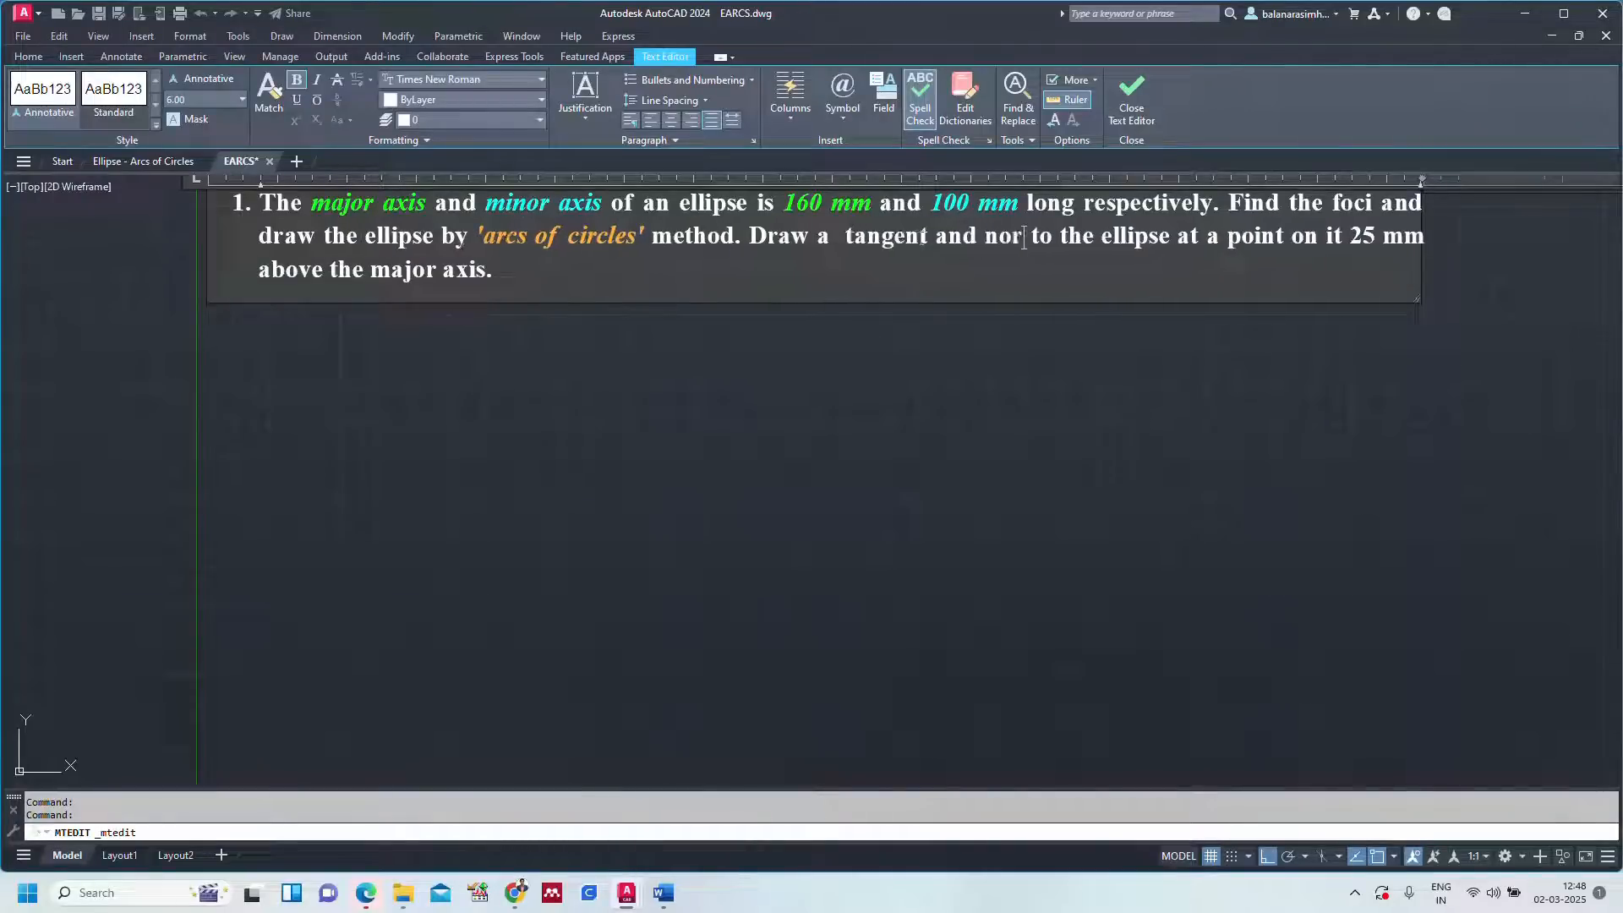
pyautogui.click(1481, 367)
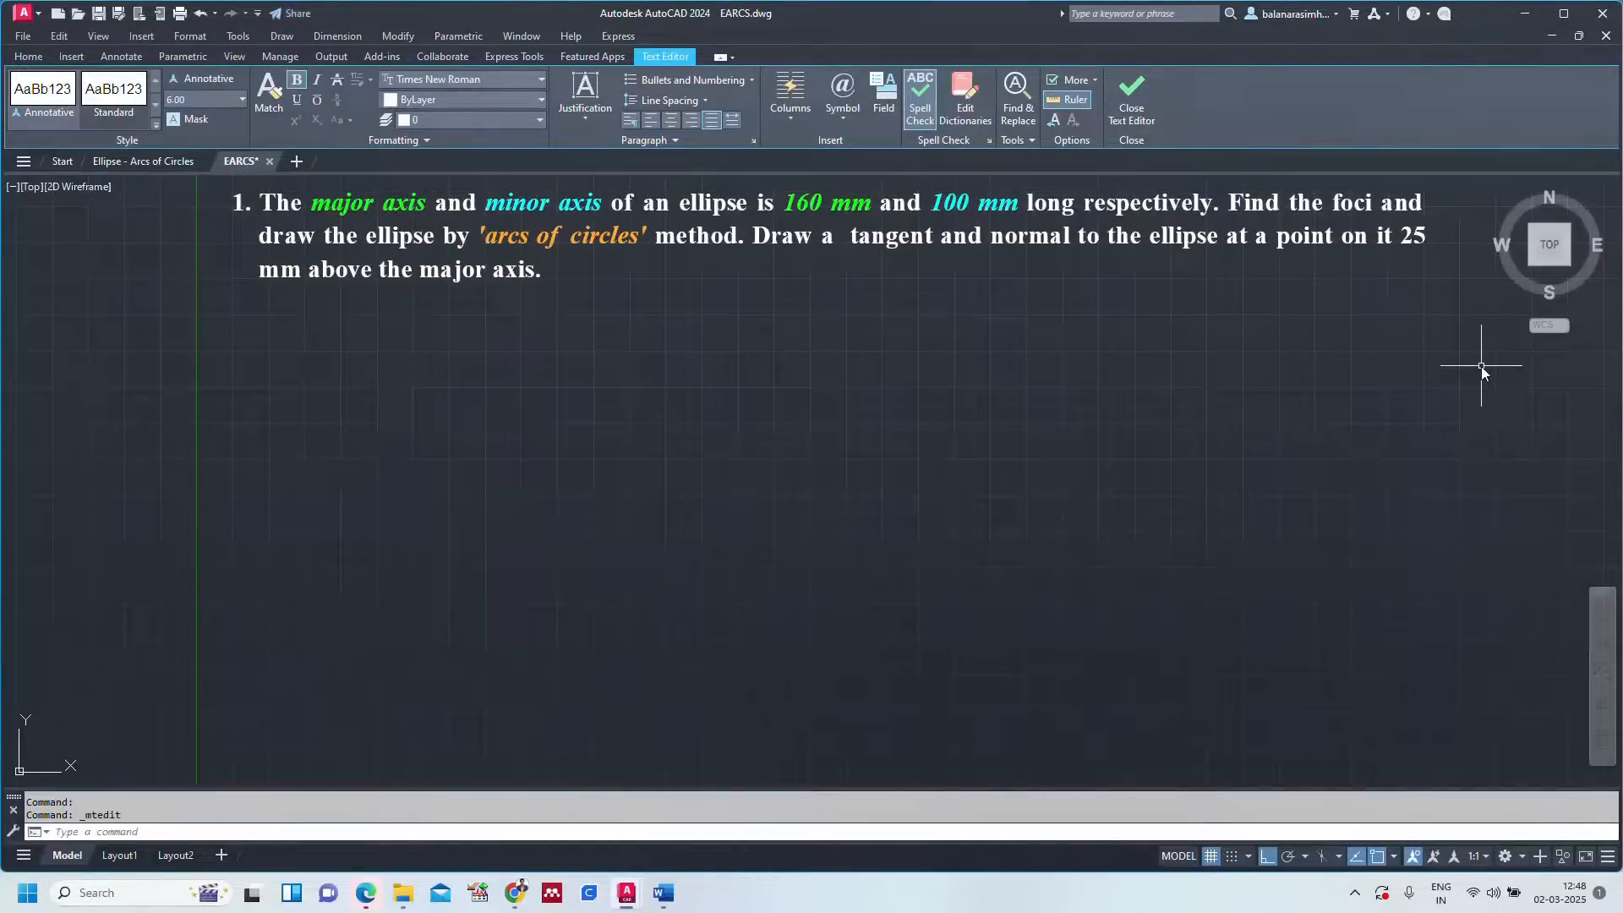
pyautogui.write('z')
pyautogui.press('Return')
pyautogui.hotkey('ctrl', 's')
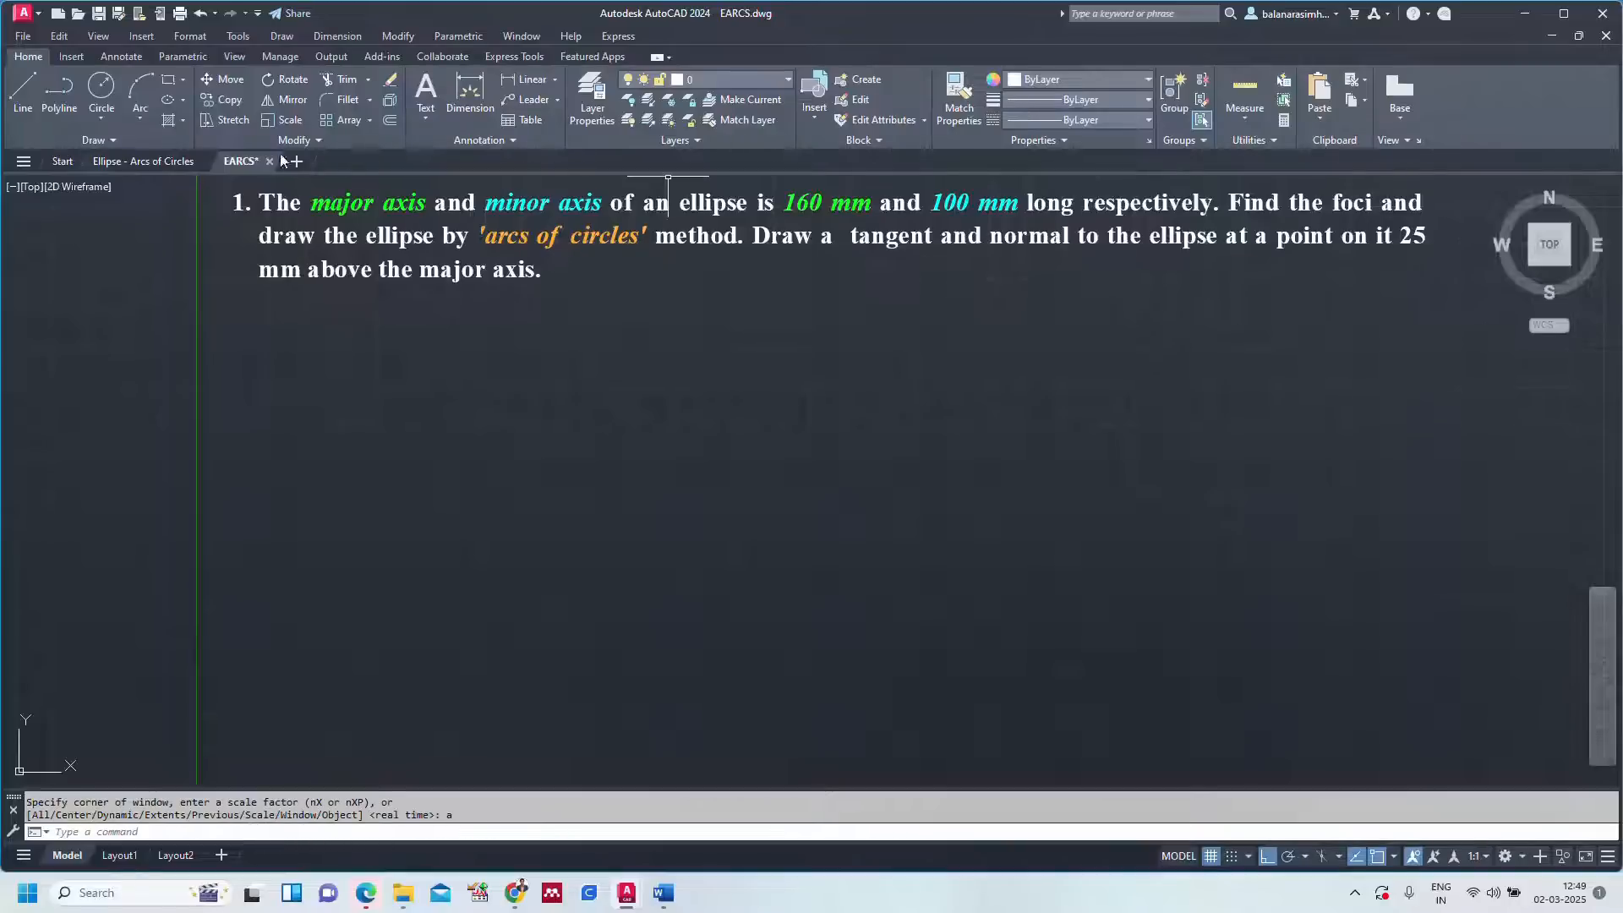
# Review the ellipse, tangent and normal construction steps in the Ellipse - Arcs of Circles drawing and return to EARCS.
pyautogui.click(146, 161)
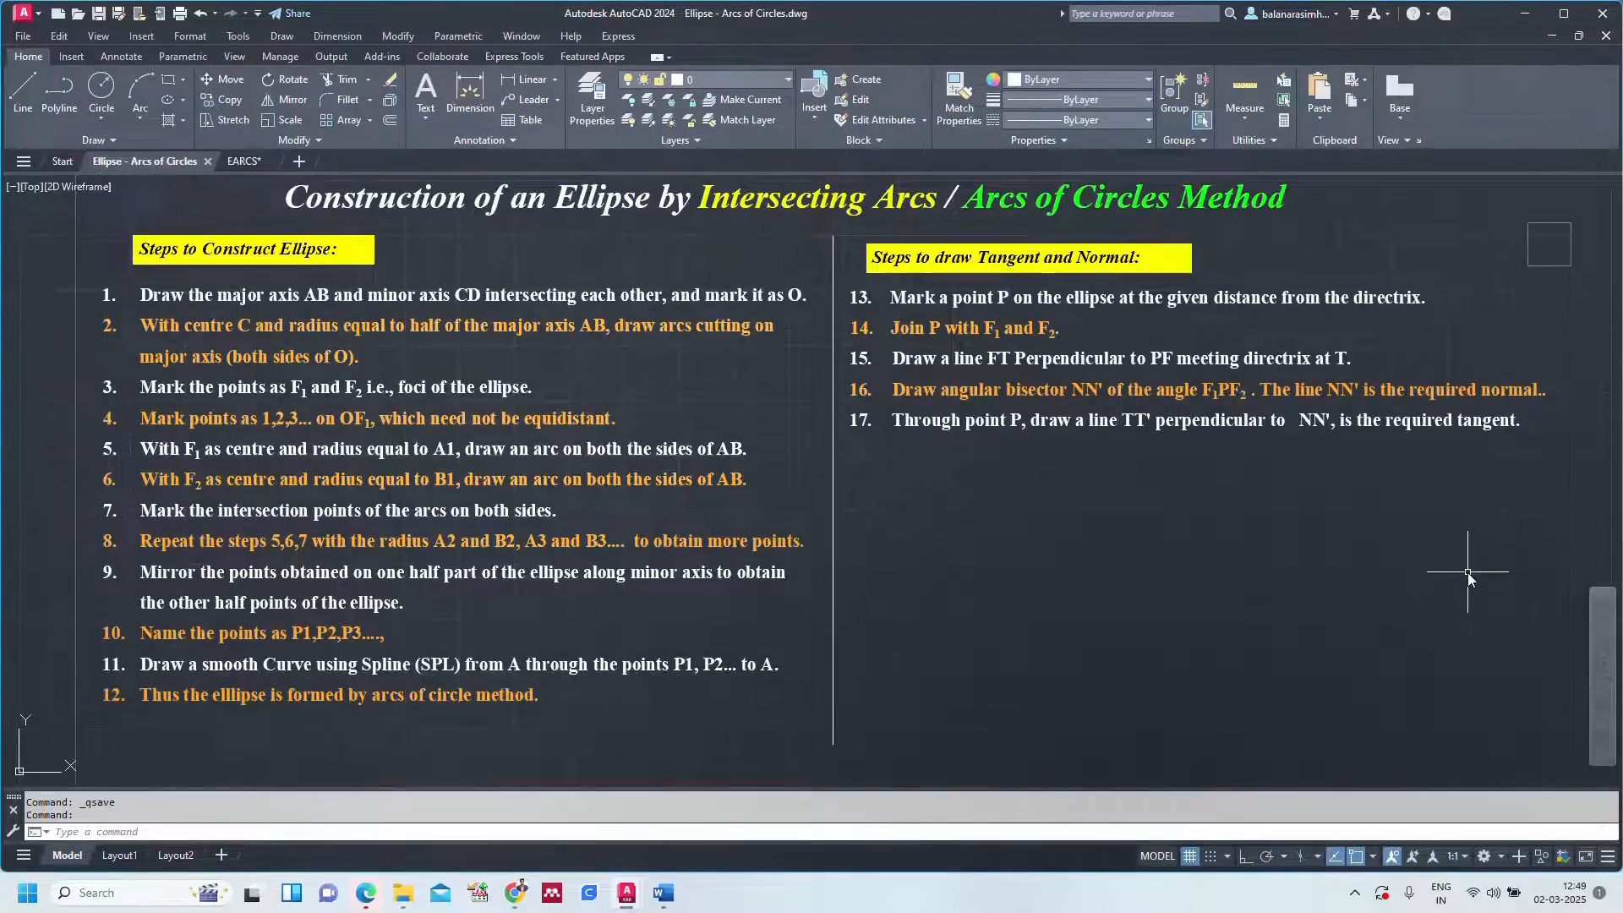
pyautogui.write('z')
pyautogui.press('Return')
pyautogui.write('a')
pyautogui.press('Return')
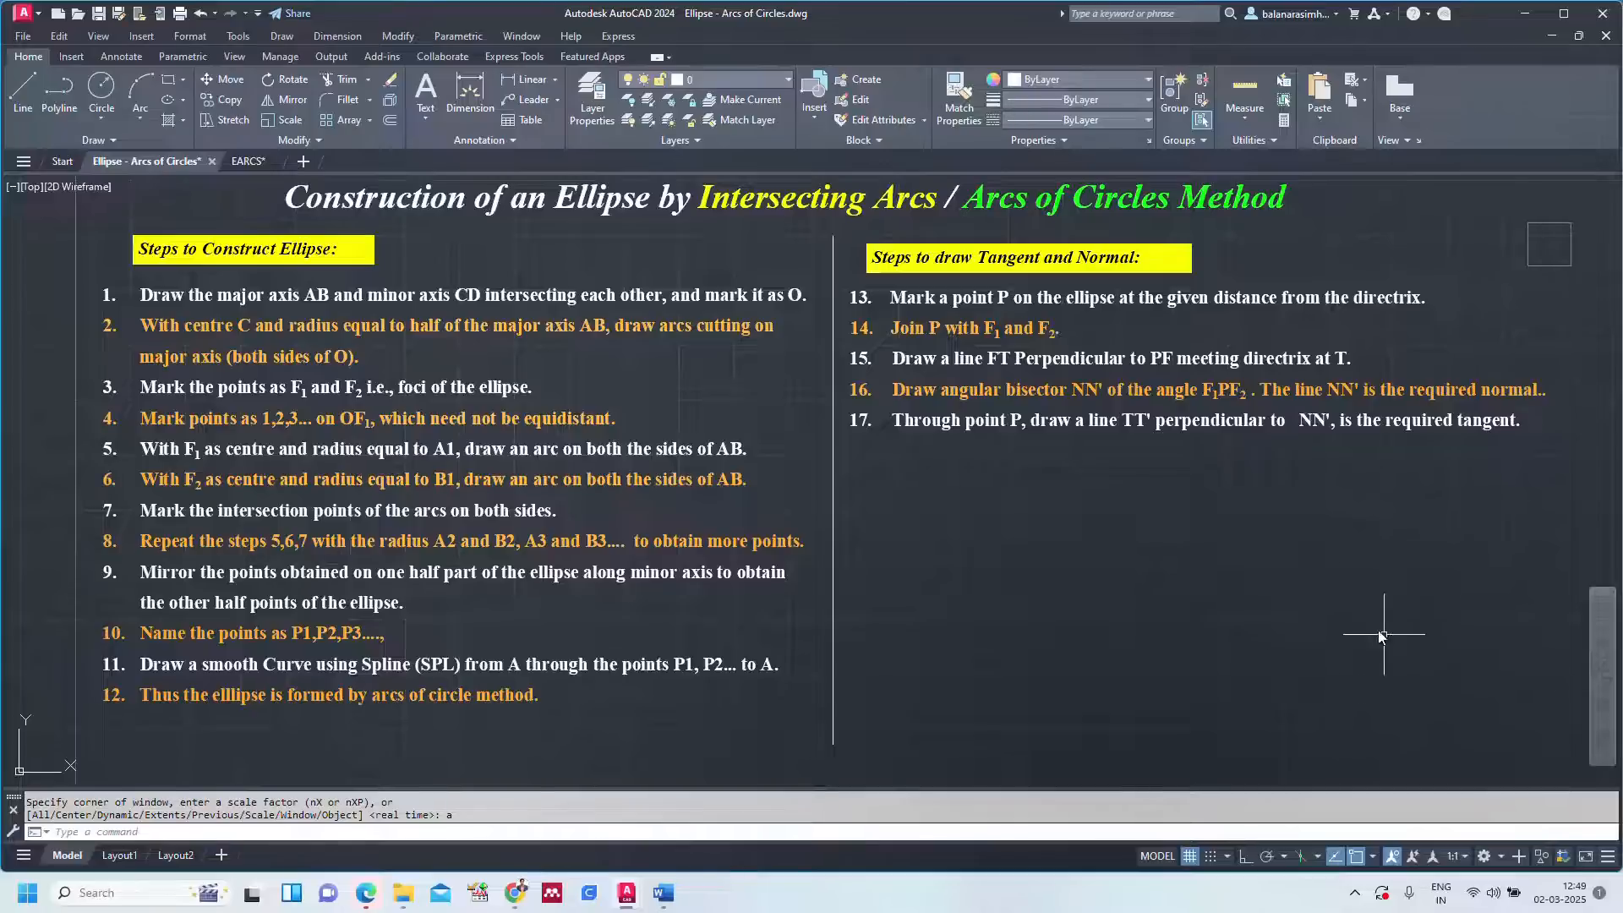
pyautogui.click(241, 162)
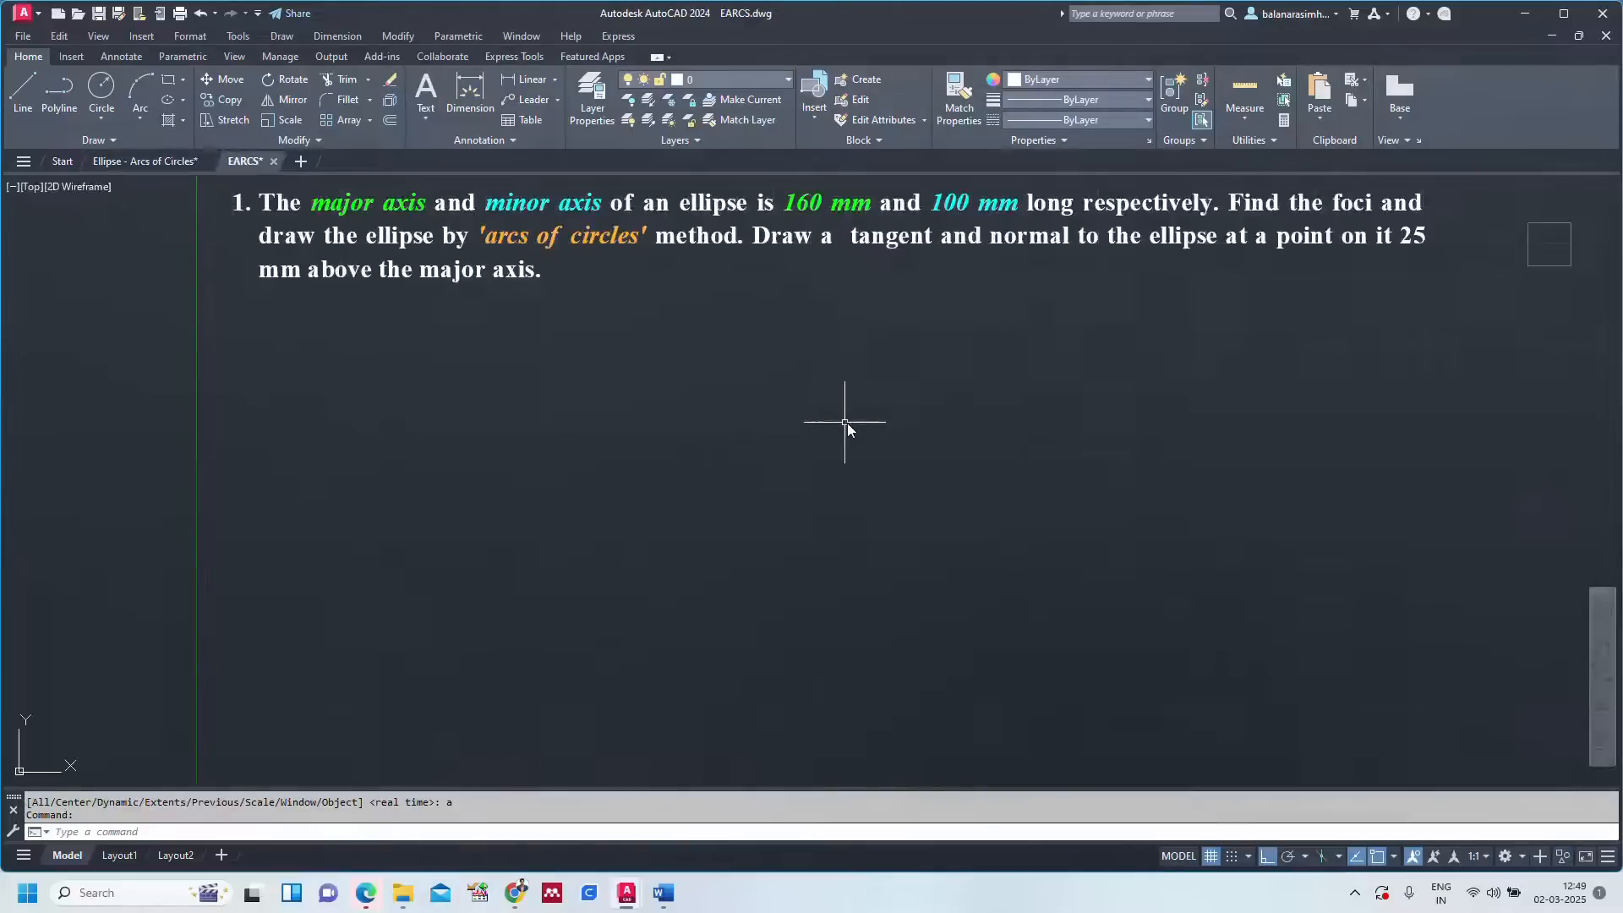
# Draw a 160 mm horizontal line below the problem statement as the major axis.
pyautogui.write('L')
pyautogui.press('Return')
pyautogui.click(445, 519)
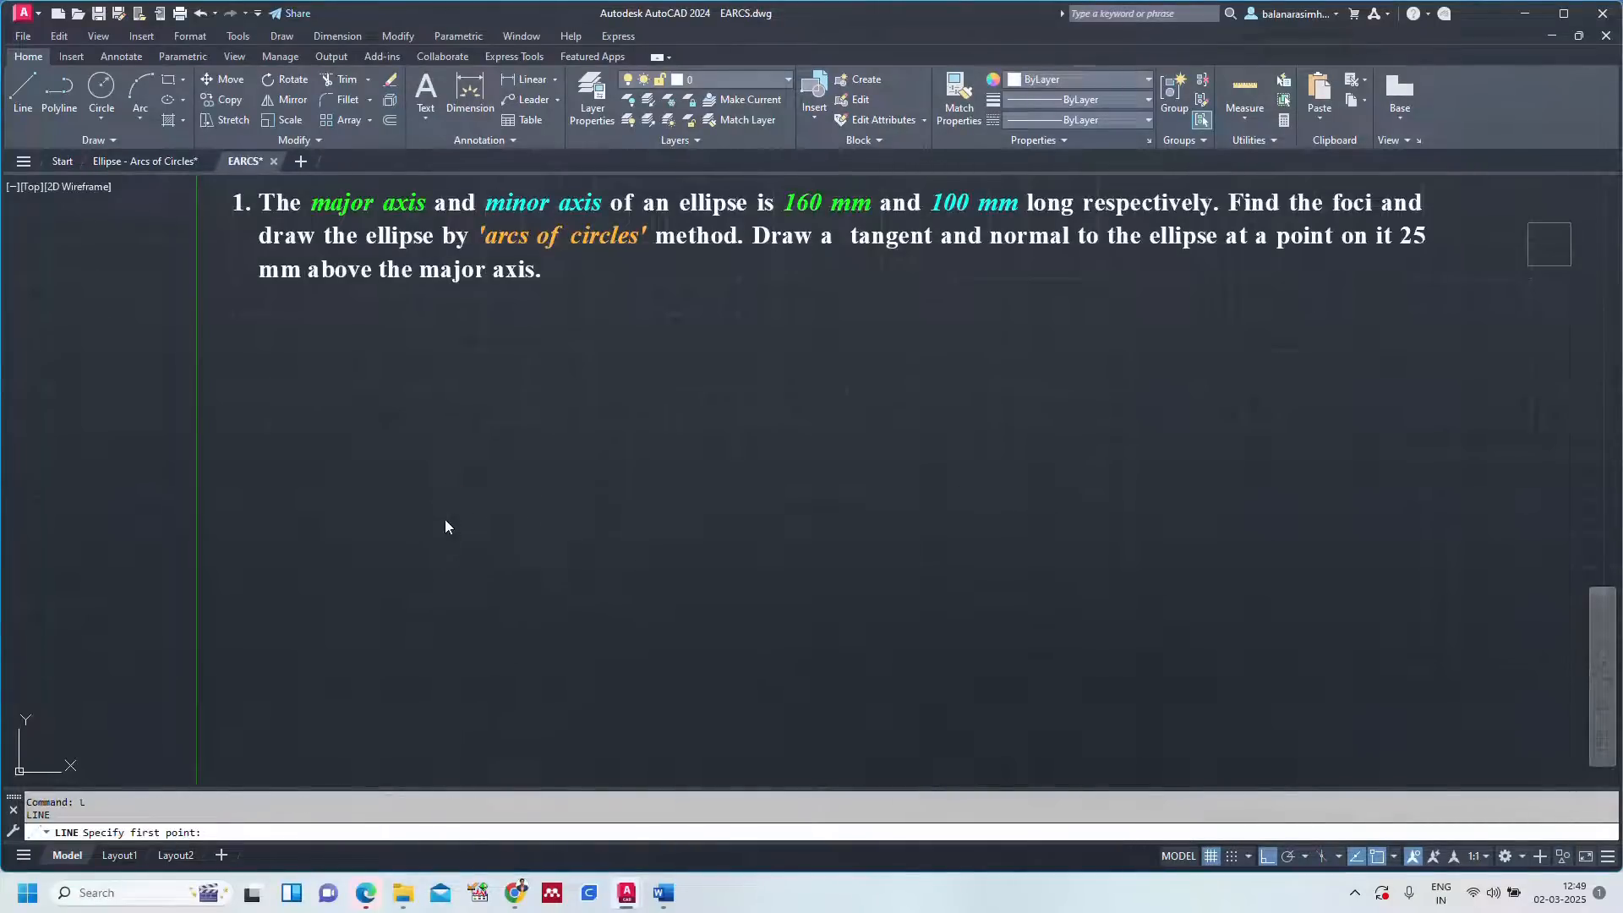
pyautogui.write('160')
pyautogui.press('Return')
pyautogui.press('Return')
# Draw a 100 mm vertical line to the right of the major axis as the minor axis.
pyautogui.press('Return')
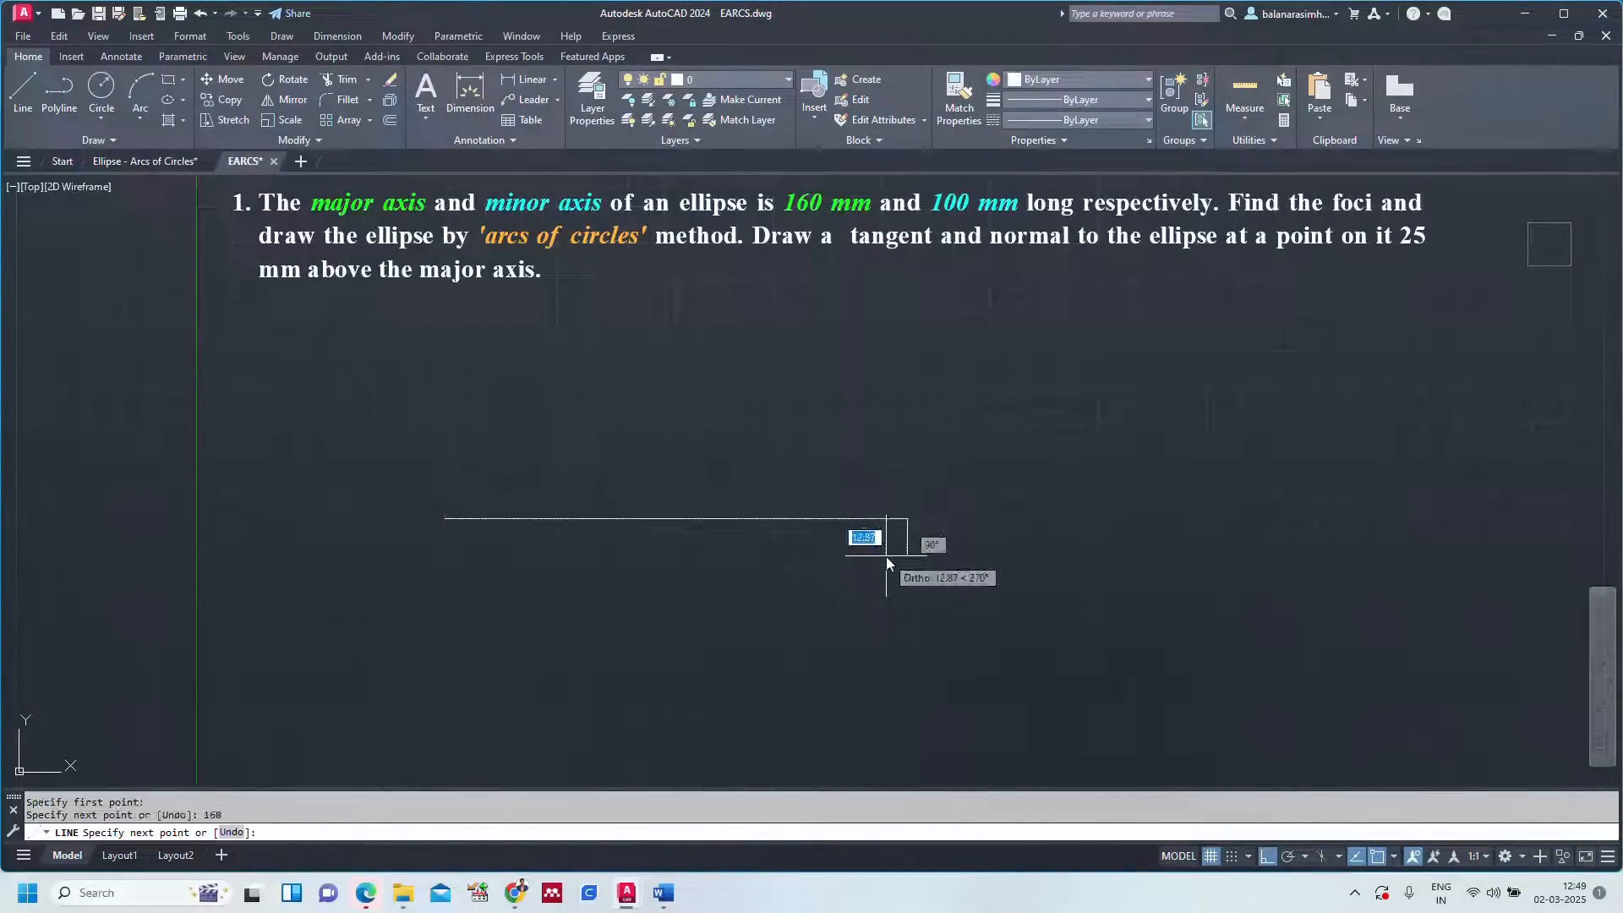
pyautogui.click(1030, 351)
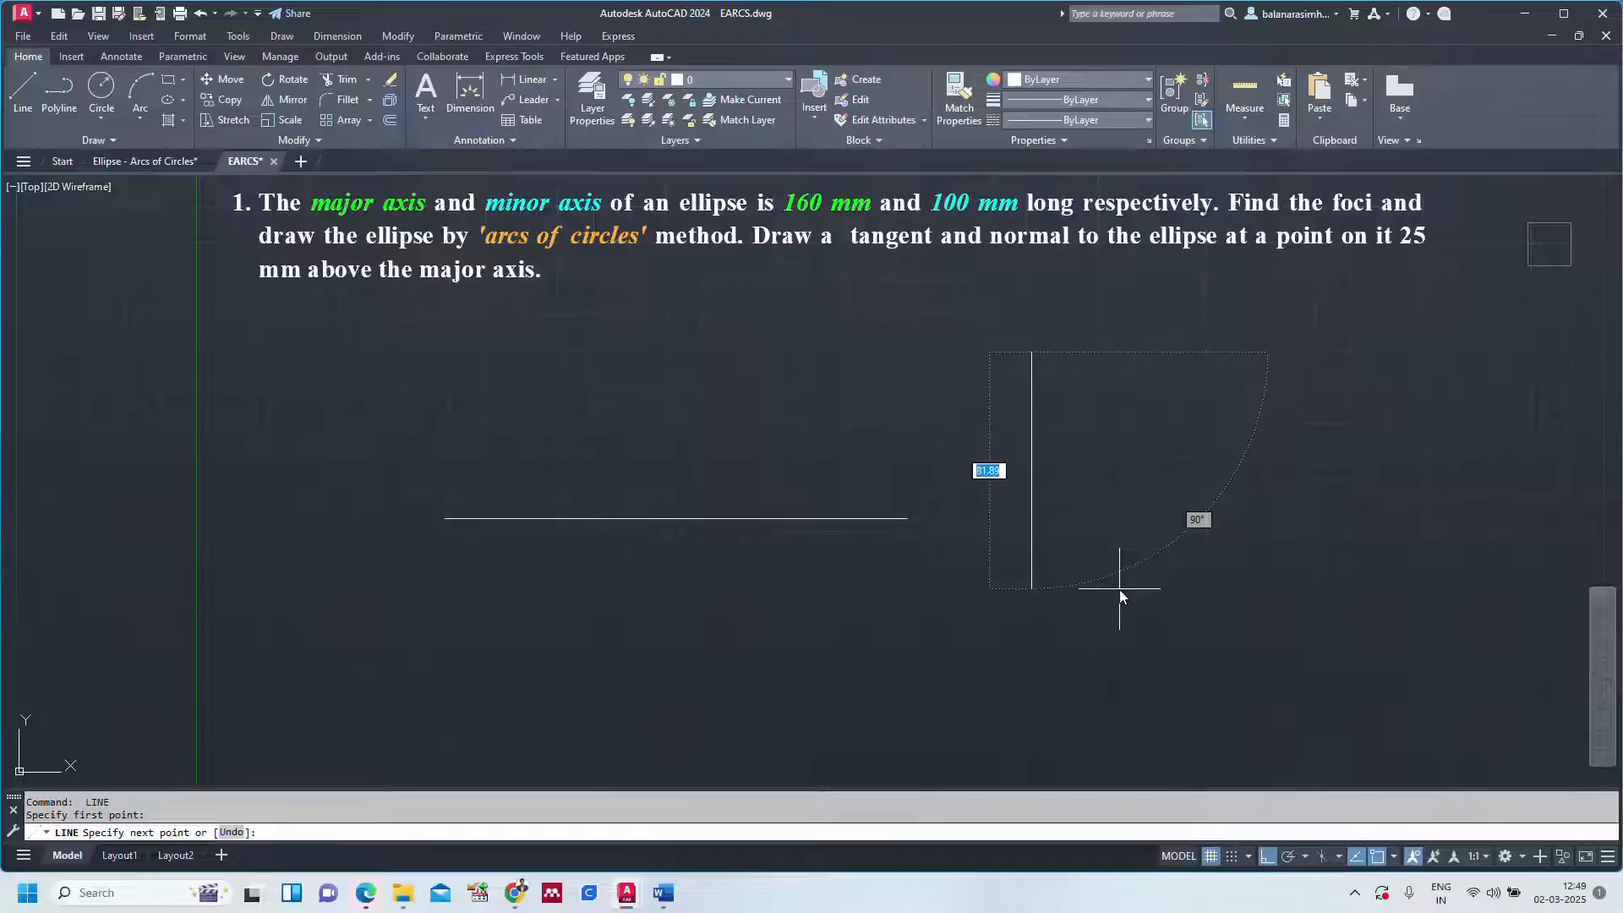
pyautogui.write('100')
pyautogui.press('Return')
pyautogui.press('Return')
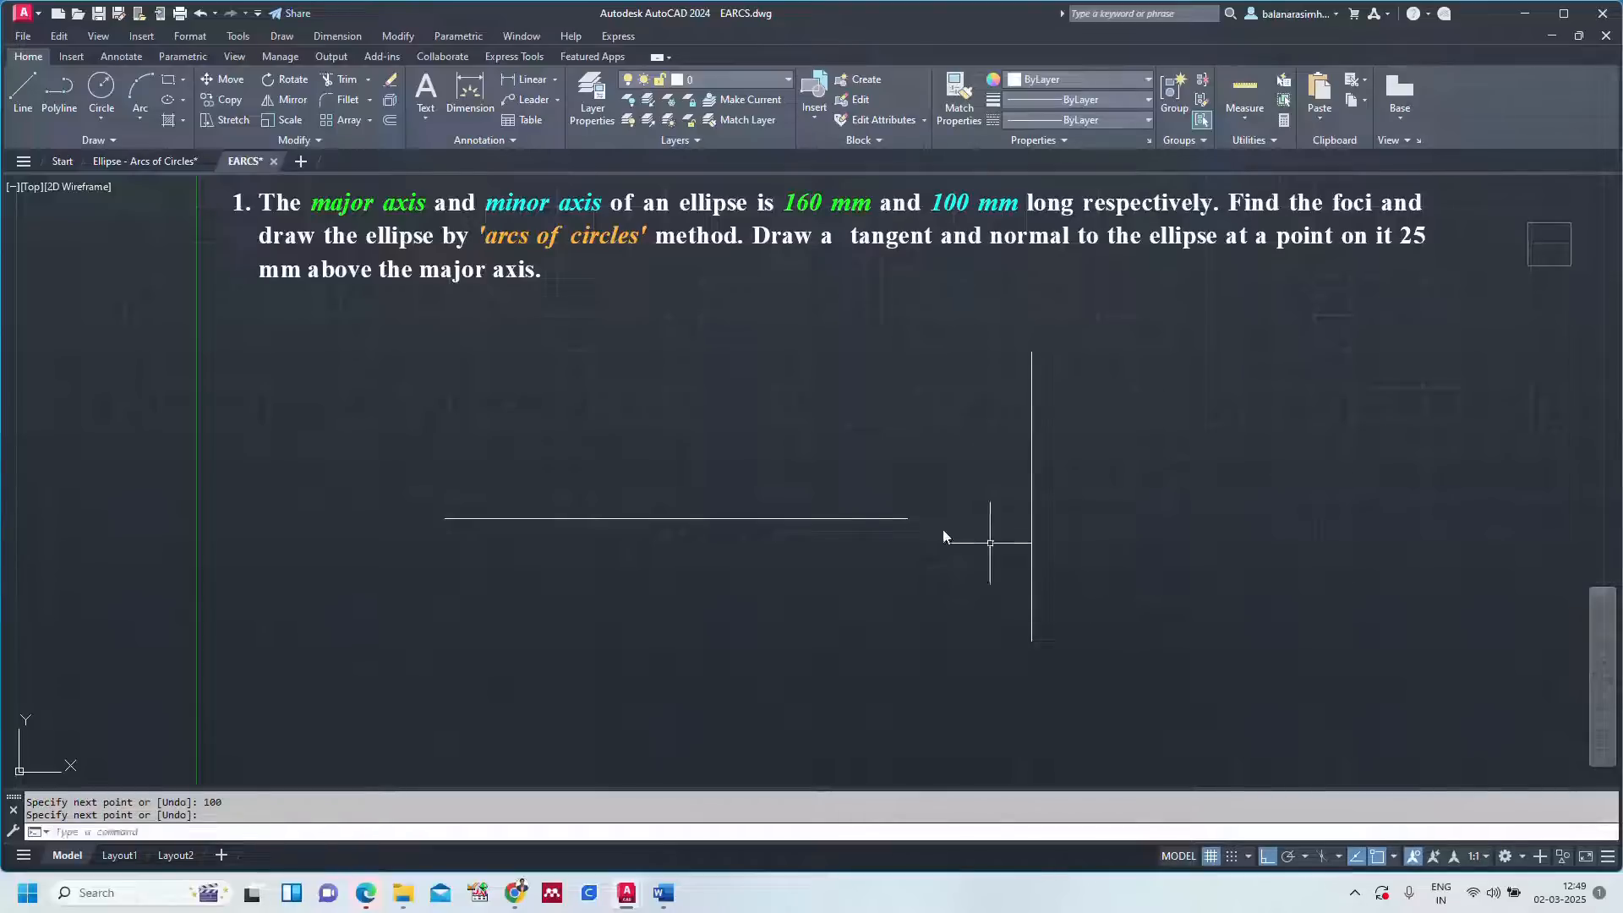
# Move the vertical minor axis by its midpoint onto the midpoint of the horizontal major axis.
pyautogui.click(888, 518)
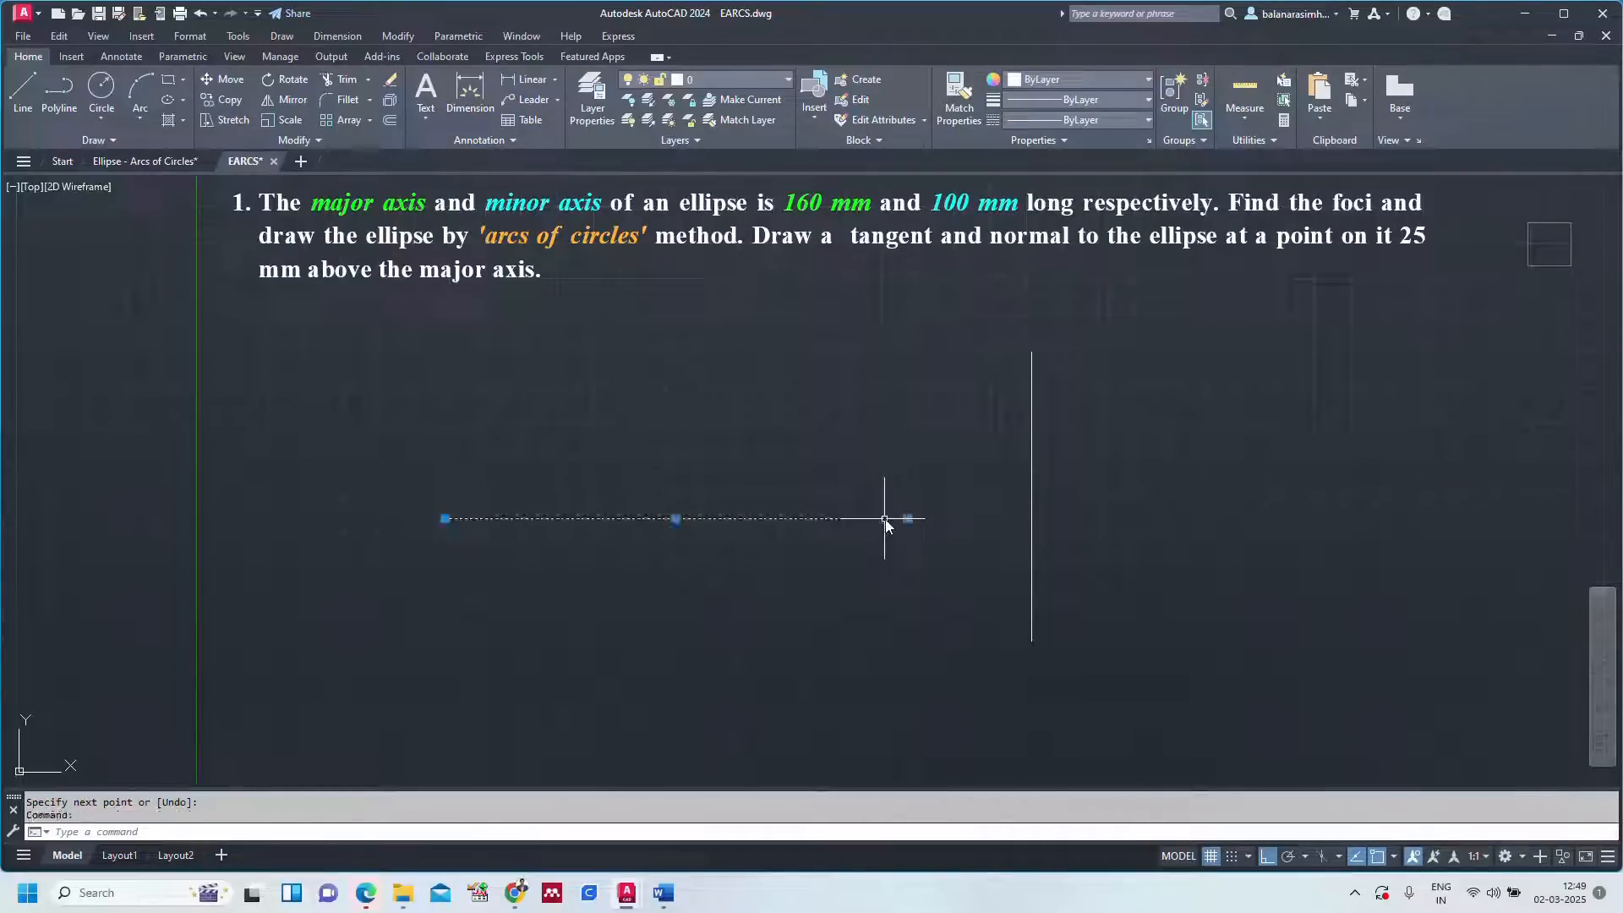
pyautogui.click(1030, 479)
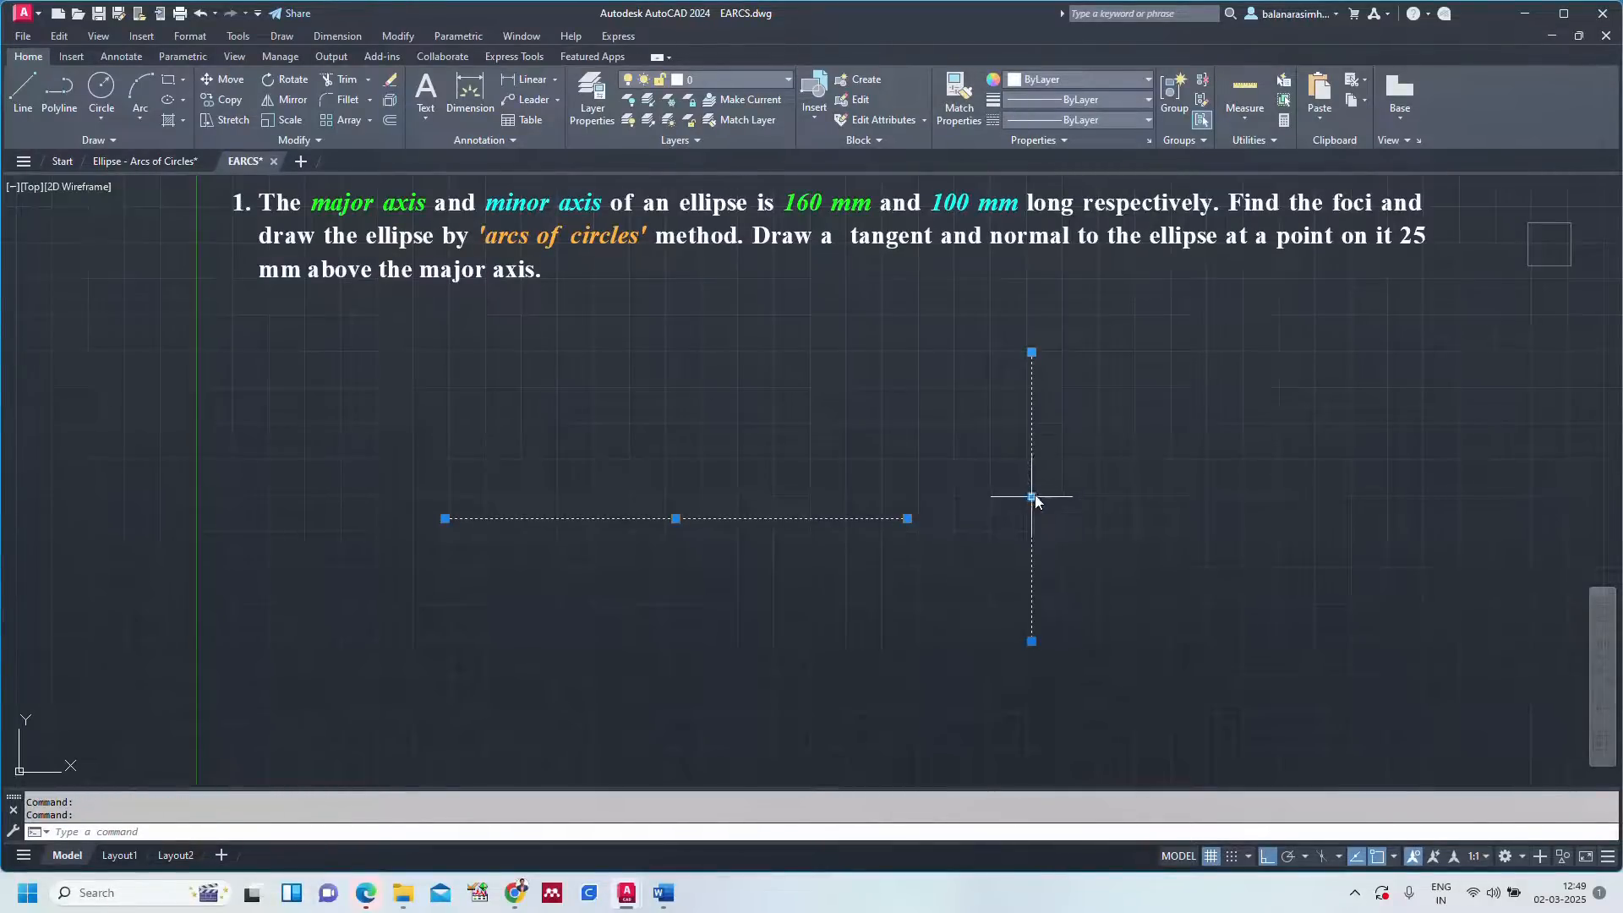
pyautogui.click(1031, 496)
pyautogui.click(677, 518)
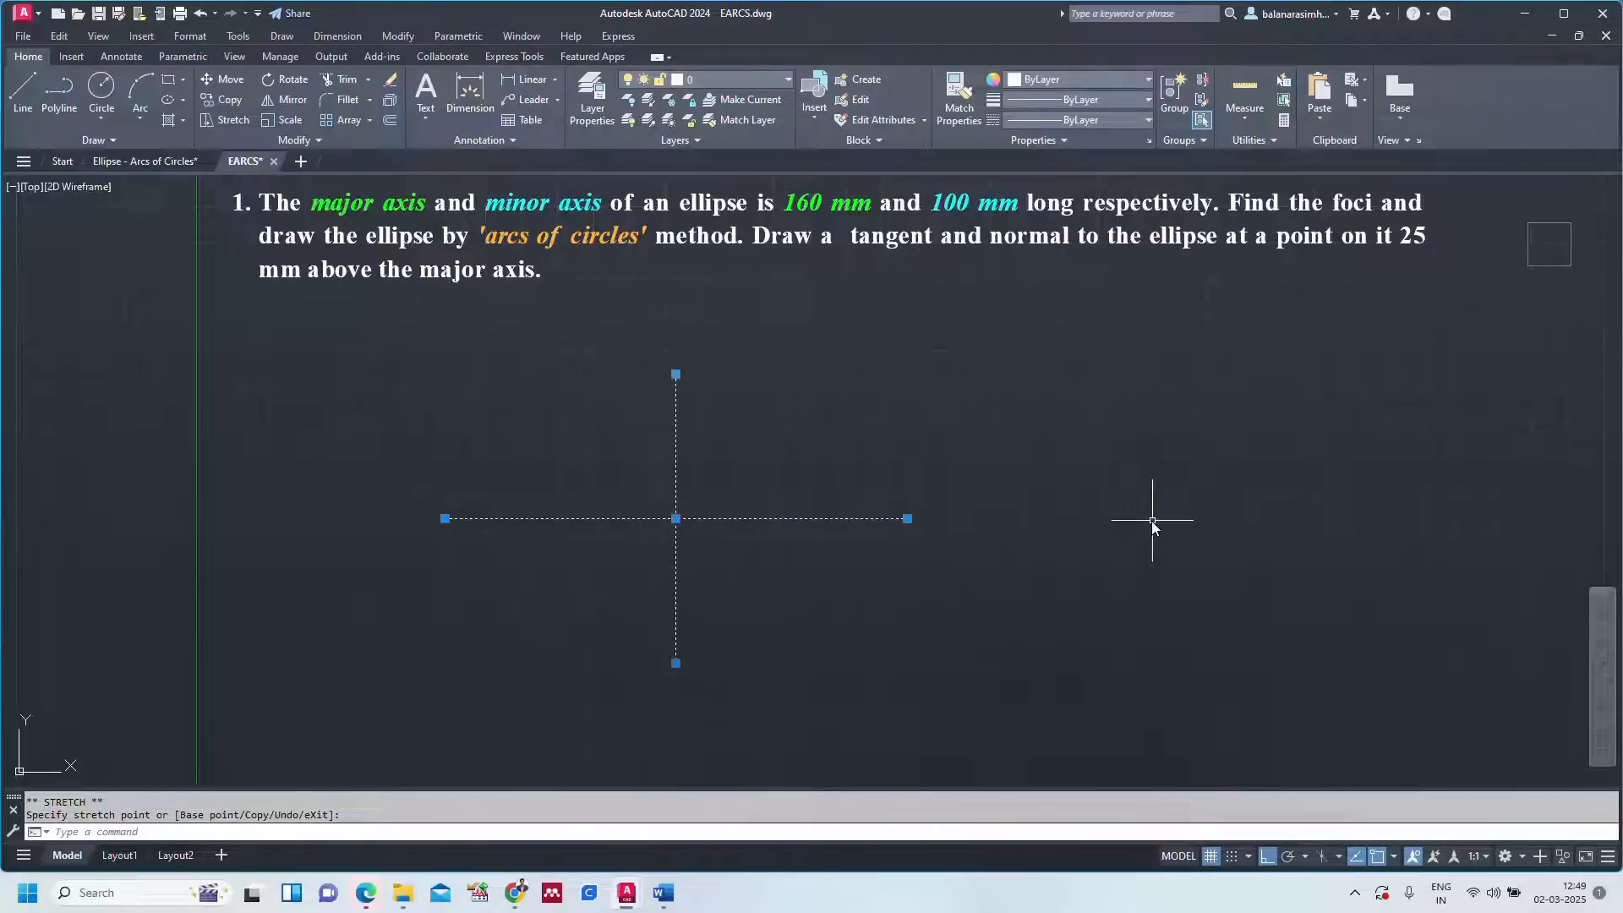
pyautogui.press('Escape')
pyautogui.write('z')
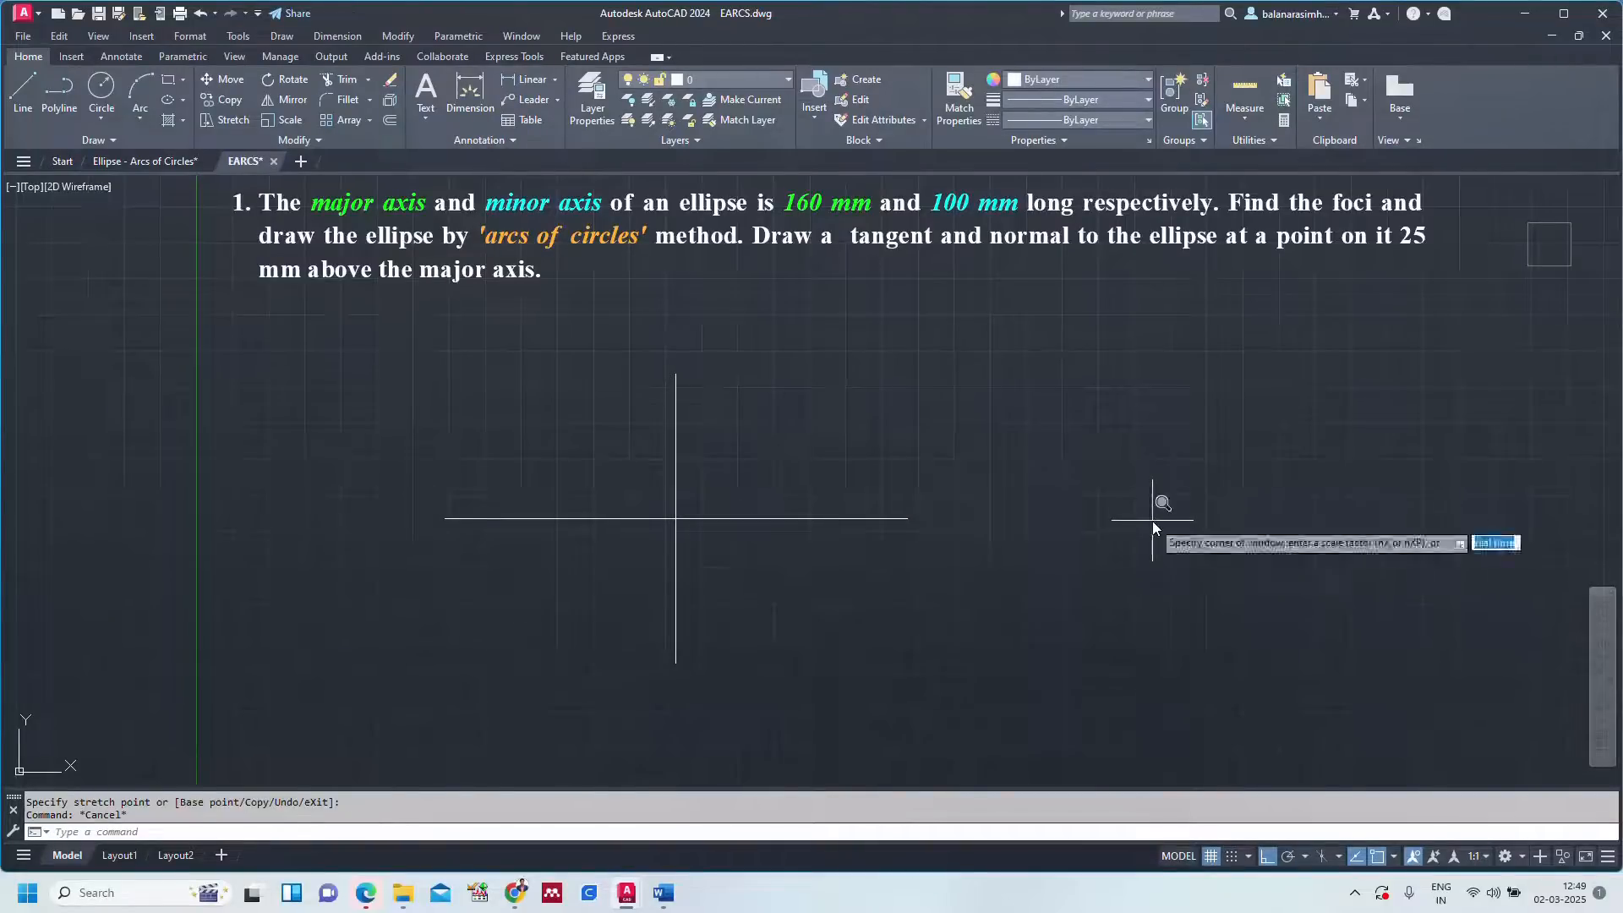
pyautogui.press('Return')
pyautogui.write('a')
pyautogui.press('Return')
# Label the major axis ends A and B, the minor axis ends C and D, and the intersection O in text of height 6.
pyautogui.click(131, 161)
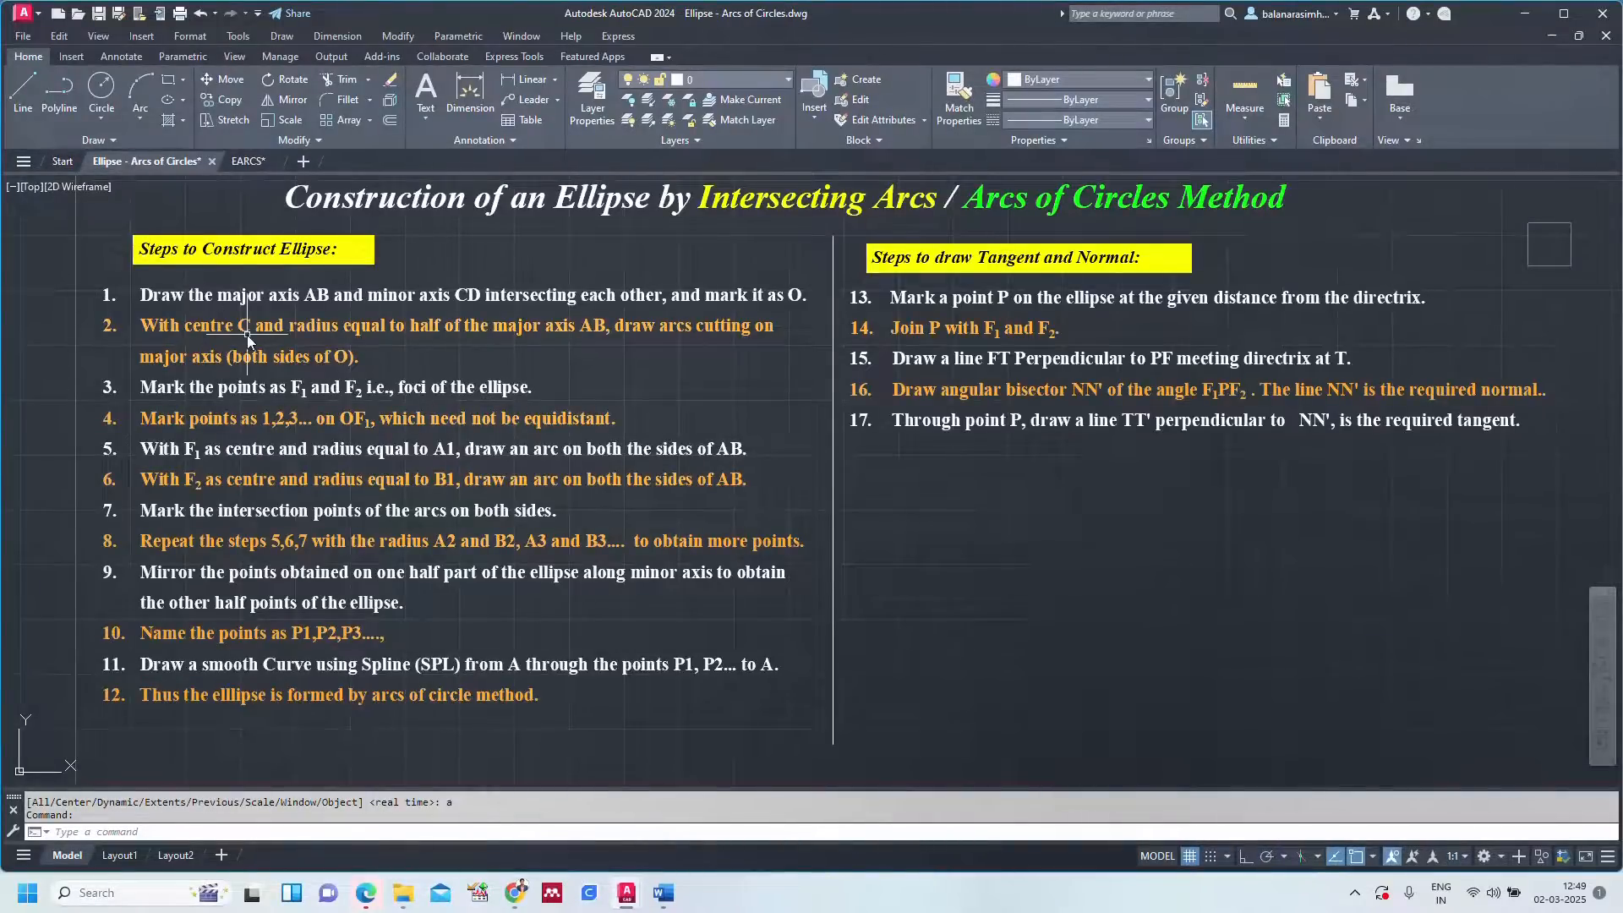
pyautogui.click(246, 161)
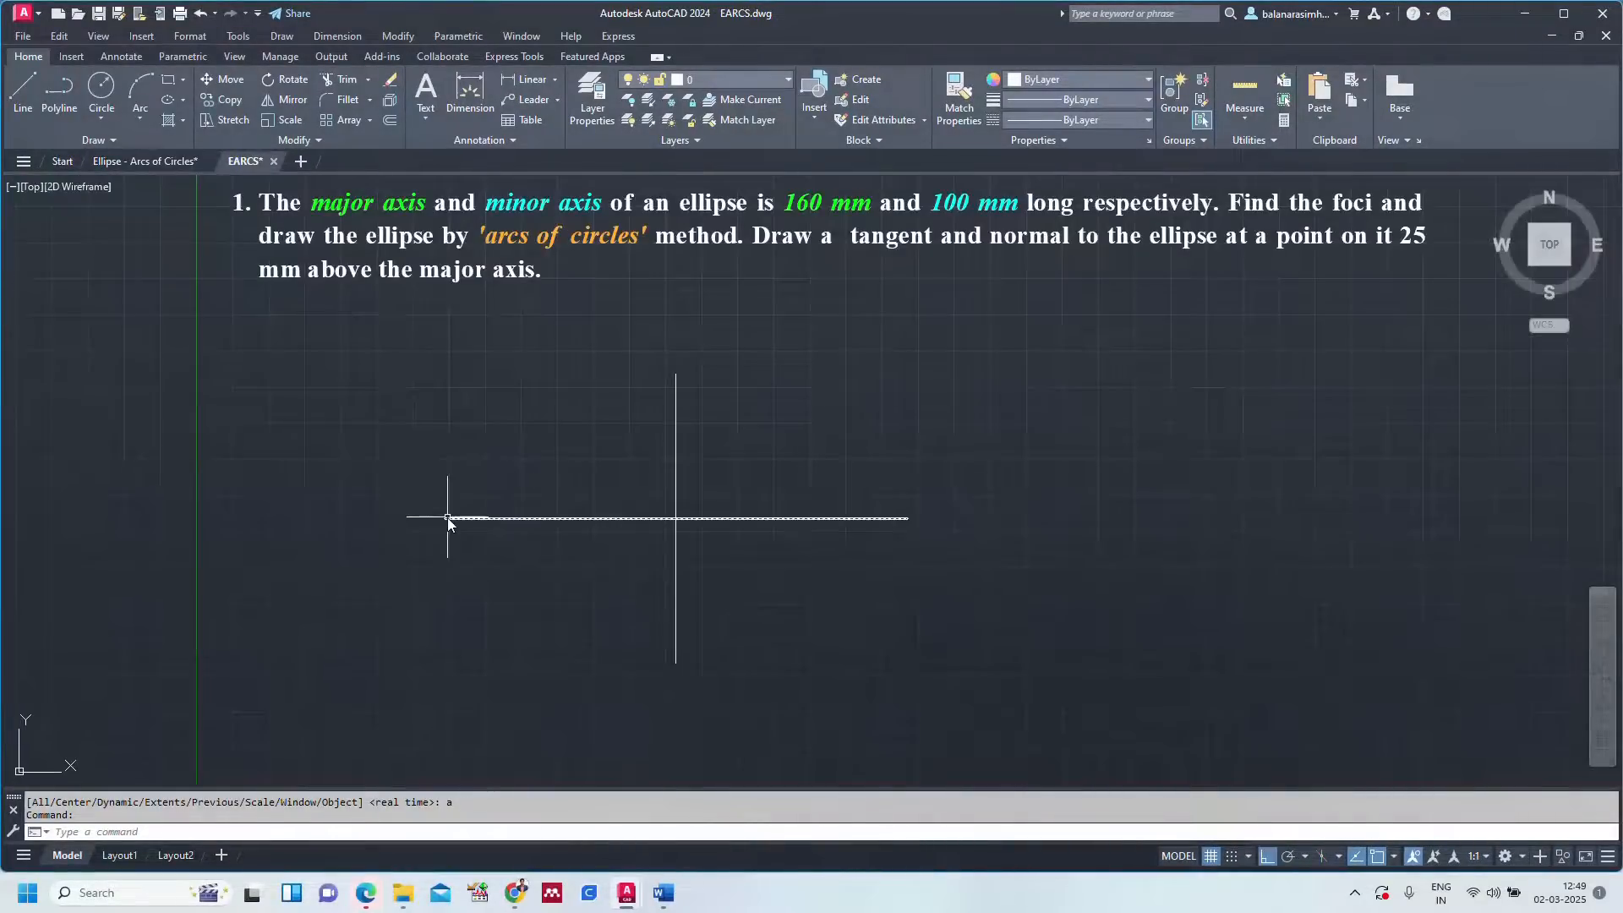
pyautogui.write('text')
pyautogui.press('Return')
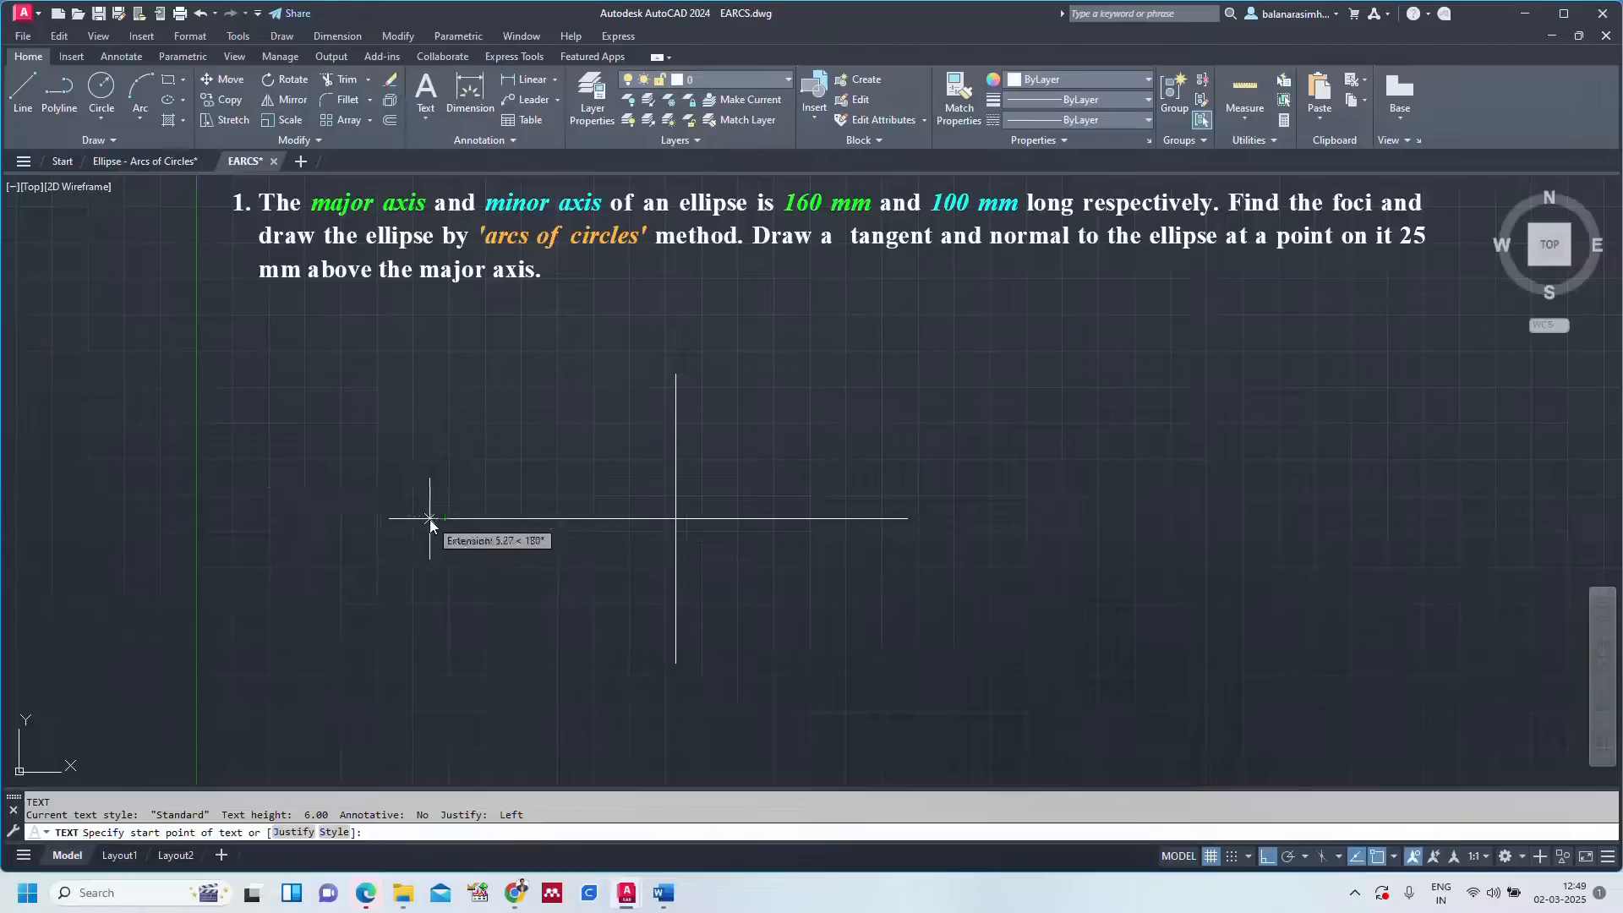
pyautogui.click(426, 516)
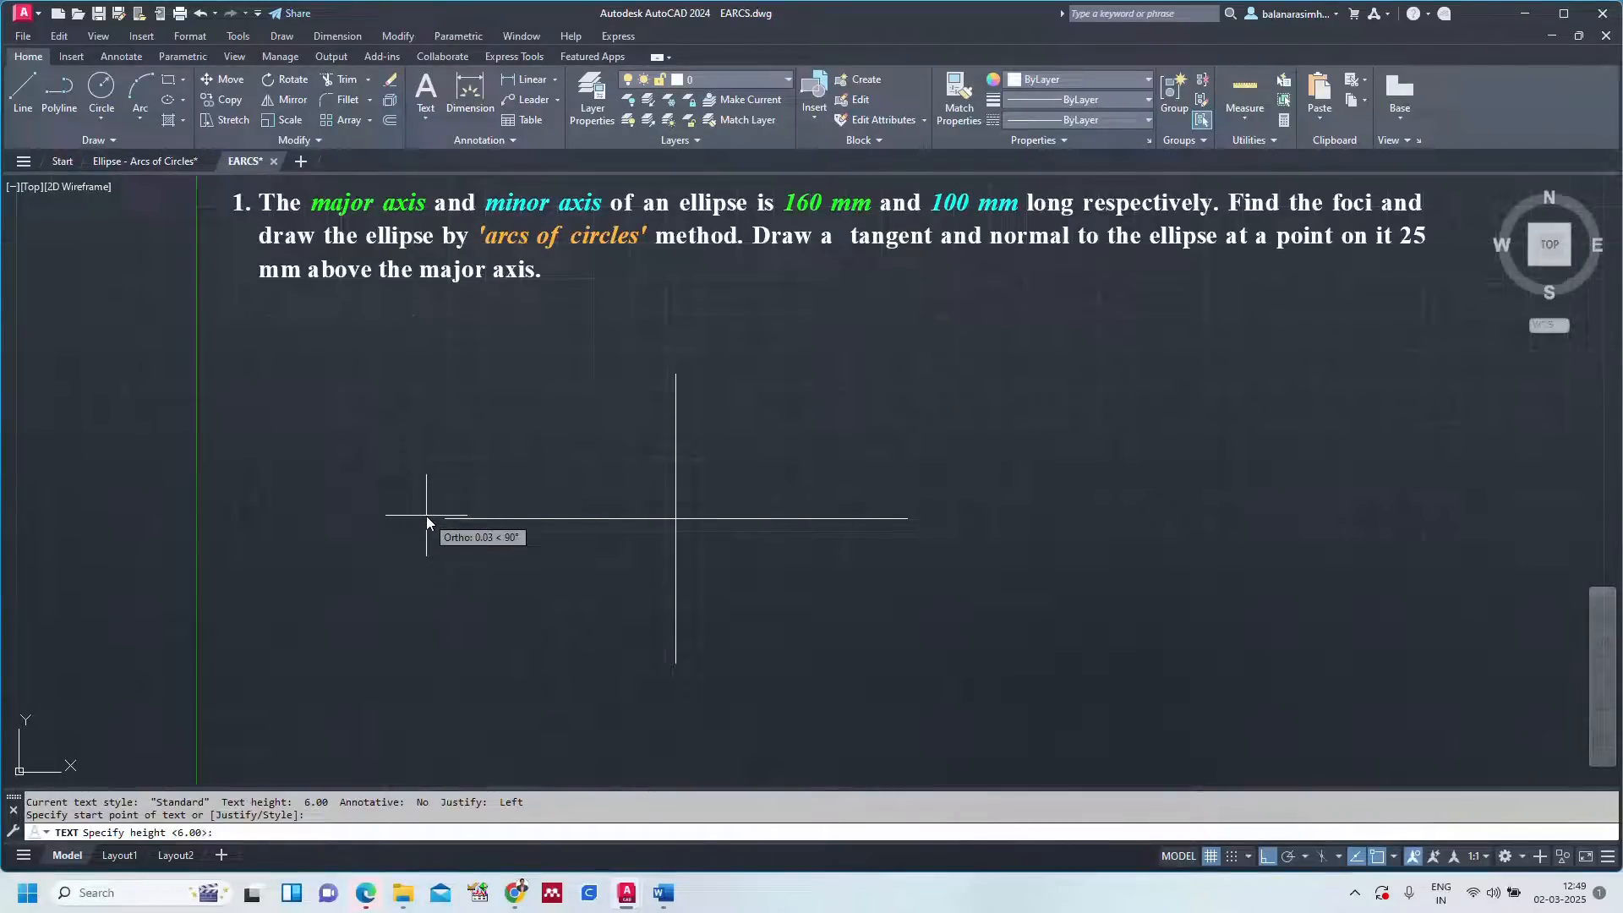
pyautogui.press('Return')
pyautogui.press('Return')
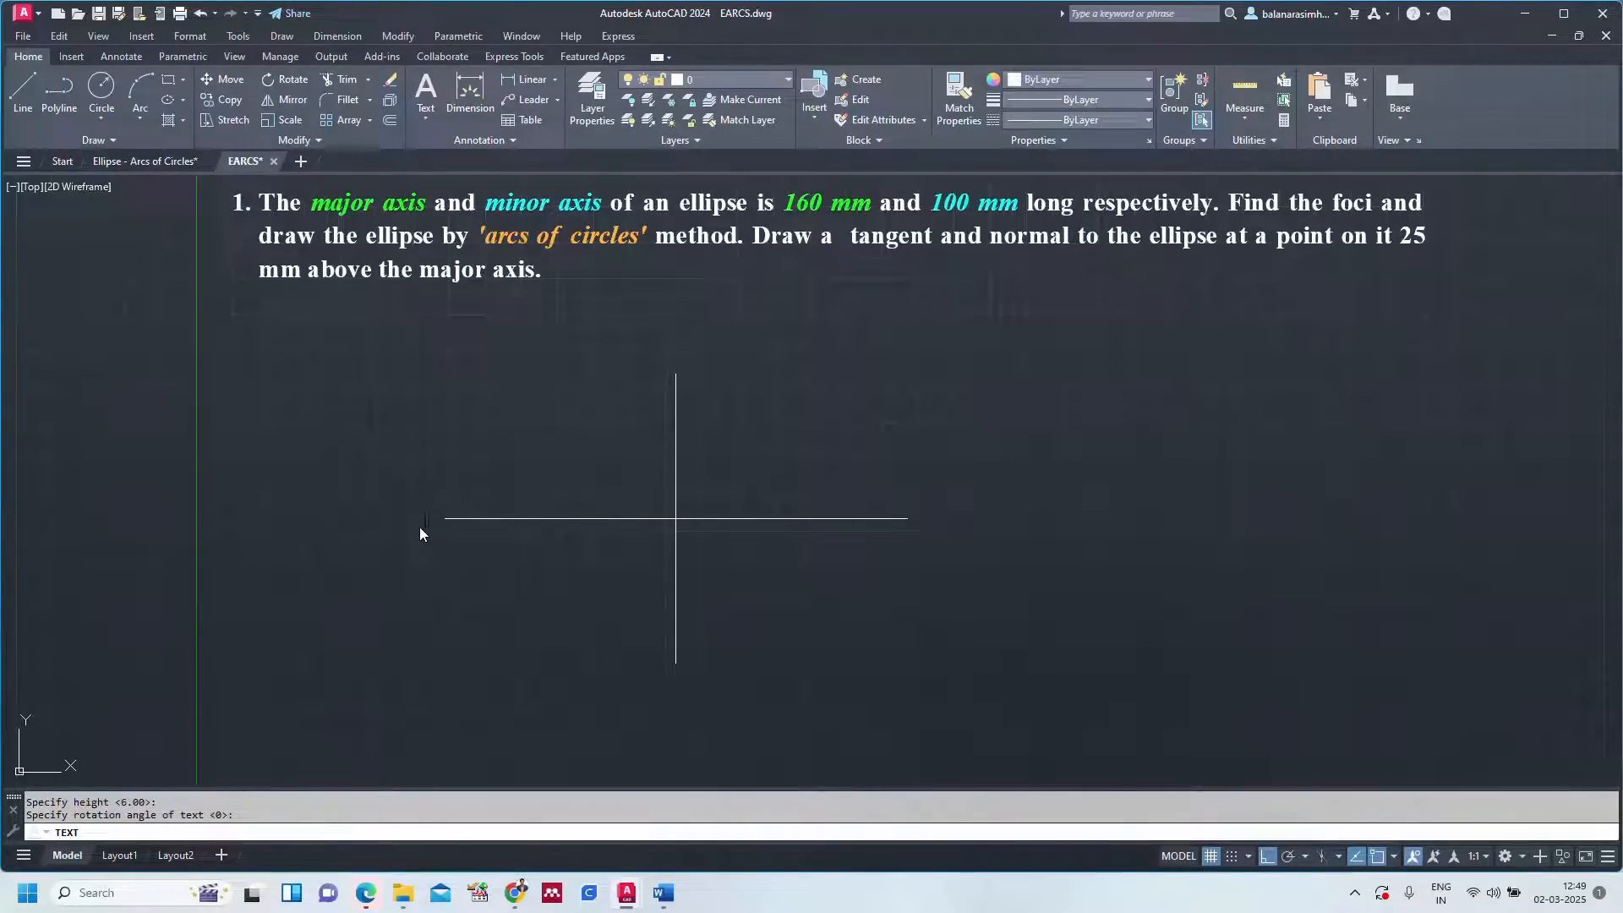
pyautogui.write('A')
pyautogui.click(930, 524)
pyautogui.click(675, 350)
pyautogui.write('C')
pyautogui.write('D')
pyautogui.click(692, 507)
pyautogui.write('O')
pyautogui.press('Escape')
pyautogui.write('z')
pyautogui.press('Return')
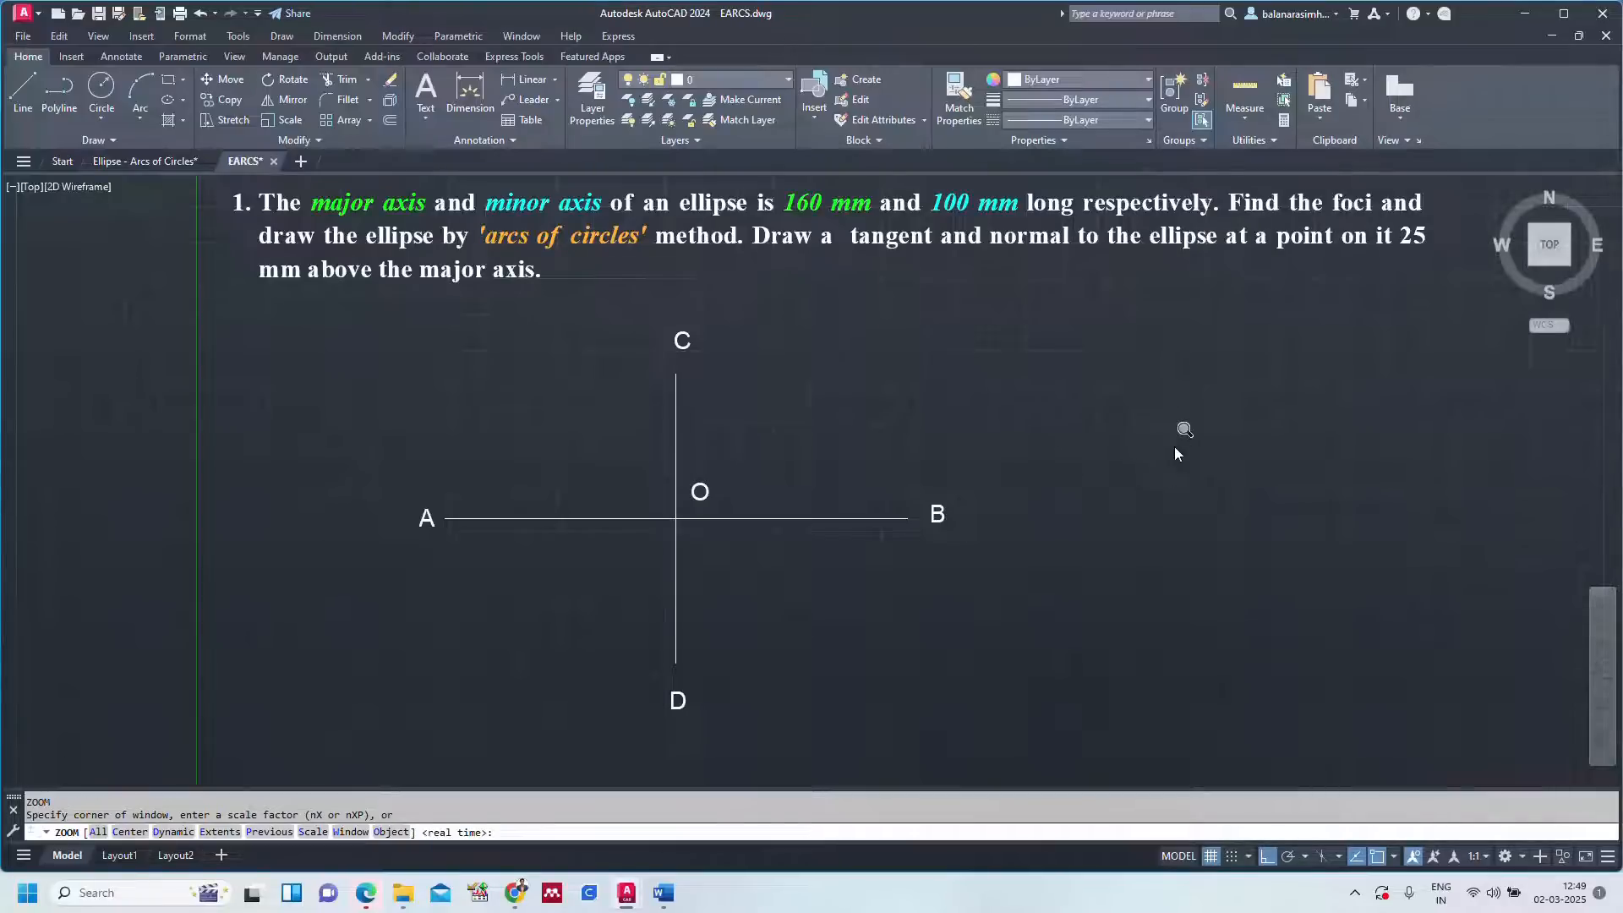
# Draw a circle centred at O with its radius reaching A, half the major axis.
pyautogui.click(176, 160)
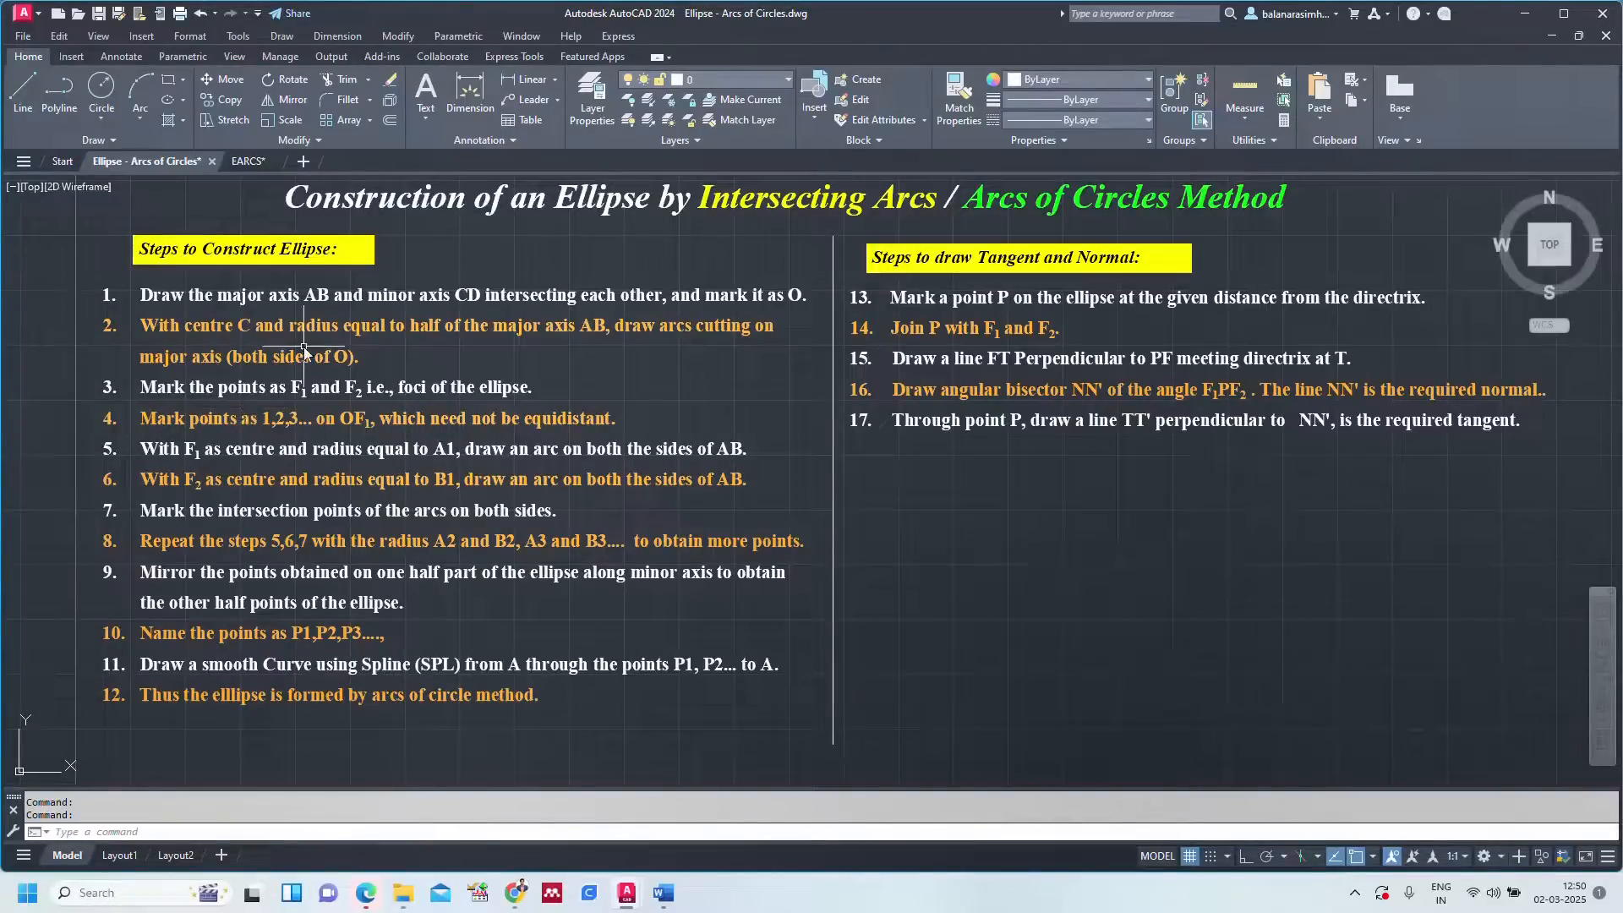
pyautogui.click(250, 163)
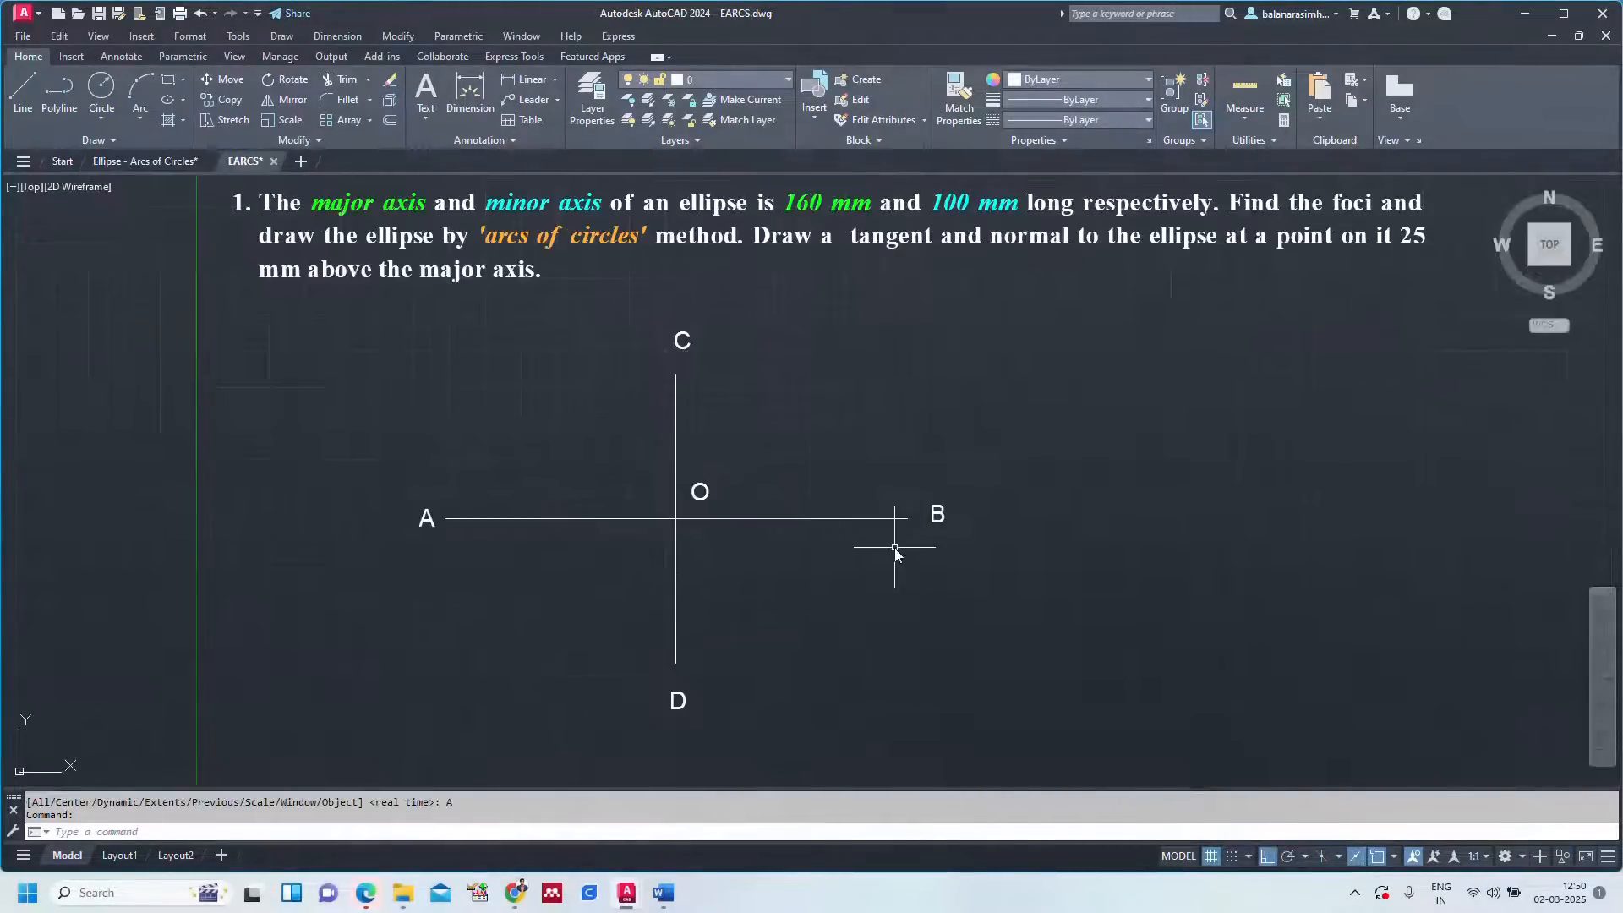
pyautogui.press('Escape')
pyautogui.write('c')
pyautogui.press('Return')
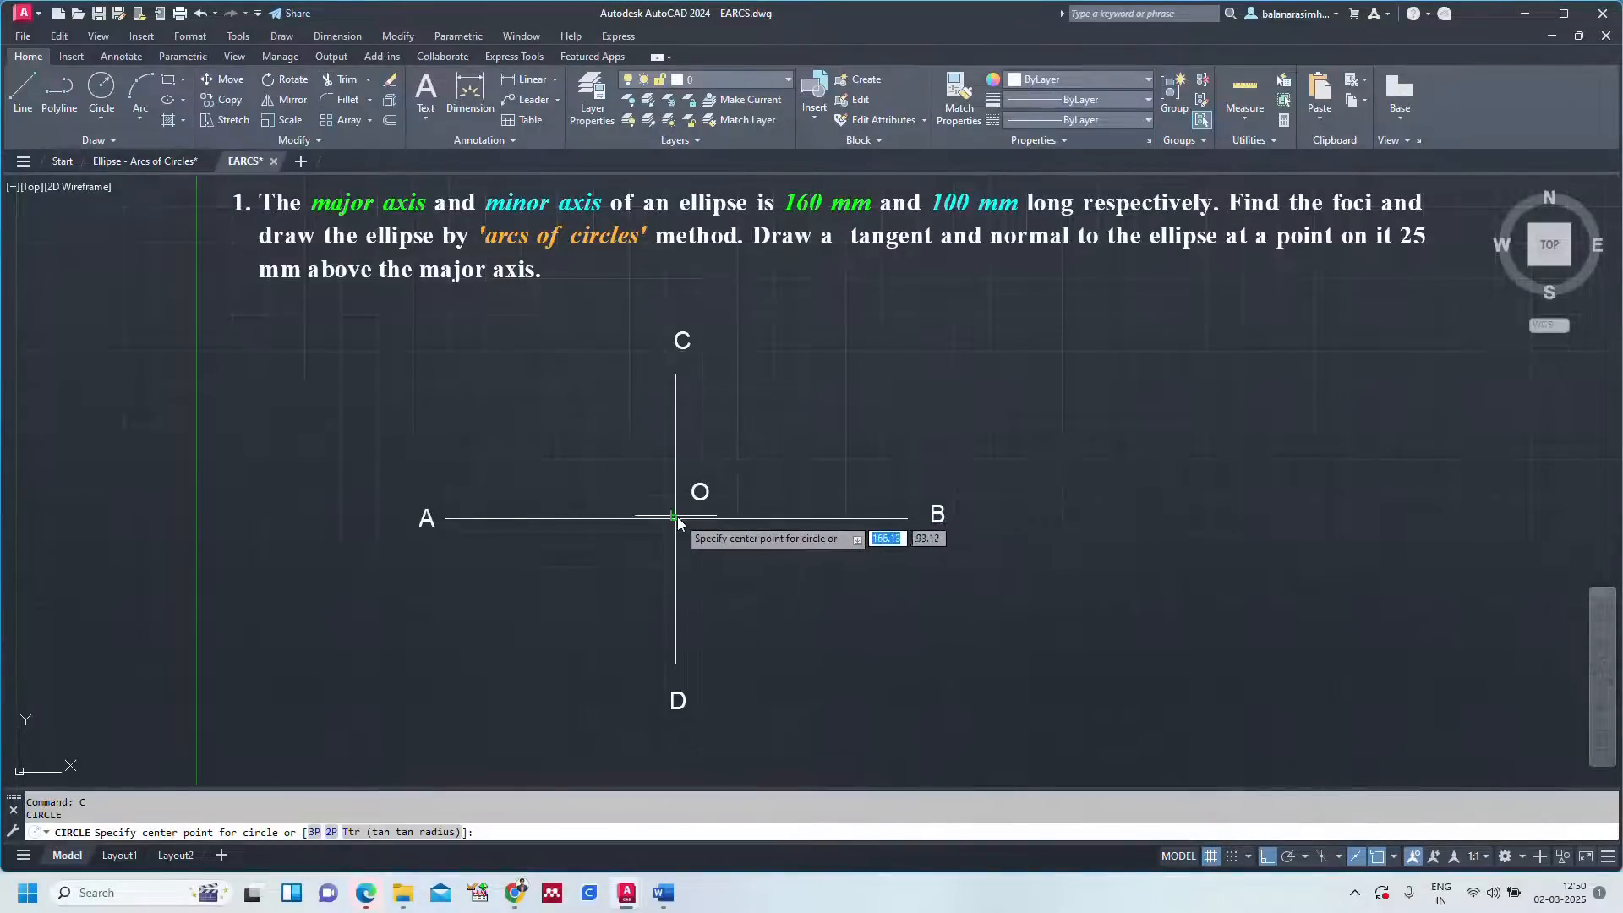
pyautogui.click(676, 519)
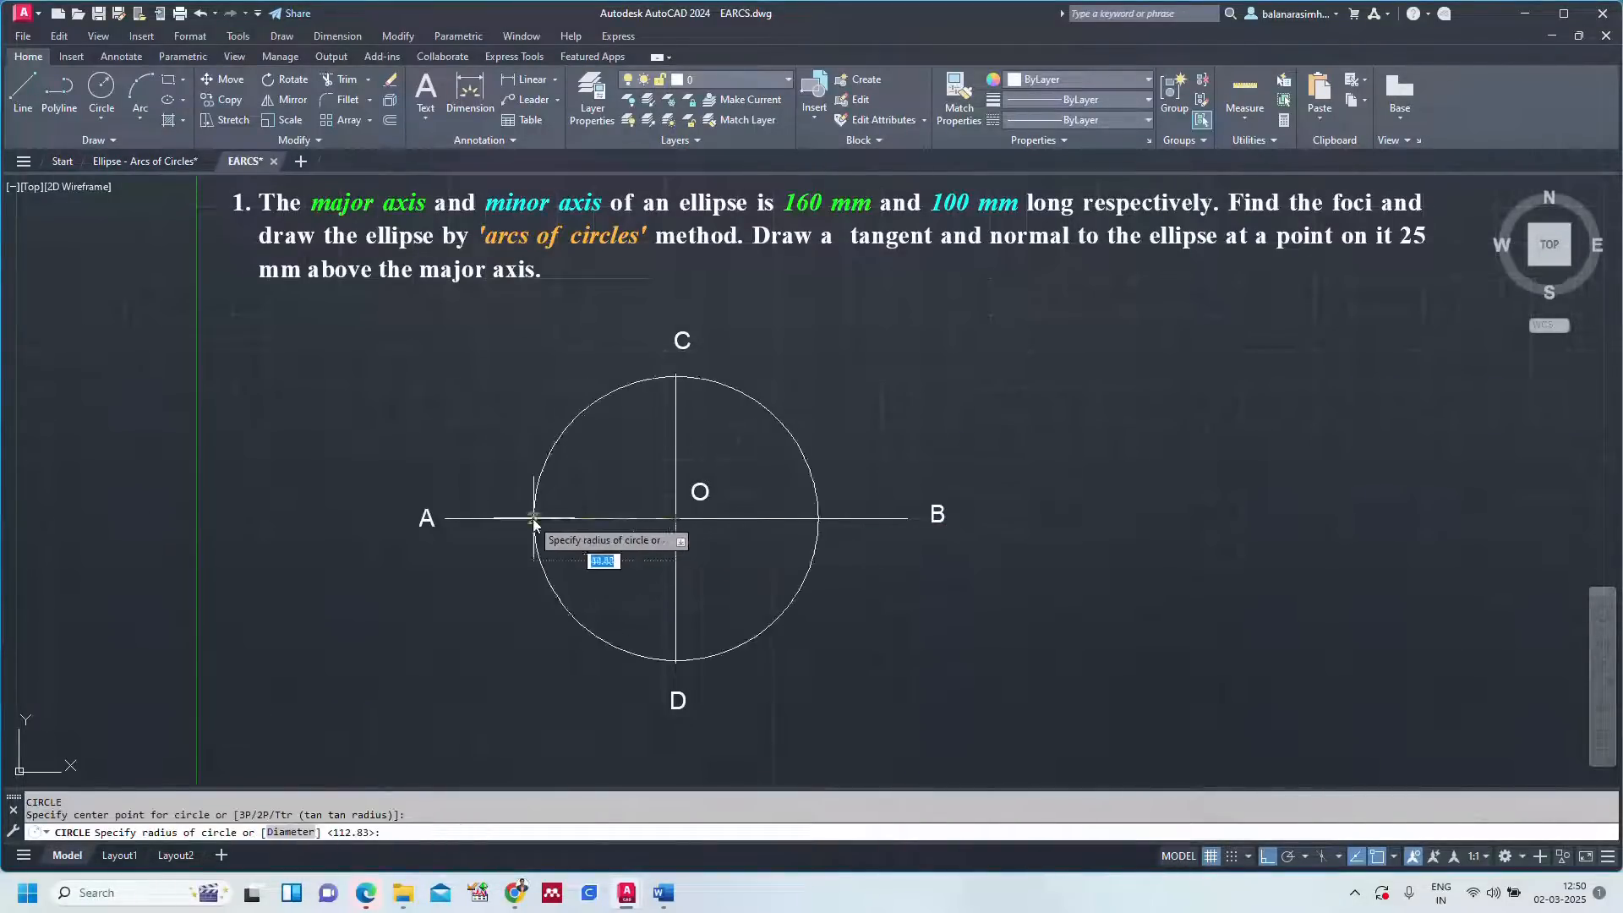
pyautogui.click(445, 519)
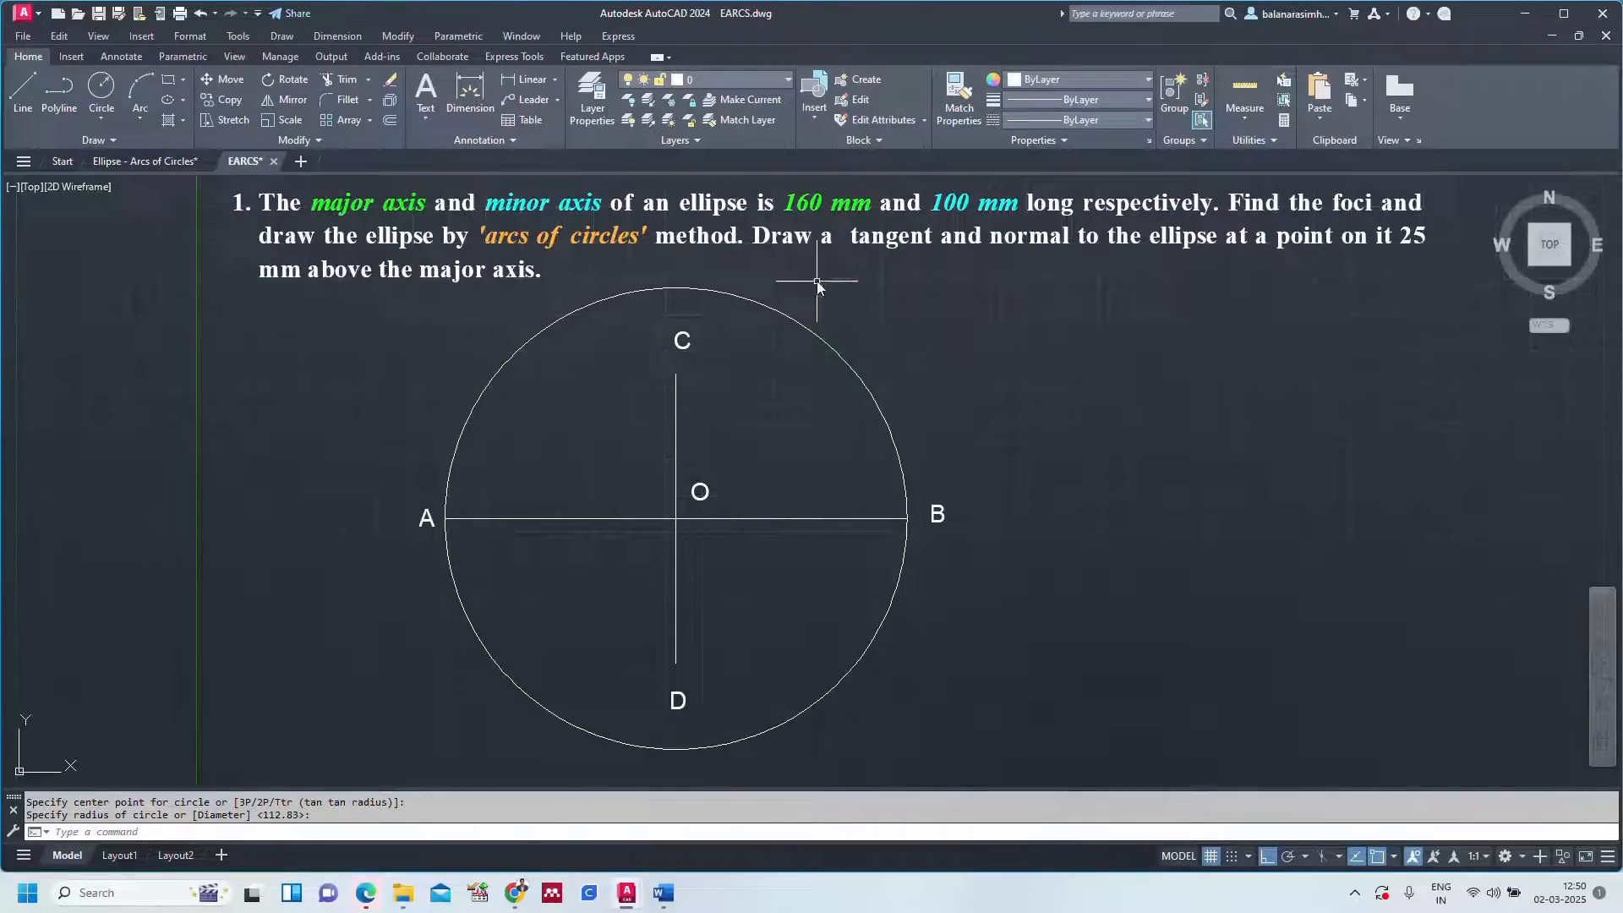
# Move the circle by its centre from O to the minor axis endpoint C.
pyautogui.click(819, 338)
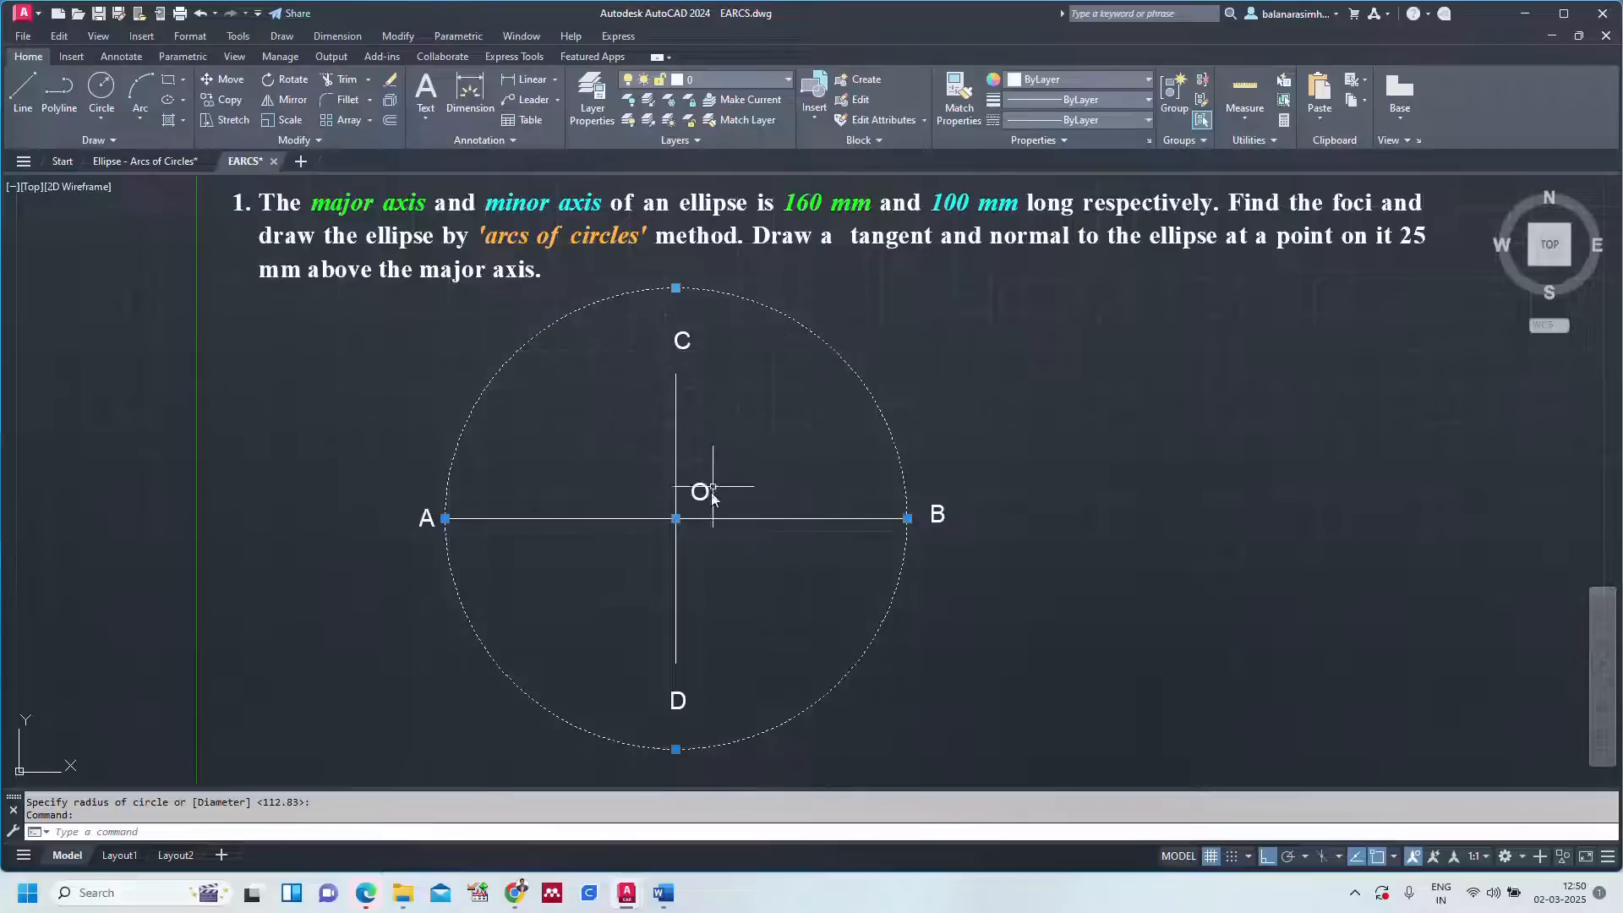
pyautogui.click(676, 518)
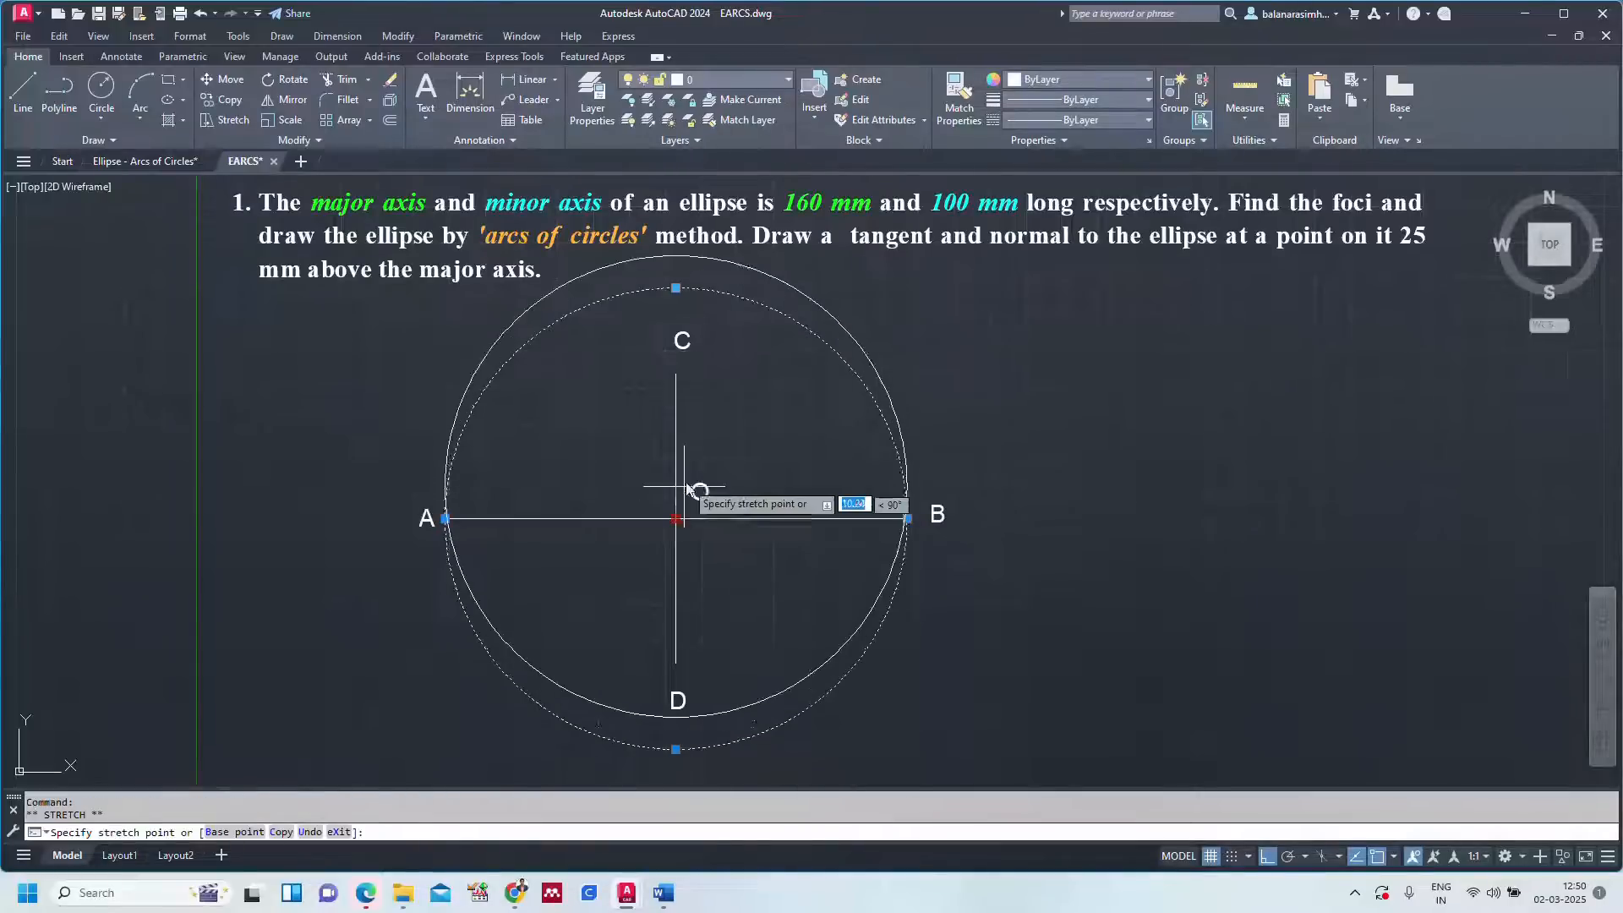
pyautogui.click(676, 375)
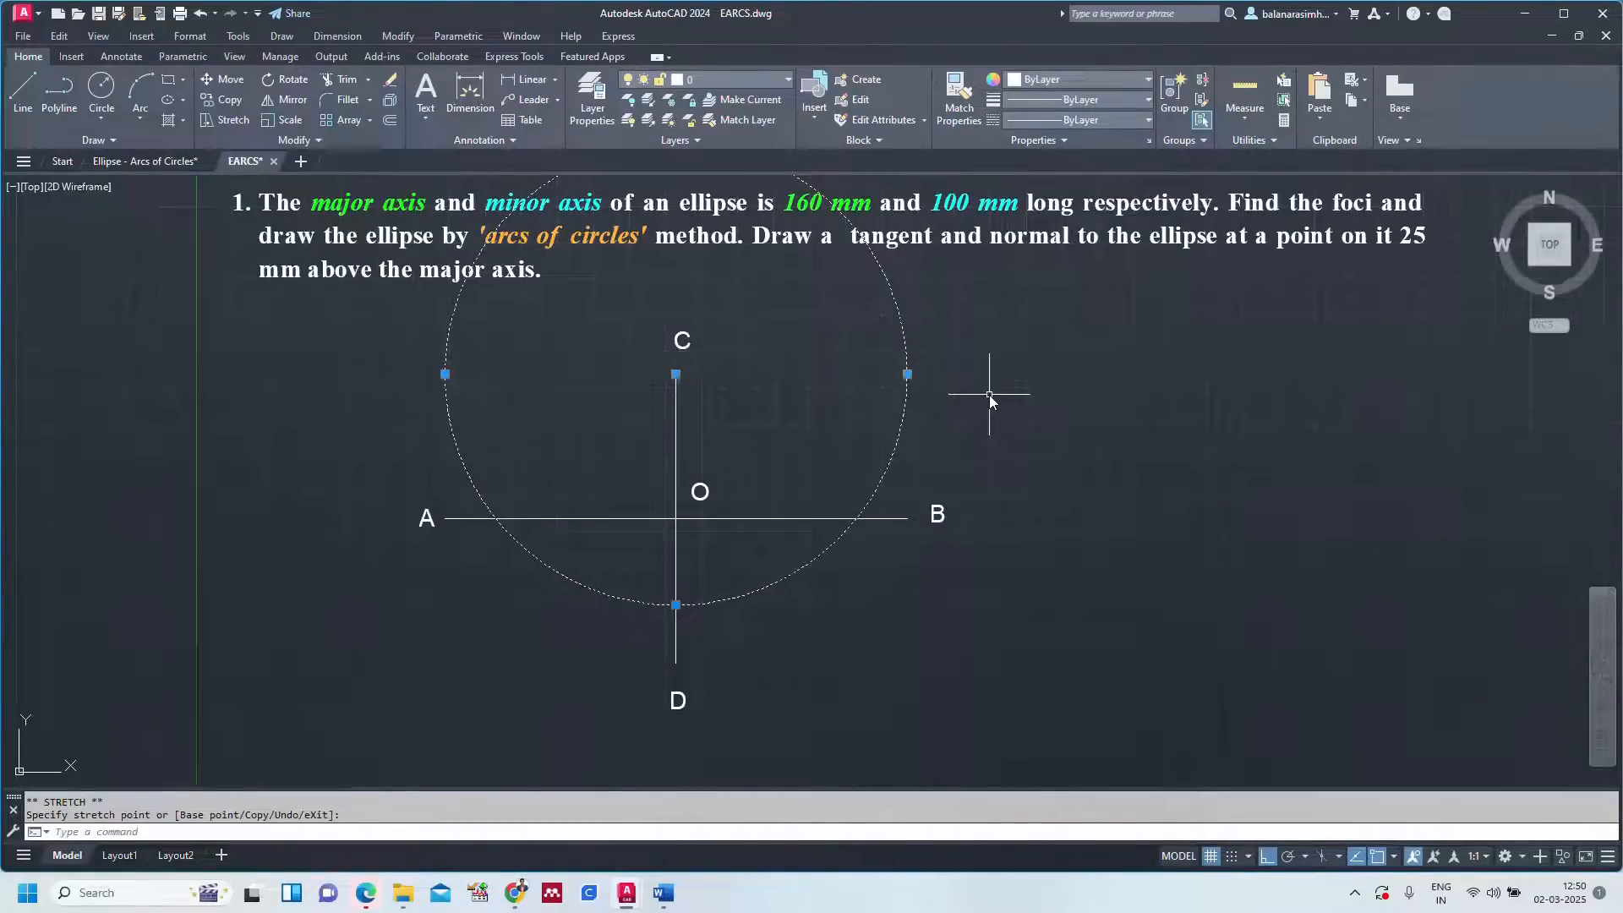
pyautogui.press('Escape')
# Mark the two intersections of the circle centred at C with the major axis AB using points.
pyautogui.click(136, 161)
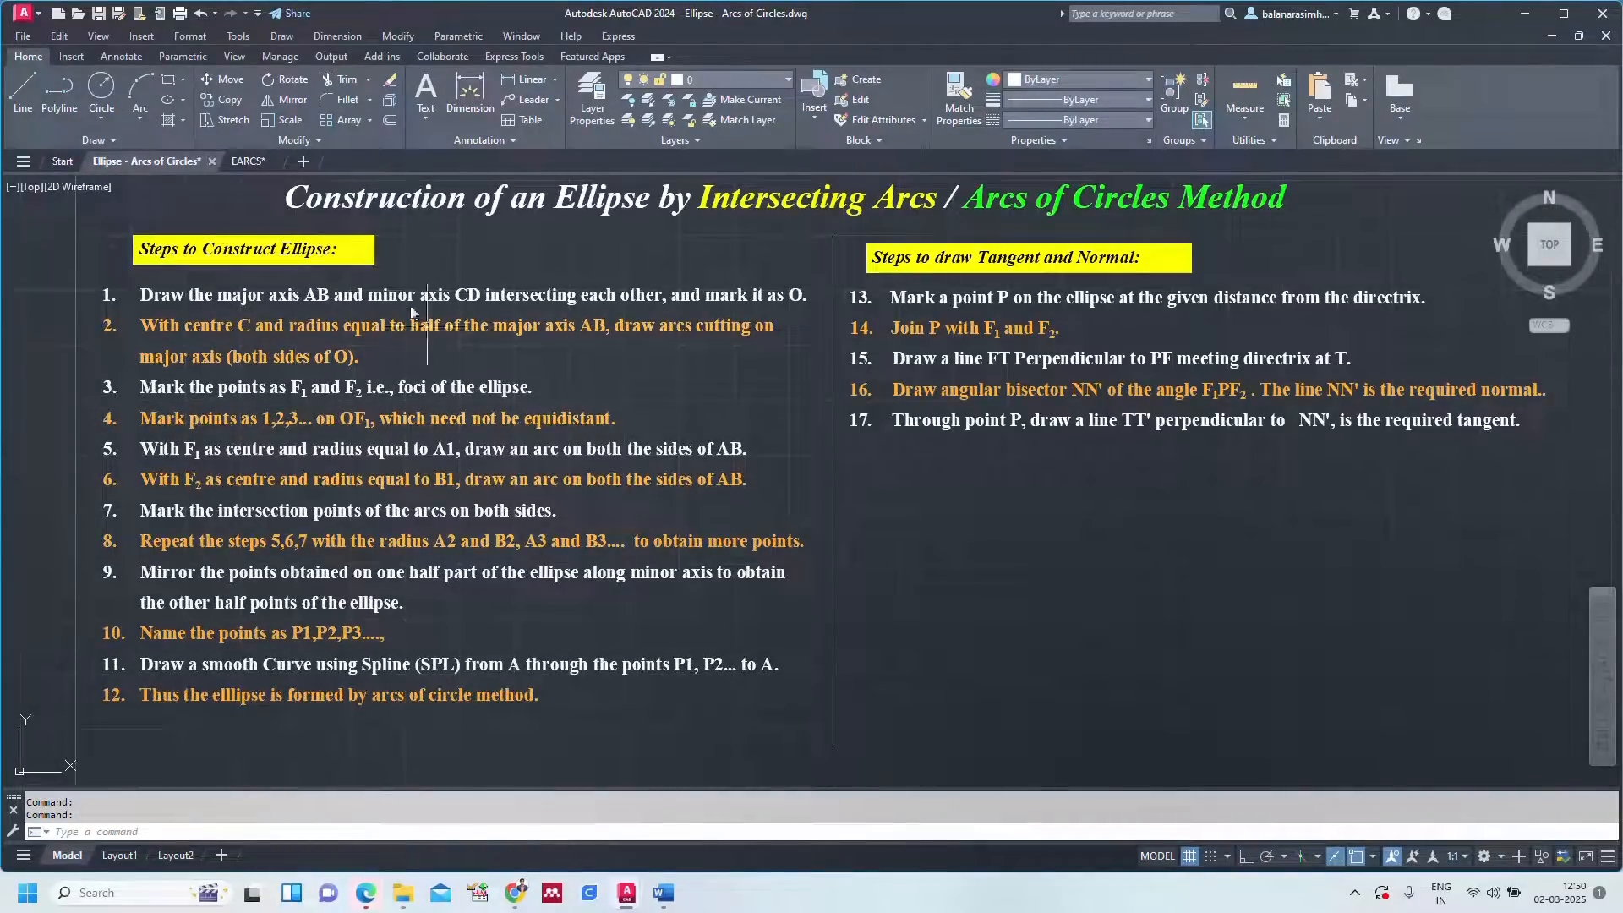
pyautogui.click(249, 161)
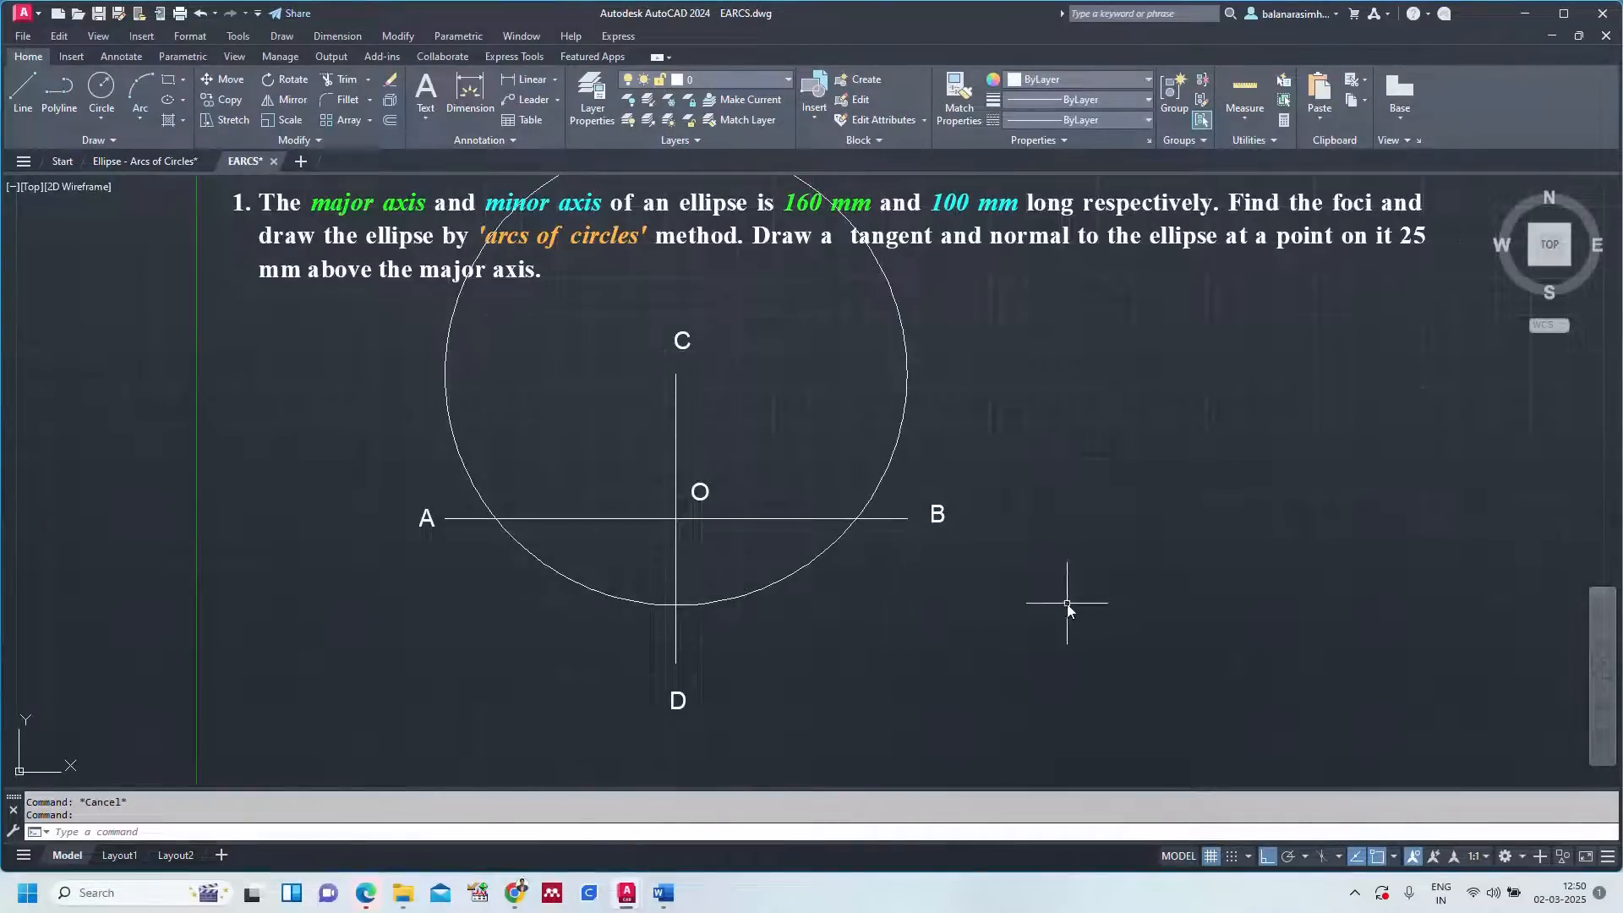
pyautogui.write('po')
pyautogui.press('Return')
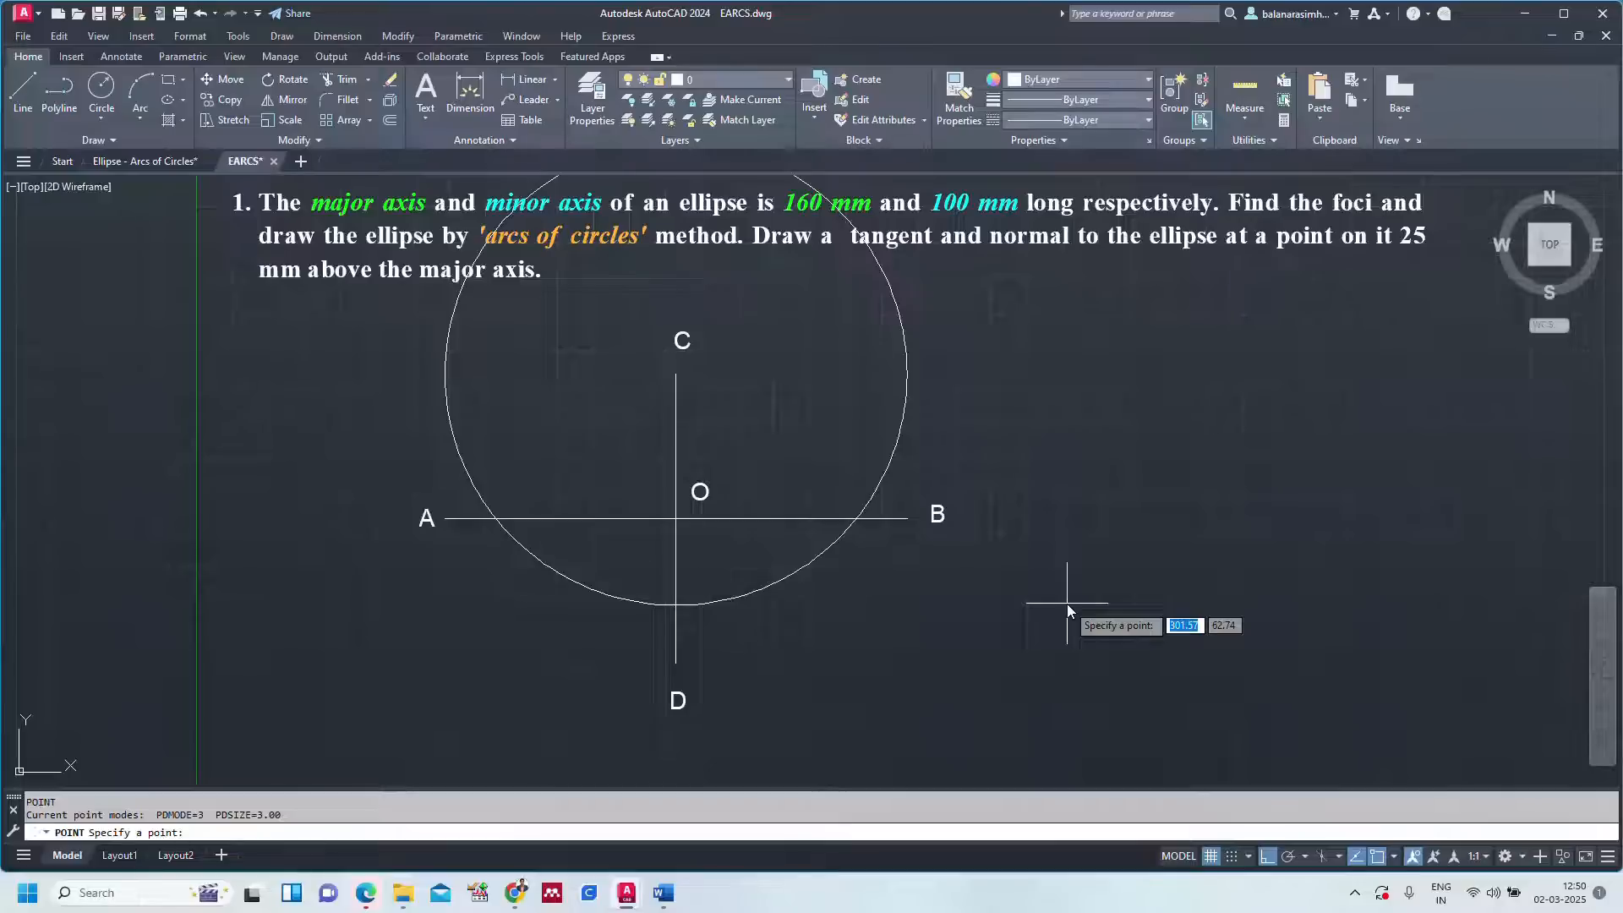
pyautogui.click(497, 519)
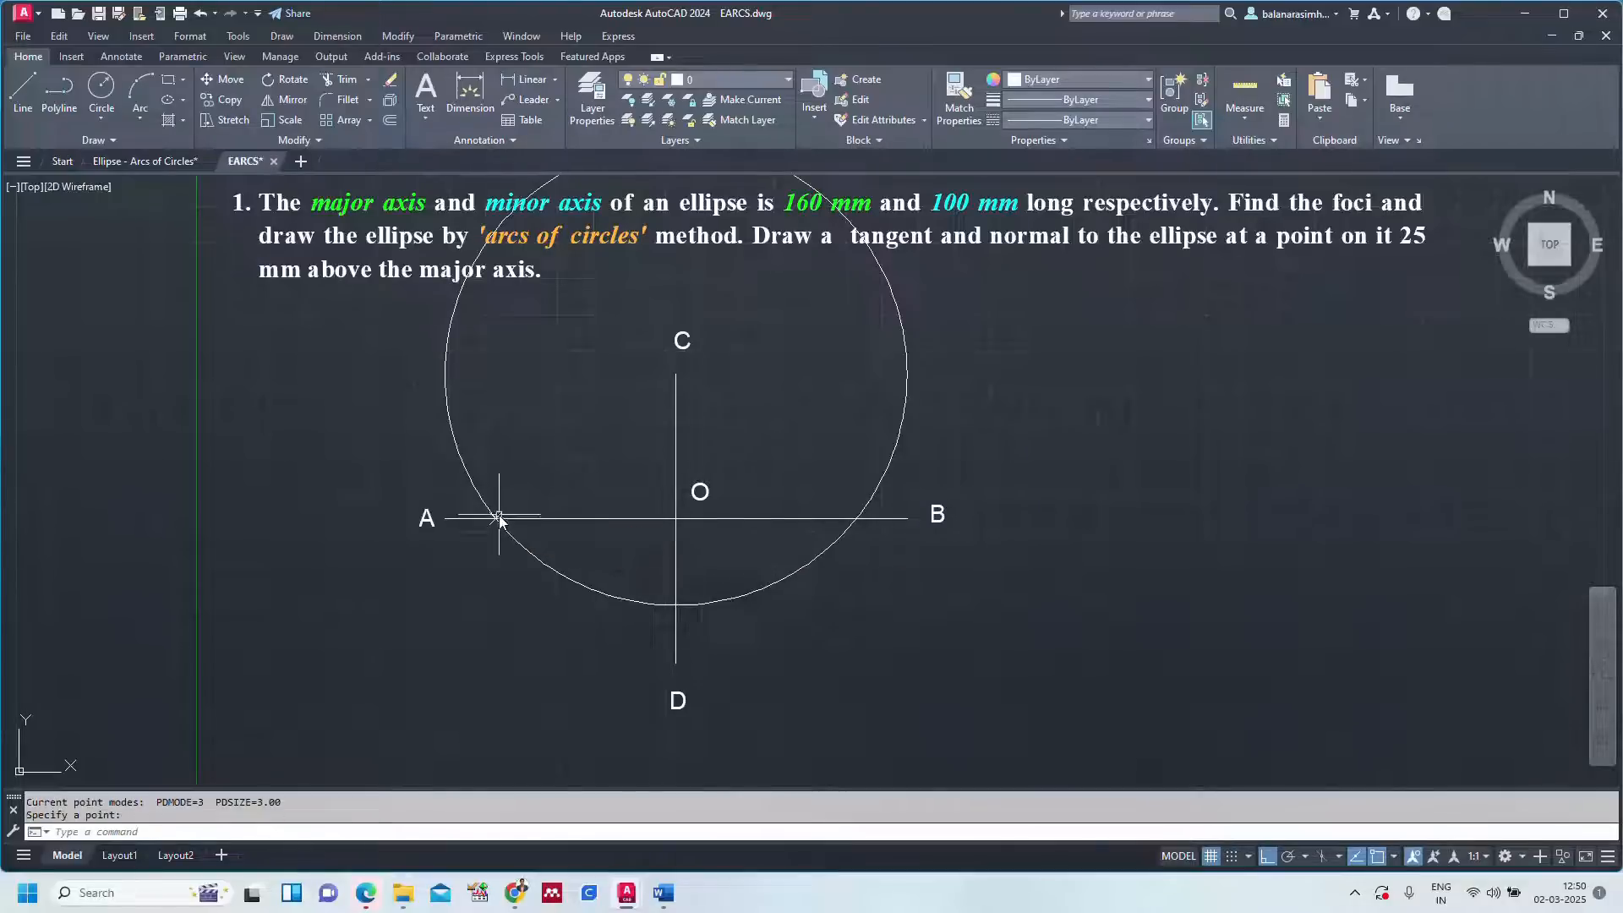
pyautogui.press('Return')
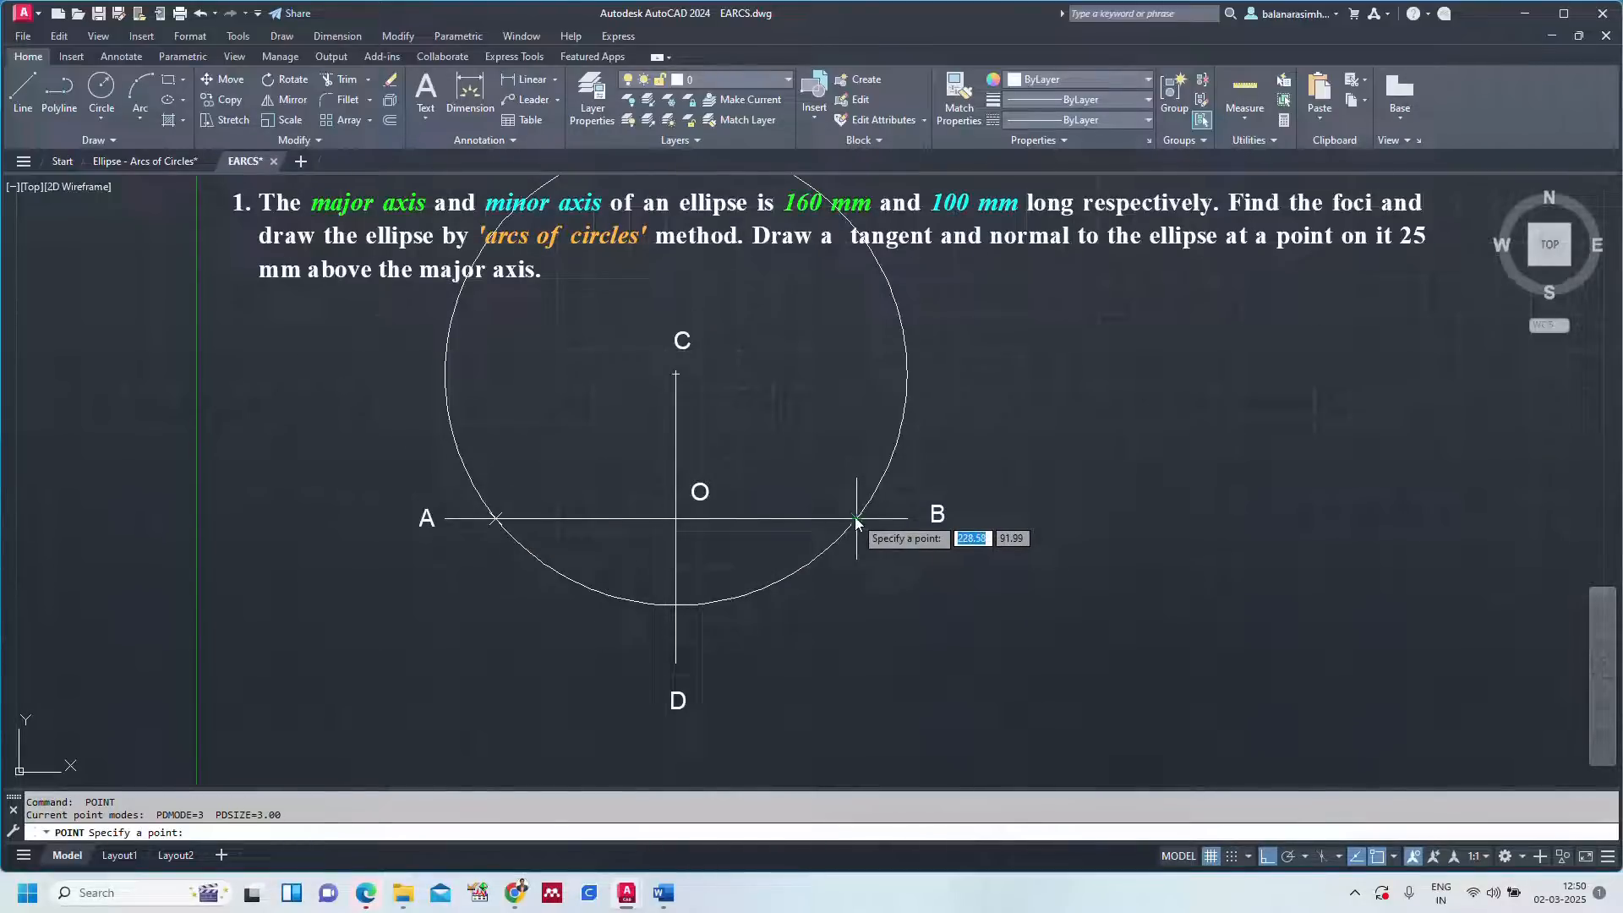
pyautogui.click(857, 519)
pyautogui.press('Escape')
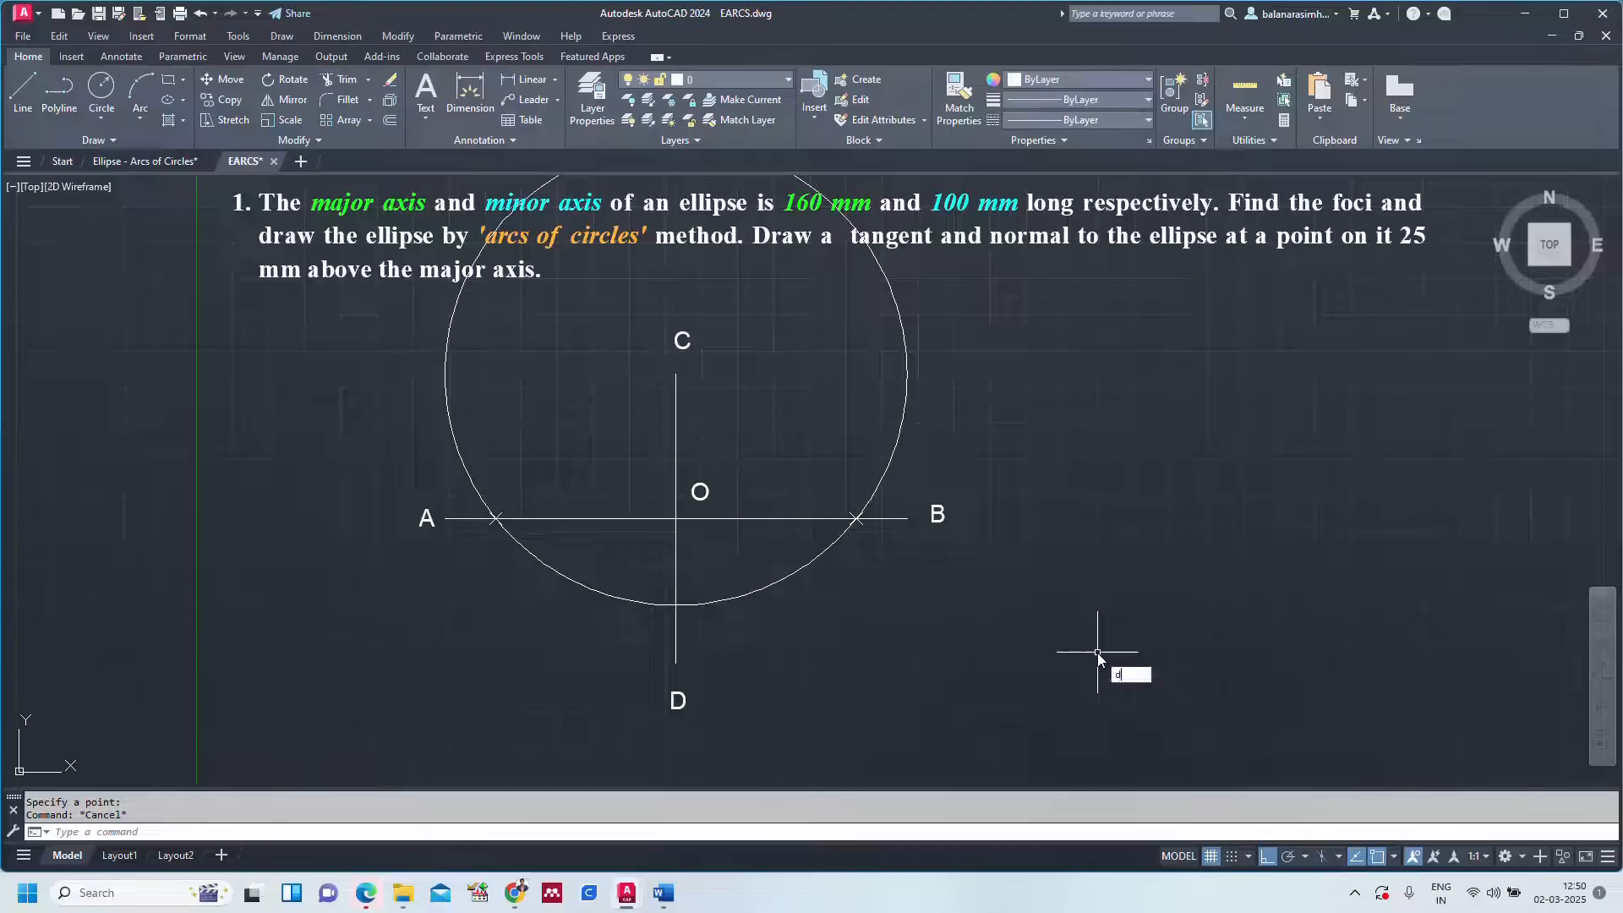
pyautogui.write('dt')
pyautogui.press('Return')
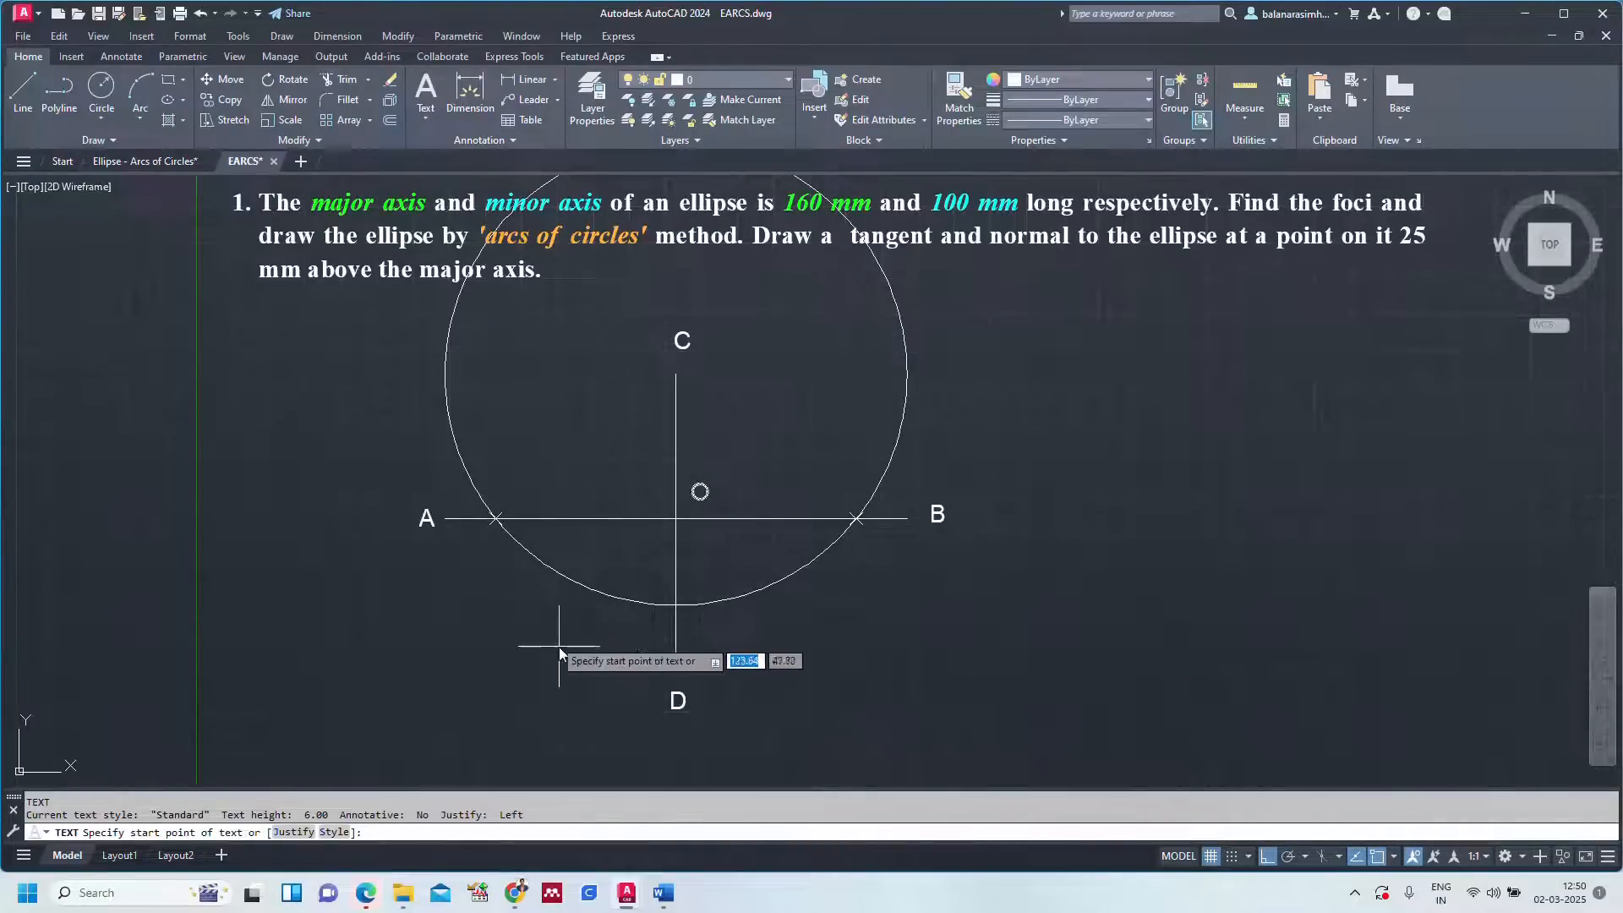
pyautogui.click(488, 544)
pyautogui.write('4')
pyautogui.press('Return')
pyautogui.press('Escape')
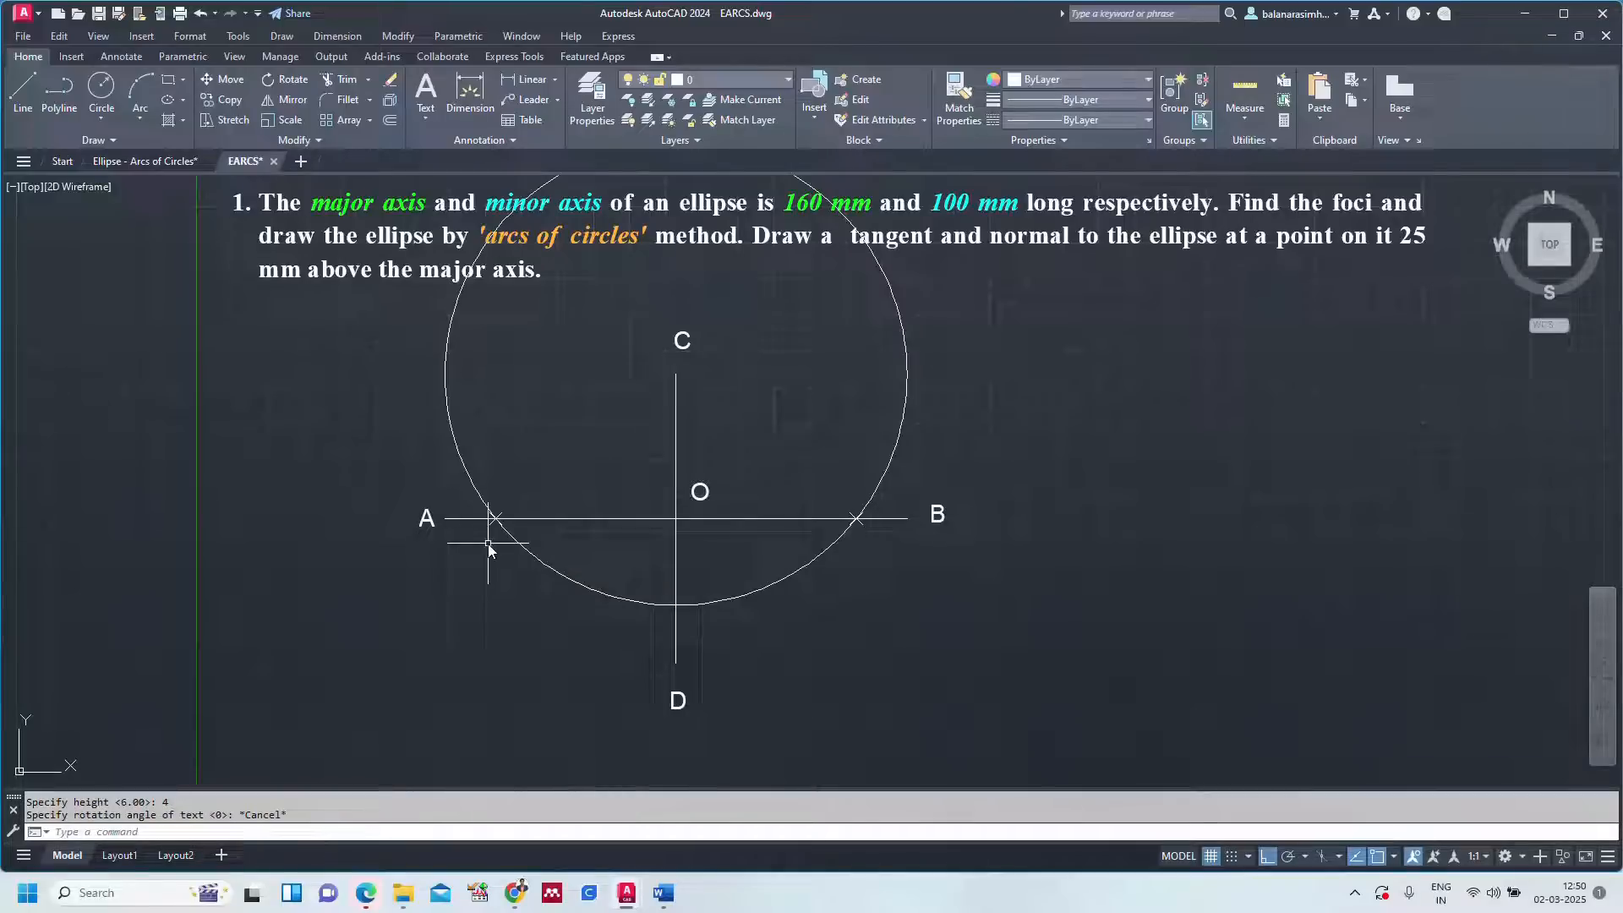
# Create the multiline text label F1 at height 4 with a subscript 1, in the empty area beyond end A.
pyautogui.write('mt')
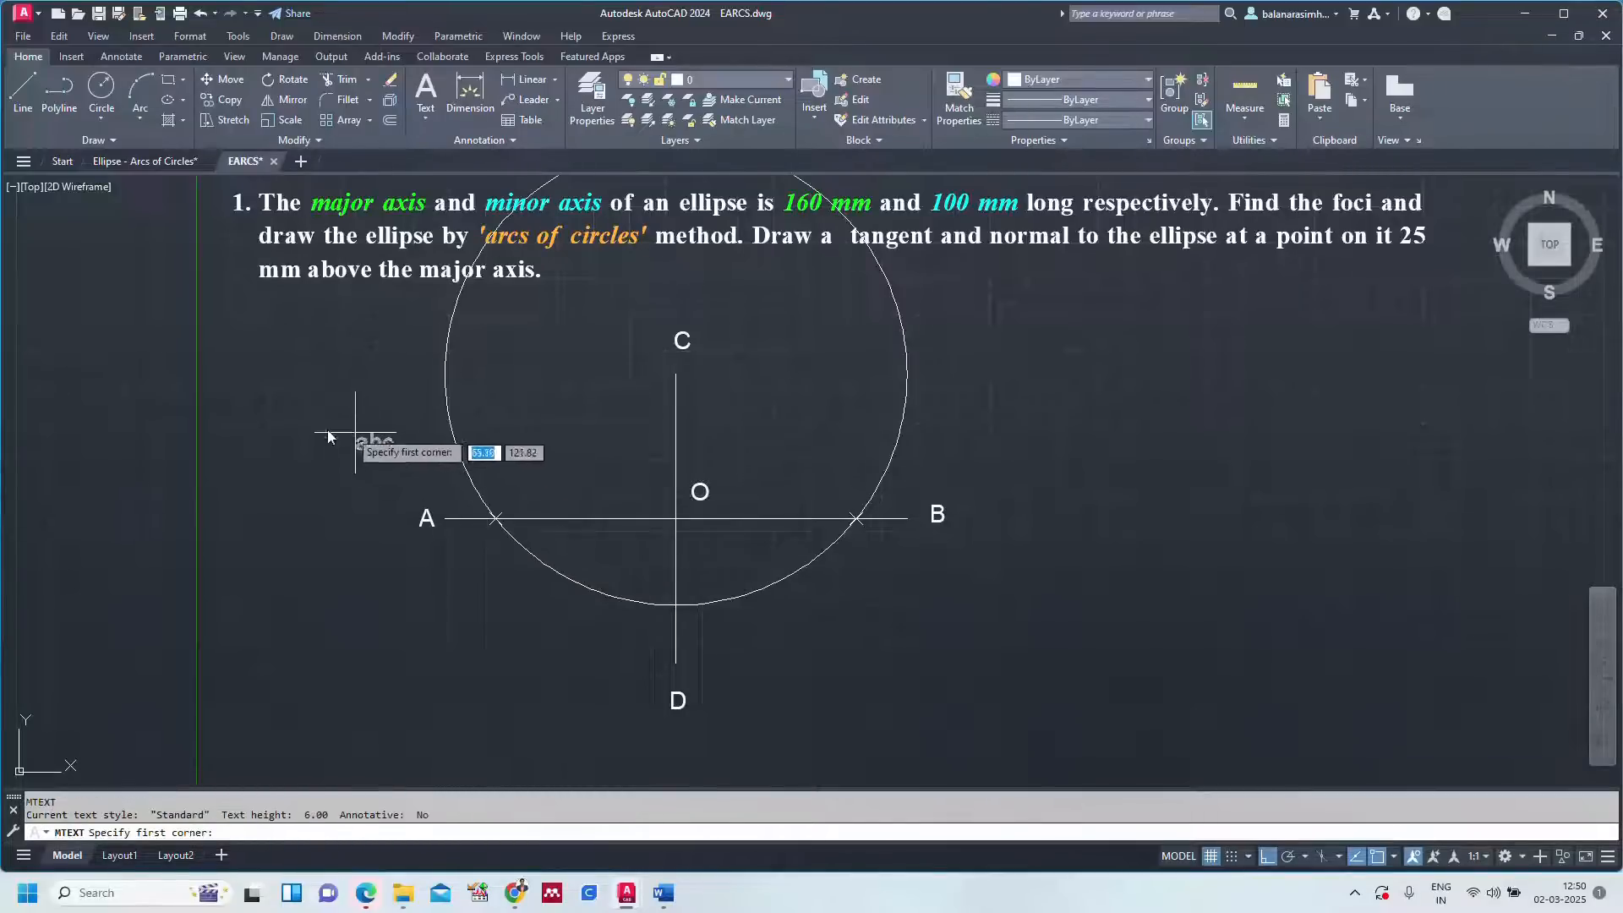
pyautogui.click(302, 418)
pyautogui.click(350, 472)
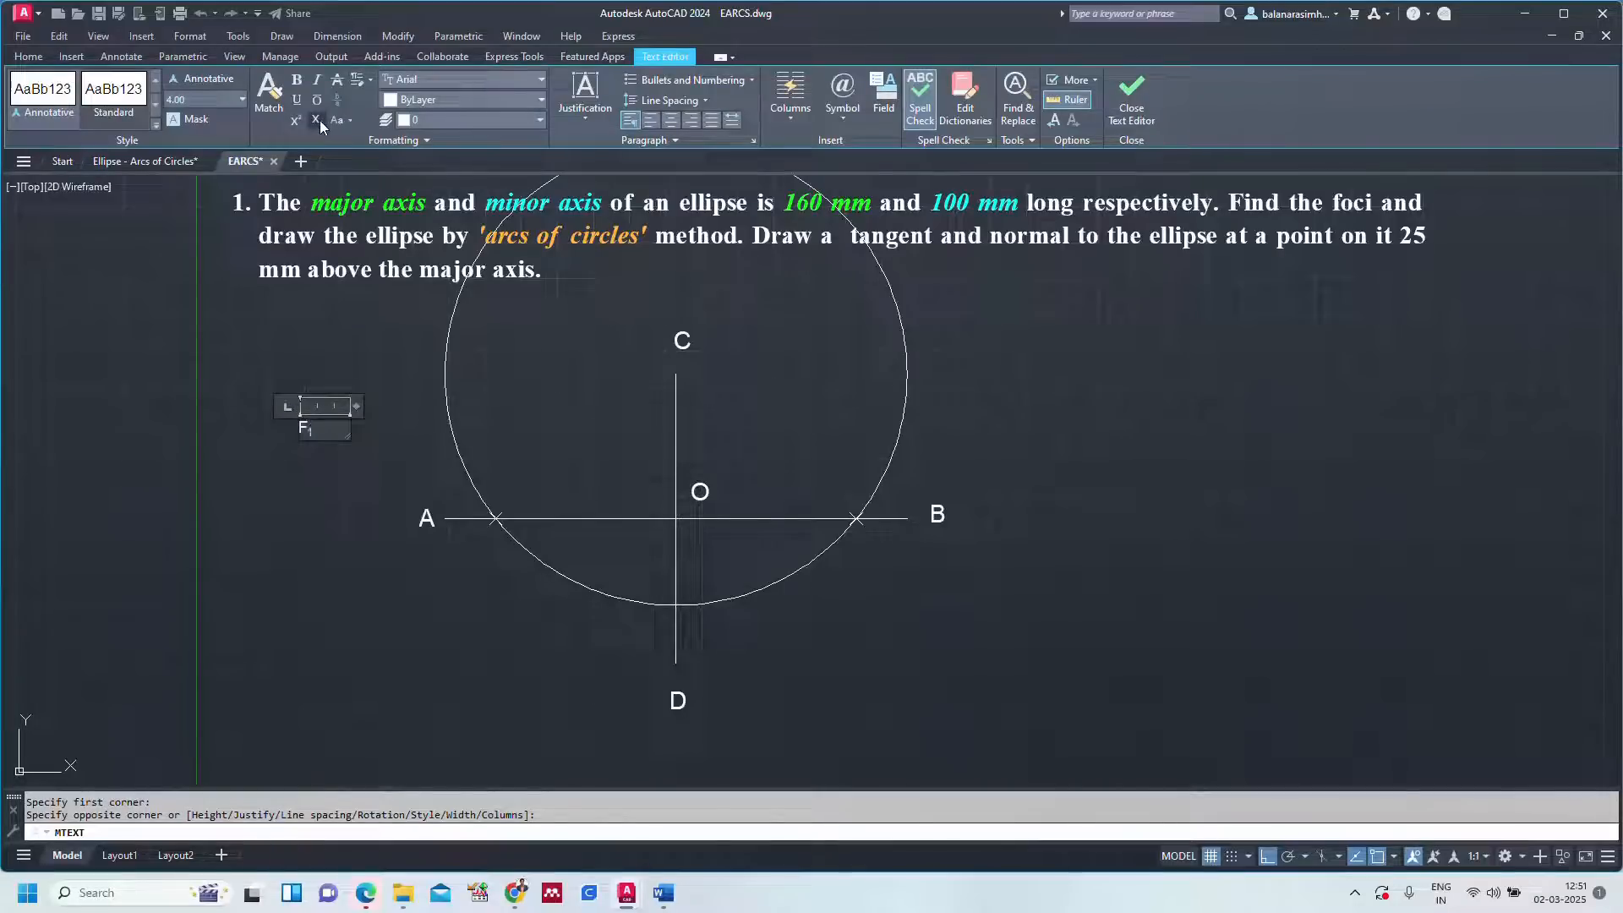
pyautogui.click(317, 119)
pyautogui.click(350, 448)
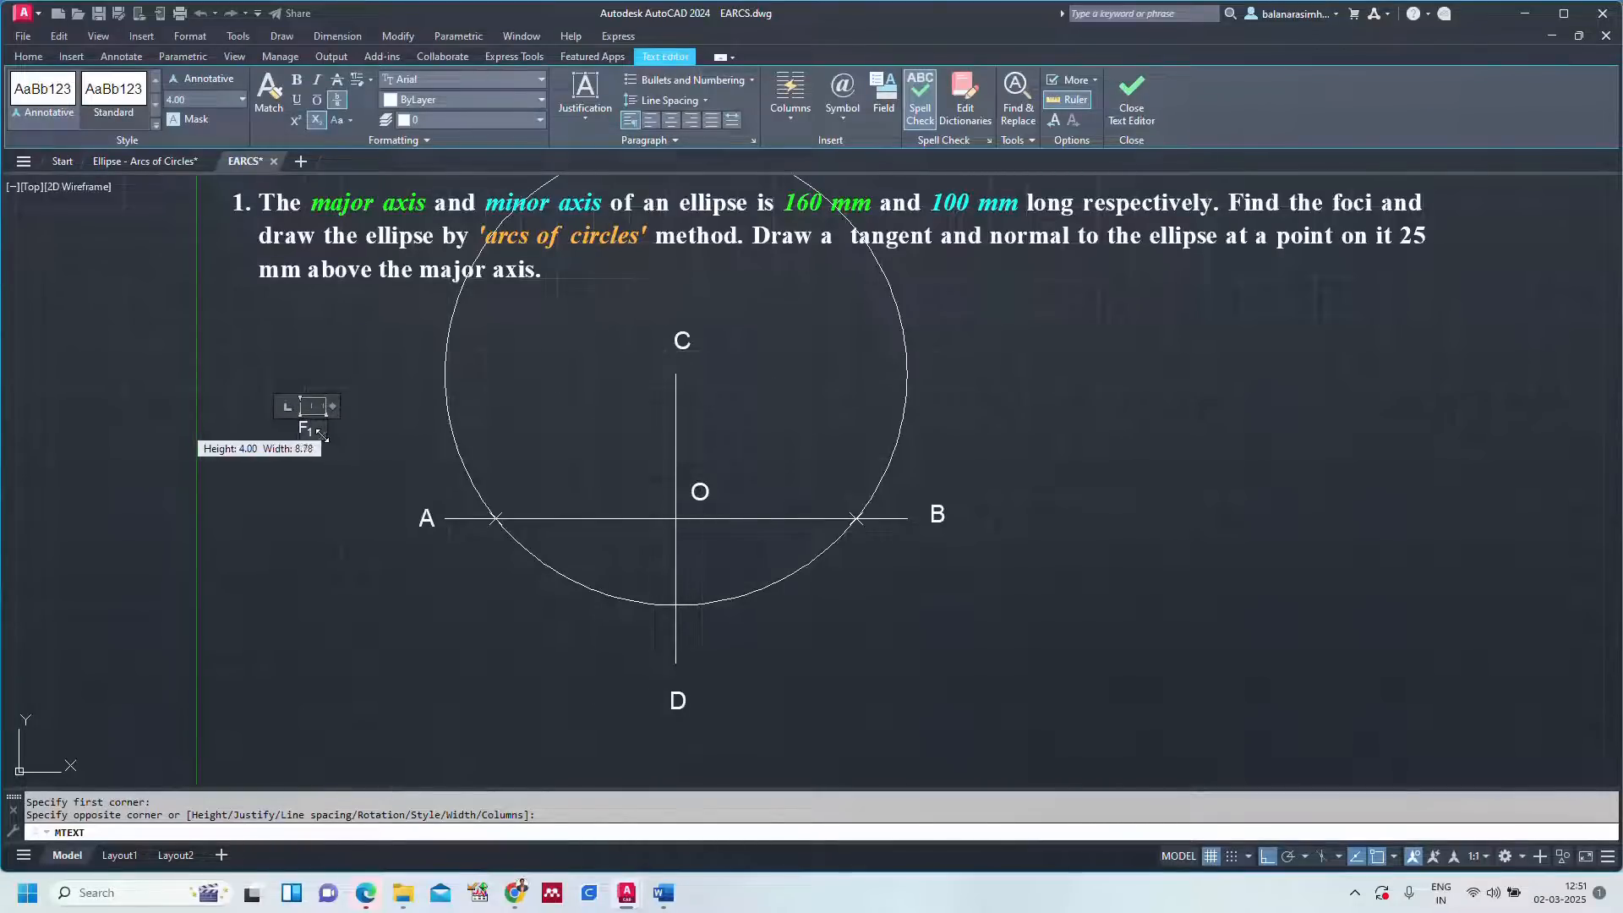
pyautogui.press('Escape')
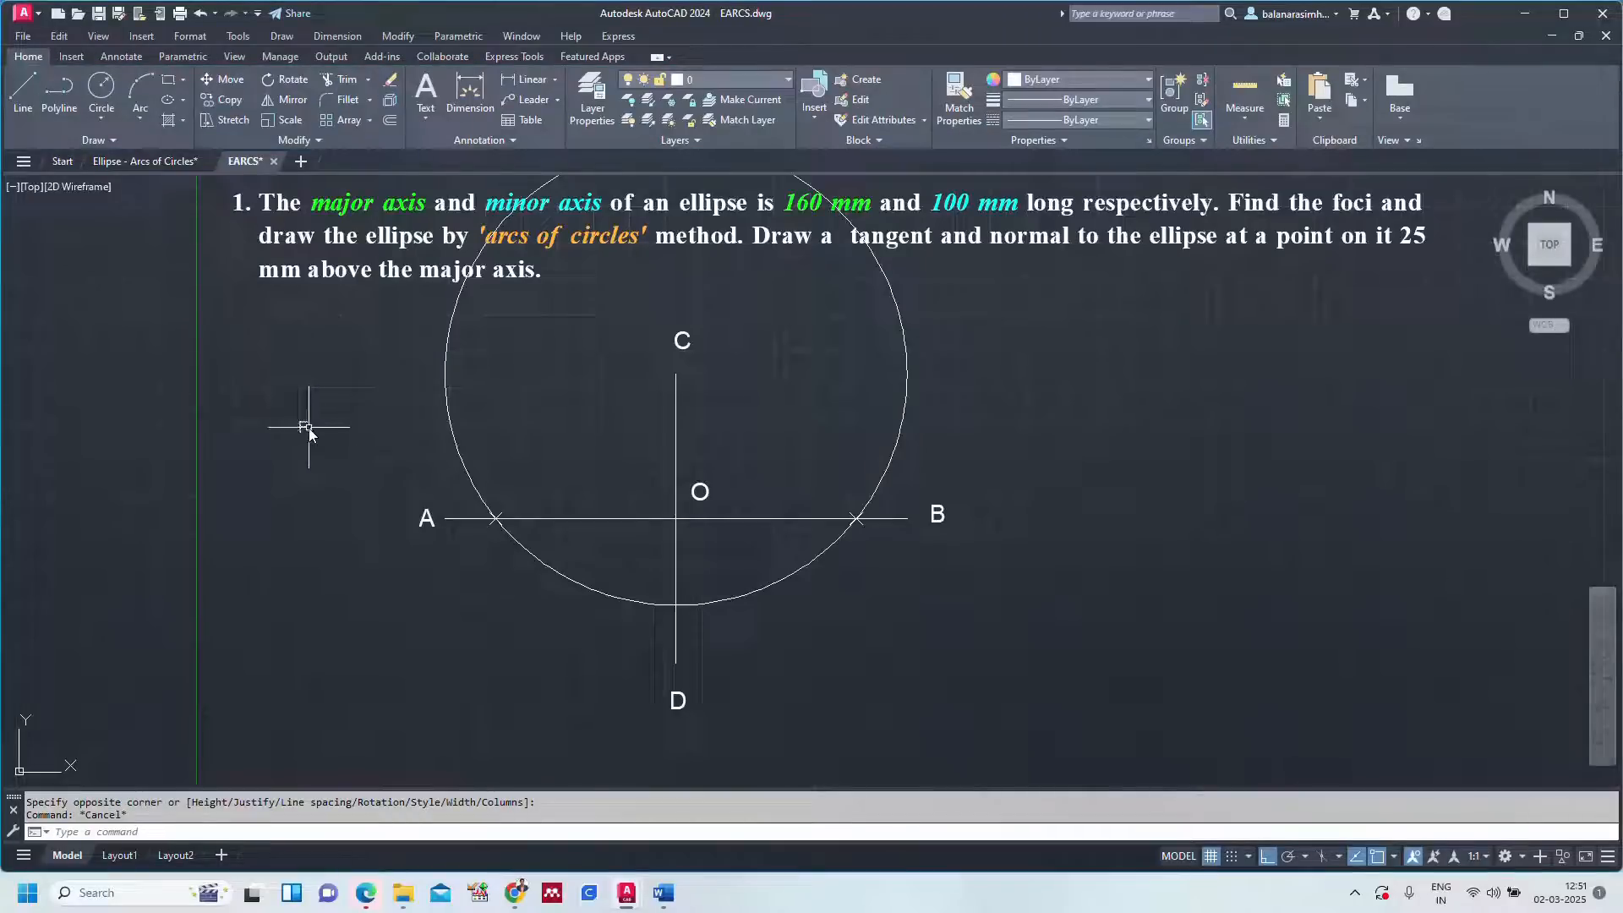
# Copy the F1 label to just below each of the two focus points on the major axis.
pyautogui.click(308, 427)
pyautogui.write('co')
pyautogui.press('Return')
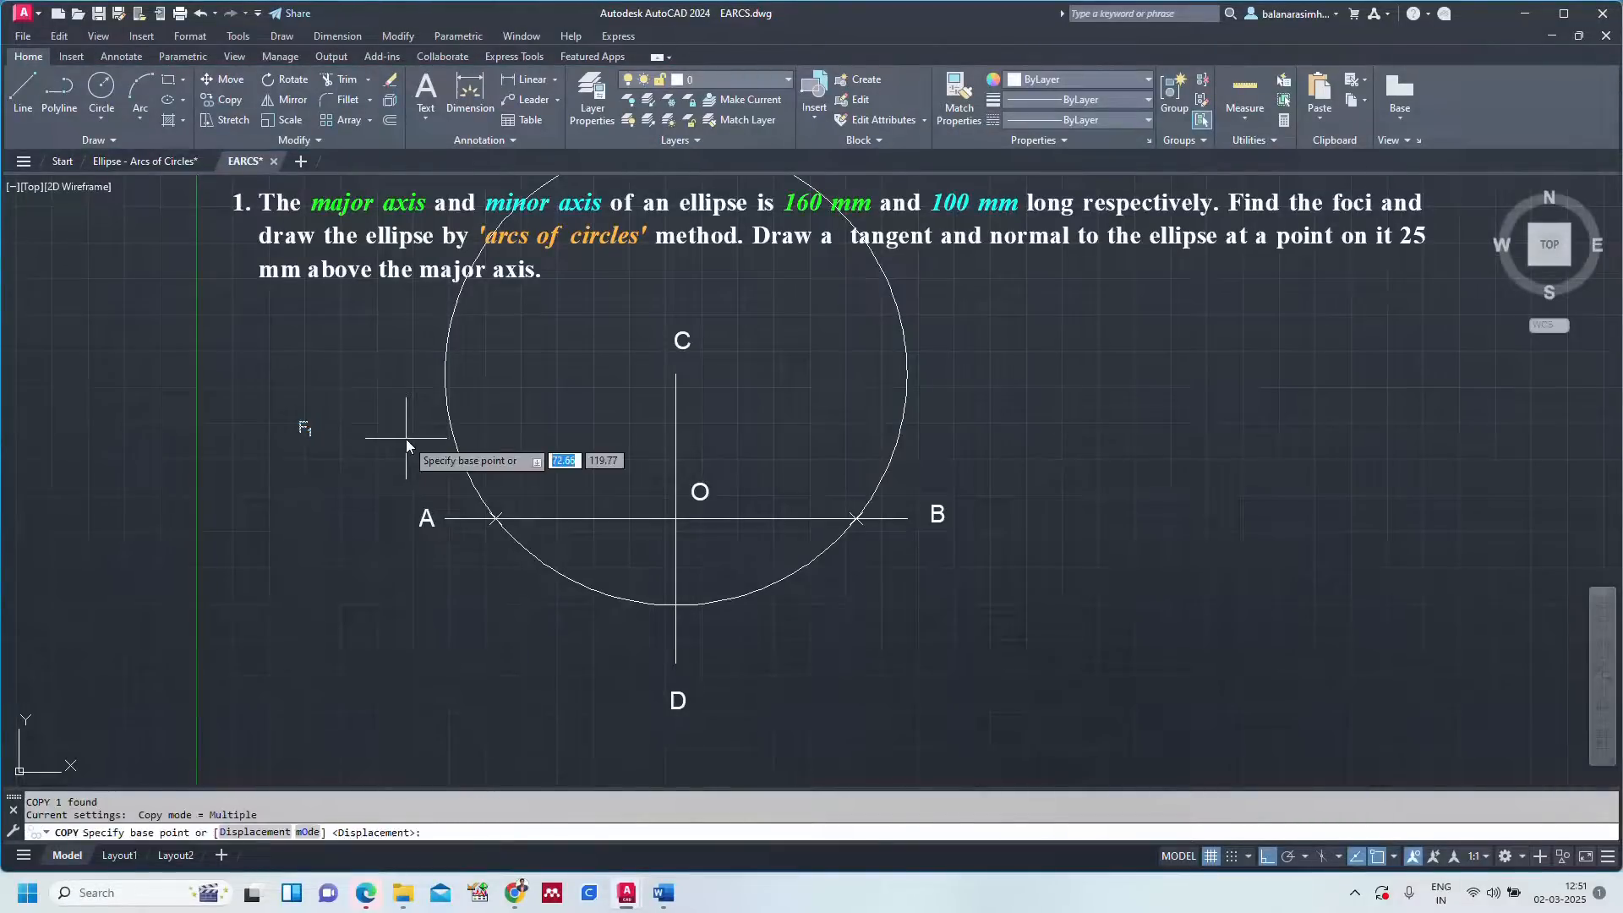
pyautogui.click(303, 458)
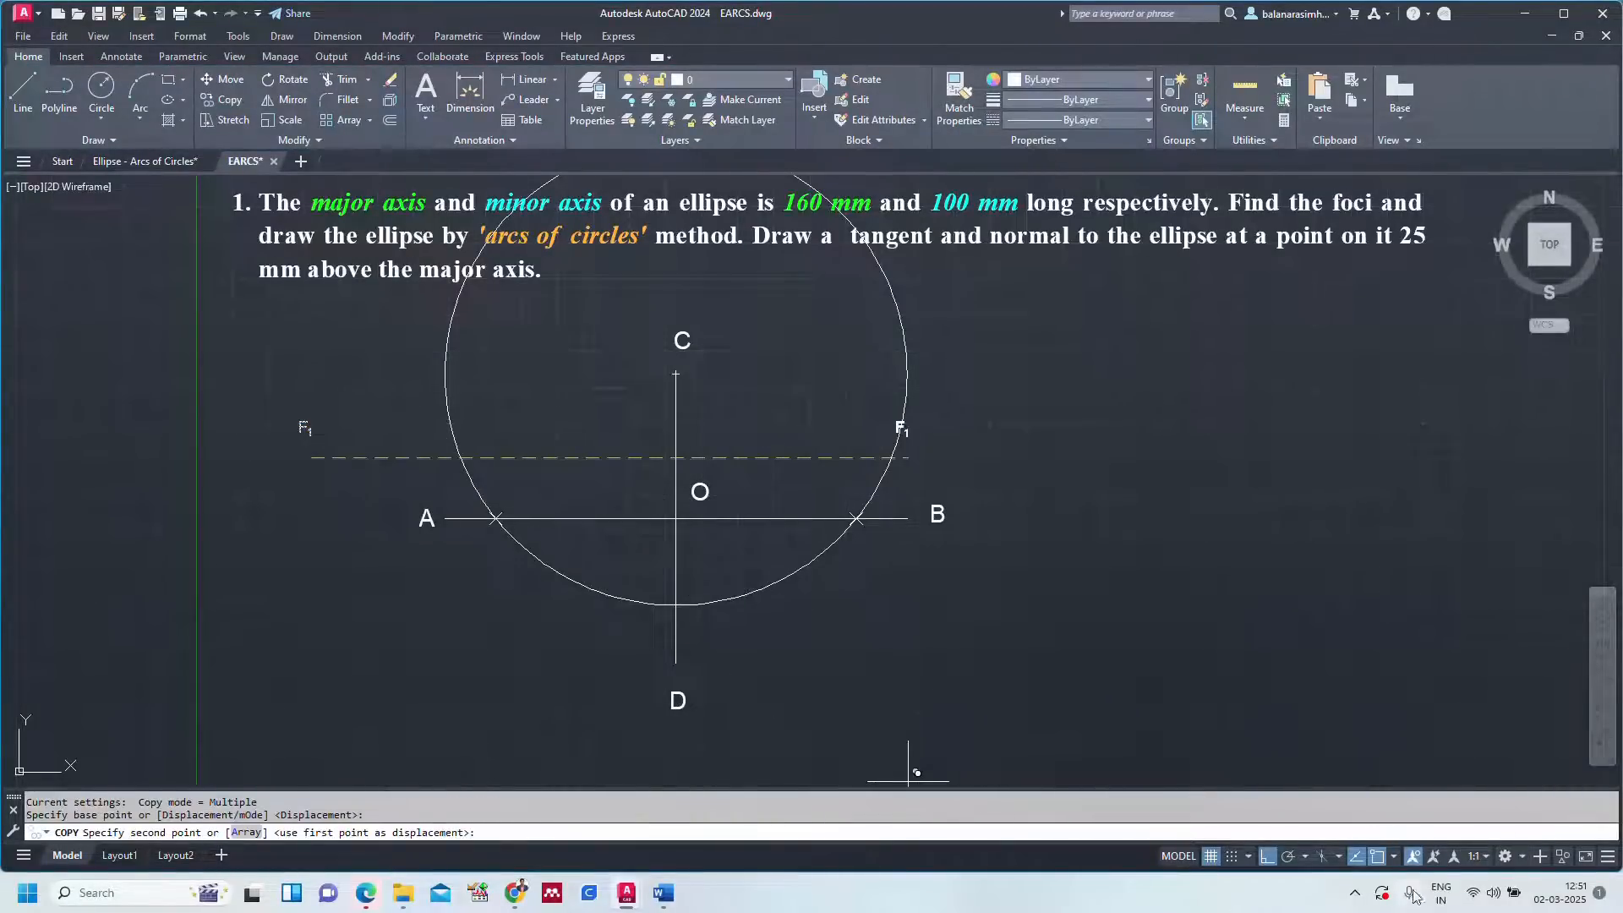
pyautogui.click(494, 571)
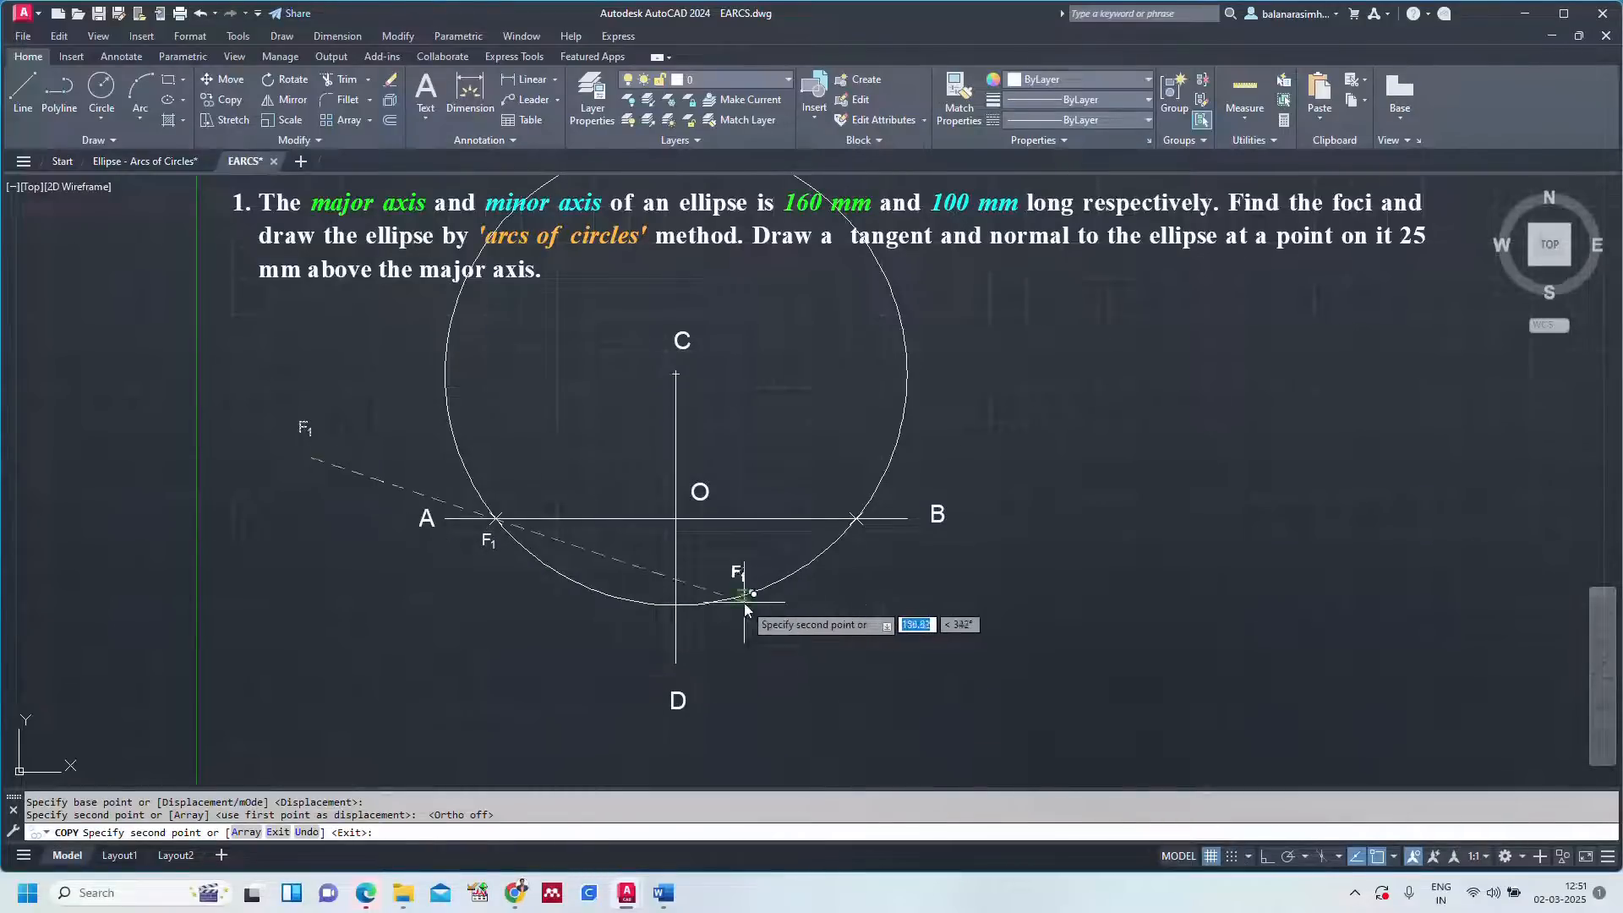
pyautogui.click(867, 578)
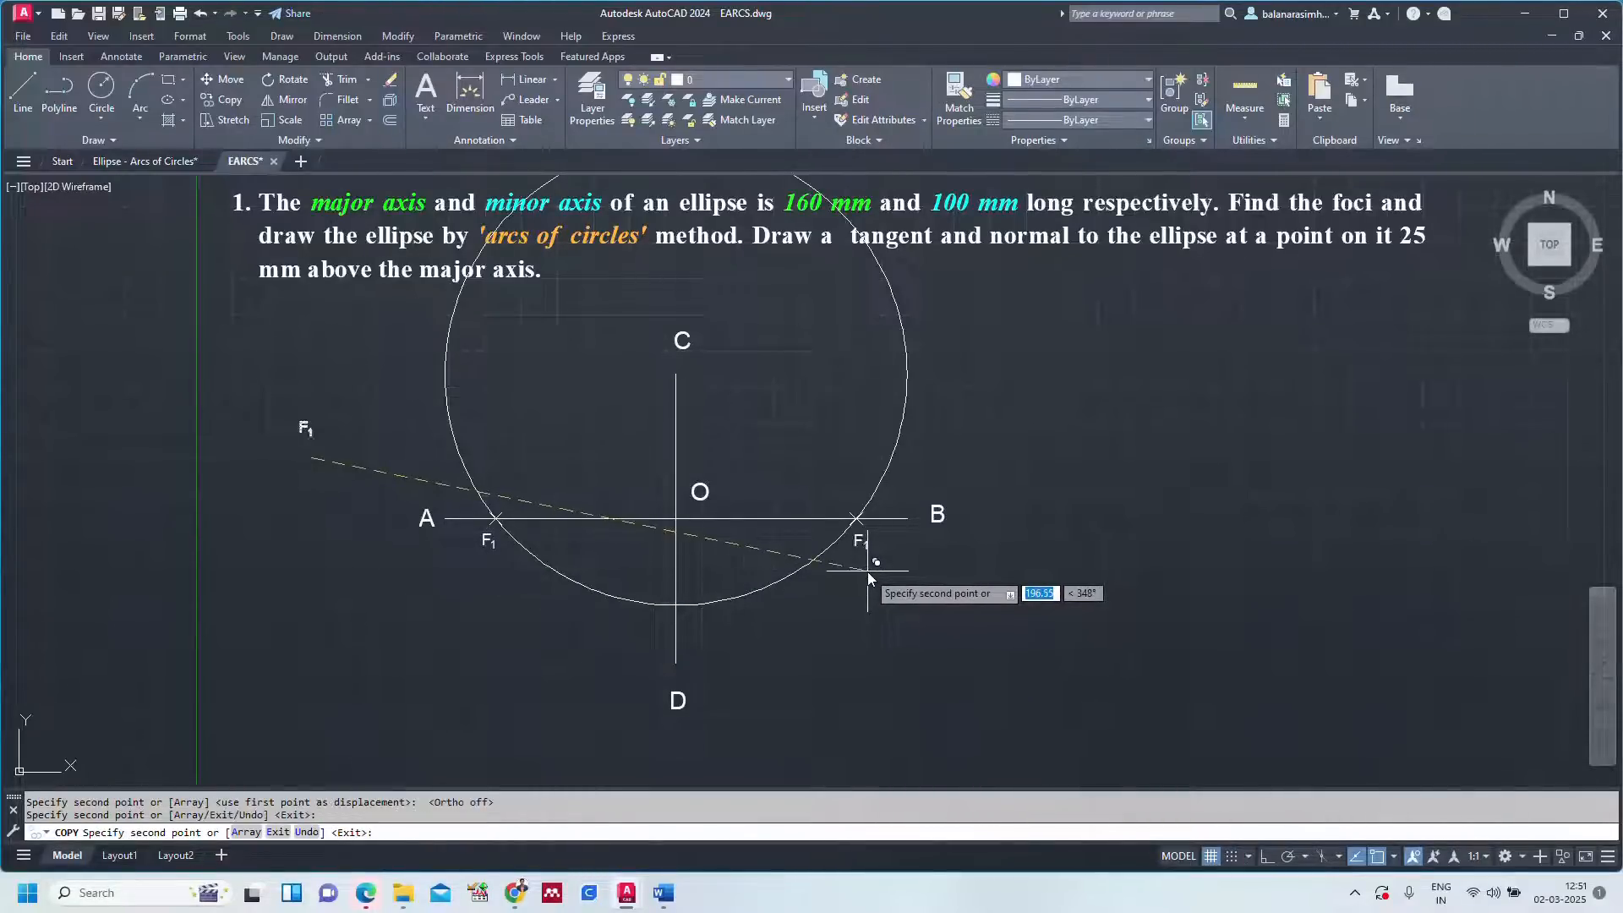
pyautogui.press('Escape')
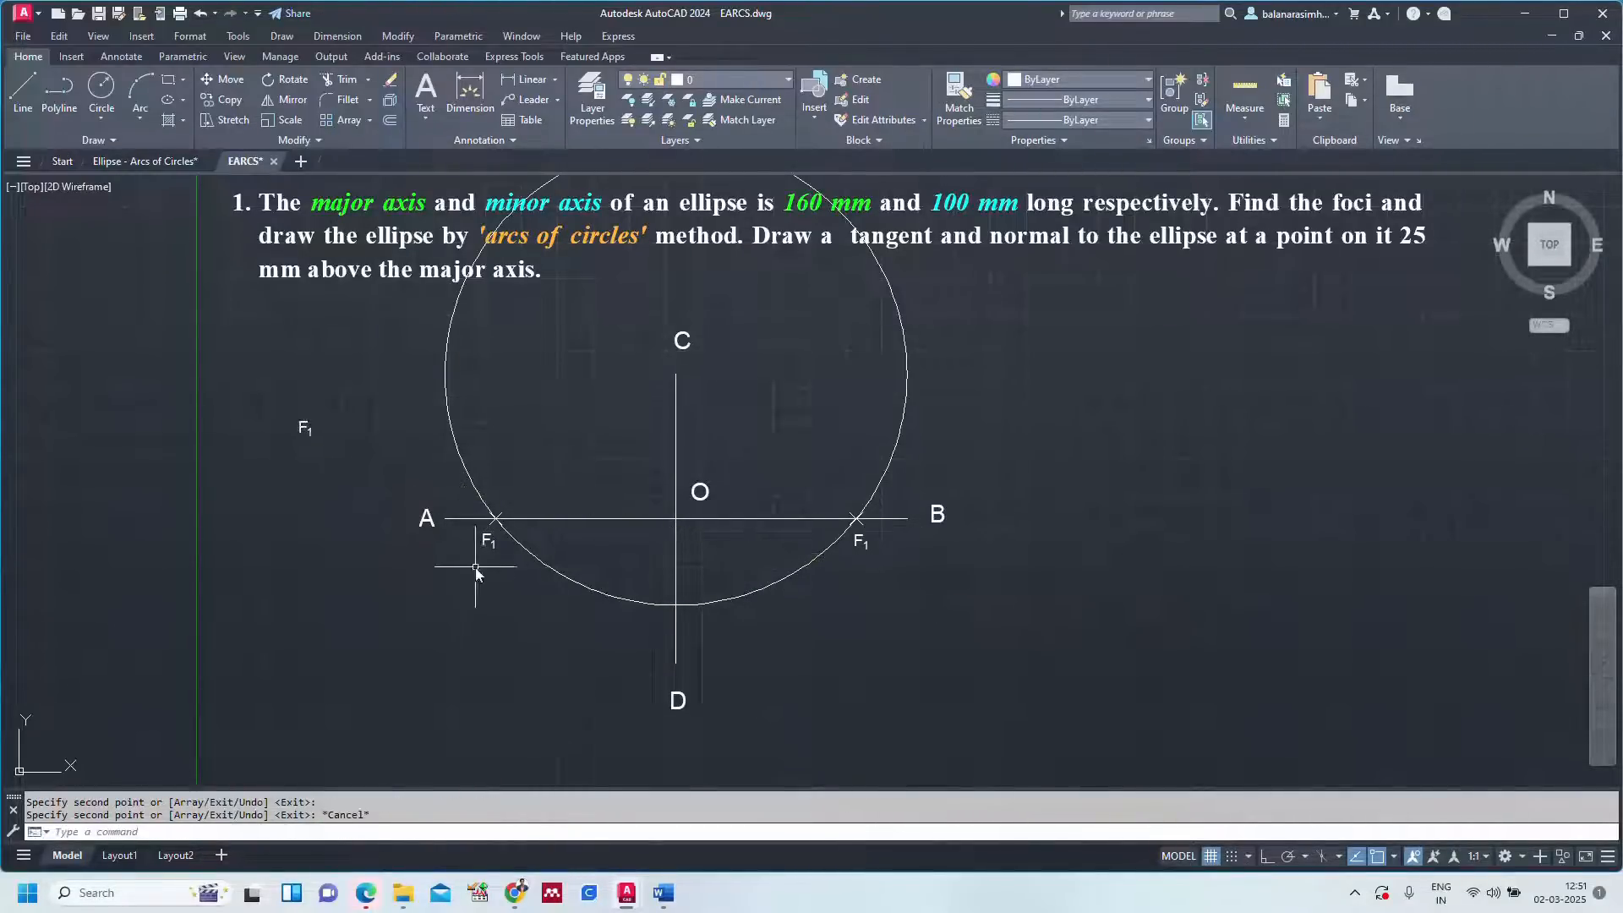
# Change the label below the focus nearest B to F2, keeping the 2 as a subscript.
pyautogui.doubleClick(869, 546)
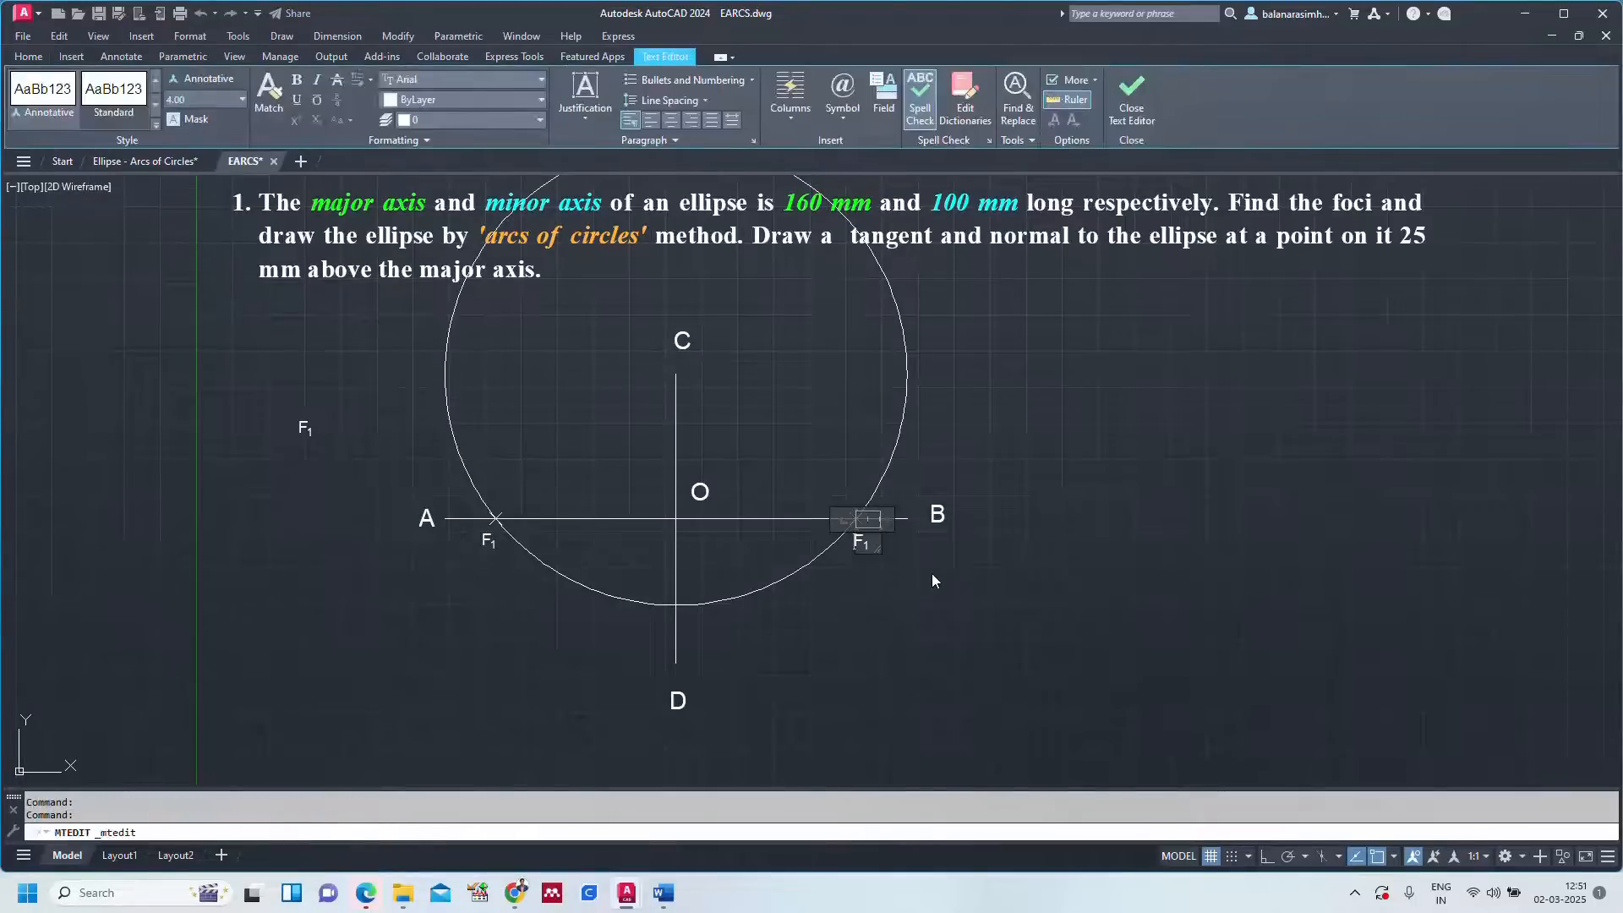
pyautogui.press('Right')
pyautogui.hotkey('shift', 'Right')
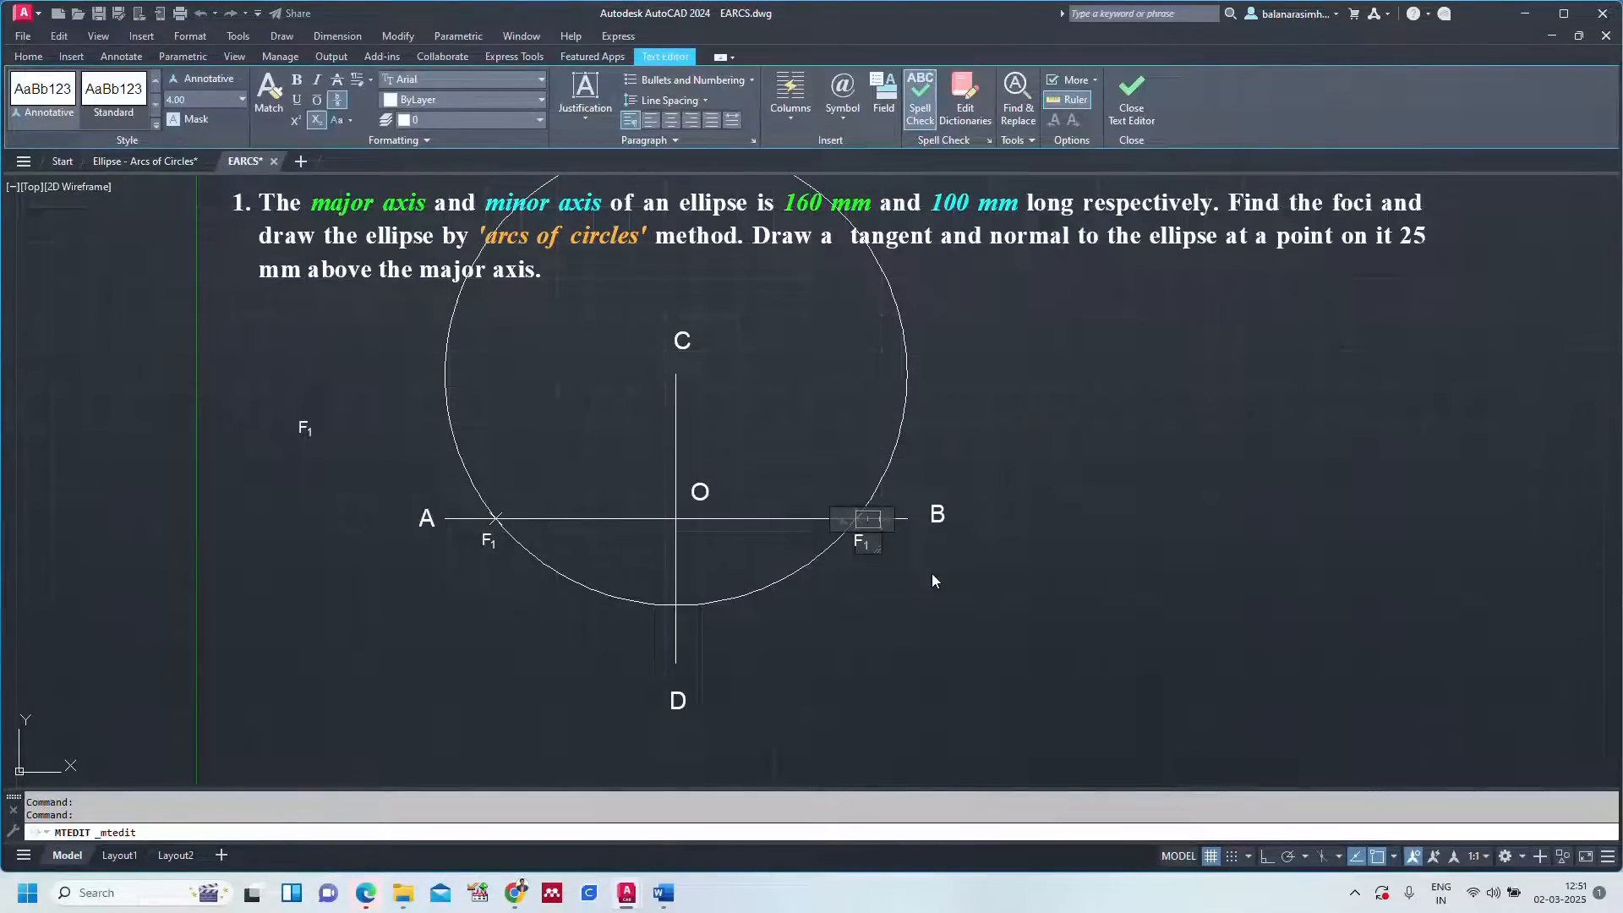
pyautogui.write('2')
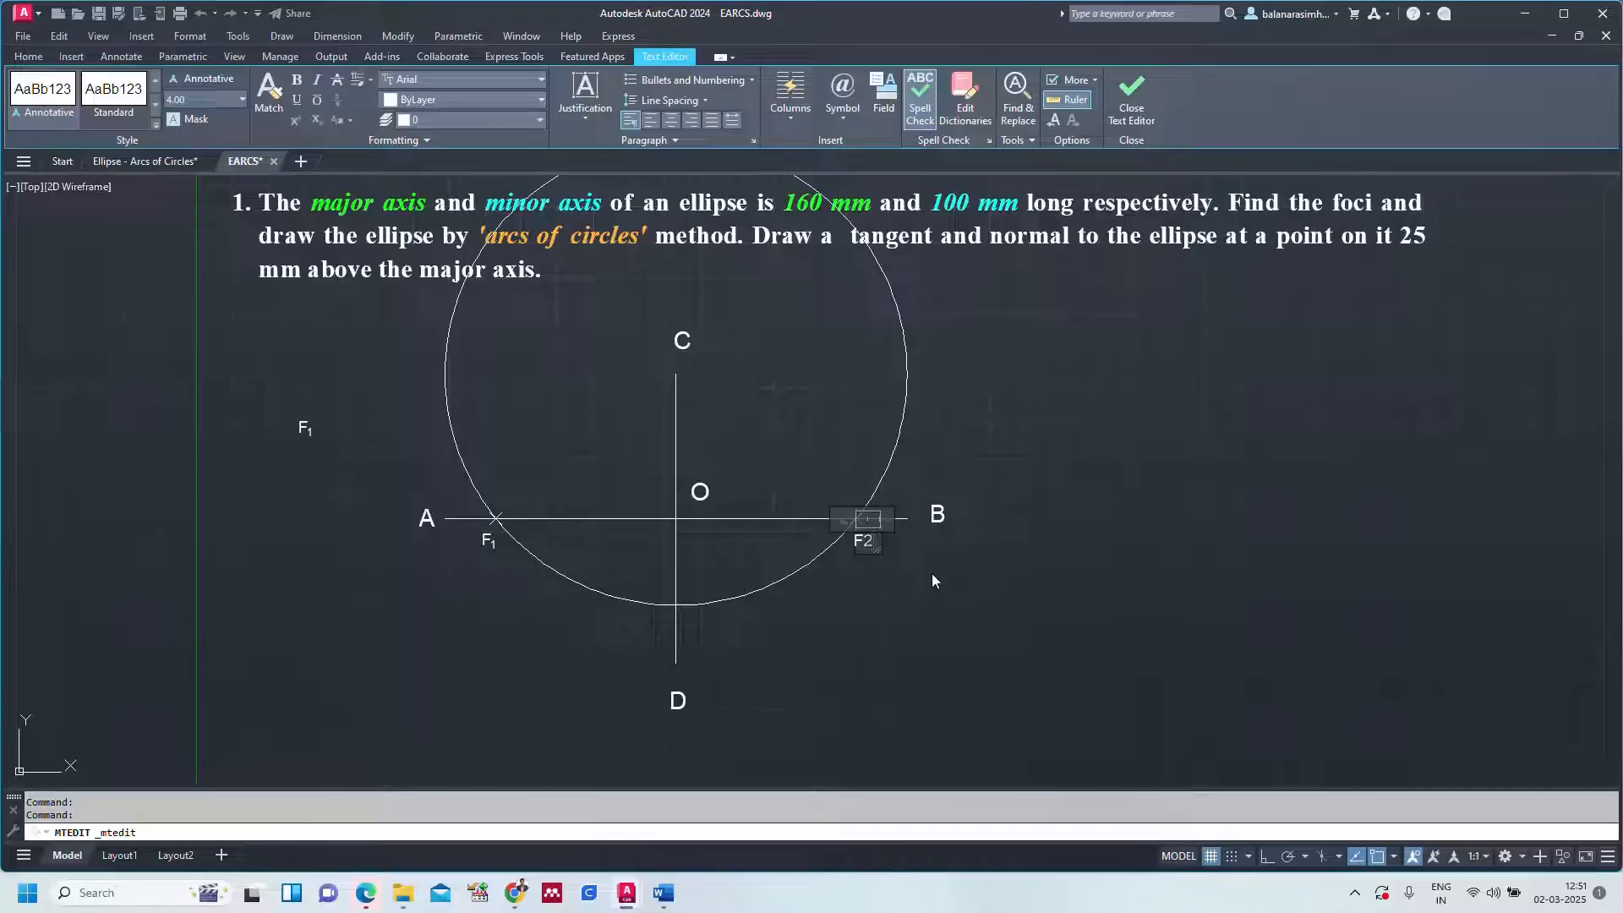
pyautogui.click(1141, 566)
# Move the axes, circle, focus points and all labels except C down and to the right, clear of the problem statement.
pyautogui.write('z')
pyautogui.press('Return')
pyautogui.write('a')
pyautogui.press('Return')
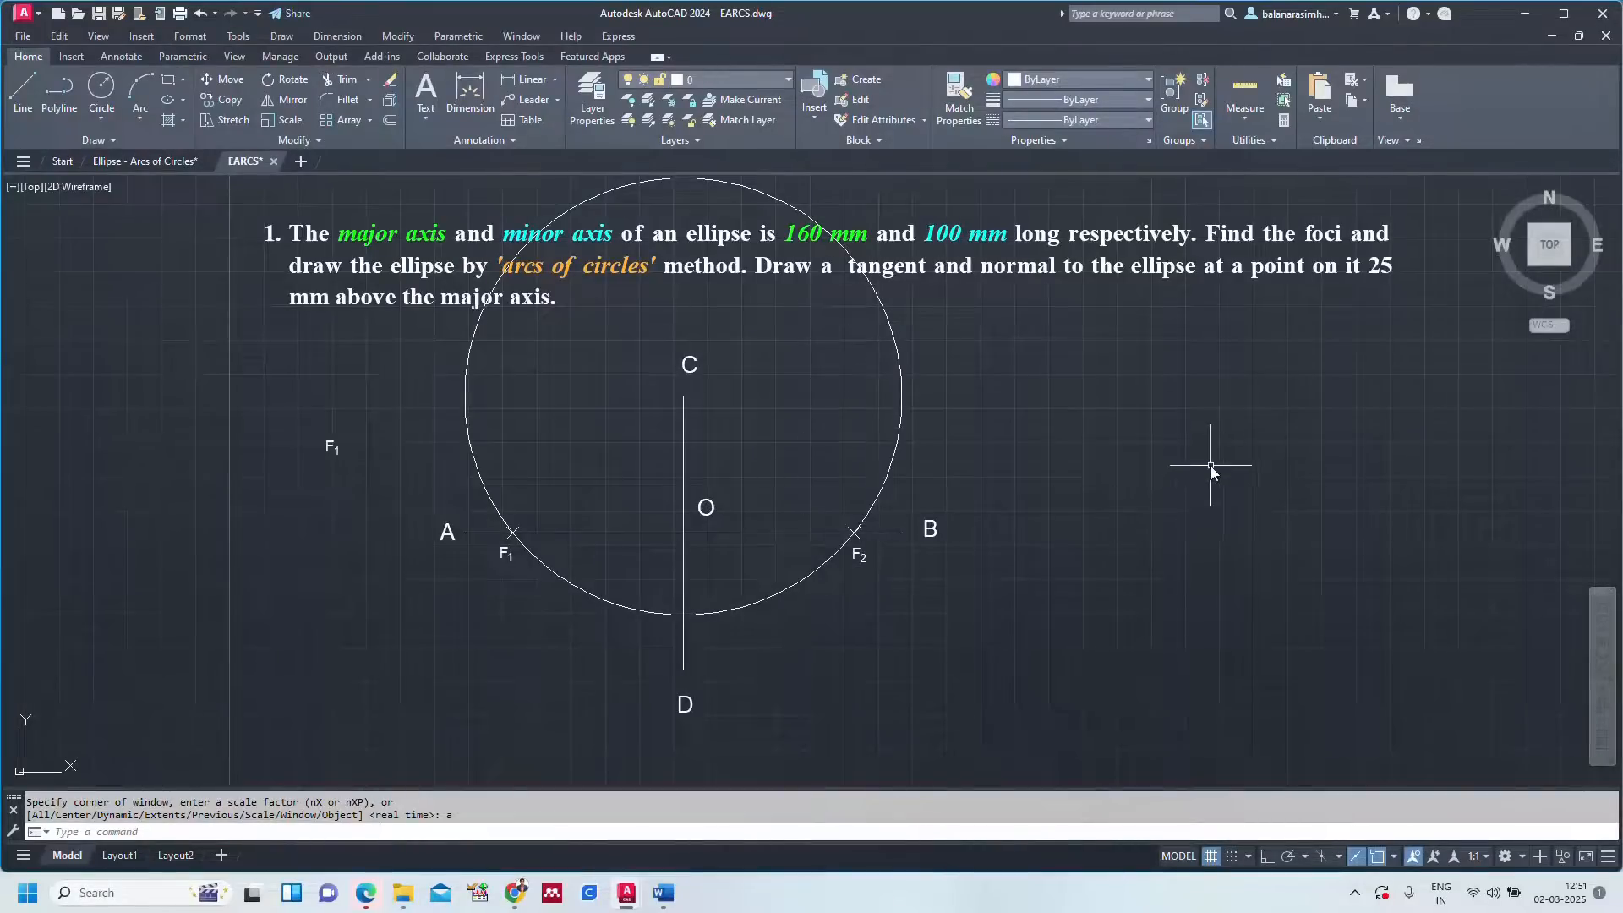
pyautogui.moveTo(1211, 465)
pyautogui.mouseDown()
pyautogui.moveTo(681, 406)
pyautogui.moveTo(271, 496)
pyautogui.moveTo(670, 760)
pyautogui.moveTo(892, 638)
pyautogui.mouseUp()
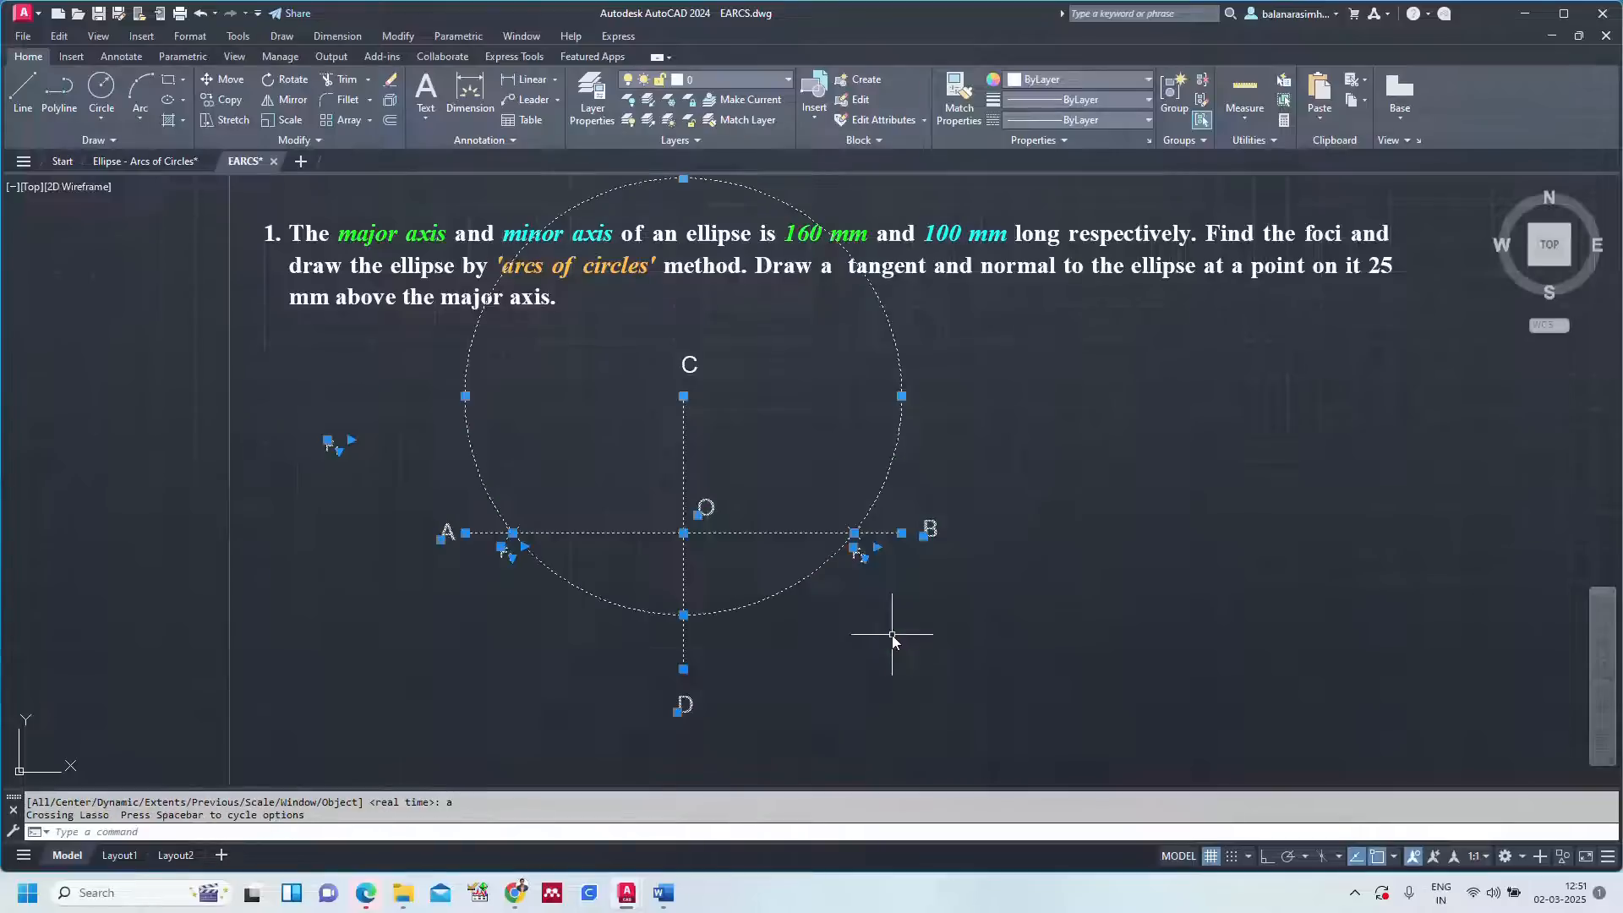
pyautogui.write('m')
pyautogui.press('Return')
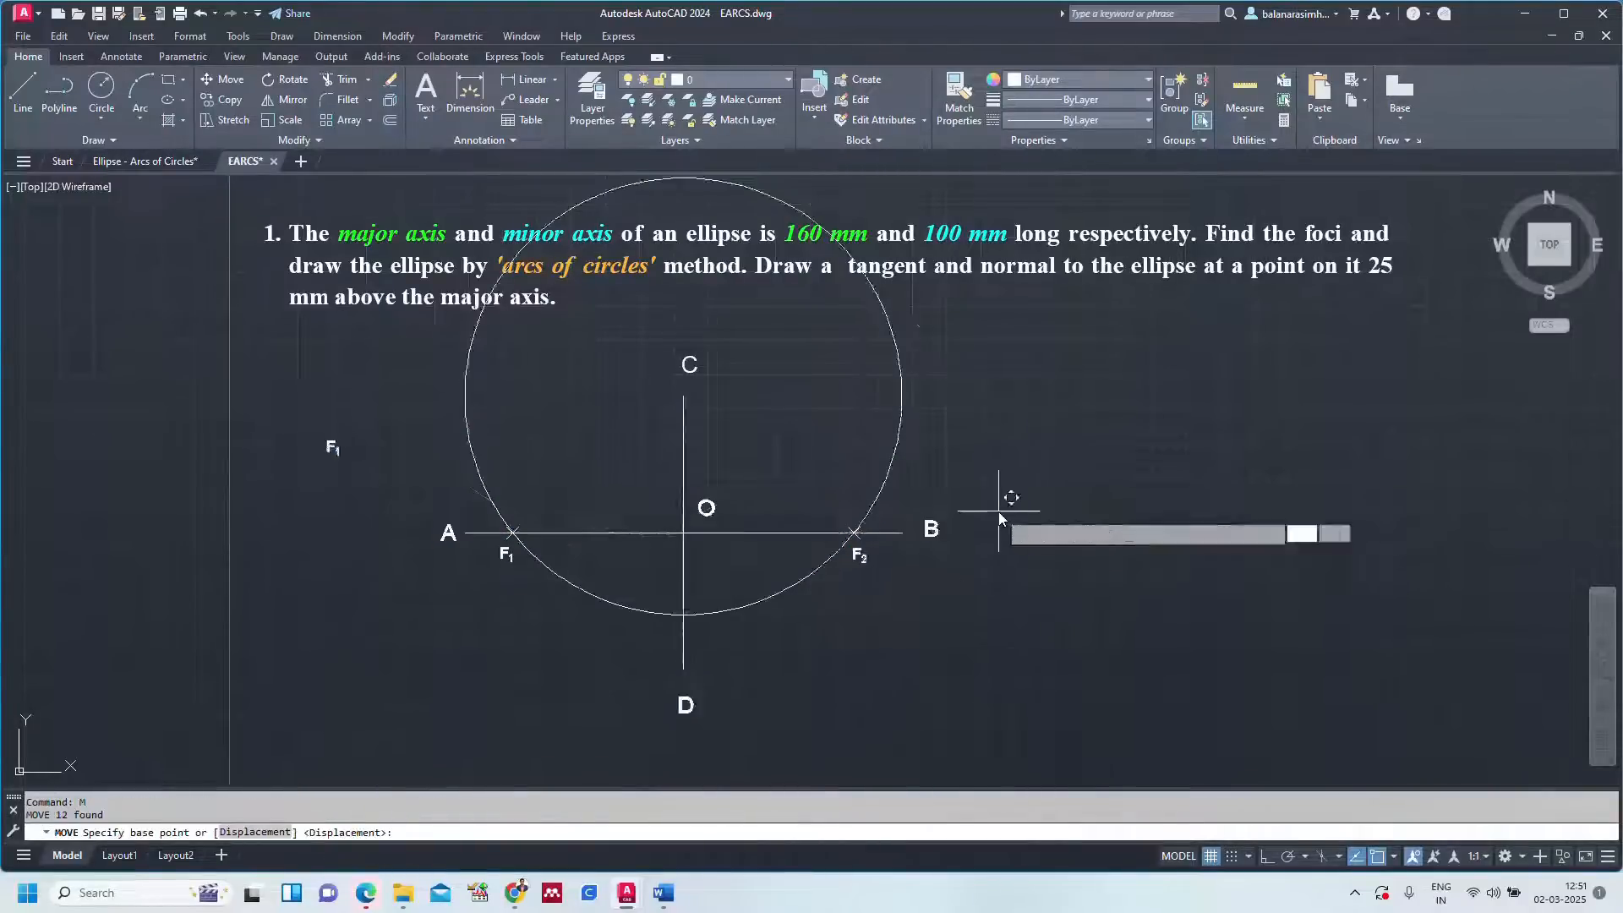
pyautogui.click(997, 512)
pyautogui.click(1155, 624)
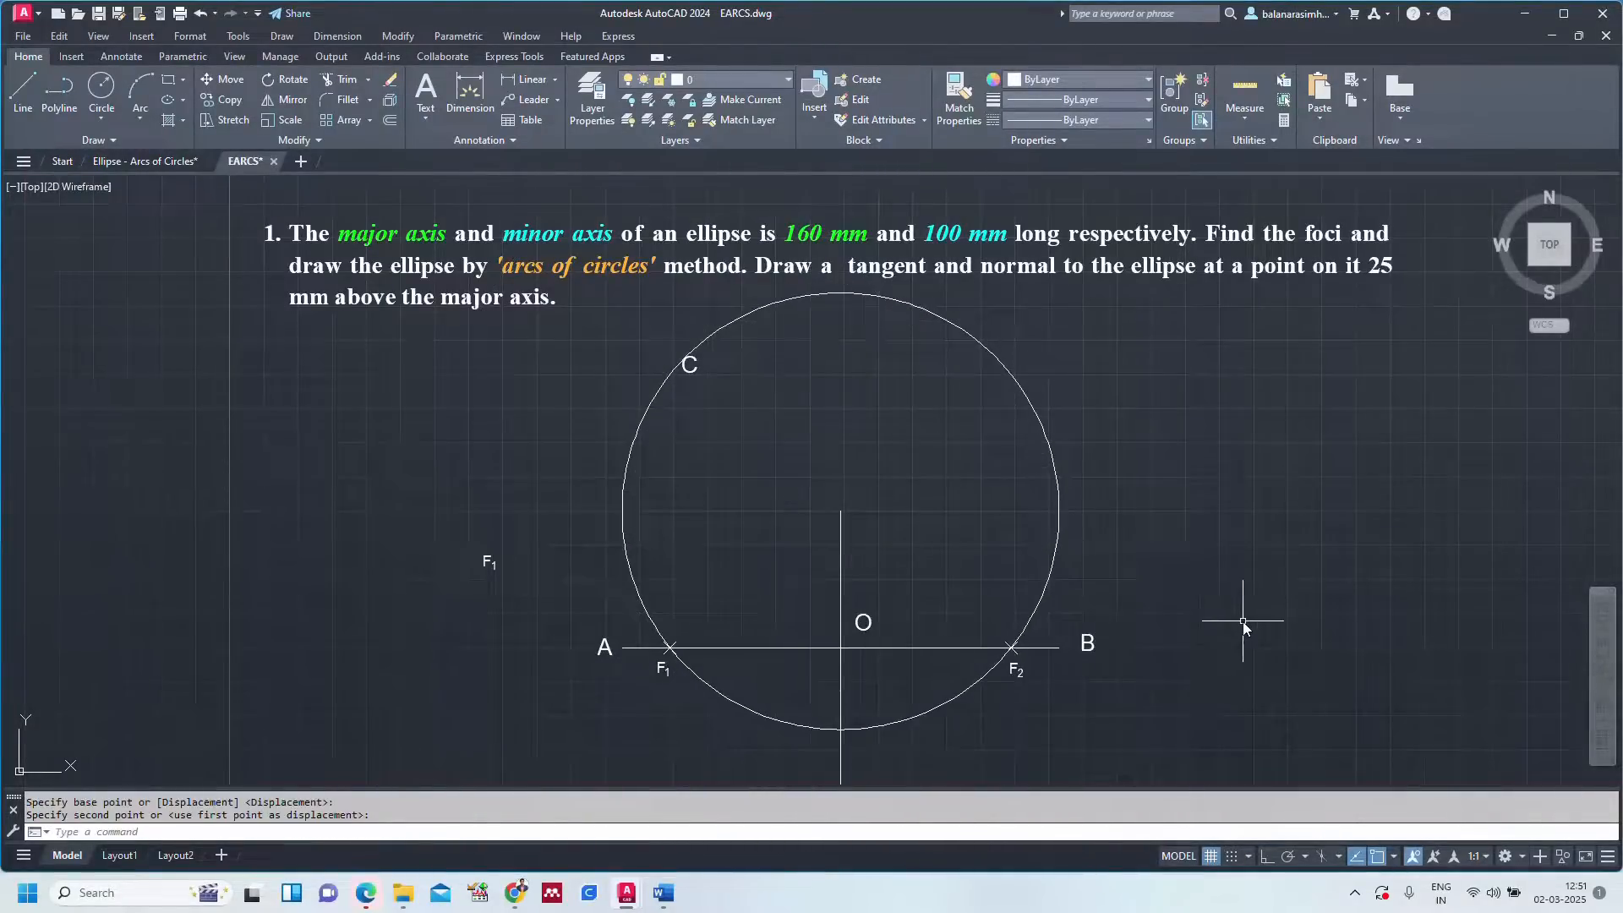
# Mark two points at unequal spacing on the major axis between F1 and O.
pyautogui.write('z')
pyautogui.press('Return')
pyautogui.write('a')
pyautogui.press('Return')
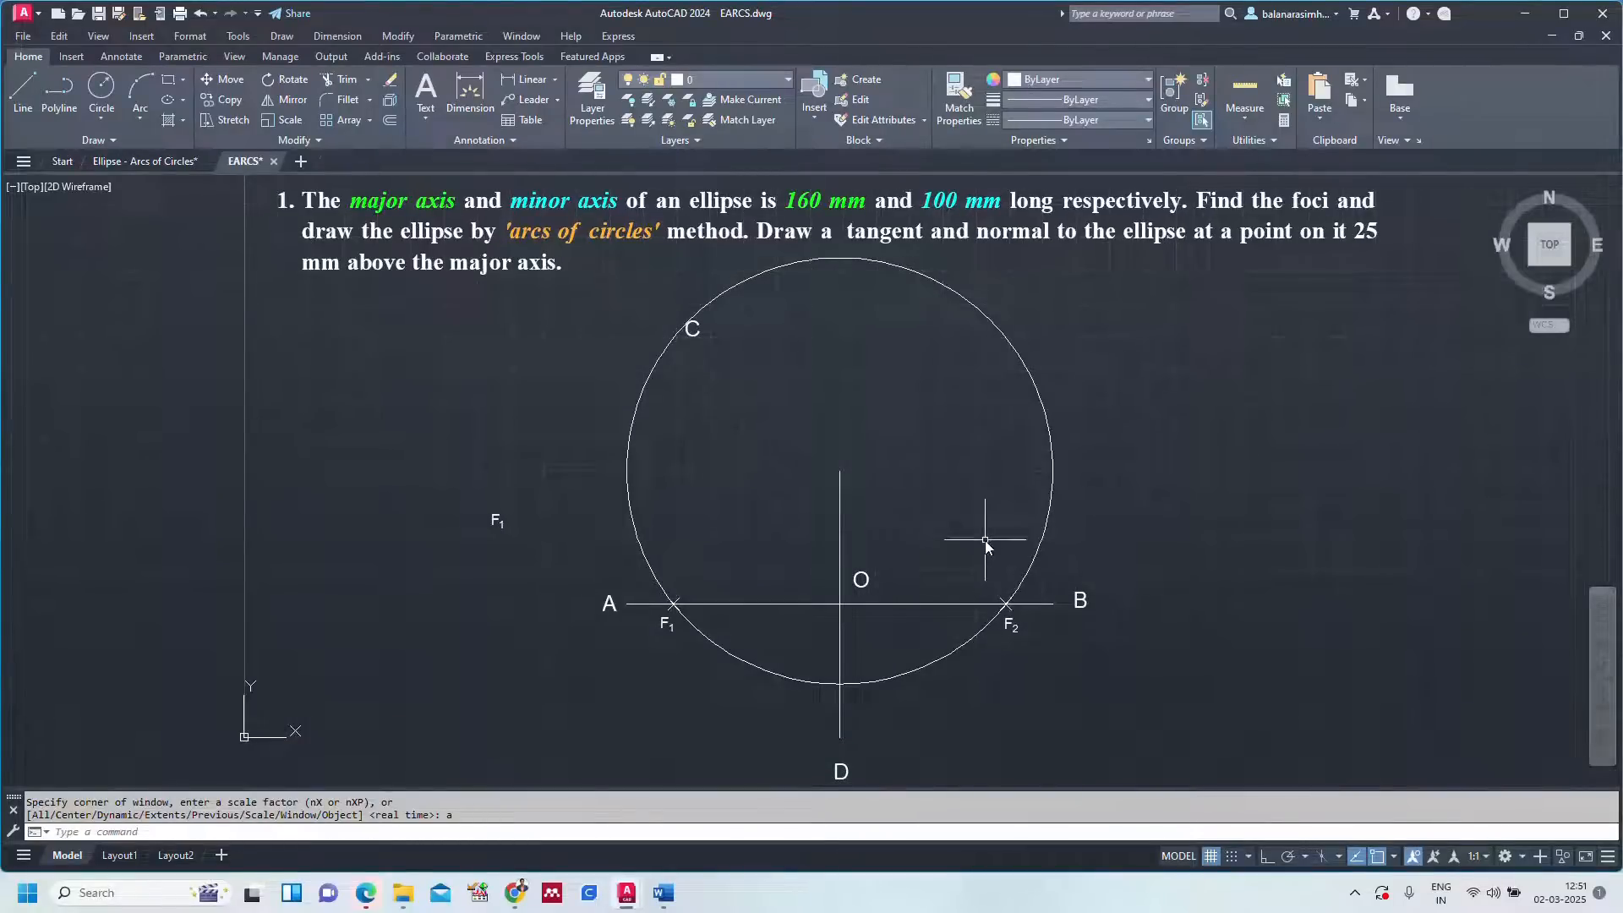
pyautogui.click(145, 161)
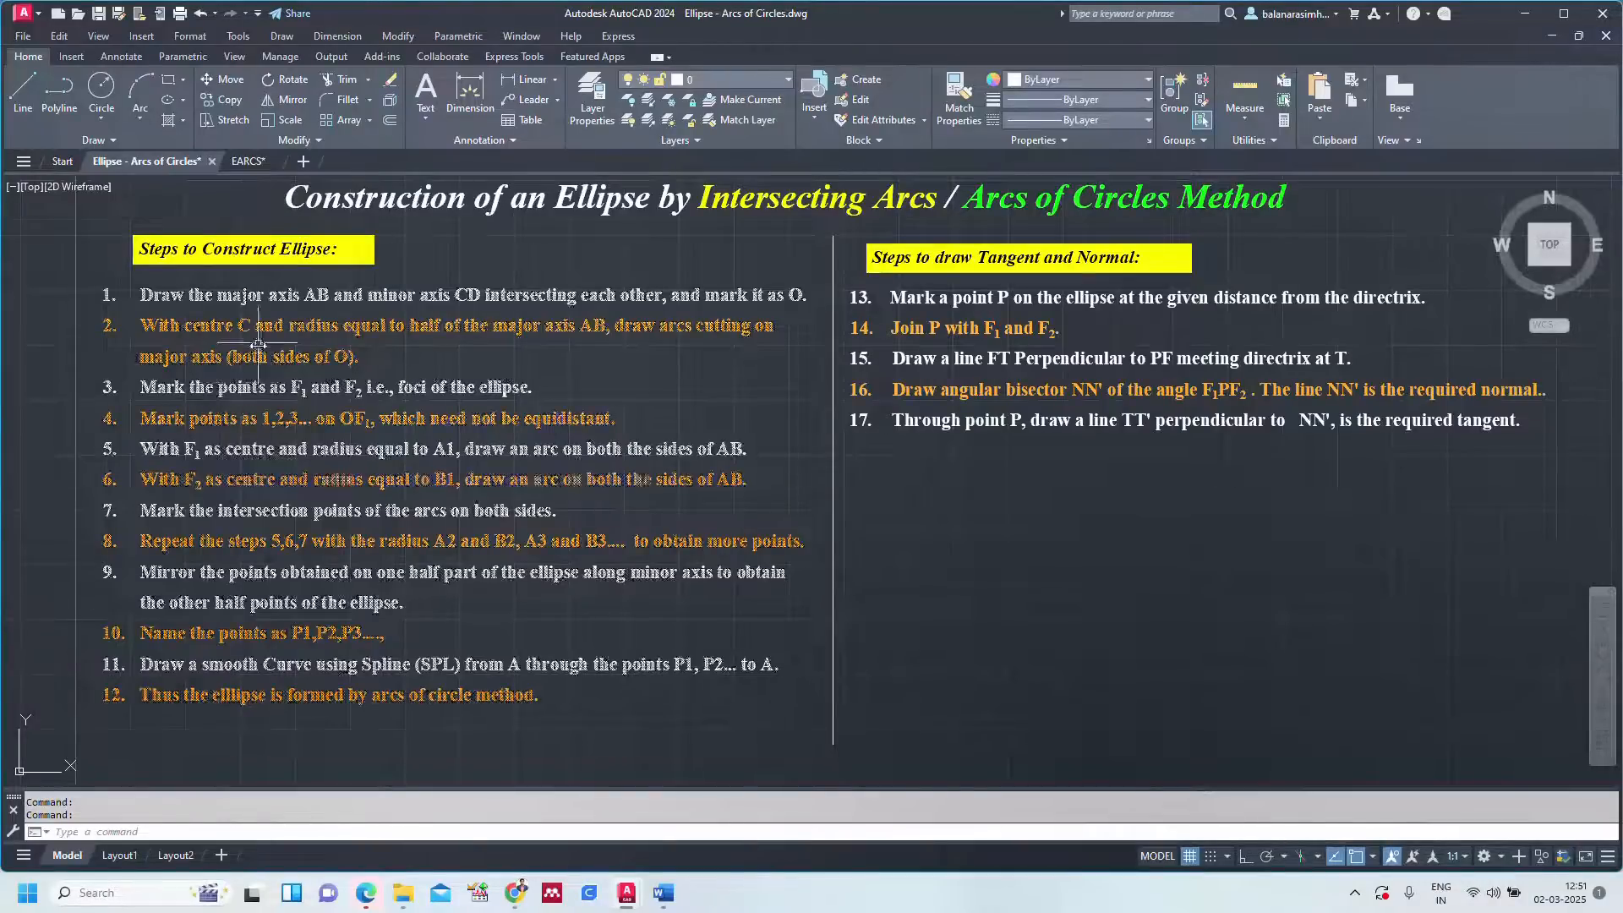
pyautogui.click(253, 161)
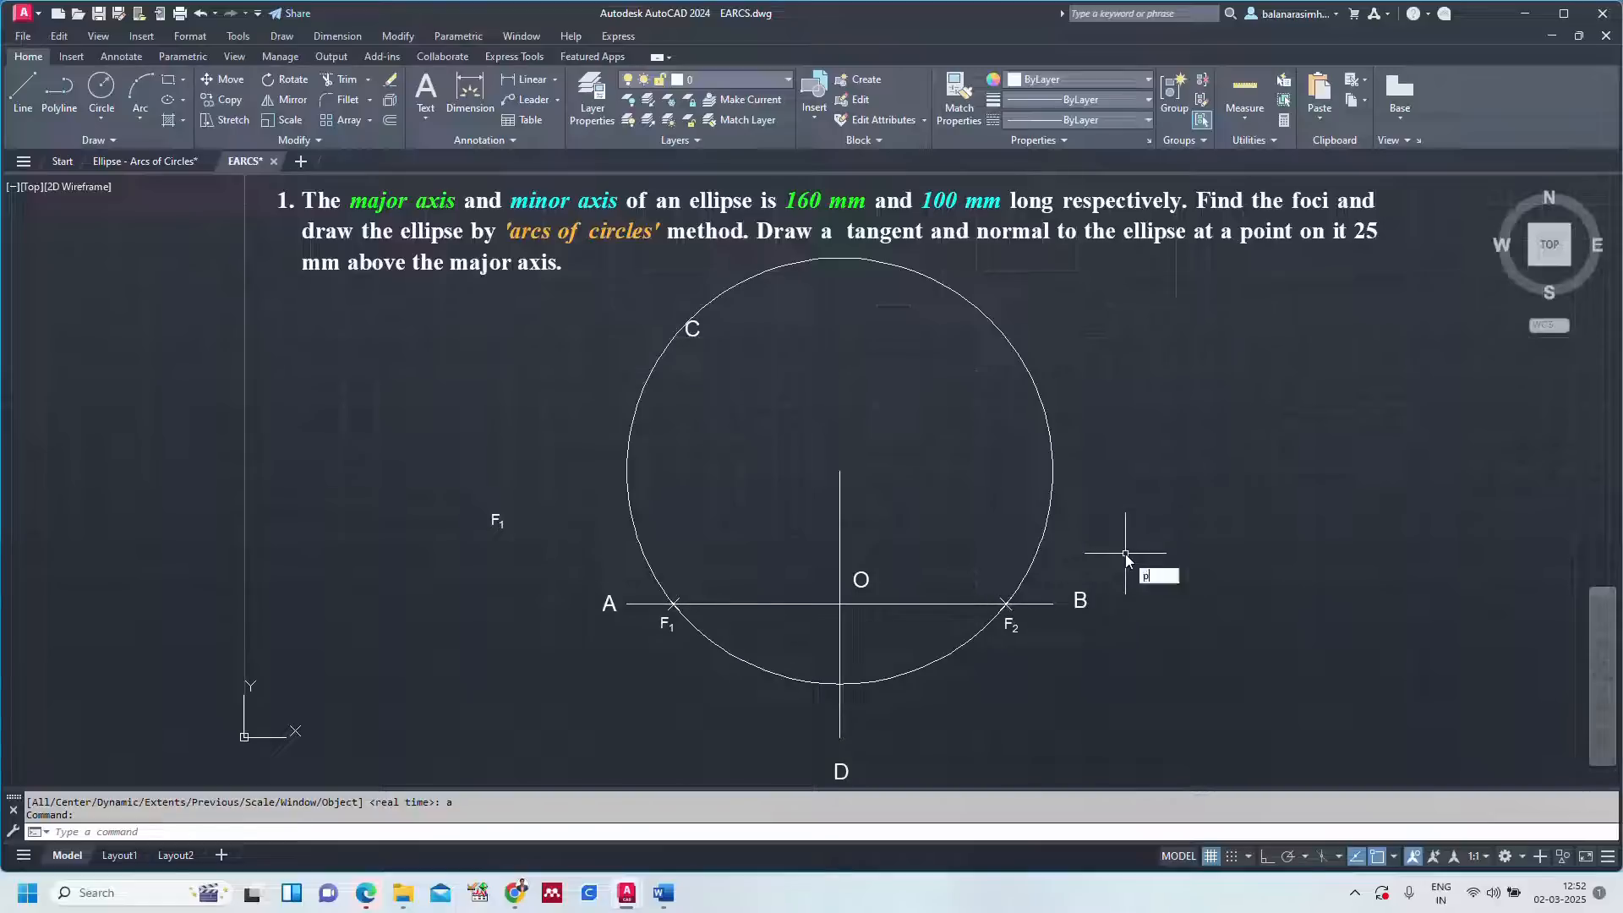
pyautogui.write('o')
pyautogui.press('Return')
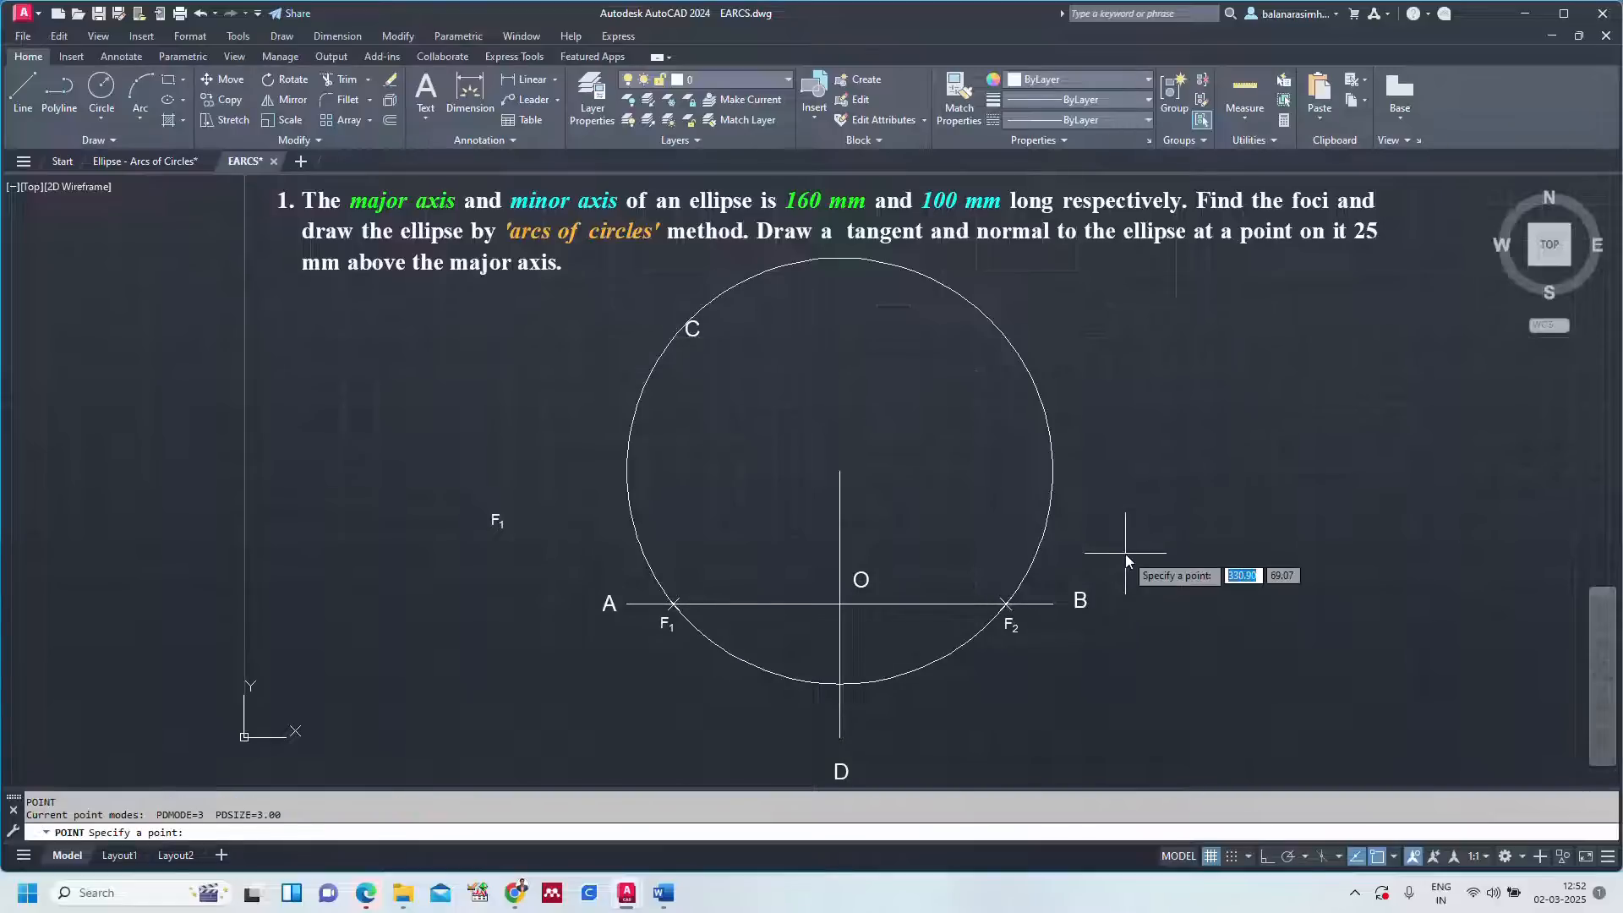
pyautogui.click(720, 603)
pyautogui.press('Return')
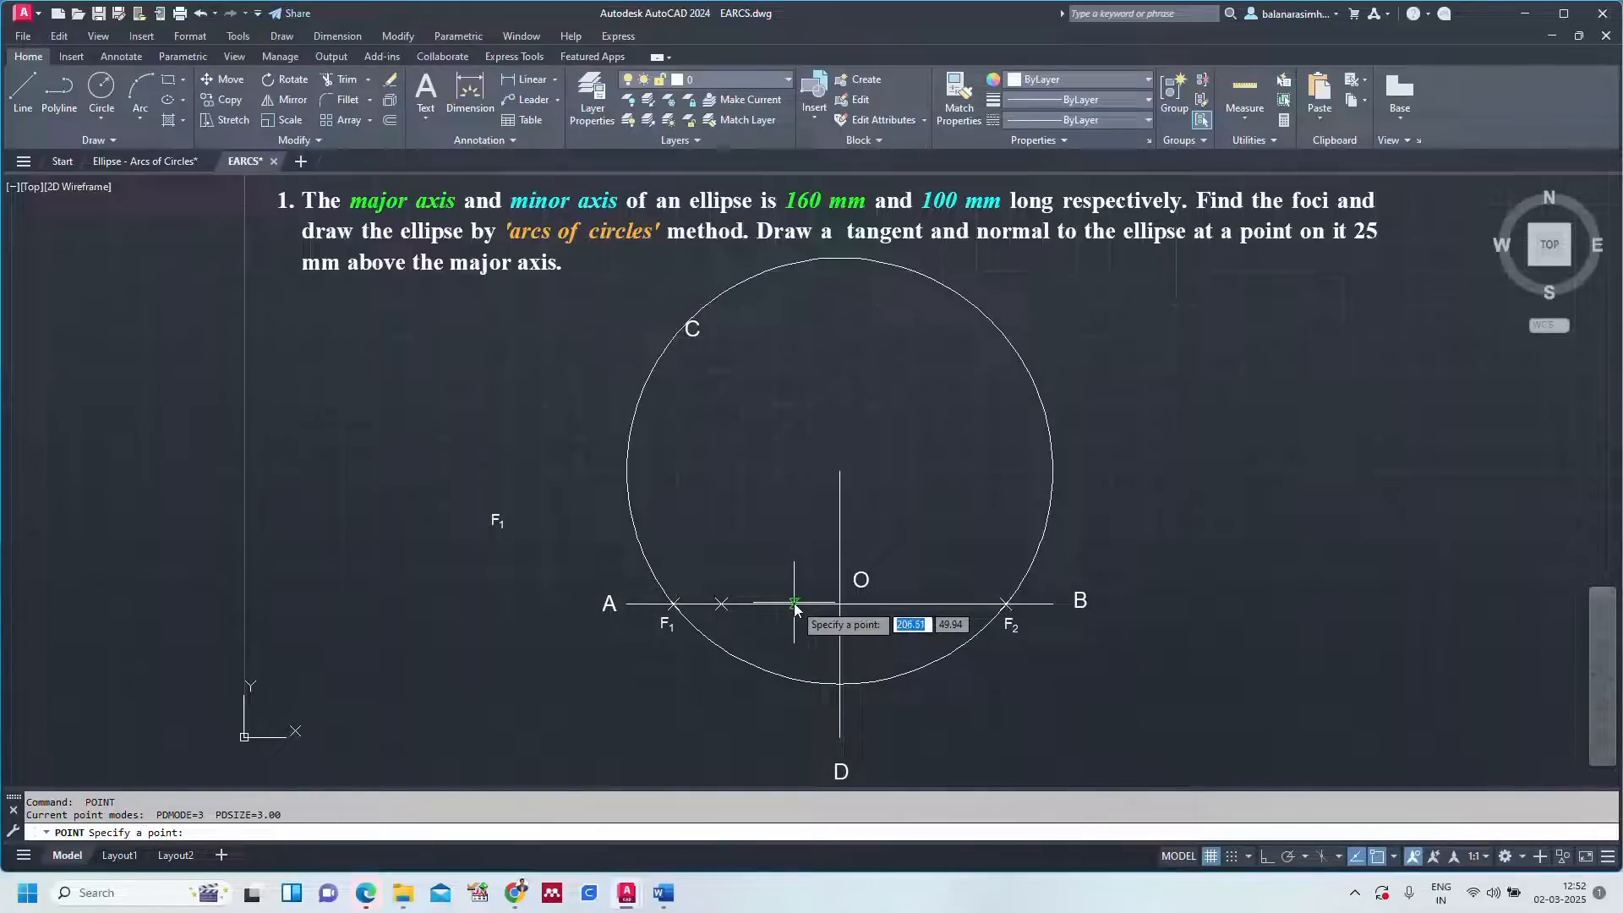
pyautogui.click(795, 605)
pyautogui.press('Escape')
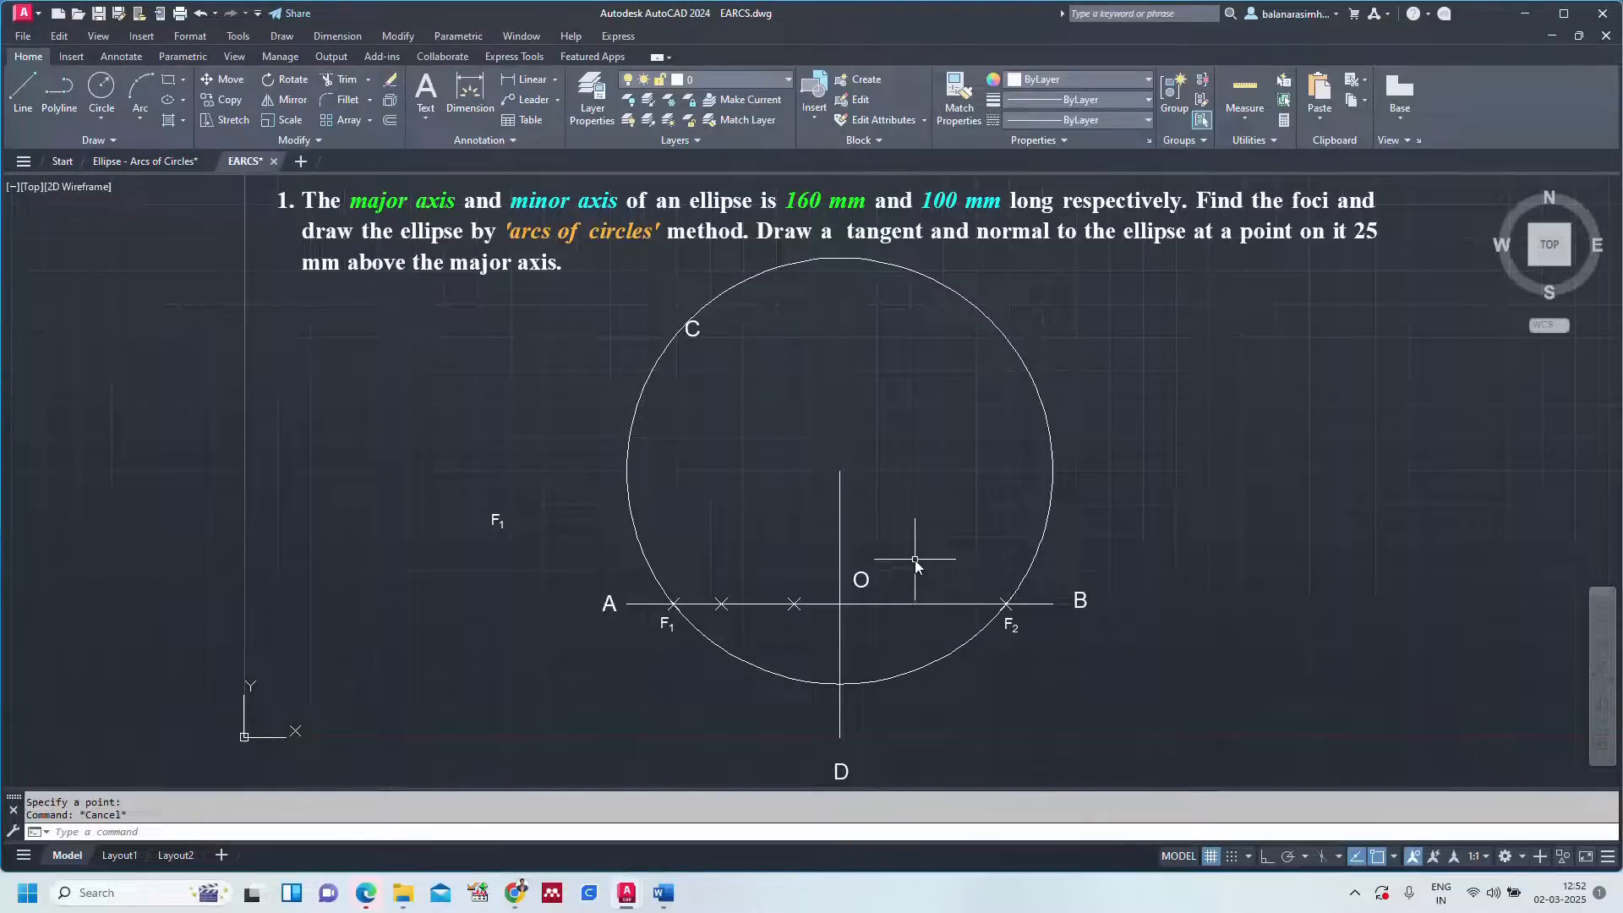
# Paste copies of the F1 label just below each of the two division points between F1 and O.
pyautogui.click(663, 624)
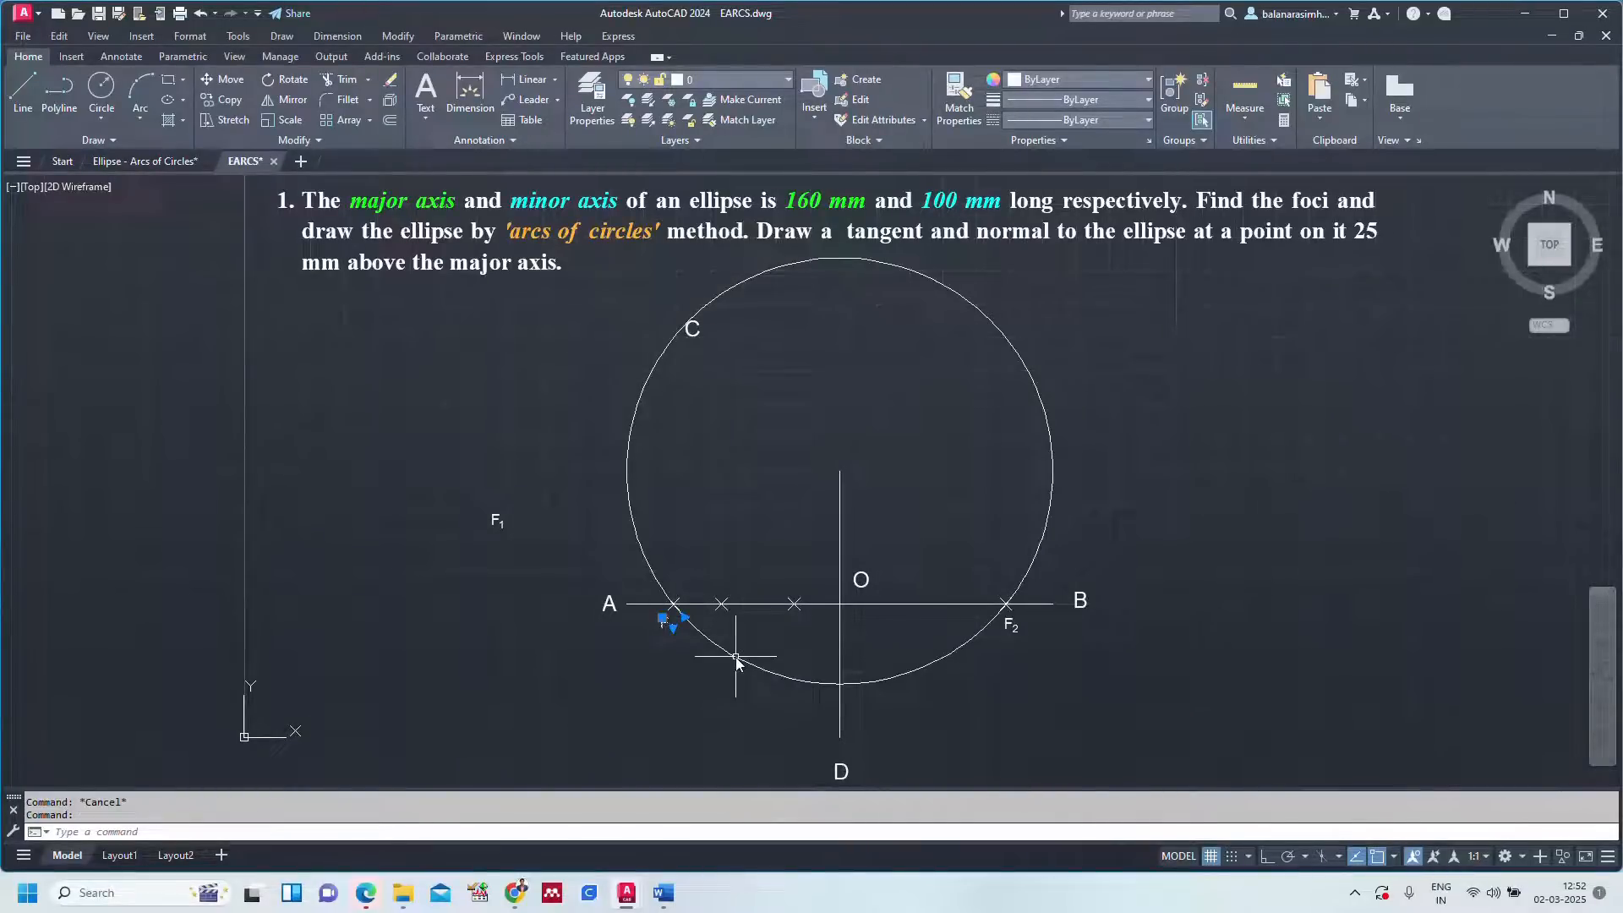
pyautogui.hotkey('ctrl', 'v')
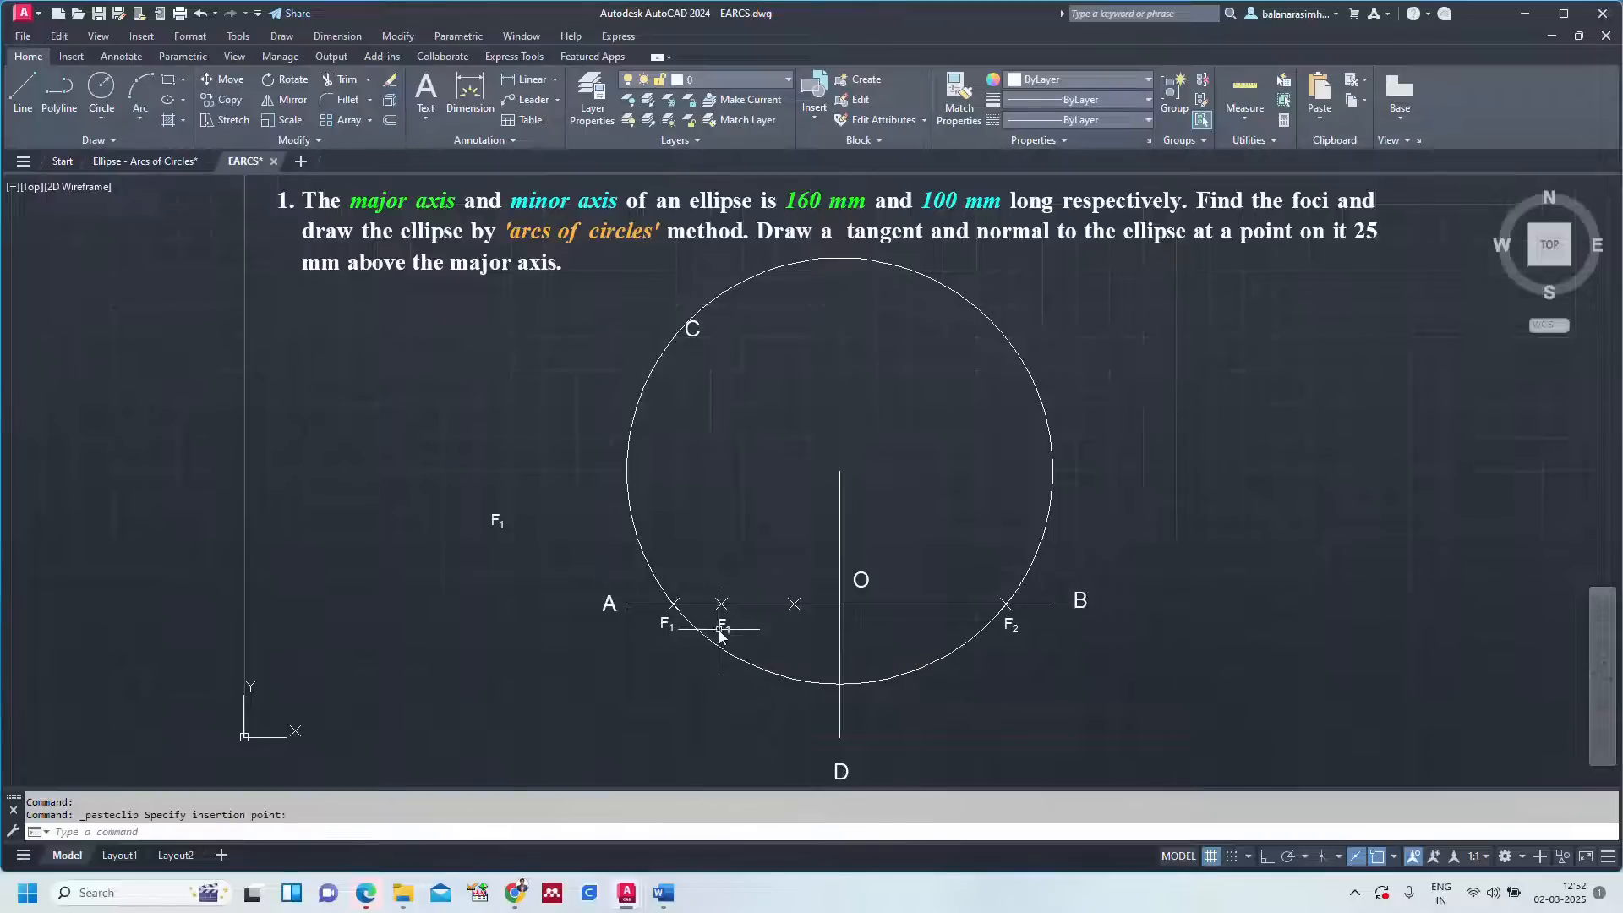
pyautogui.click(719, 634)
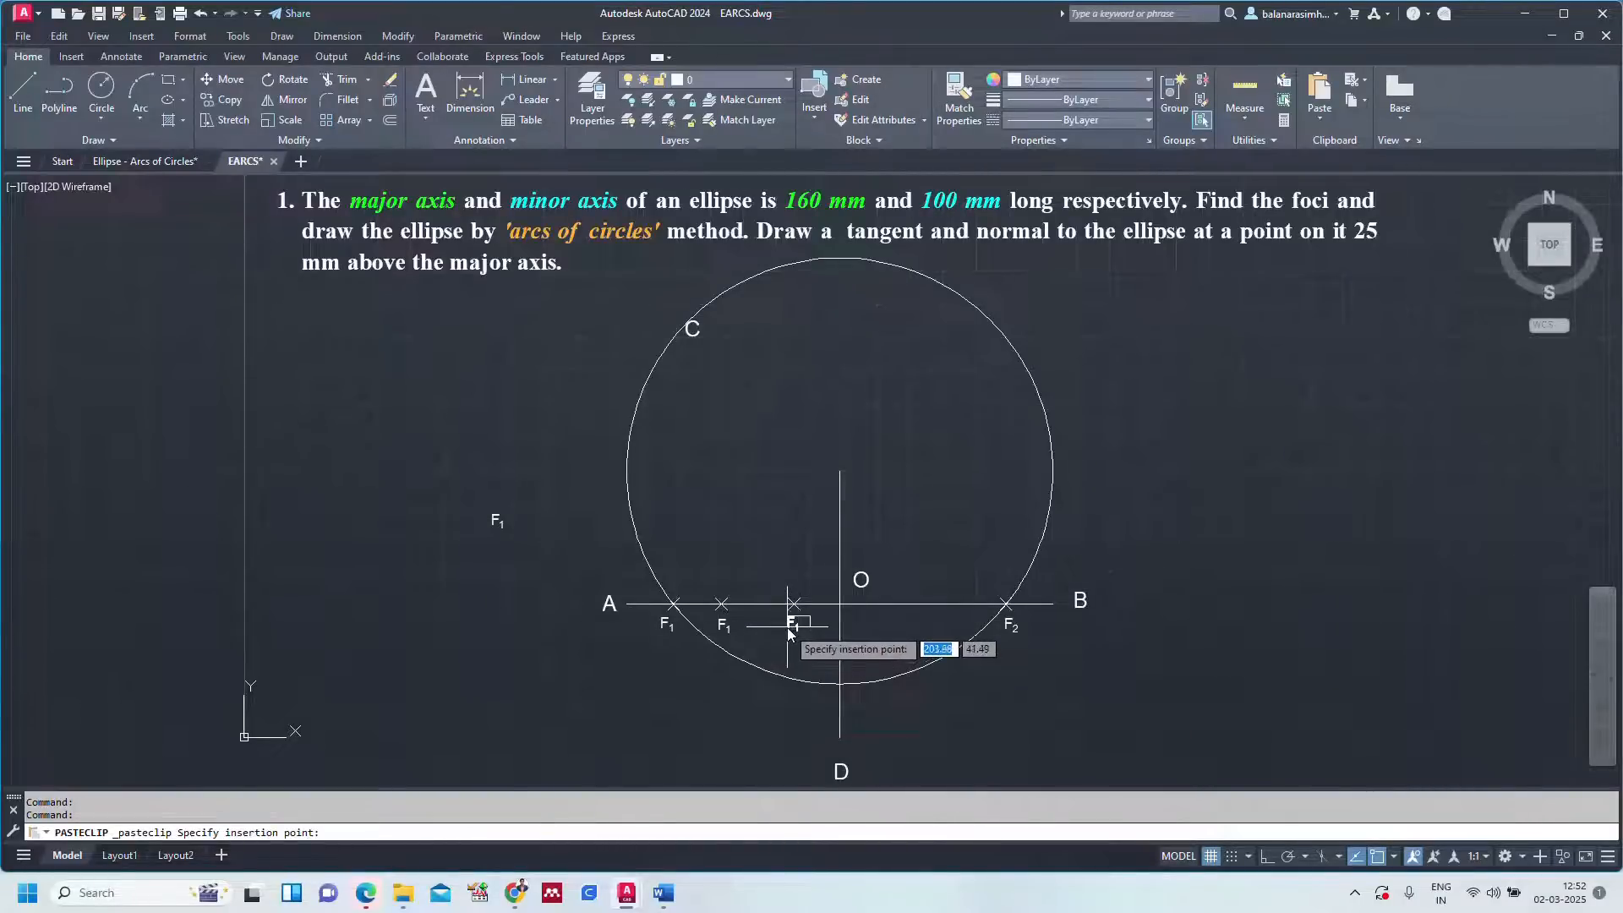
pyautogui.click(791, 636)
# Change the labels below the two division points between F1 and O to plain 1 and 2, numbered from the F1 side.
pyautogui.click(732, 632)
pyautogui.doubleClick(727, 627)
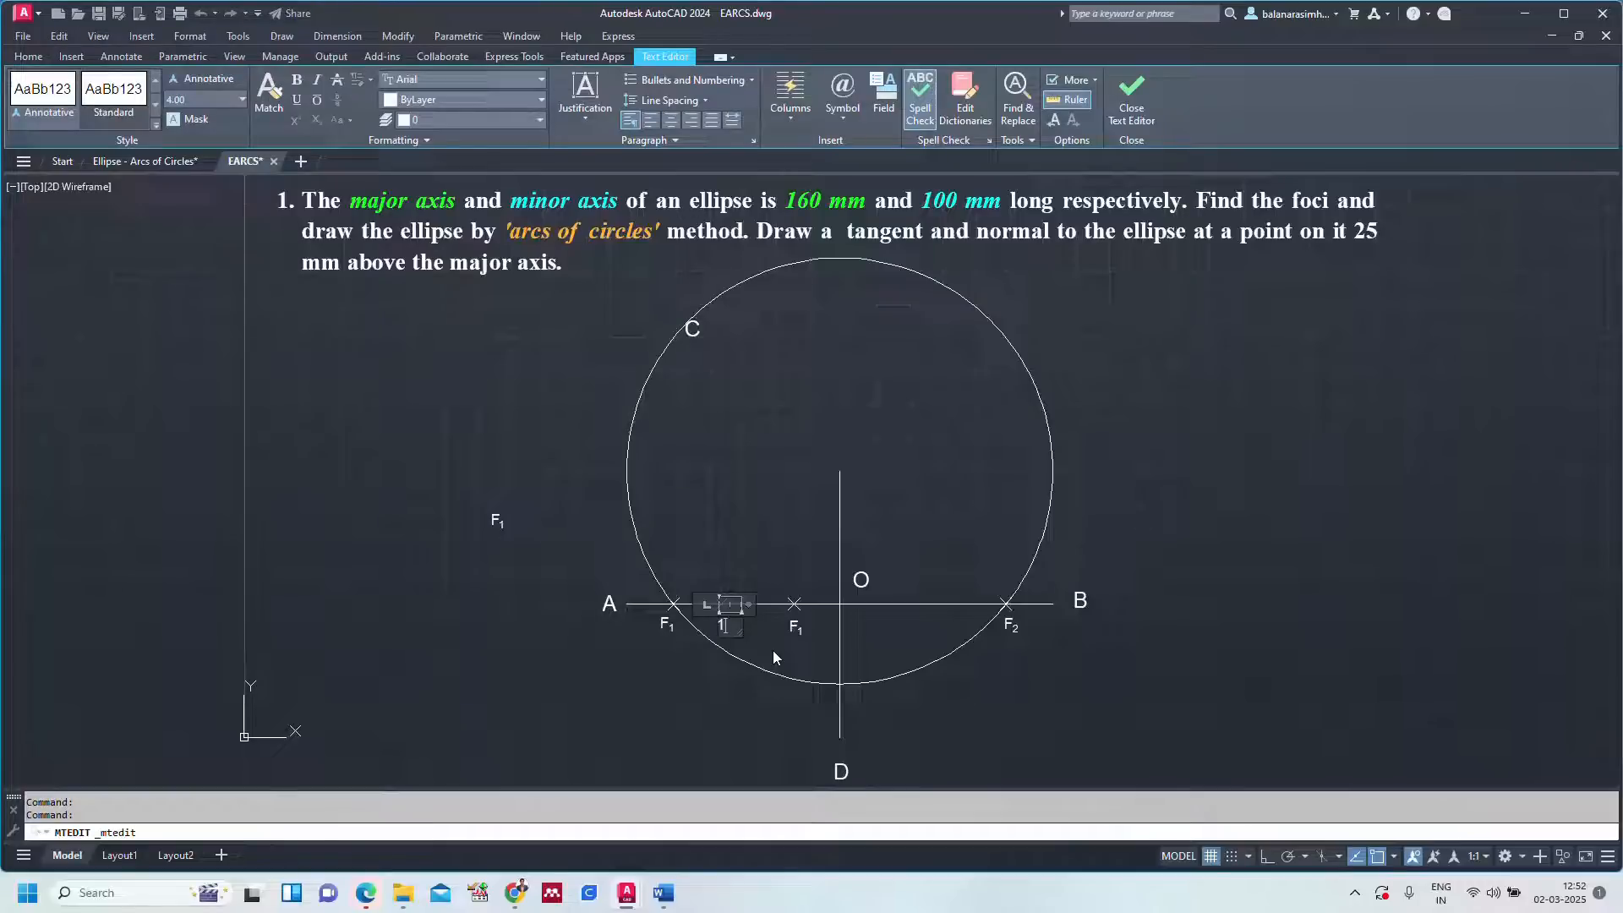
pyautogui.moveTo(735, 630); pyautogui.dragTo(724, 630)
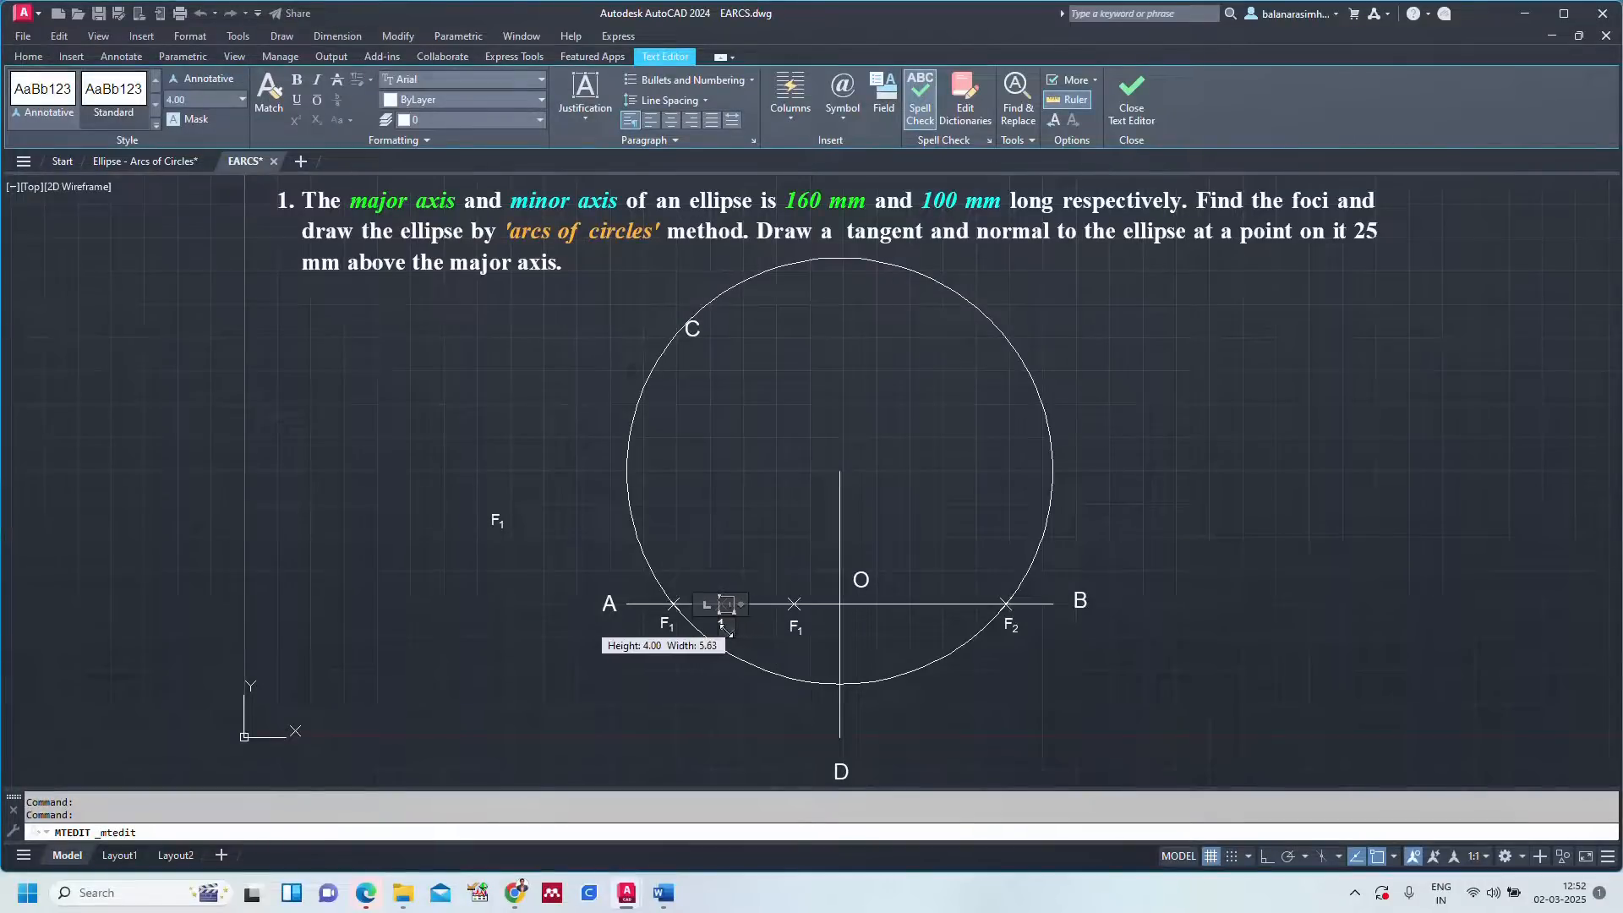
pyautogui.click(779, 666)
pyautogui.click(795, 626)
pyautogui.doubleClick(796, 631)
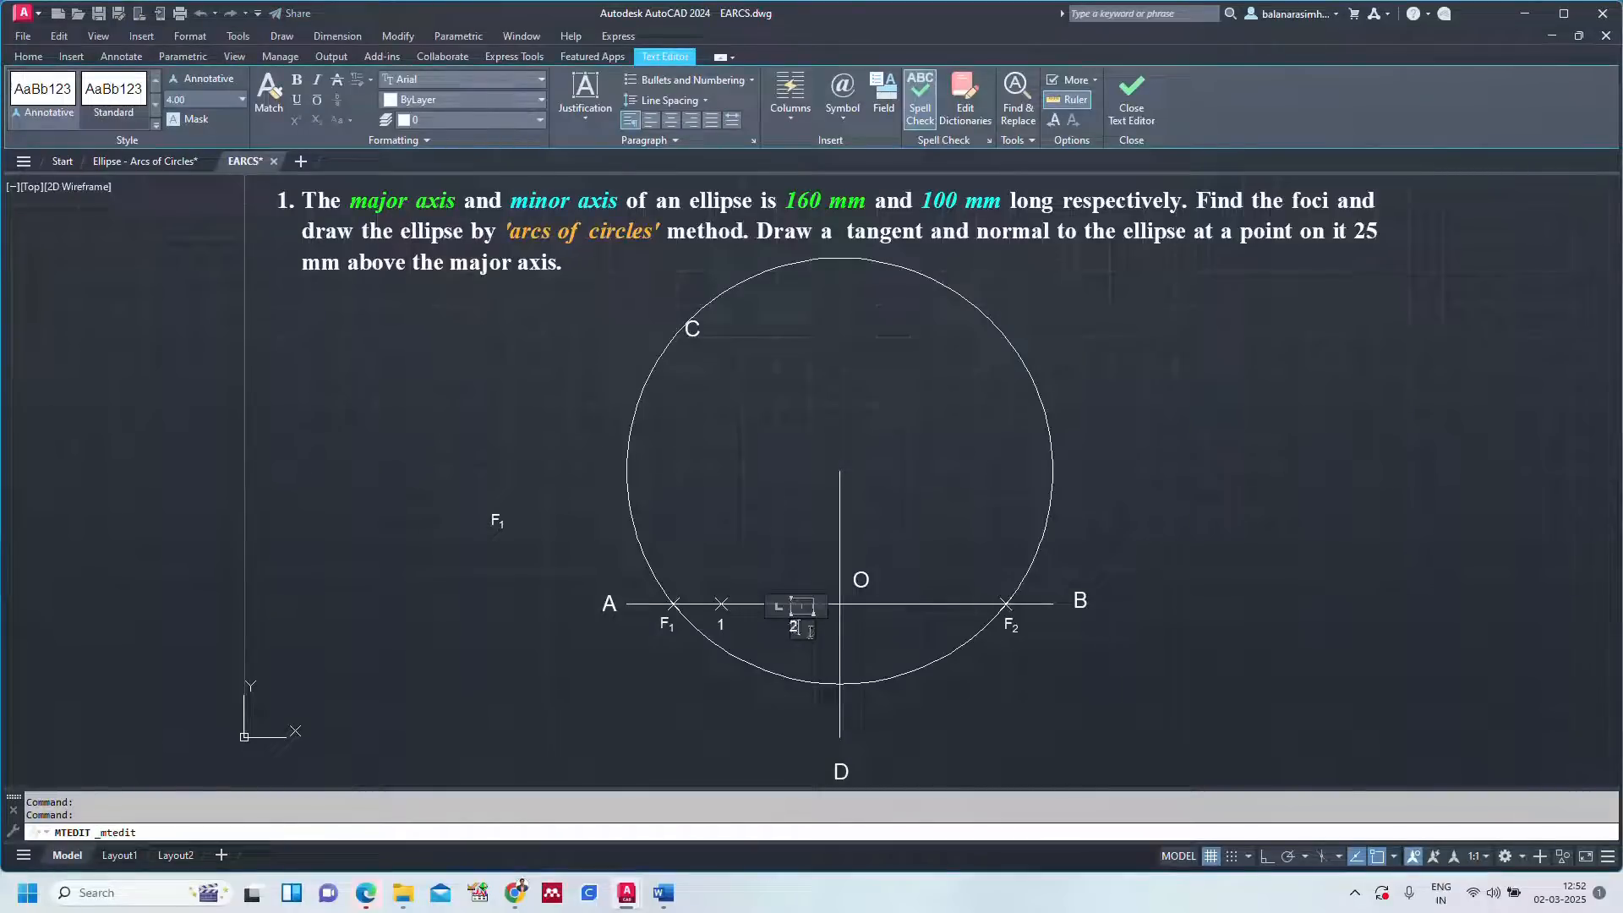
pyautogui.click(1240, 612)
# Save the EARCS drawing with the whole construction in view.
pyautogui.write('z')
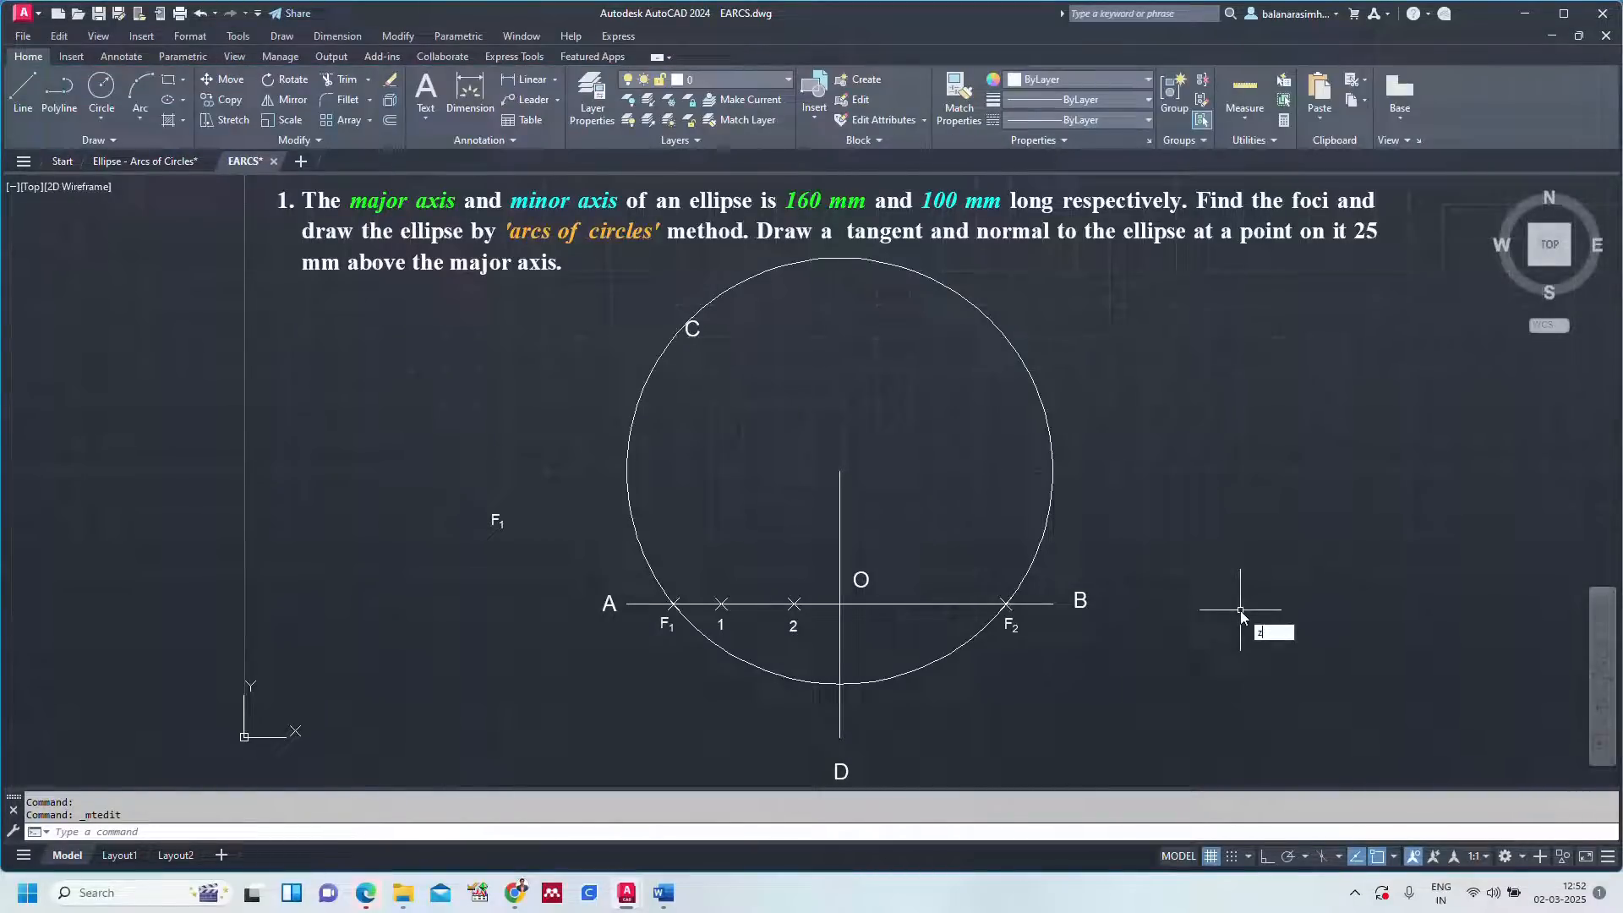
pyautogui.press('Return')
pyautogui.press('Escape')
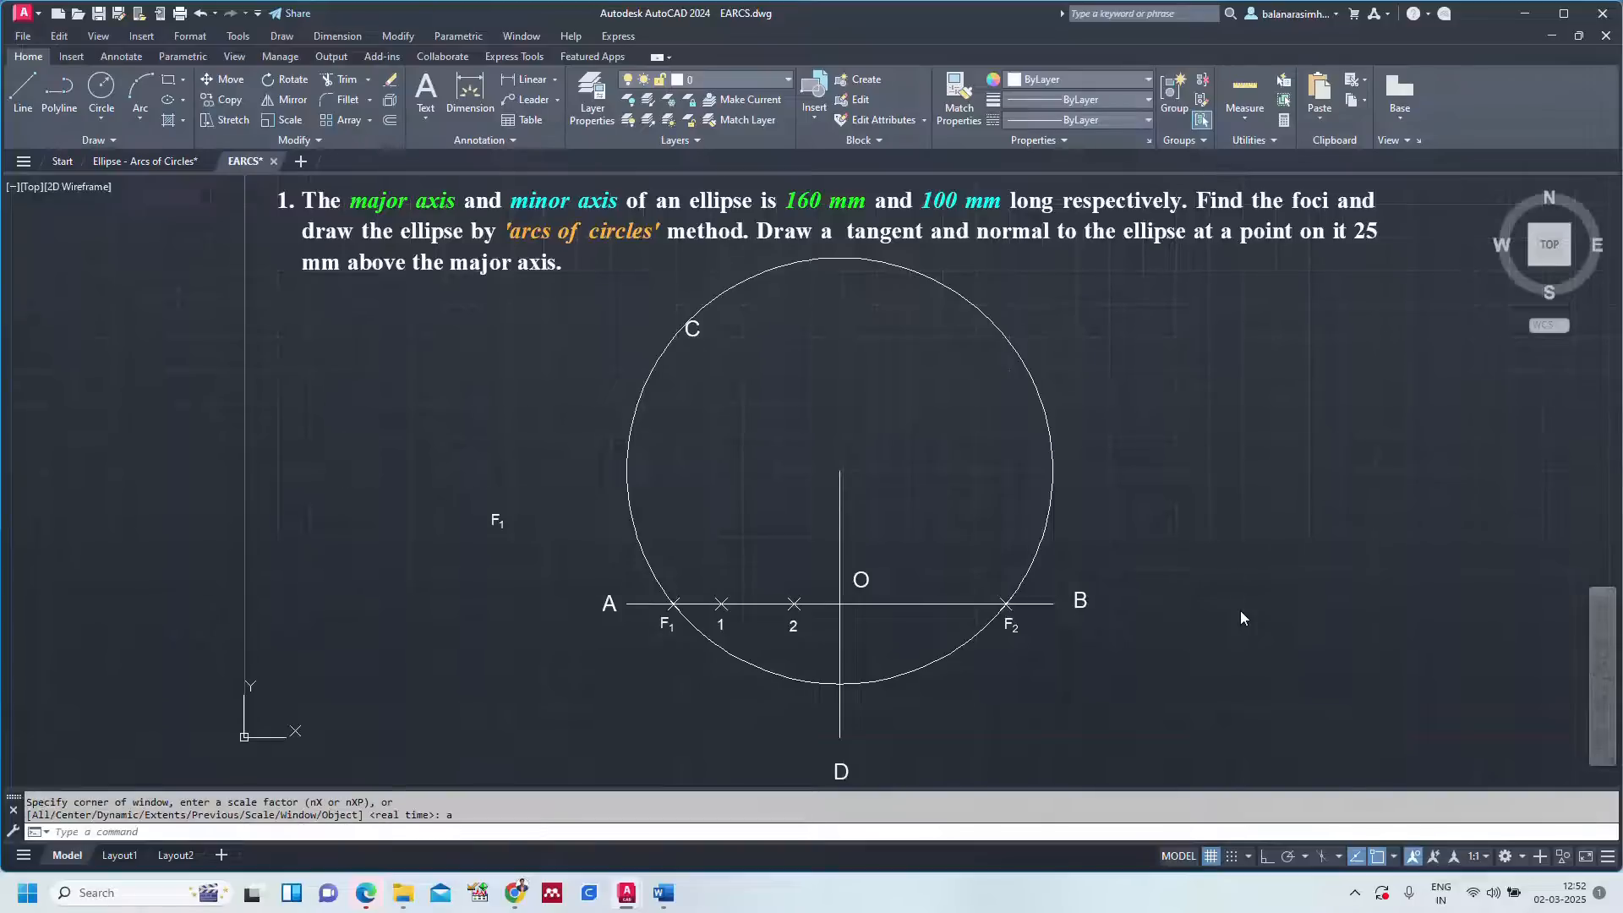
pyautogui.hotkey('ctrl', 's')
# Check the construction steps in the Ellipse - Arcs of Circles drawing, and in EARCS draw a circle centred at A through point 1.
pyautogui.click(118, 161)
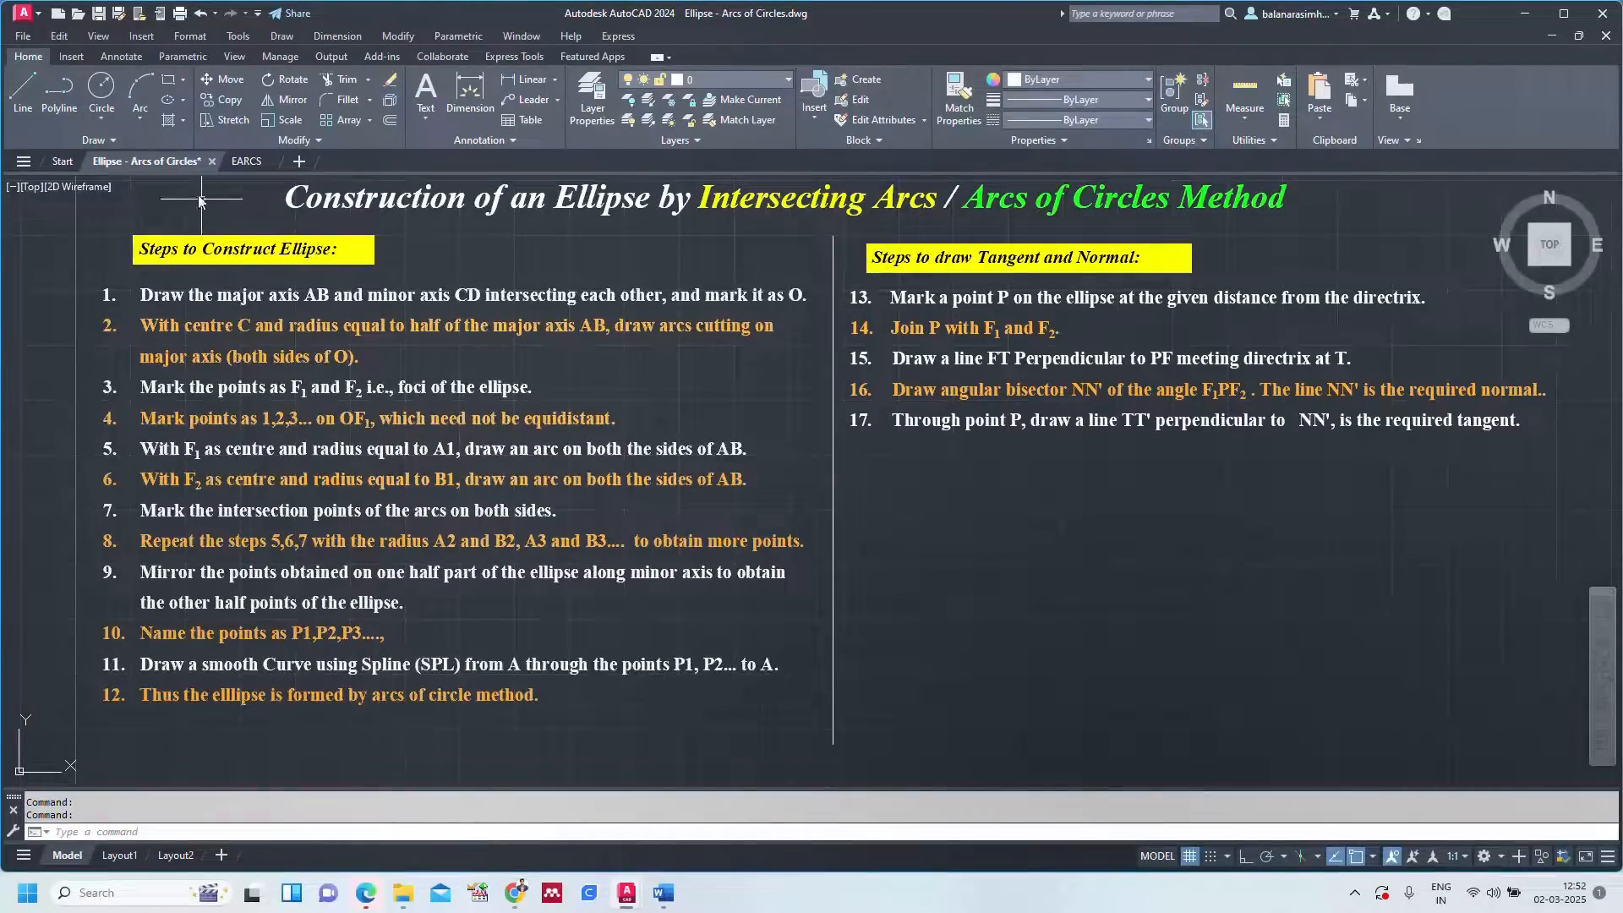
pyautogui.click(246, 160)
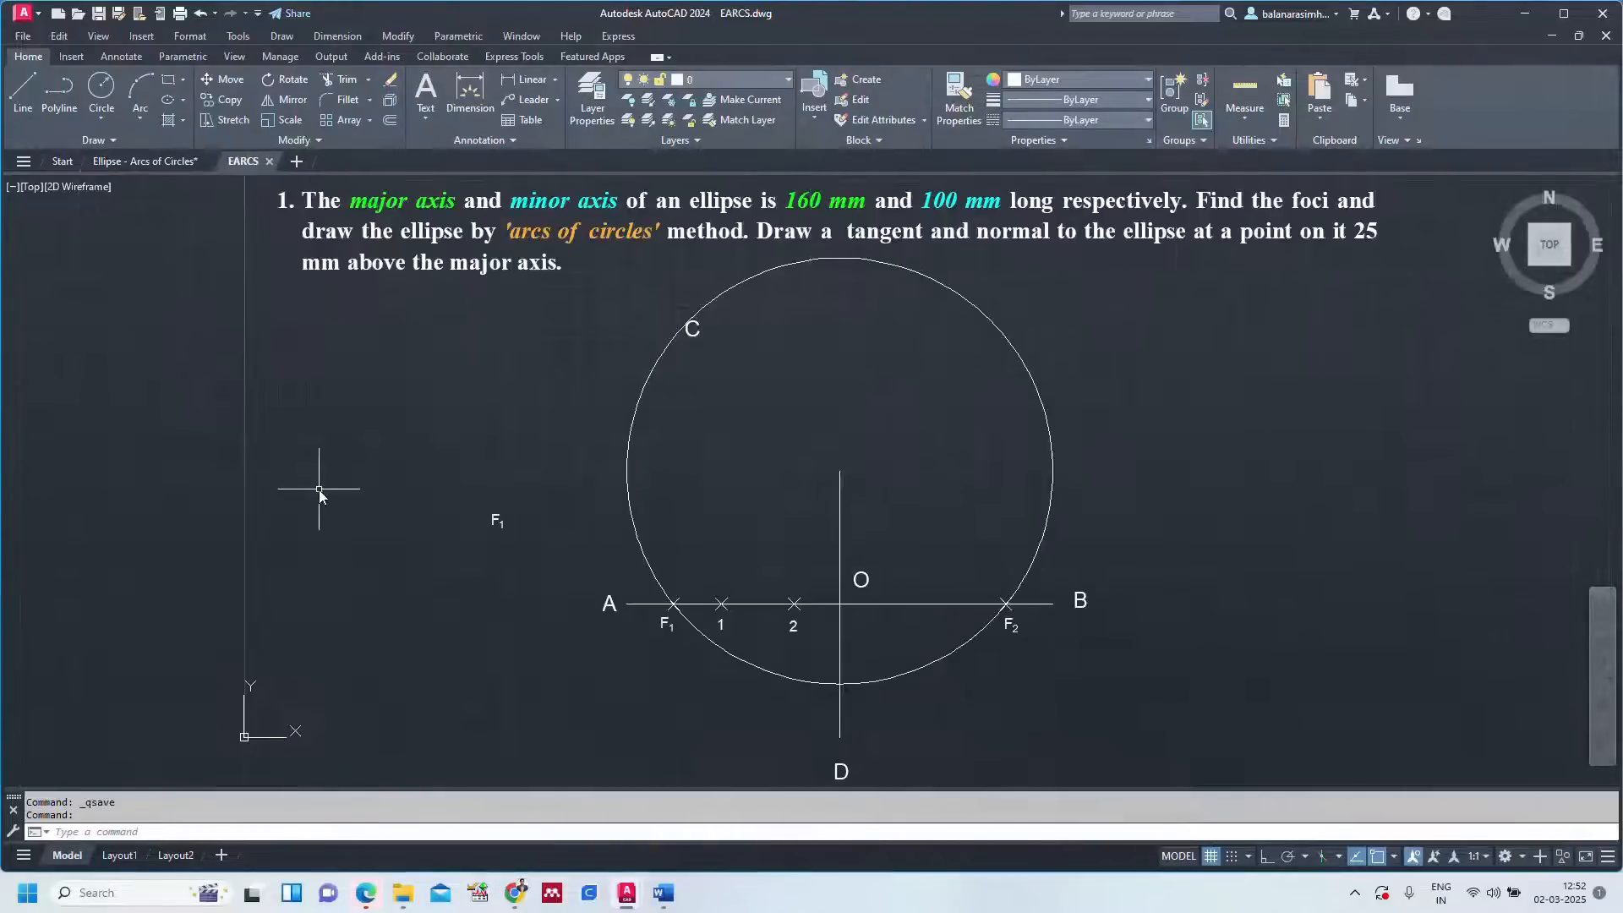
pyautogui.write('c')
pyautogui.press('Return')
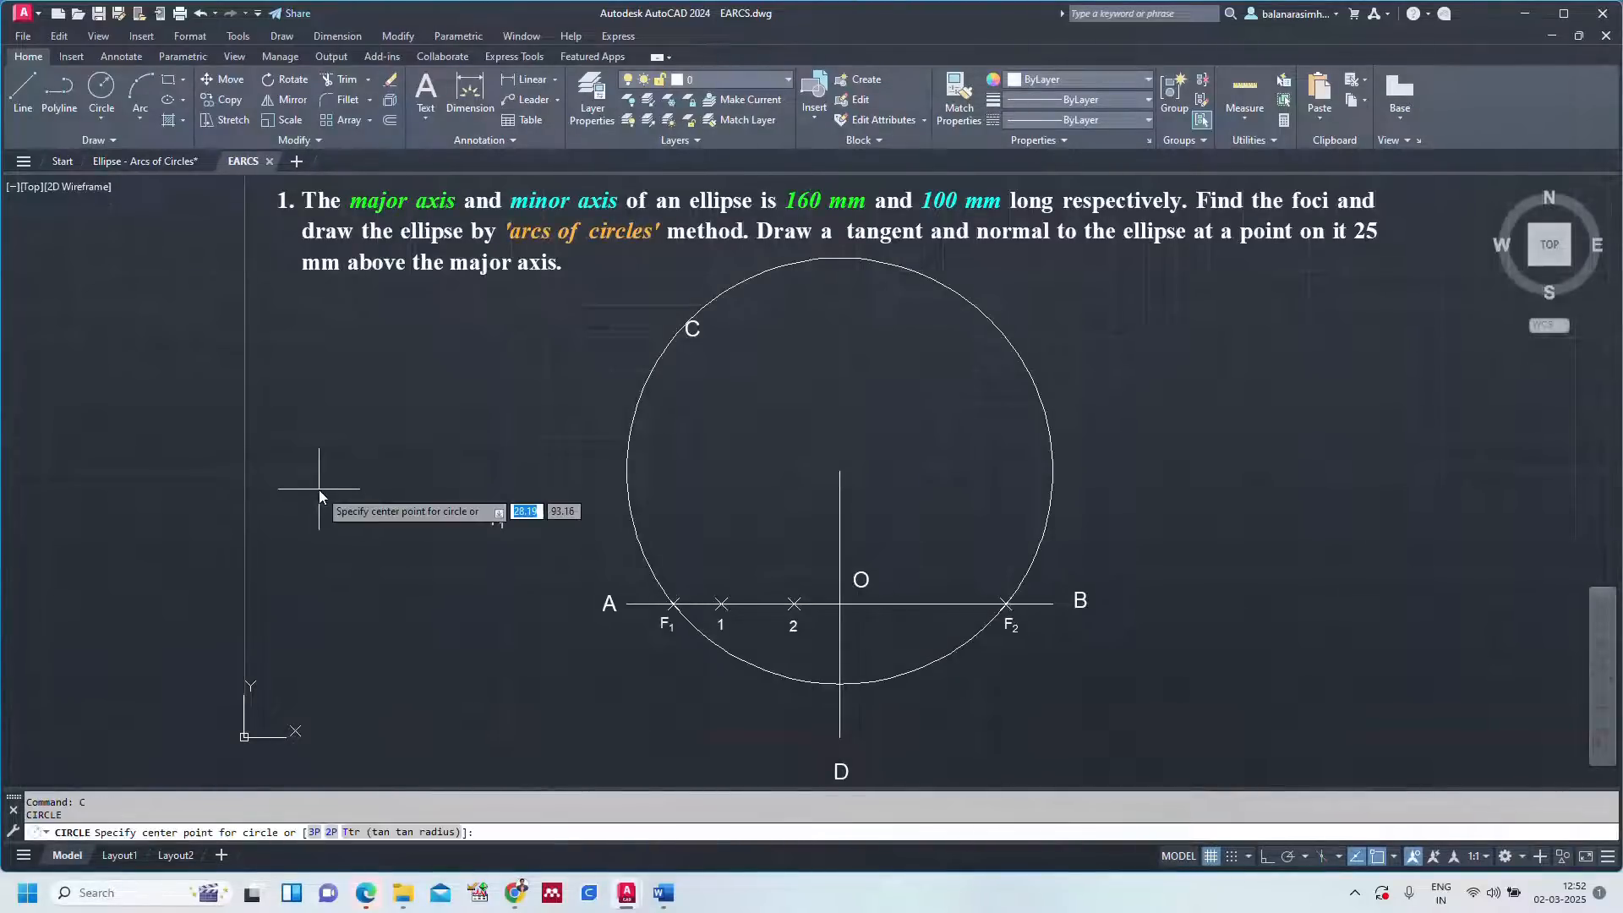
pyautogui.click(623, 608)
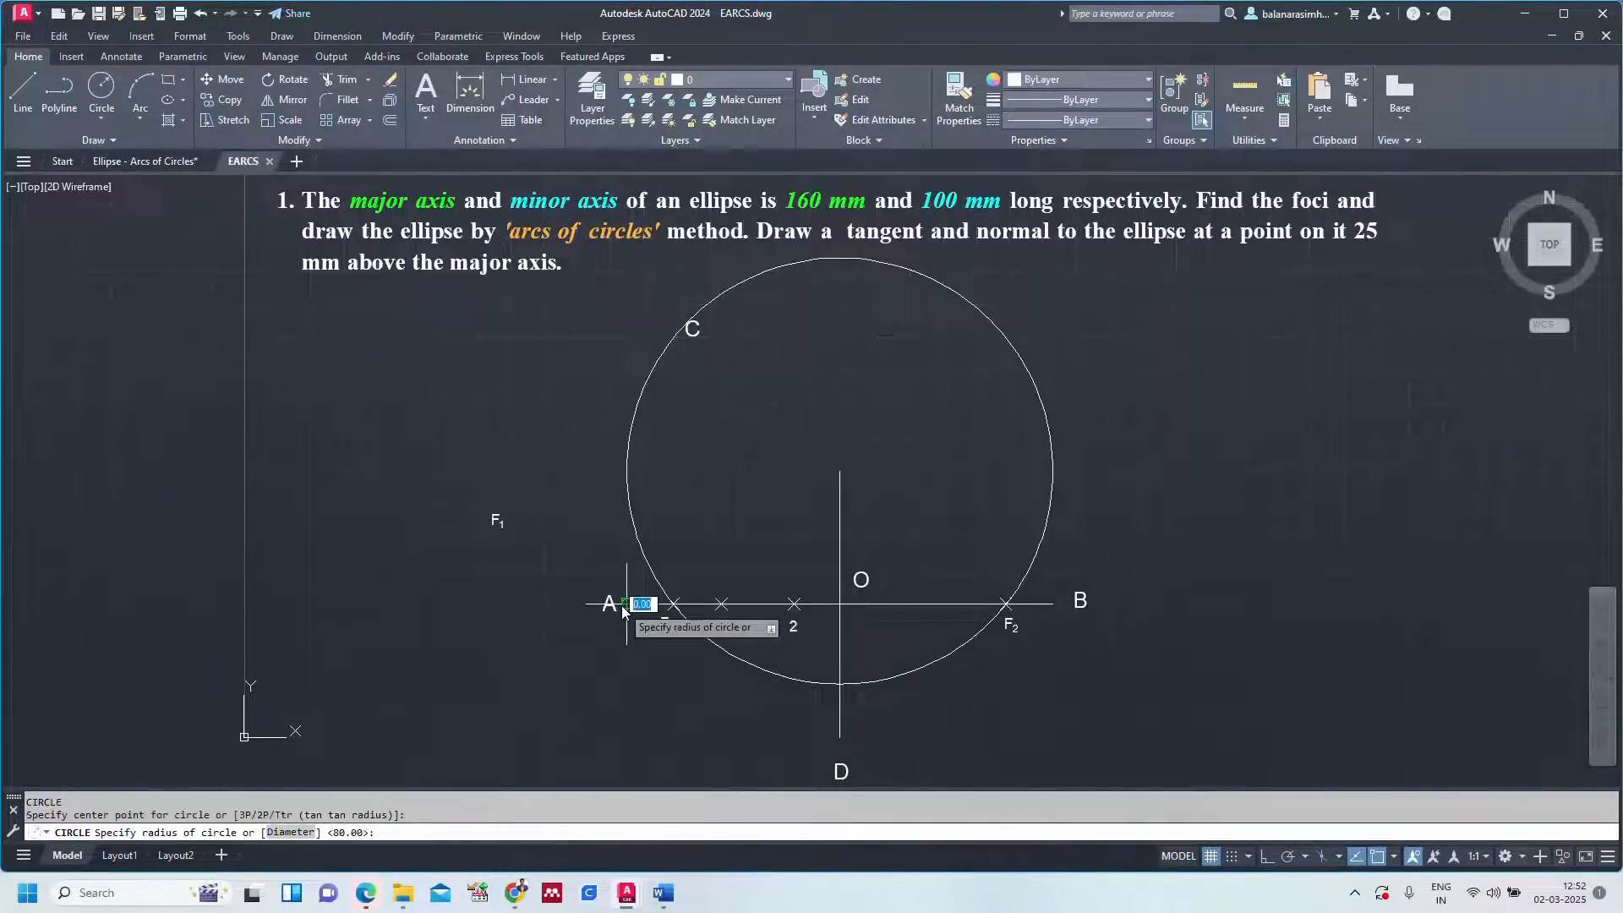
pyautogui.click(724, 607)
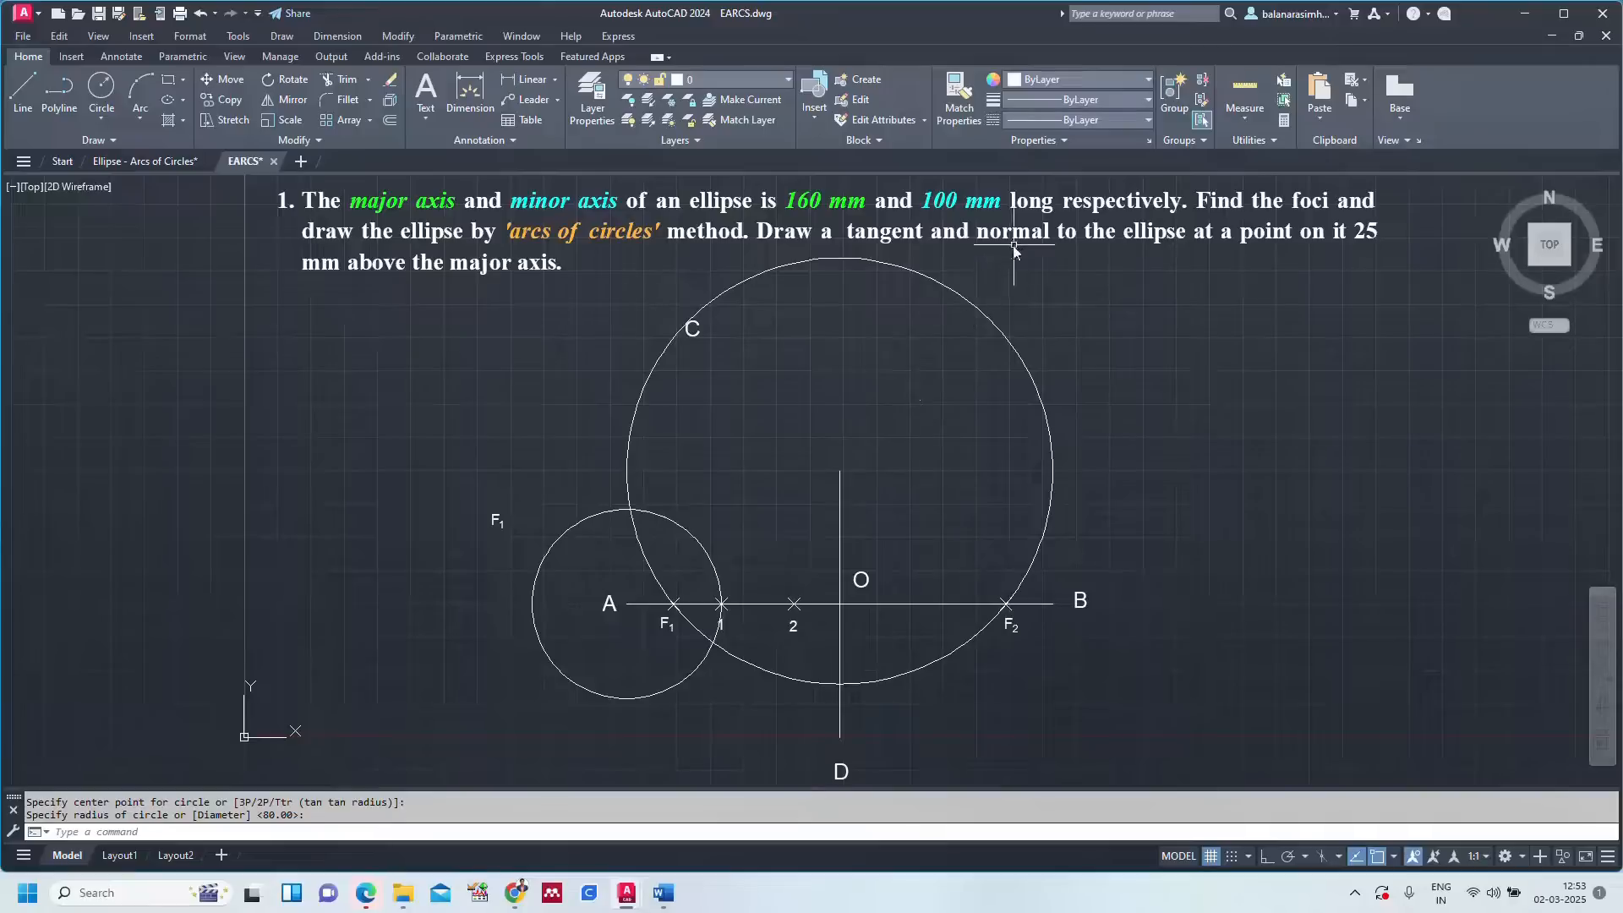
# Delete the large circle used to find the foci, and move the A1-radius circle's centre from A to F1.
pyautogui.click(970, 297)
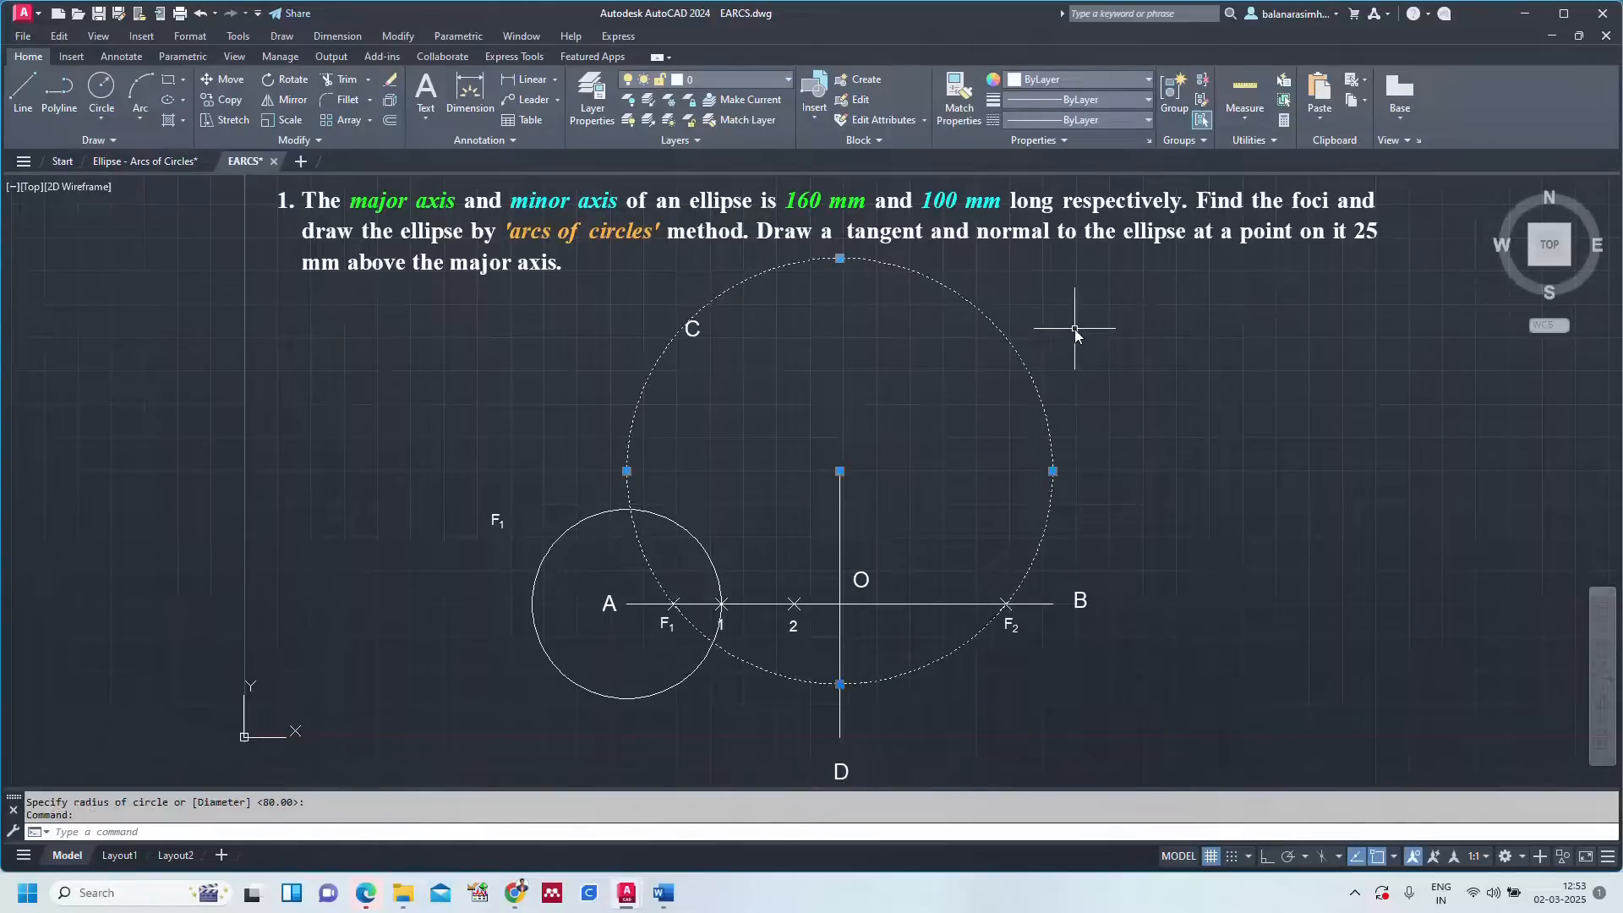
pyautogui.press('Delete')
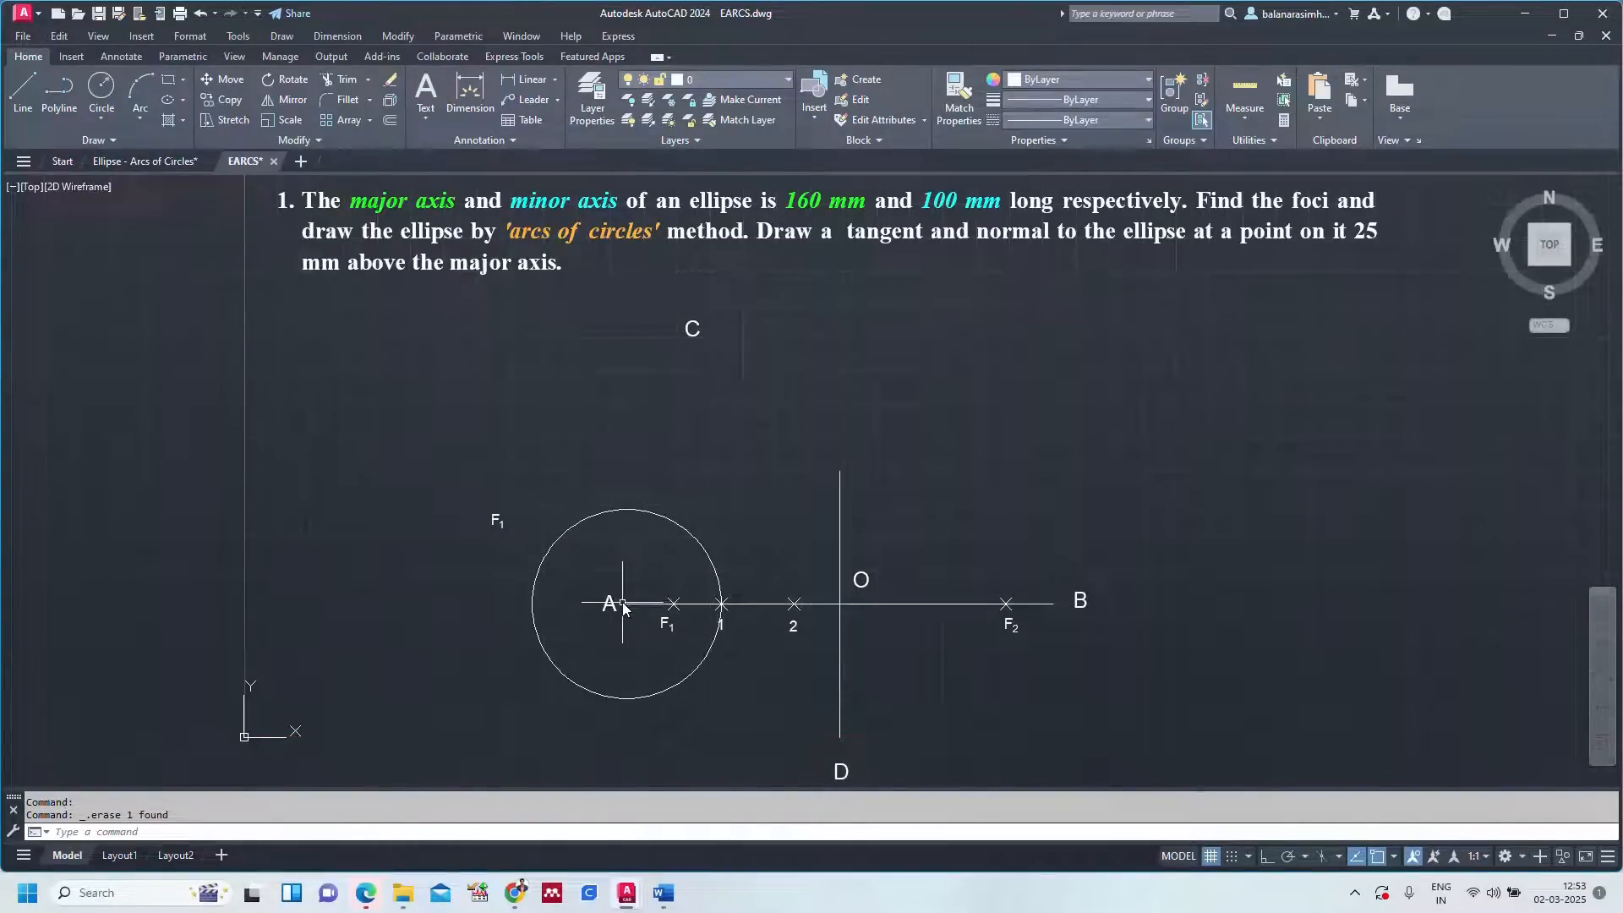
pyautogui.click(691, 538)
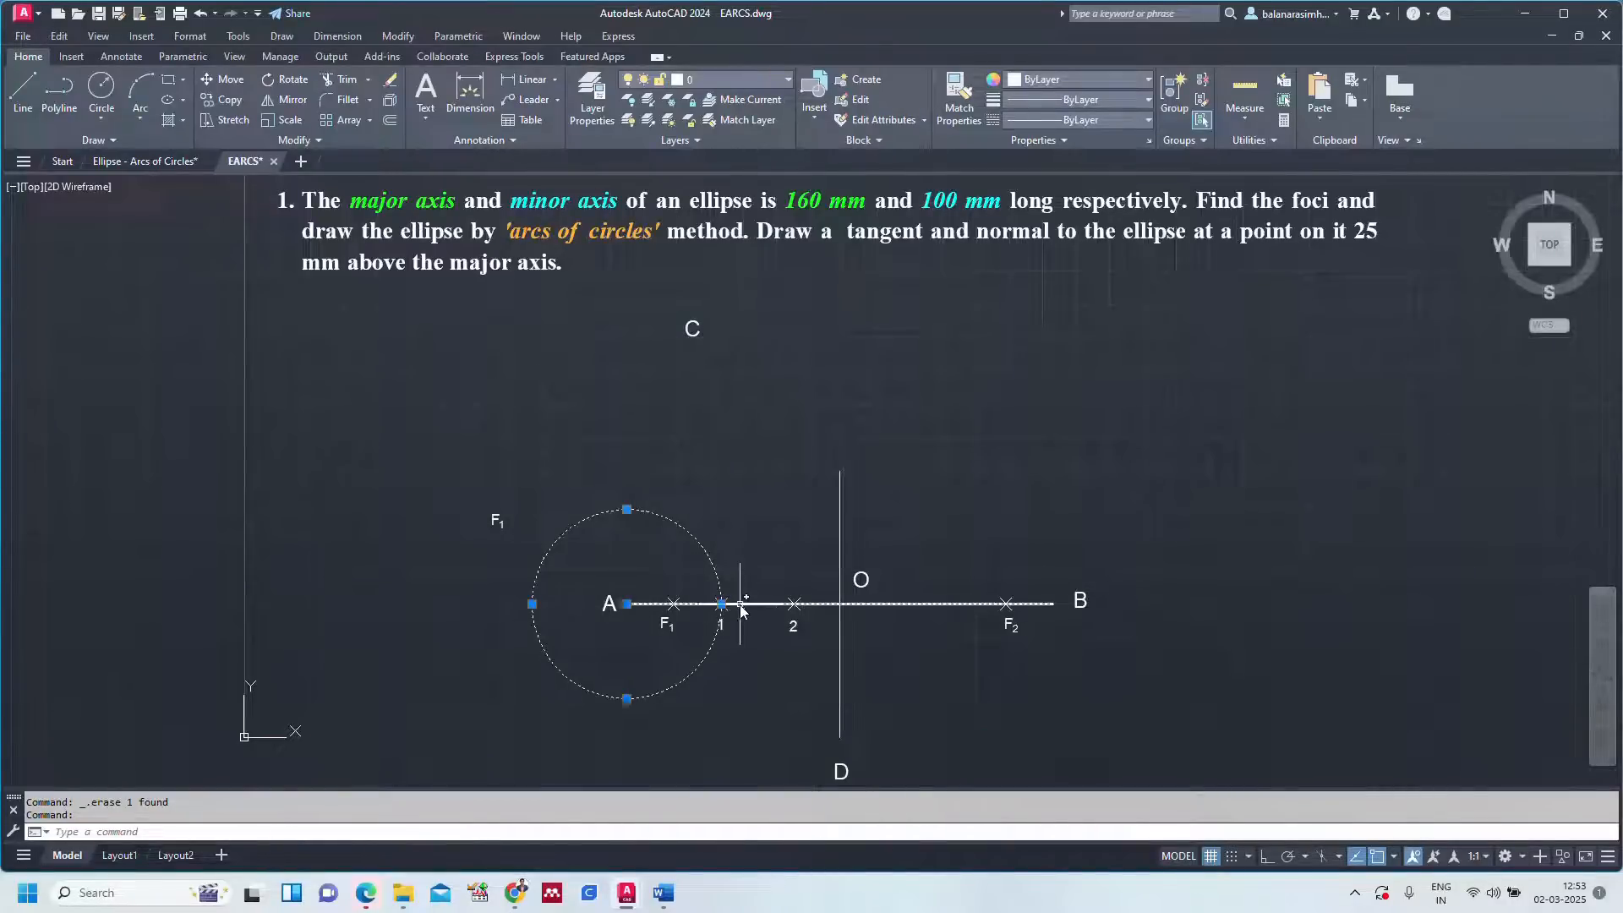
pyautogui.click(626, 603)
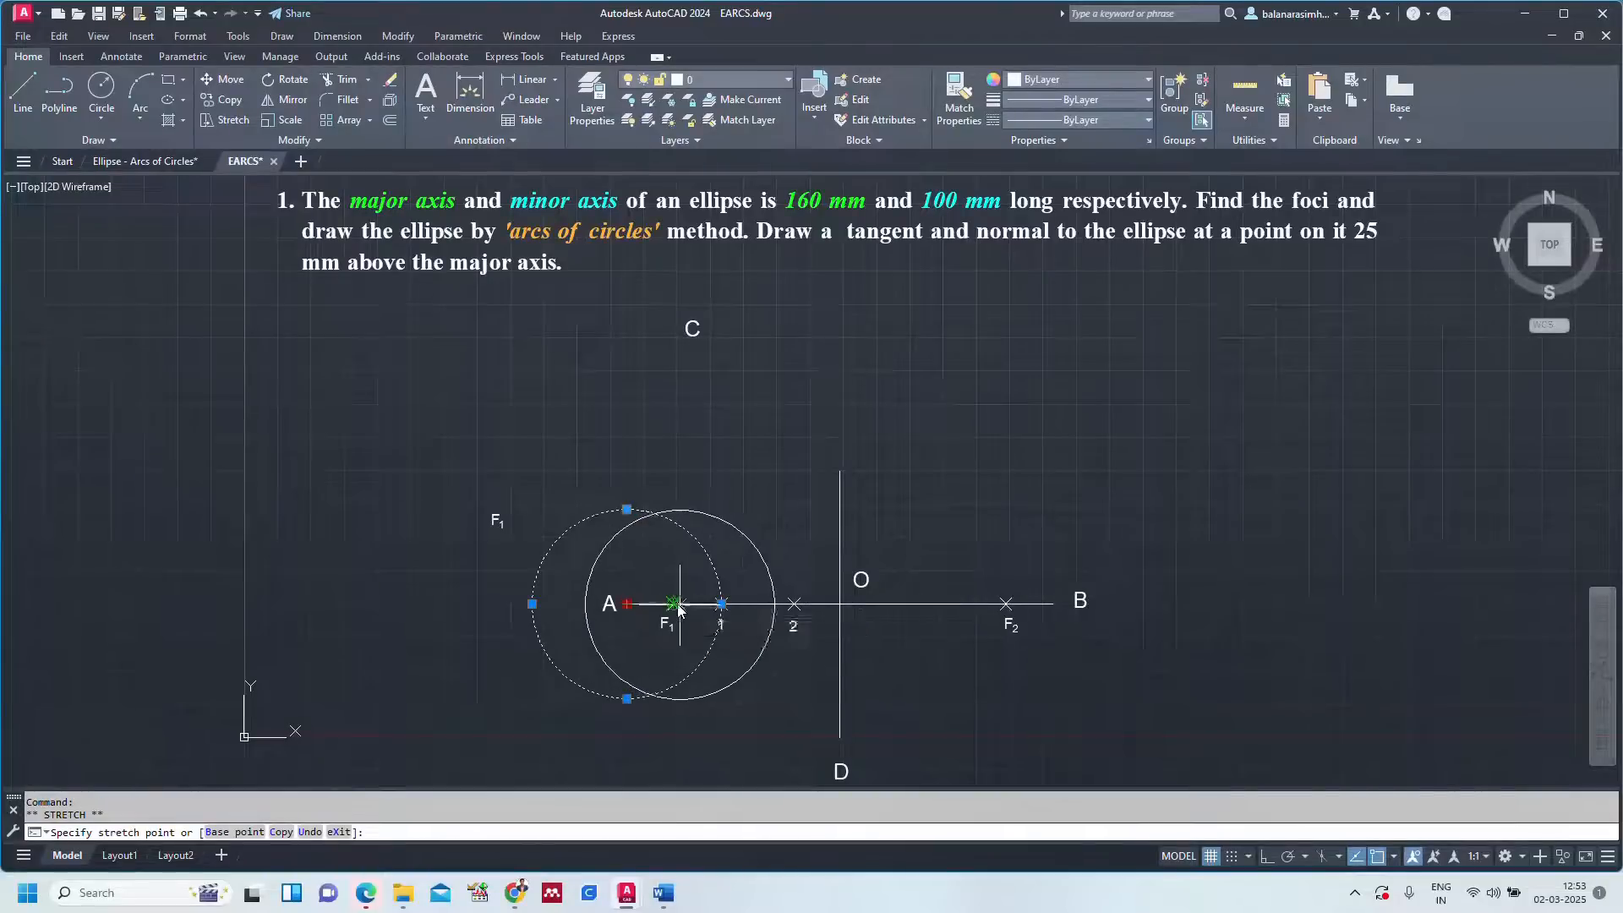
pyautogui.click(671, 606)
pyautogui.press('Escape')
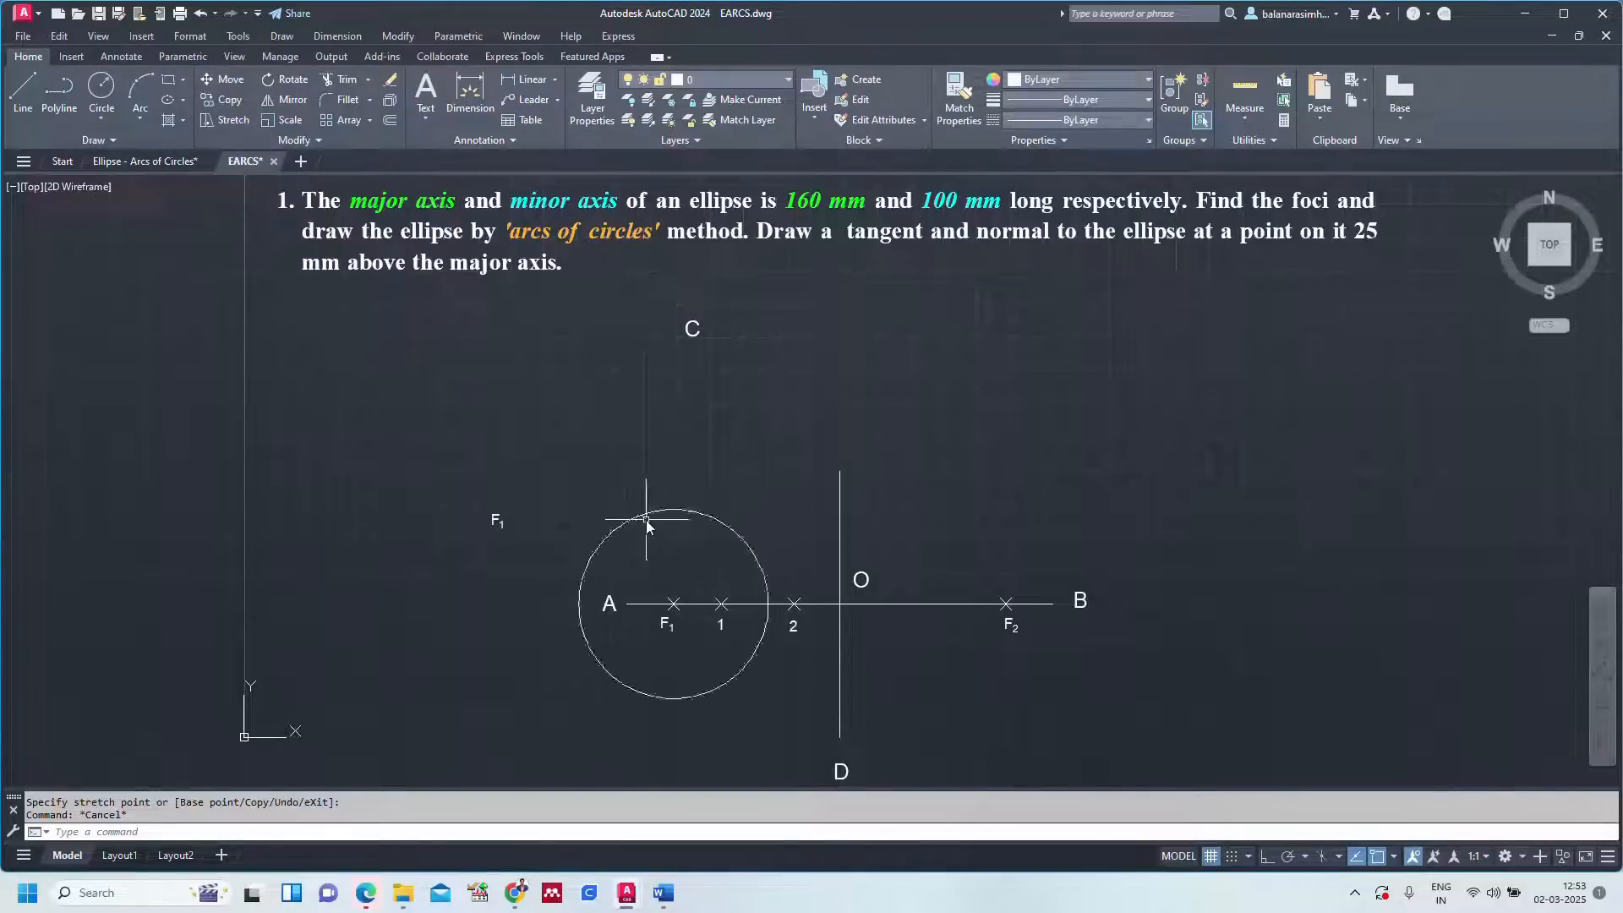
# Consult the written procedure in the other drawing, and in EARCS draw a circle centred at B through point 1.
pyautogui.click(149, 161)
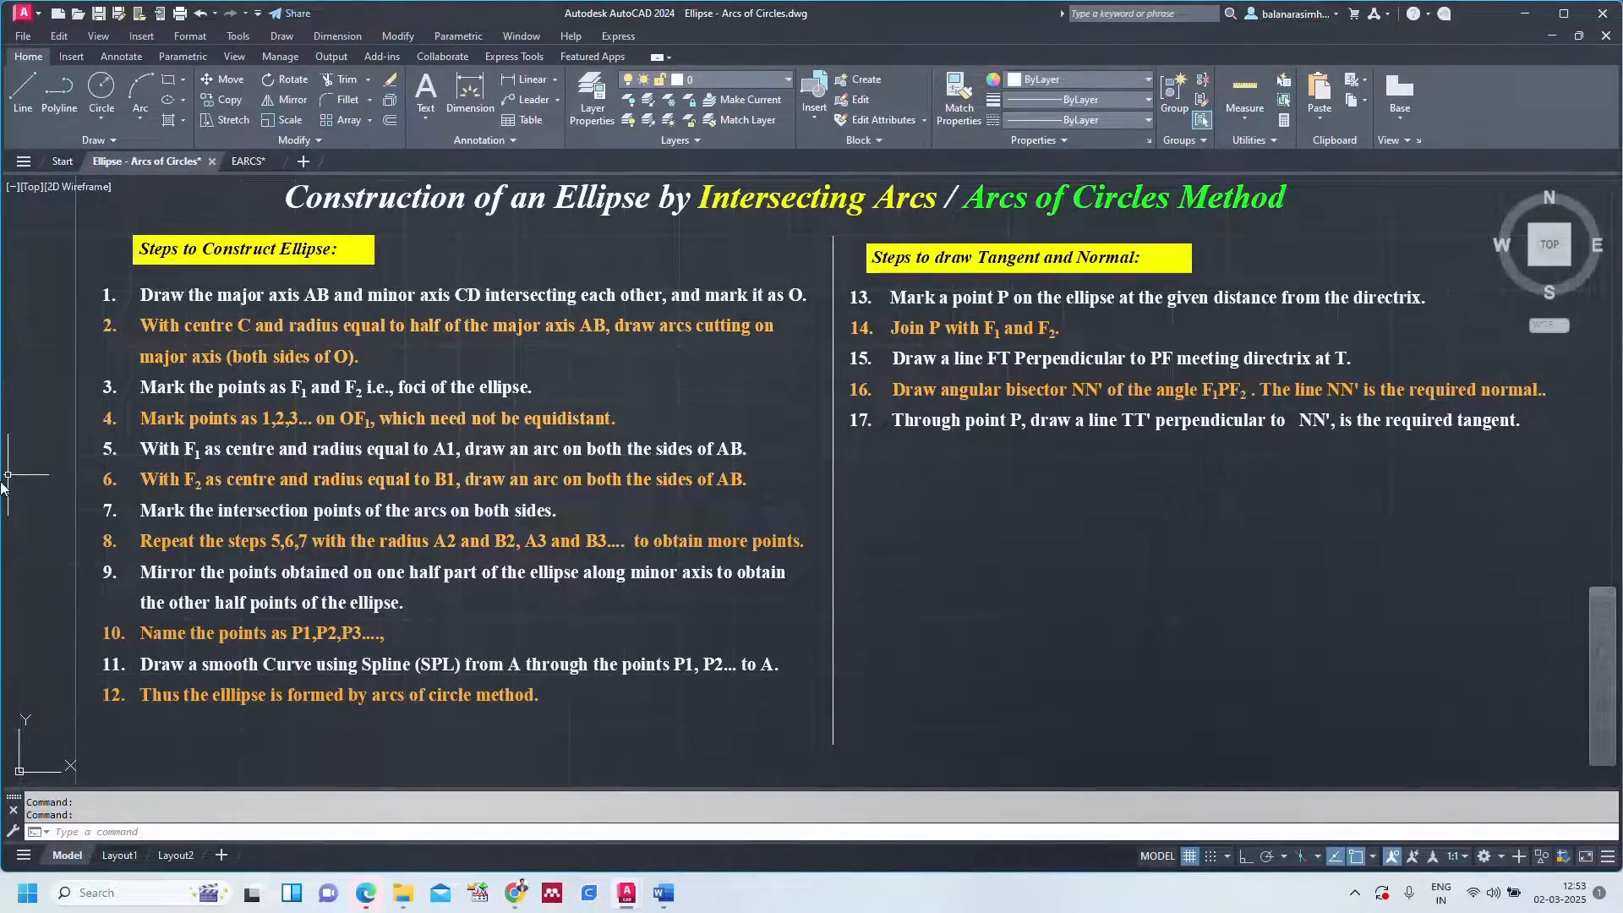
pyautogui.click(248, 161)
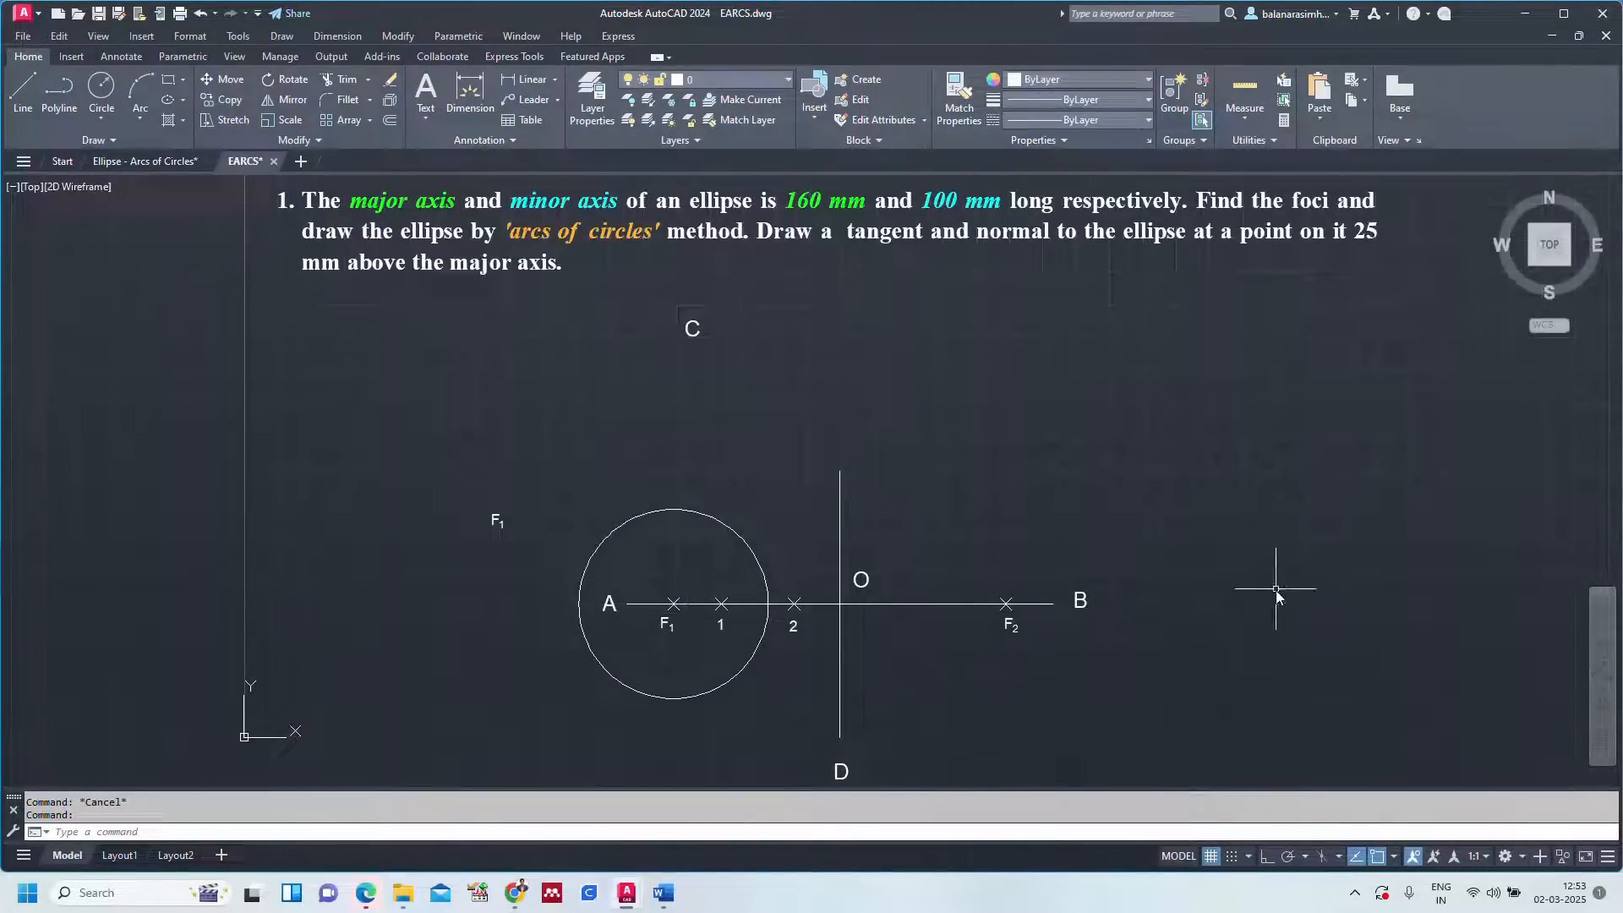
pyautogui.press('Return')
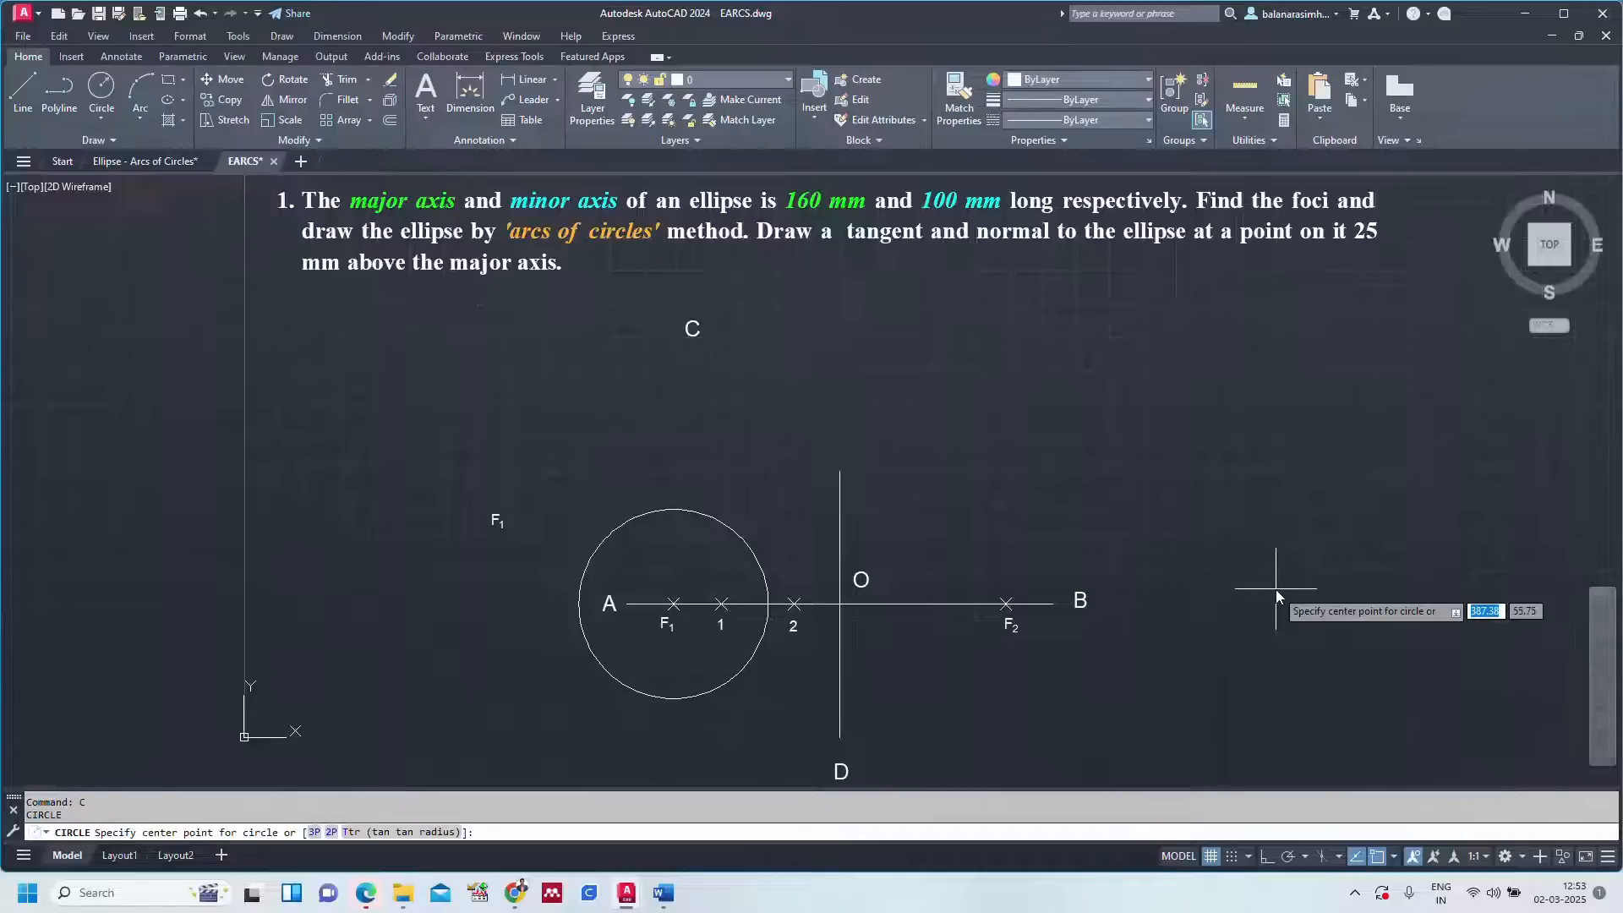
pyautogui.click(1052, 603)
pyautogui.click(721, 603)
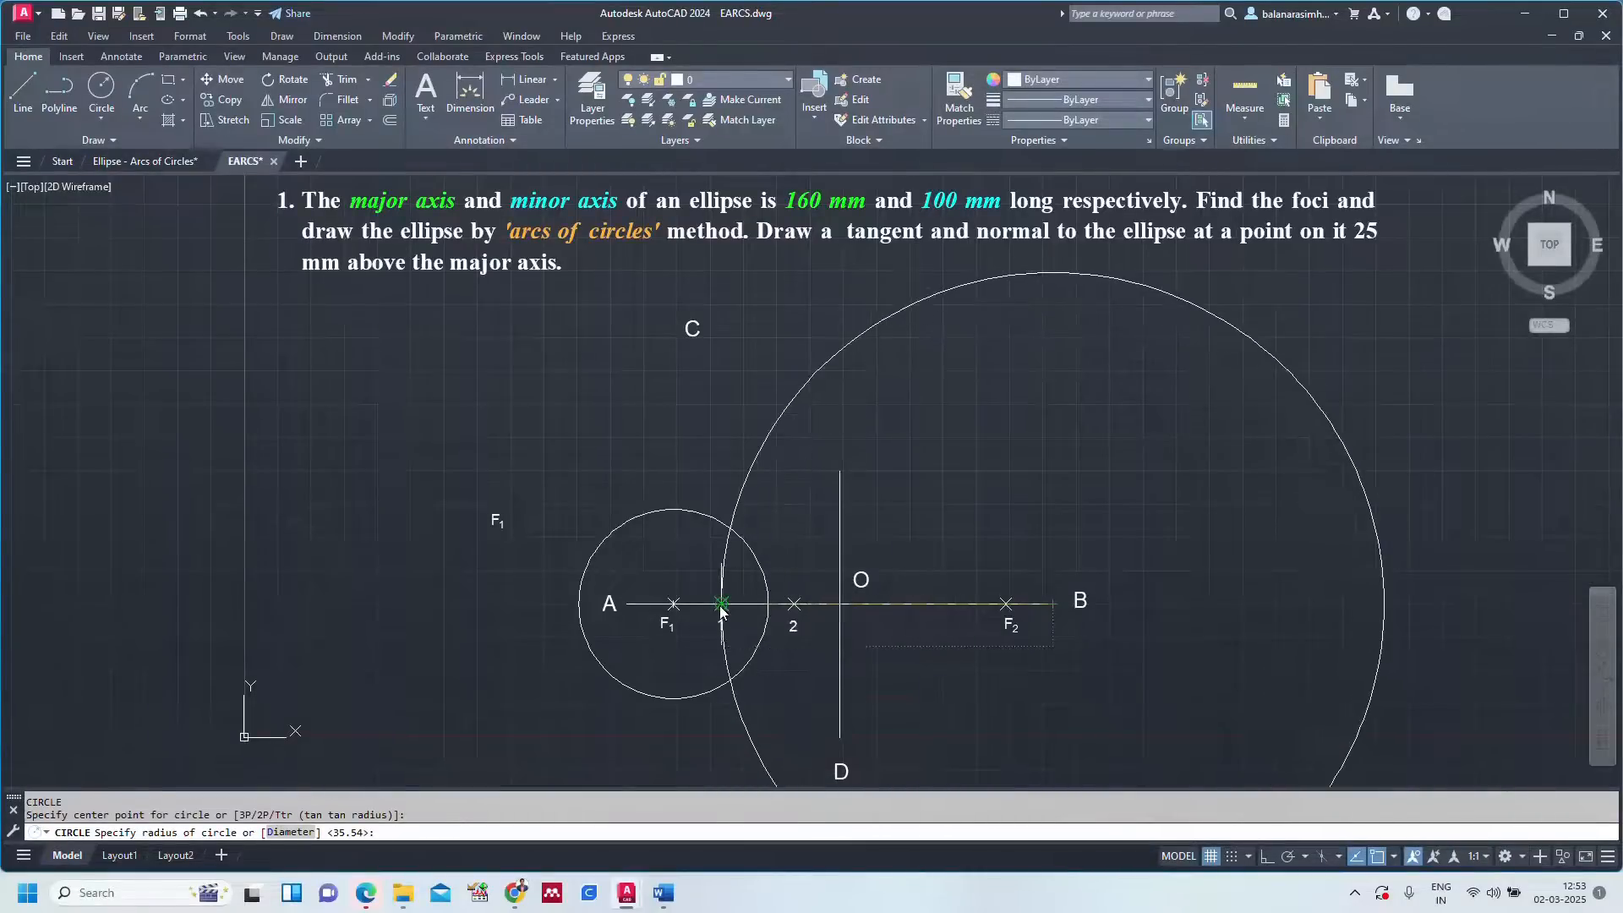
# Move the B1-radius circle so that its centre lies on focus F2.
pyautogui.click(1341, 441)
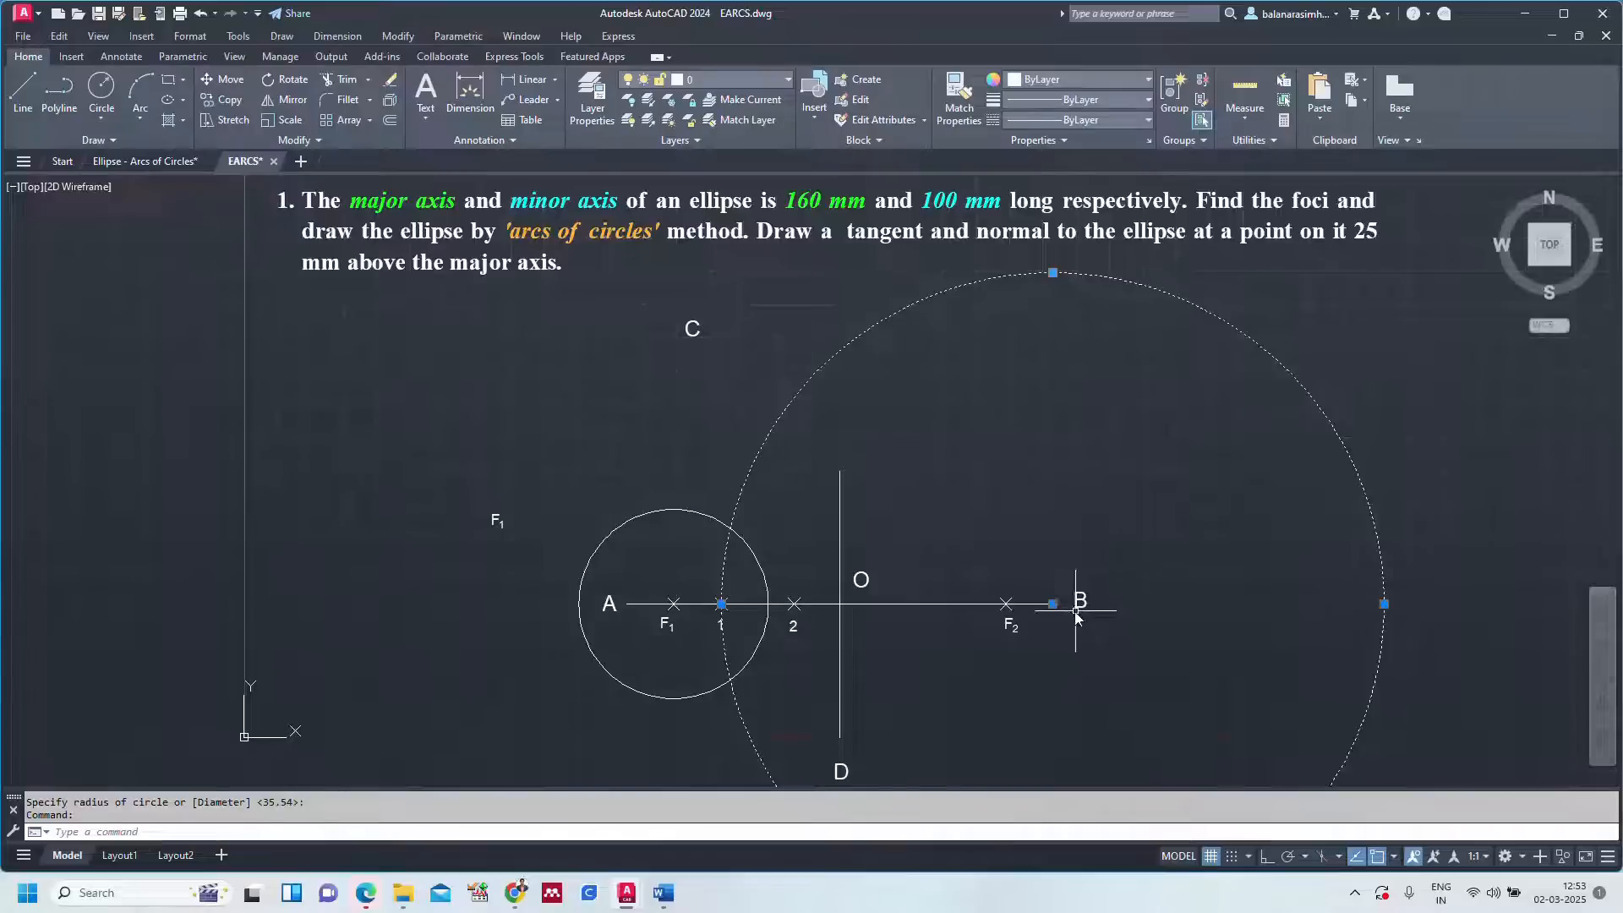
pyautogui.click(1053, 603)
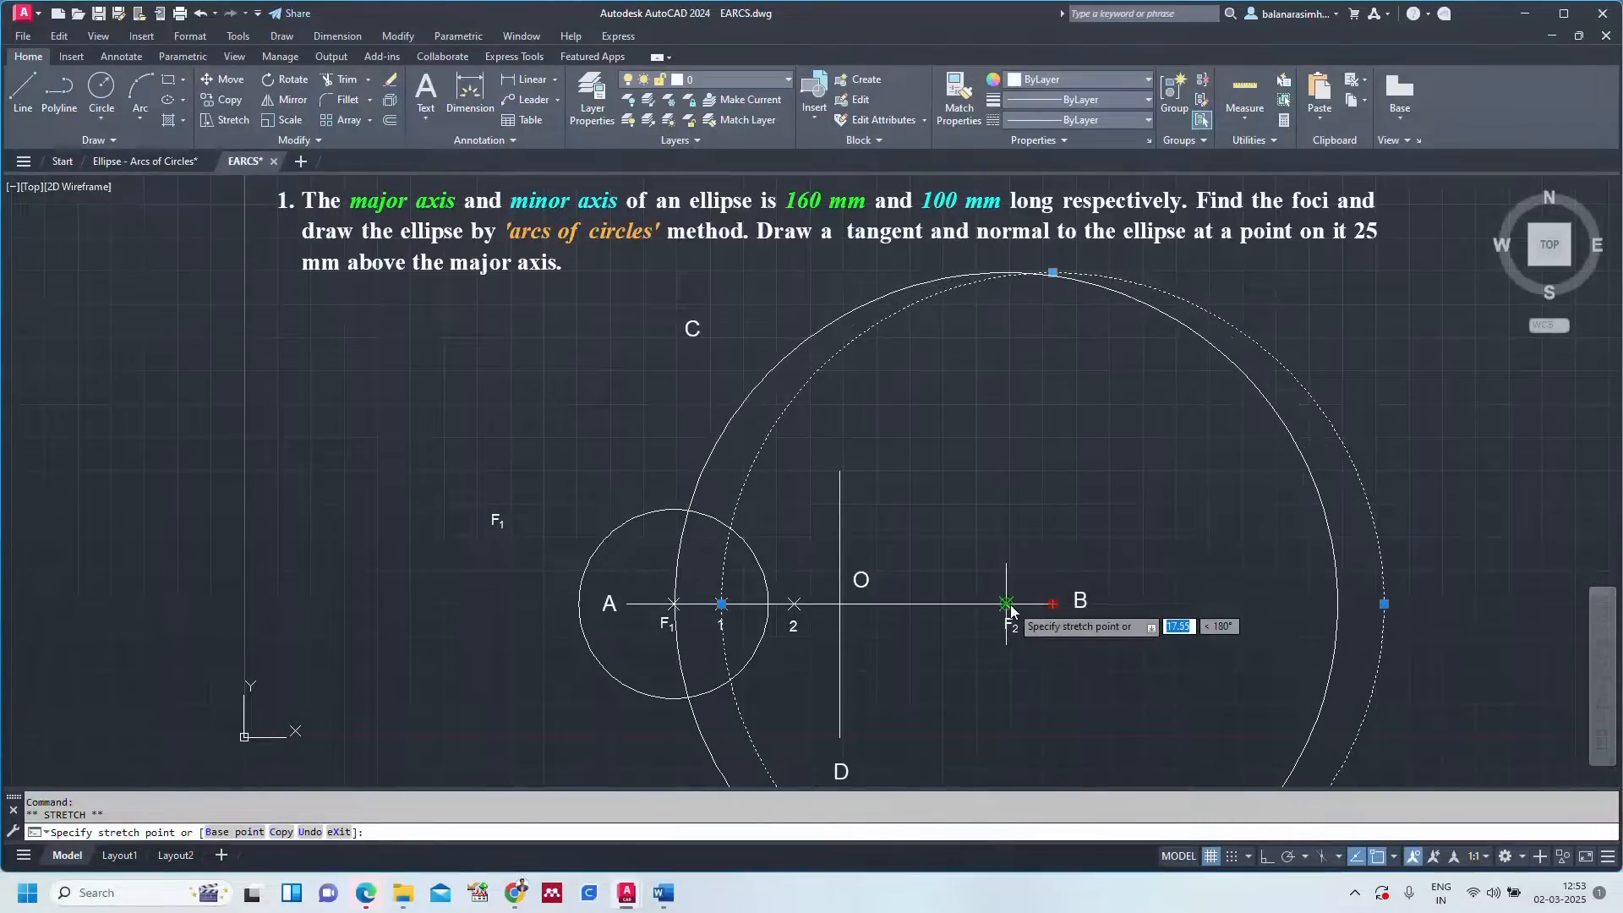
pyautogui.click(1006, 604)
pyautogui.press('Escape')
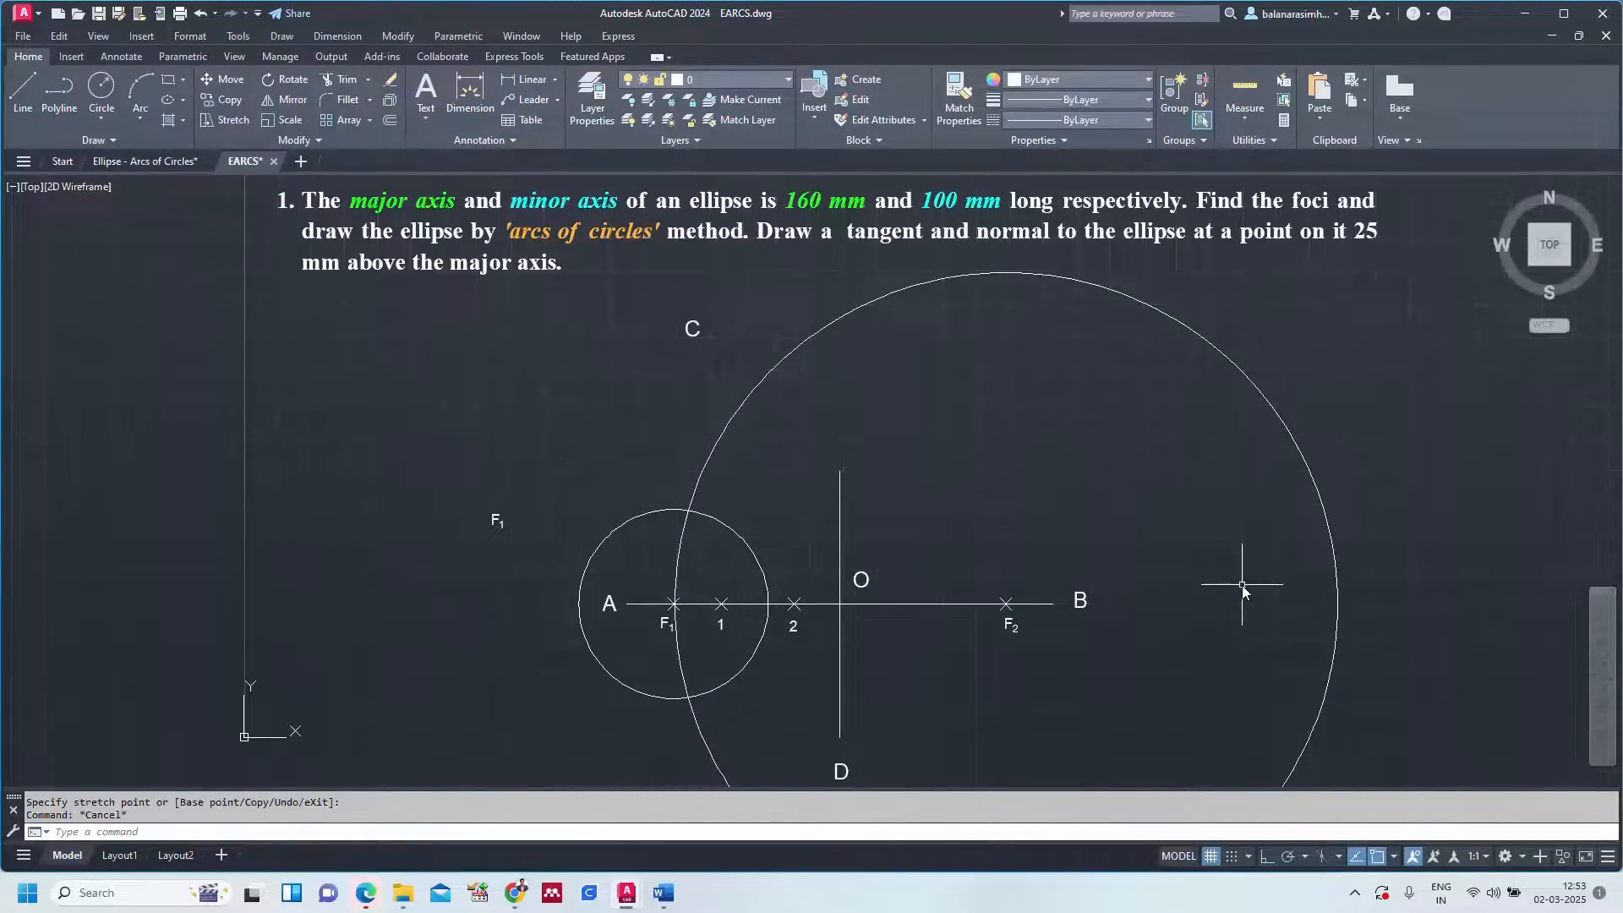
# Review the procedure's next instruction, and mark points at both intersections of the F1 and F2 circles, above and below the major axis.
pyautogui.click(122, 162)
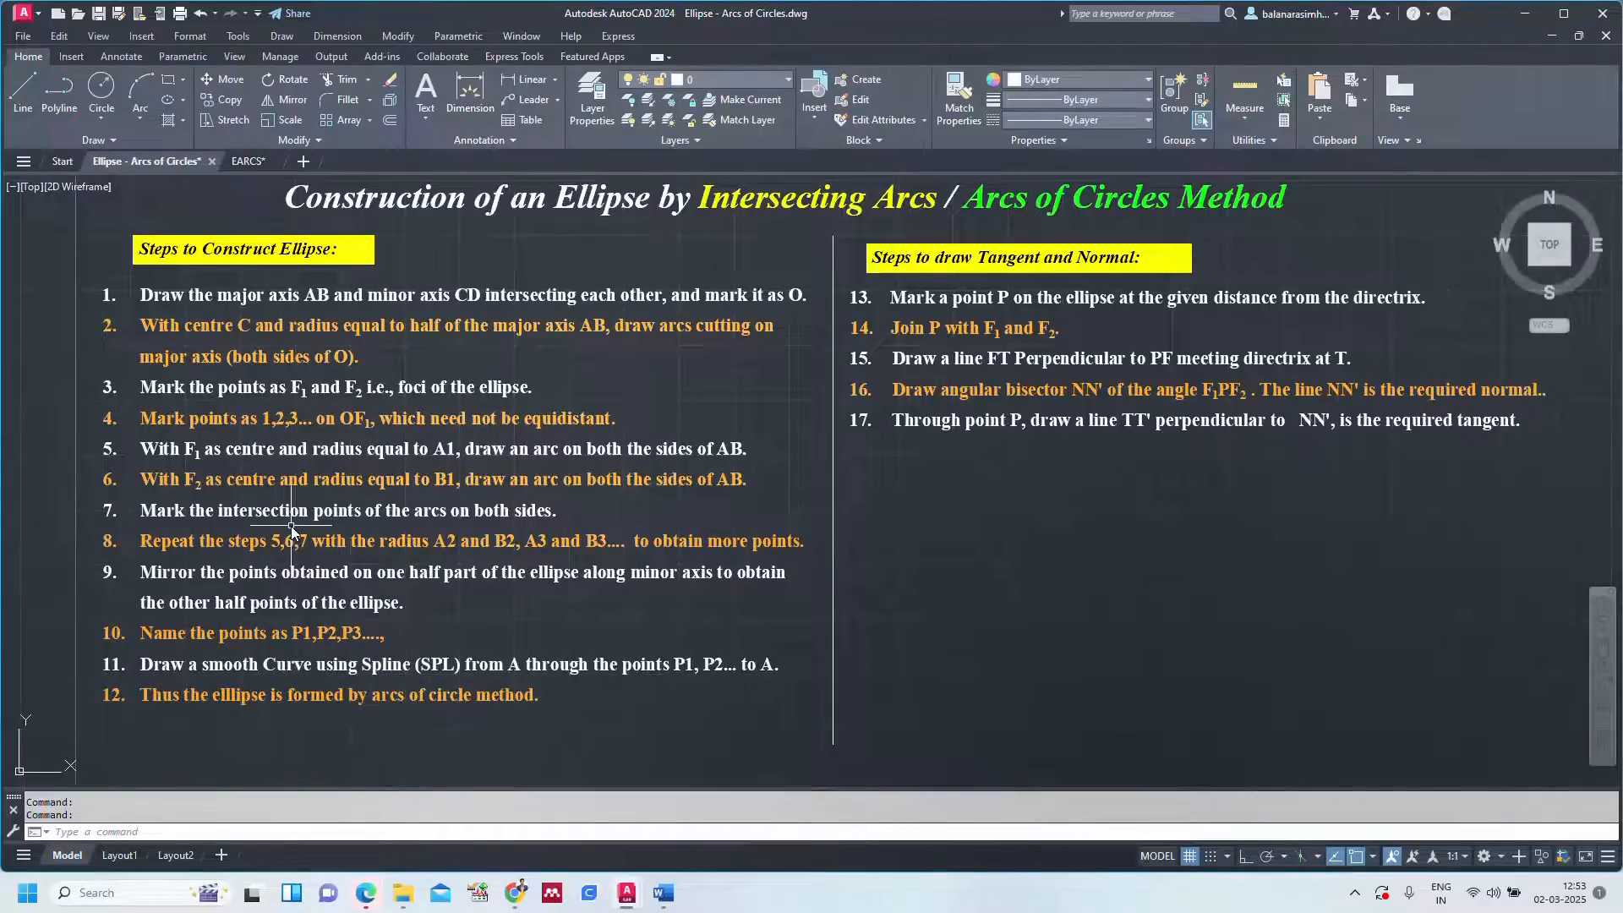
pyautogui.click(247, 162)
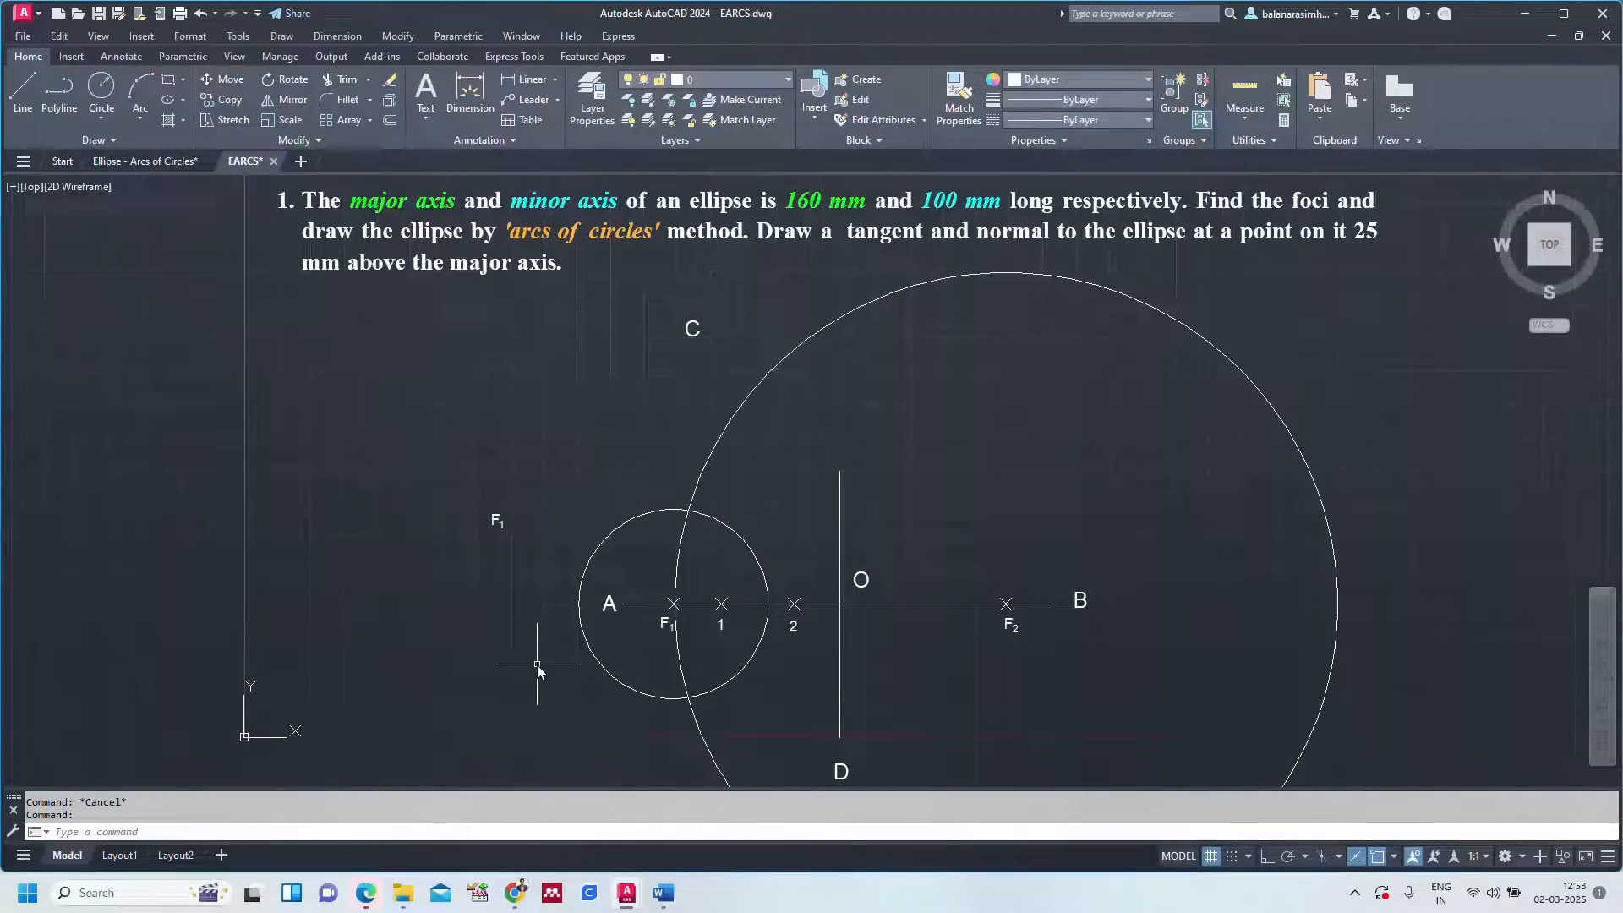
pyautogui.write('point:')
pyautogui.press('Return')
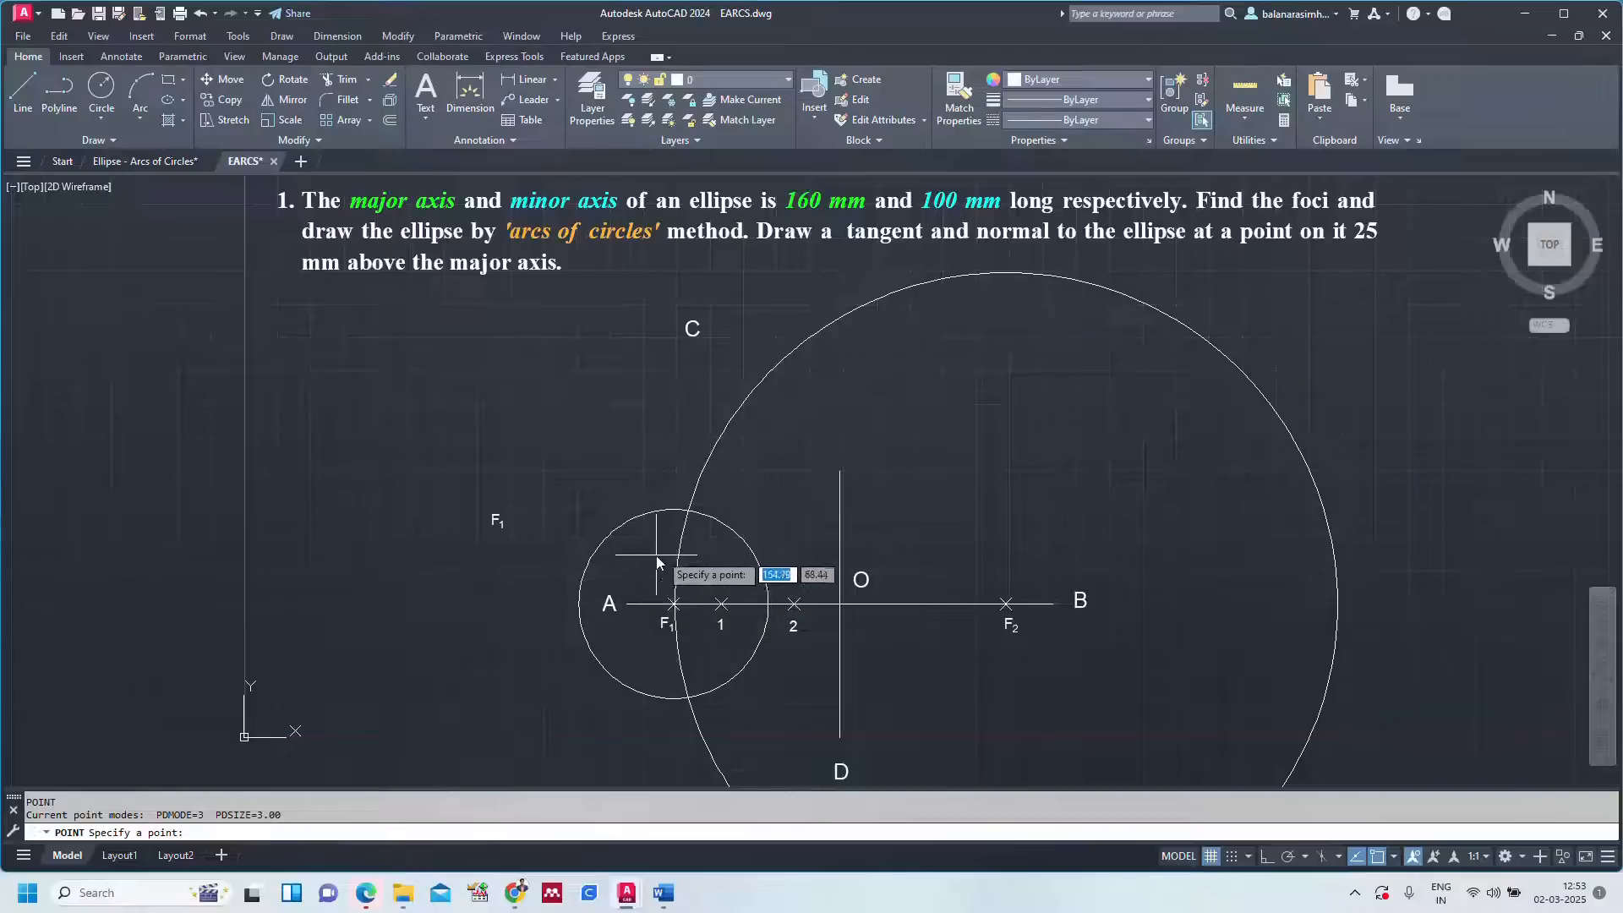
pyautogui.click(689, 511)
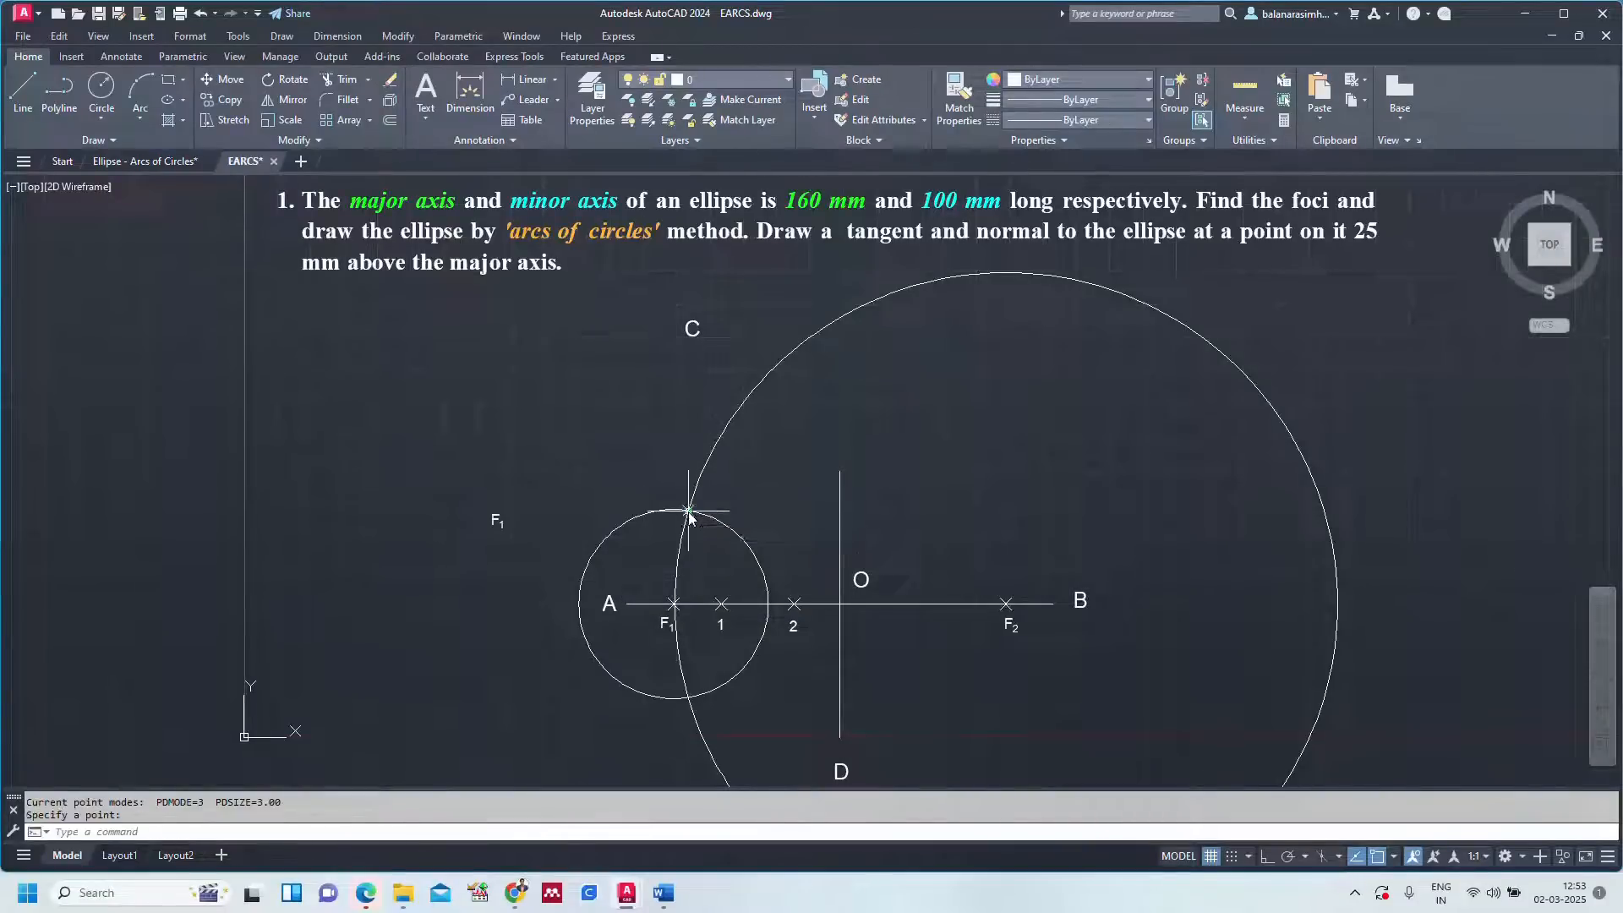
pyautogui.press('Return')
pyautogui.click(689, 699)
pyautogui.press('Escape')
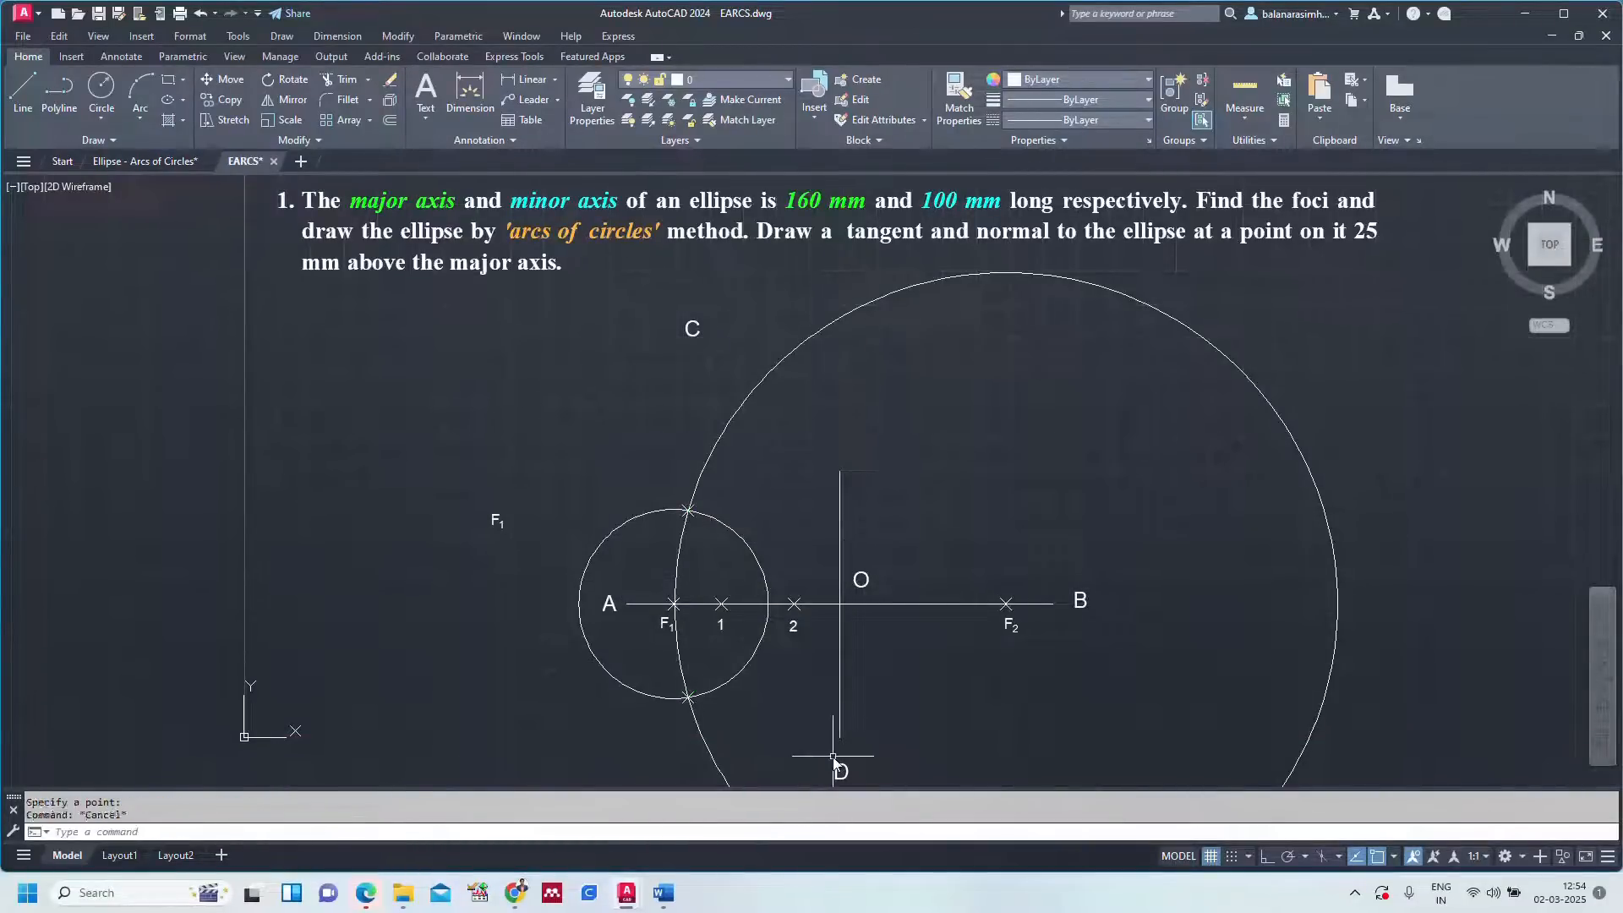
# Following the procedure's repeat instruction, move the smaller circle's centre from F1 back to A and enlarge its radius to reach point 2.
pyautogui.click(149, 166)
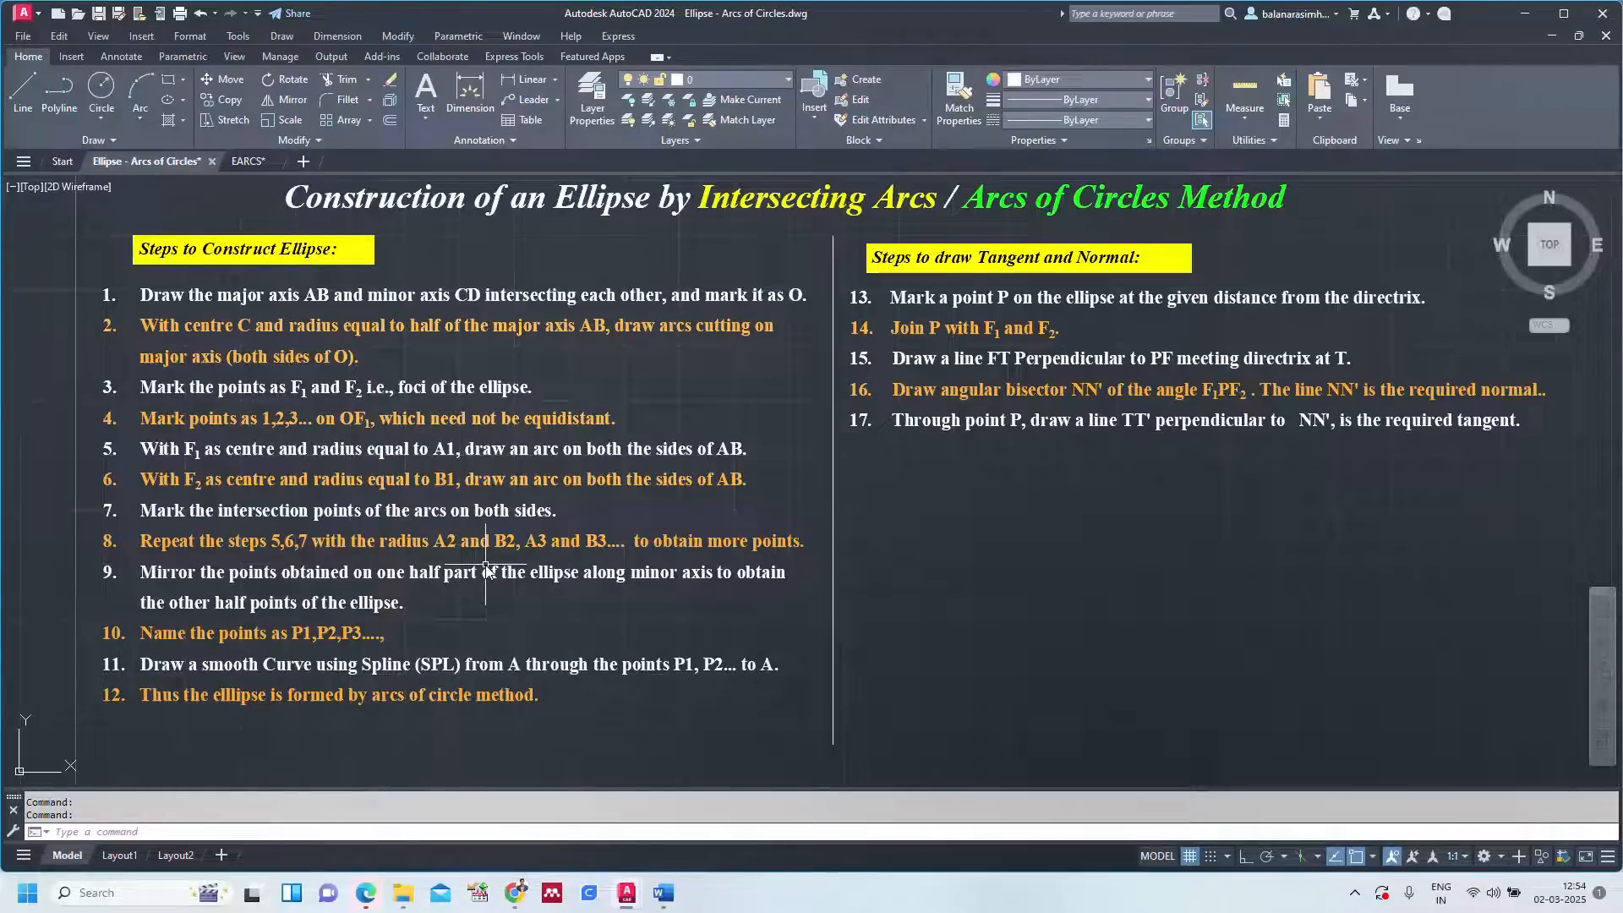
pyautogui.click(242, 161)
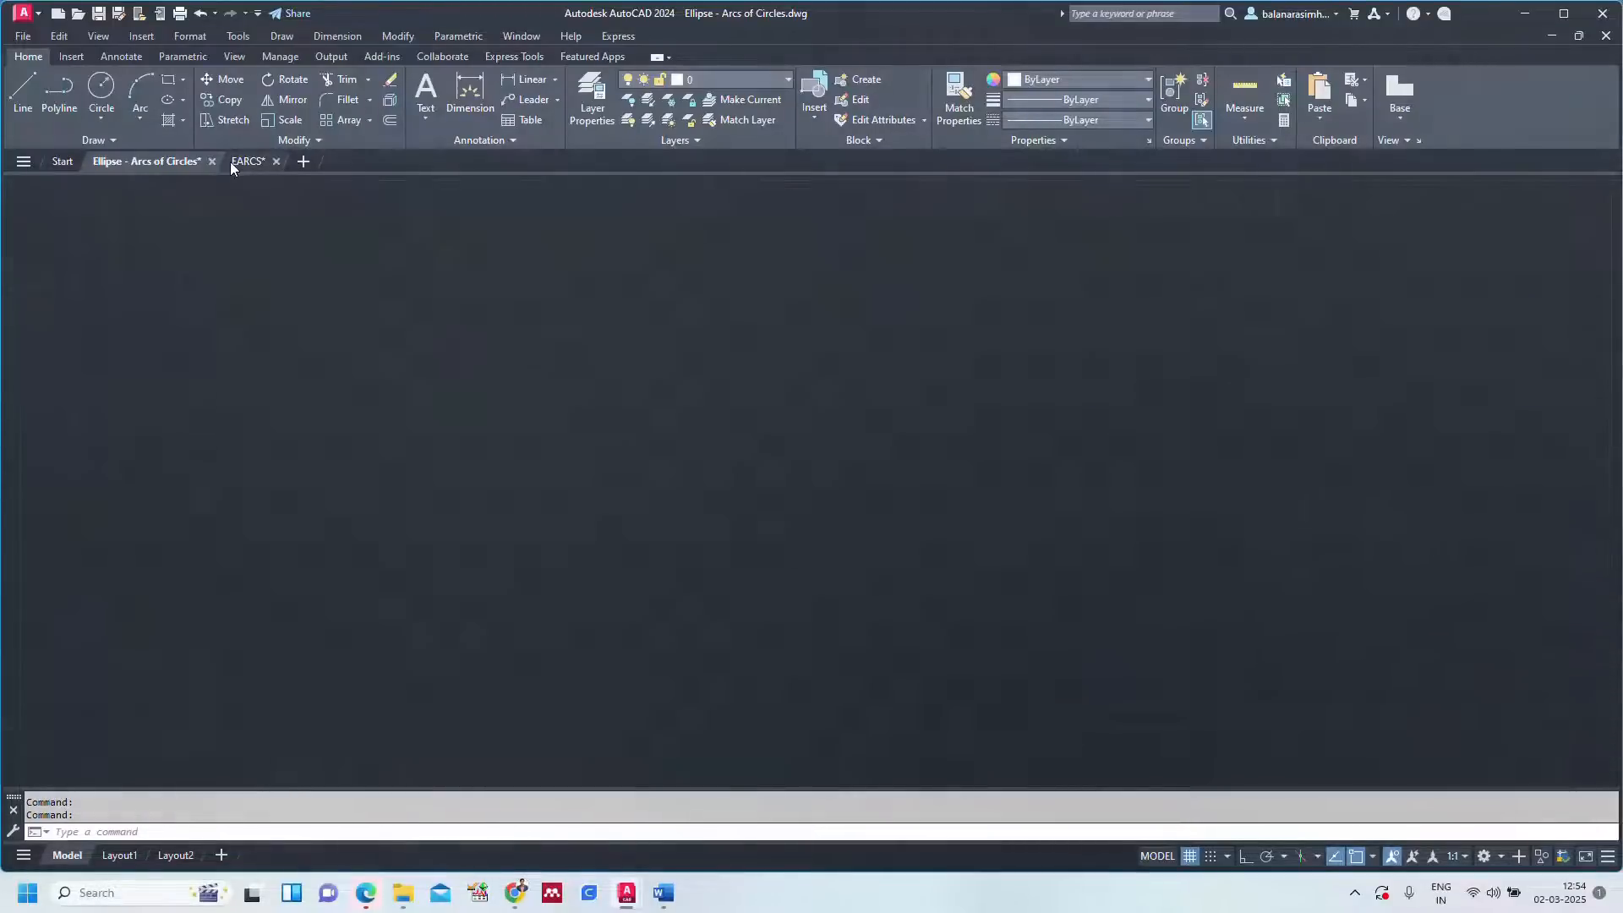
pyautogui.press('Escape')
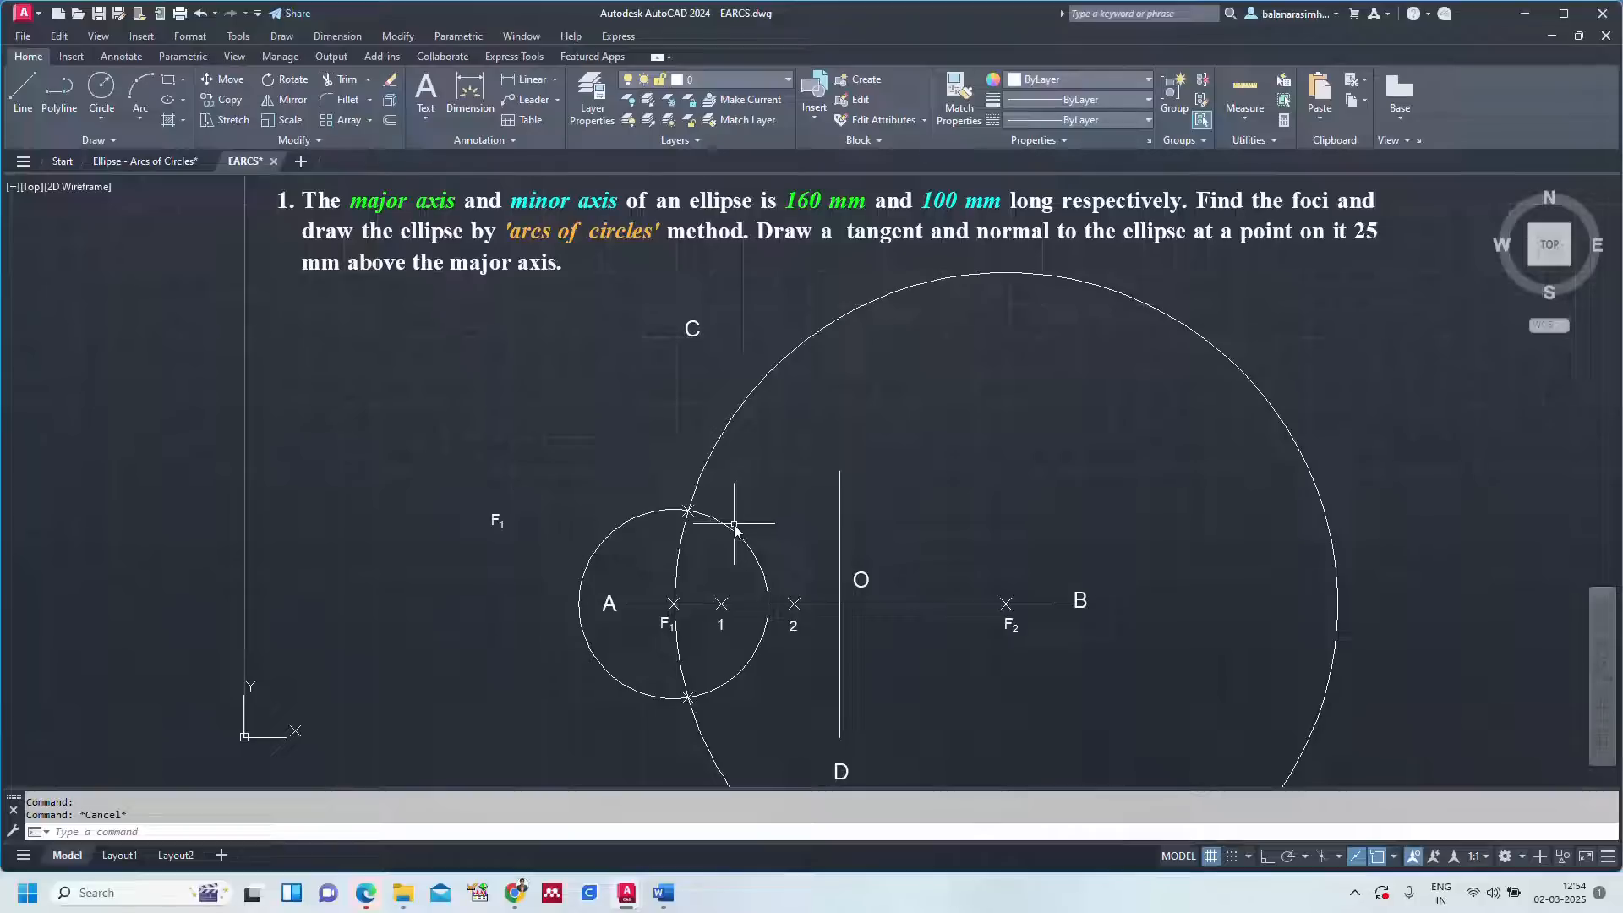
pyautogui.click(732, 527)
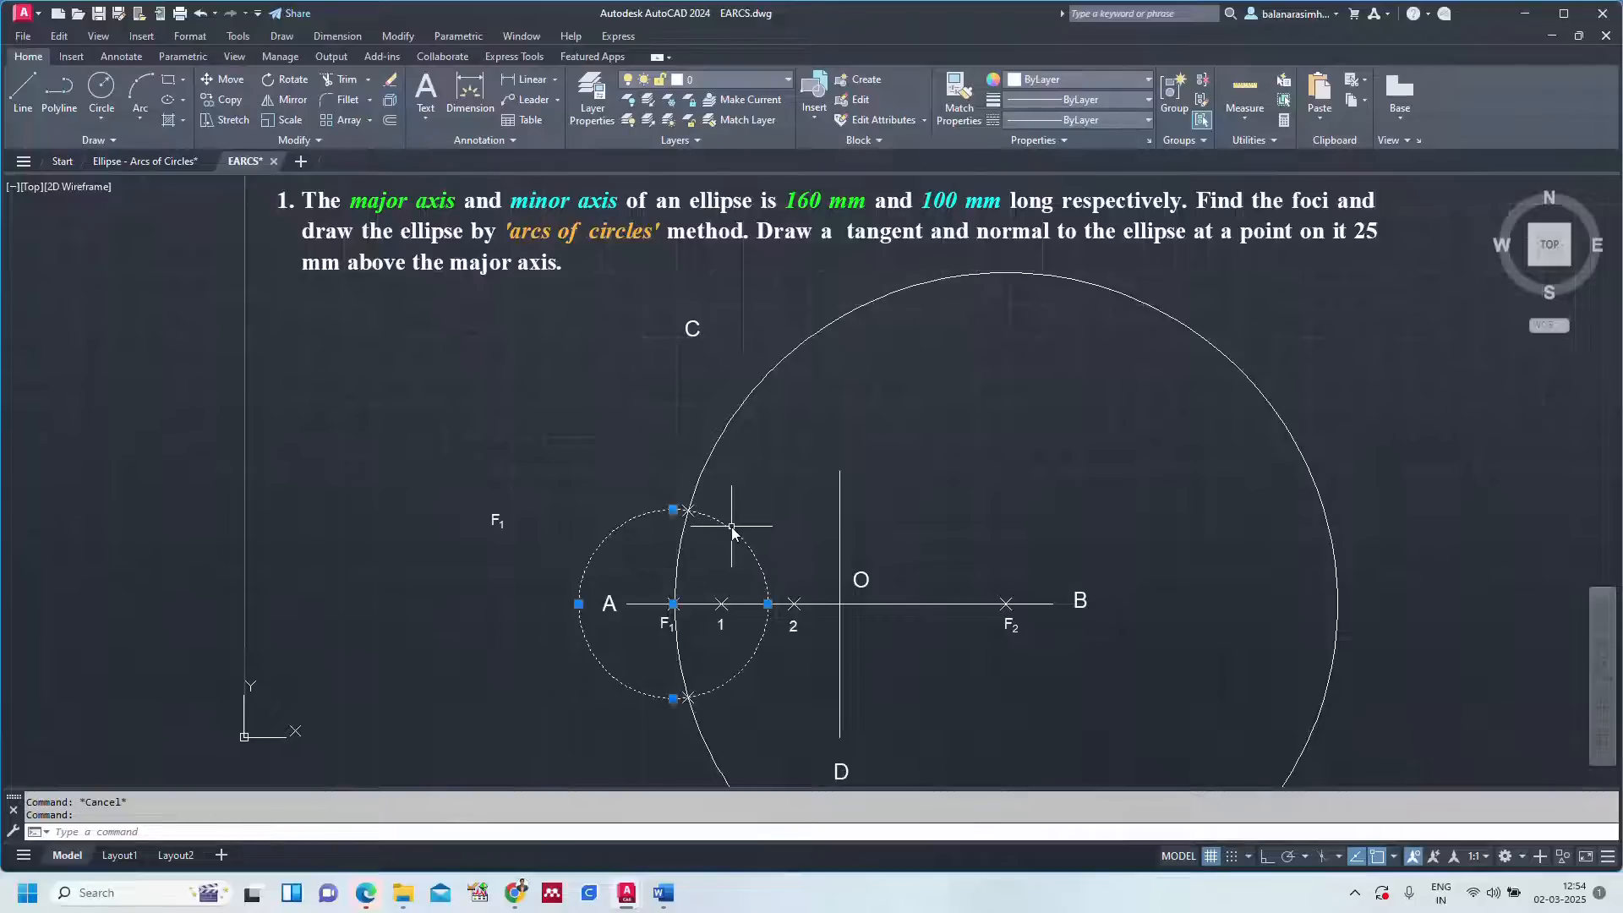
pyautogui.click(673, 604)
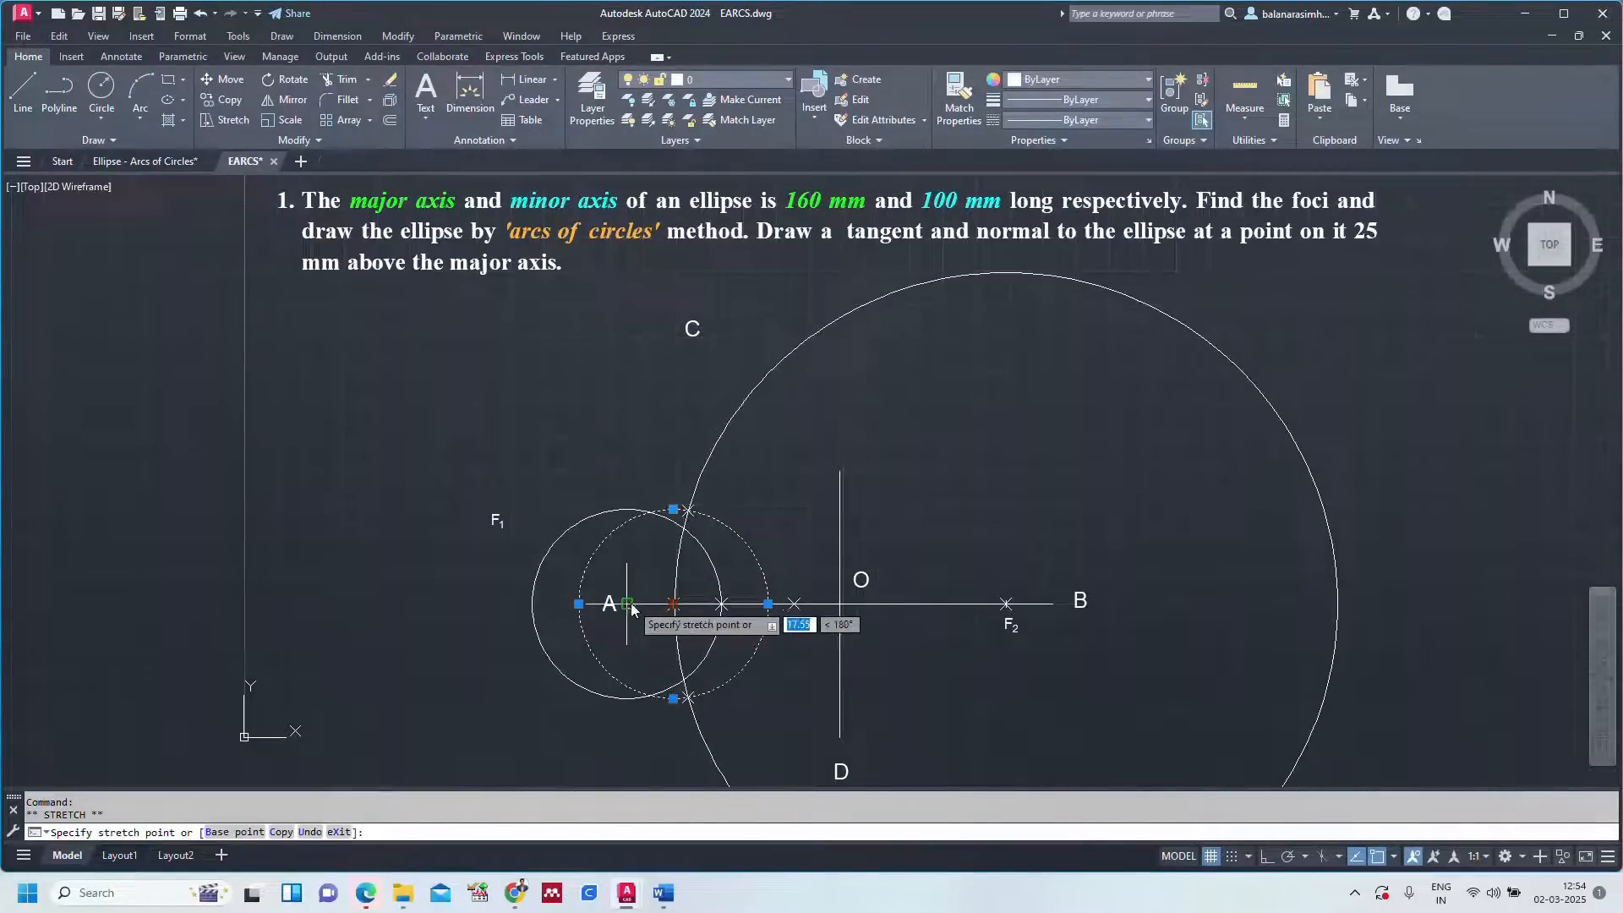
pyautogui.click(626, 604)
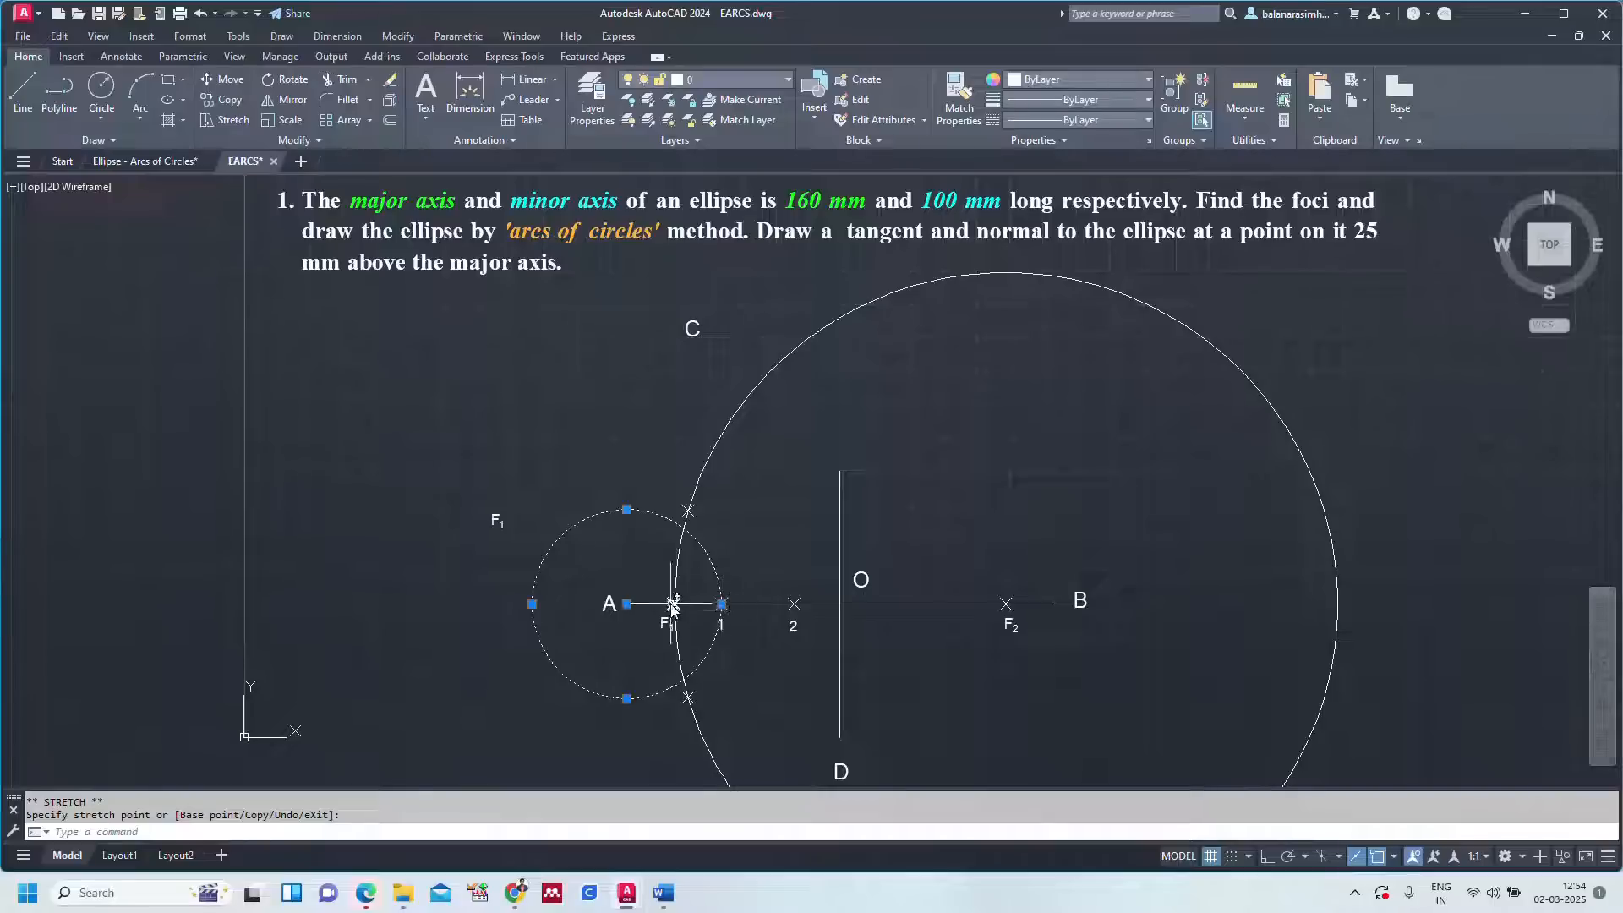
pyautogui.click(721, 603)
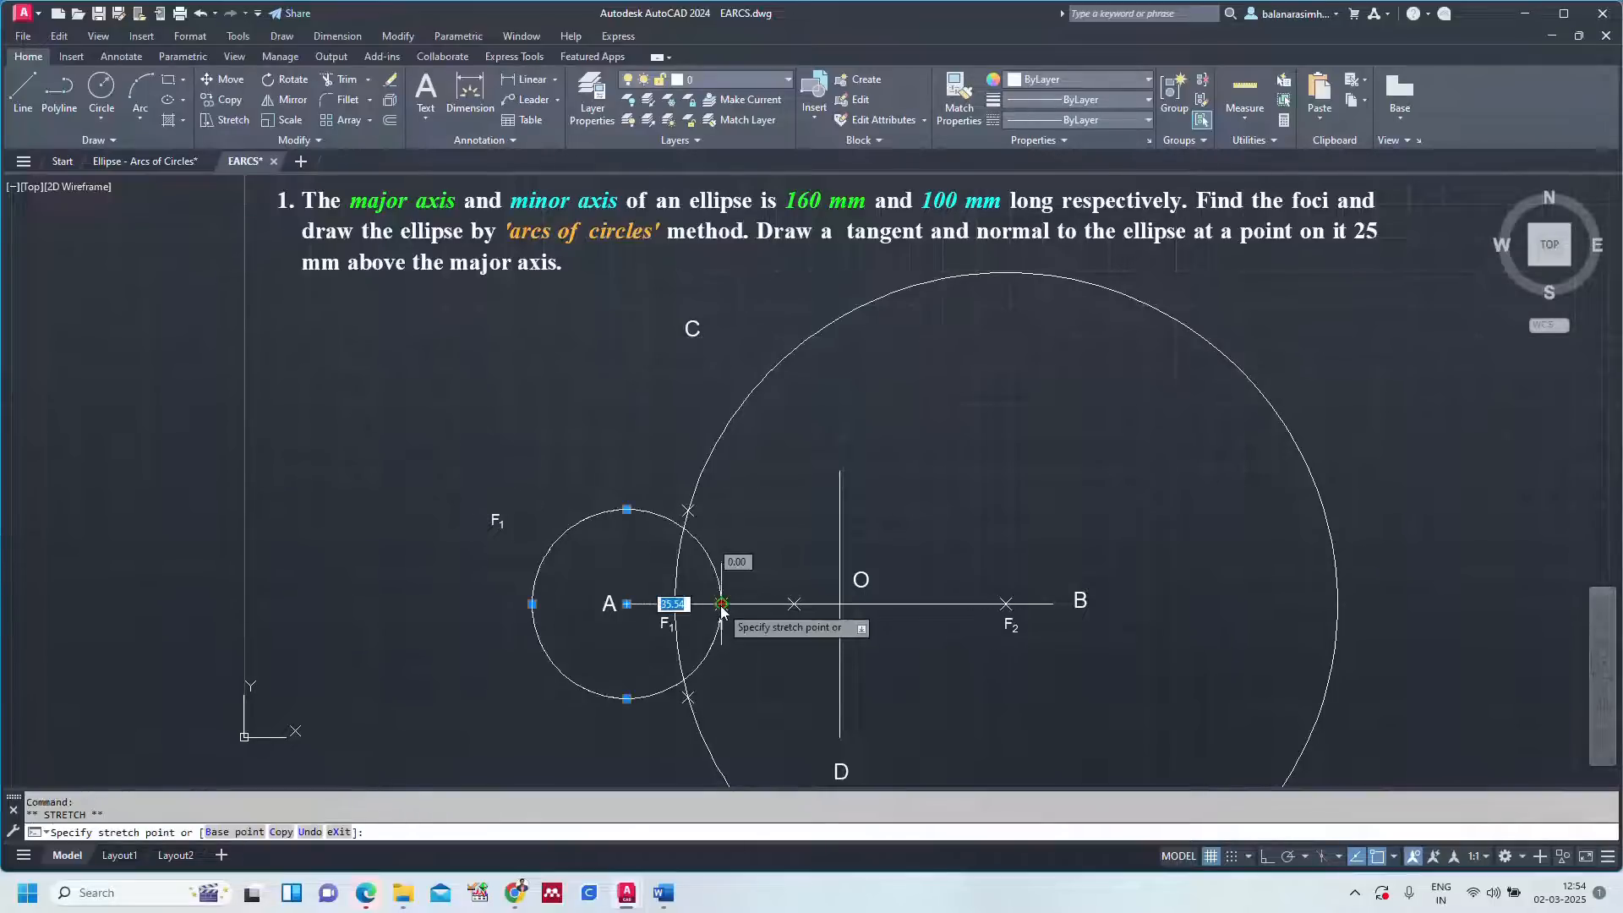
pyautogui.click(793, 603)
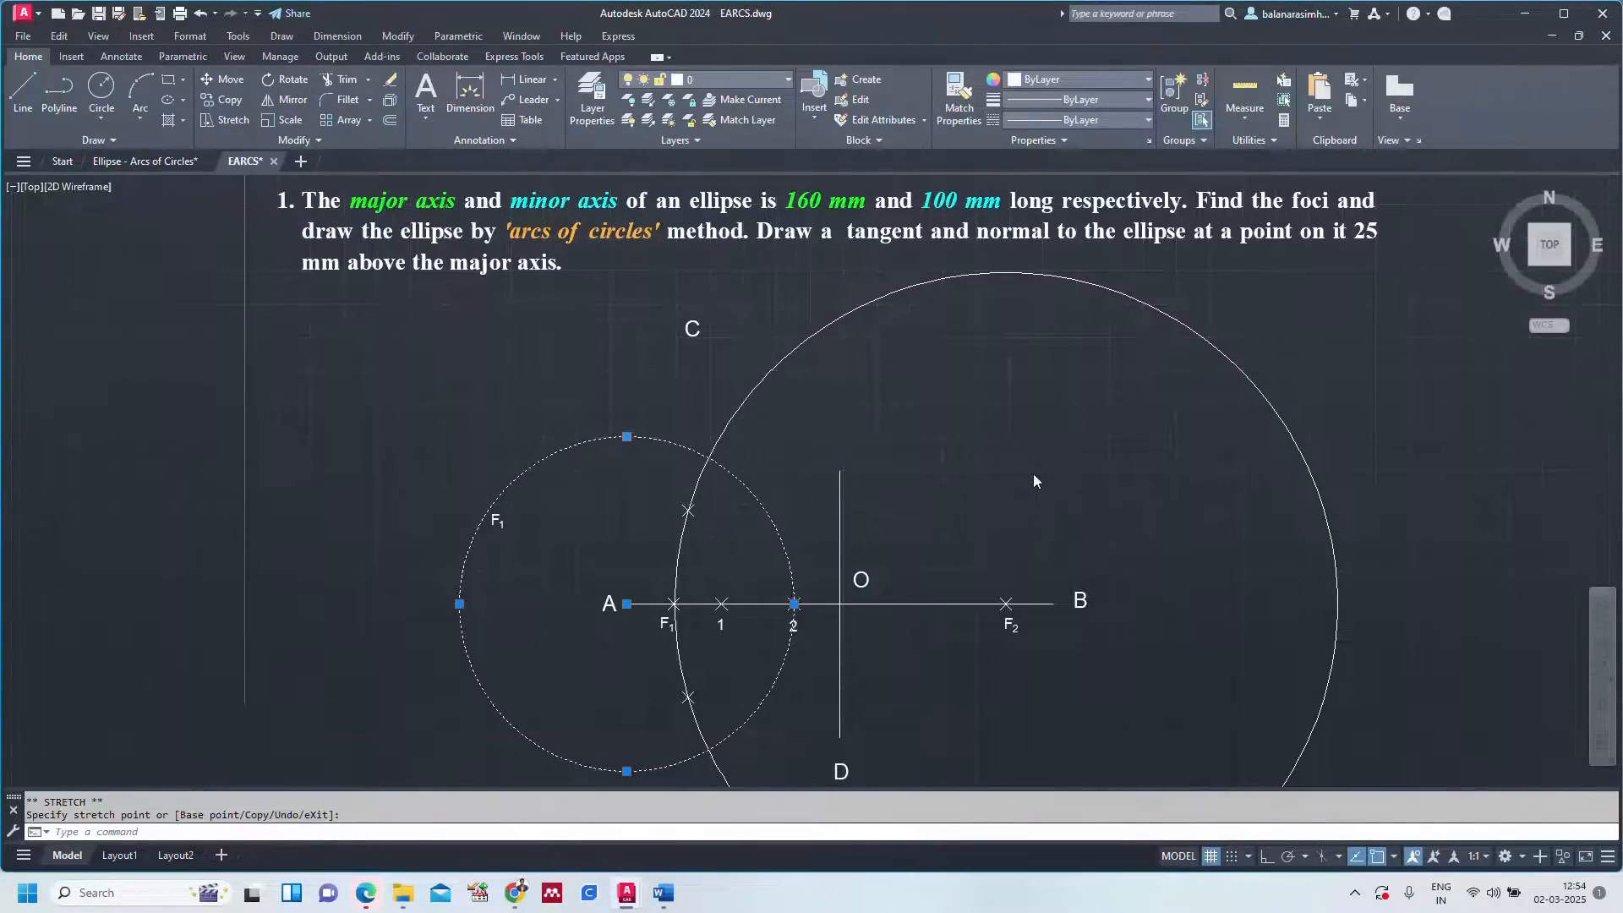
# Move the larger circle's centre from F2 back to B and reduce its radius to reach point 2.
pyautogui.scroll(-2, 1033, 480)
pyautogui.click(1133, 381)
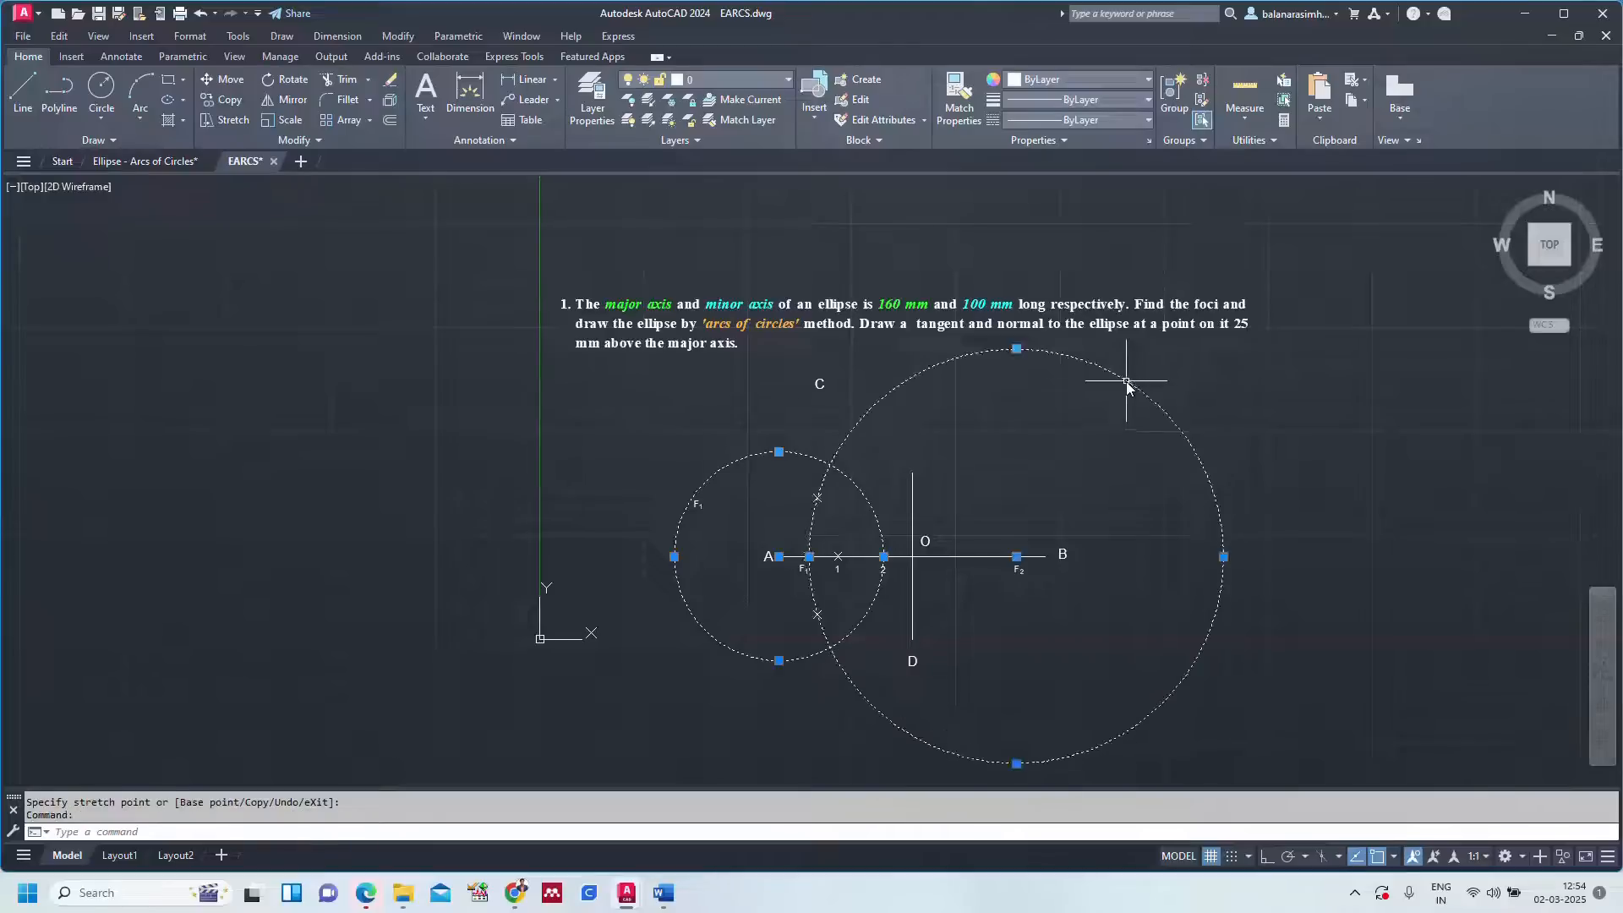
pyautogui.click(1017, 556)
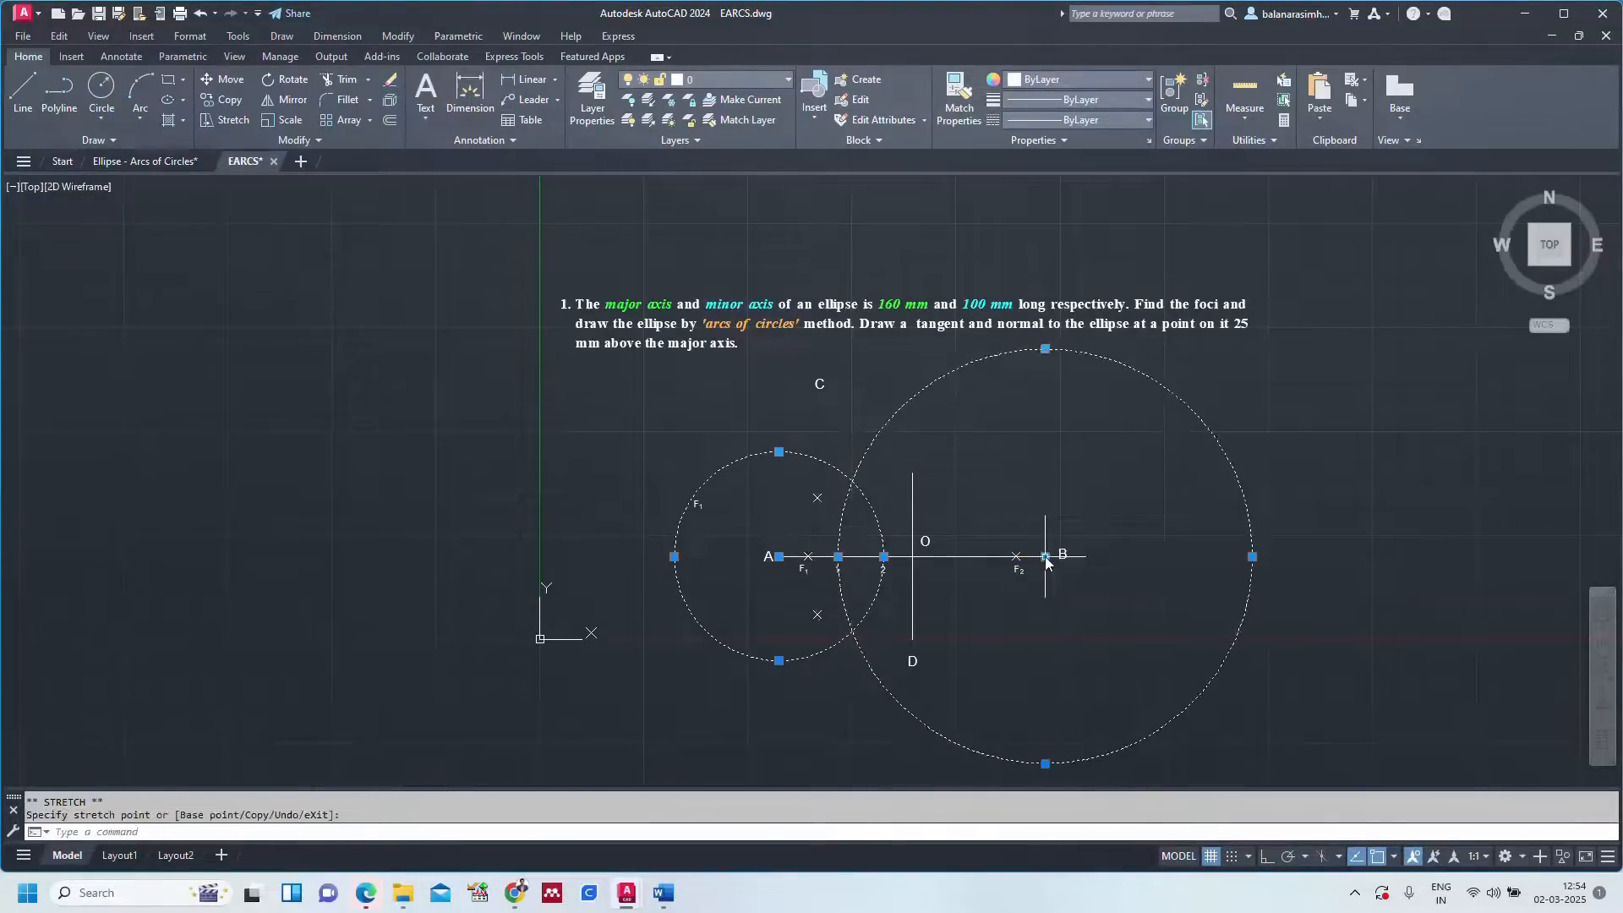
pyautogui.click(1046, 556)
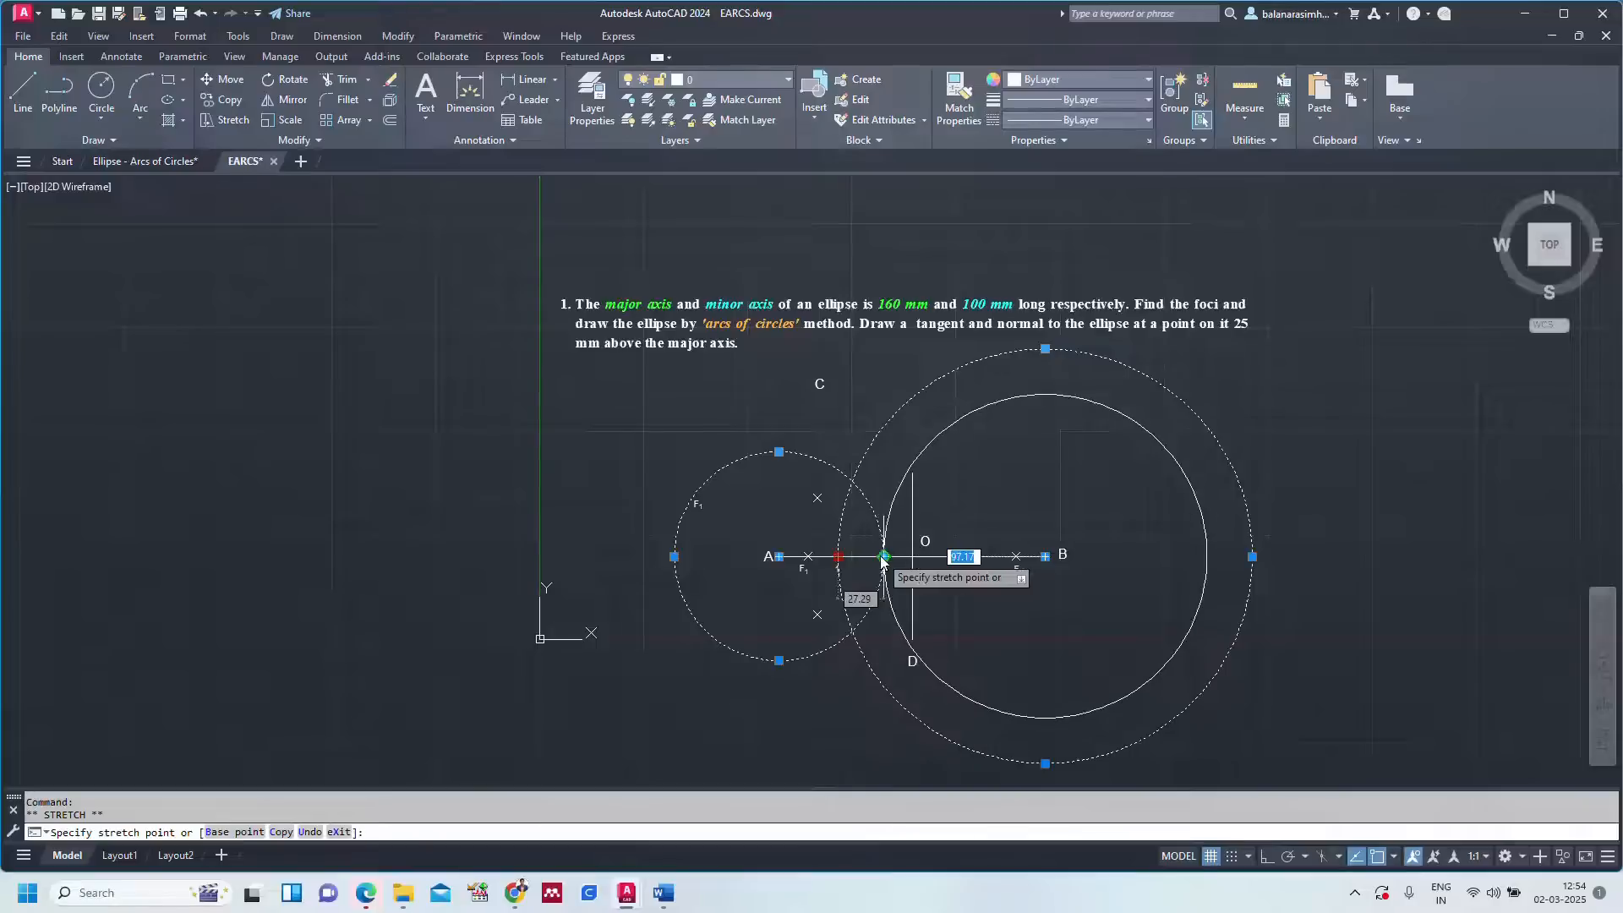
pyautogui.press('Escape')
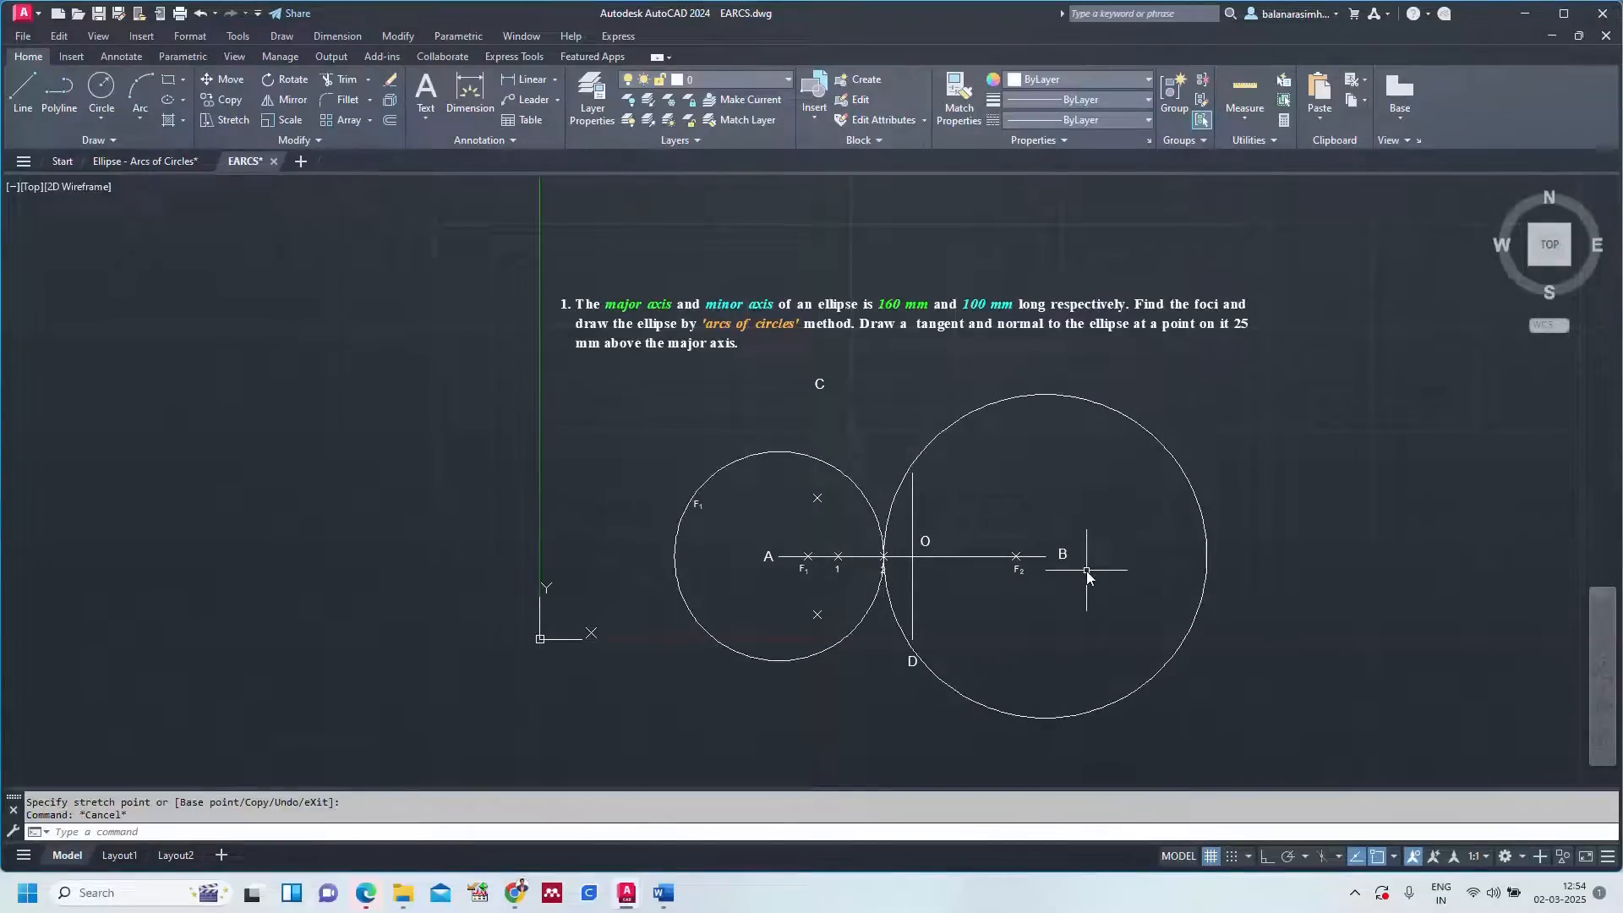
# Move the A2-radius circle's centre to focus F1 and the B2-radius circle's centre to focus F2.
pyautogui.click(814, 454)
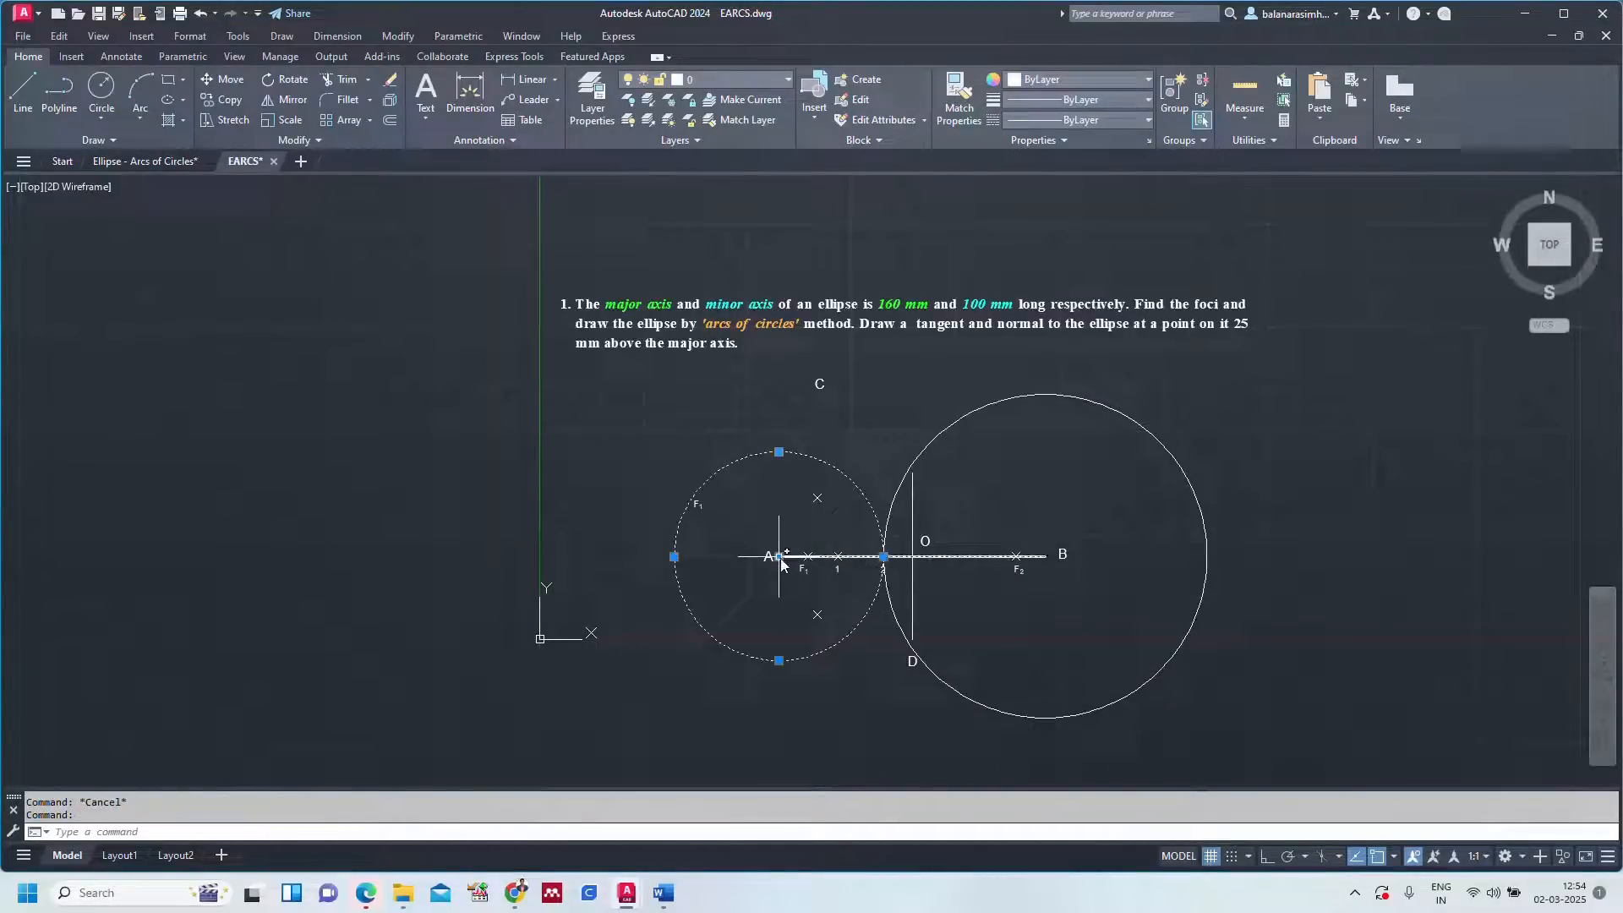
pyautogui.click(779, 556)
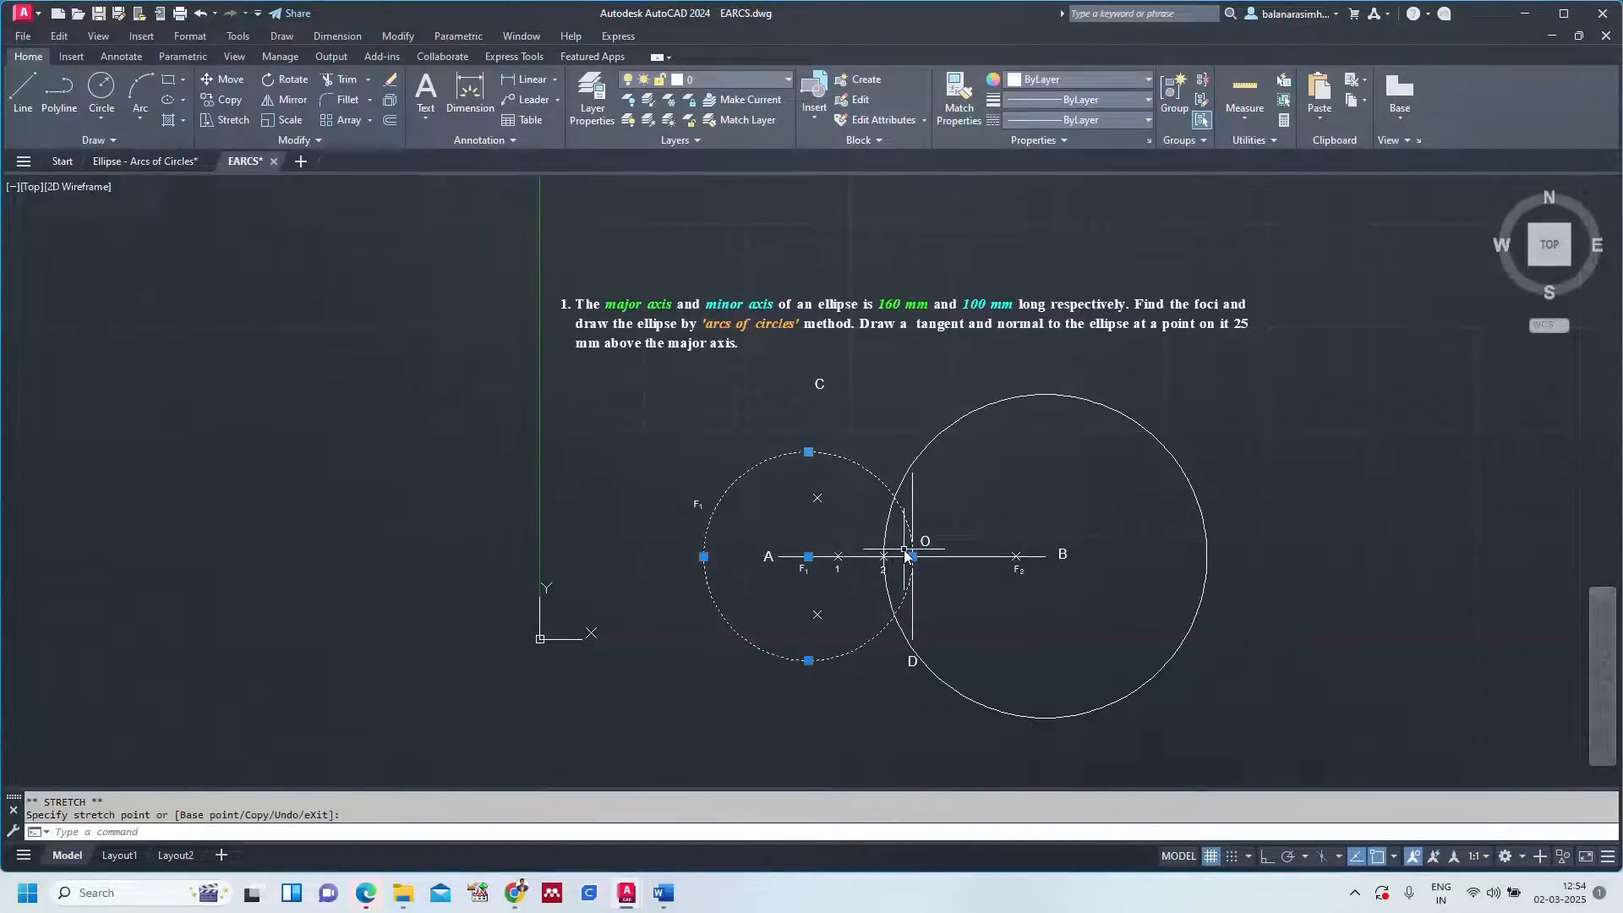
pyautogui.press('Escape')
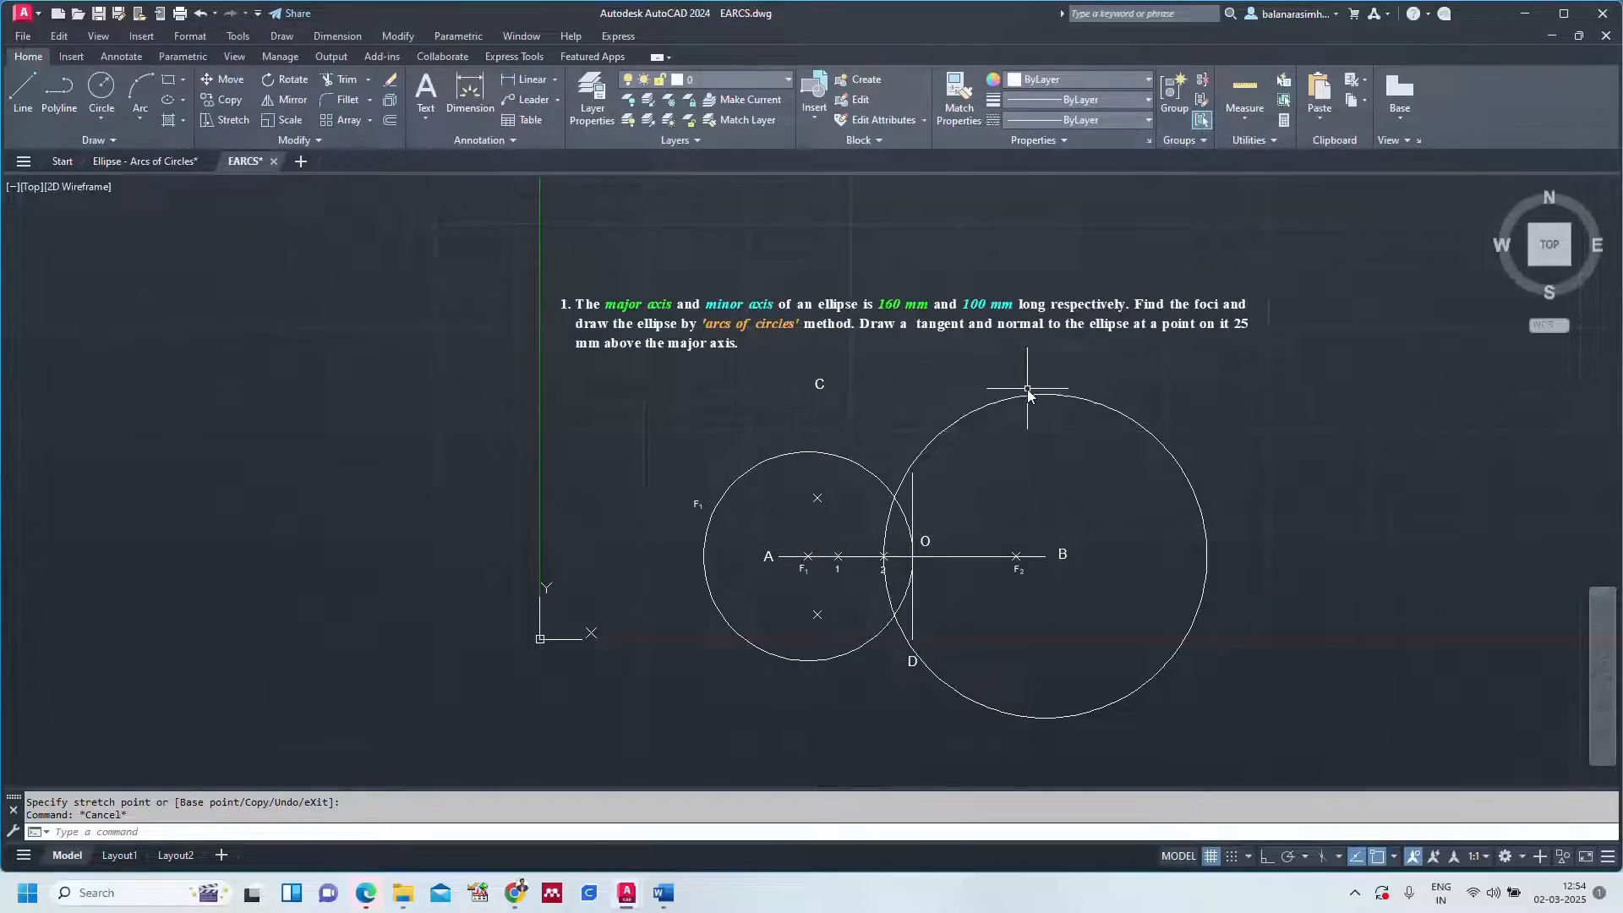
pyautogui.click(1028, 394)
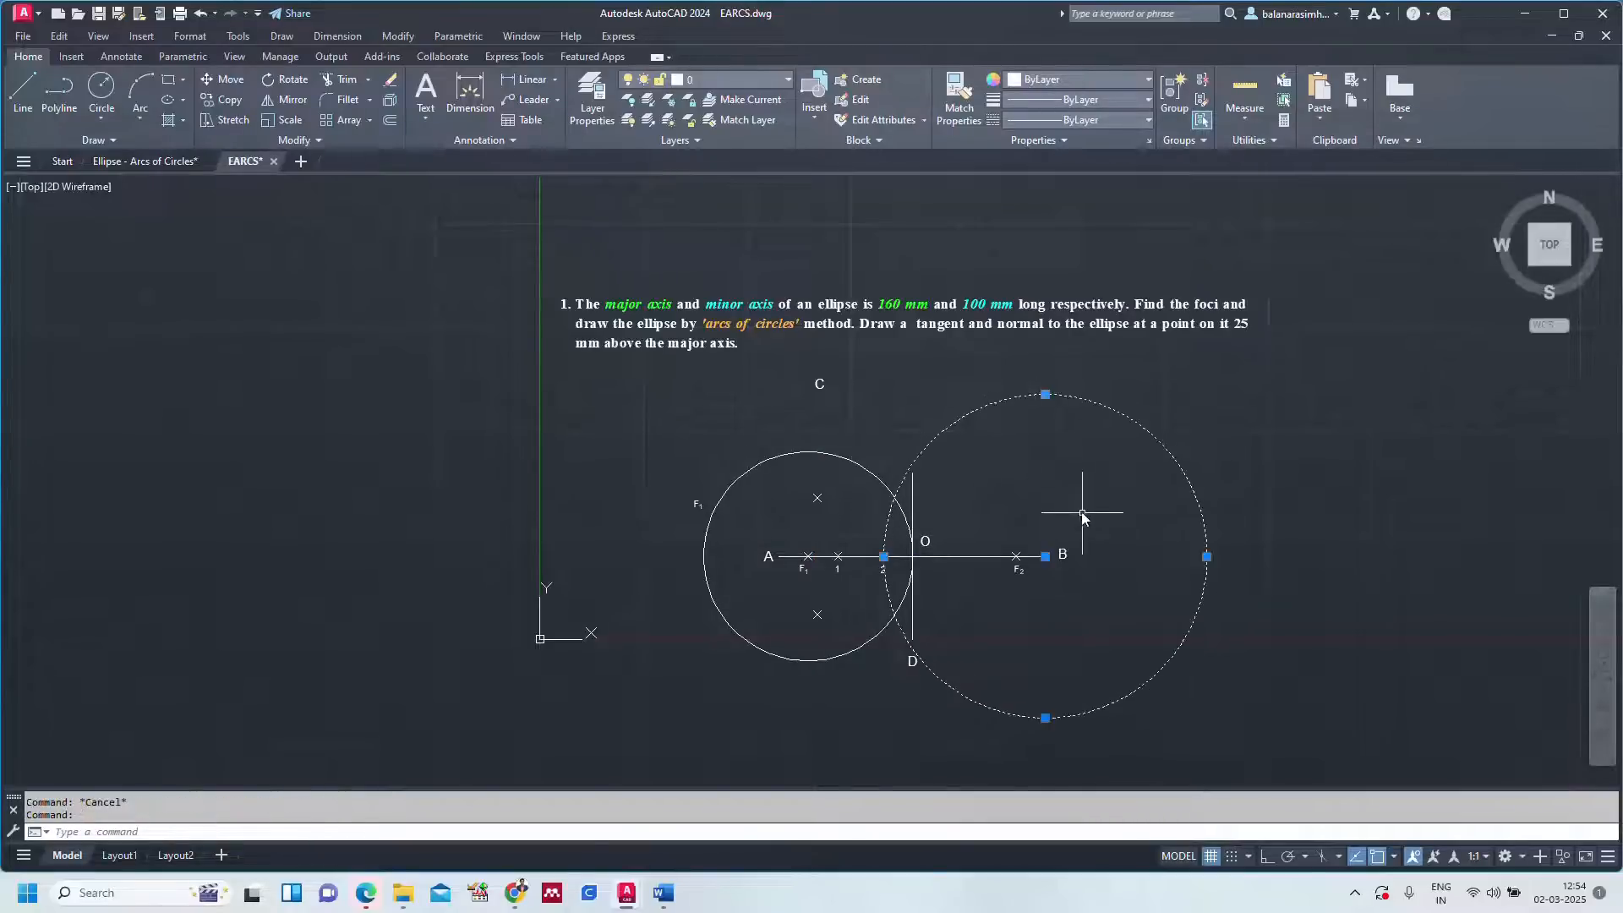
pyautogui.click(1046, 562)
pyautogui.click(1046, 556)
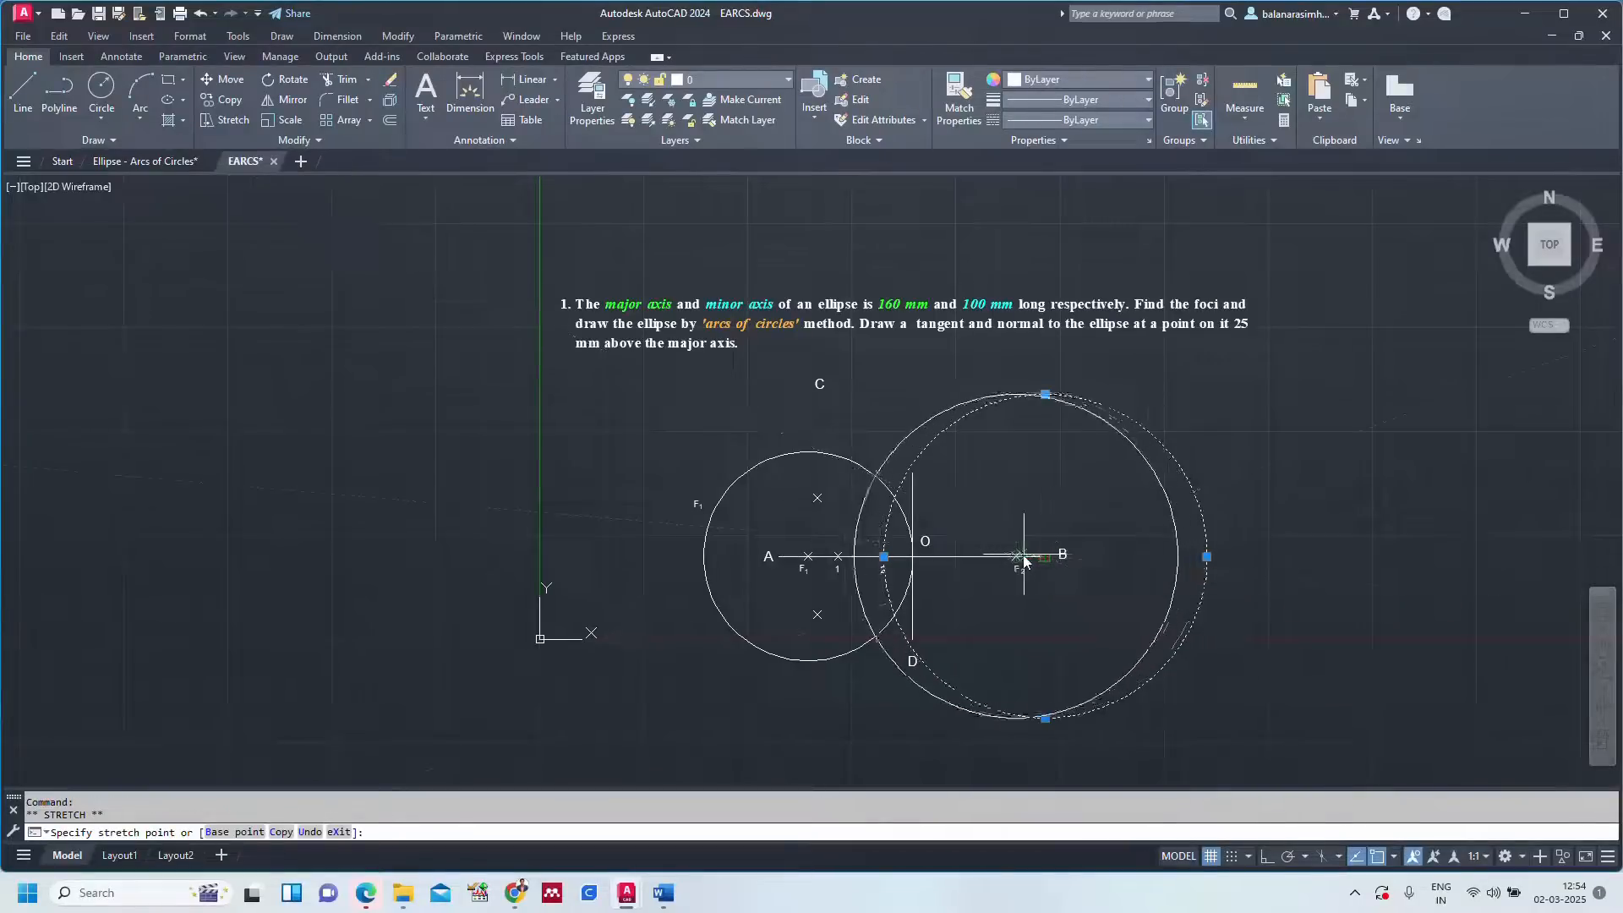
pyautogui.click(1016, 556)
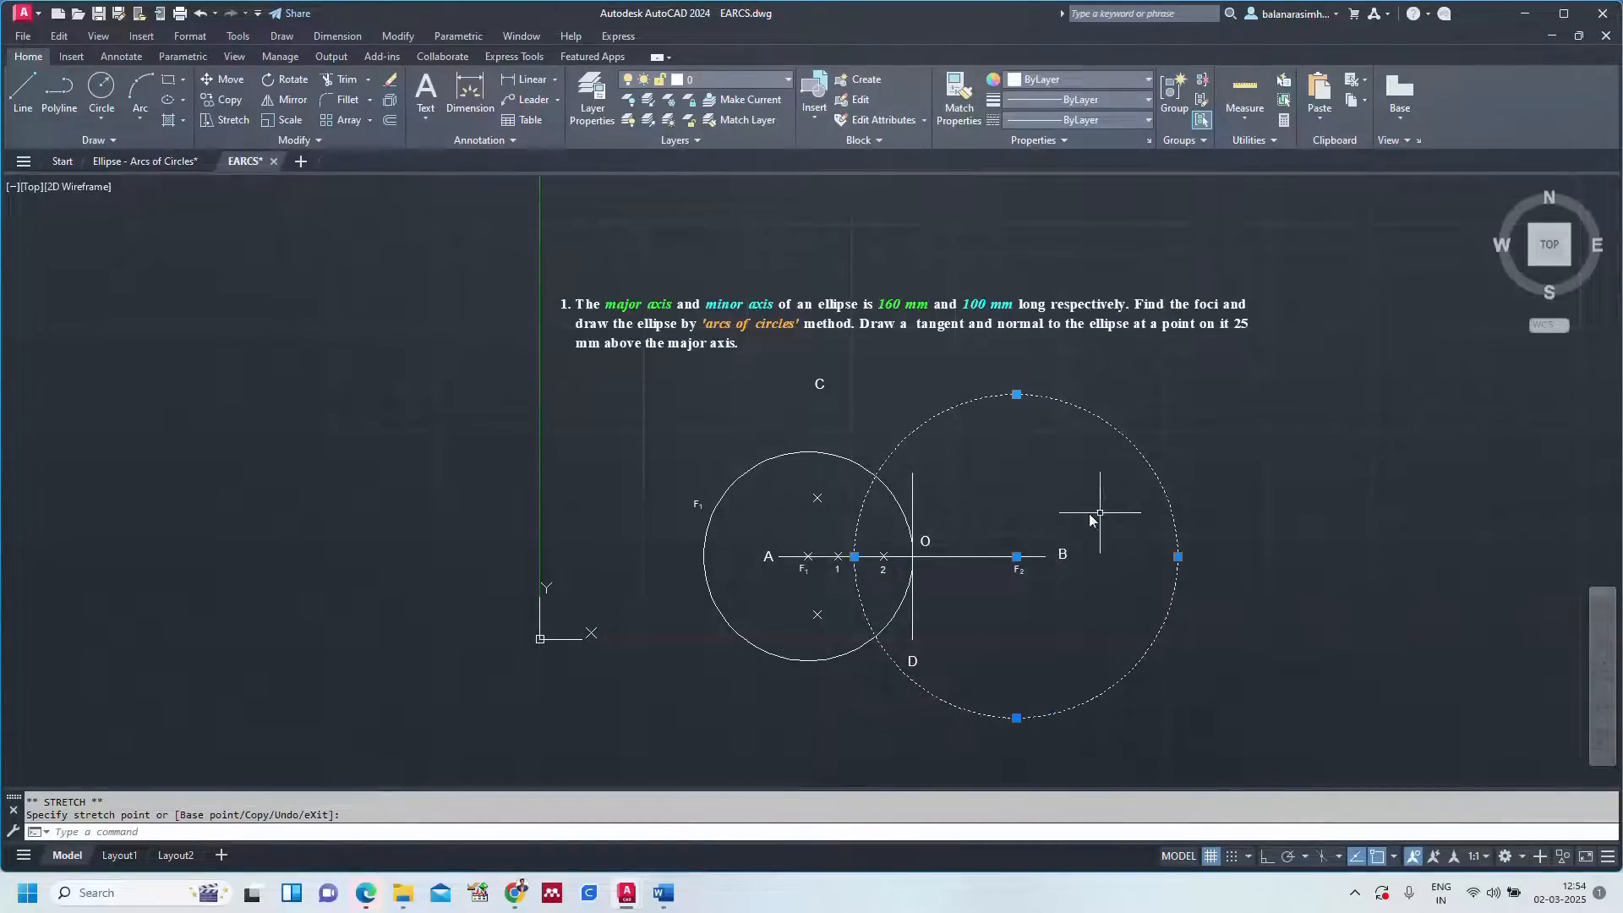
pyautogui.scroll(2, 1090, 507)
pyautogui.press('Escape')
# Mark points at both intersections of the A2- and B2-radius circles, above and below the major axis.
pyautogui.write('p')
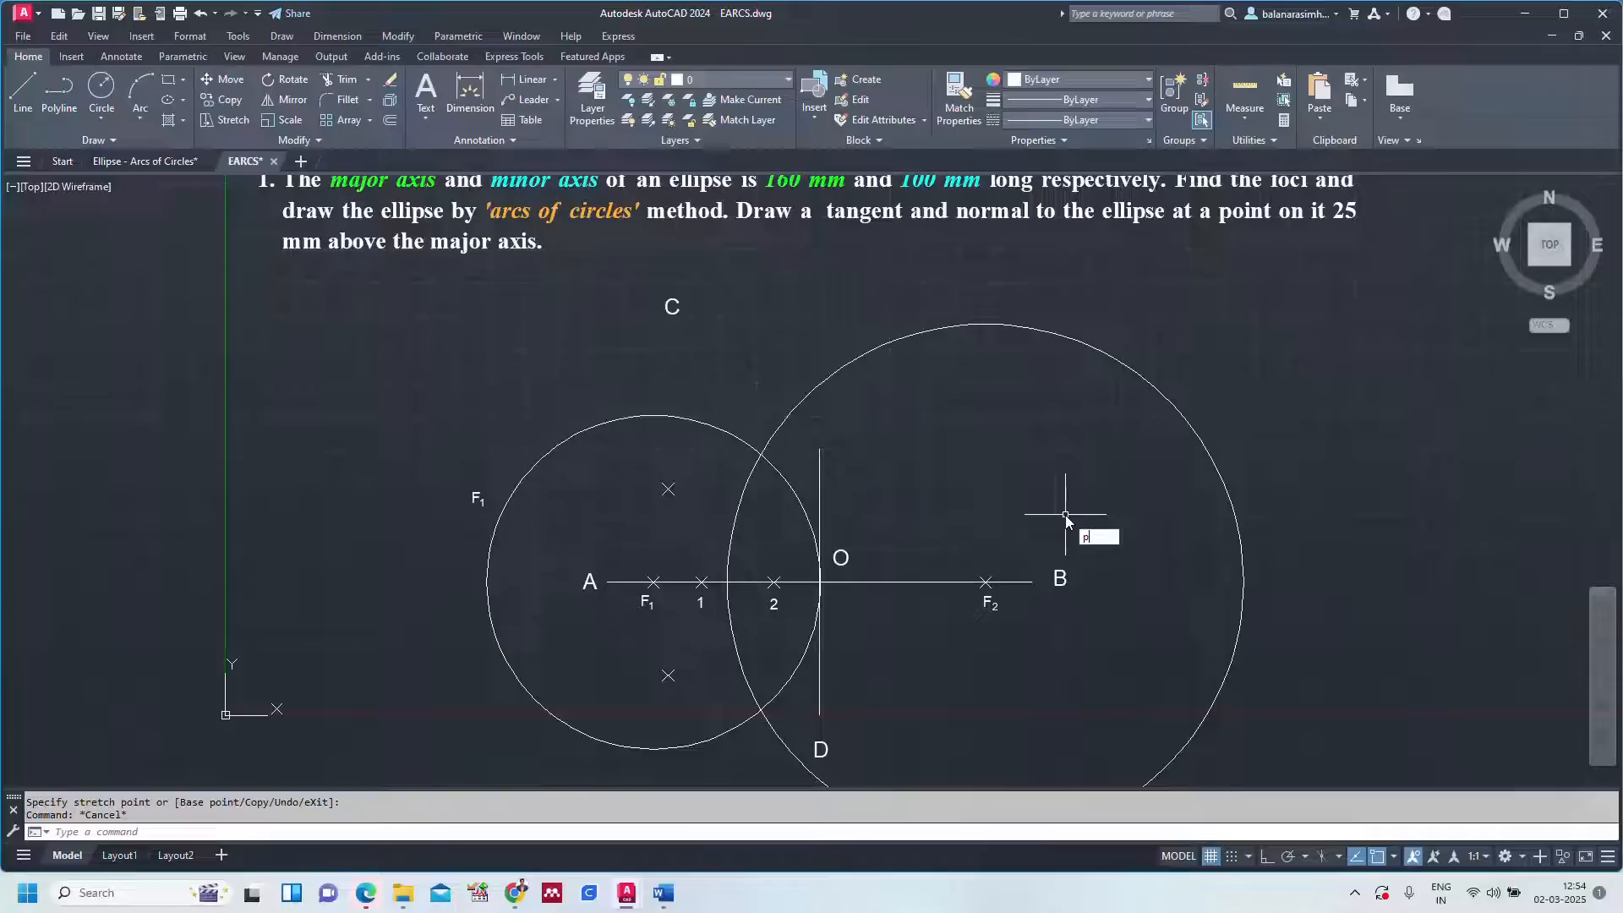
pyautogui.write('o')
pyautogui.press('Return')
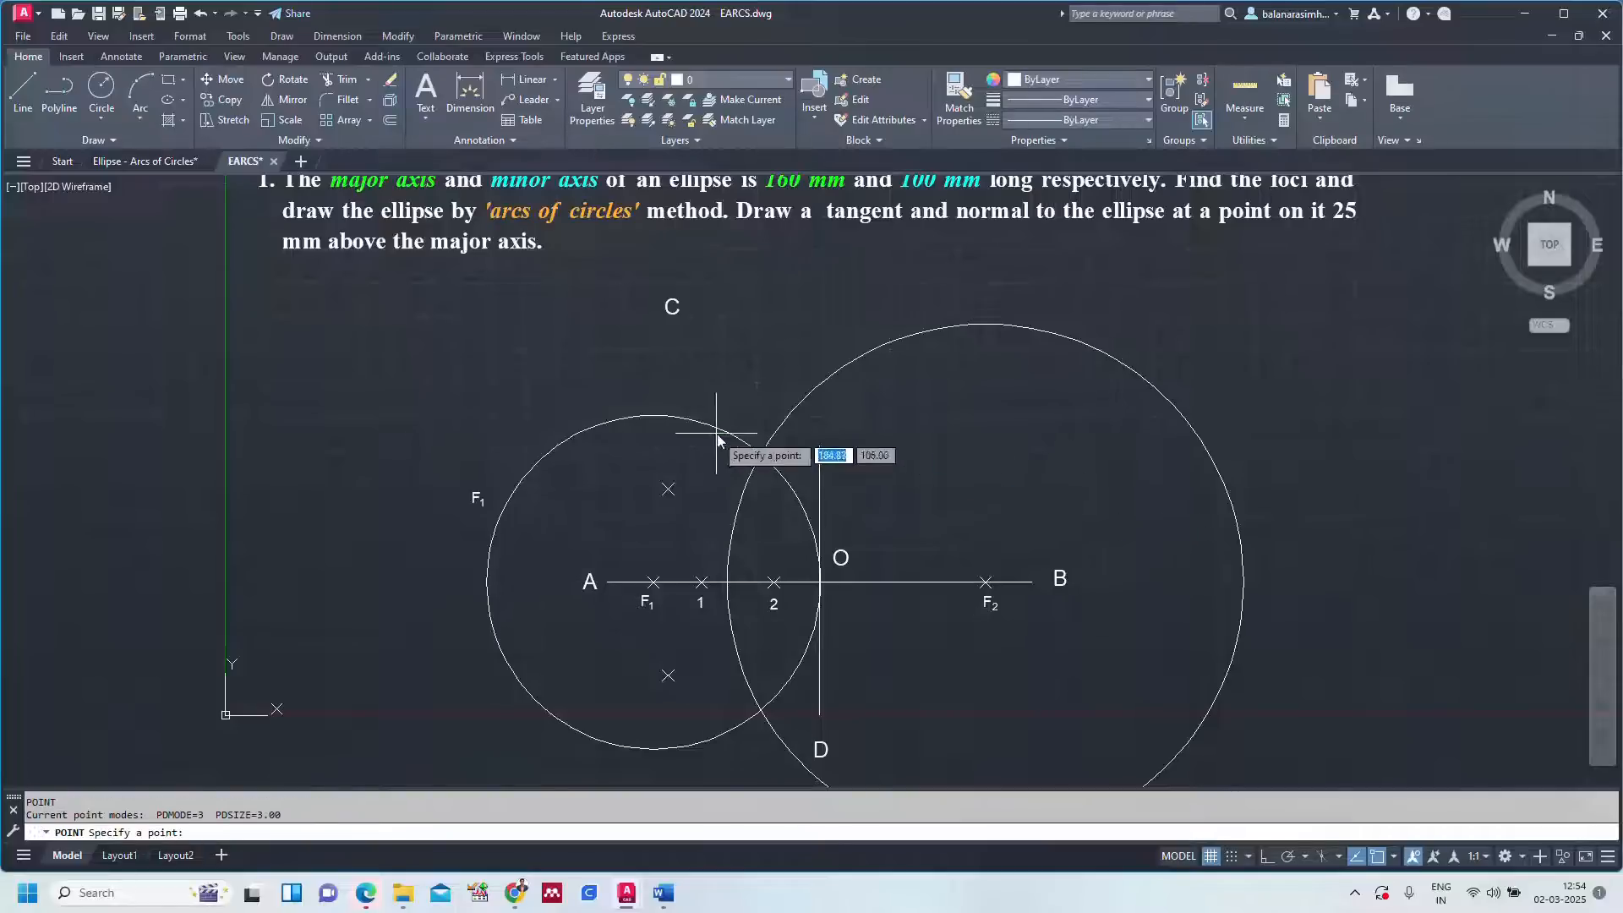
pyautogui.click(763, 456)
pyautogui.press('Return')
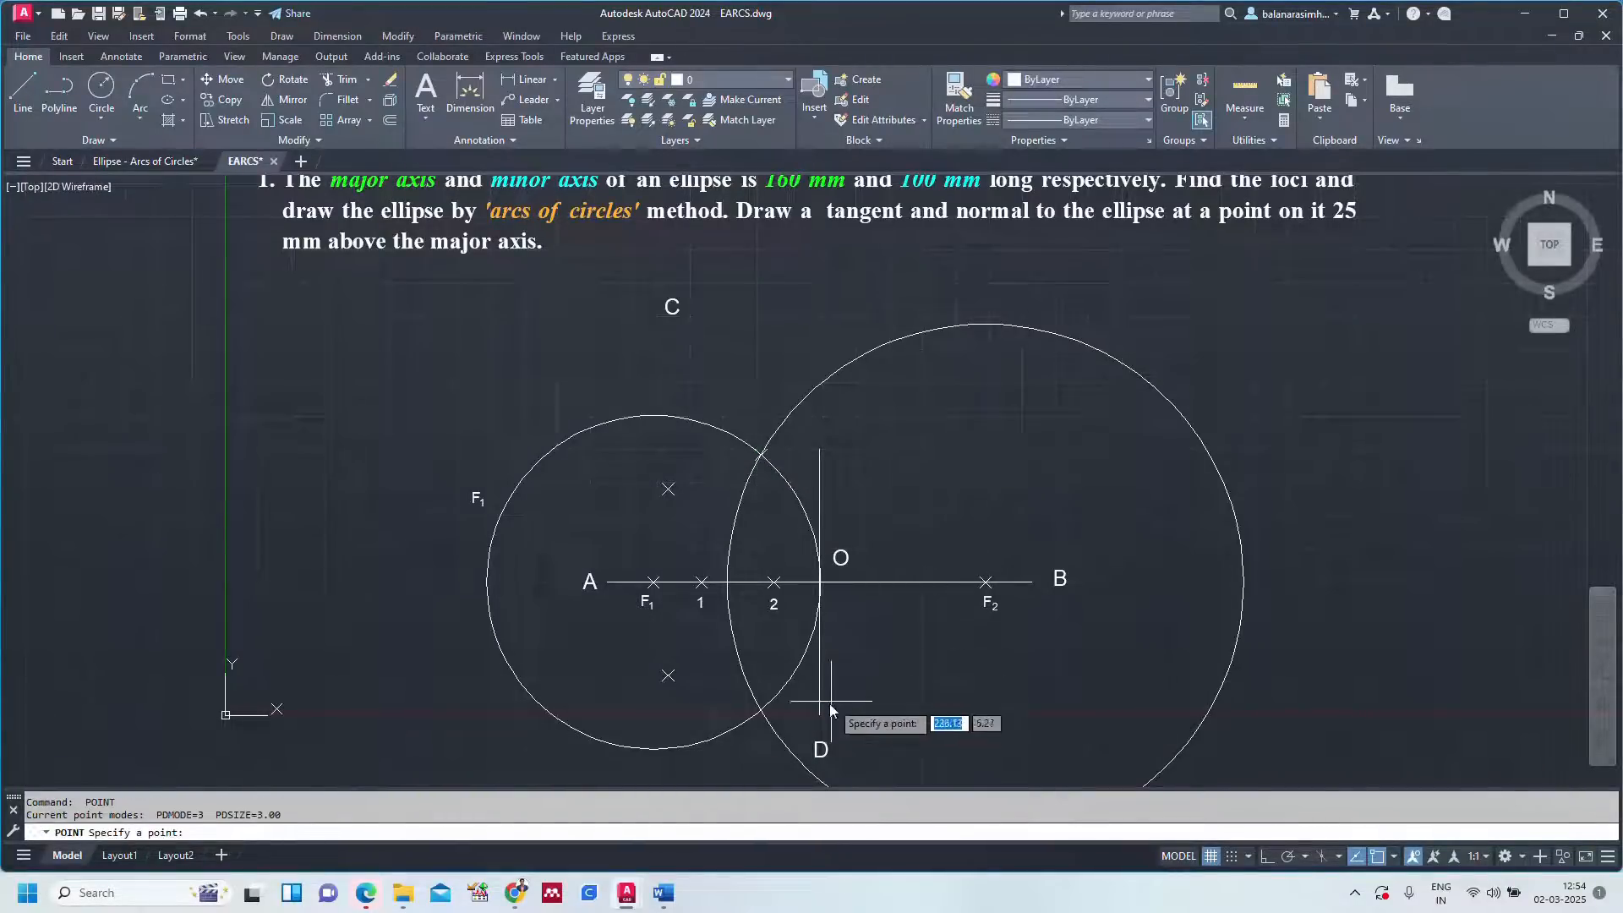
pyautogui.click(761, 709)
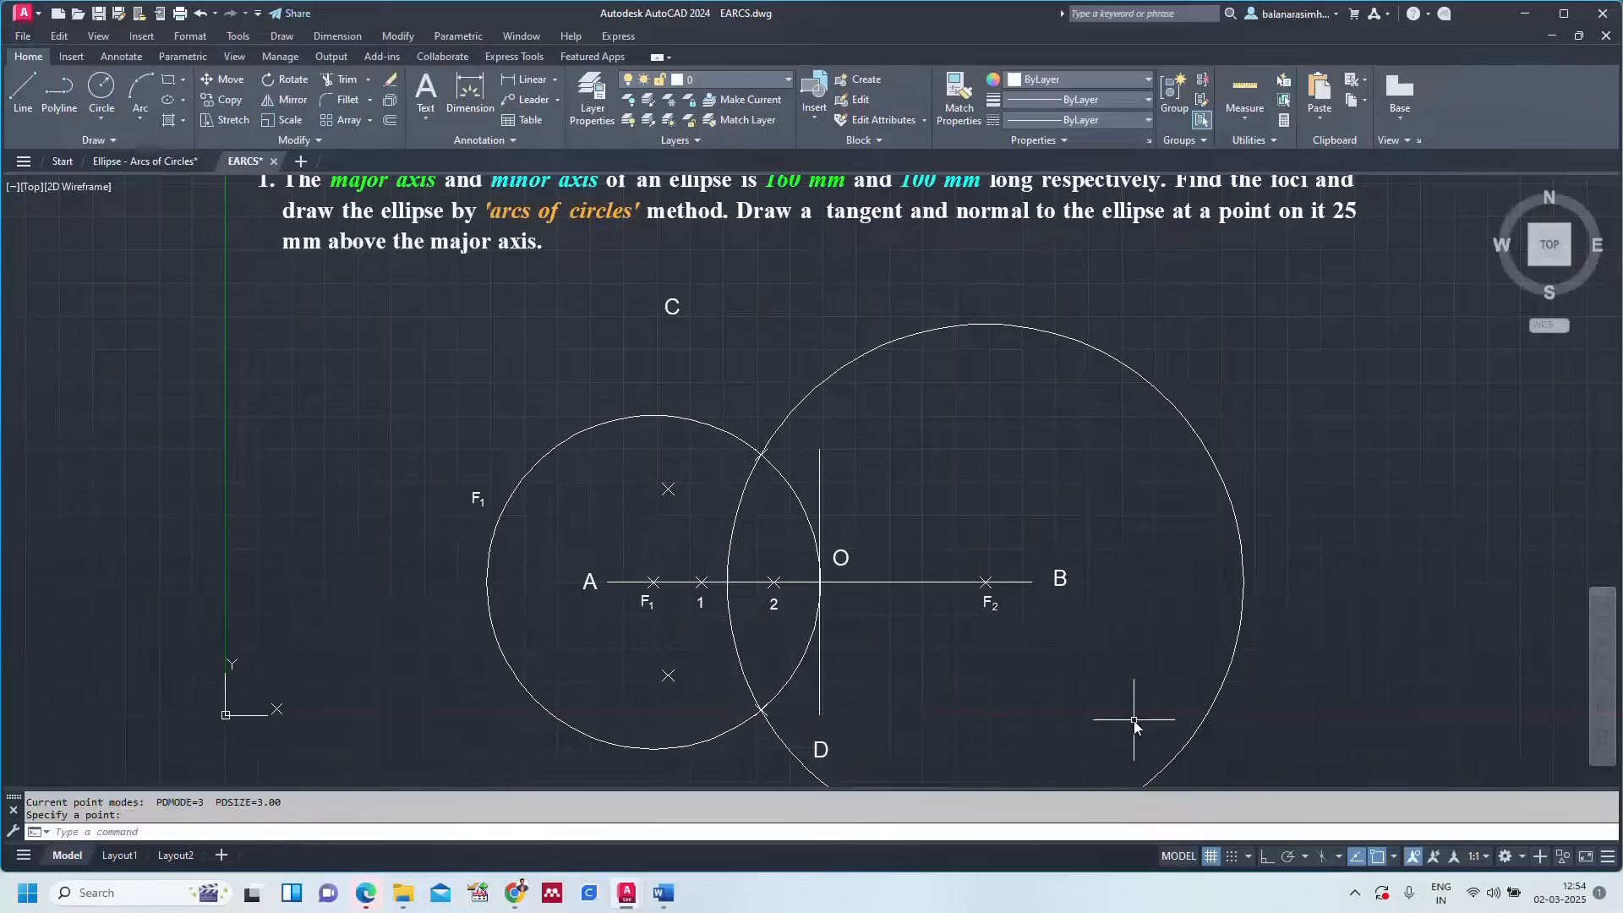
pyautogui.press('Escape')
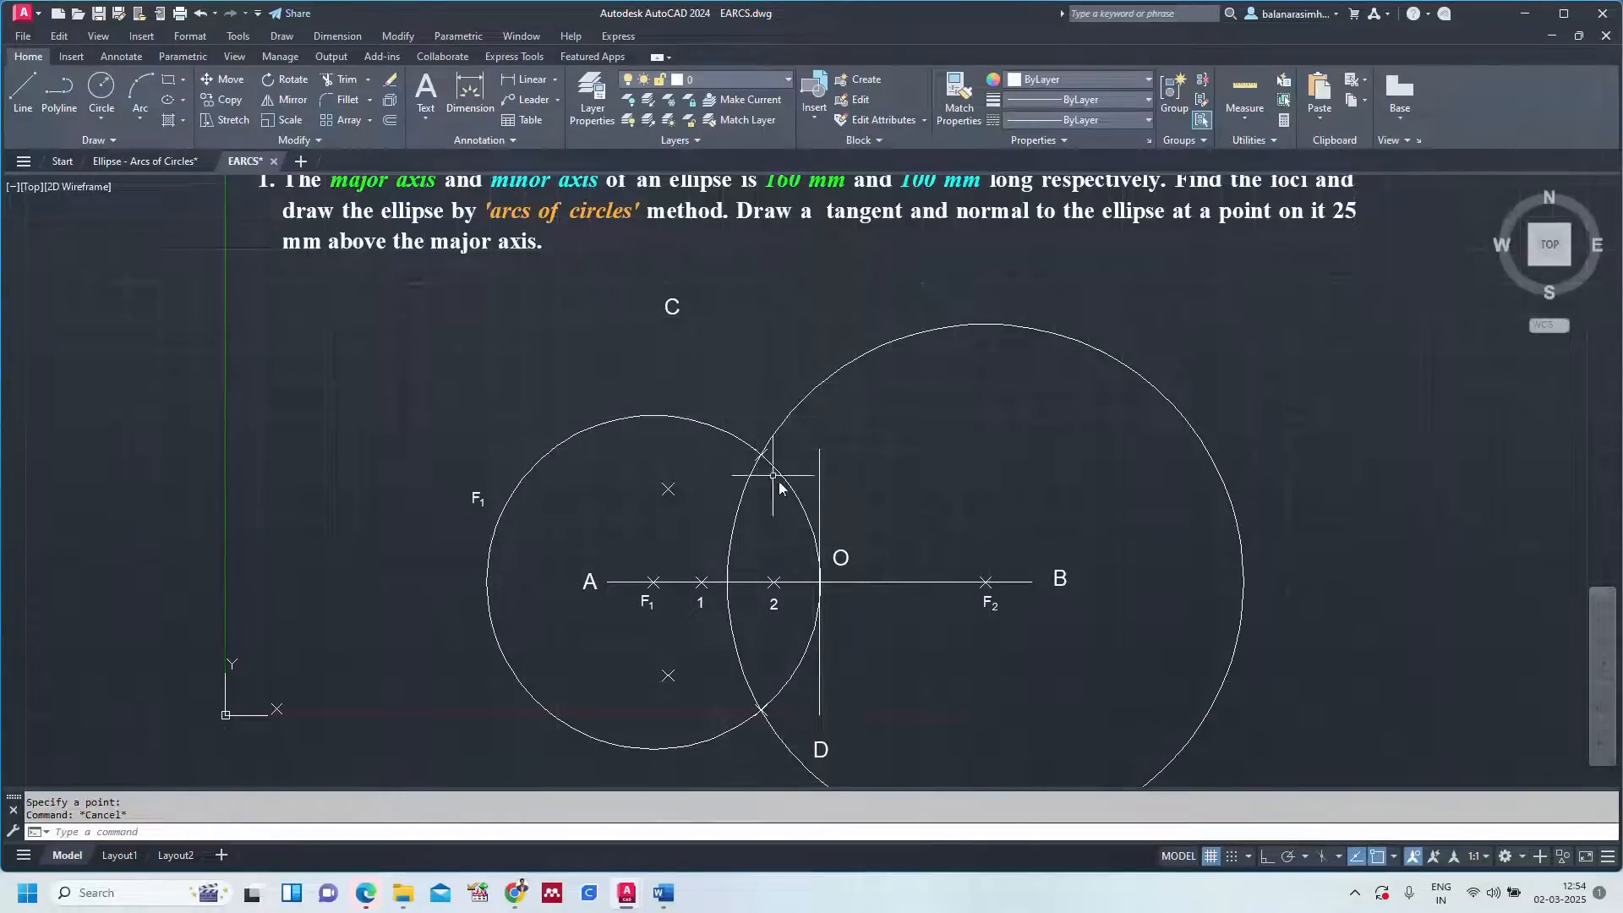
# Move the smaller circle's centre from F1 back to A and enlarge its radius to reach centre O.
pyautogui.click(748, 446)
pyautogui.click(654, 582)
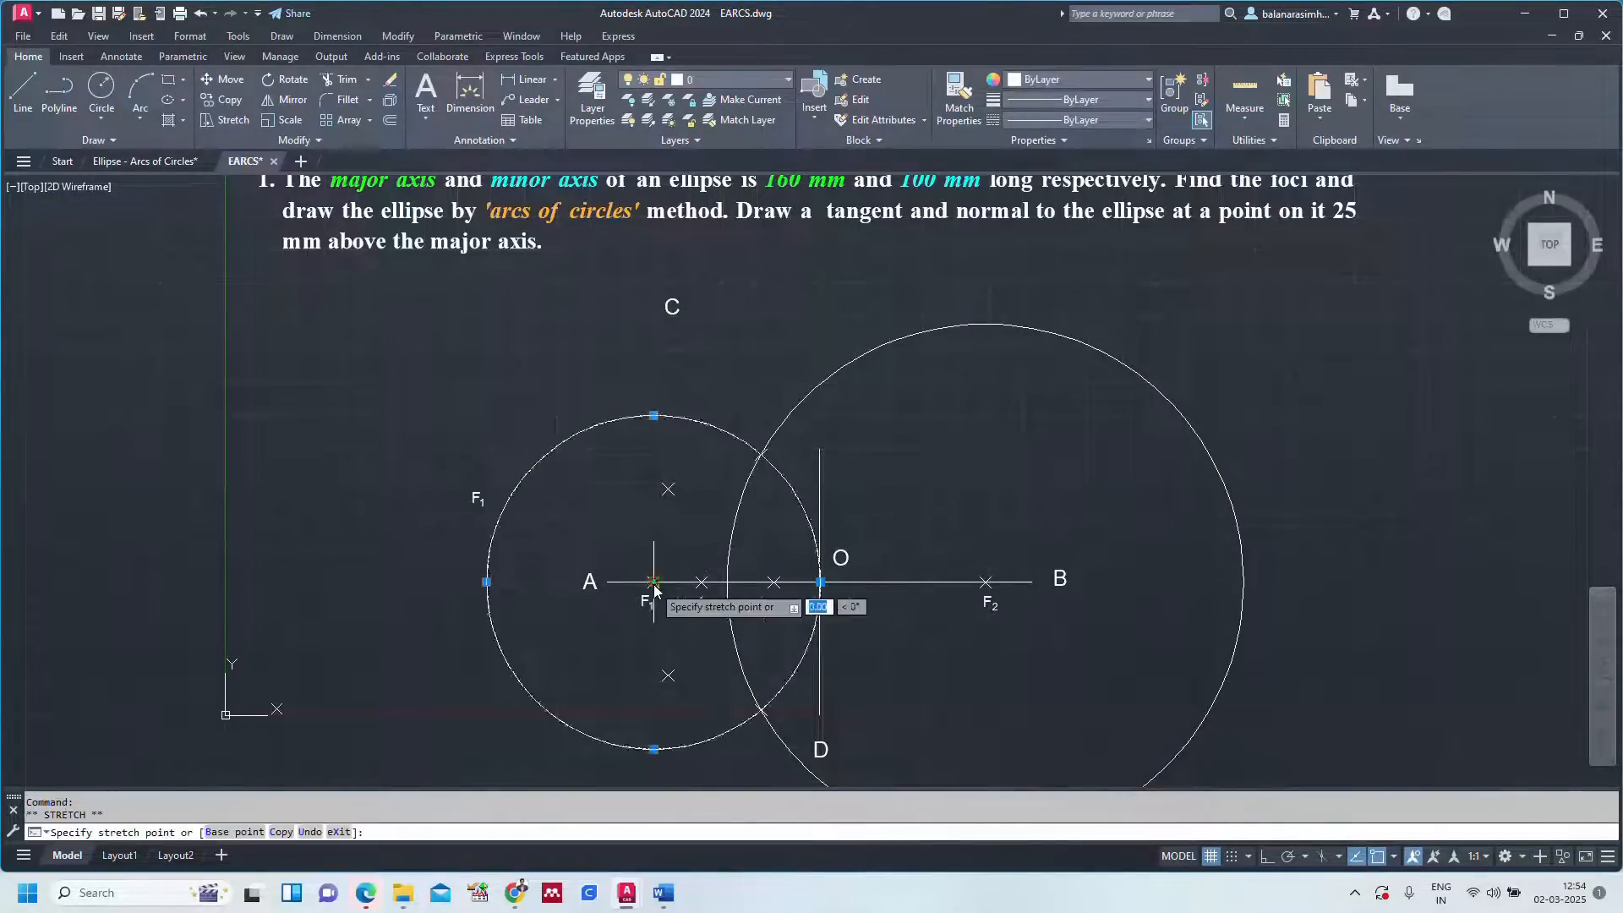
pyautogui.click(613, 581)
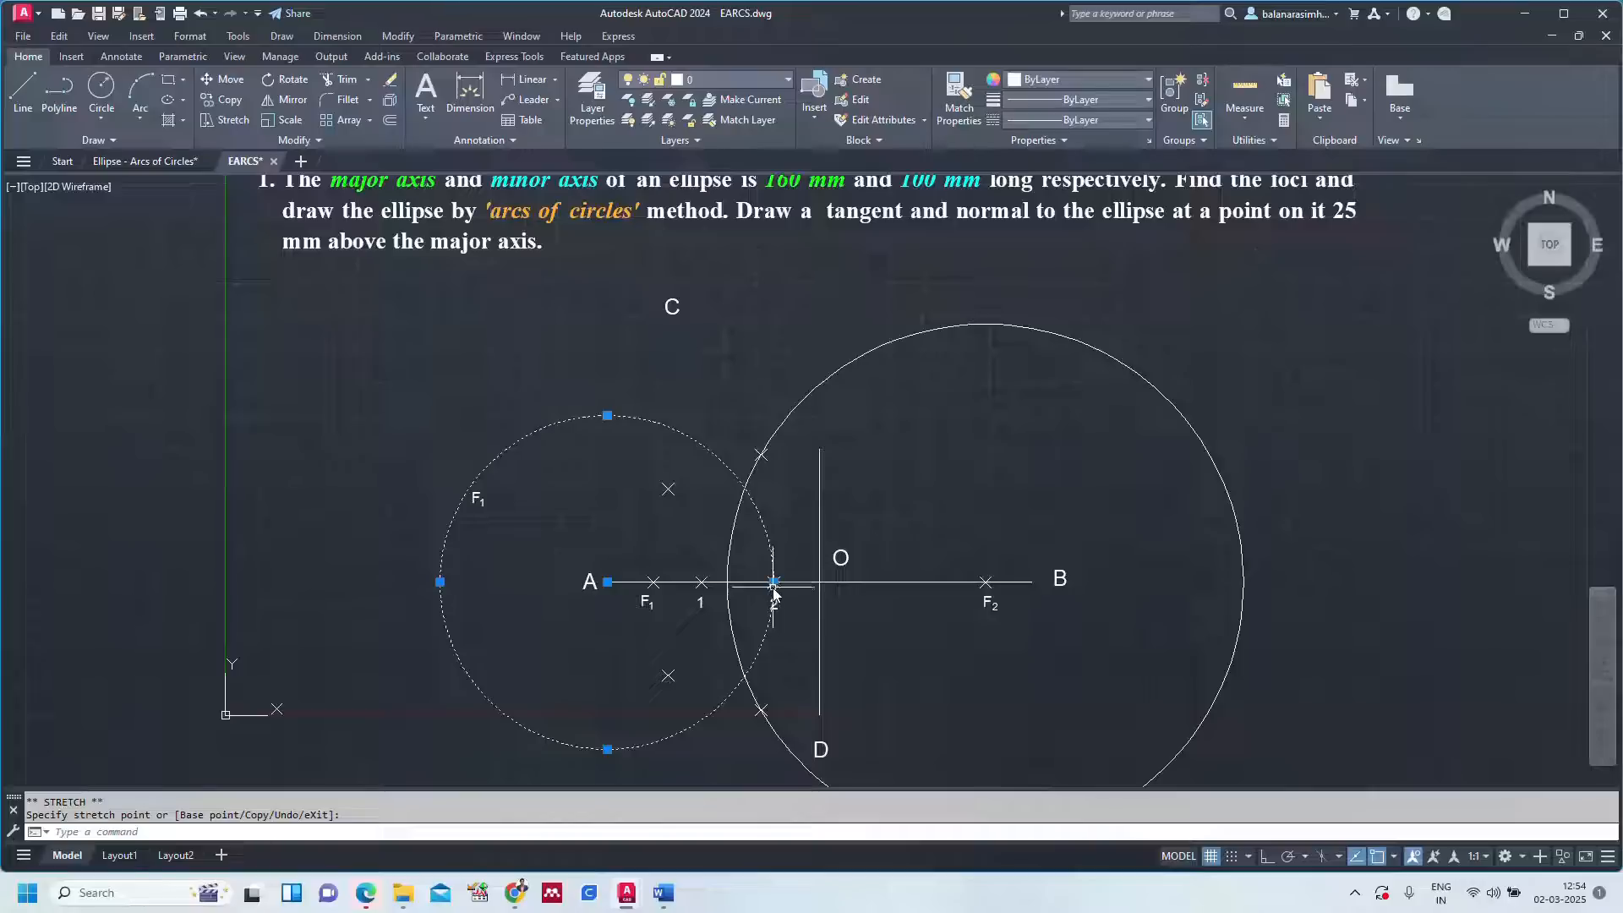
pyautogui.click(819, 582)
pyautogui.press('Escape')
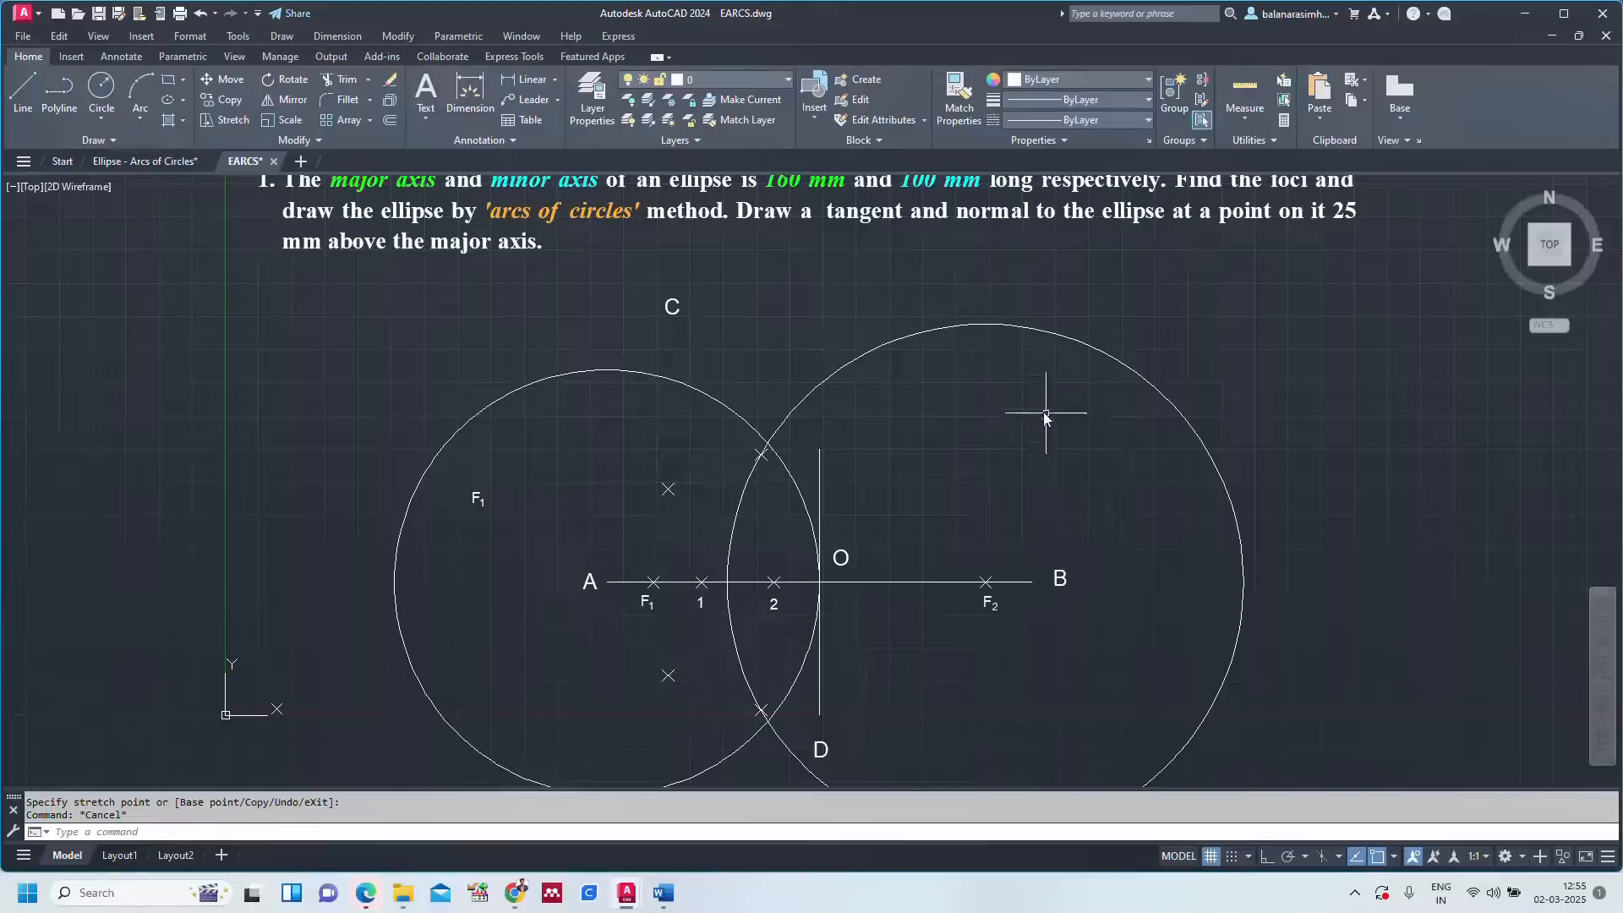
# Move the larger circle's centre from F2 back to B and reduce its radius to reach centre O.
pyautogui.click(987, 324)
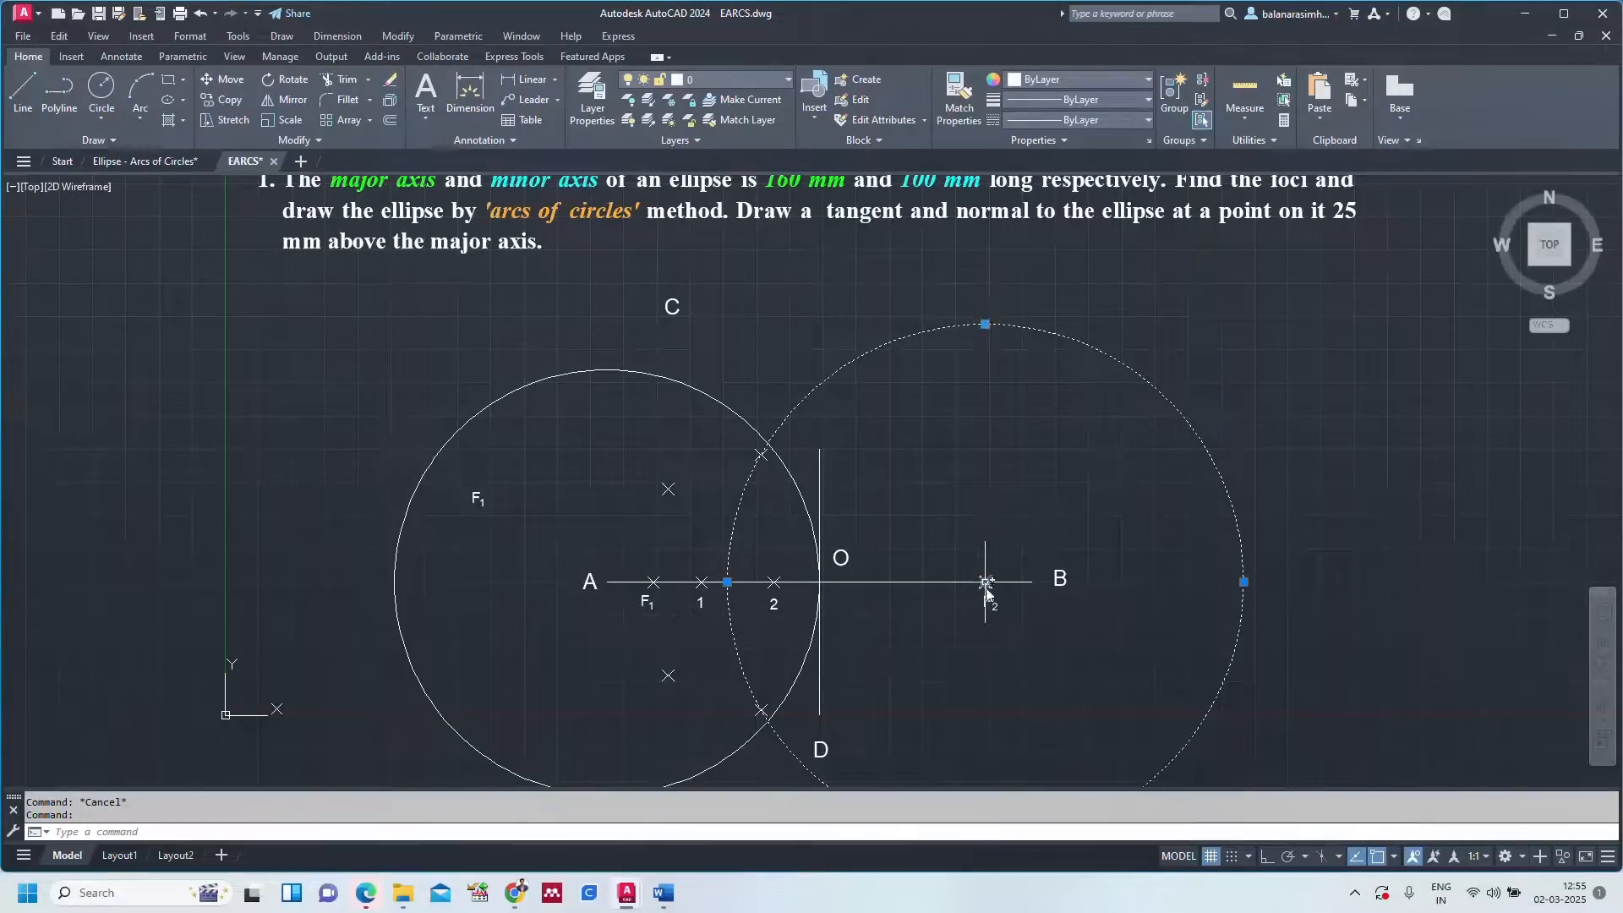
pyautogui.click(986, 582)
pyautogui.click(1031, 582)
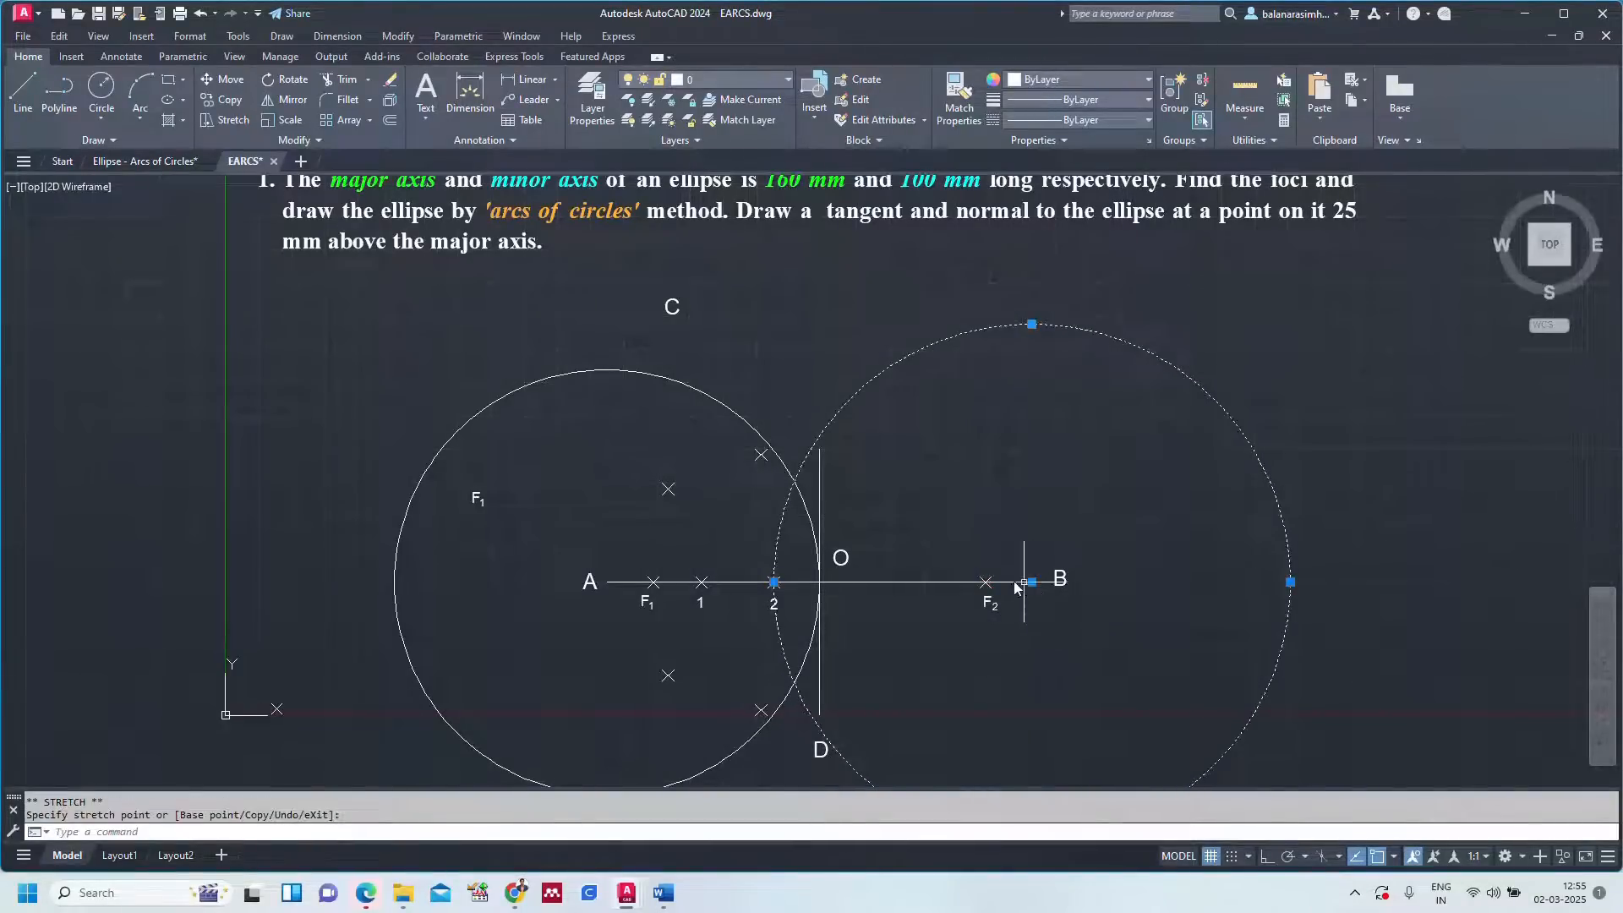
pyautogui.click(774, 582)
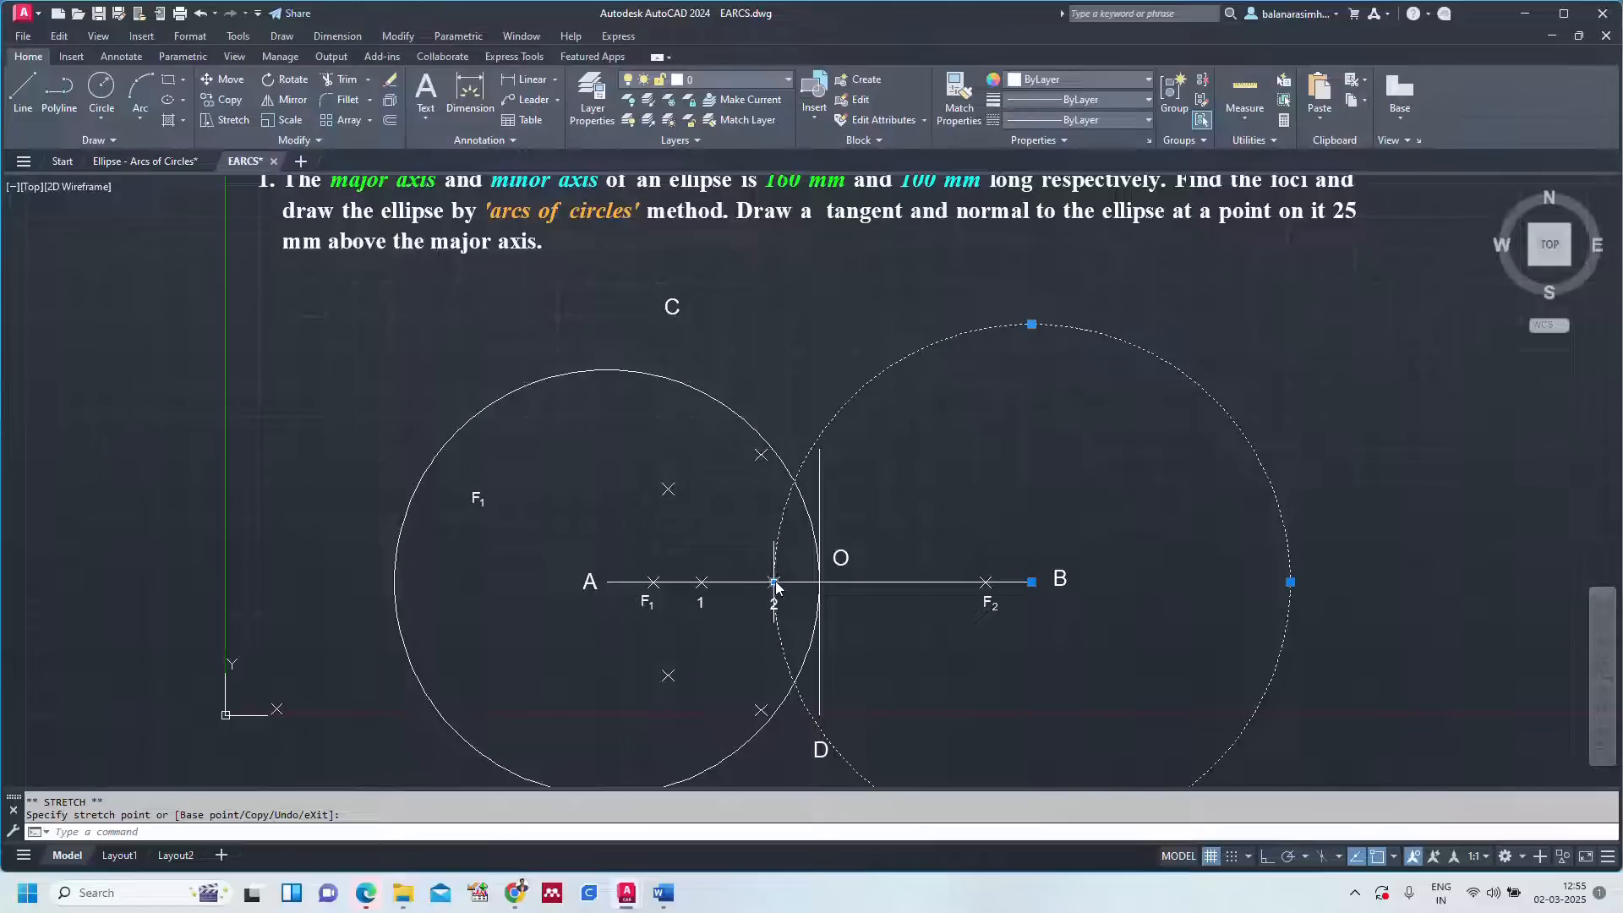
pyautogui.click(819, 581)
pyautogui.press('Escape')
pyautogui.press('Escape')
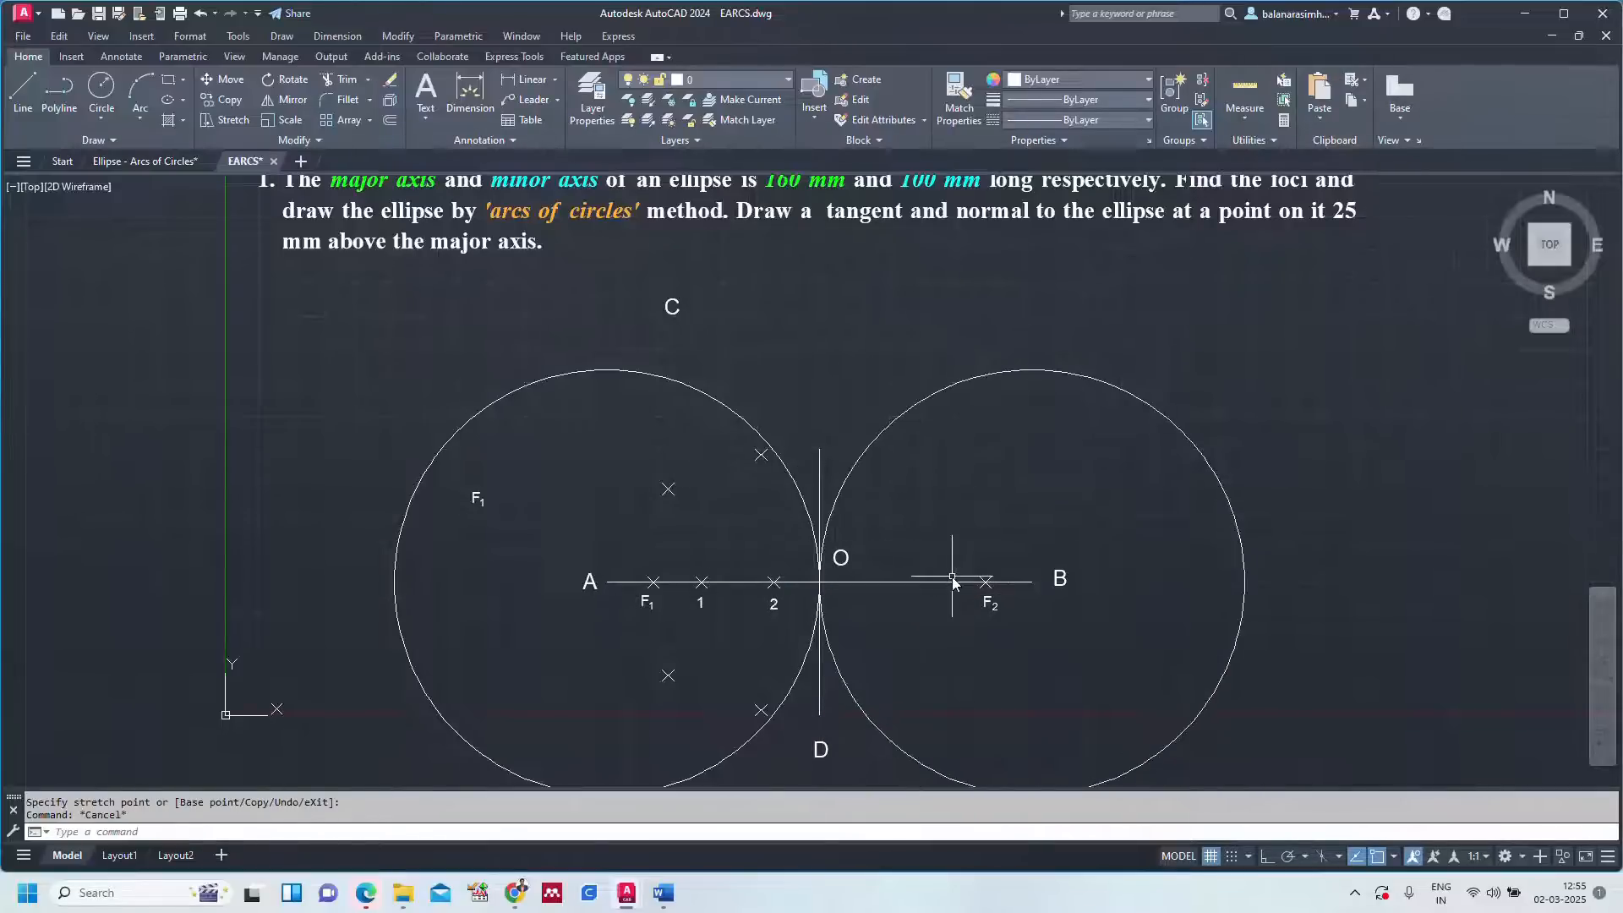
# Move the AO-radius circle's centre to focus F1 and the BO-radius circle's centre to focus F2.
pyautogui.click(693, 386)
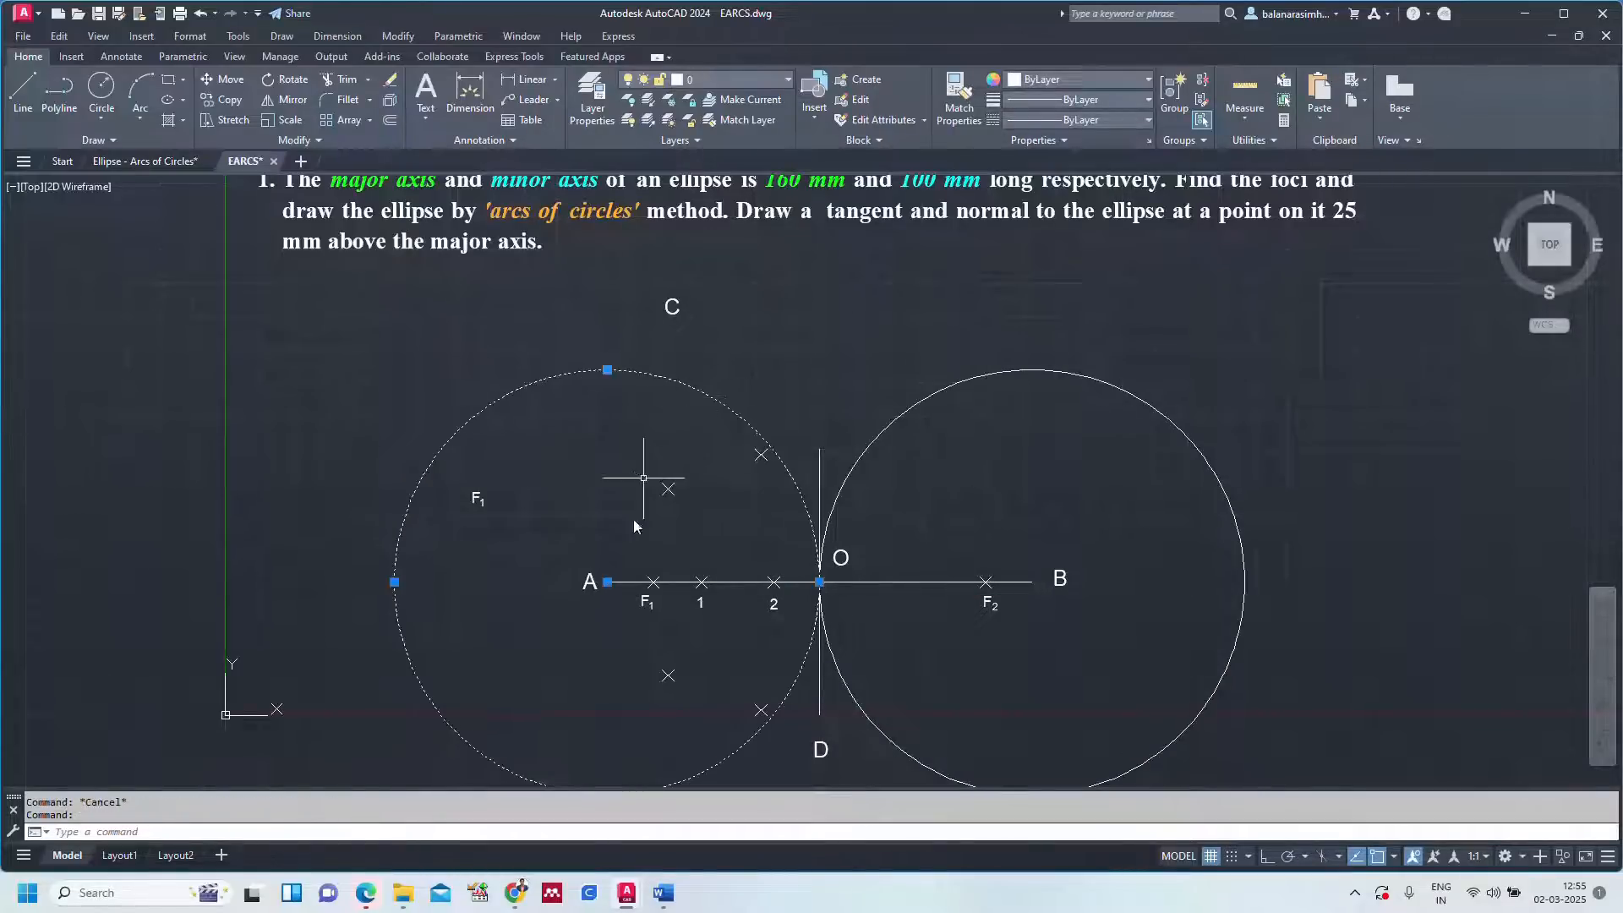
pyautogui.click(607, 582)
pyautogui.click(651, 582)
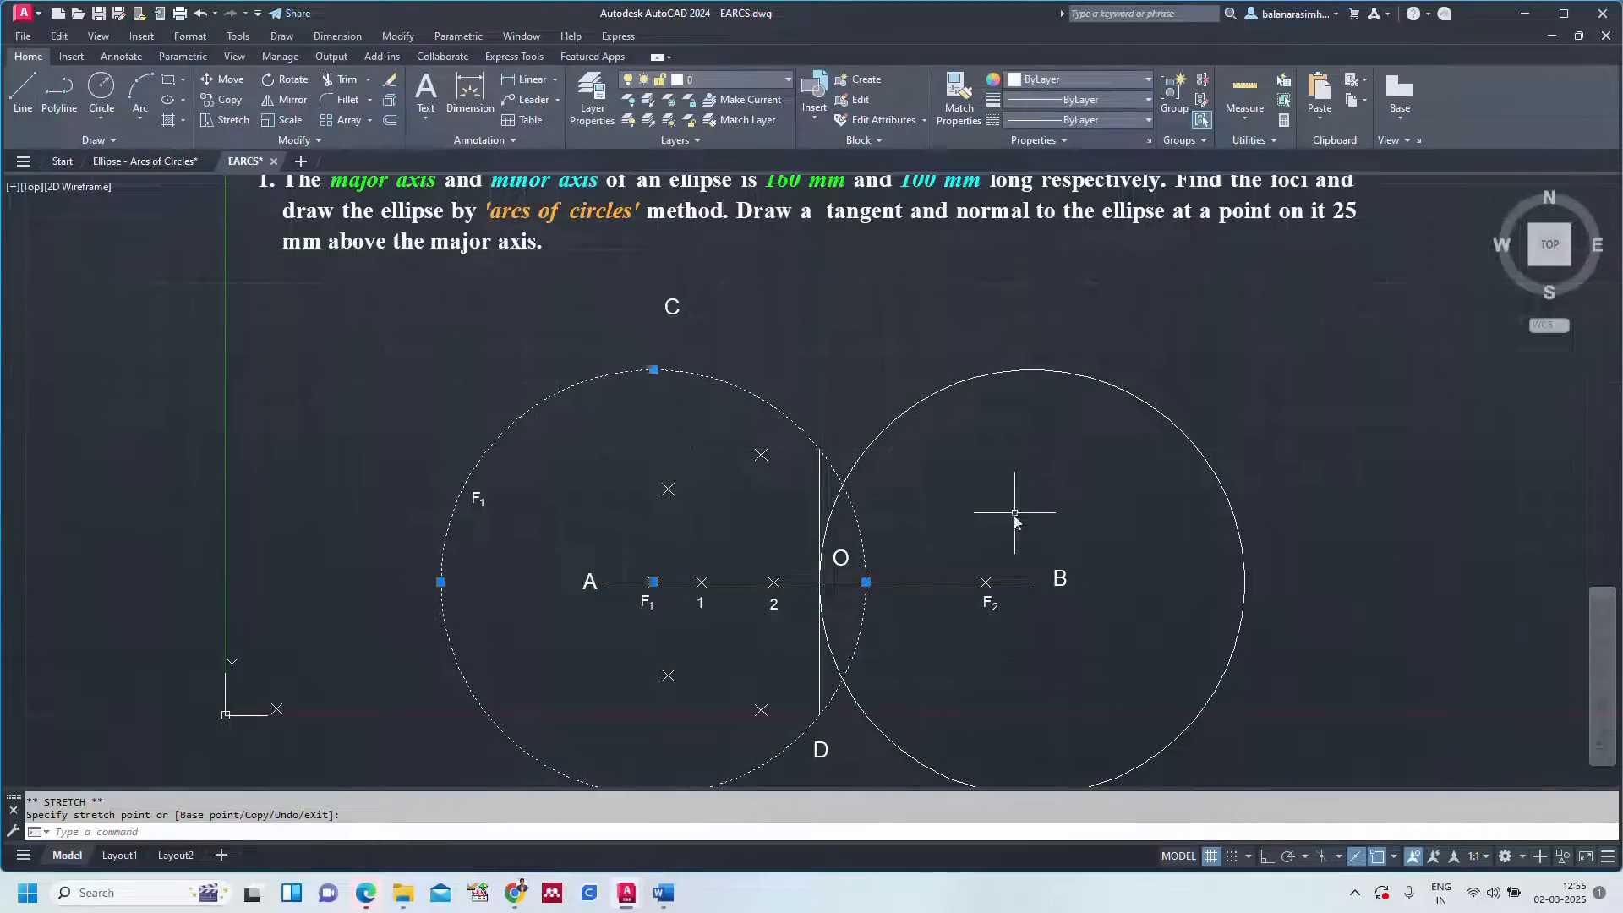
pyautogui.click(1094, 377)
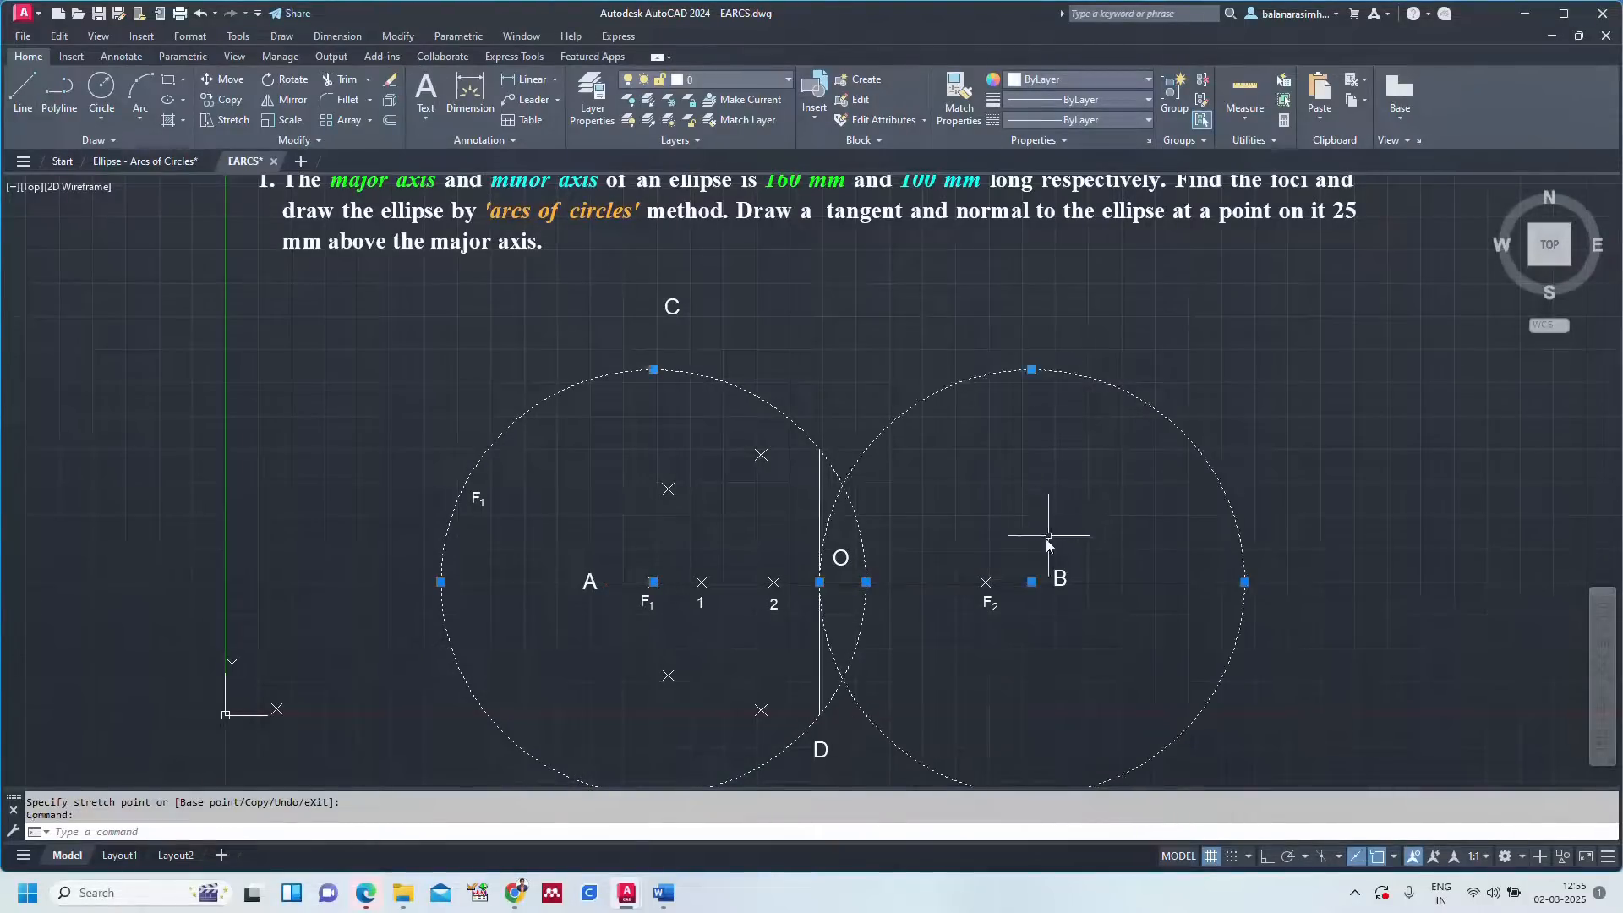
pyautogui.click(1031, 582)
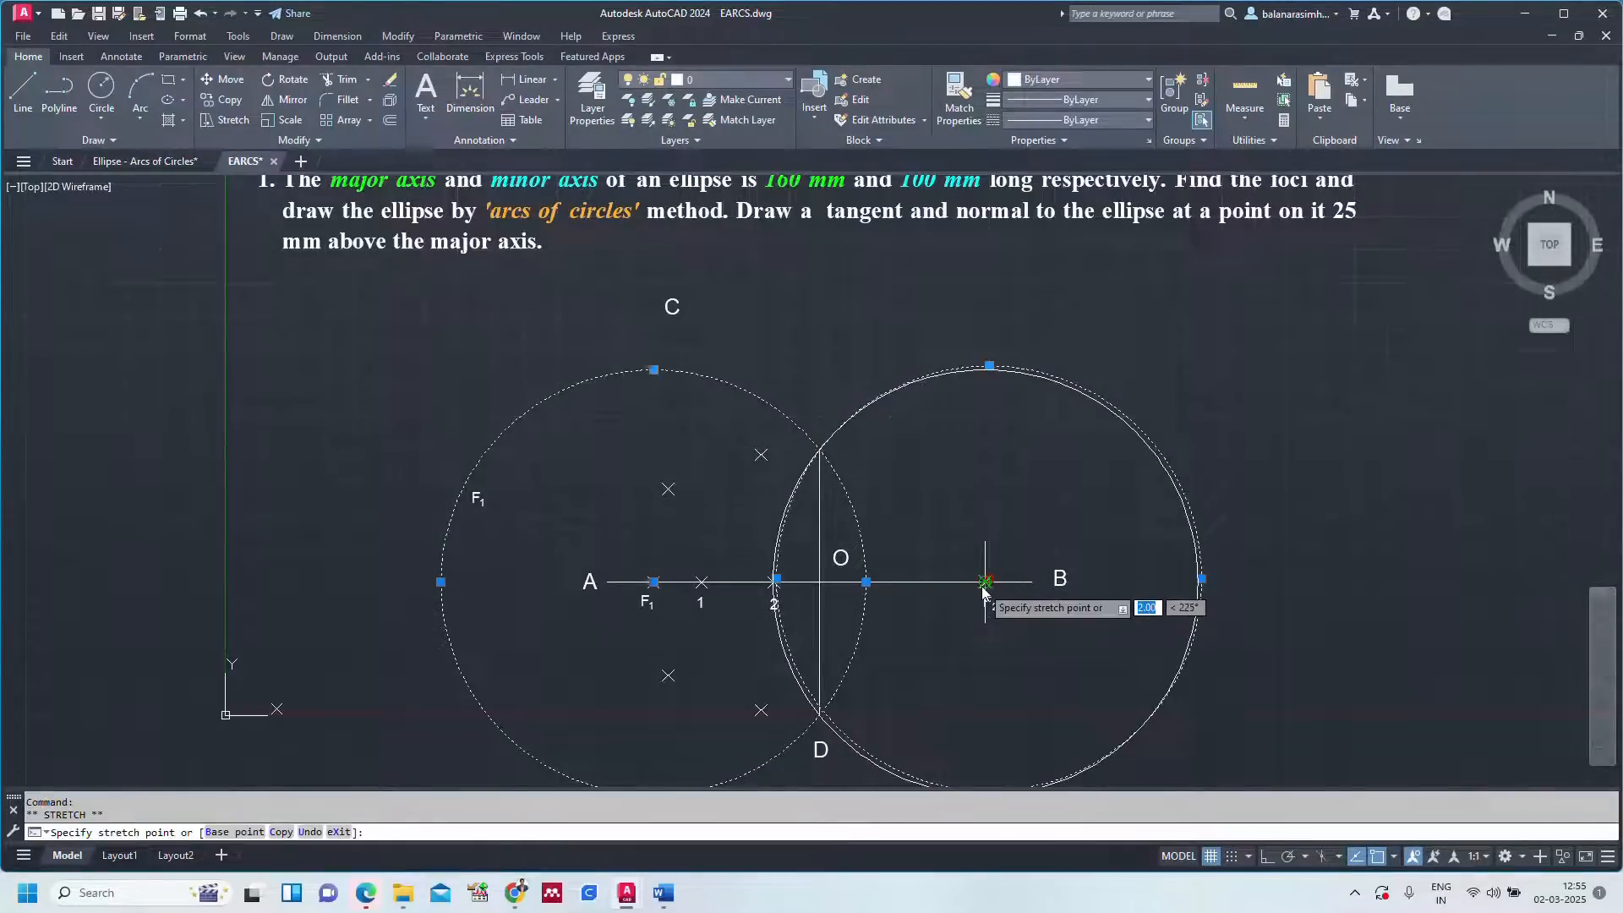
pyautogui.click(989, 582)
pyautogui.press('Escape')
# Mark points where the AO- and BO-radius circles intersect, at the upper and lower ends of the minor axis.
pyautogui.scroll(4, 820, 451)
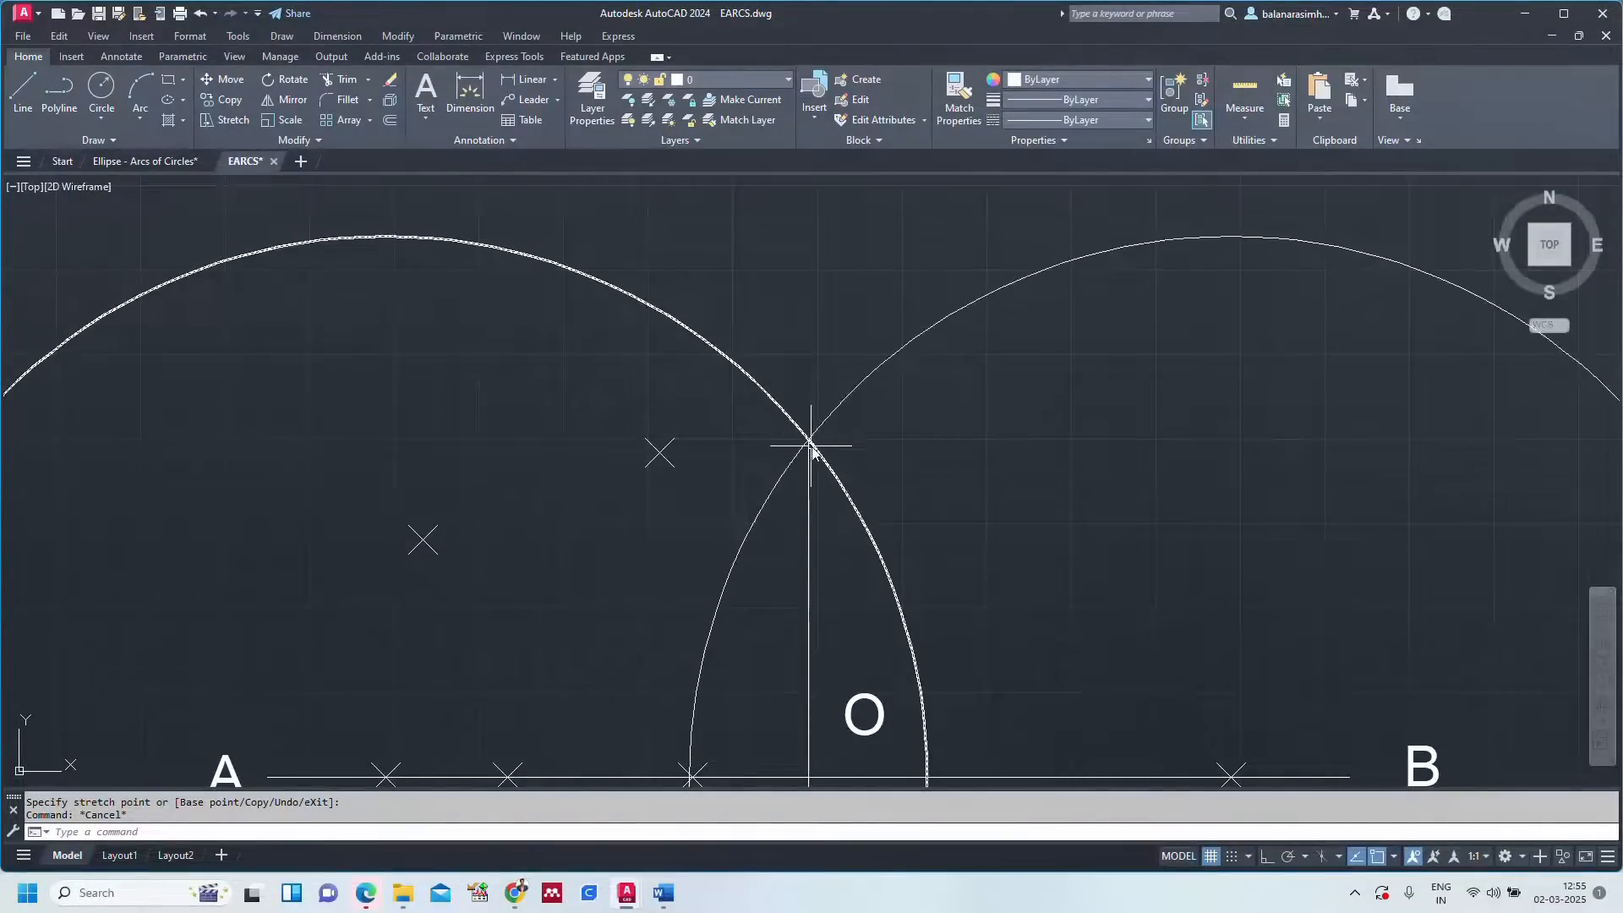
pyautogui.write('o')
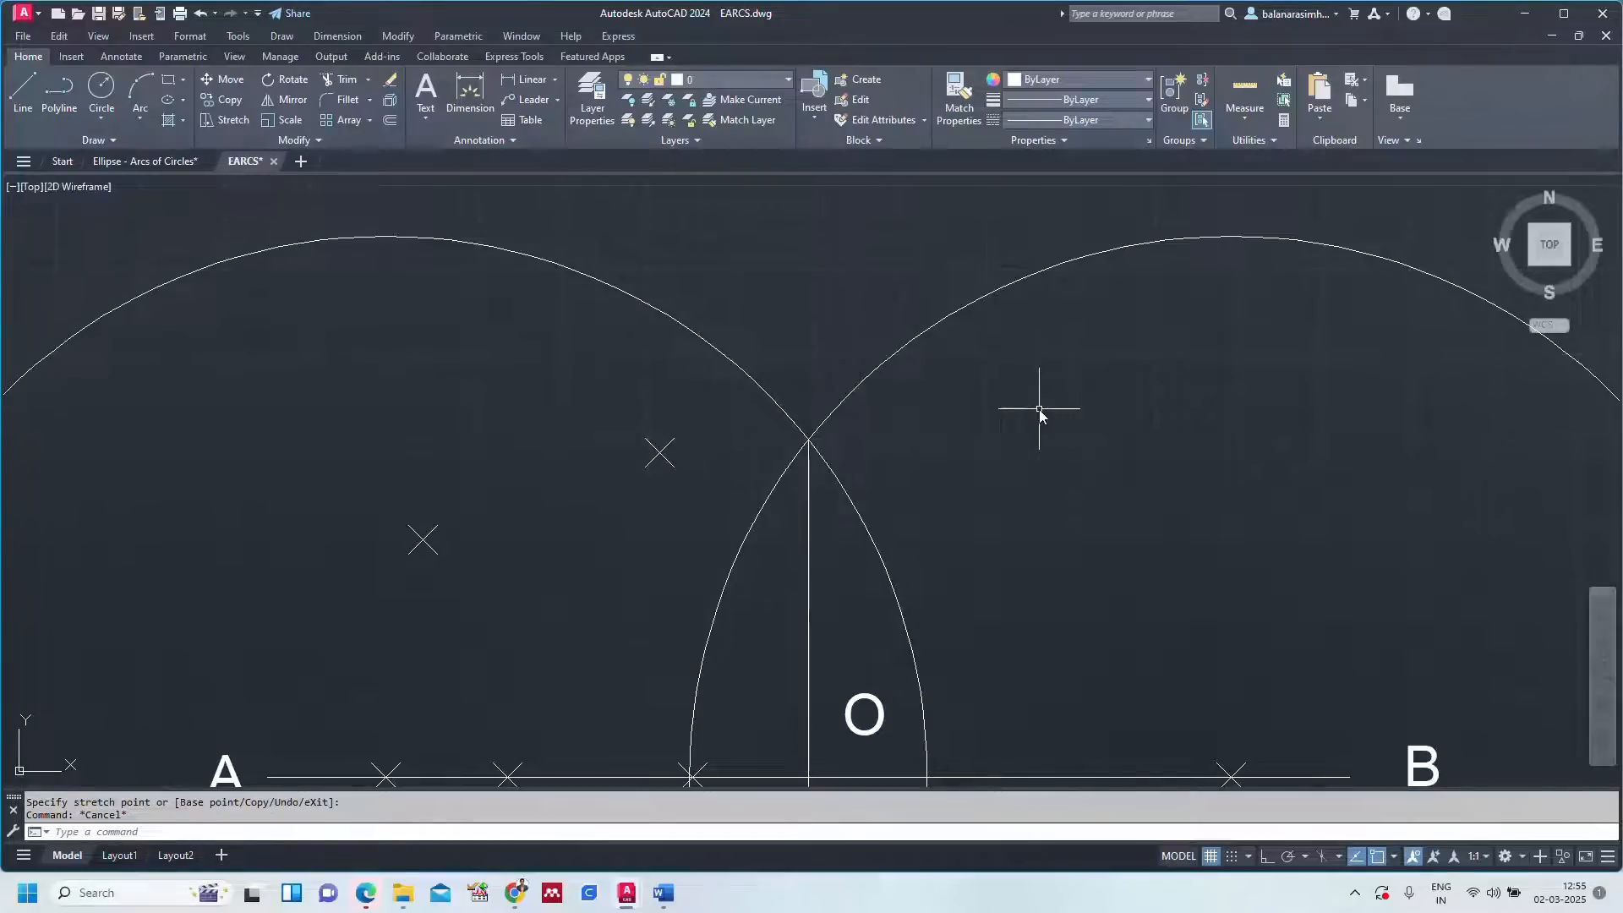
pyautogui.press('Return')
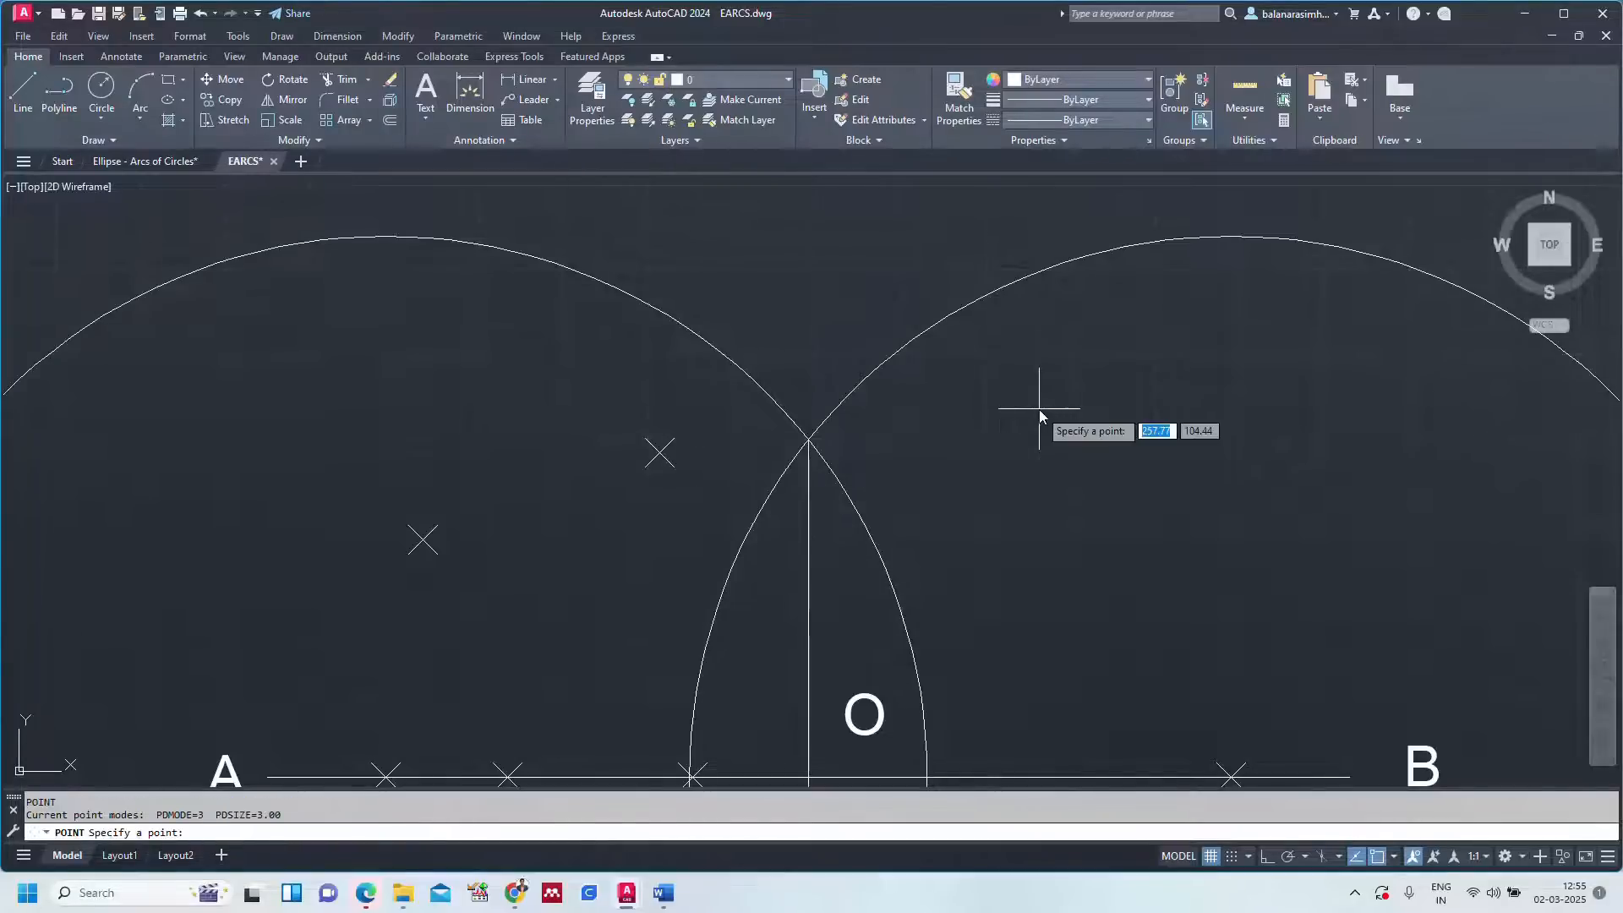
pyautogui.click(814, 439)
pyautogui.scroll(-4, 929, 466)
pyautogui.moveTo(980, 536); pyautogui.dragTo(980, 419, button='middle')
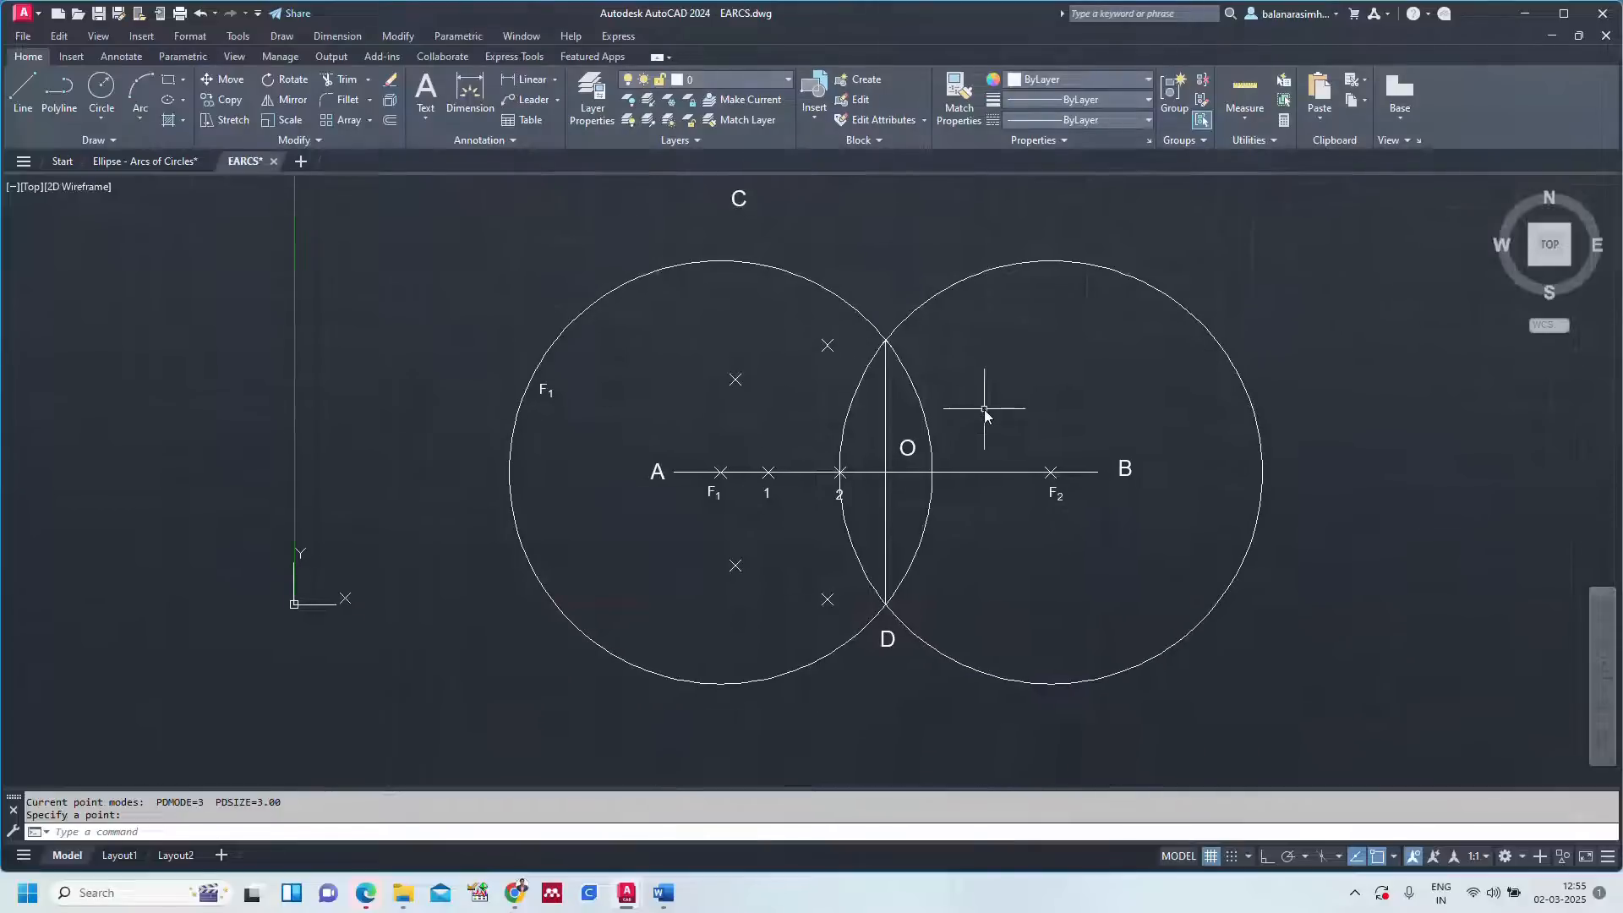
pyautogui.press('Return')
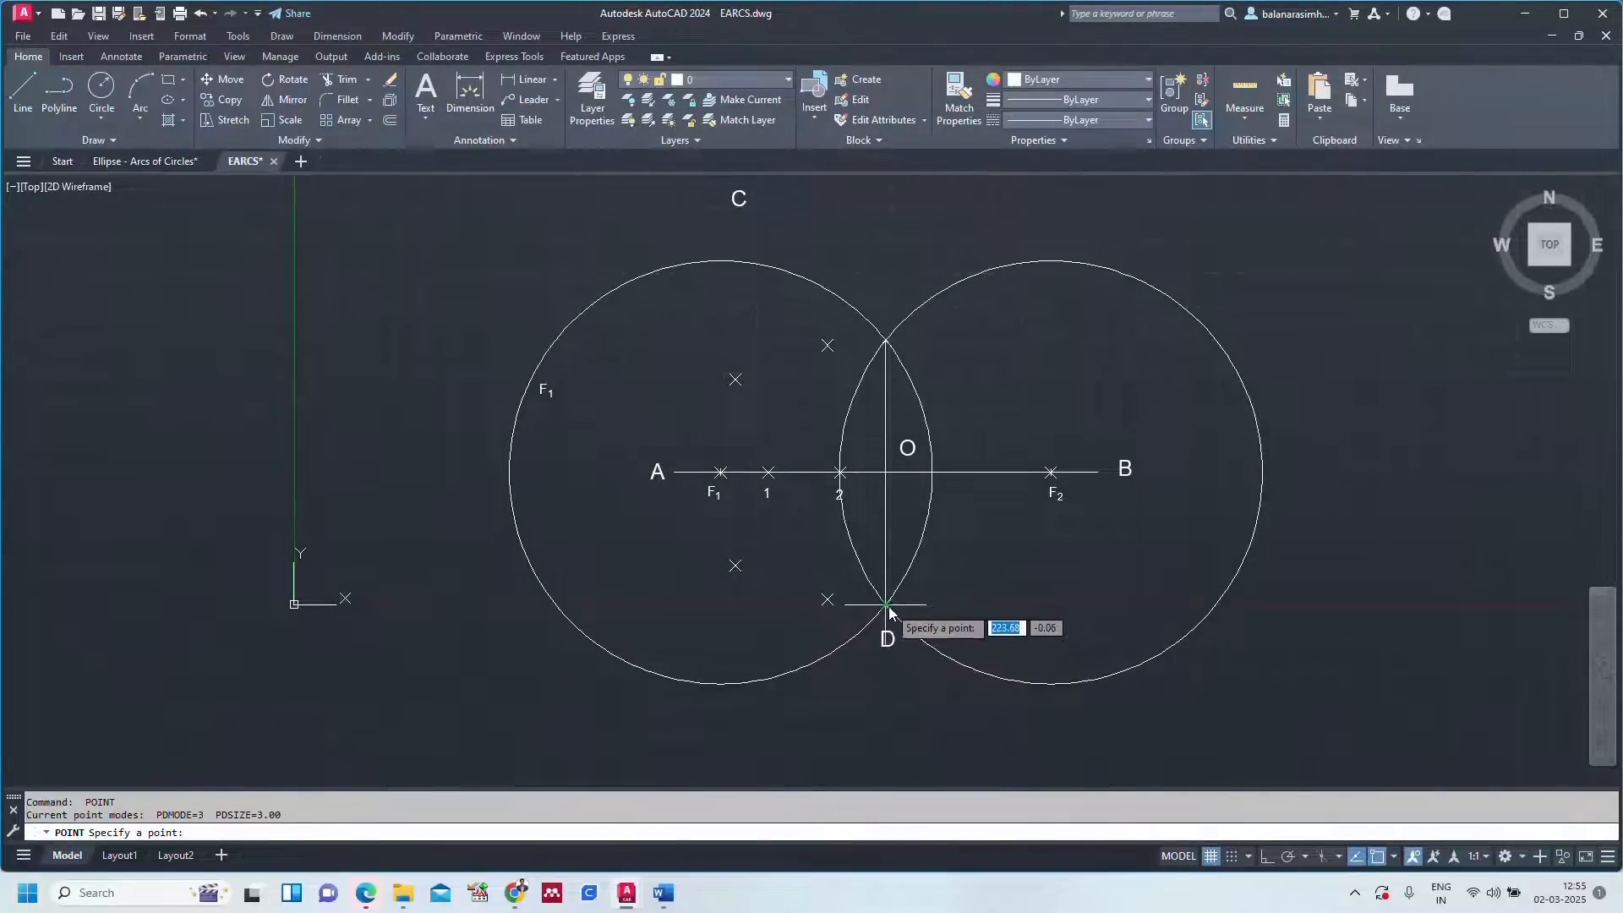
pyautogui.click(885, 605)
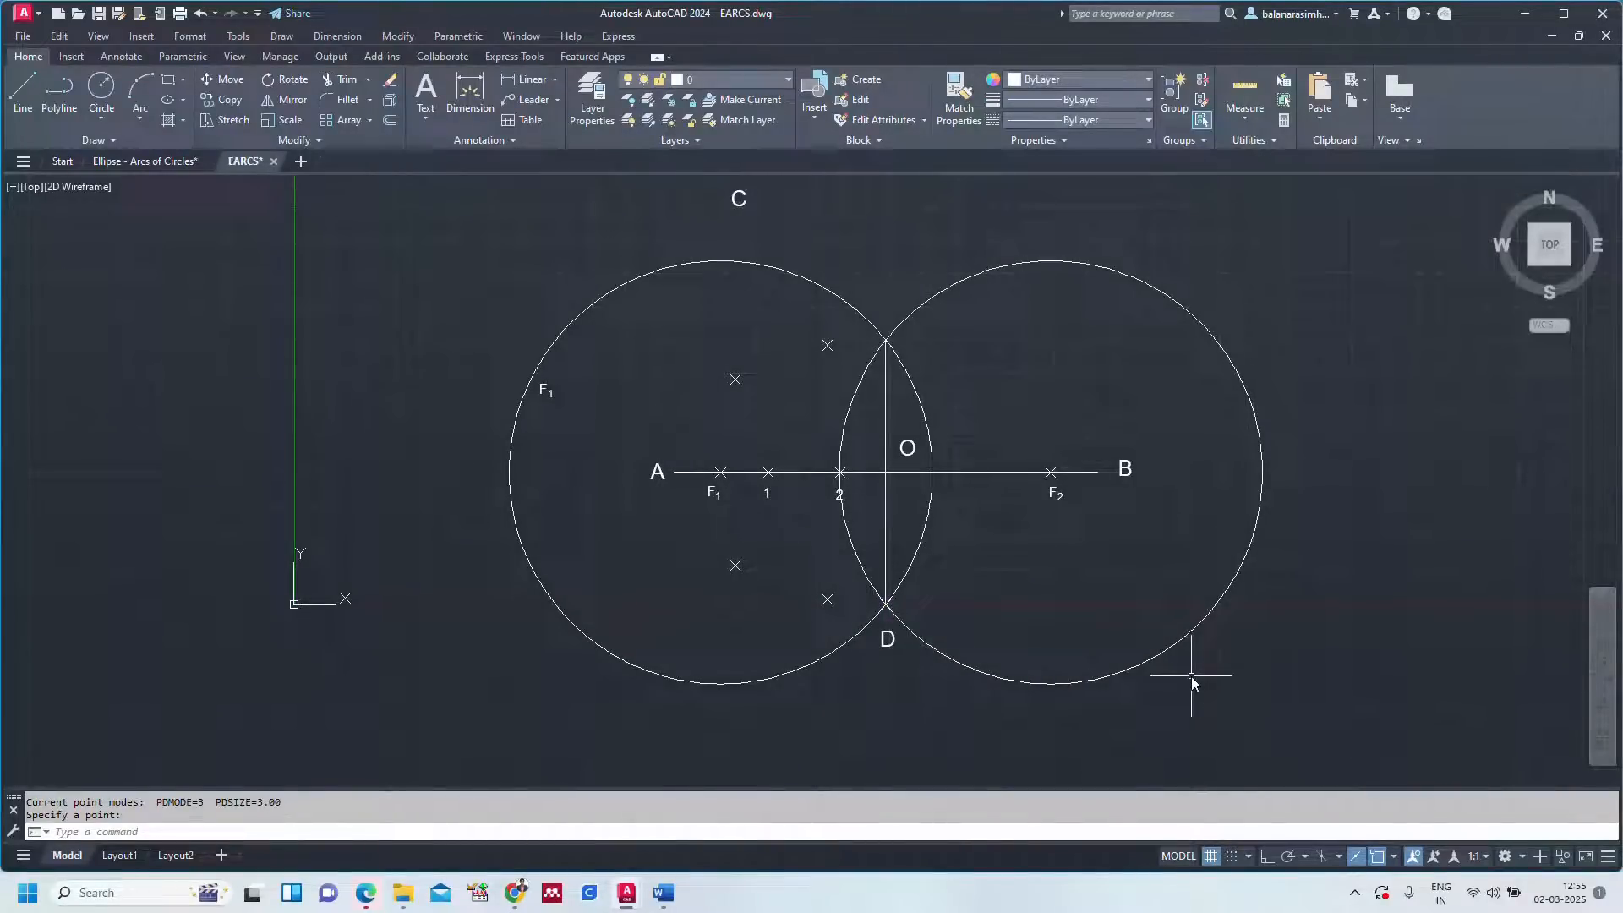
pyautogui.press('Escape')
# Erase both construction circles centred at F2 and F1, keeping the plotted intersection points.
pyautogui.click(1106, 268)
pyautogui.press('Escape')
pyautogui.click(1102, 268)
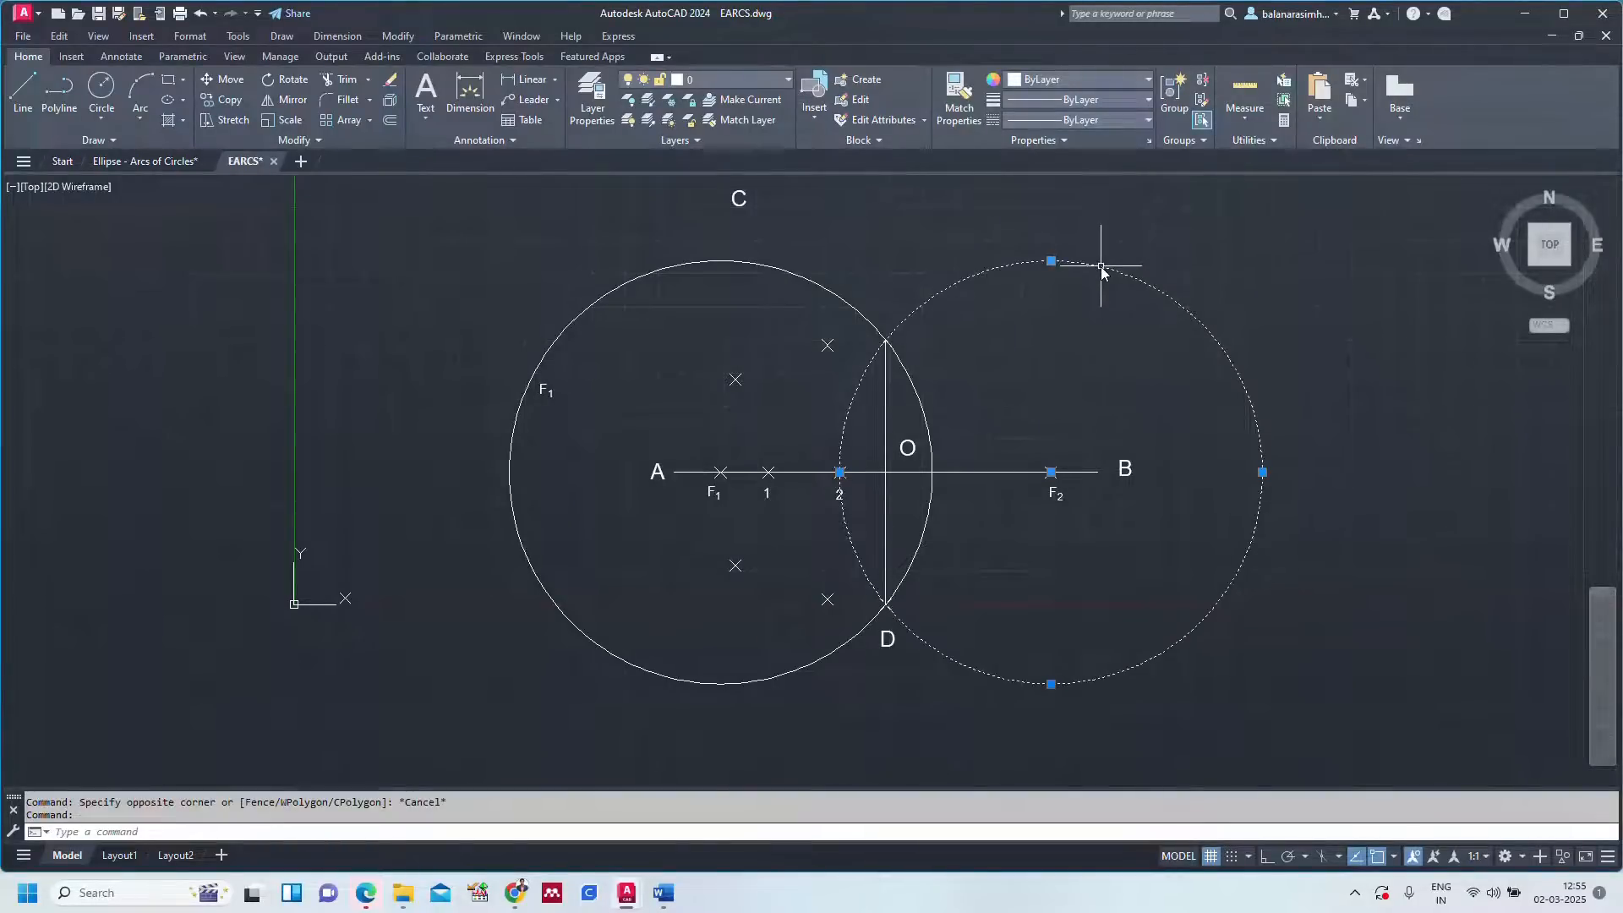
pyautogui.press('Delete')
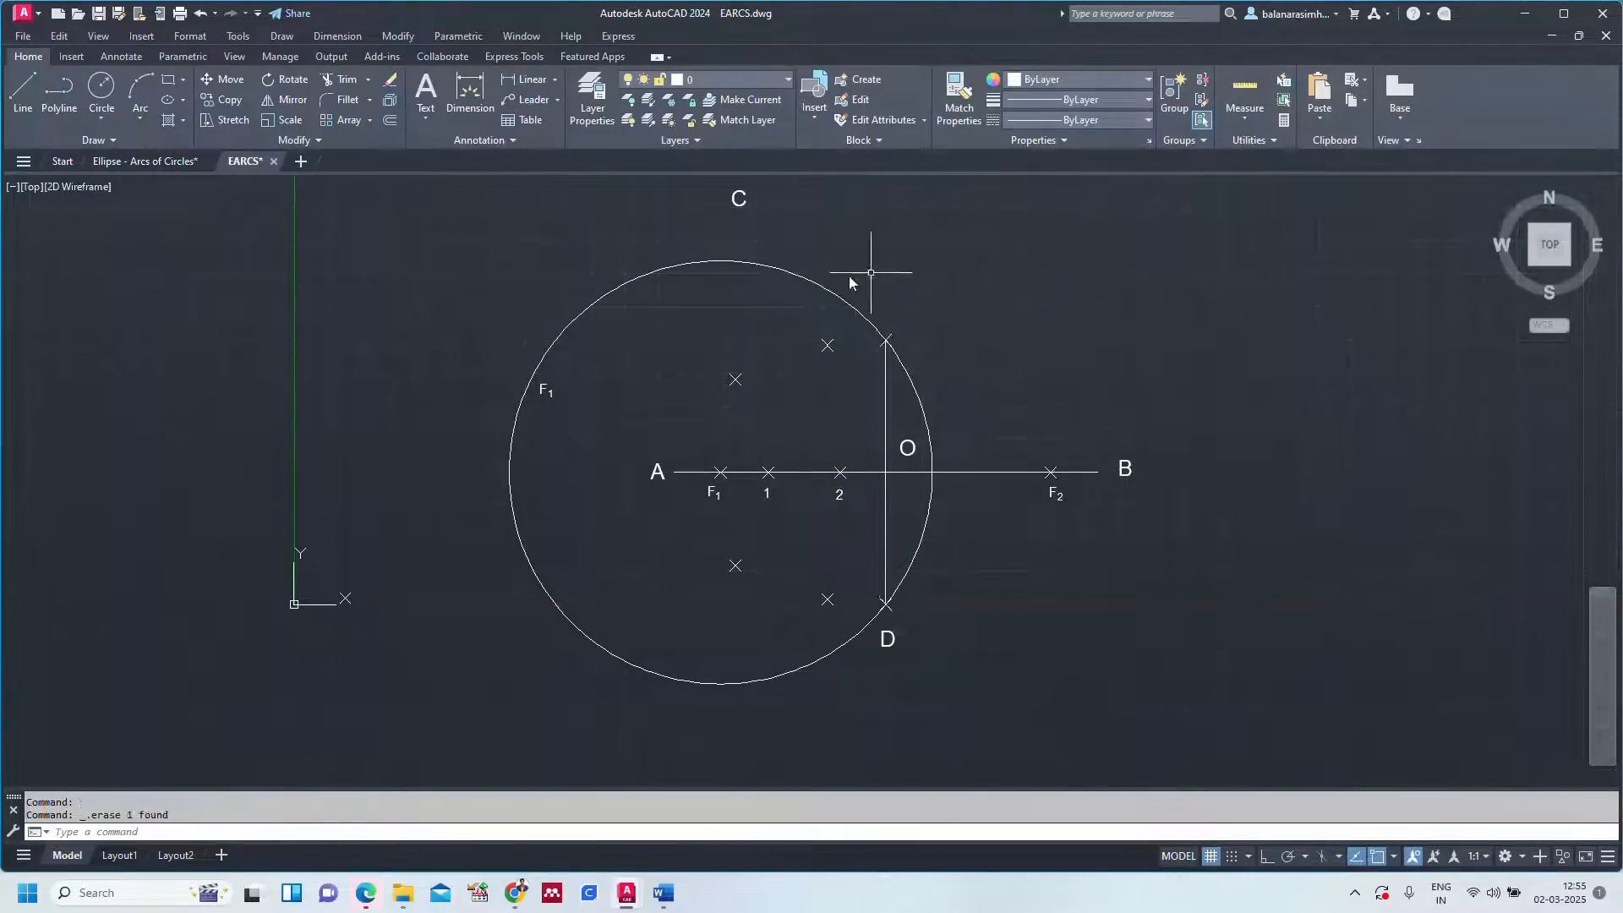
pyautogui.click(797, 272)
pyautogui.press('Delete')
pyautogui.write('z')
pyautogui.press('Return')
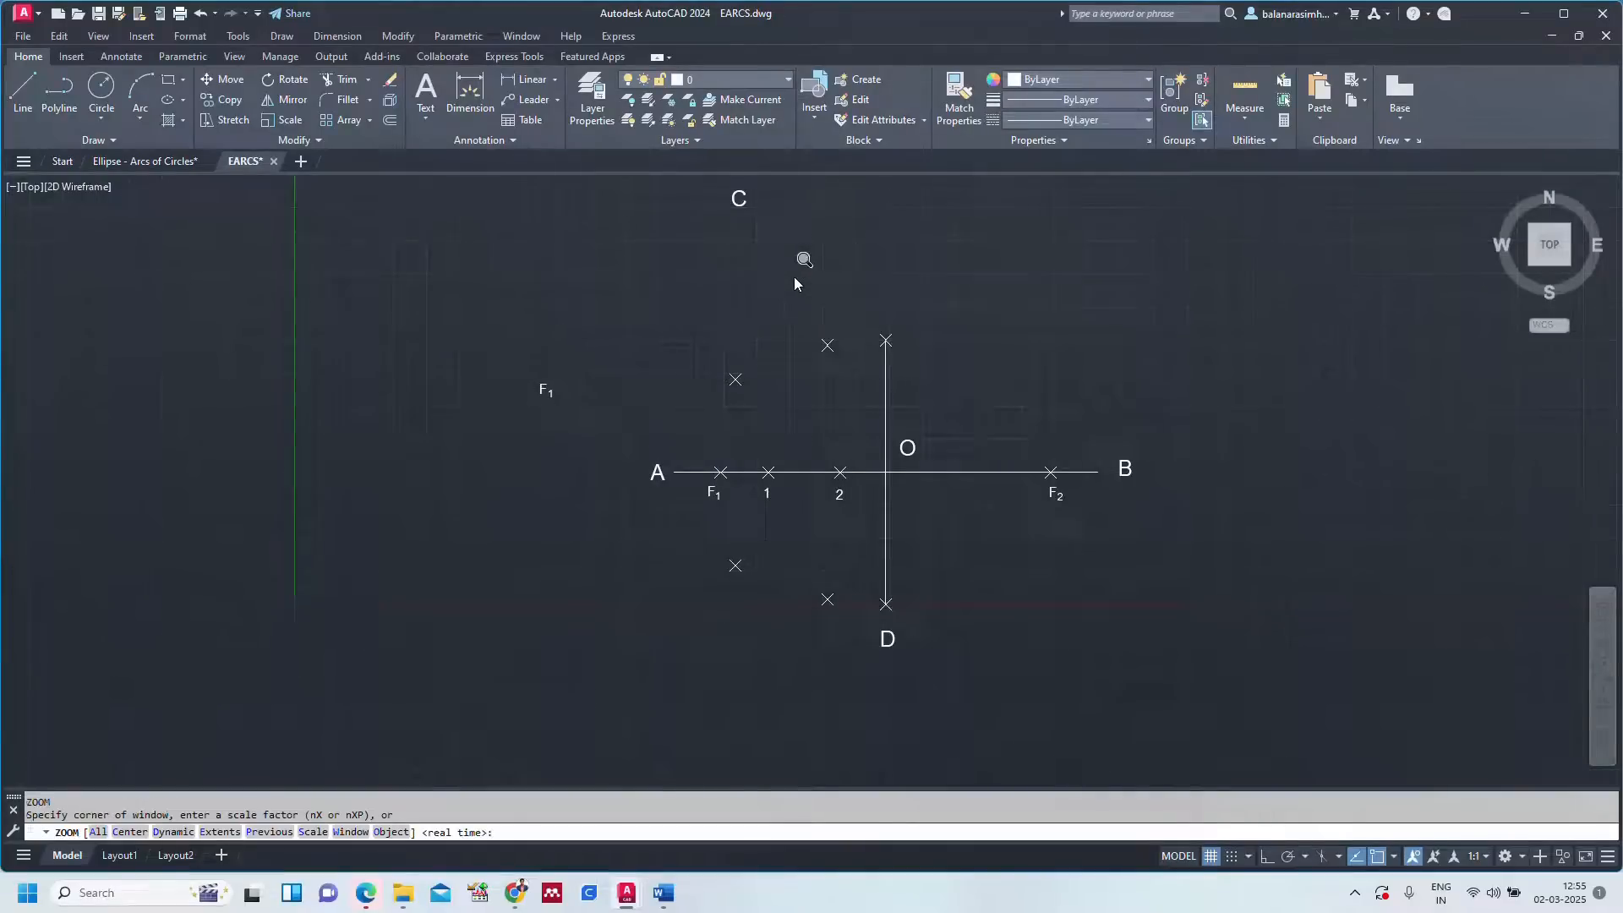
# Mirror the four plotted arc intersection points about minor axis CD, keeping the source points.
pyautogui.write('a')
pyautogui.press('Return')
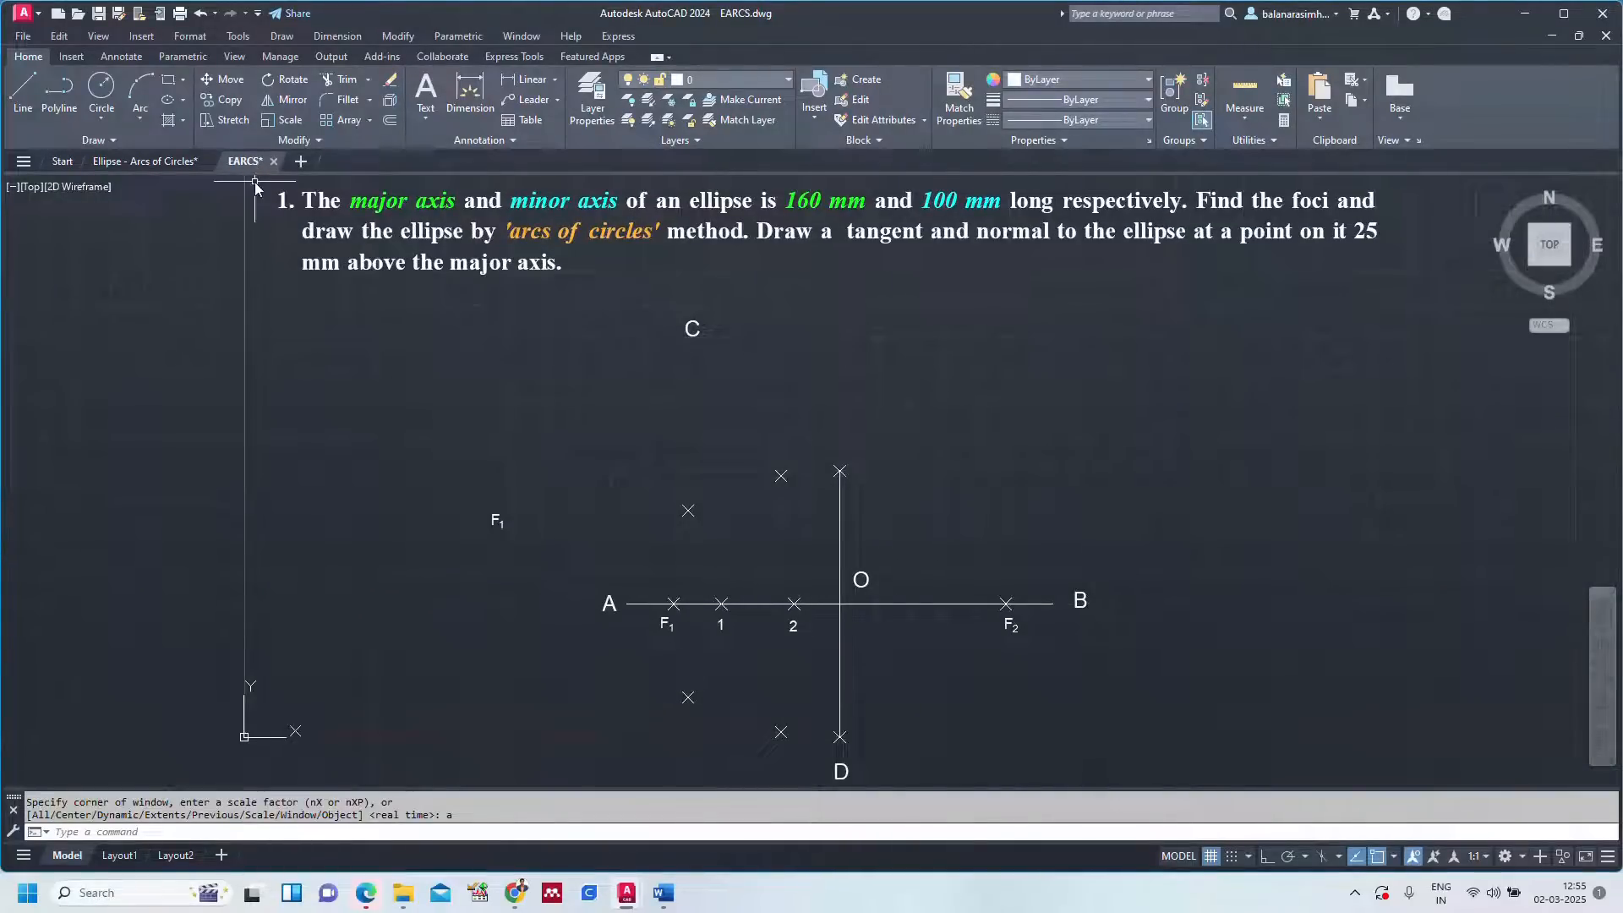
pyautogui.click(145, 160)
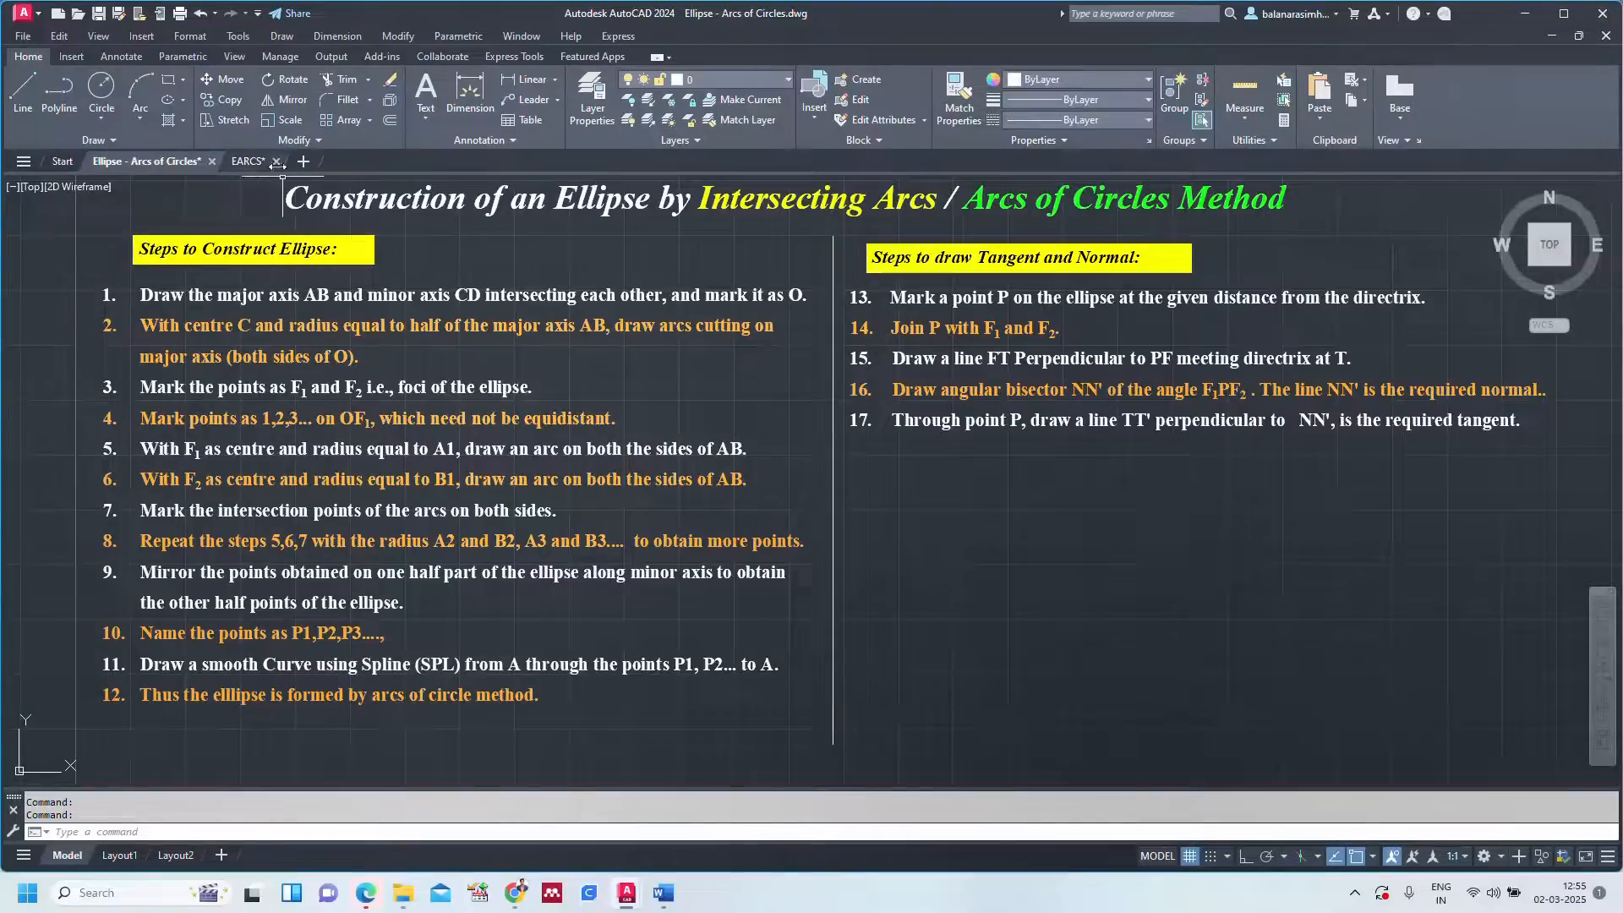
pyautogui.click(252, 161)
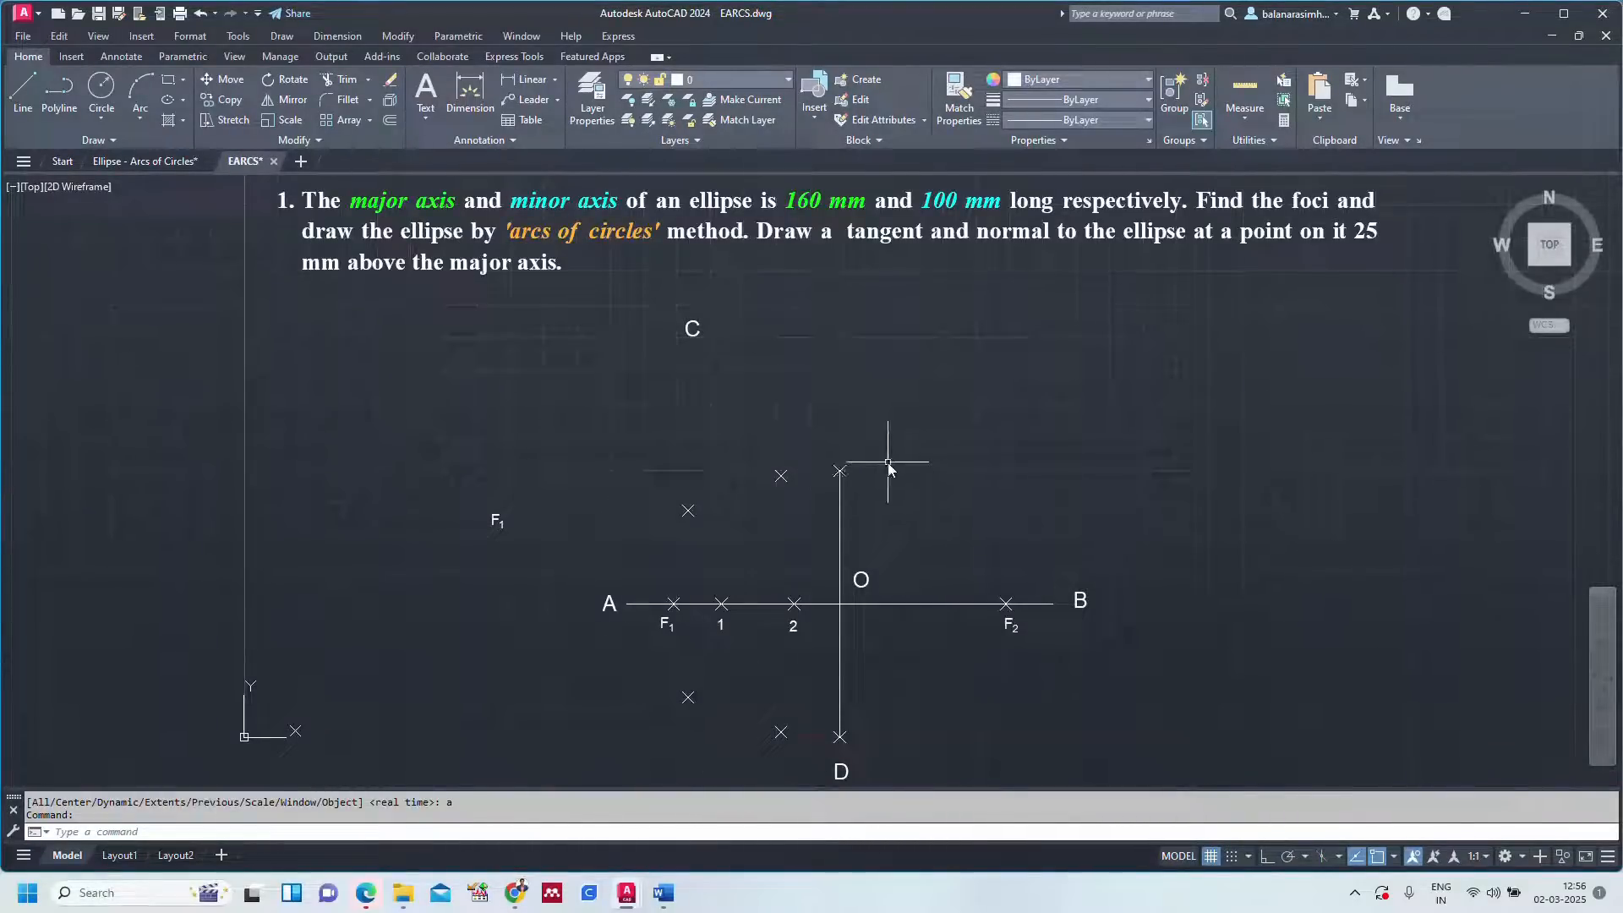
pyautogui.click(781, 475)
pyautogui.click(688, 512)
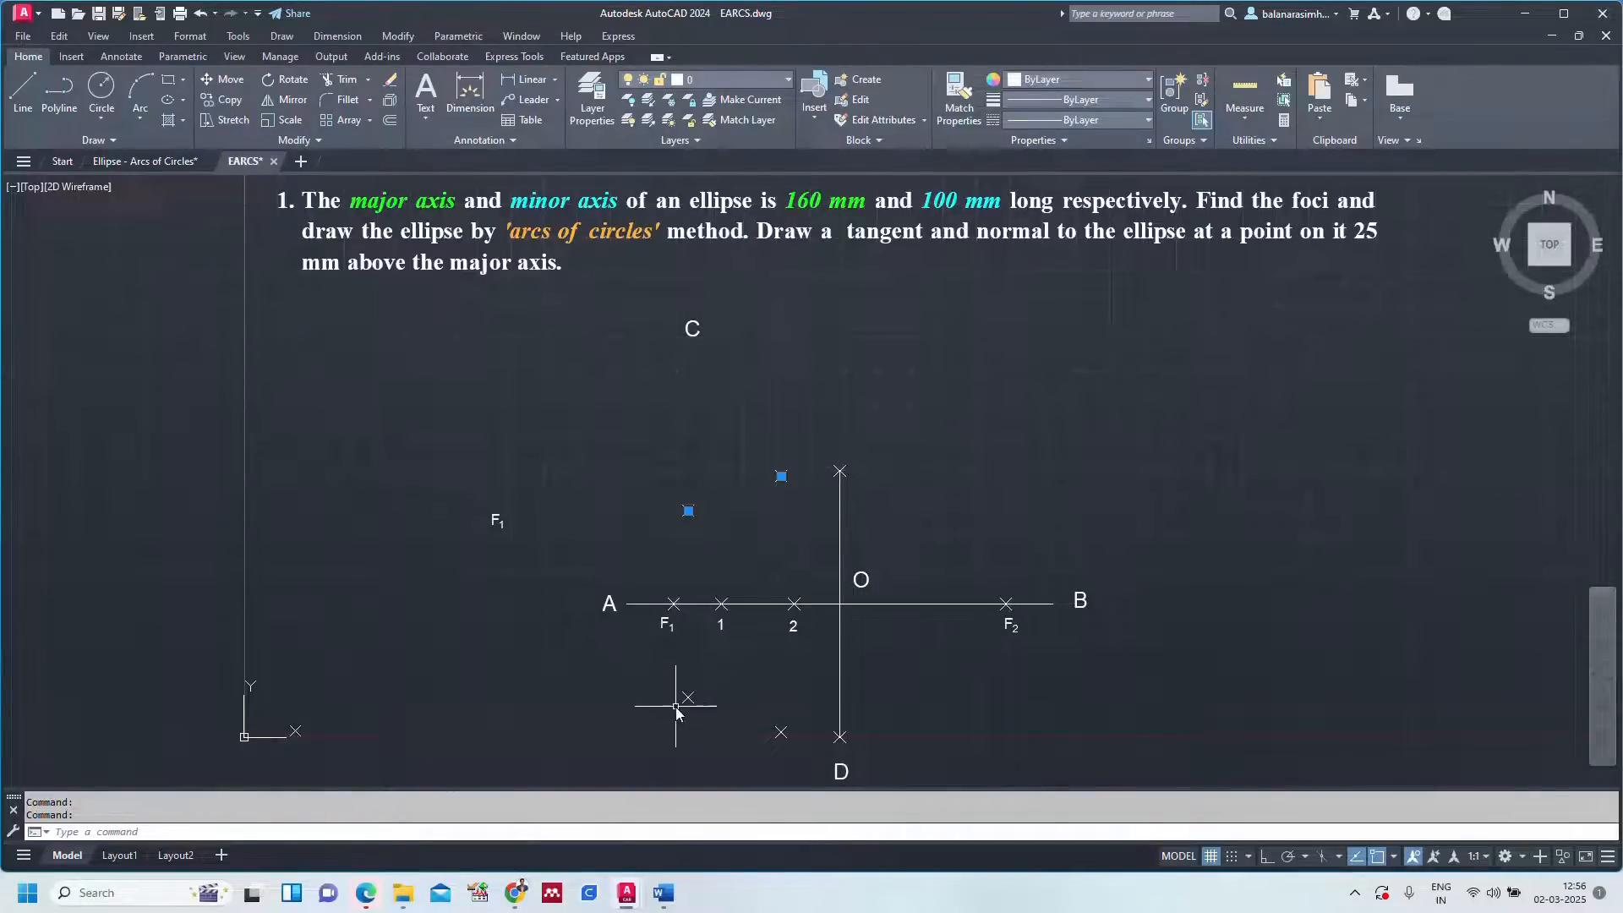
pyautogui.click(688, 697)
pyautogui.click(782, 732)
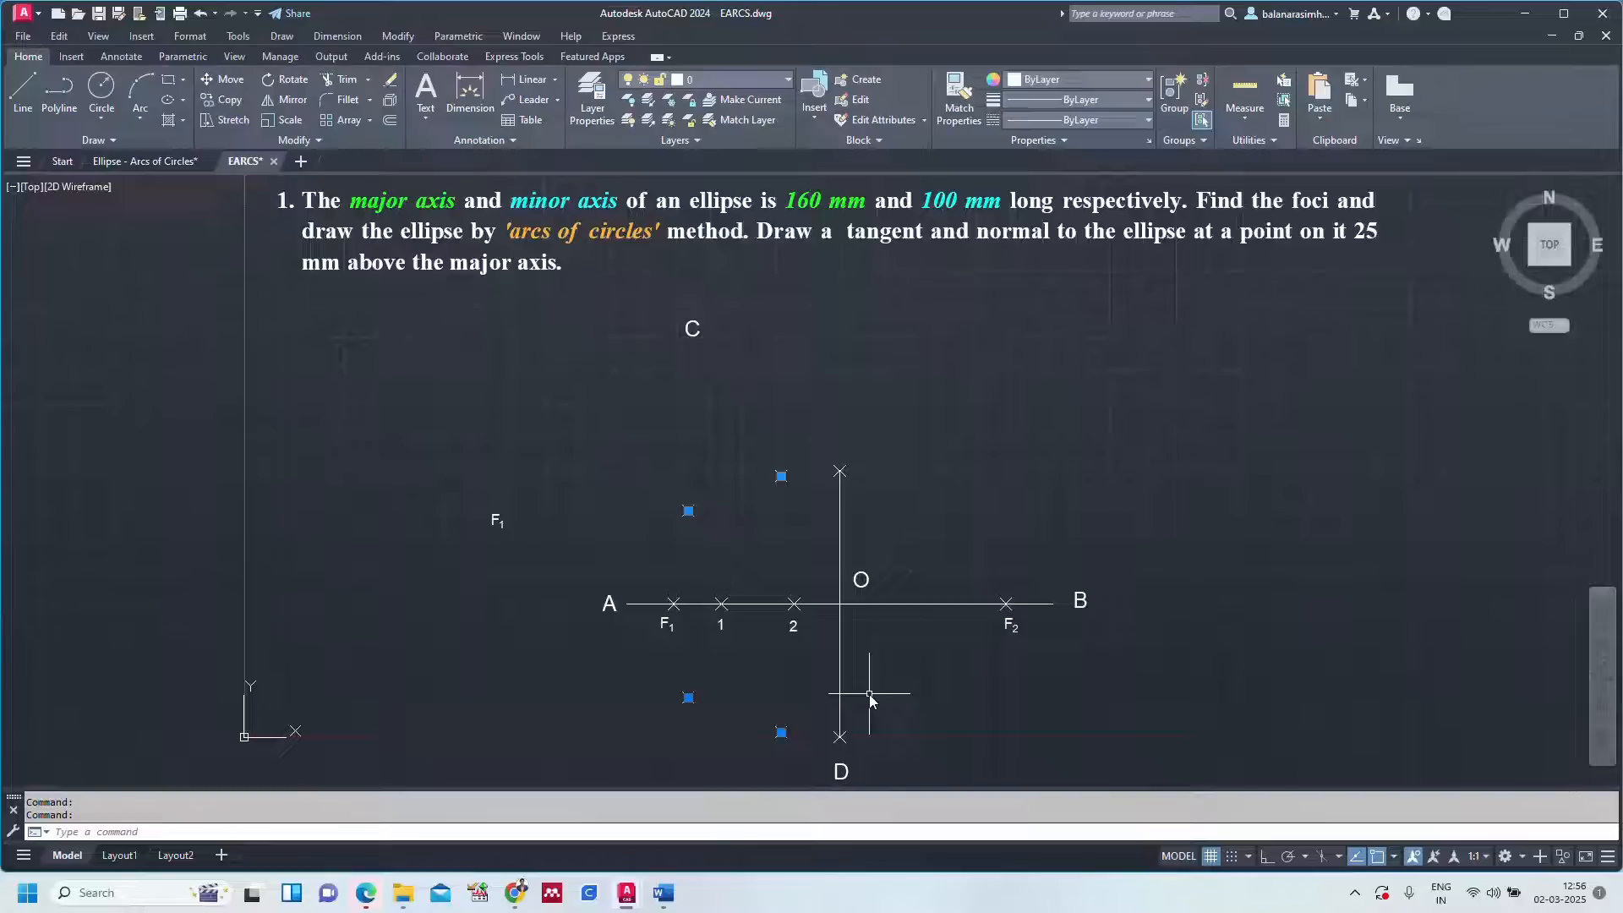
pyautogui.press('Return')
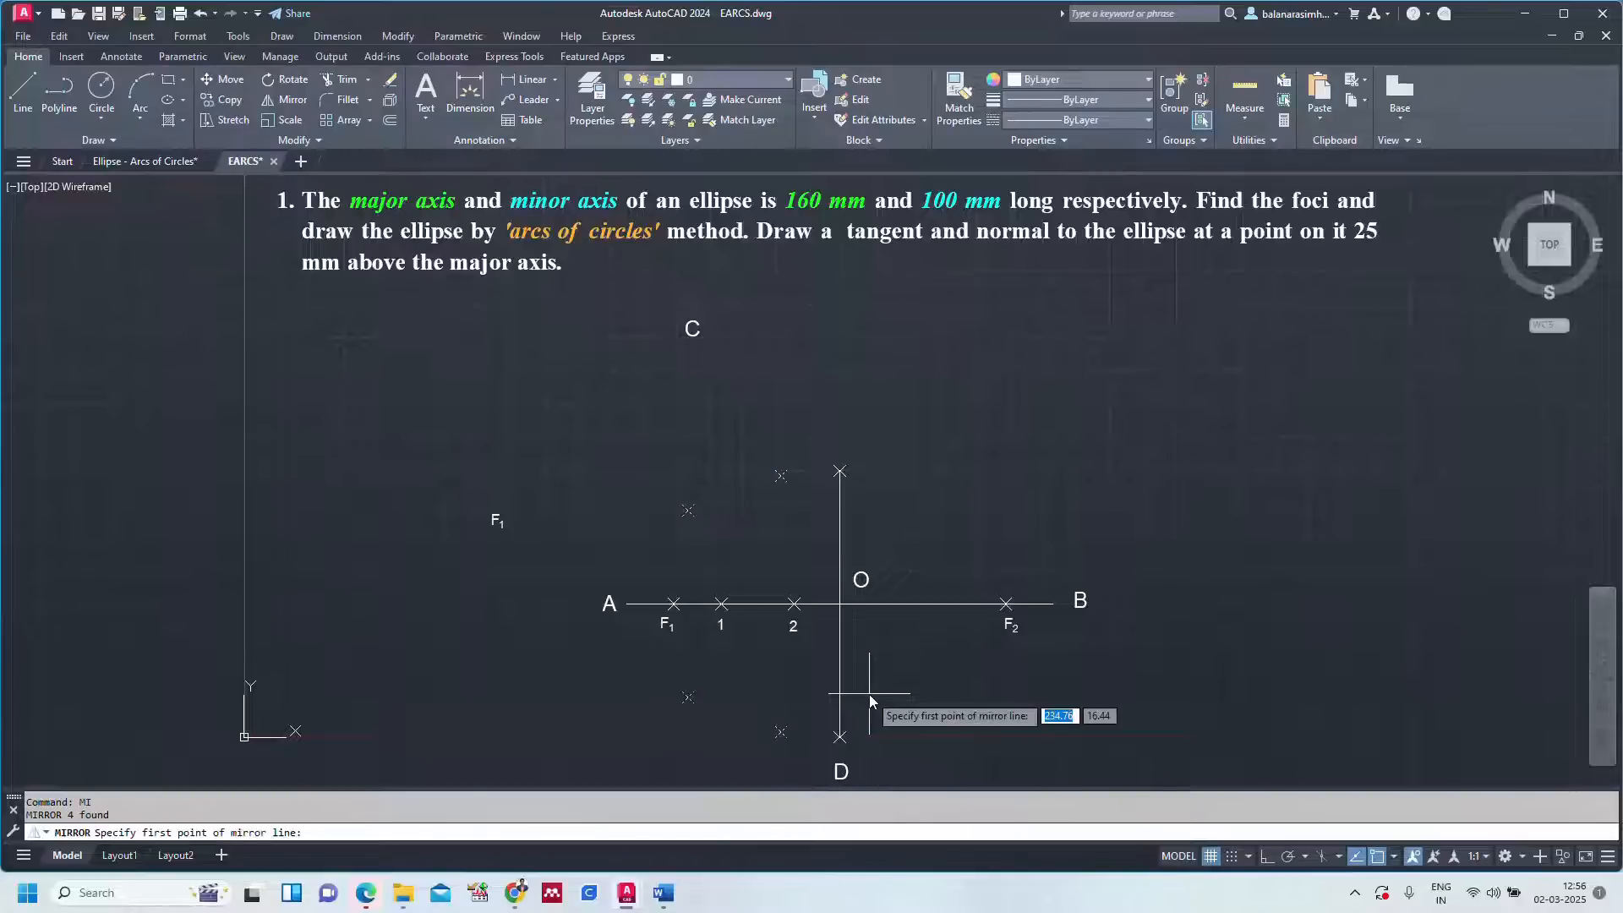
pyautogui.click(840, 475)
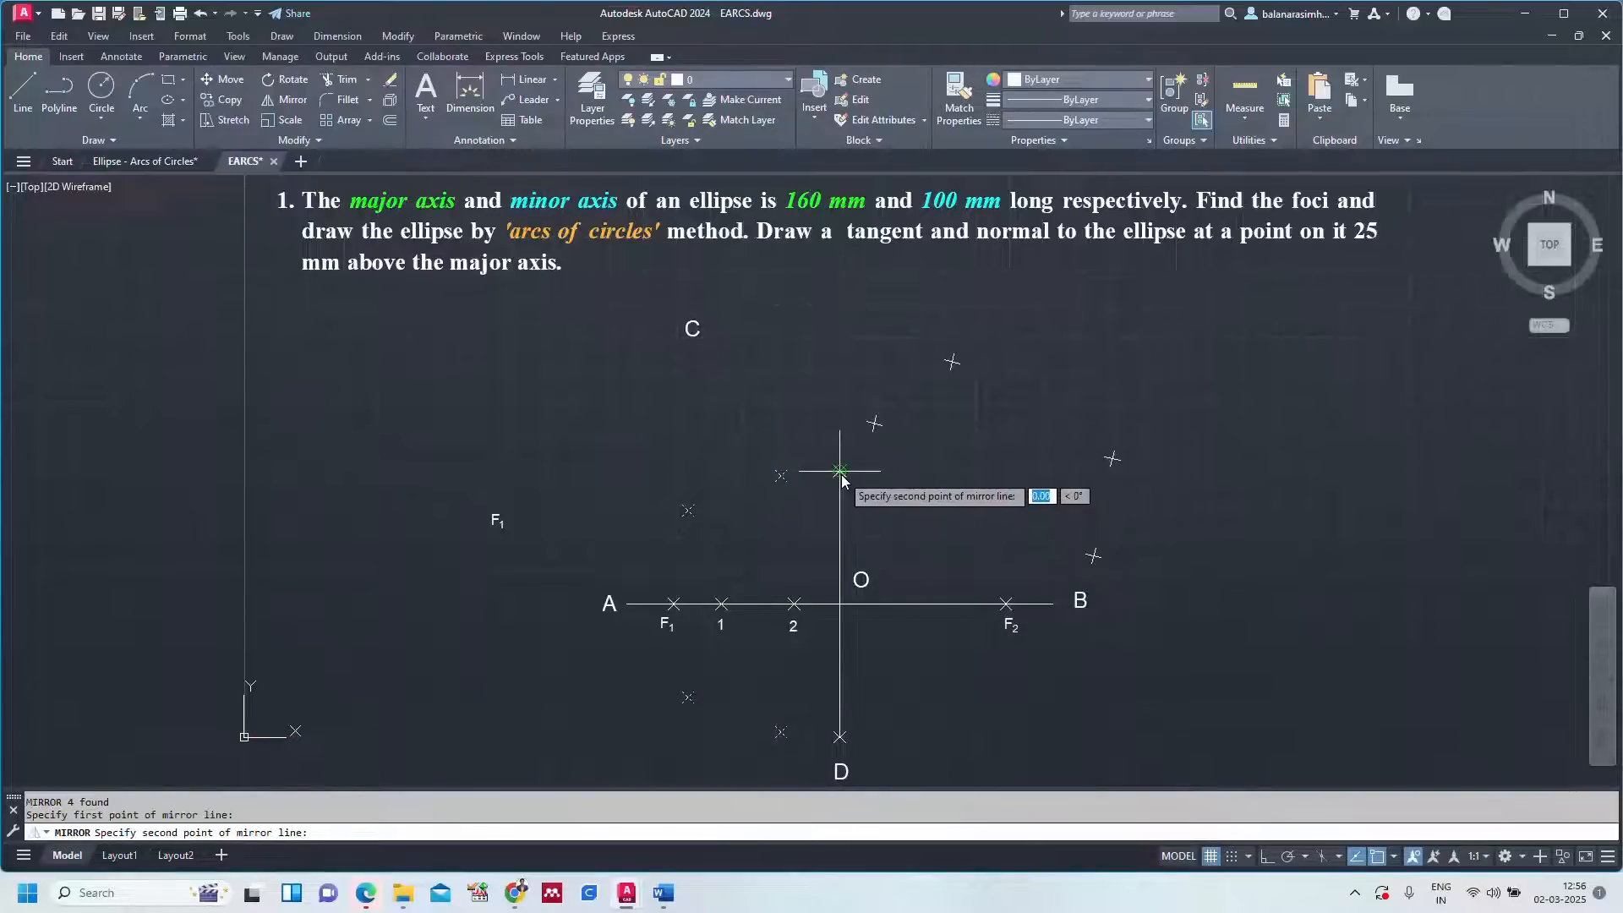
pyautogui.click(839, 742)
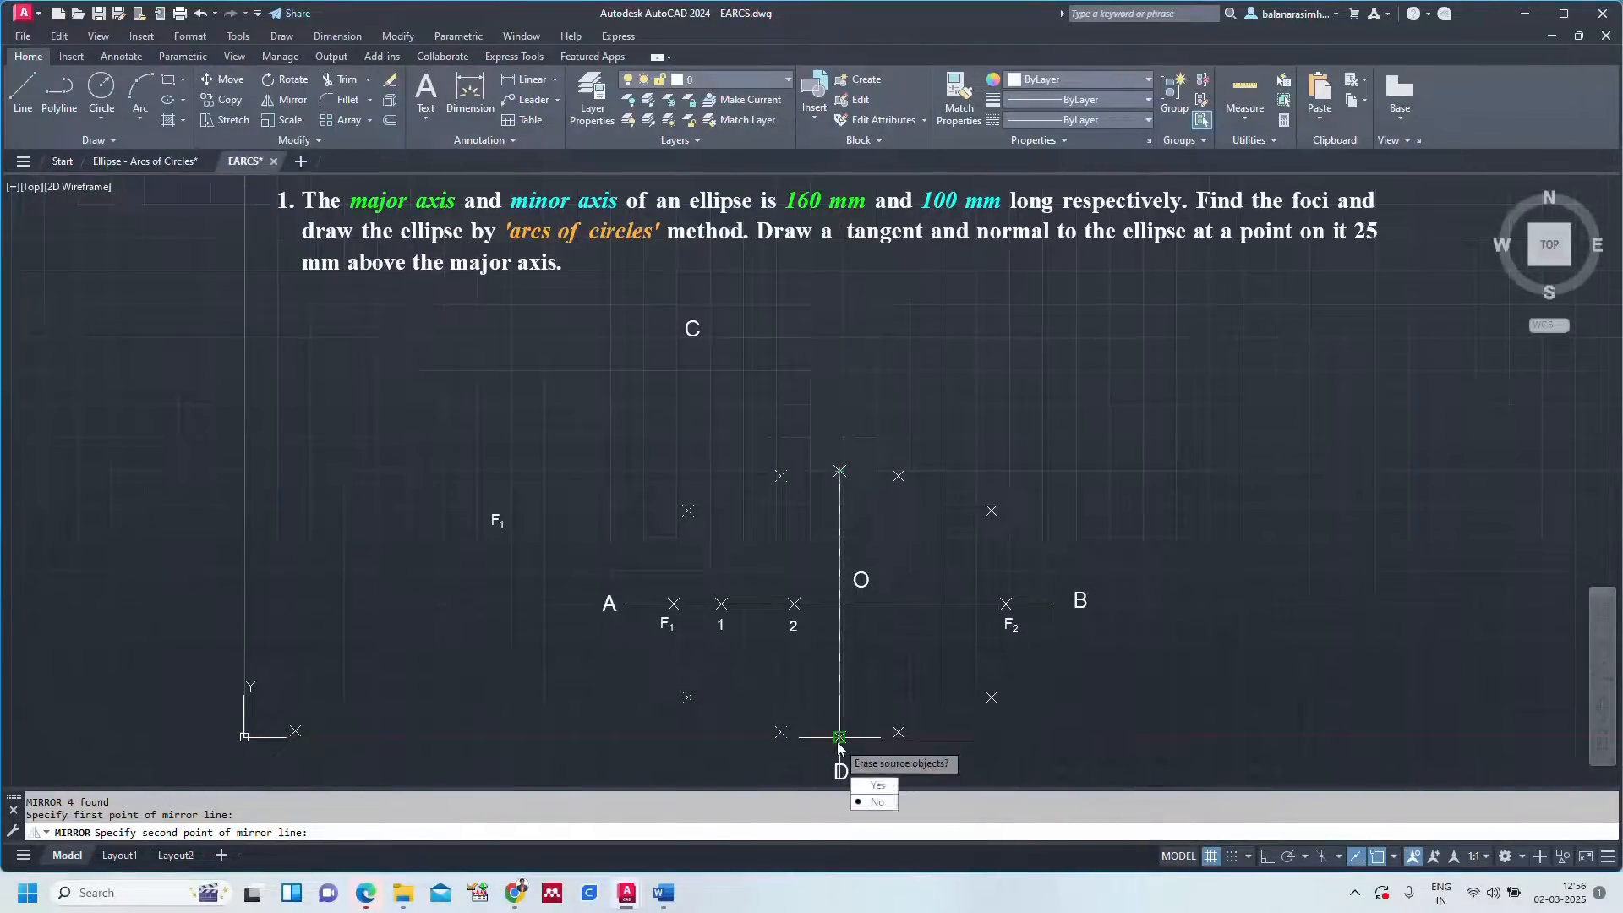
pyautogui.click(879, 802)
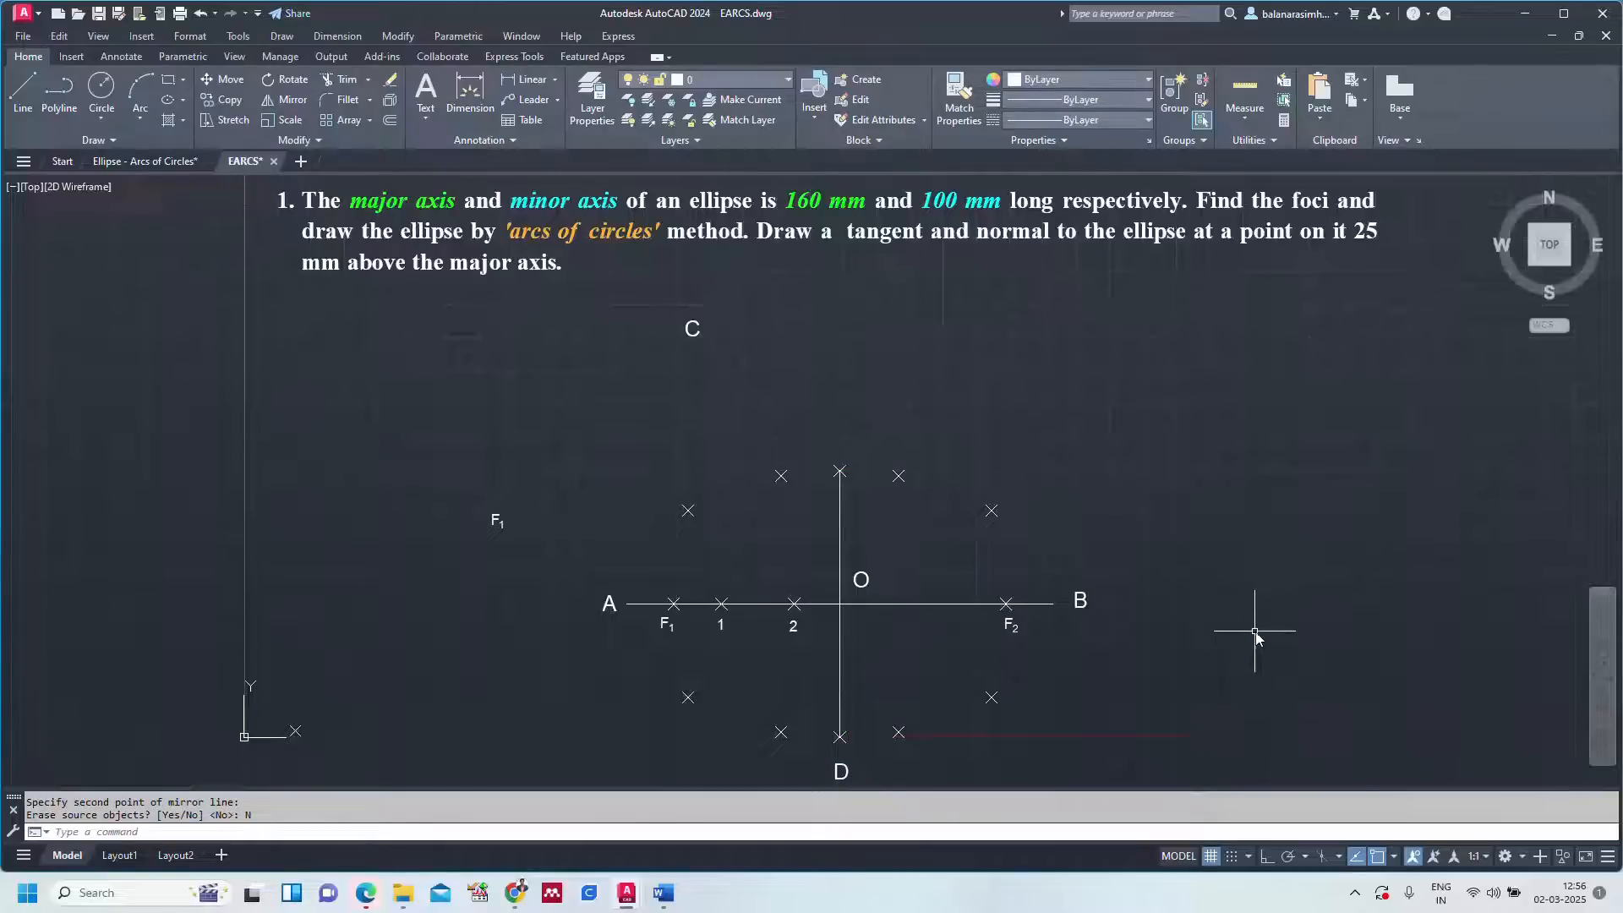
# Copy the spare F1 label beside each of the four plotted points above major axis AB.
pyautogui.moveTo(1229, 653); pyautogui.dragTo(1192, 544, button='middle')
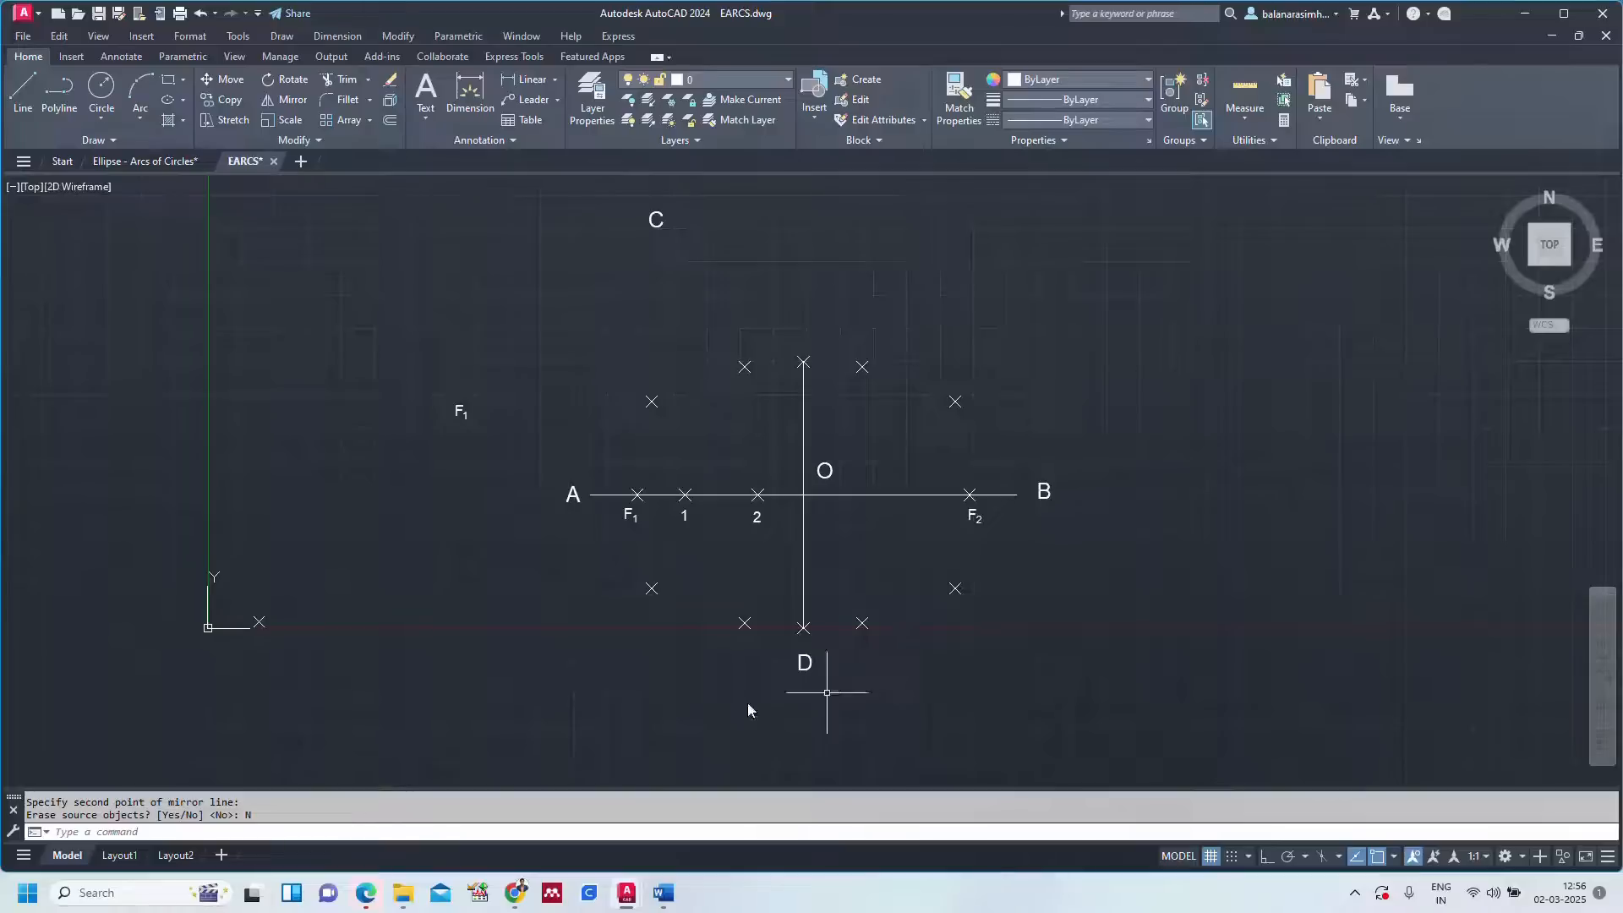
pyautogui.click(118, 160)
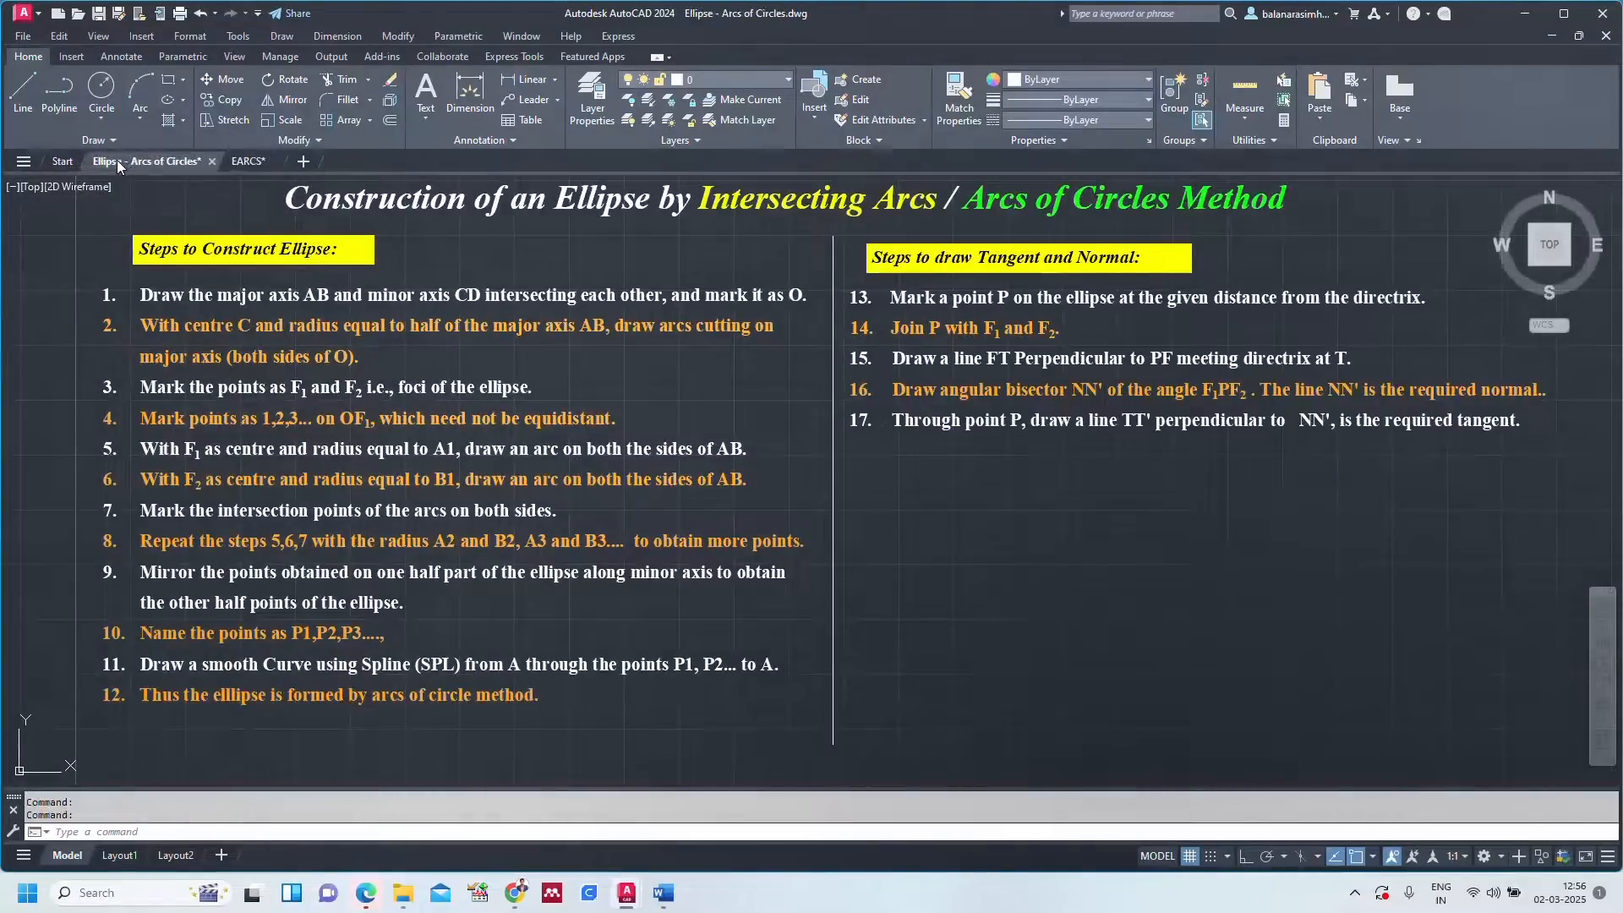
pyautogui.click(245, 161)
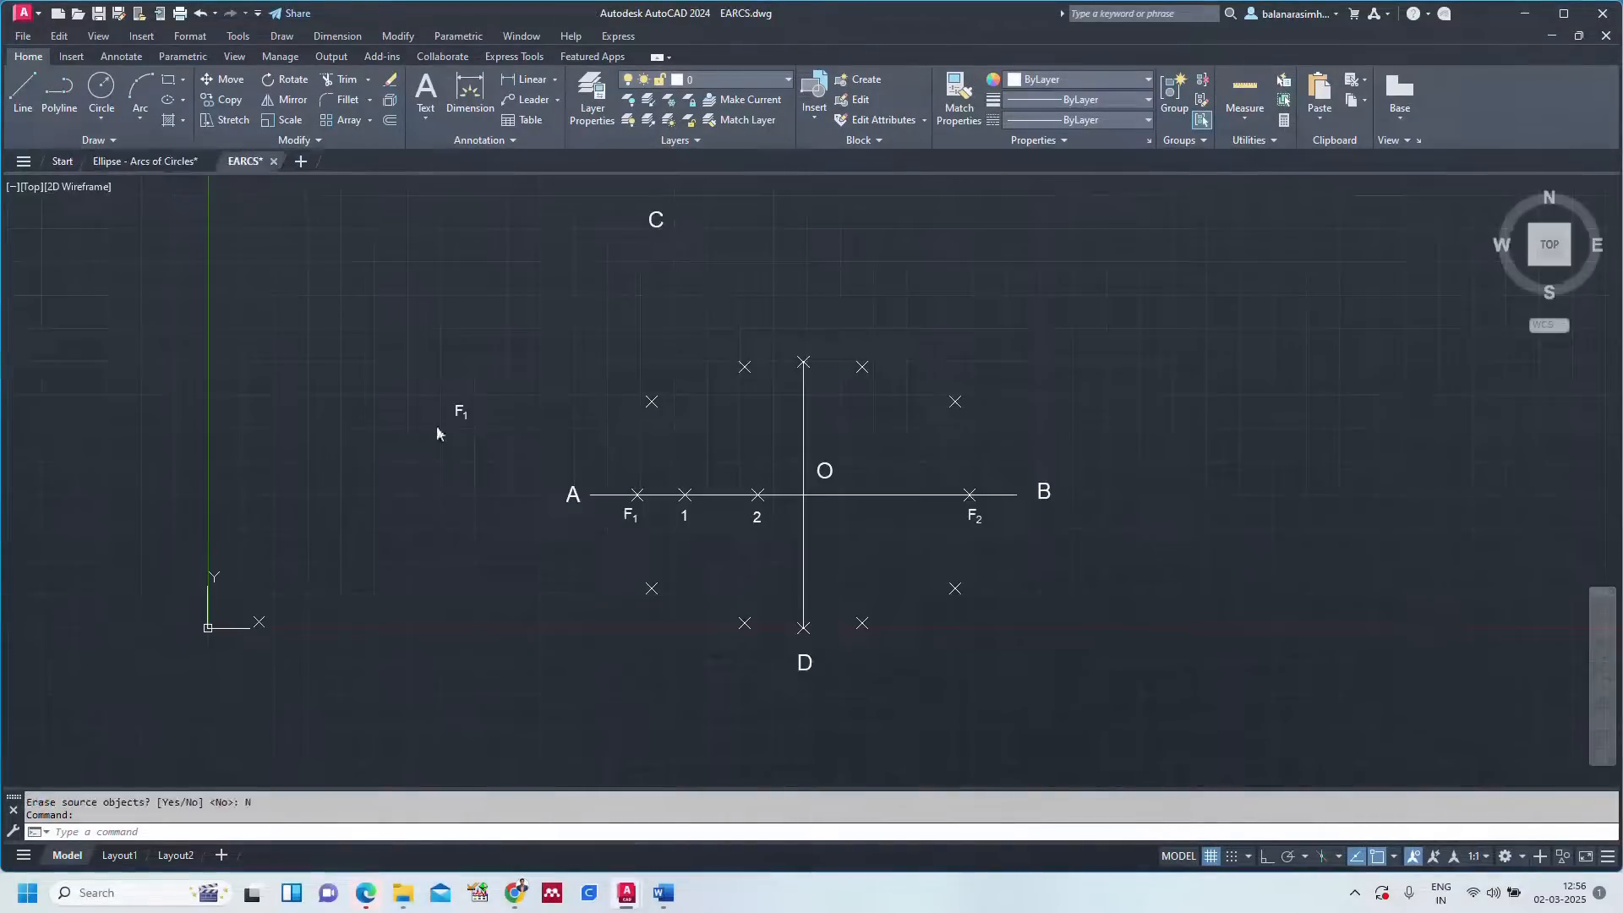
pyautogui.click(461, 410)
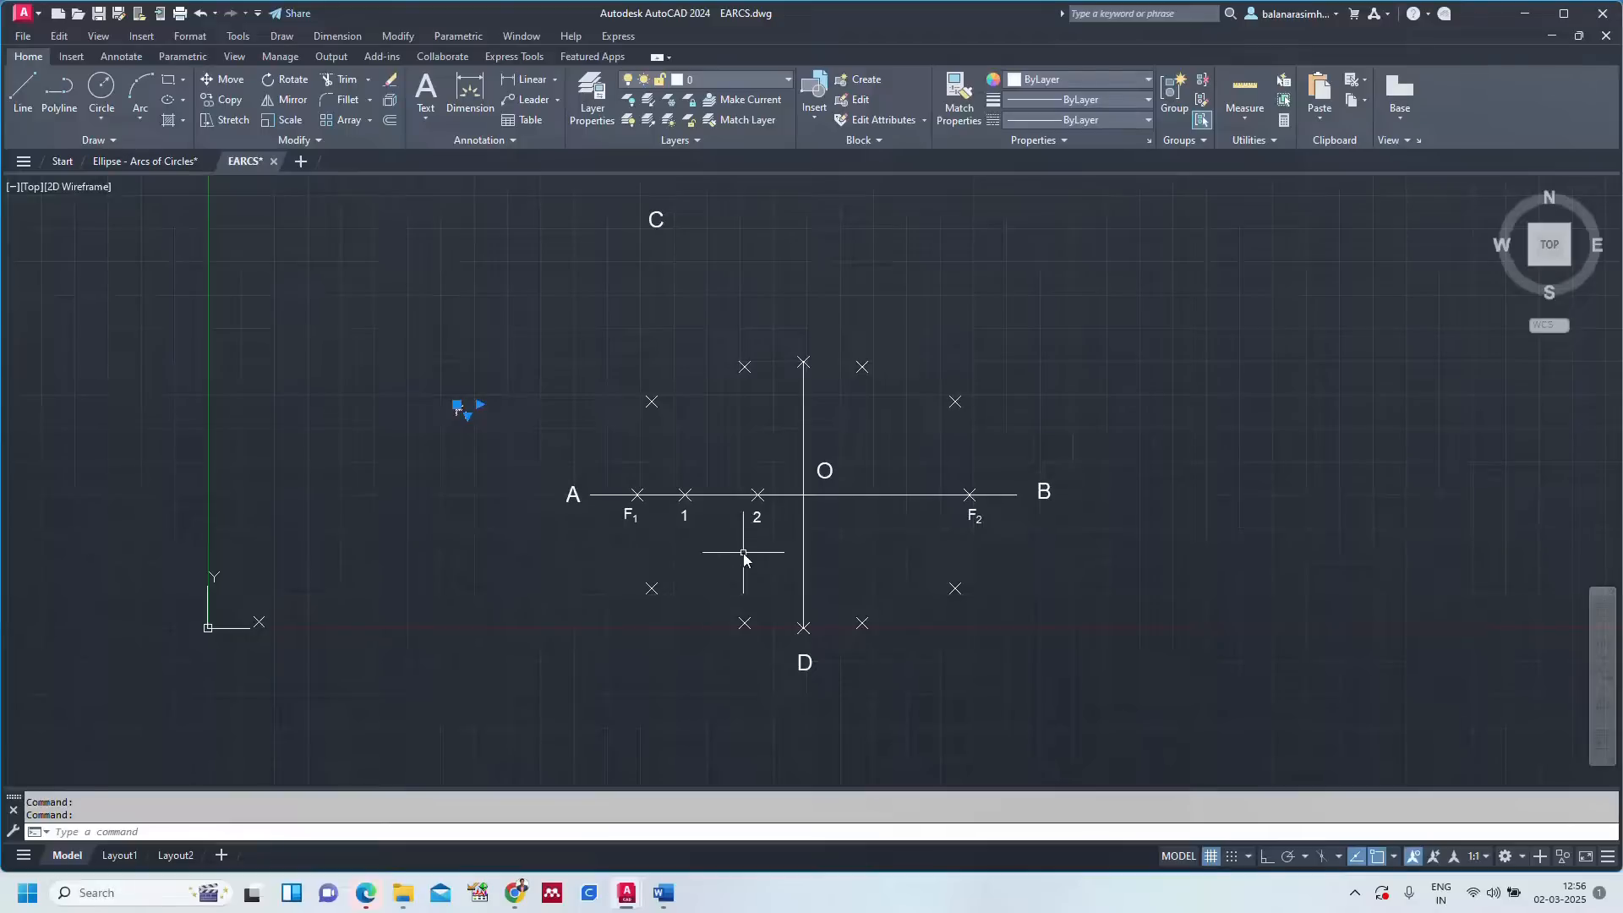
pyautogui.write('co')
pyautogui.press('Return')
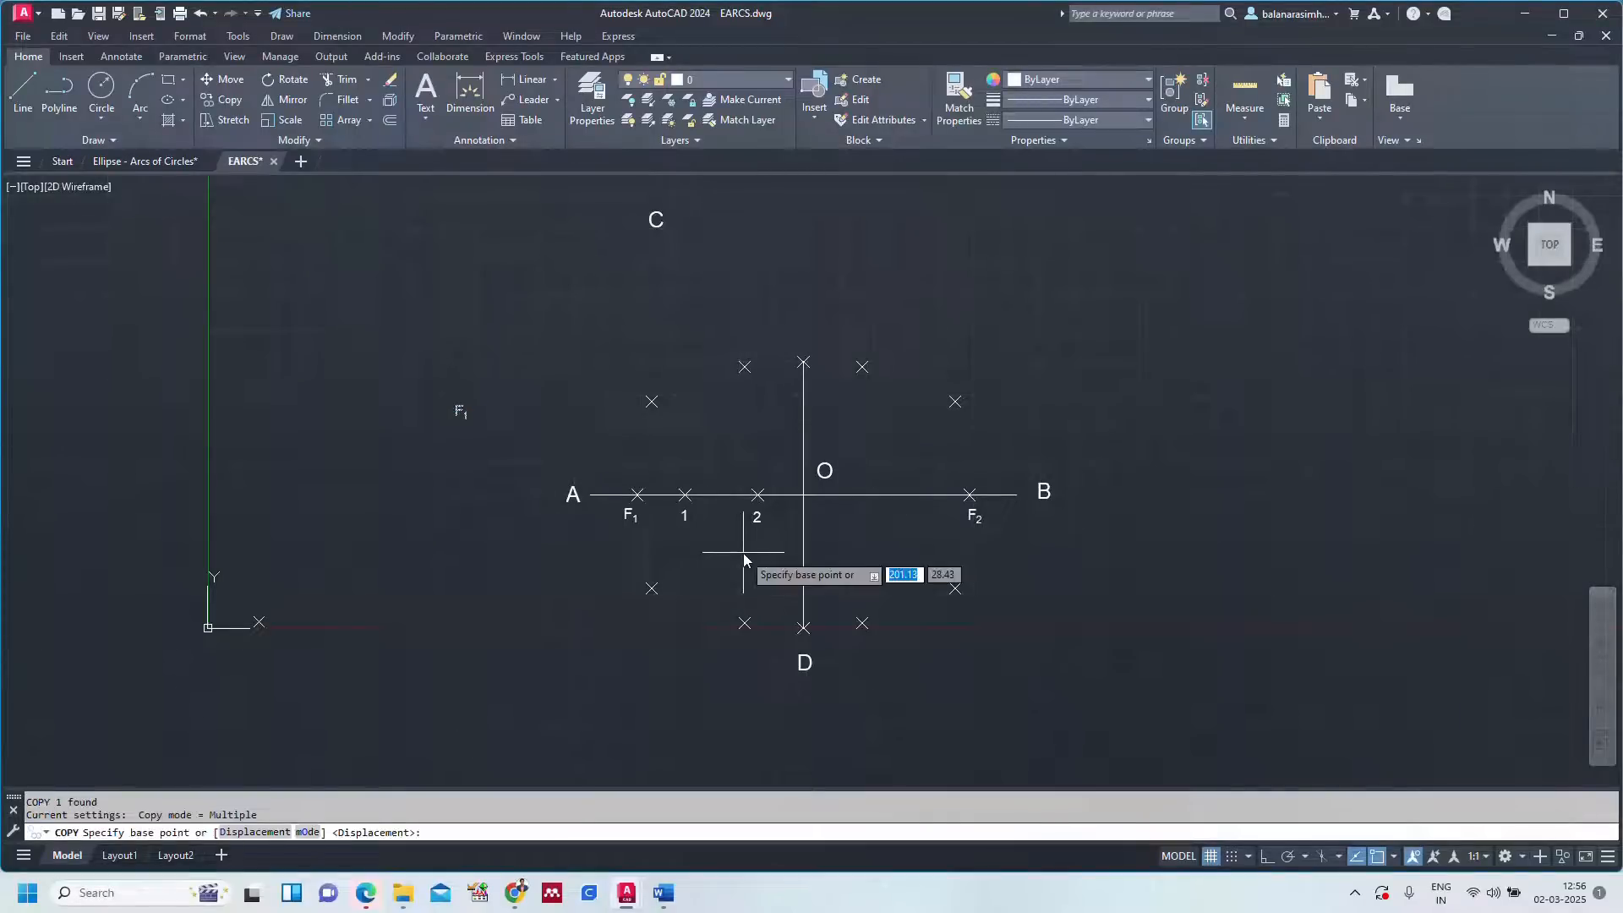
pyautogui.click(467, 442)
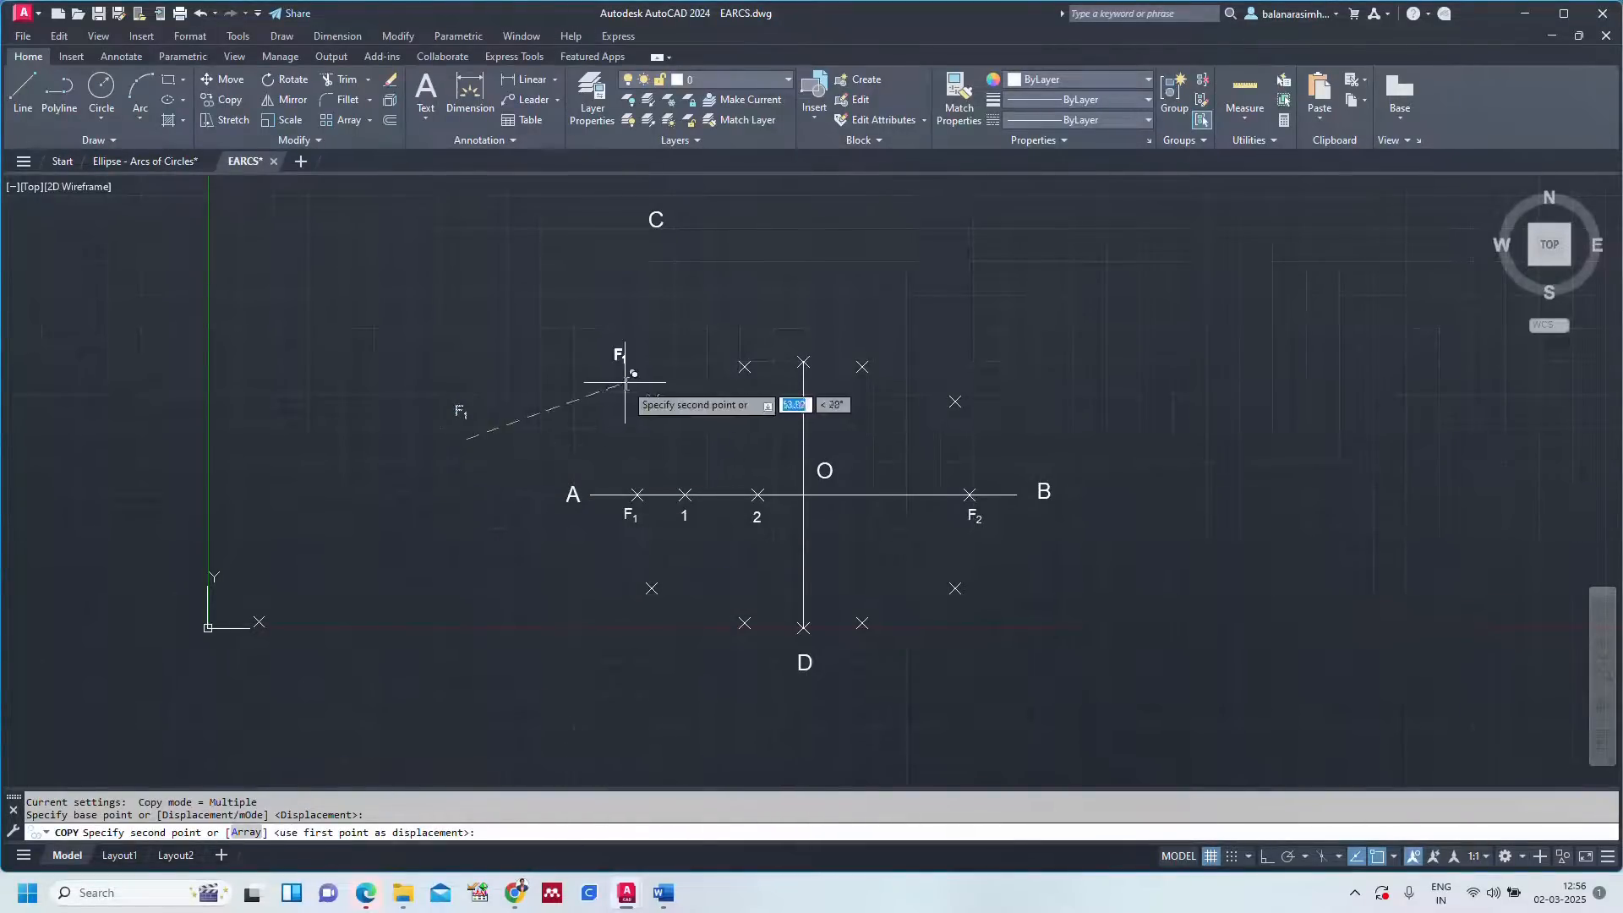
pyautogui.click(652, 402)
pyautogui.click(744, 367)
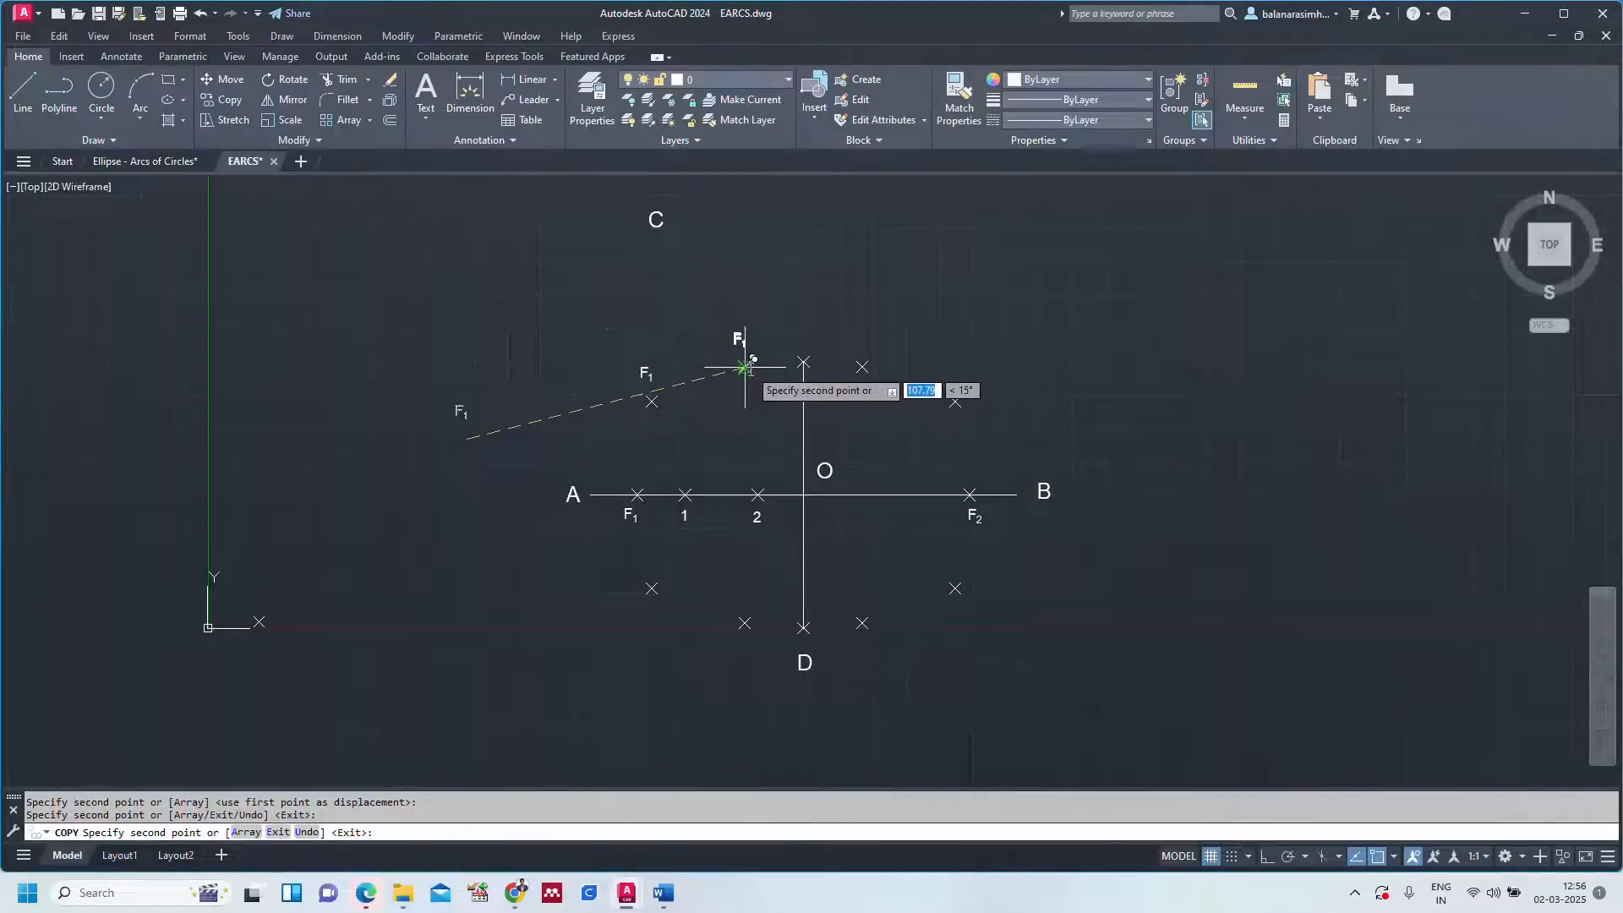
pyautogui.click(862, 367)
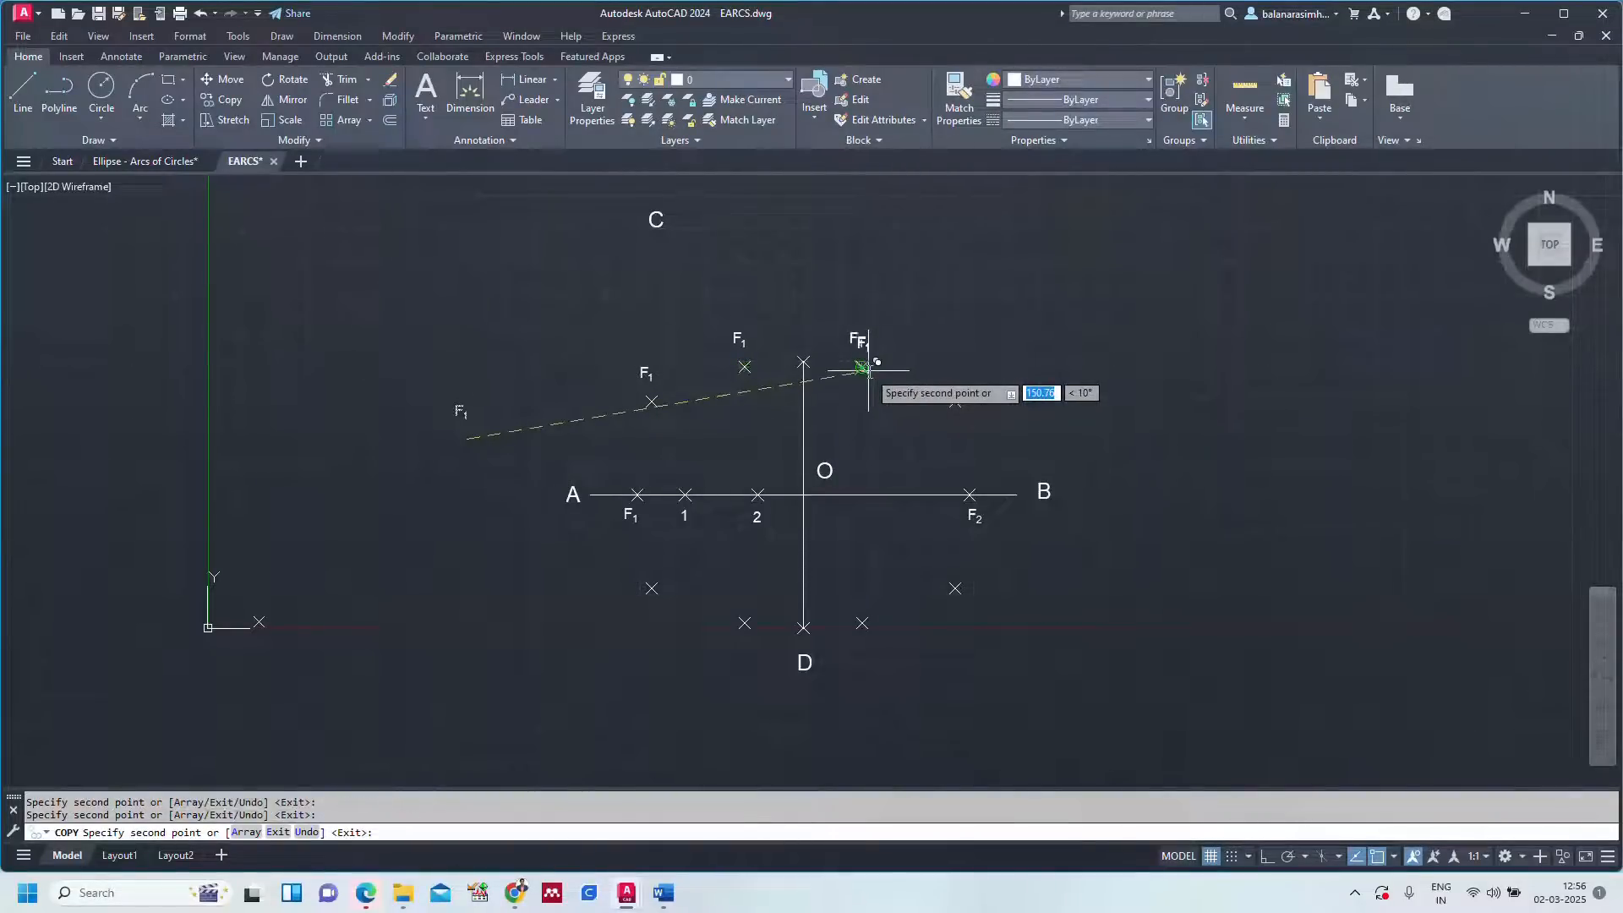
pyautogui.click(955, 400)
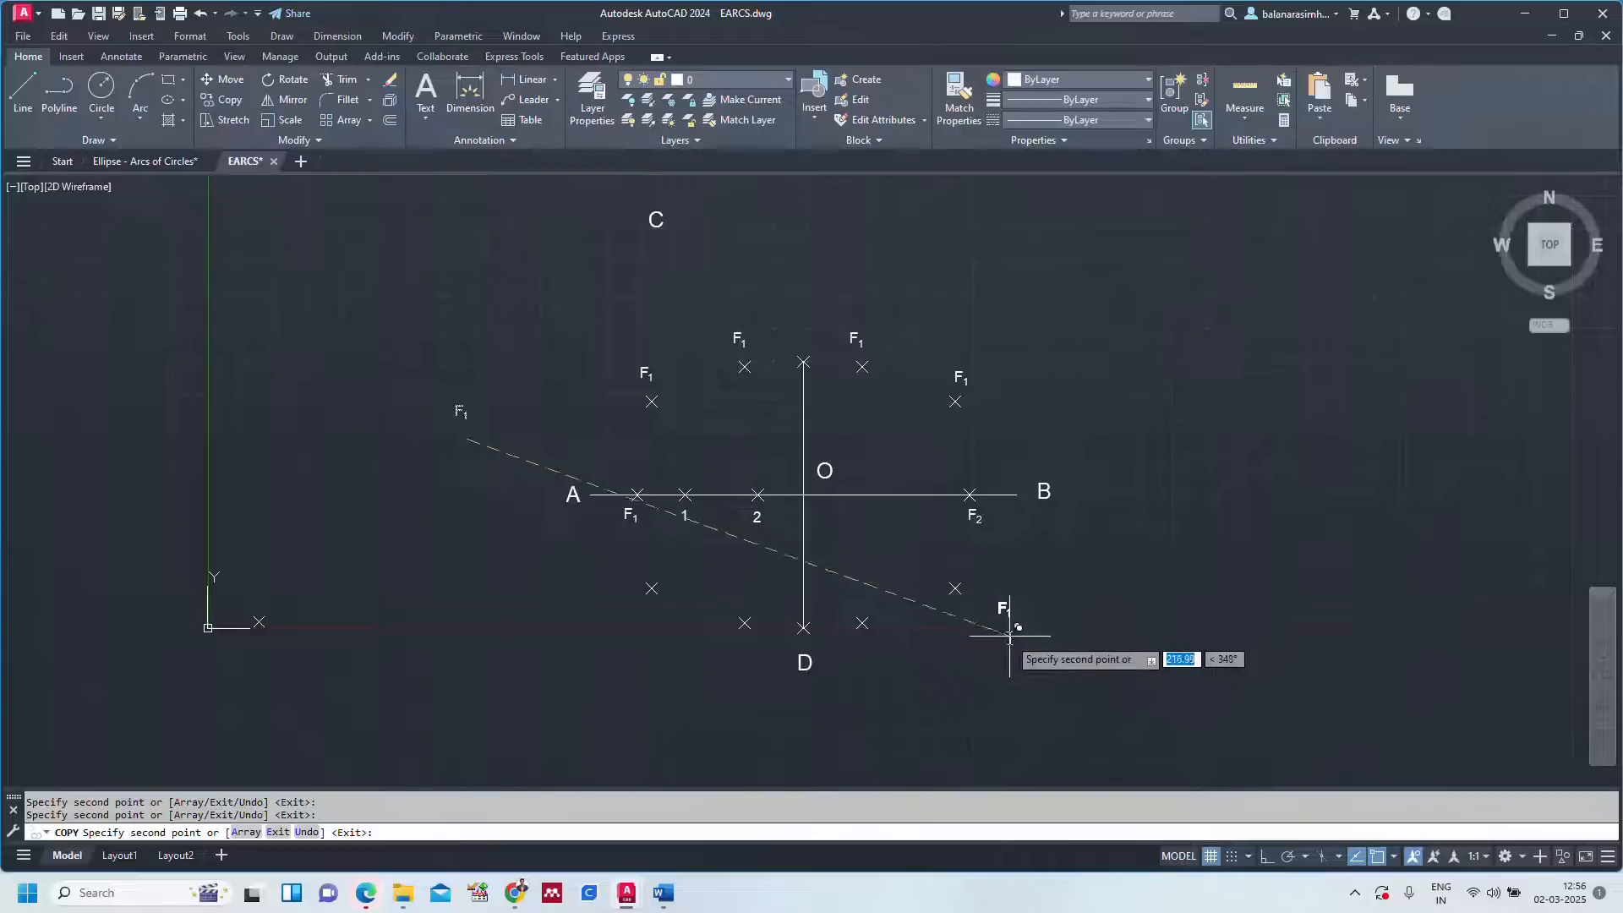
# Place four more copies of the F1 label beside the plotted points below major axis AB.
pyautogui.click(972, 645)
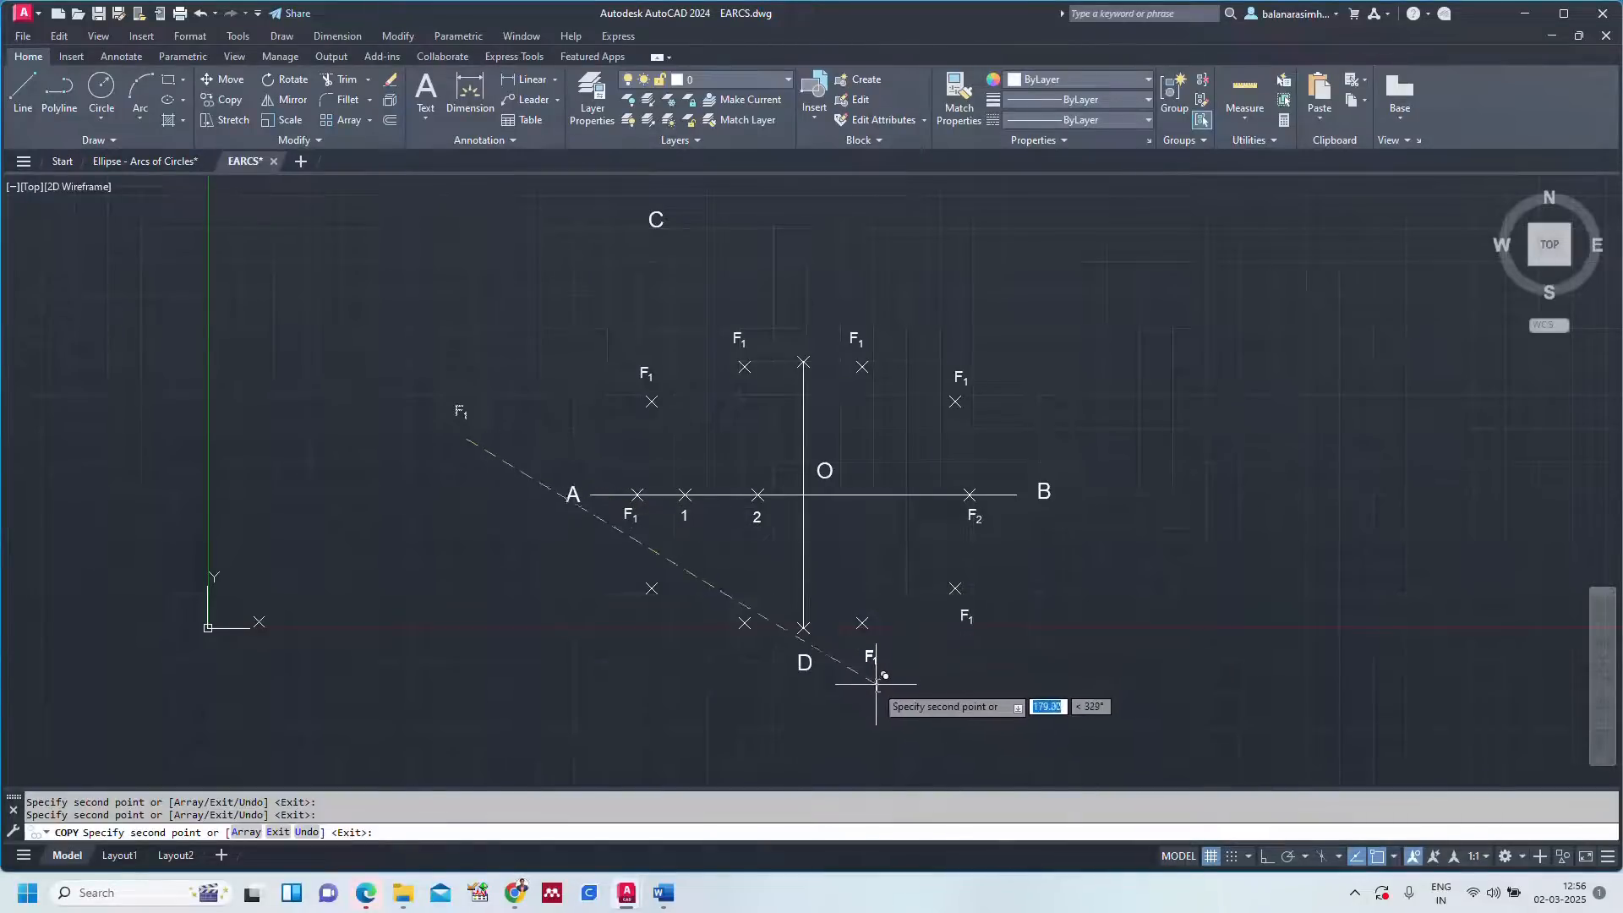
pyautogui.click(870, 678)
pyautogui.click(749, 675)
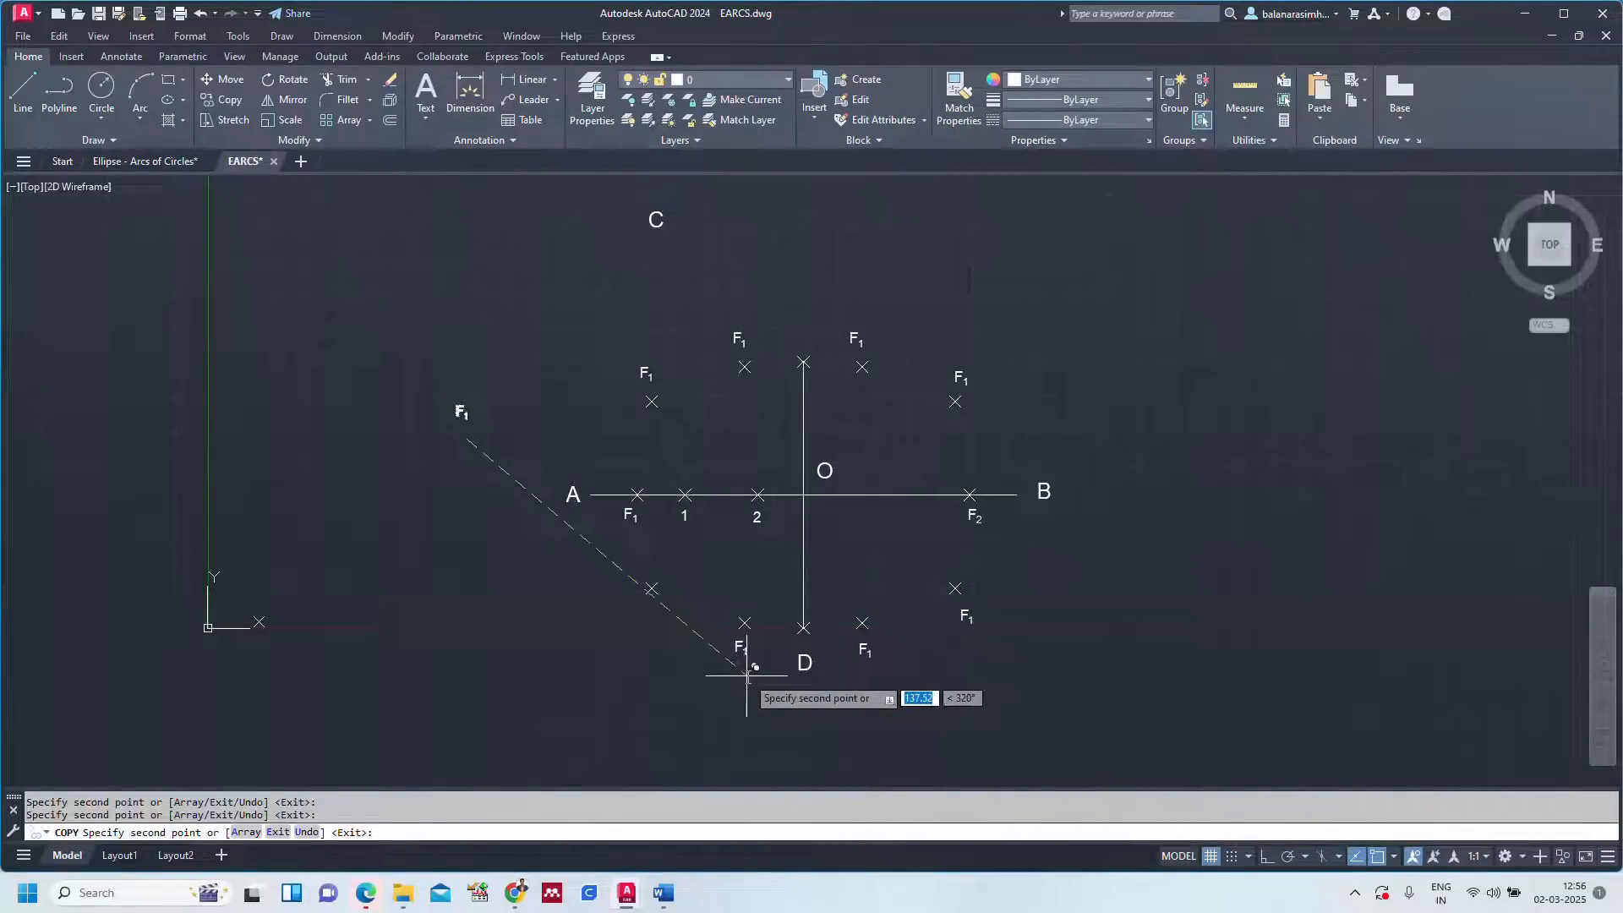
pyautogui.click(655, 640)
pyautogui.press('Escape')
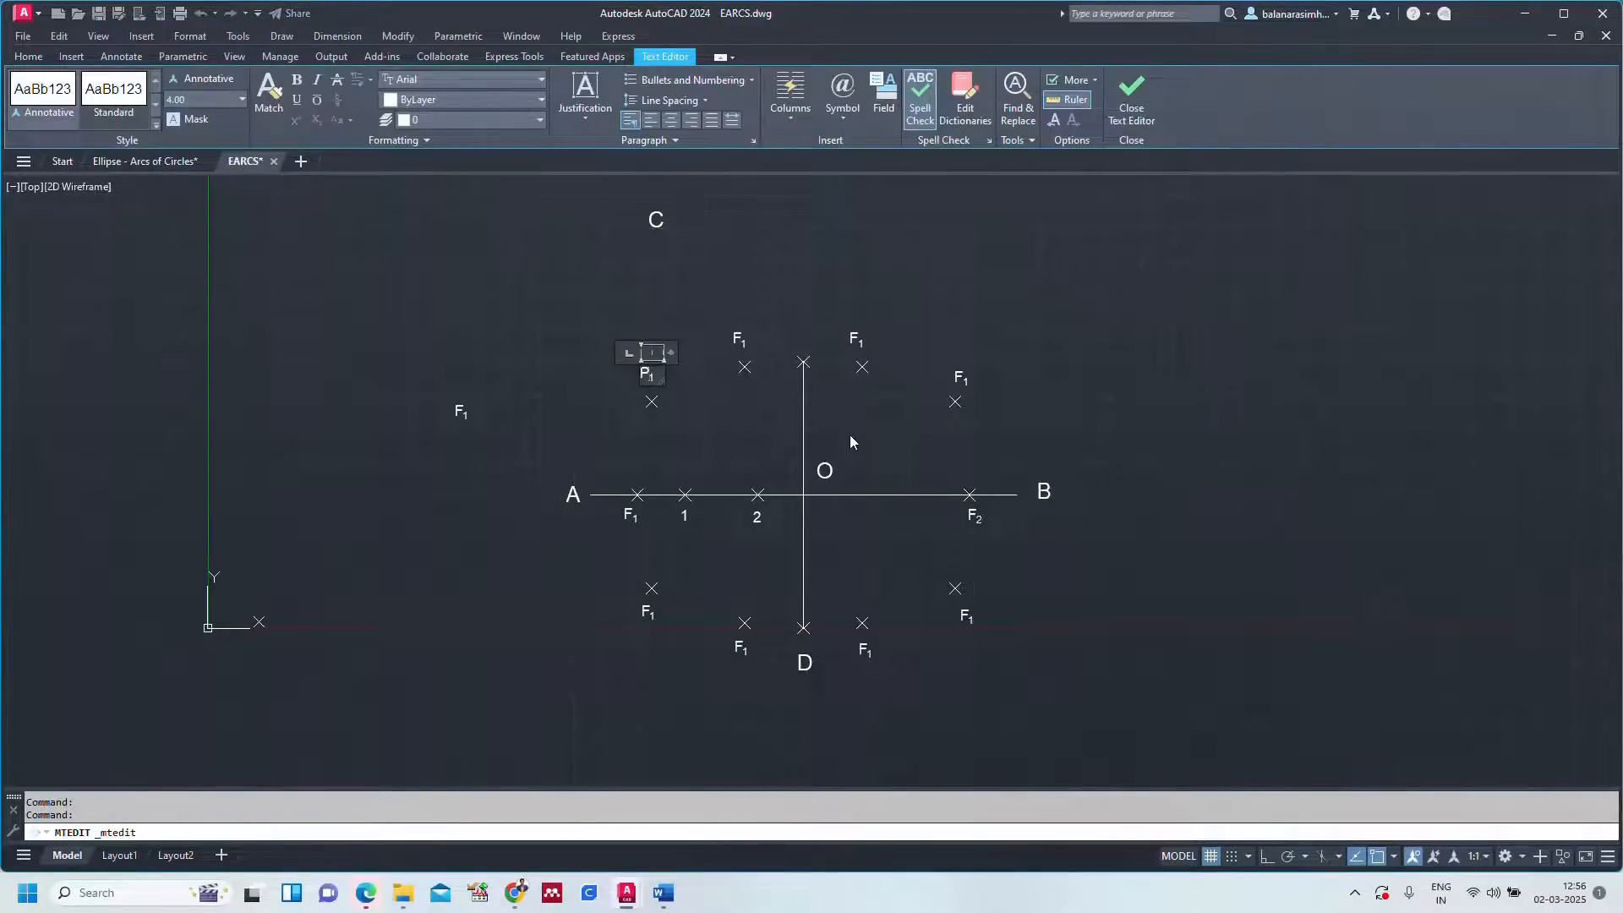
# Relabel the two points above AB between A and the minor axis as P1 and P2, with subscript numbers.
pyautogui.click(853, 302)
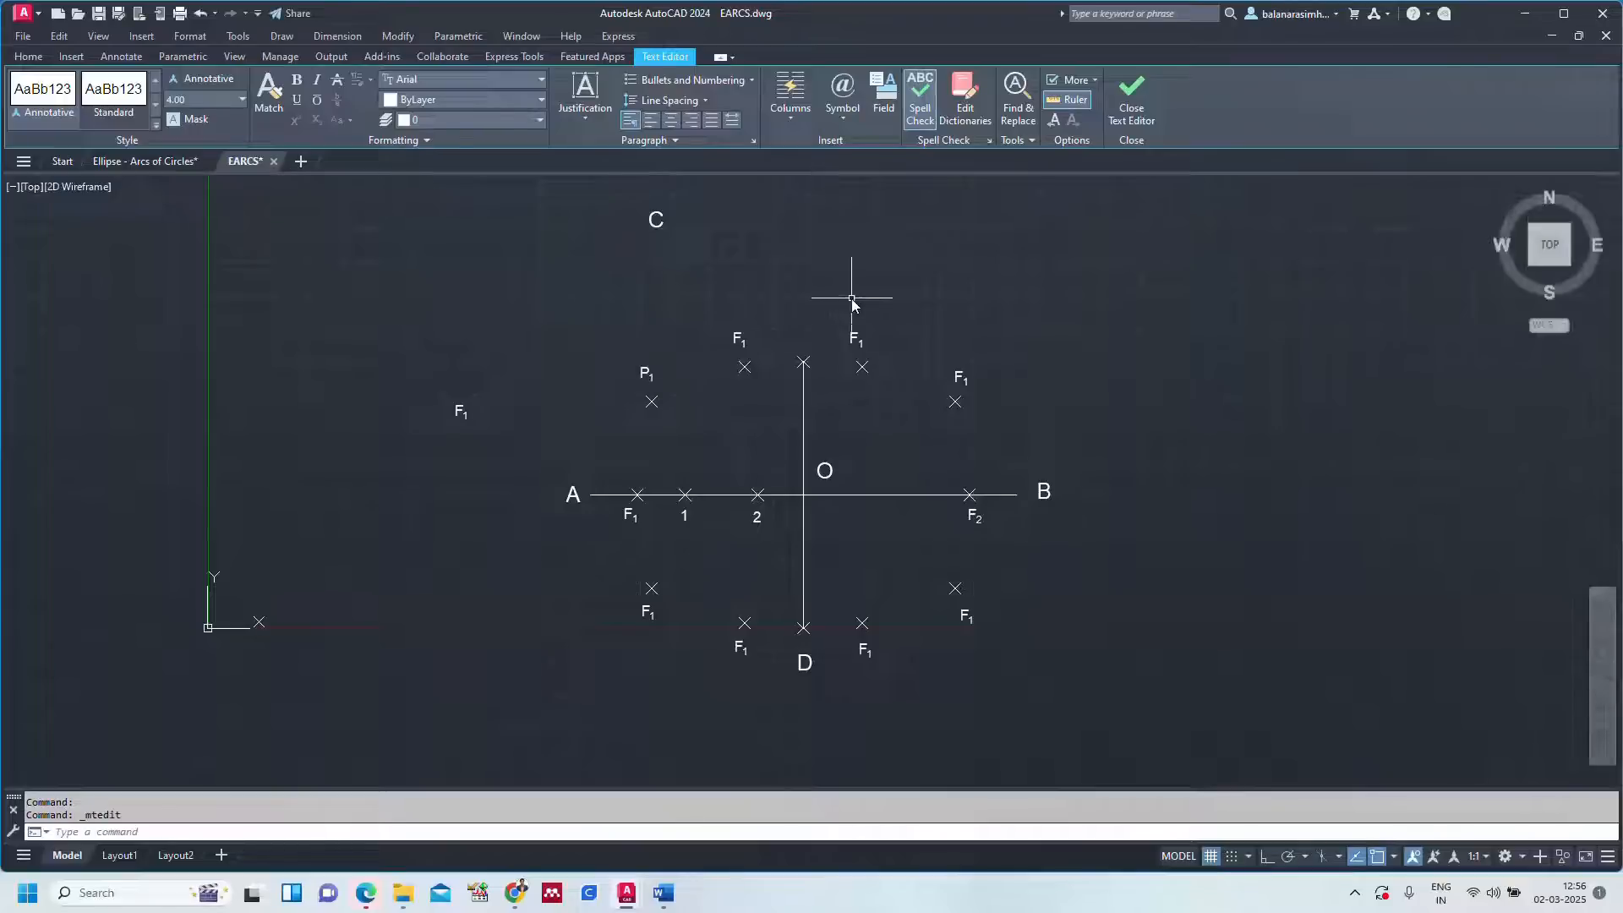
pyautogui.doubleClick(741, 339)
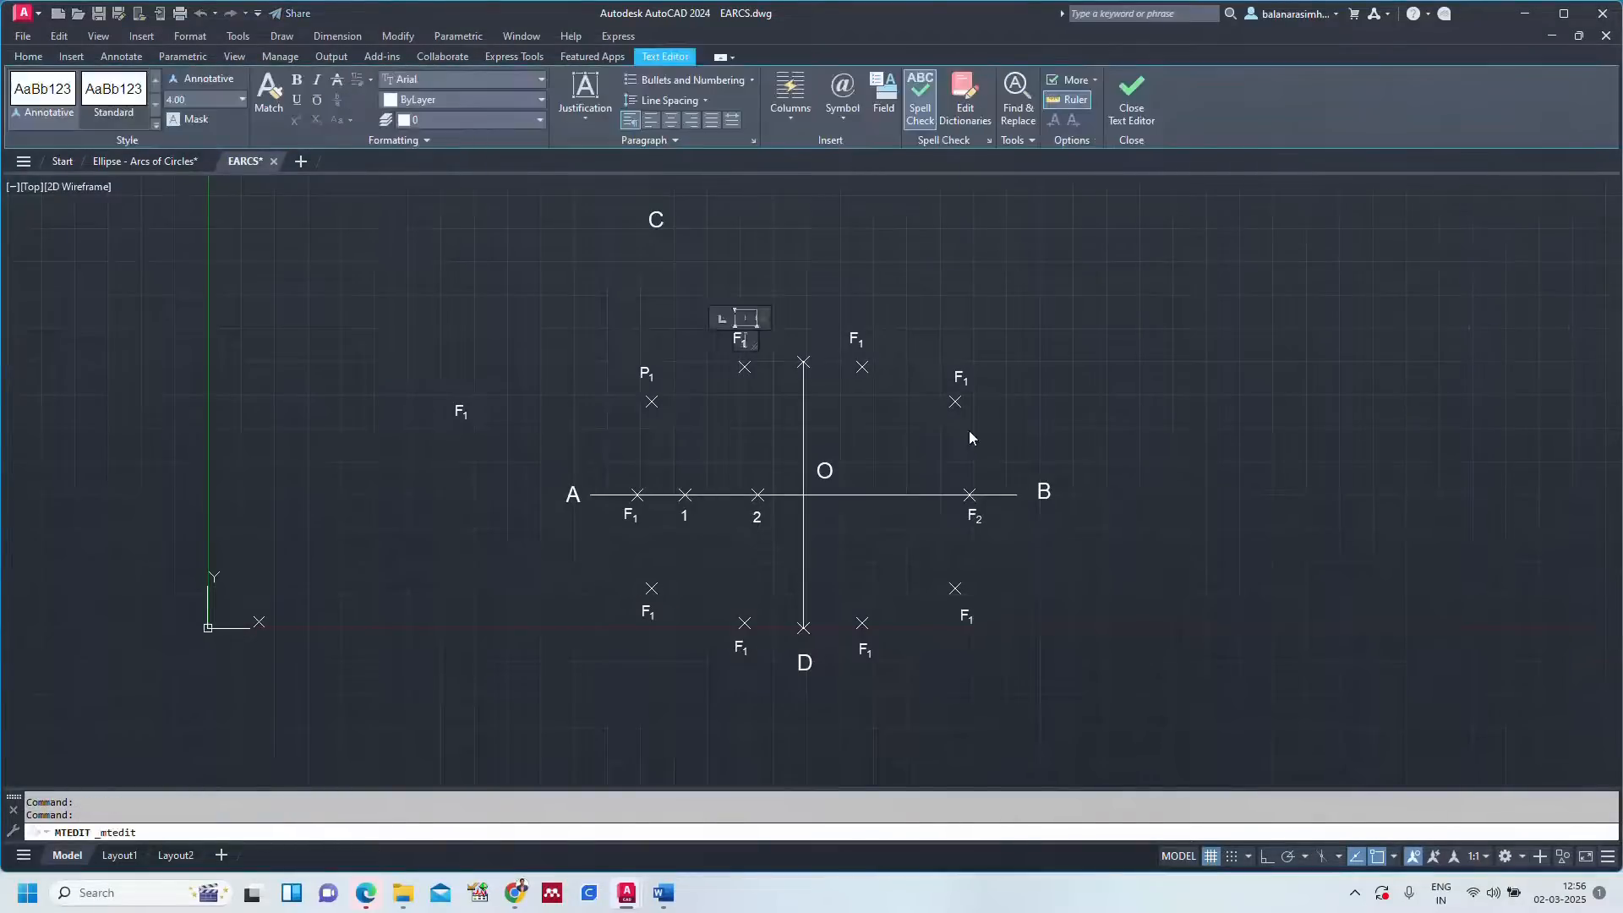
pyautogui.write('P2')
pyautogui.click(323, 120)
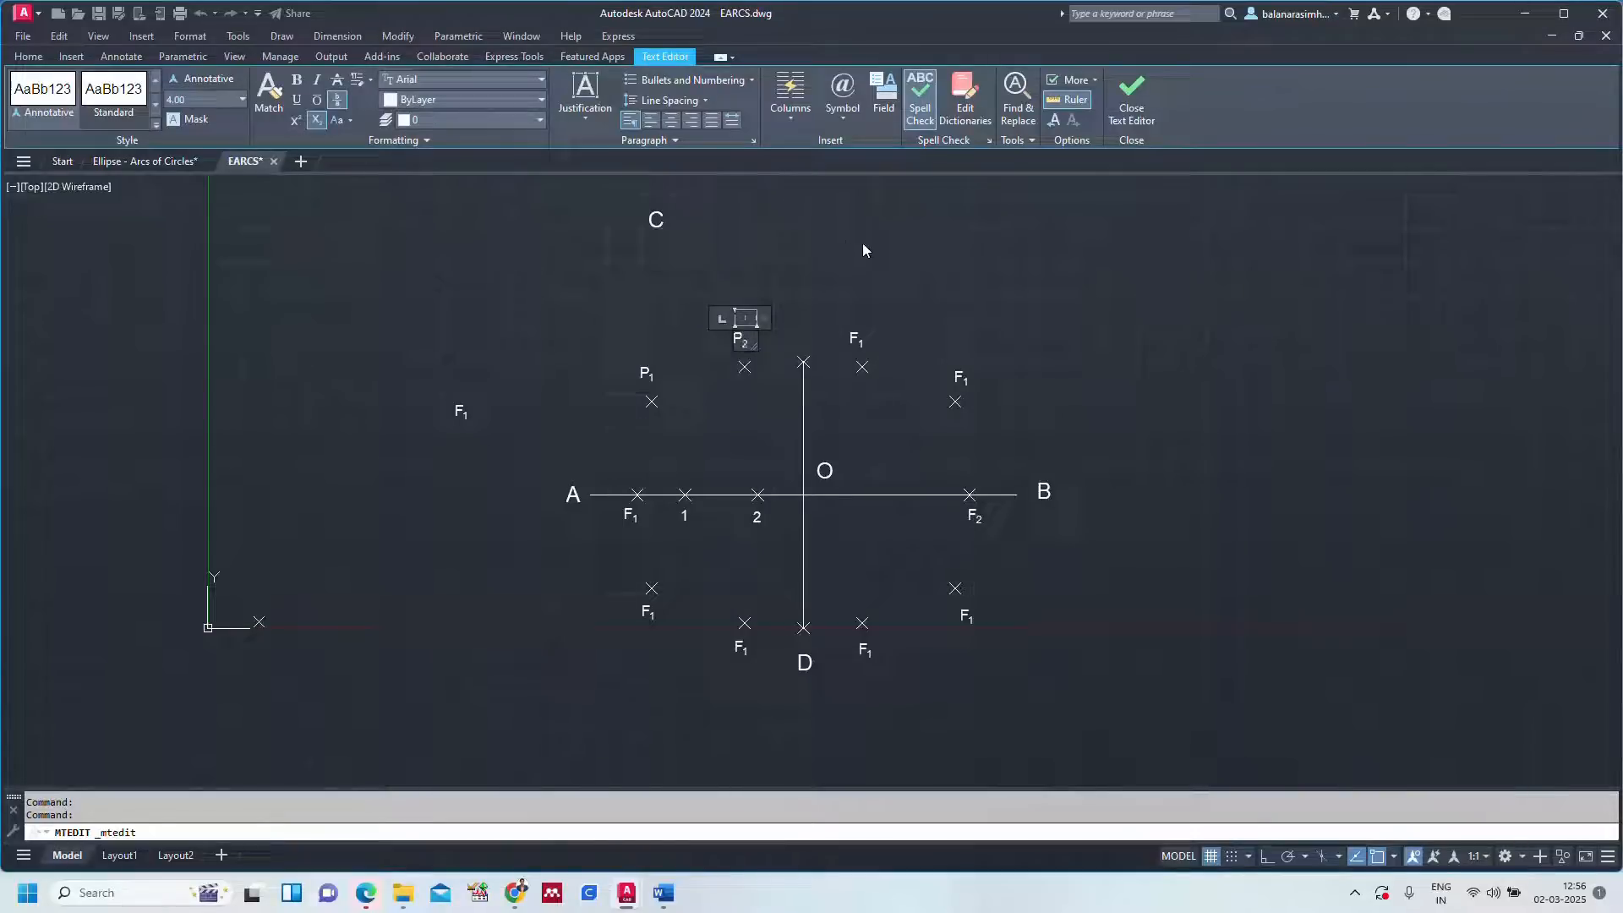
# Change the label of the first upper point past the minor axis towards B to P3, with the 3 as subscript.
pyautogui.click(845, 330)
pyautogui.doubleClick(845, 332)
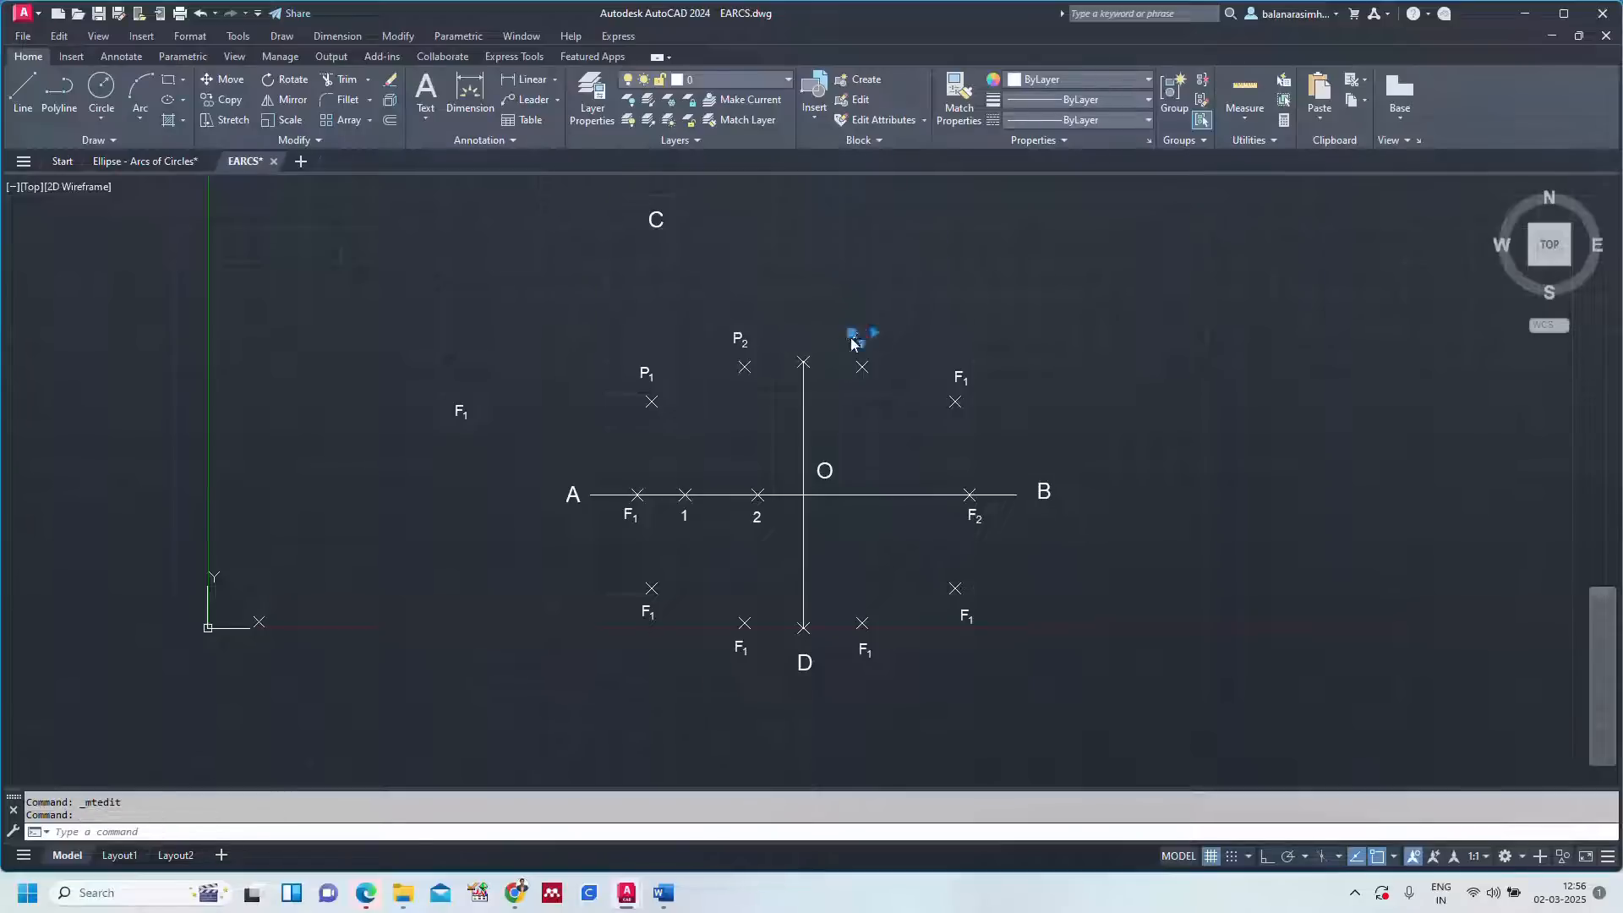
pyautogui.press('BackSpace')
pyautogui.press('BackSpace')
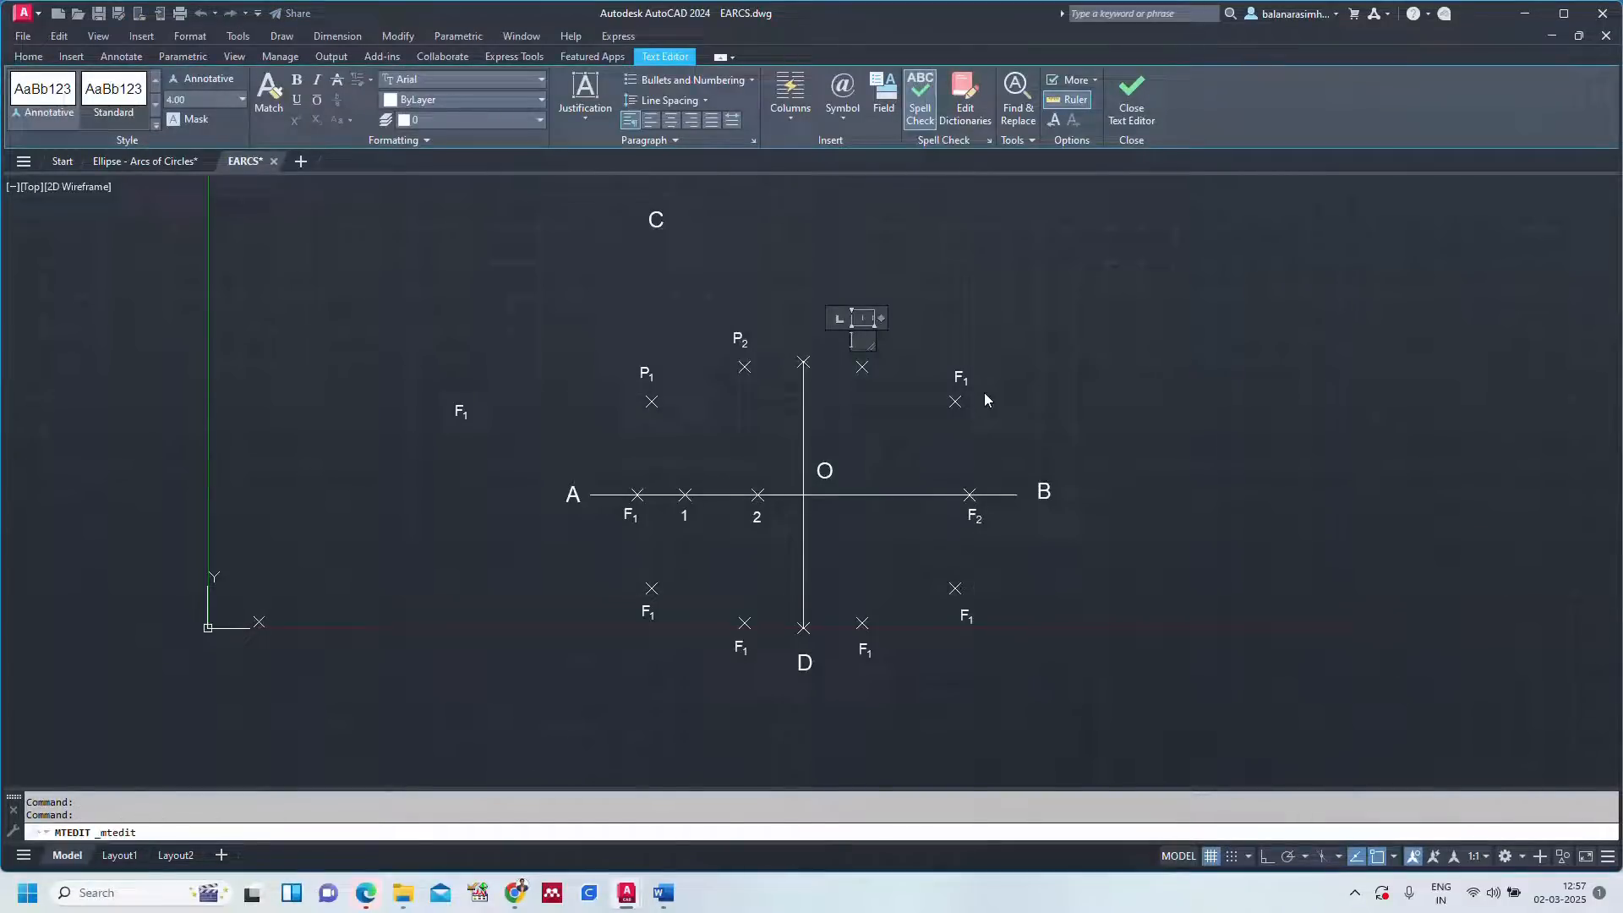
pyautogui.write('P3')
pyautogui.click(314, 127)
pyautogui.click(1048, 327)
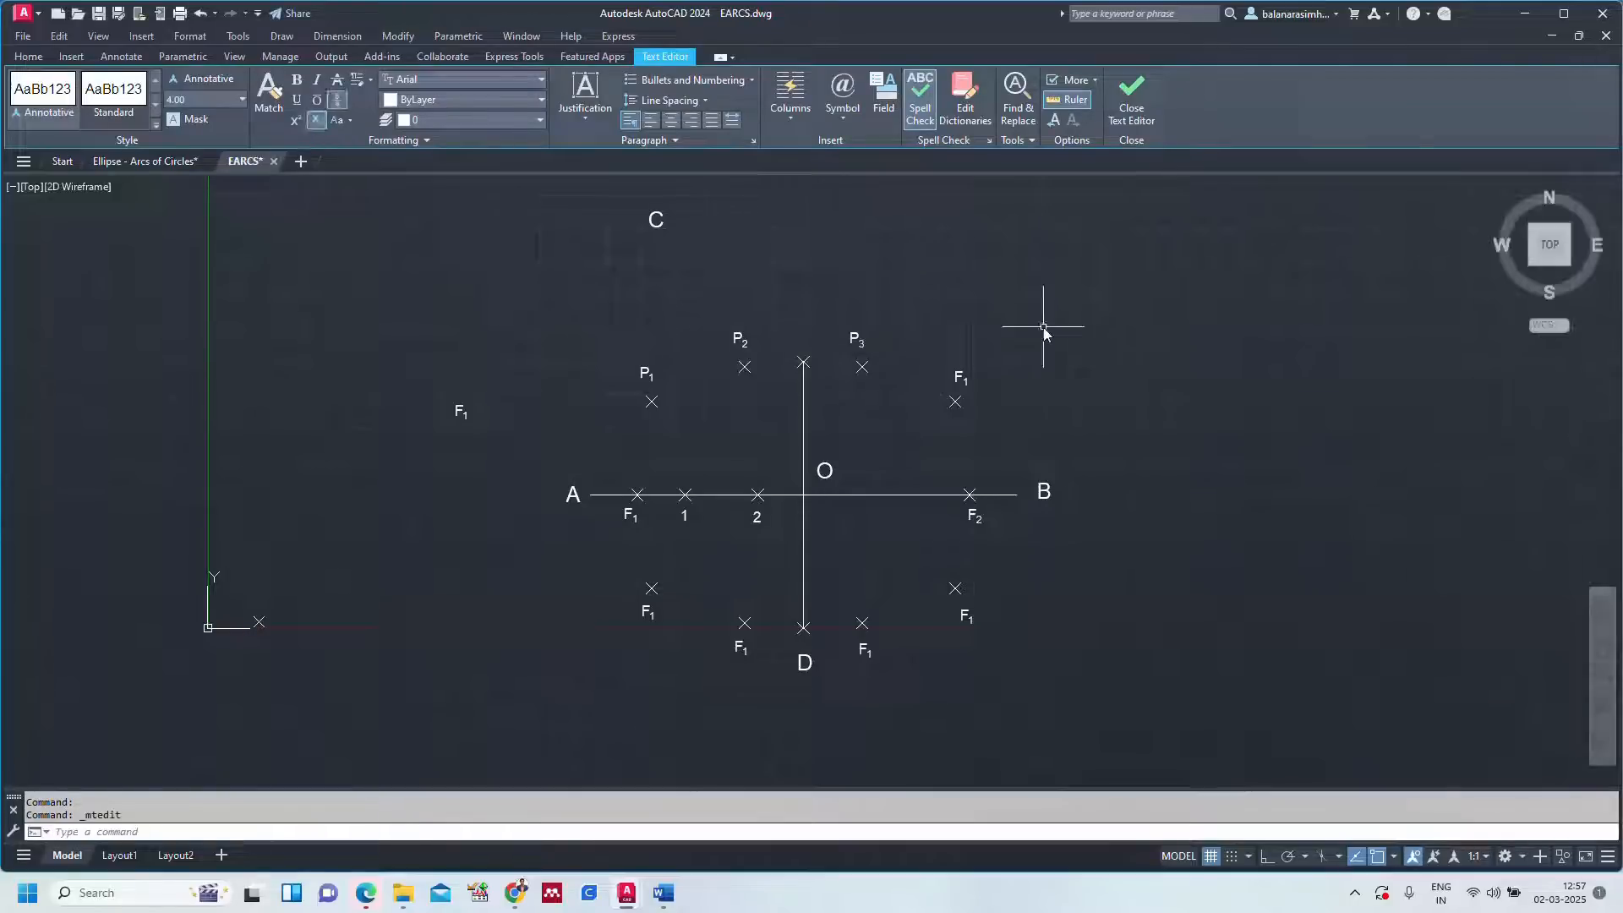
# Change the label of the upper point nearest B to P4, with the 4 as subscript.
pyautogui.click(960, 376)
pyautogui.doubleClick(962, 380)
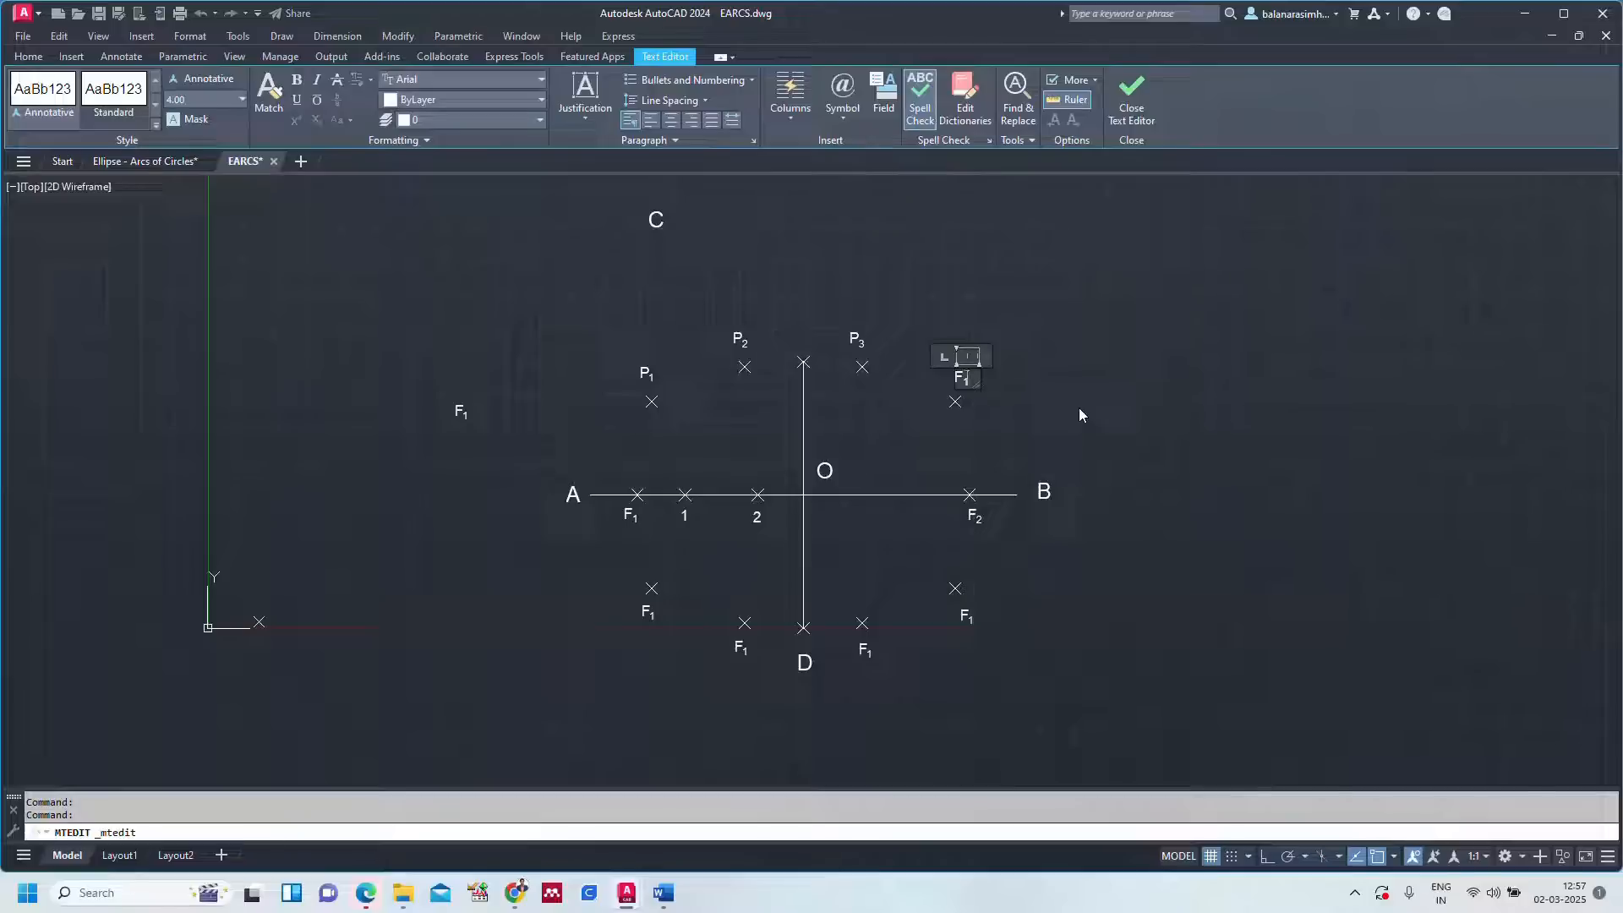
pyautogui.write('P4')
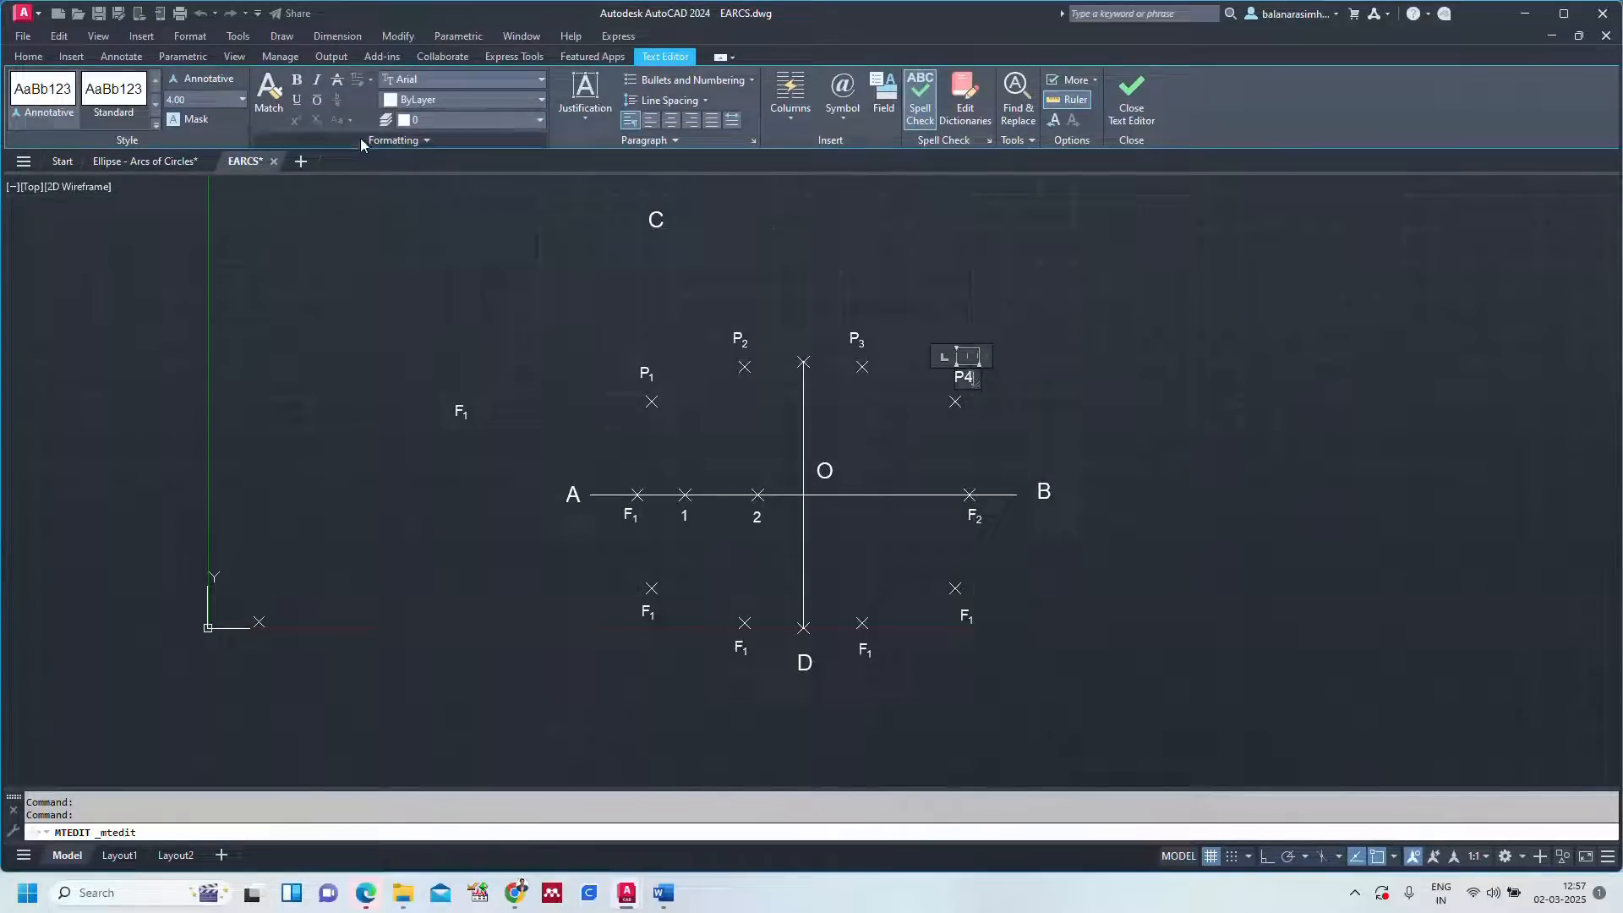
pyautogui.hotkey('shift', 'Left')
pyautogui.click(316, 120)
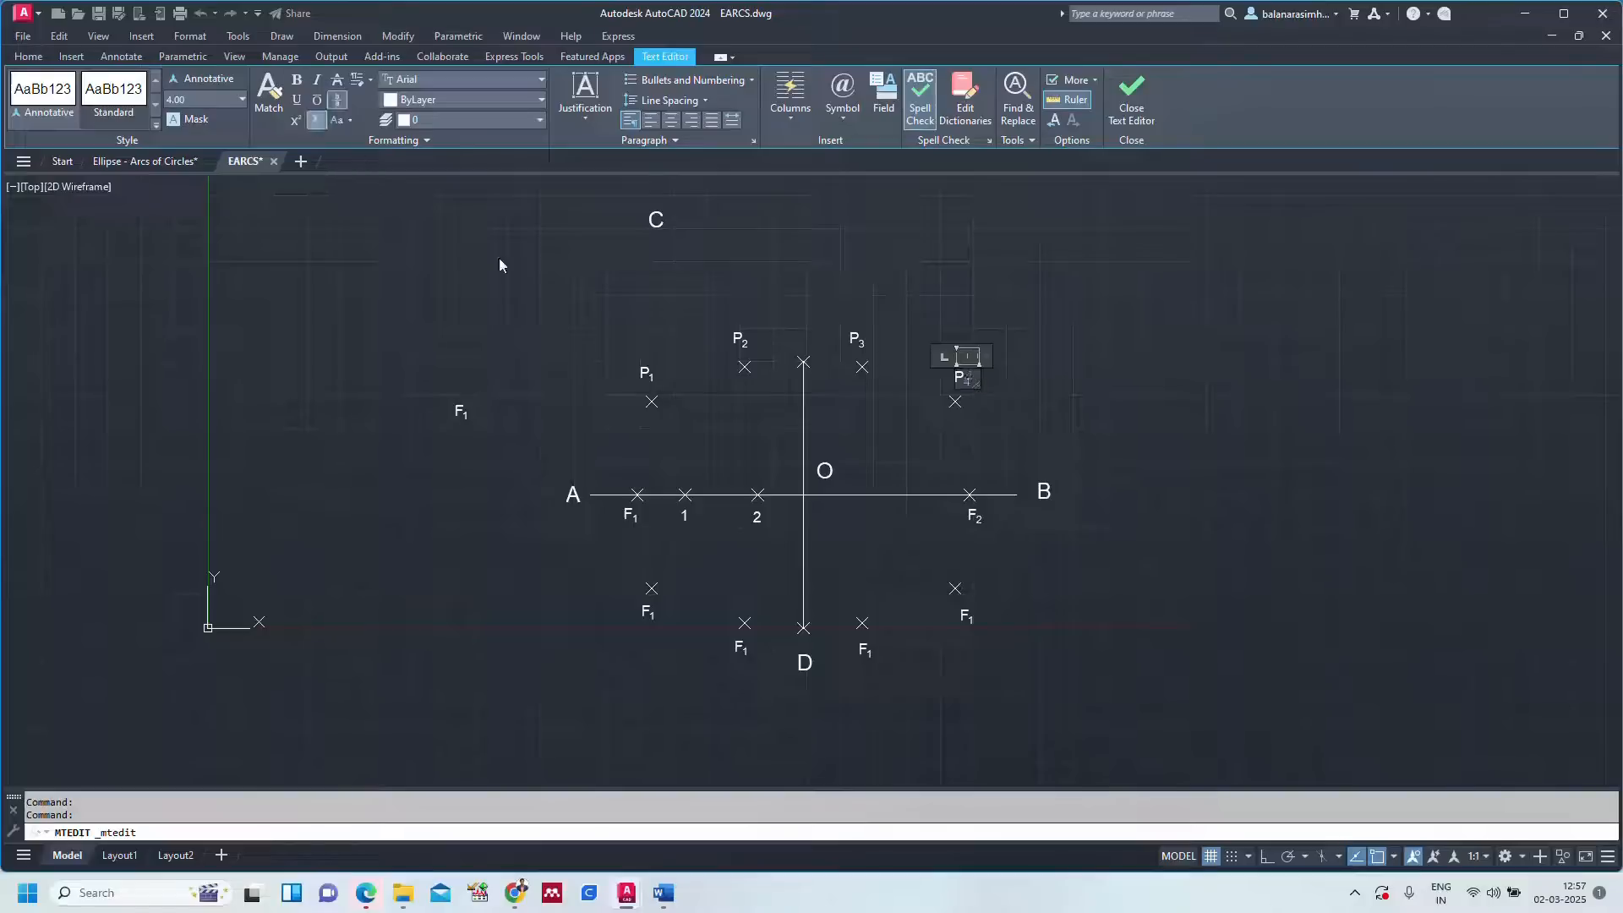
pyautogui.click(1108, 451)
# Change the label of the lower point nearest B to P5, with the 5 as subscript.
pyautogui.doubleClick(968, 617)
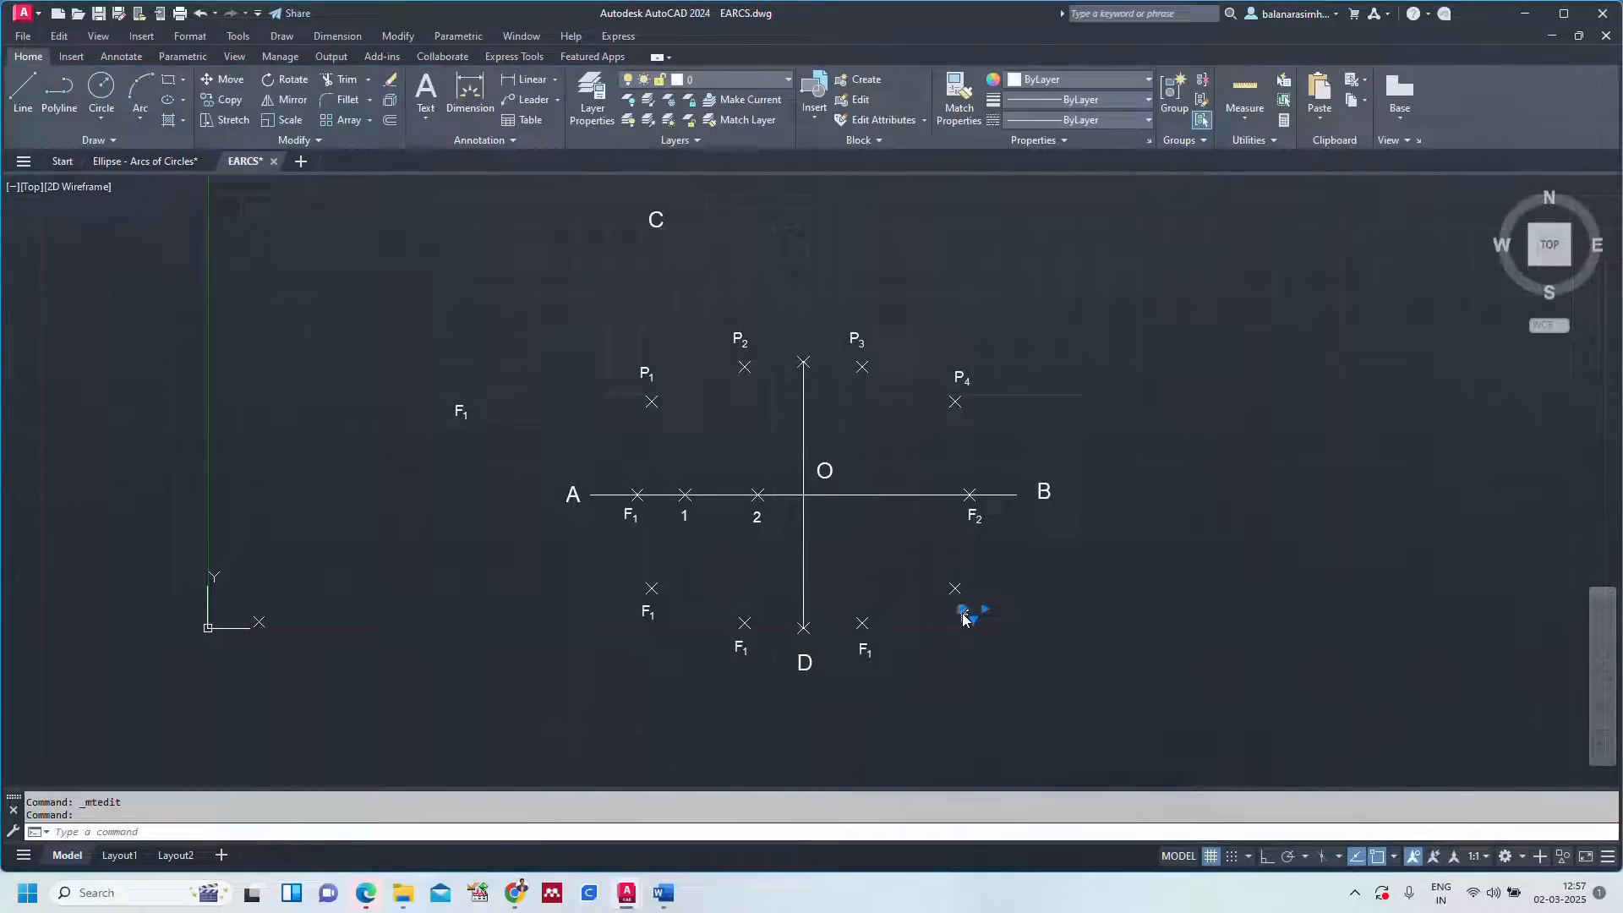
pyautogui.write('P5')
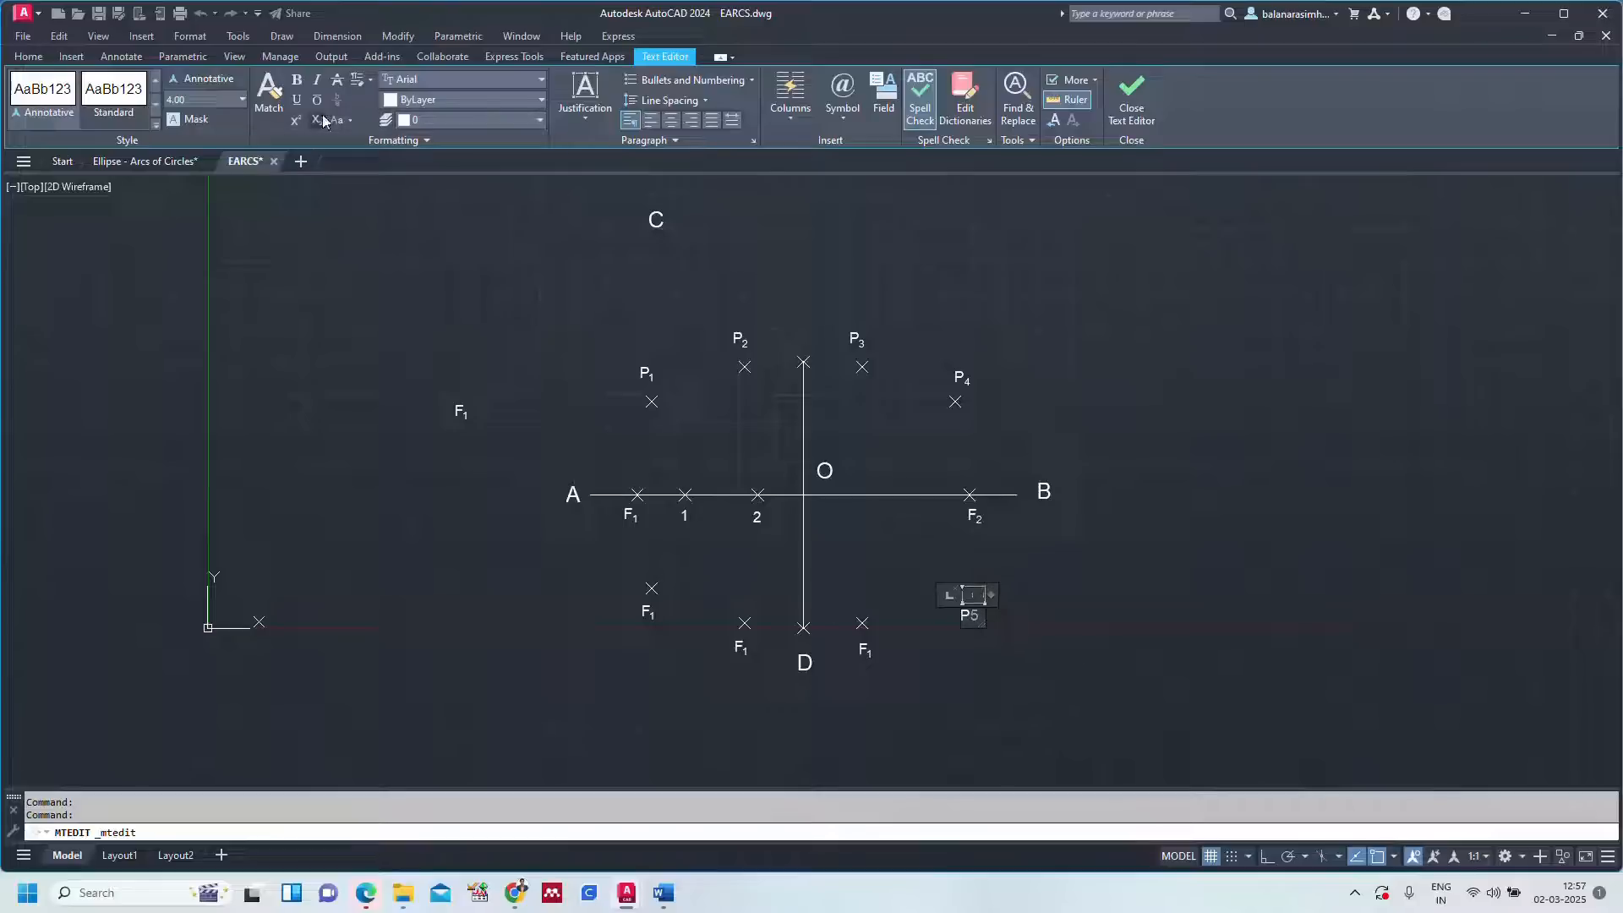
pyautogui.click(1057, 625)
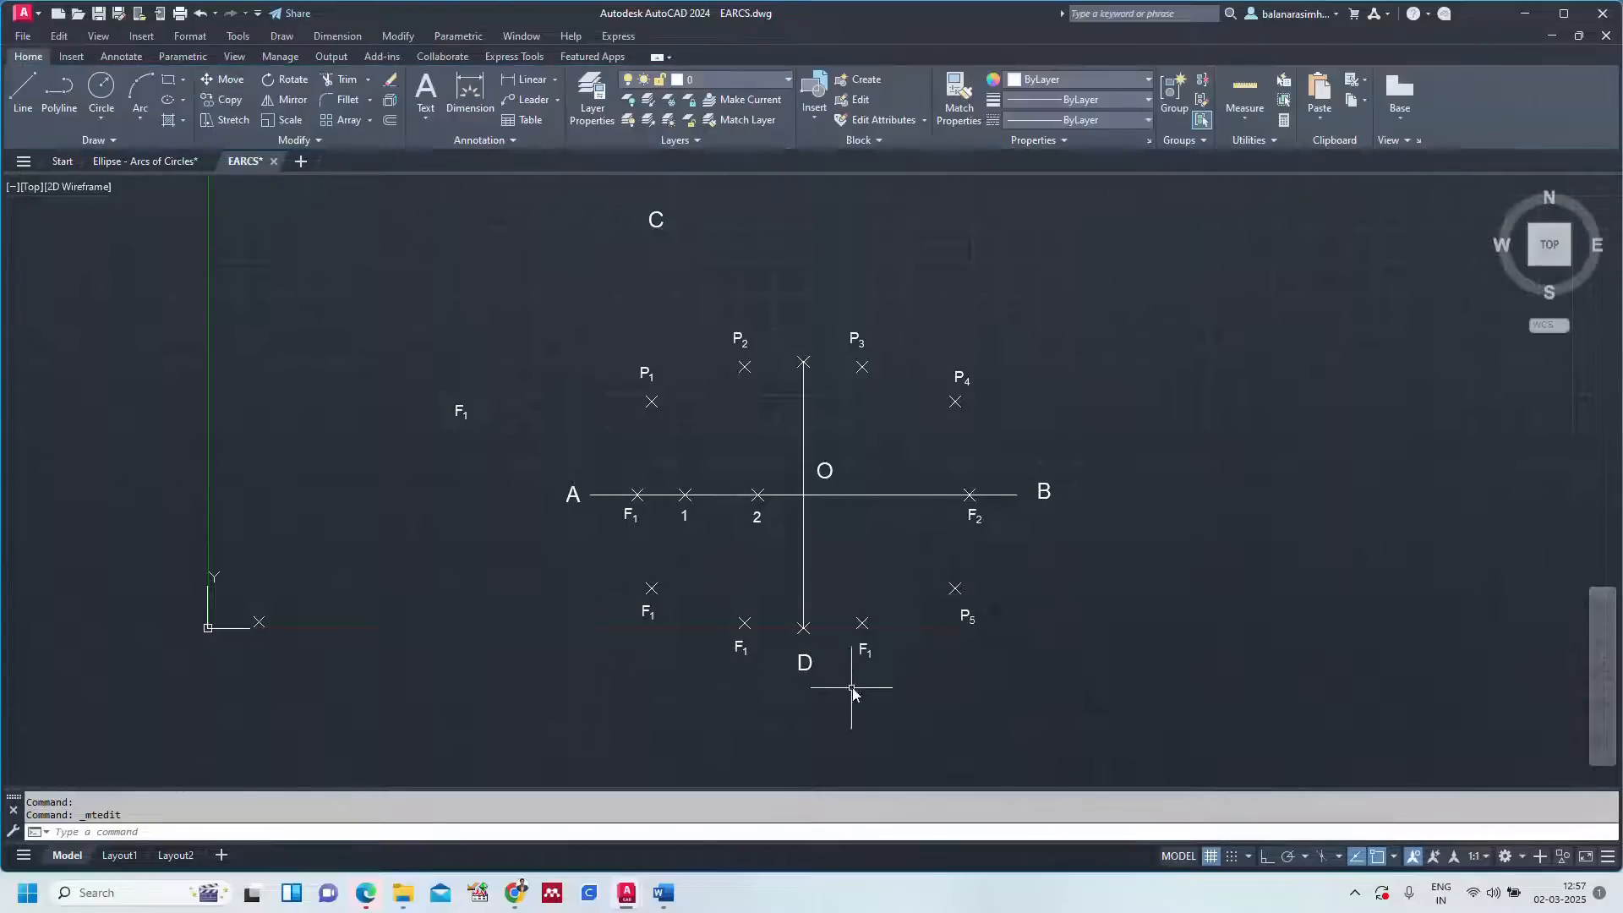
# Change the label of the lower point just past D towards B to P6, with the 6 as subscript.
pyautogui.doubleClick(862, 647)
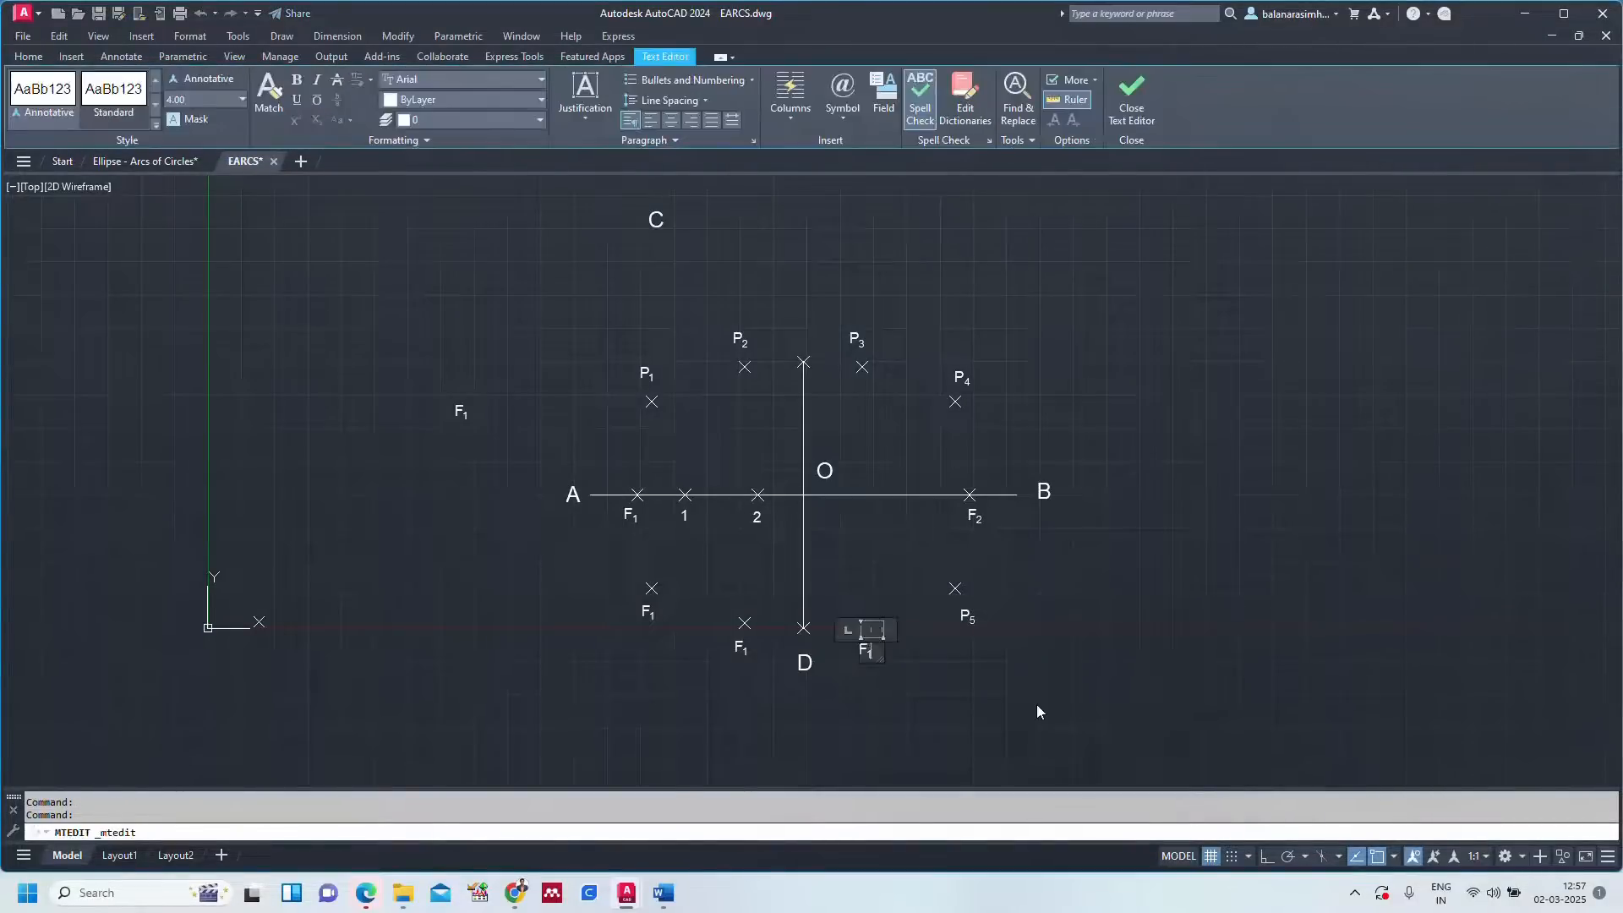
pyautogui.press('BackSpace')
pyautogui.press('BackSpace')
pyautogui.write('P6')
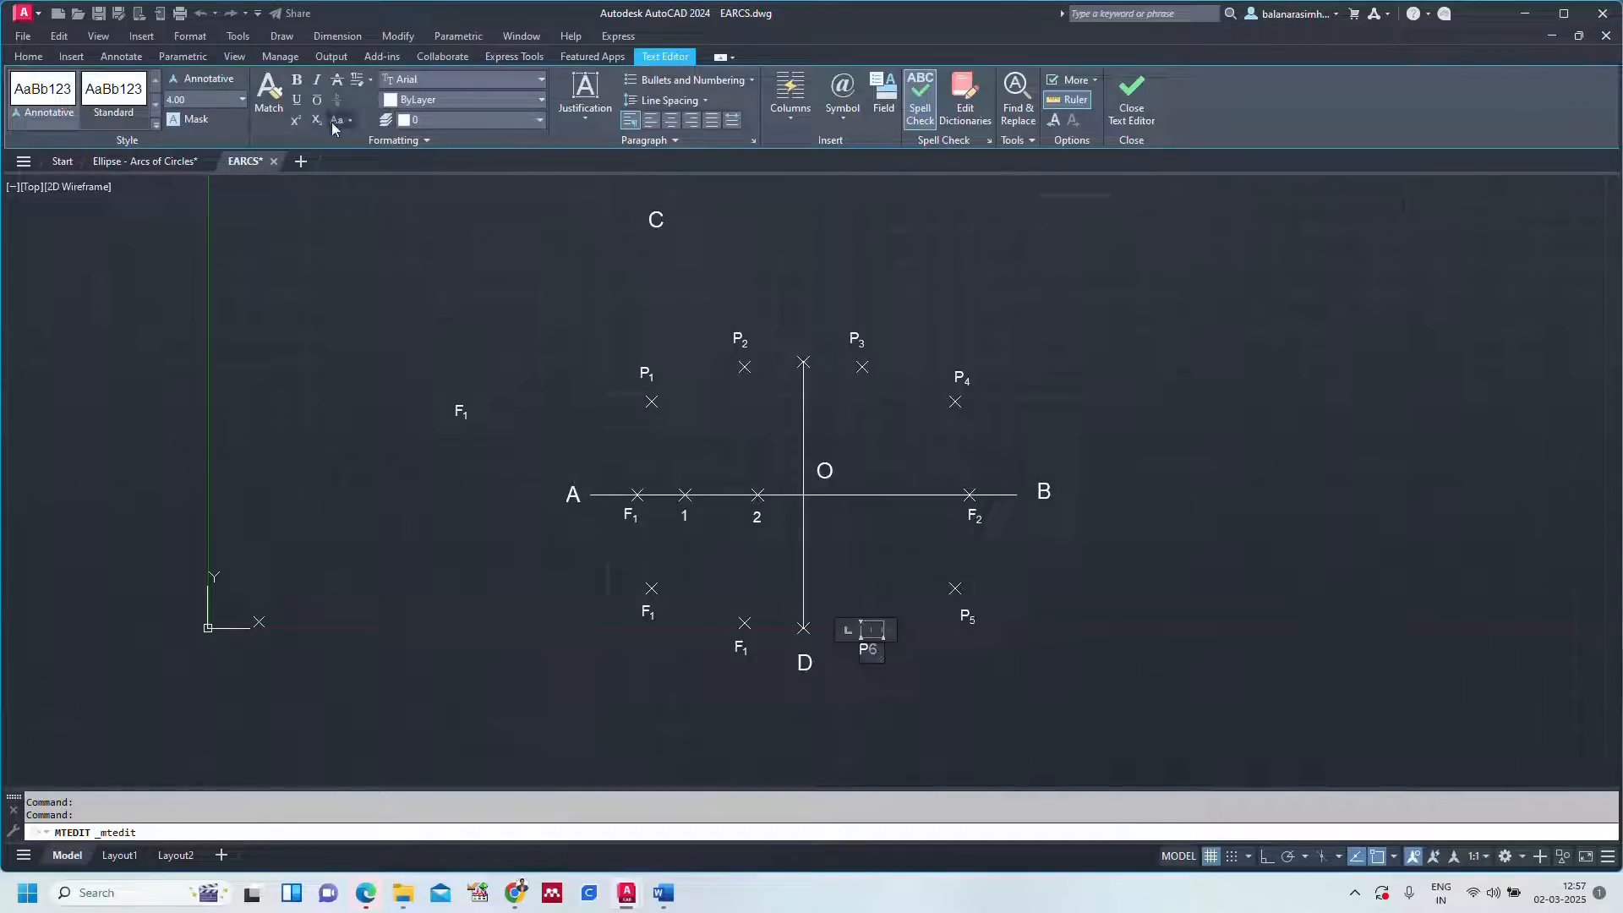
pyautogui.click(1005, 691)
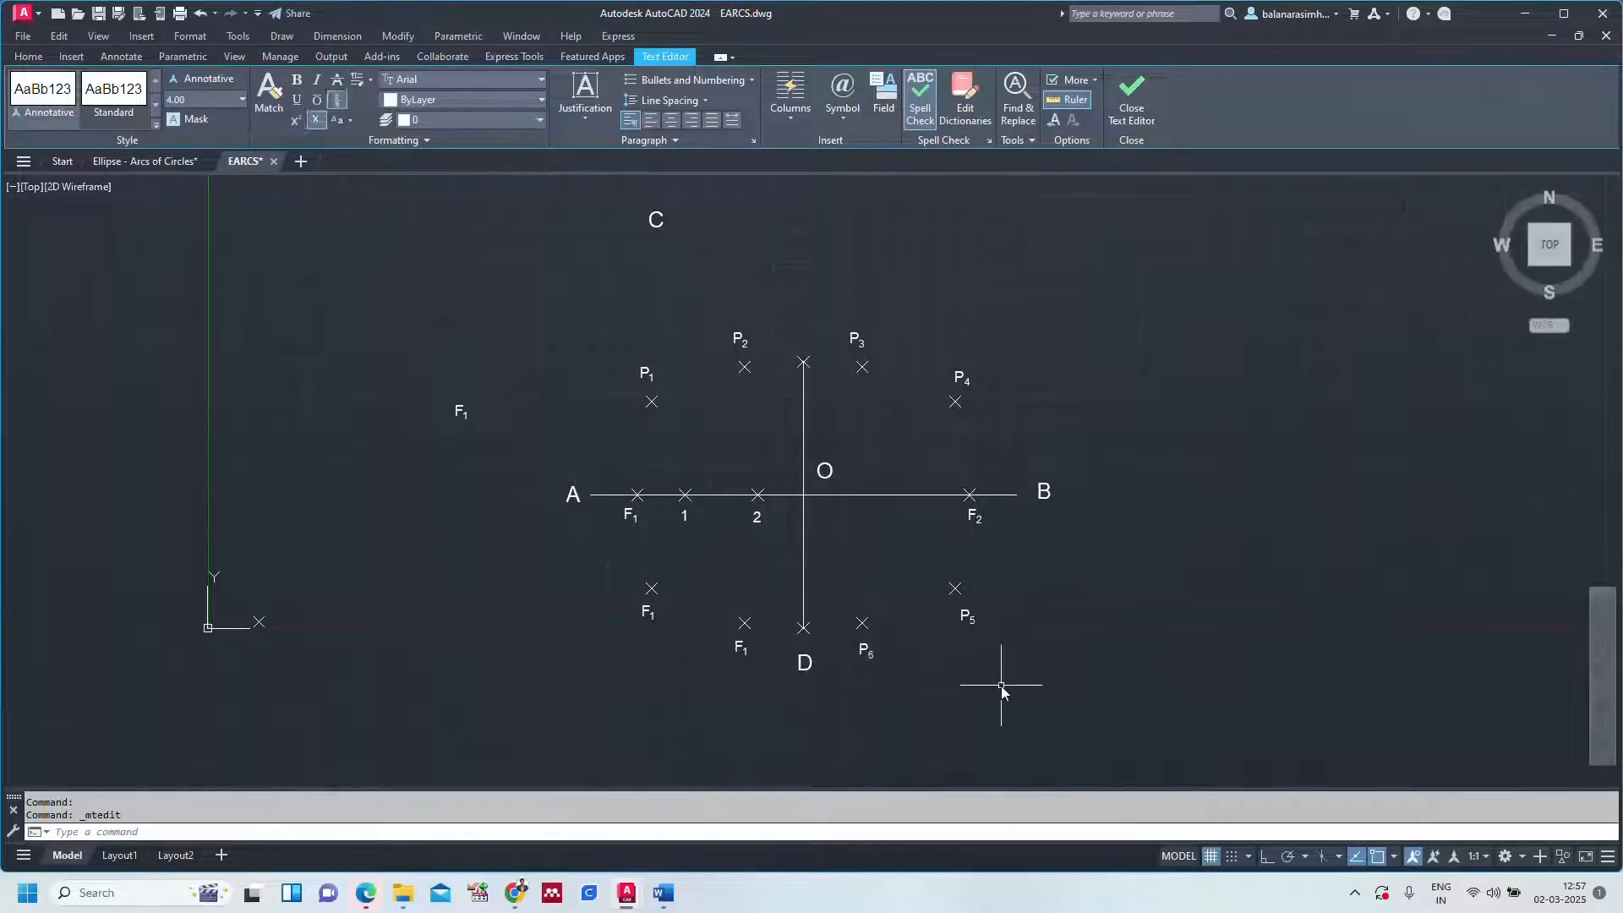
# Change the label of the lower point just past D towards A to P7, with the 7 as subscript.
pyautogui.doubleClick(746, 651)
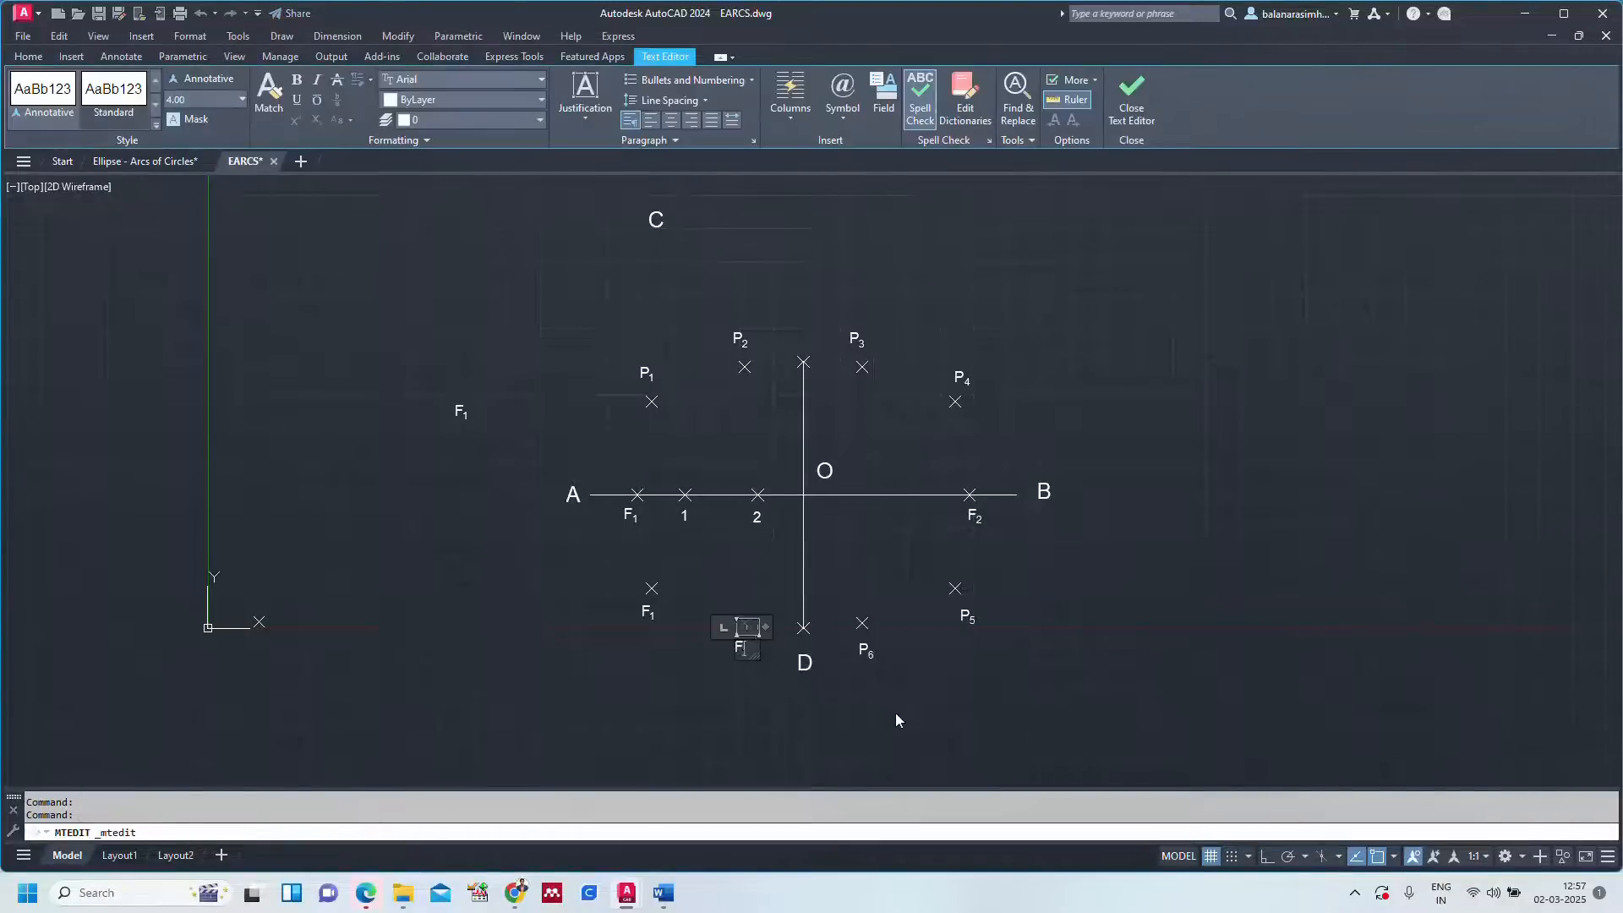
pyautogui.write('P7')
pyautogui.click(636, 668)
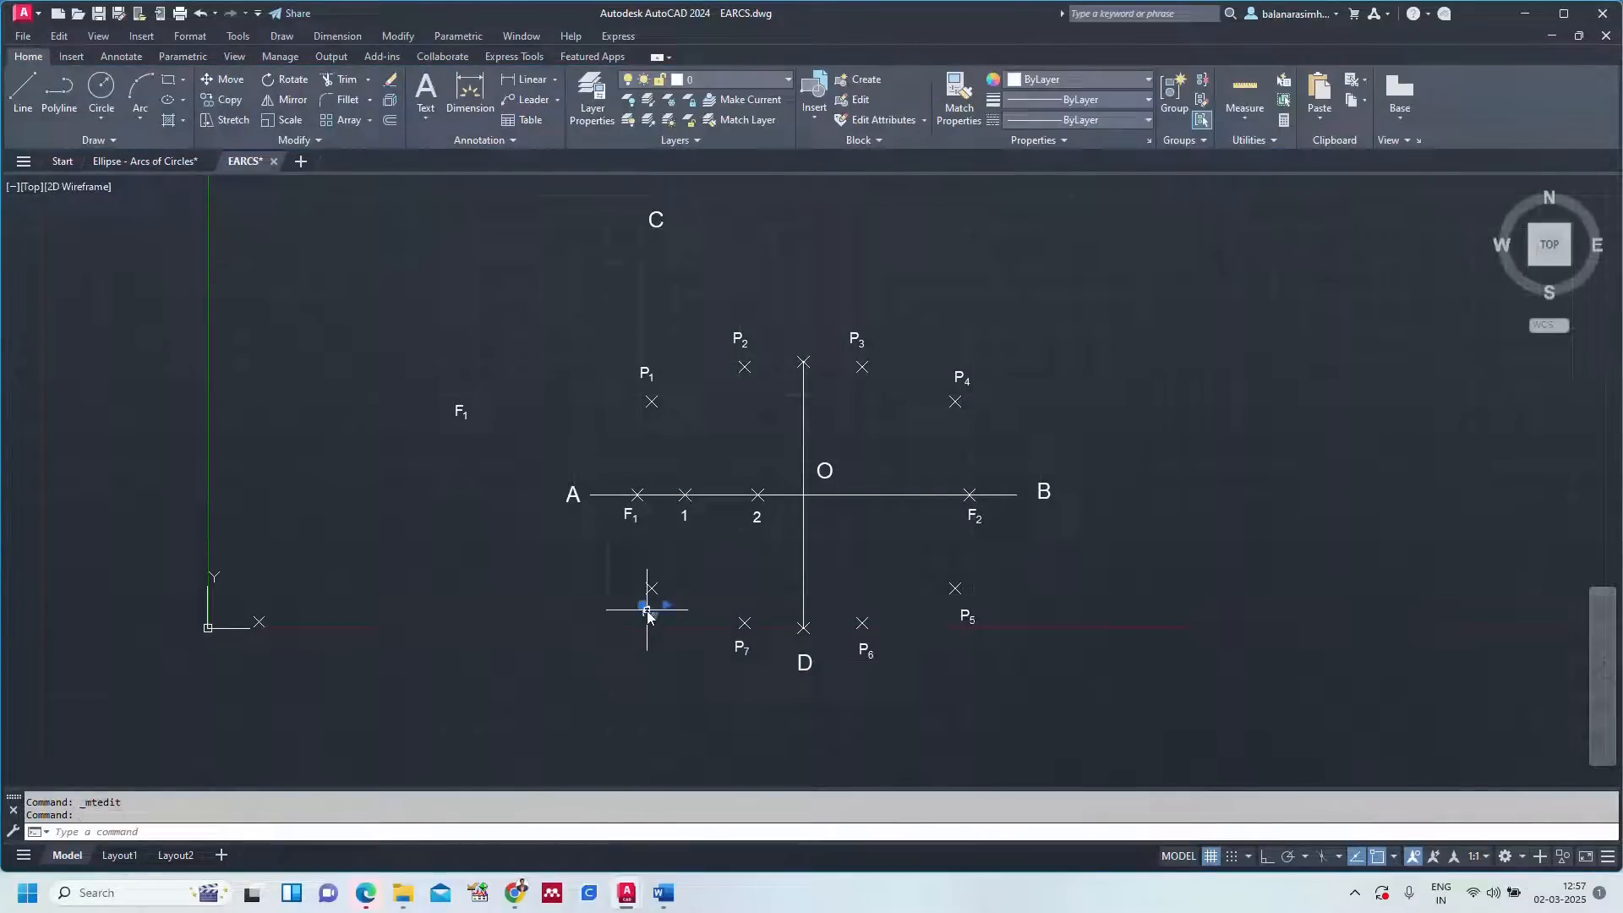
# Change the label of the lower point nearest A to P8, with the 8 as subscript.
pyautogui.press('BackSpace')
pyautogui.press('BackSpace')
pyautogui.write('P8')
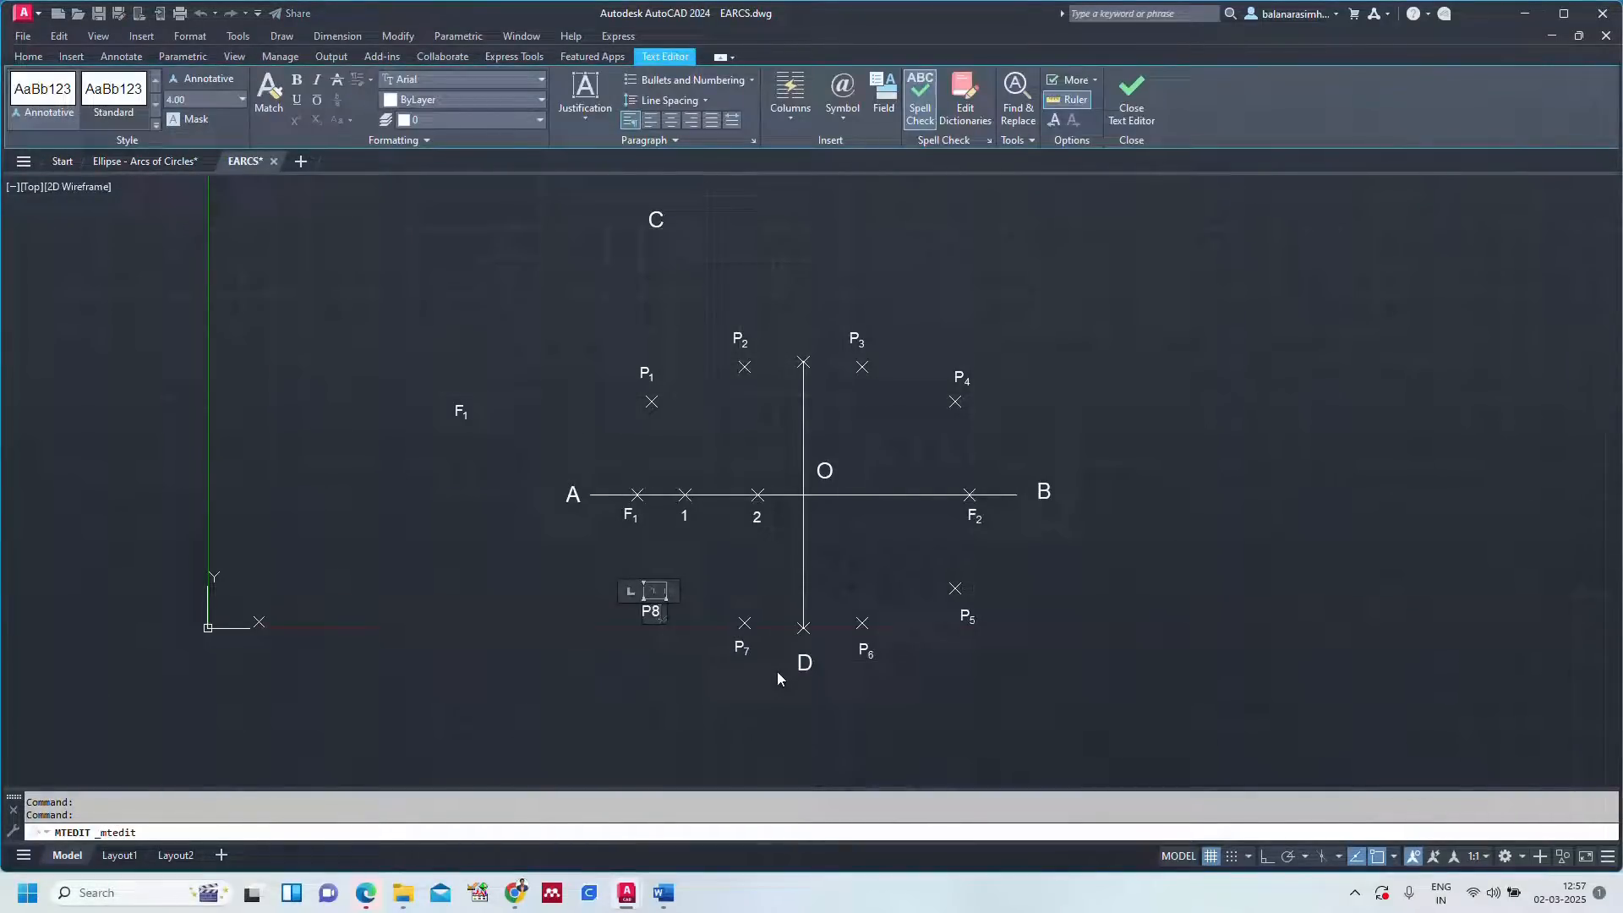
pyautogui.hotkey('shift', 'Left')
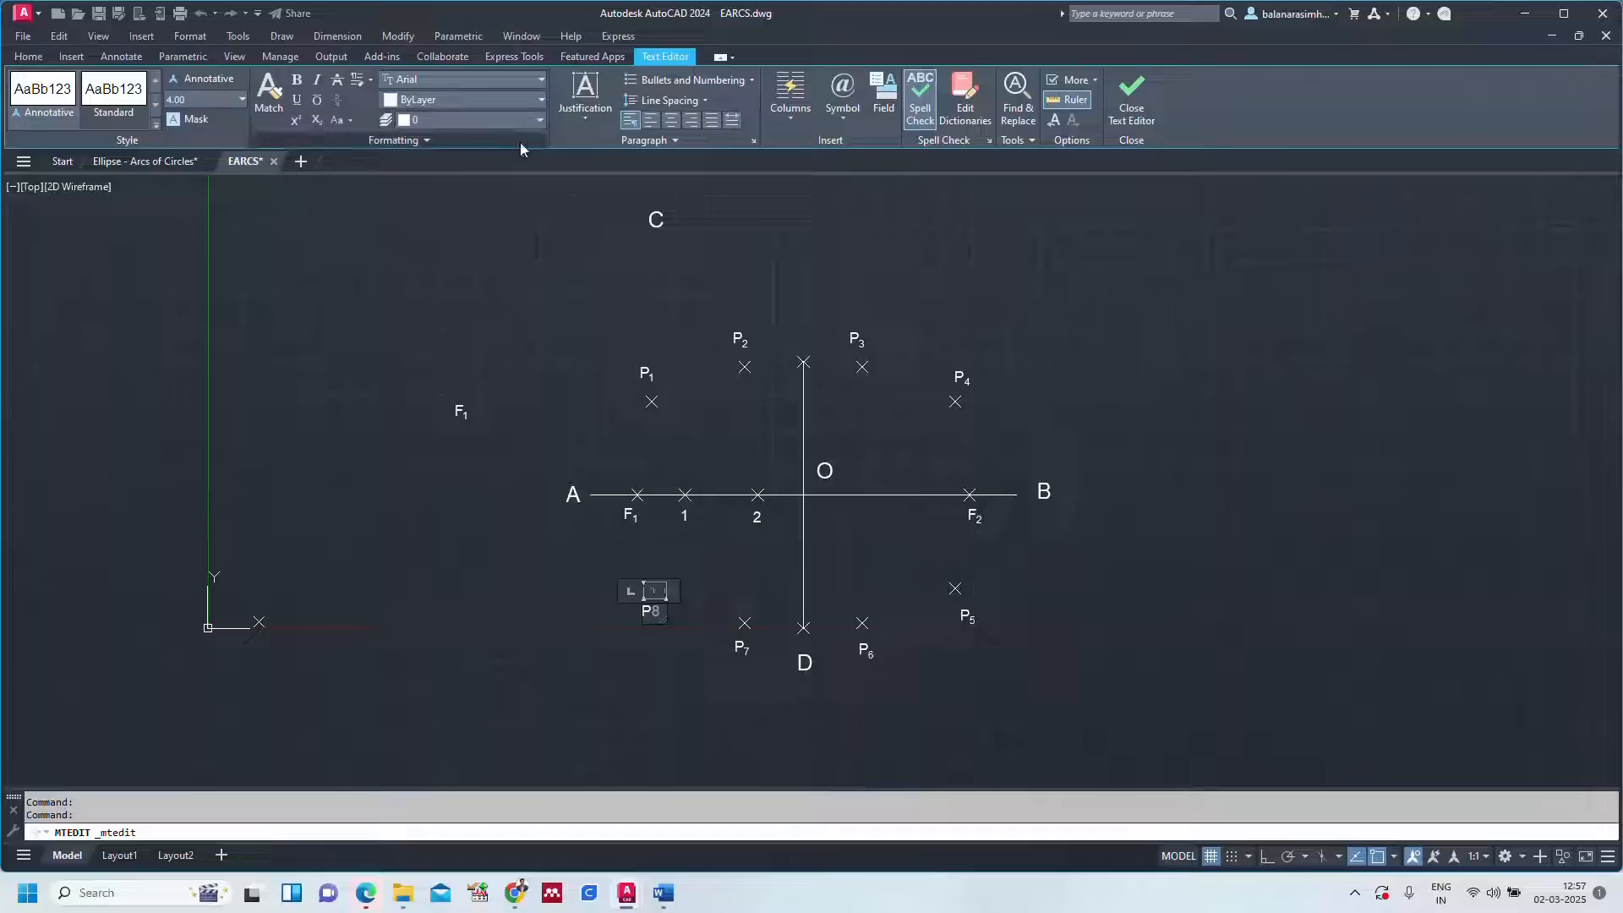
pyautogui.press('Escape')
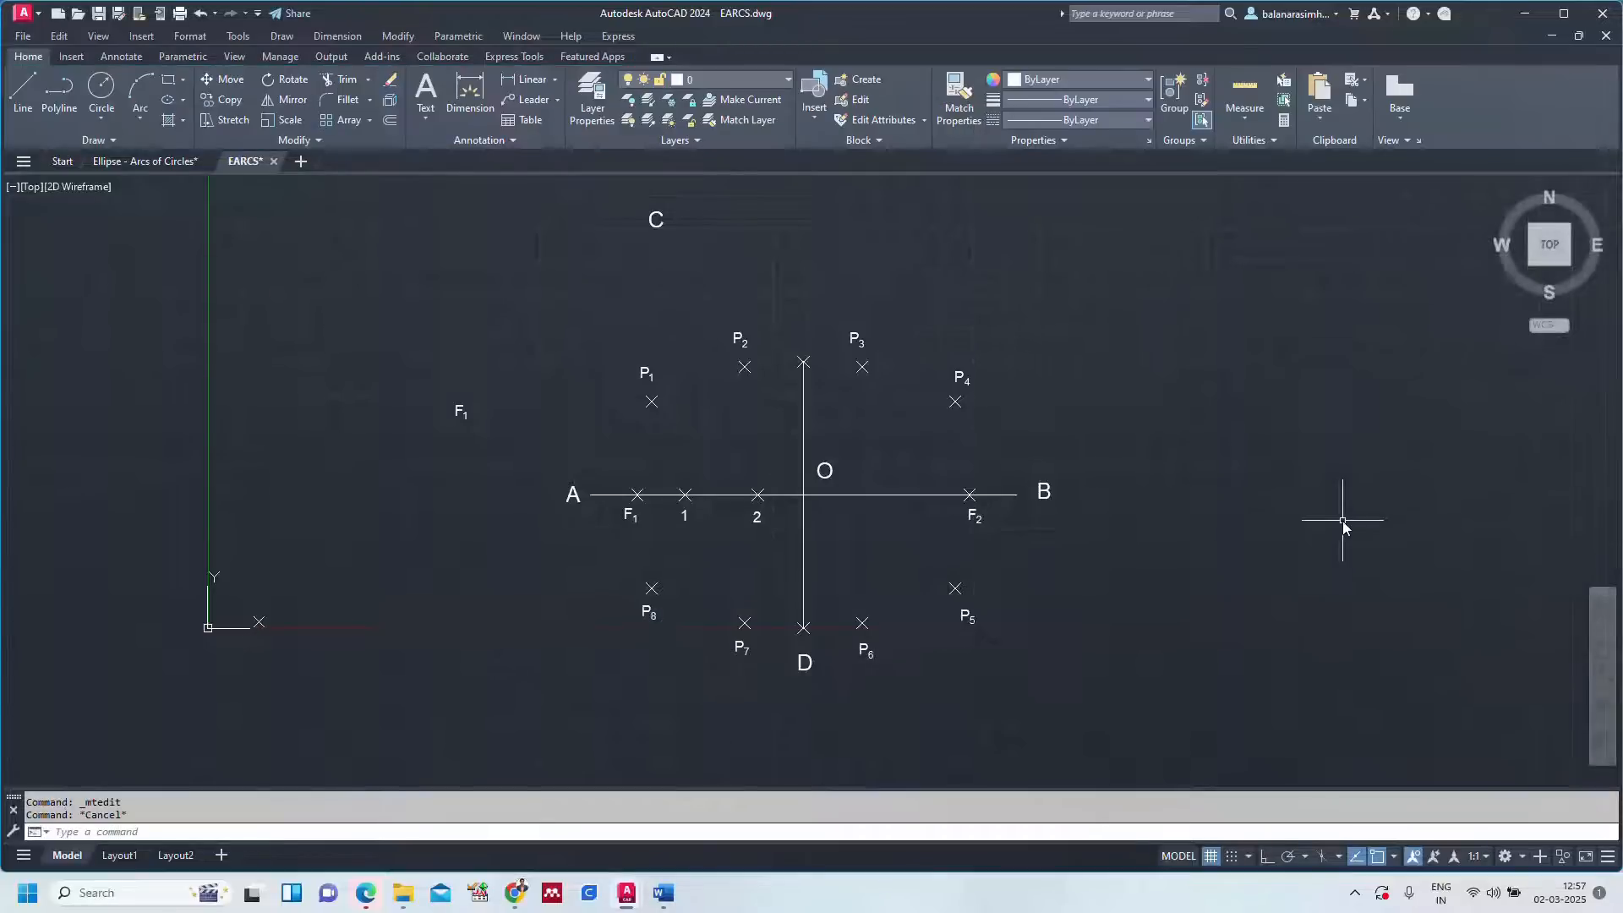
# Move the stray label C to just above the upper end of the minor axis.
pyautogui.write('z')
pyautogui.press('Return')
pyautogui.write('a')
pyautogui.press('Return')
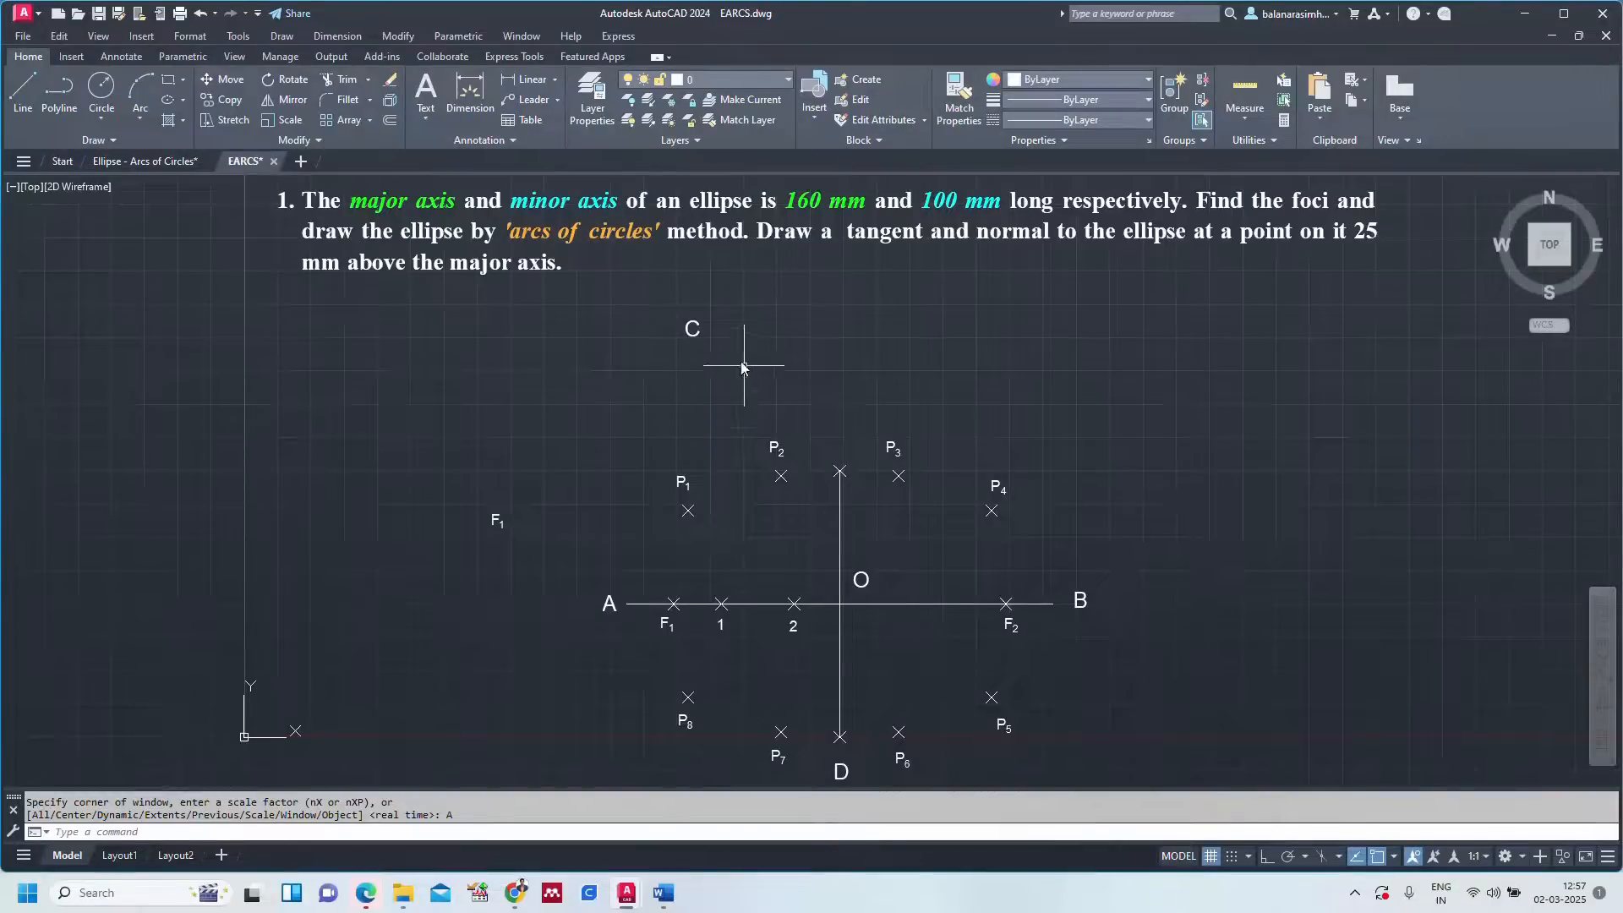
pyautogui.click(692, 335)
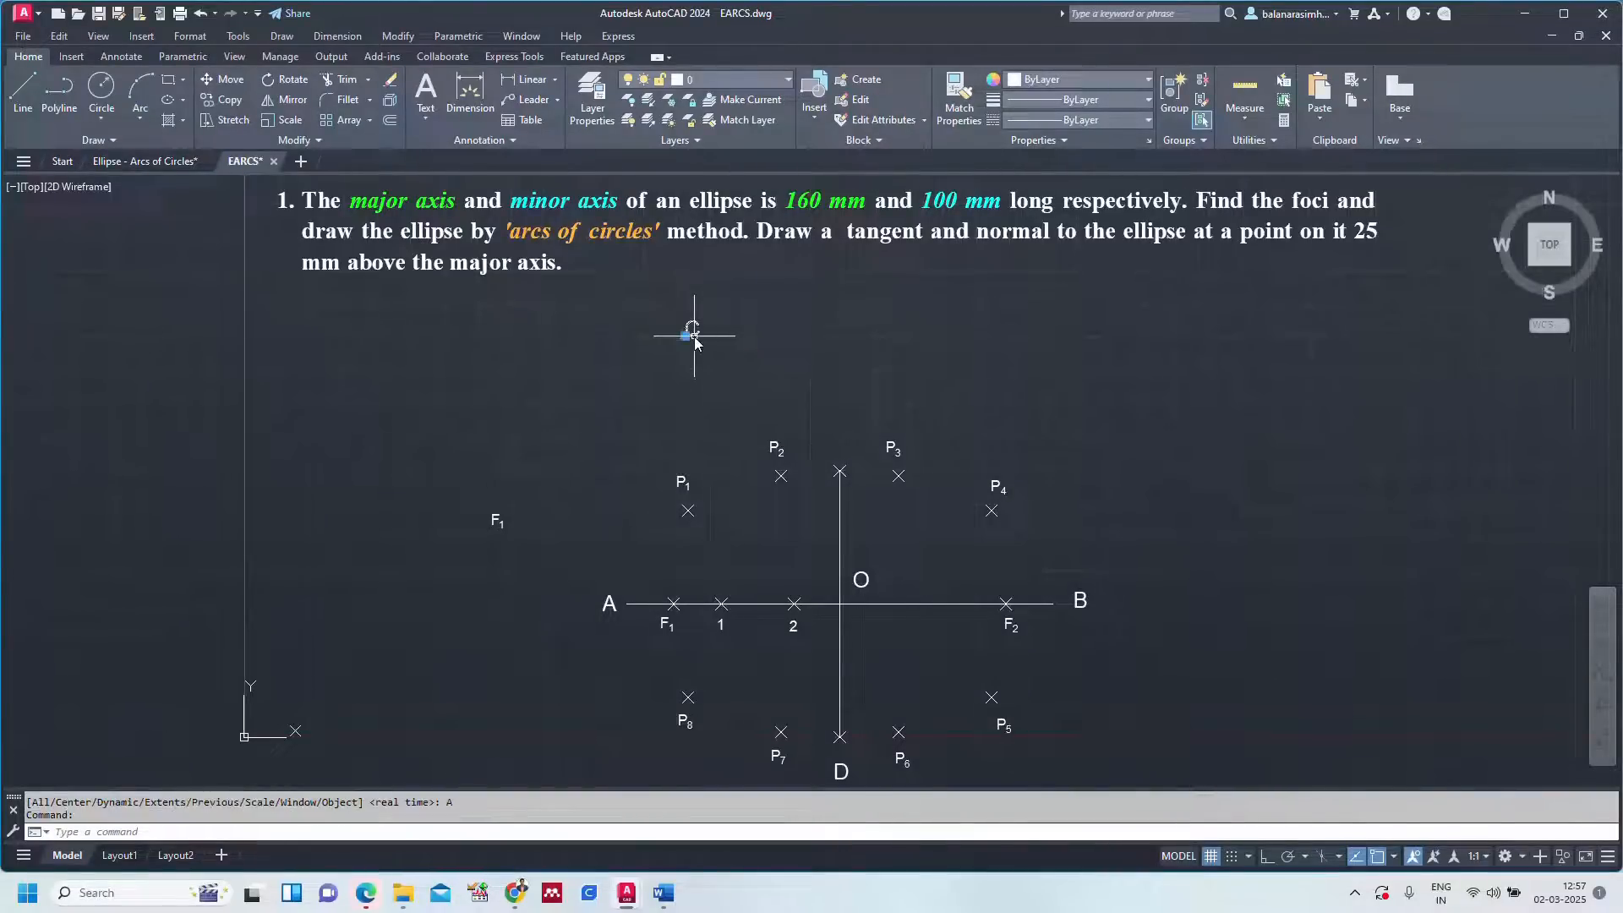
pyautogui.click(686, 335)
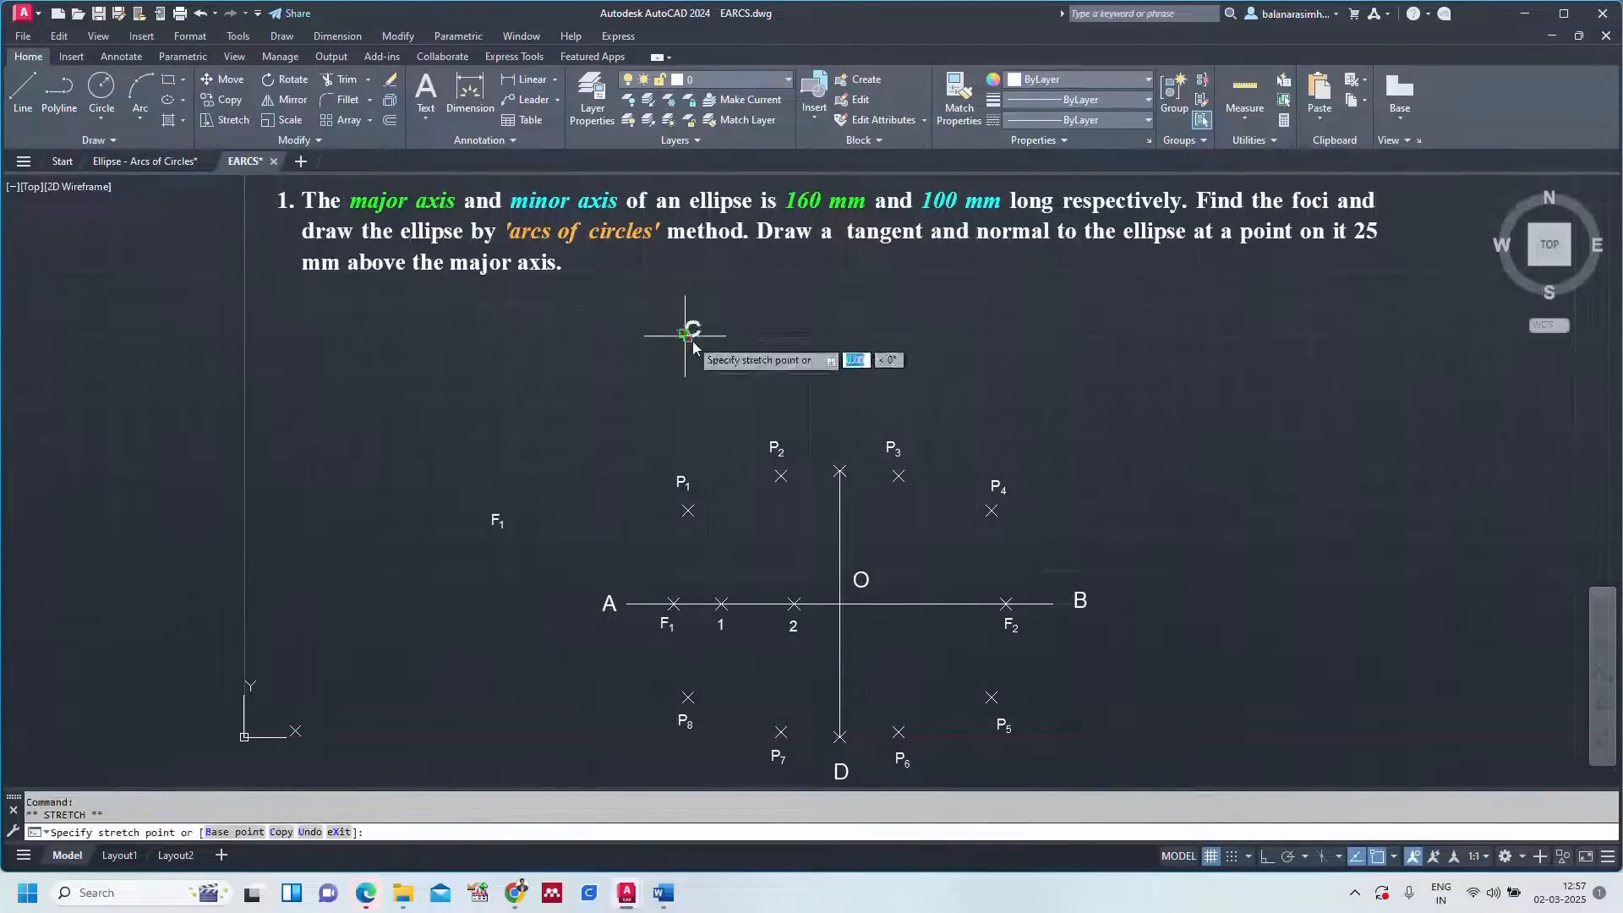
pyautogui.click(837, 456)
pyautogui.press('Escape')
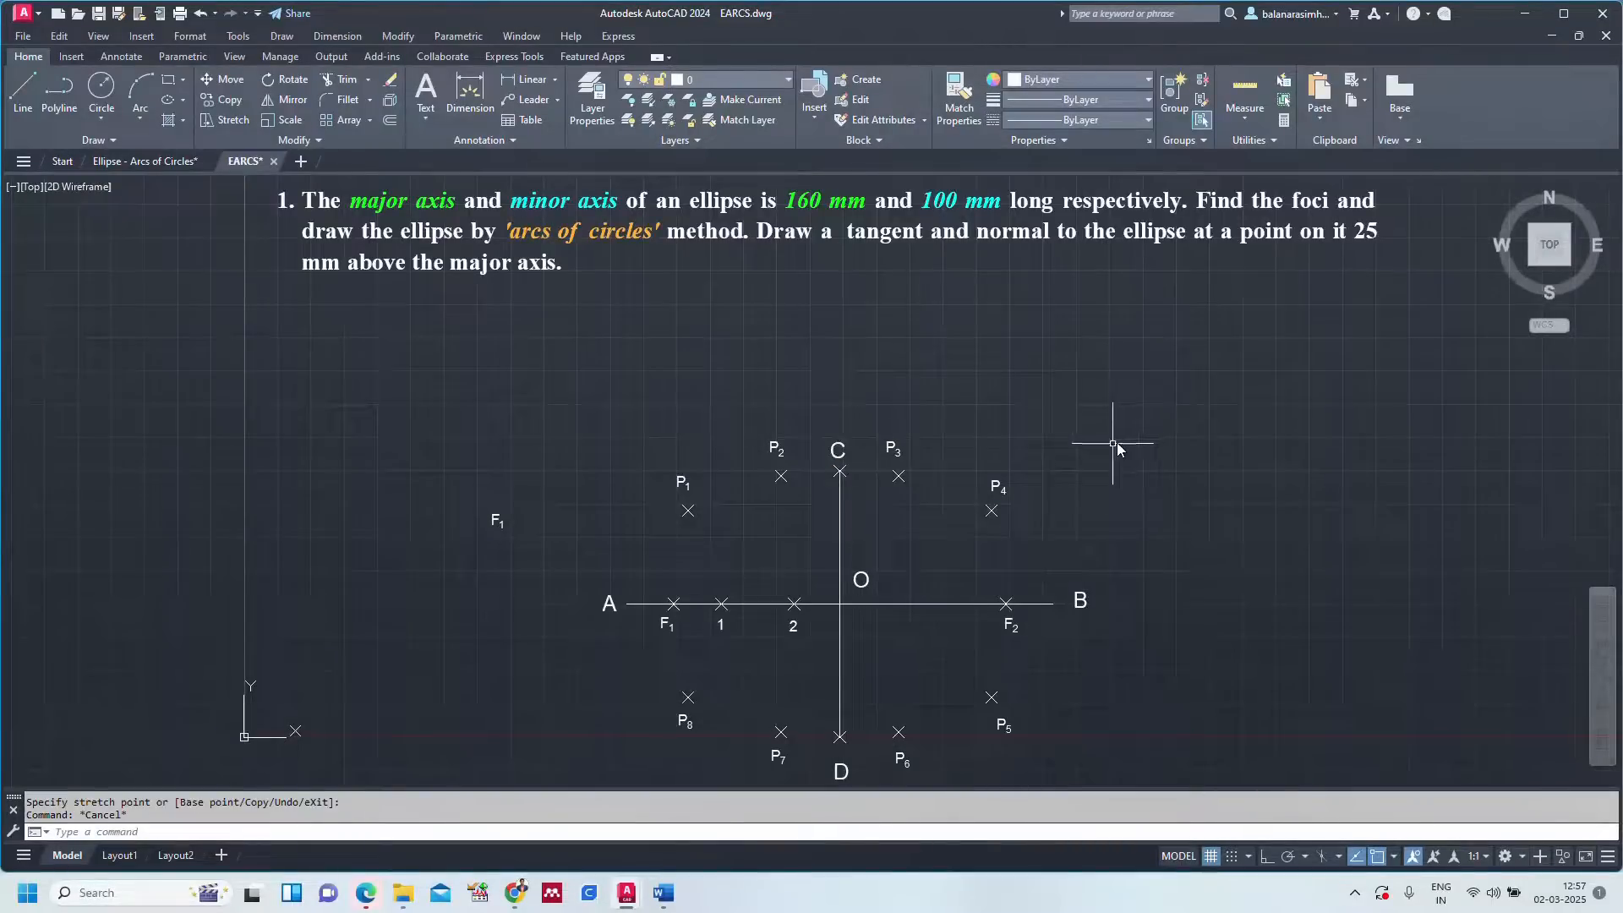
pyautogui.moveTo(1105, 498); pyautogui.dragTo(1080, 410, button='middle')
pyautogui.scroll(2, 1104, 365)
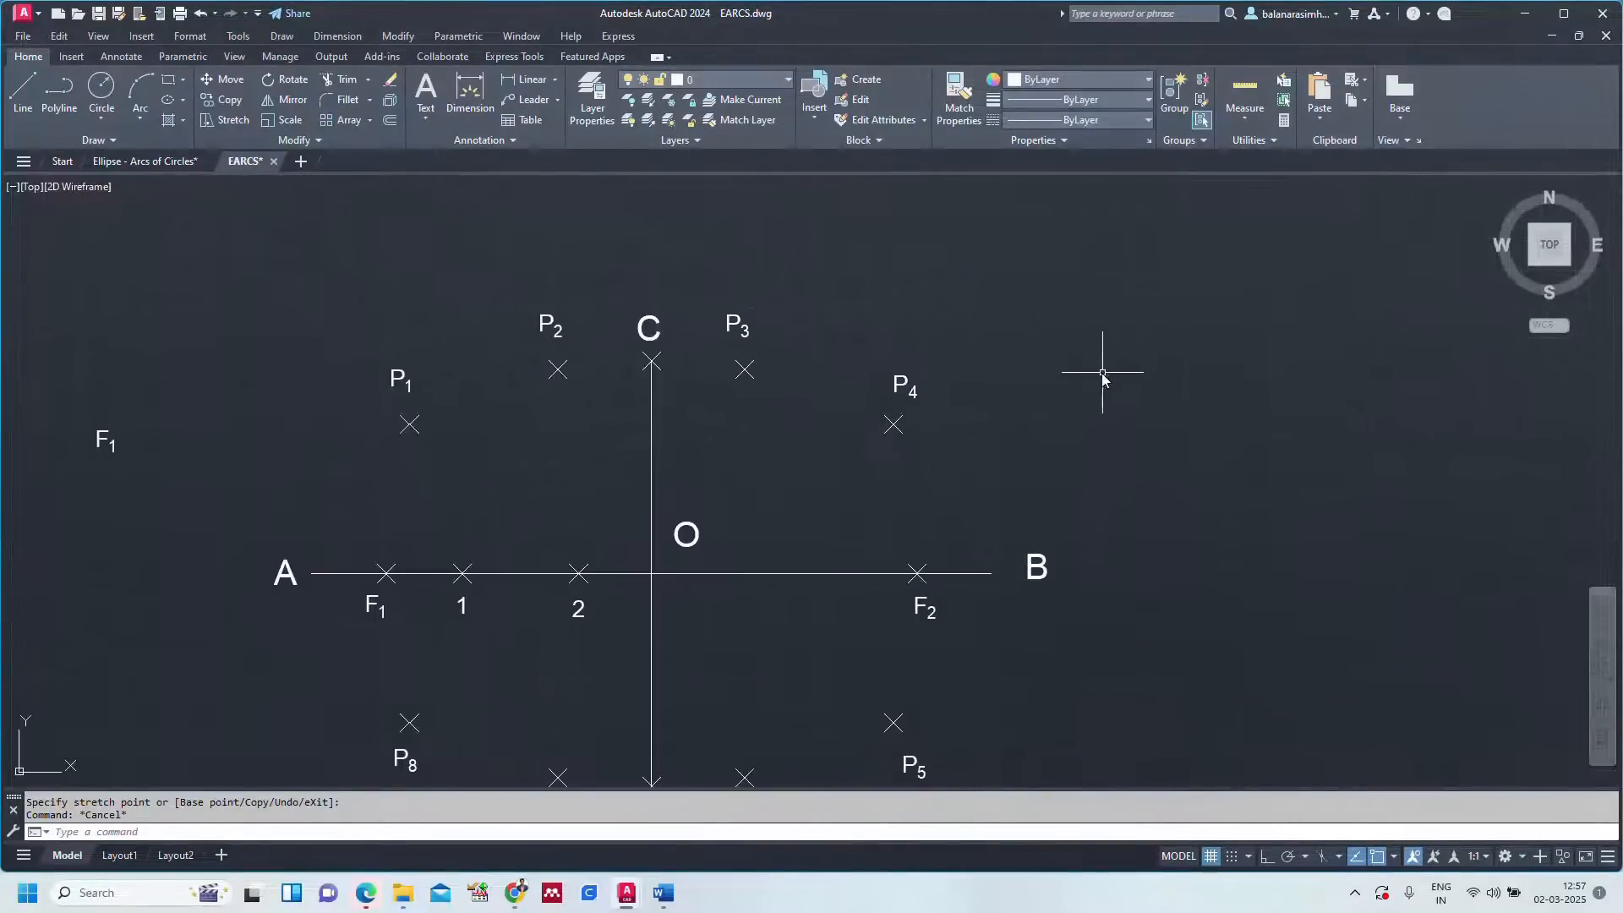
pyautogui.scroll(-2, 1099, 372)
pyautogui.moveTo(1098, 370)
pyautogui.mouseDown()
pyautogui.moveTo(949, 319)
pyautogui.moveTo(743, 339)
pyautogui.mouseUp()
pyautogui.click(901, 744)
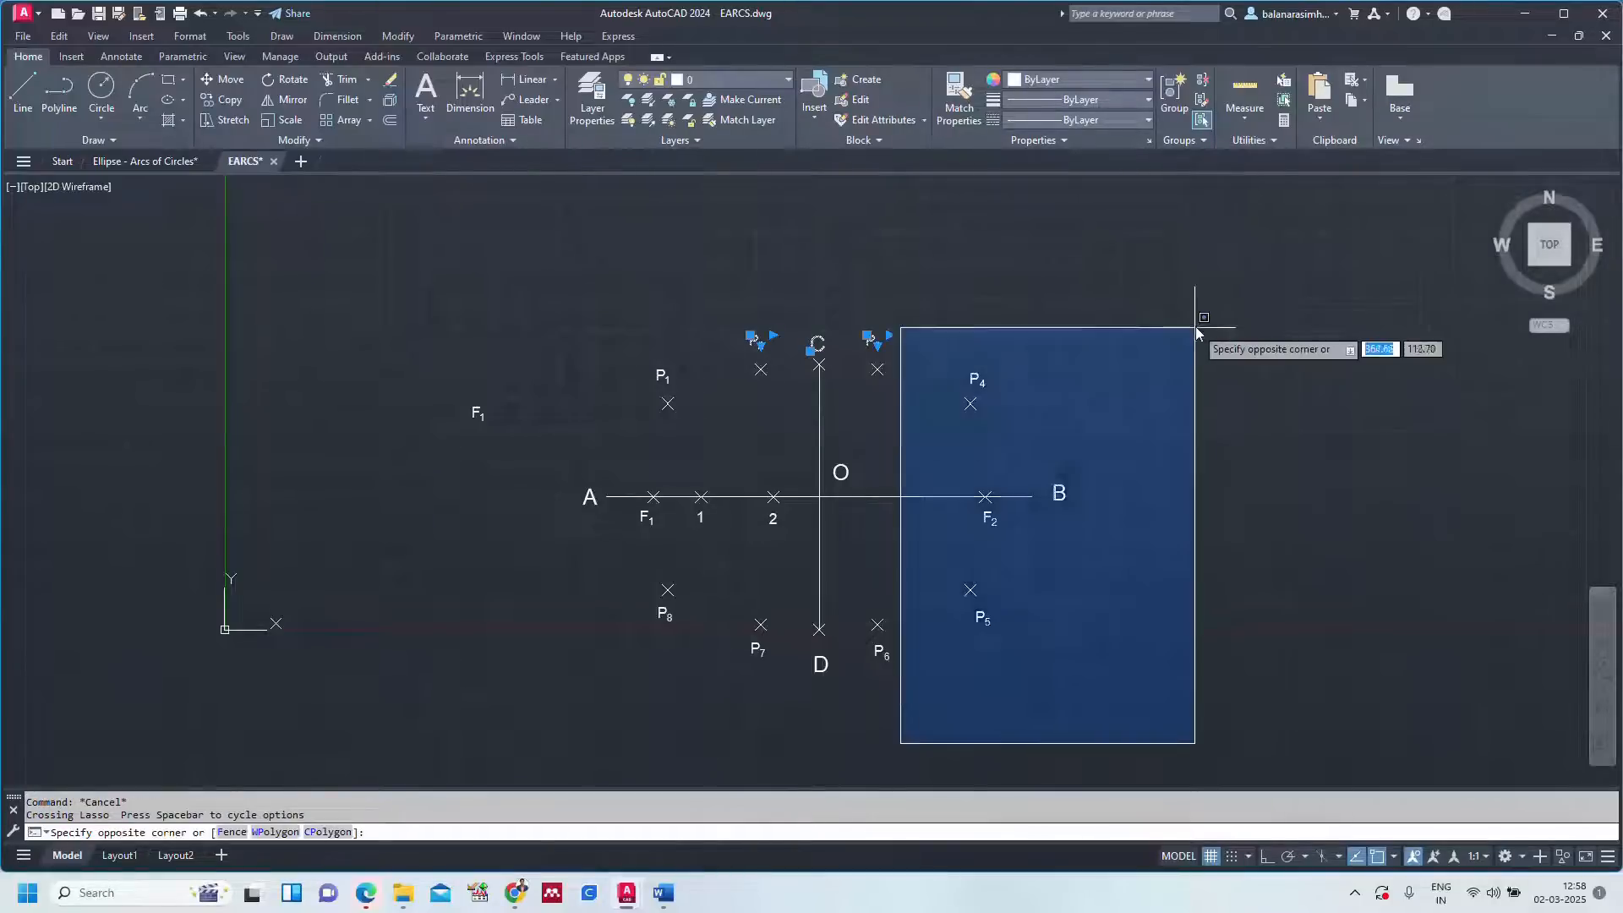
pyautogui.press('Escape')
pyautogui.press('Escape')
# Move the whole construction with its labels upwards, closer beneath the problem statement.
pyautogui.moveTo(1170, 292)
pyautogui.mouseDown()
pyautogui.moveTo(605, 301)
pyautogui.moveTo(490, 543)
pyautogui.moveTo(1043, 710)
pyautogui.moveTo(1138, 644)
pyautogui.mouseUp()
pyautogui.press('Return')
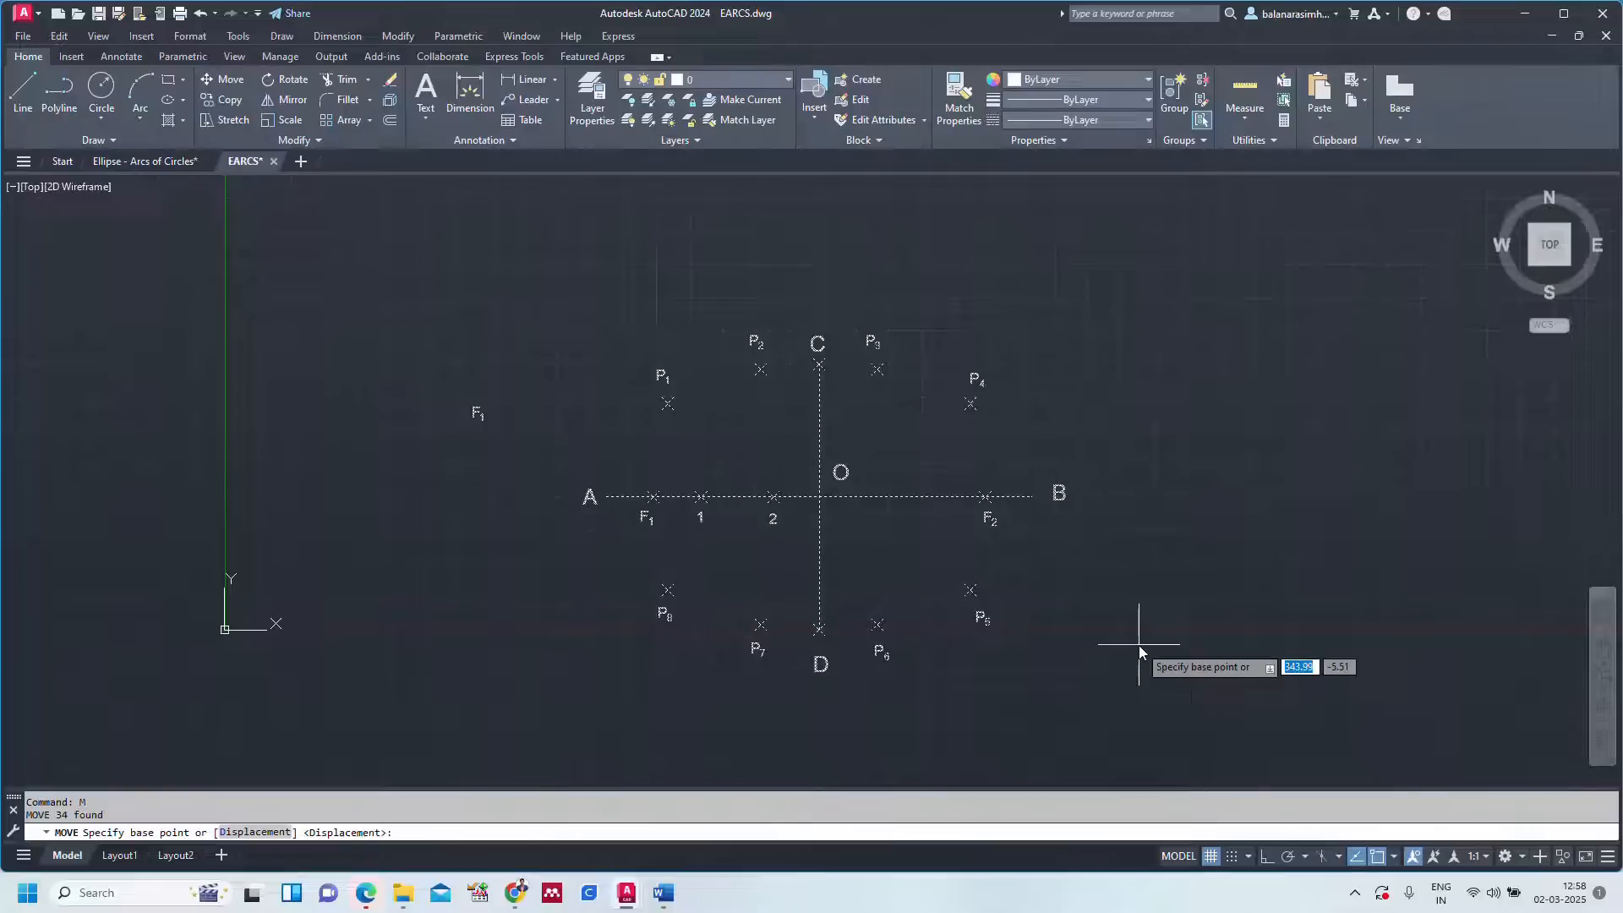
pyautogui.click(1031, 723)
pyautogui.click(1049, 596)
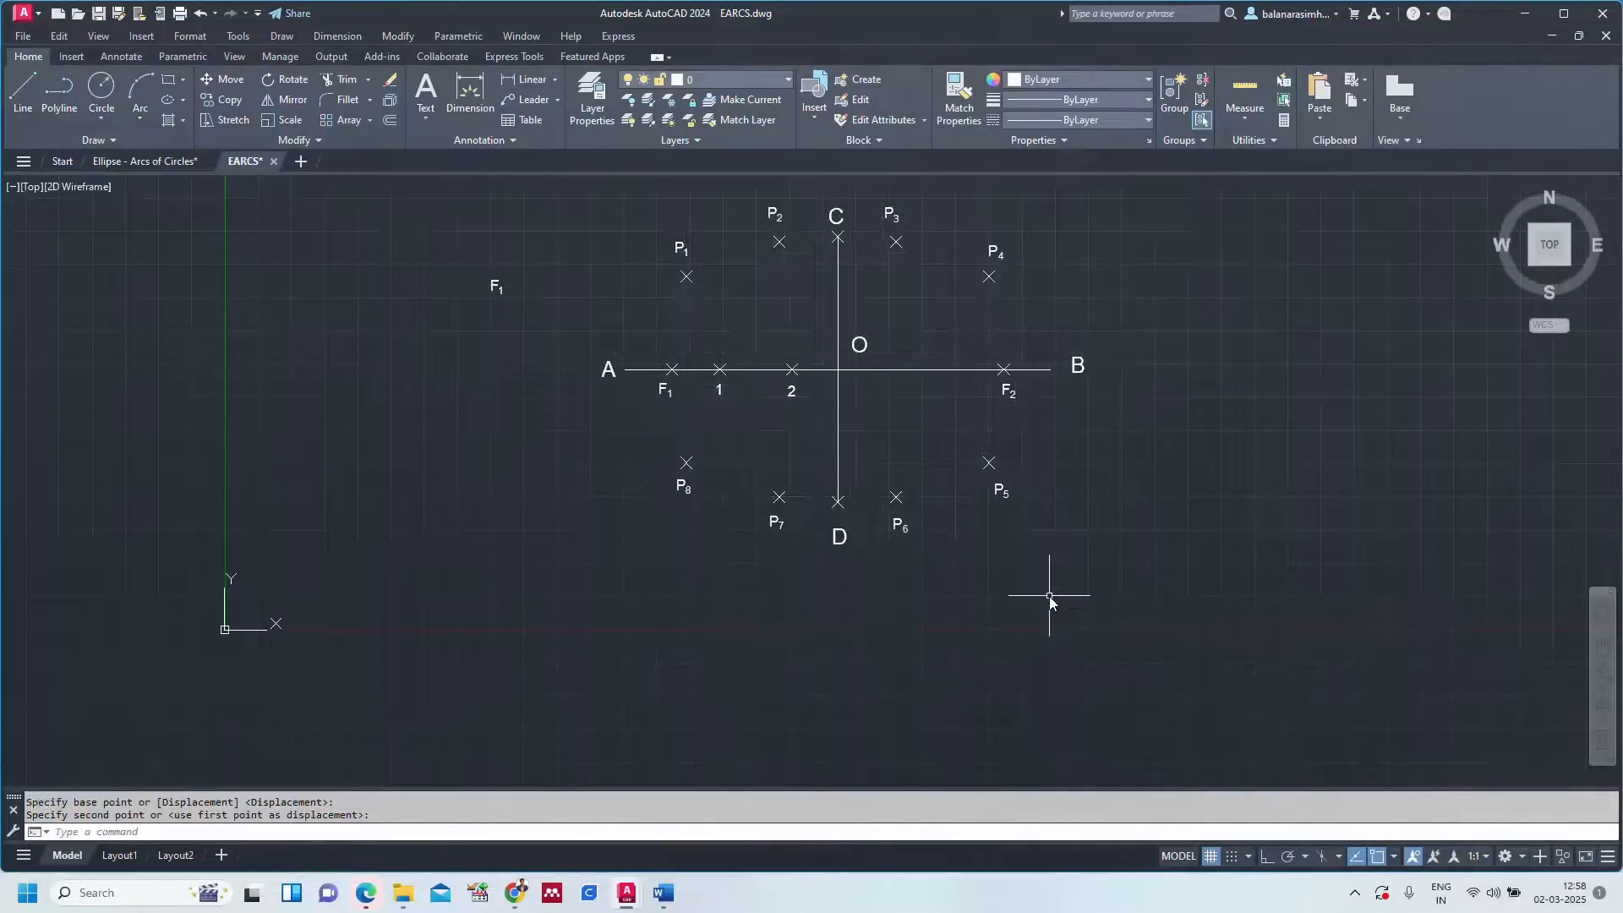
pyautogui.write('z')
pyautogui.press('Return')
pyautogui.write('a')
pyautogui.press('Return')
pyautogui.write('a')
pyautogui.press('Return')
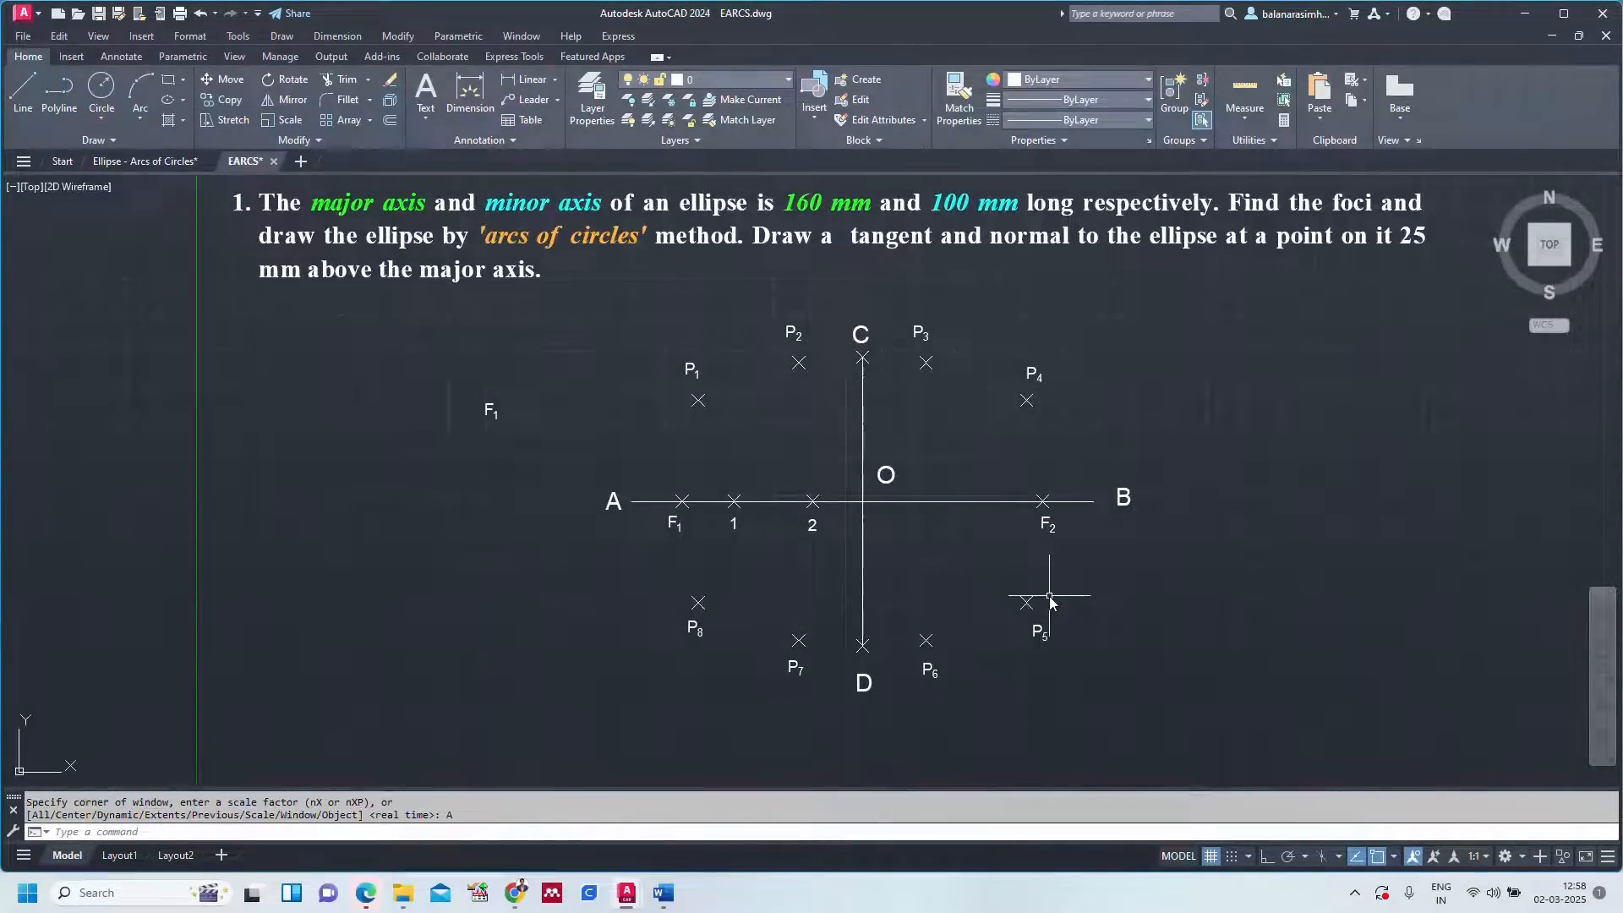
# Start a fit spline at A and run it through P1, P2, C, P3 and P4 to B.
pyautogui.click(160, 161)
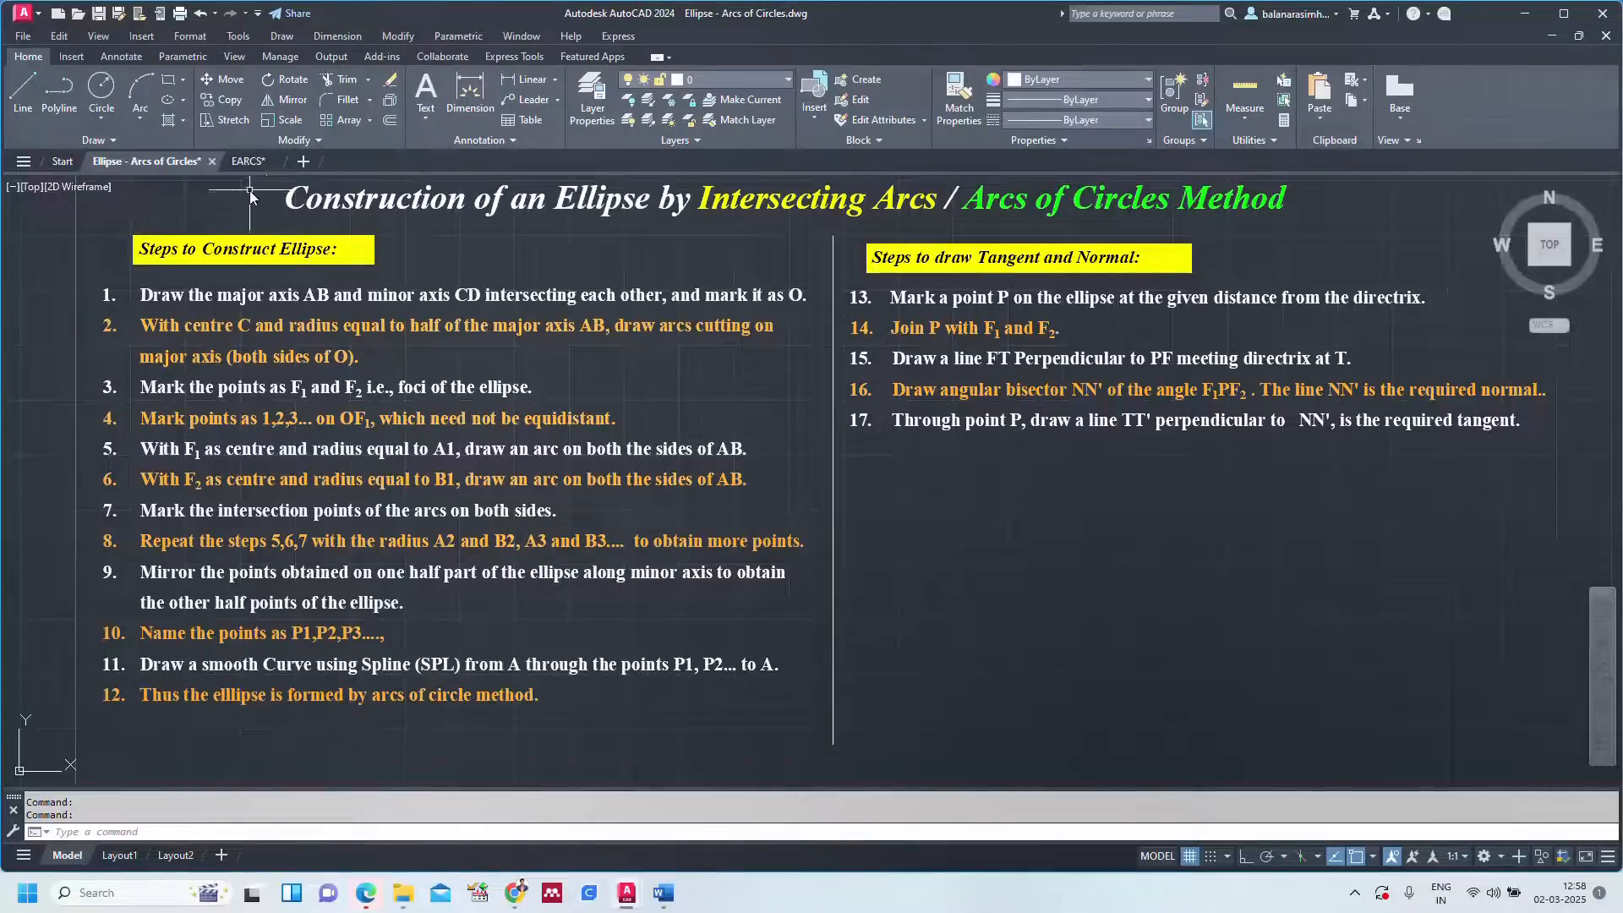
pyautogui.click(246, 162)
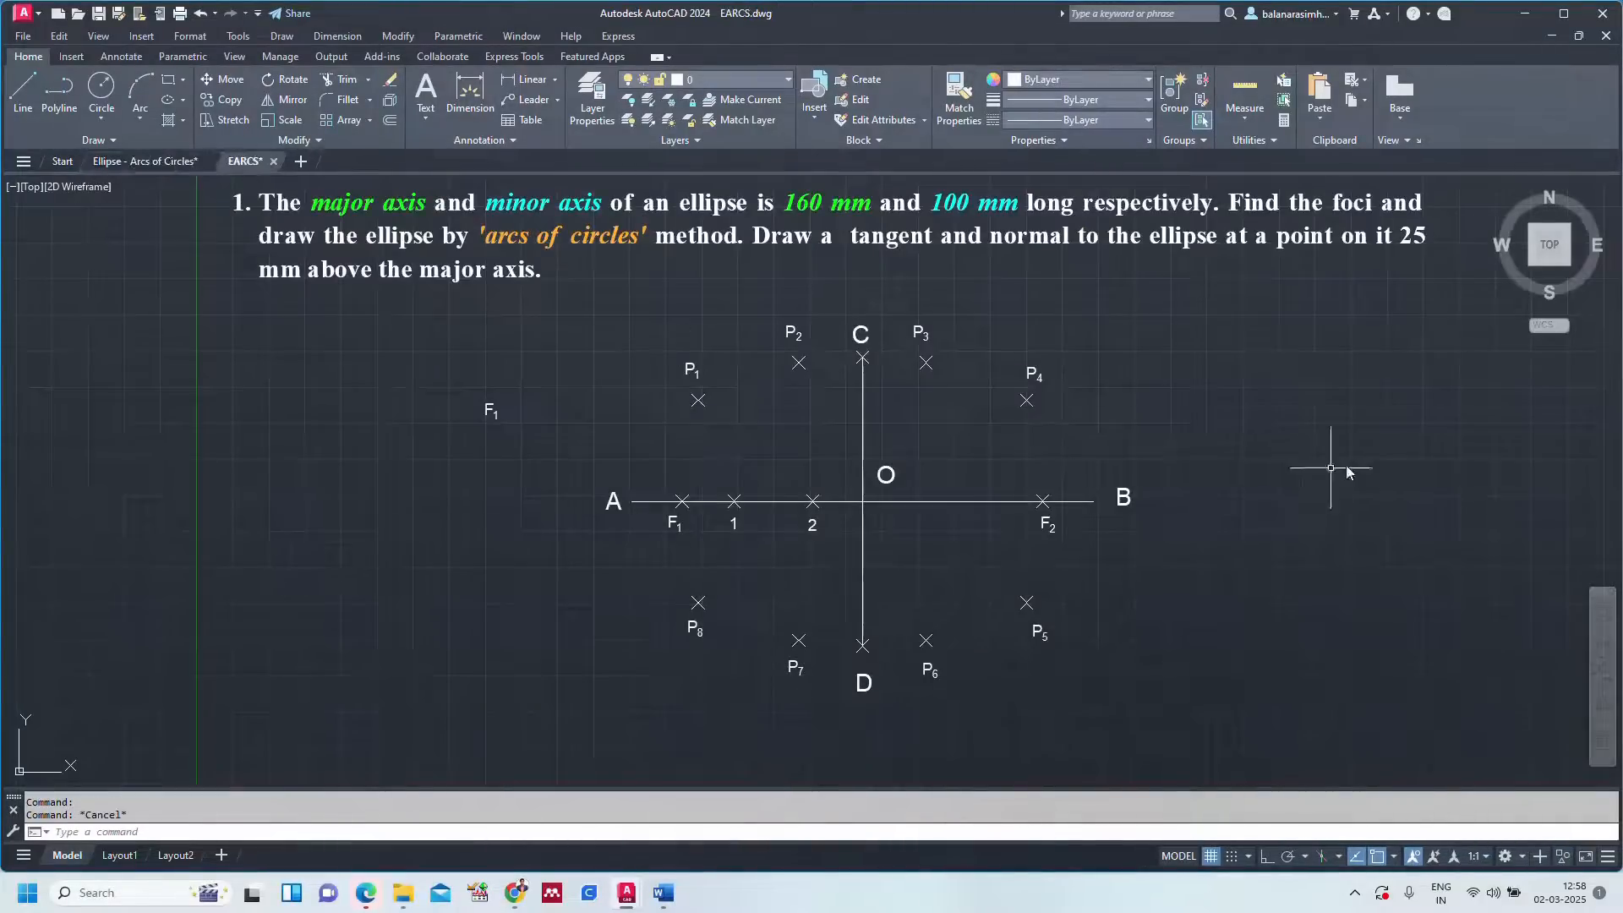
pyautogui.write('SPL')
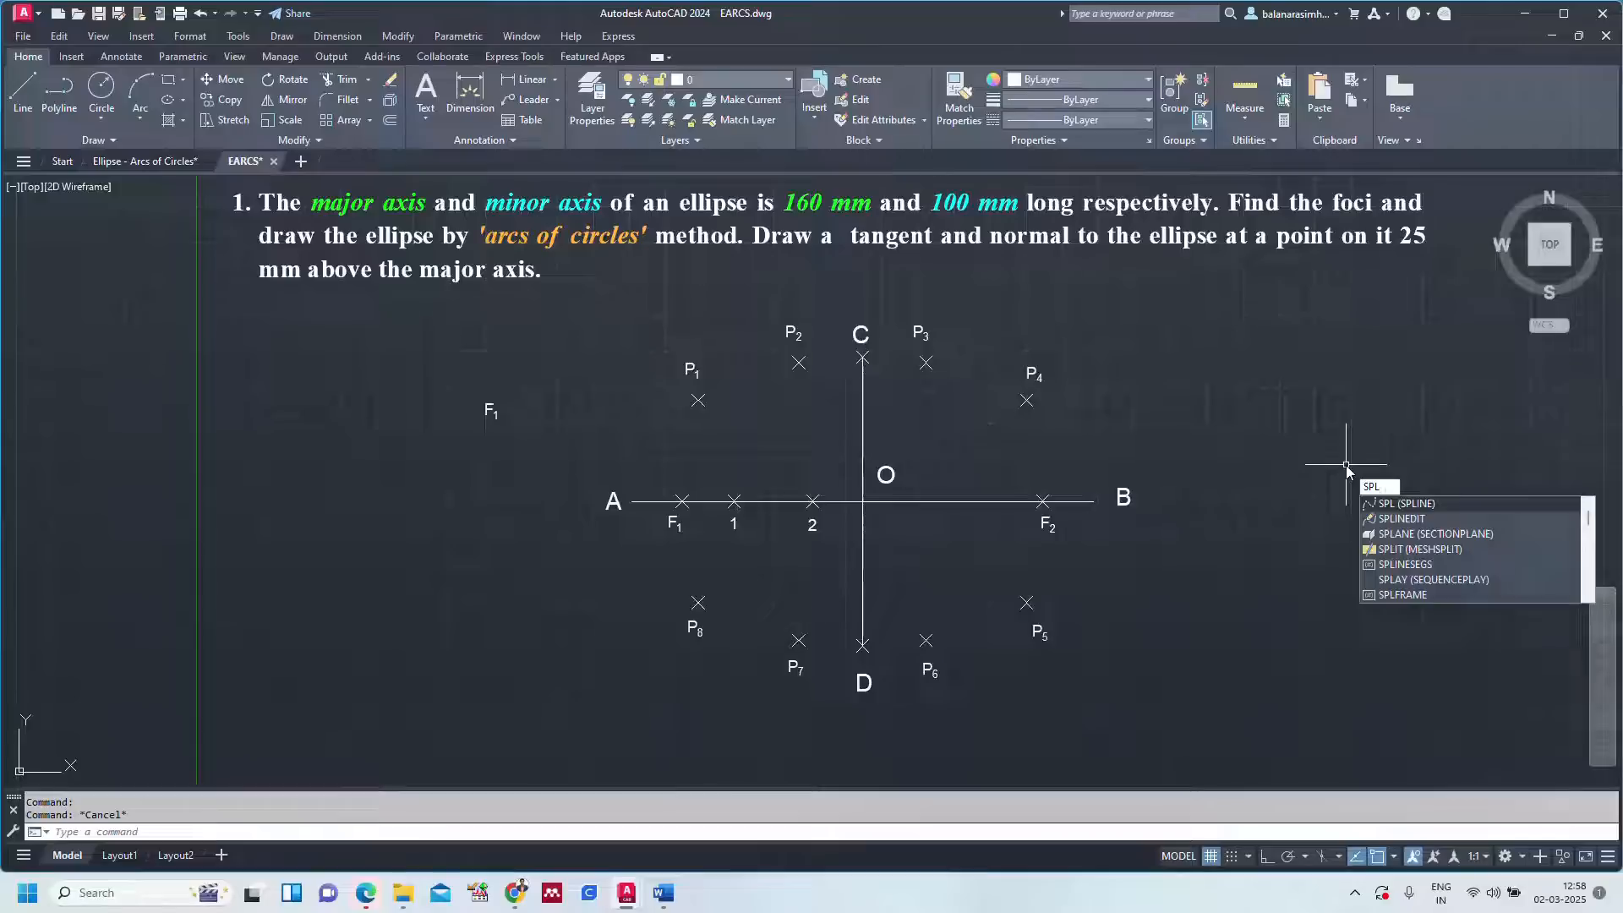
pyautogui.press('Return')
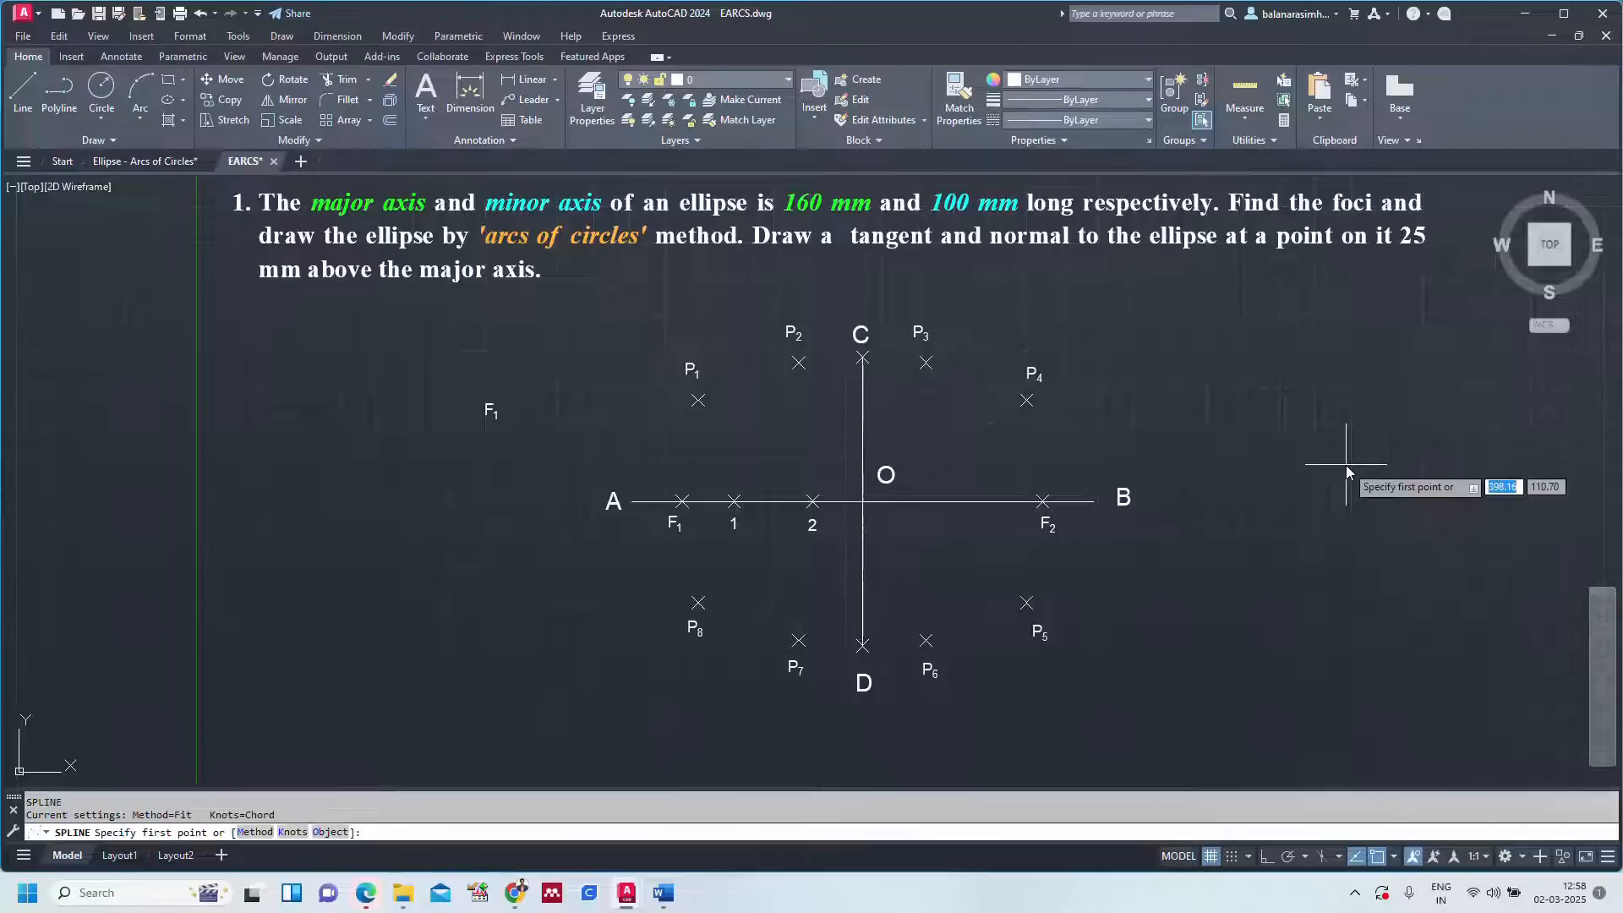
pyautogui.click(634, 502)
pyautogui.click(698, 400)
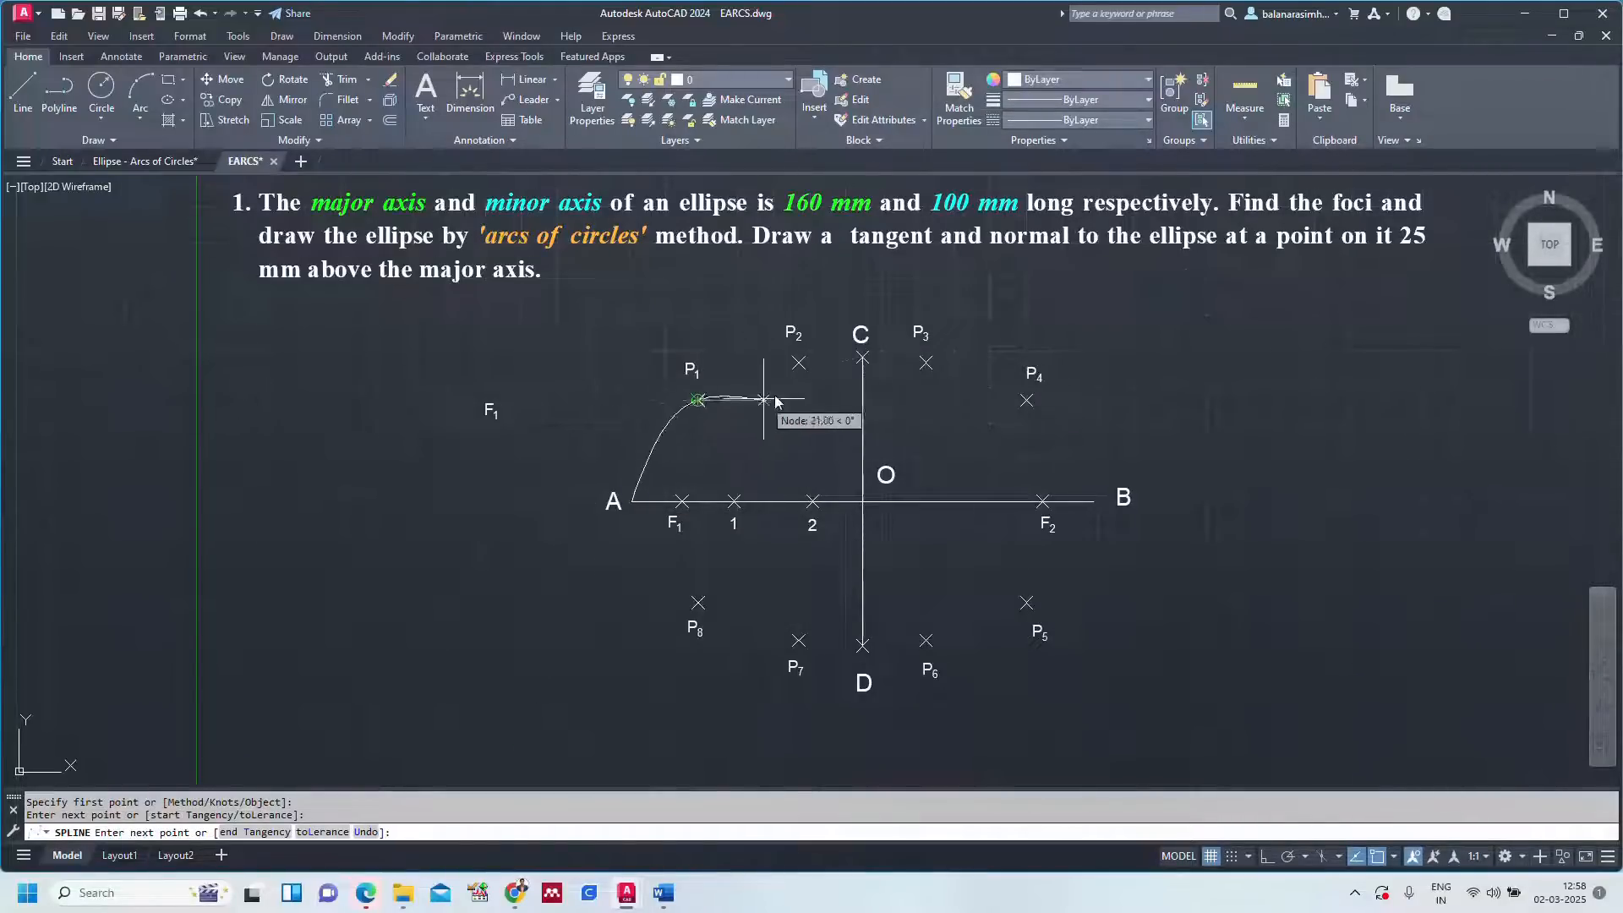
pyautogui.click(798, 362)
pyautogui.click(862, 358)
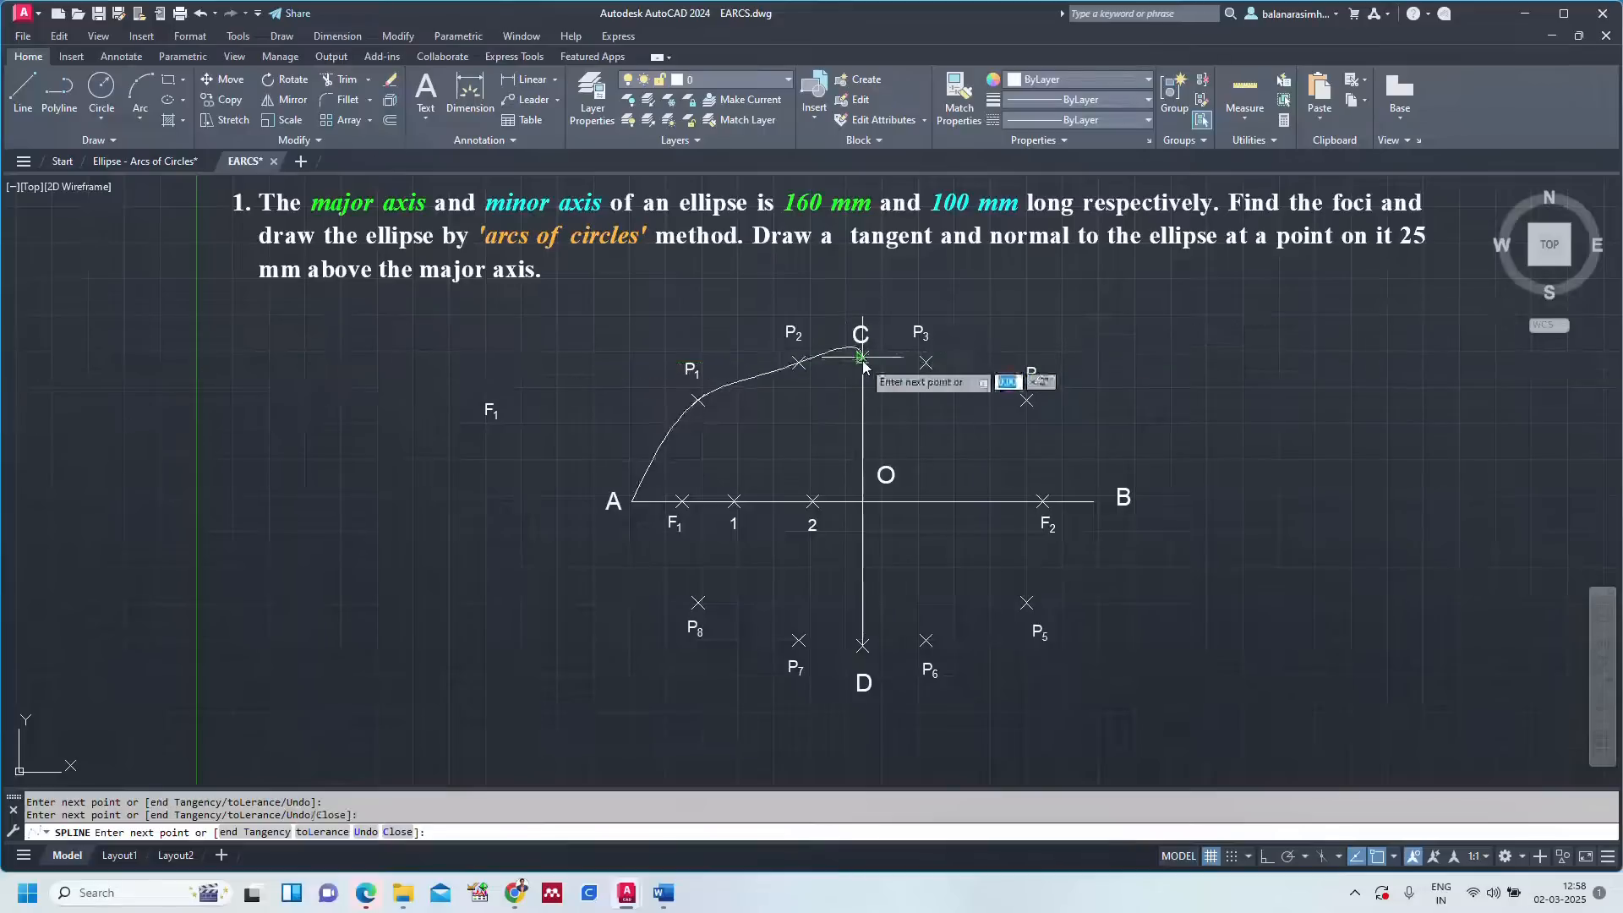
pyautogui.click(925, 363)
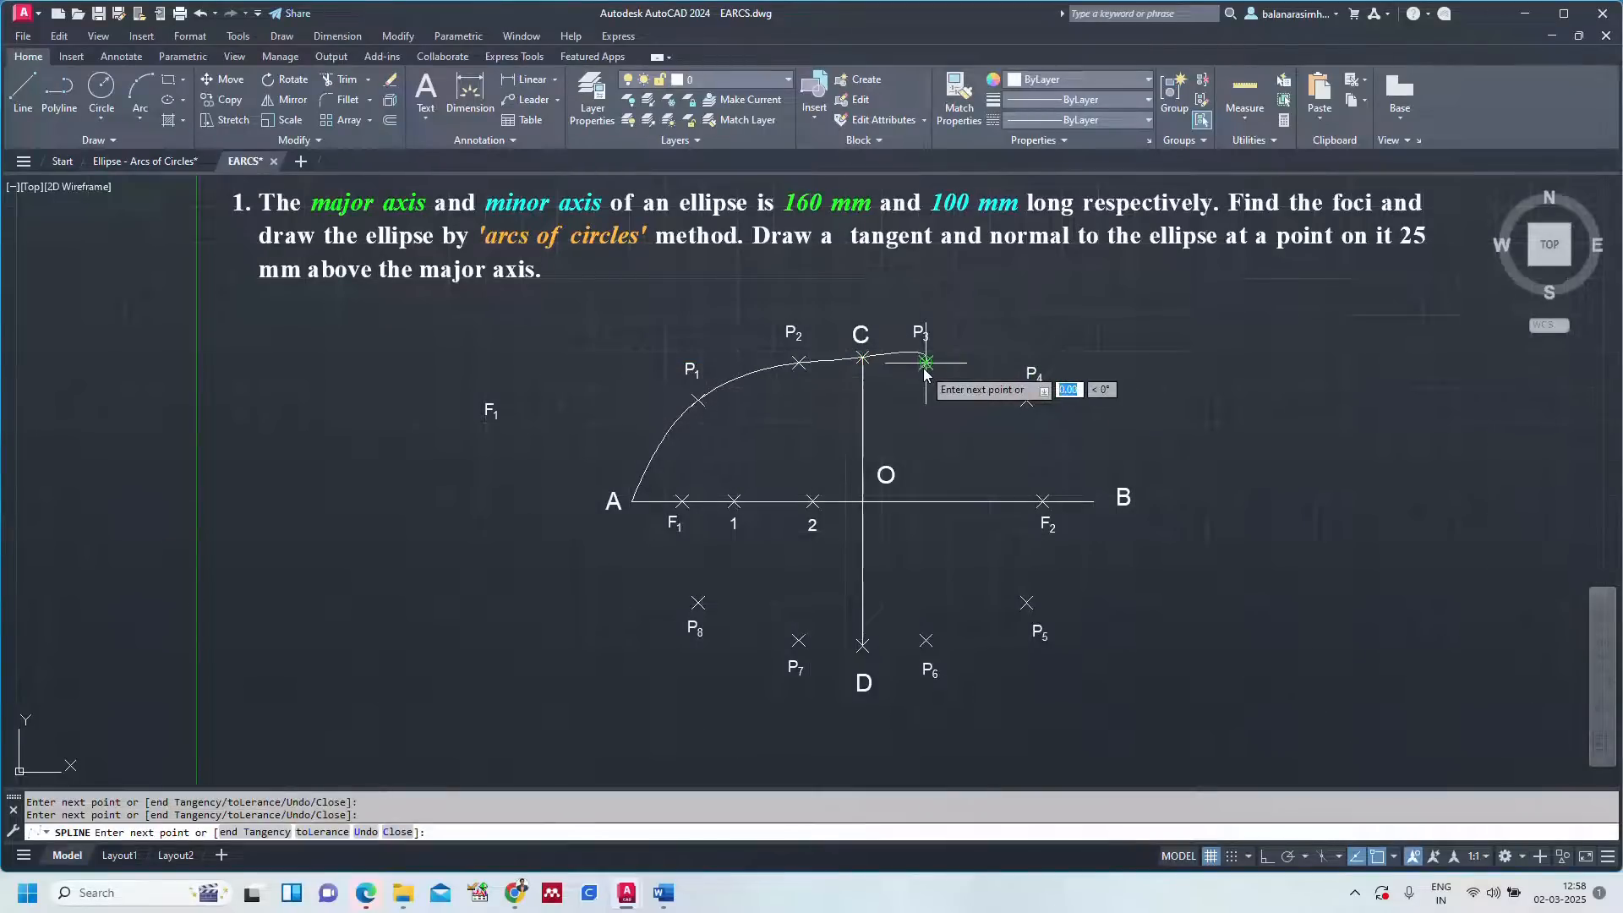
pyautogui.click(1026, 400)
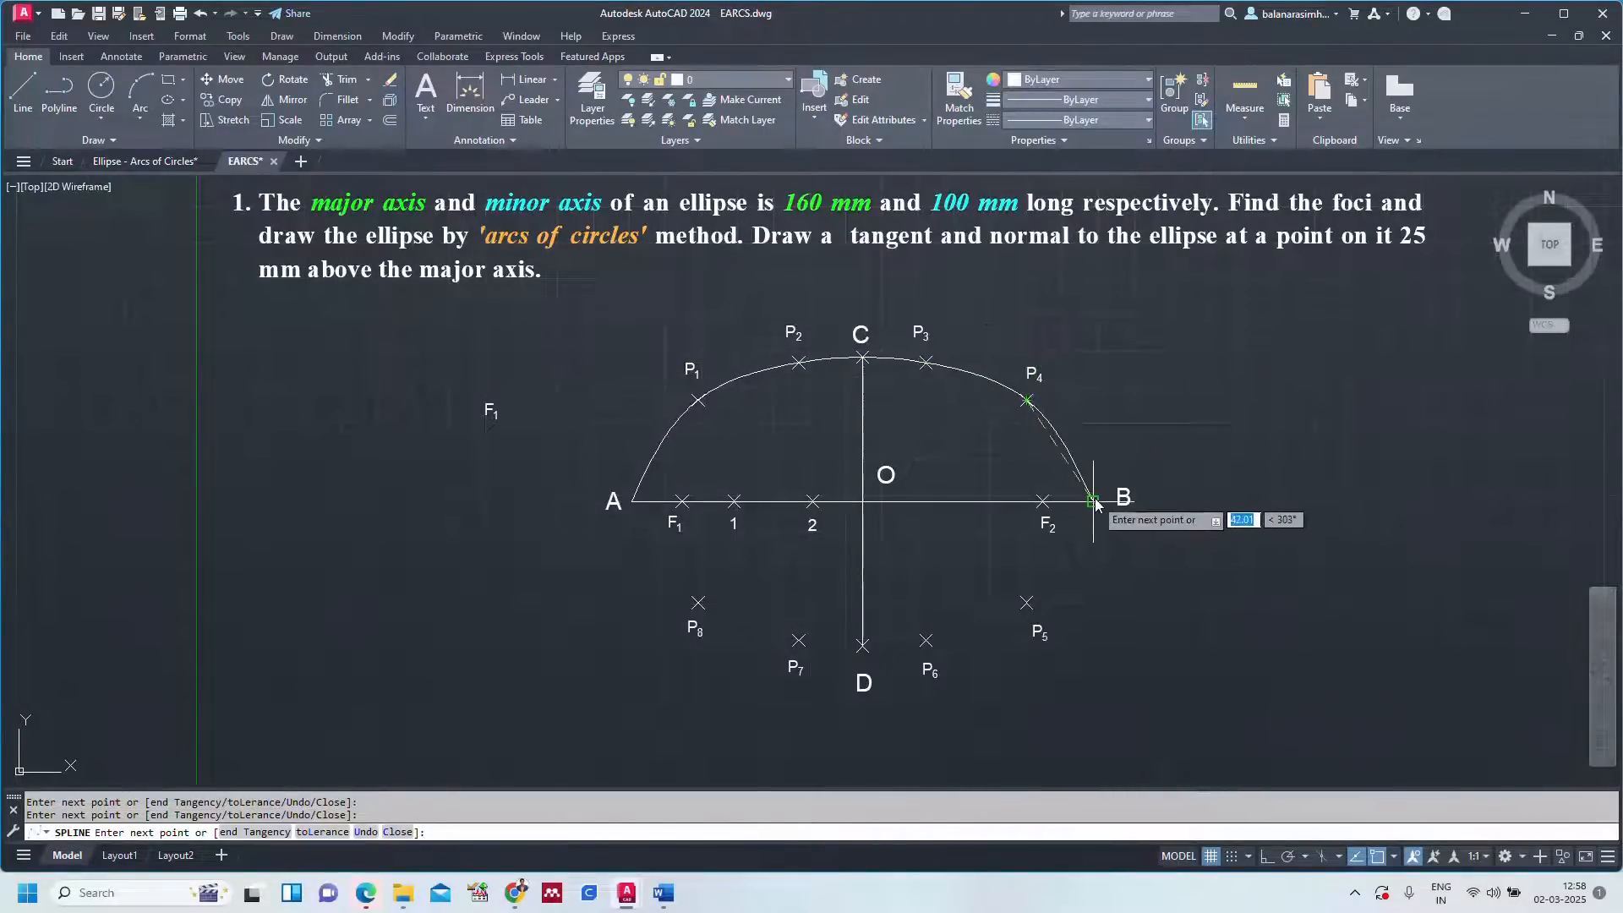
pyautogui.click(1092, 502)
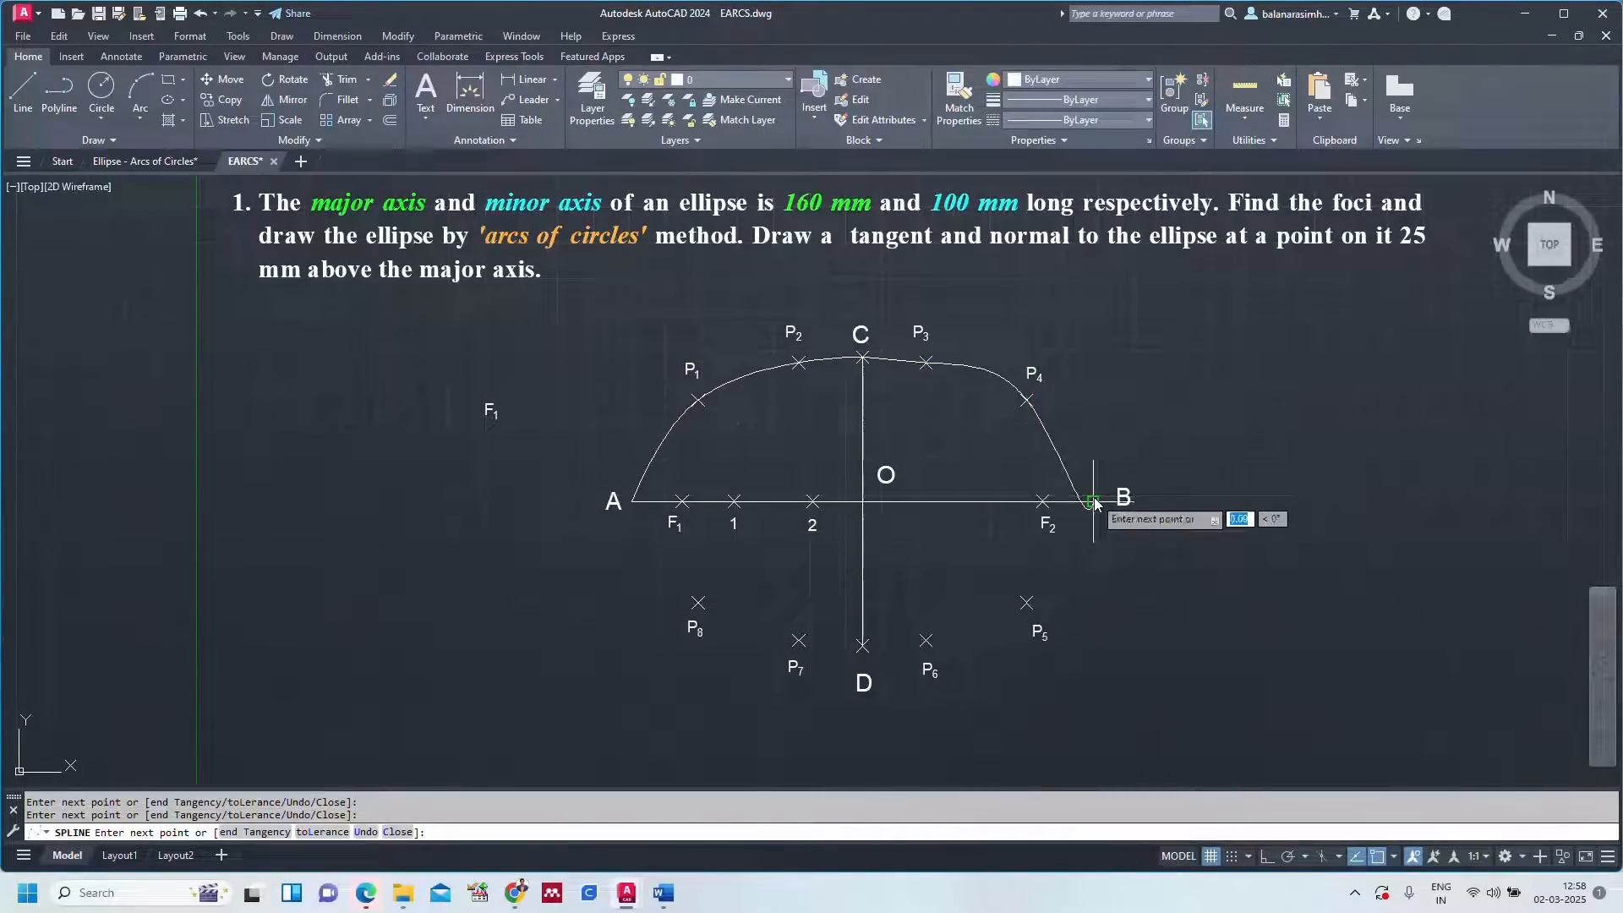
# Continue the spline from B through P5, P6, D, P7 and P8, and close it at A.
pyautogui.click(1026, 603)
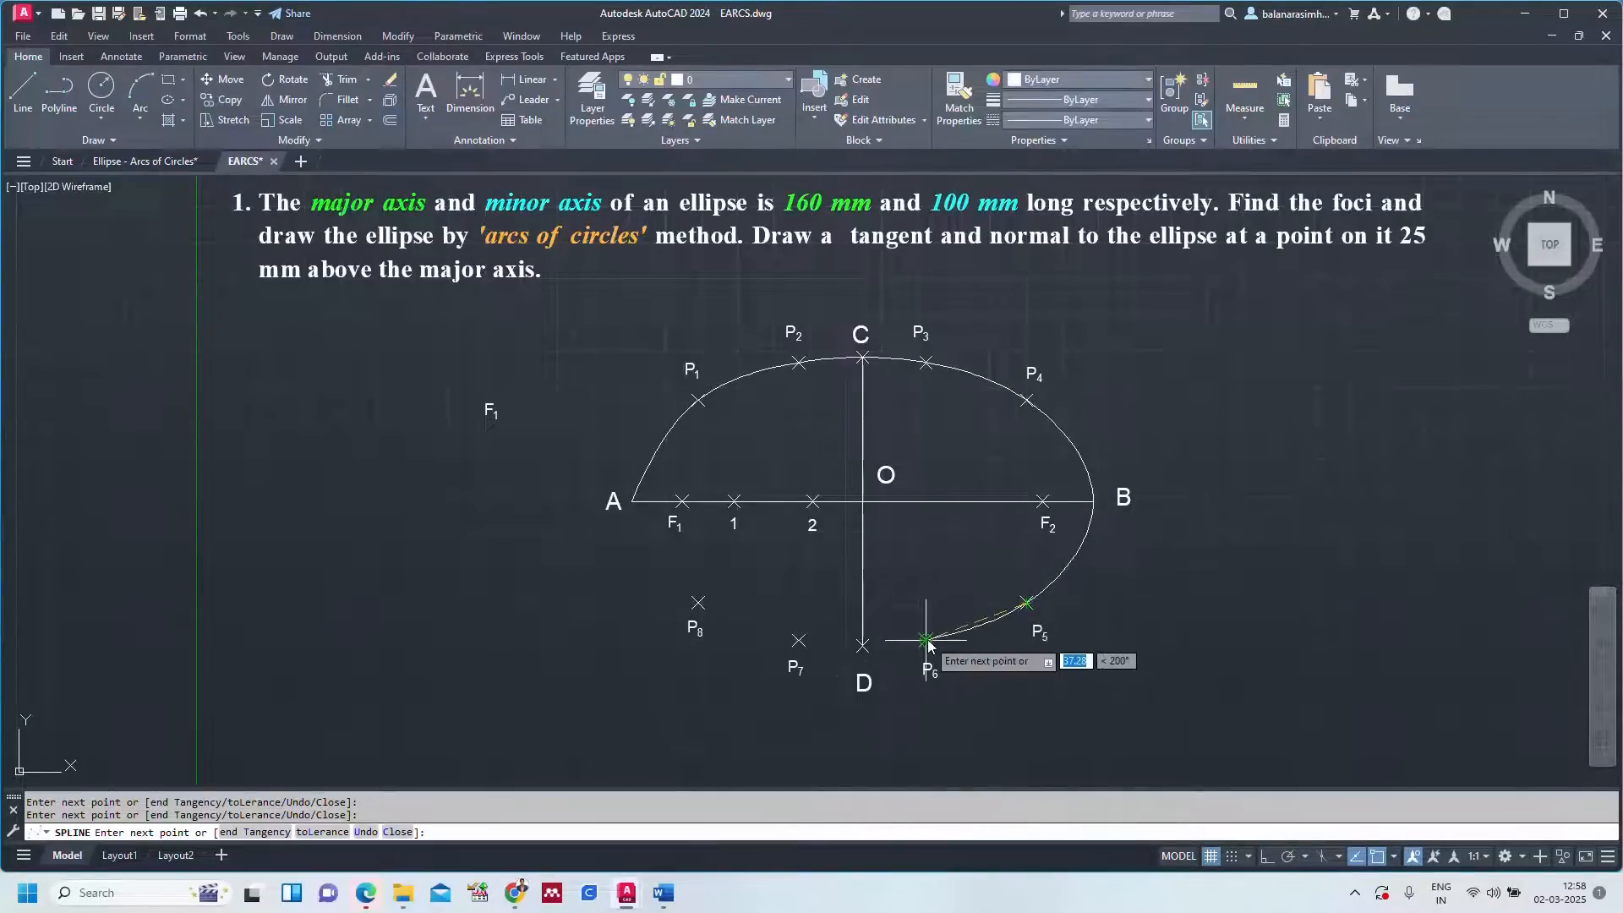
pyautogui.click(925, 640)
pyautogui.click(862, 646)
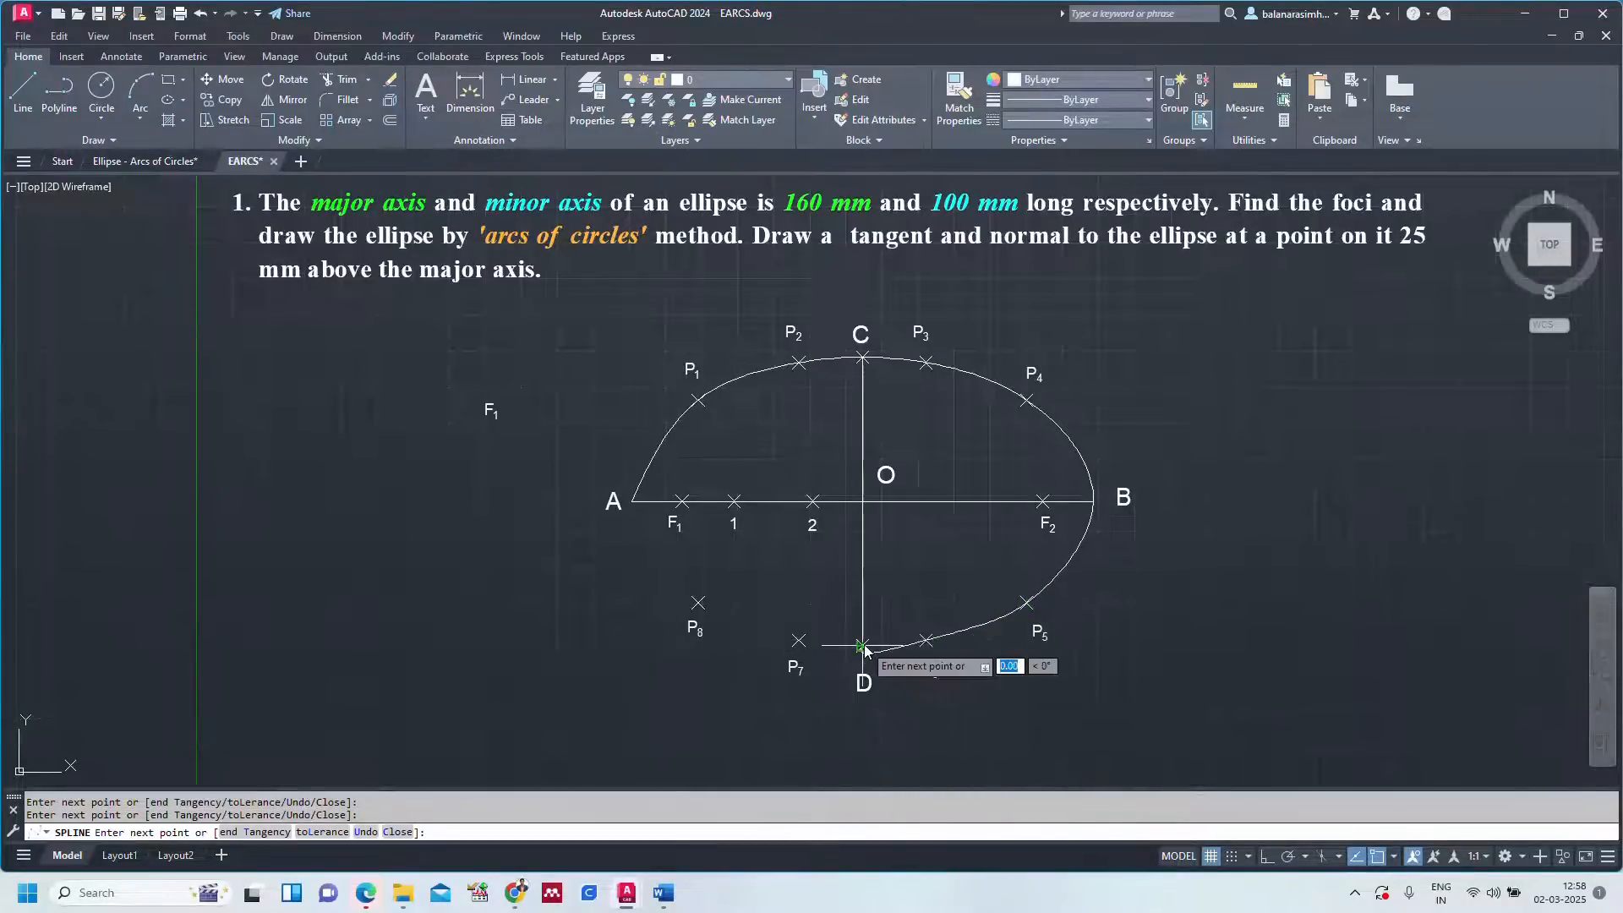
pyautogui.click(798, 640)
pyautogui.click(697, 603)
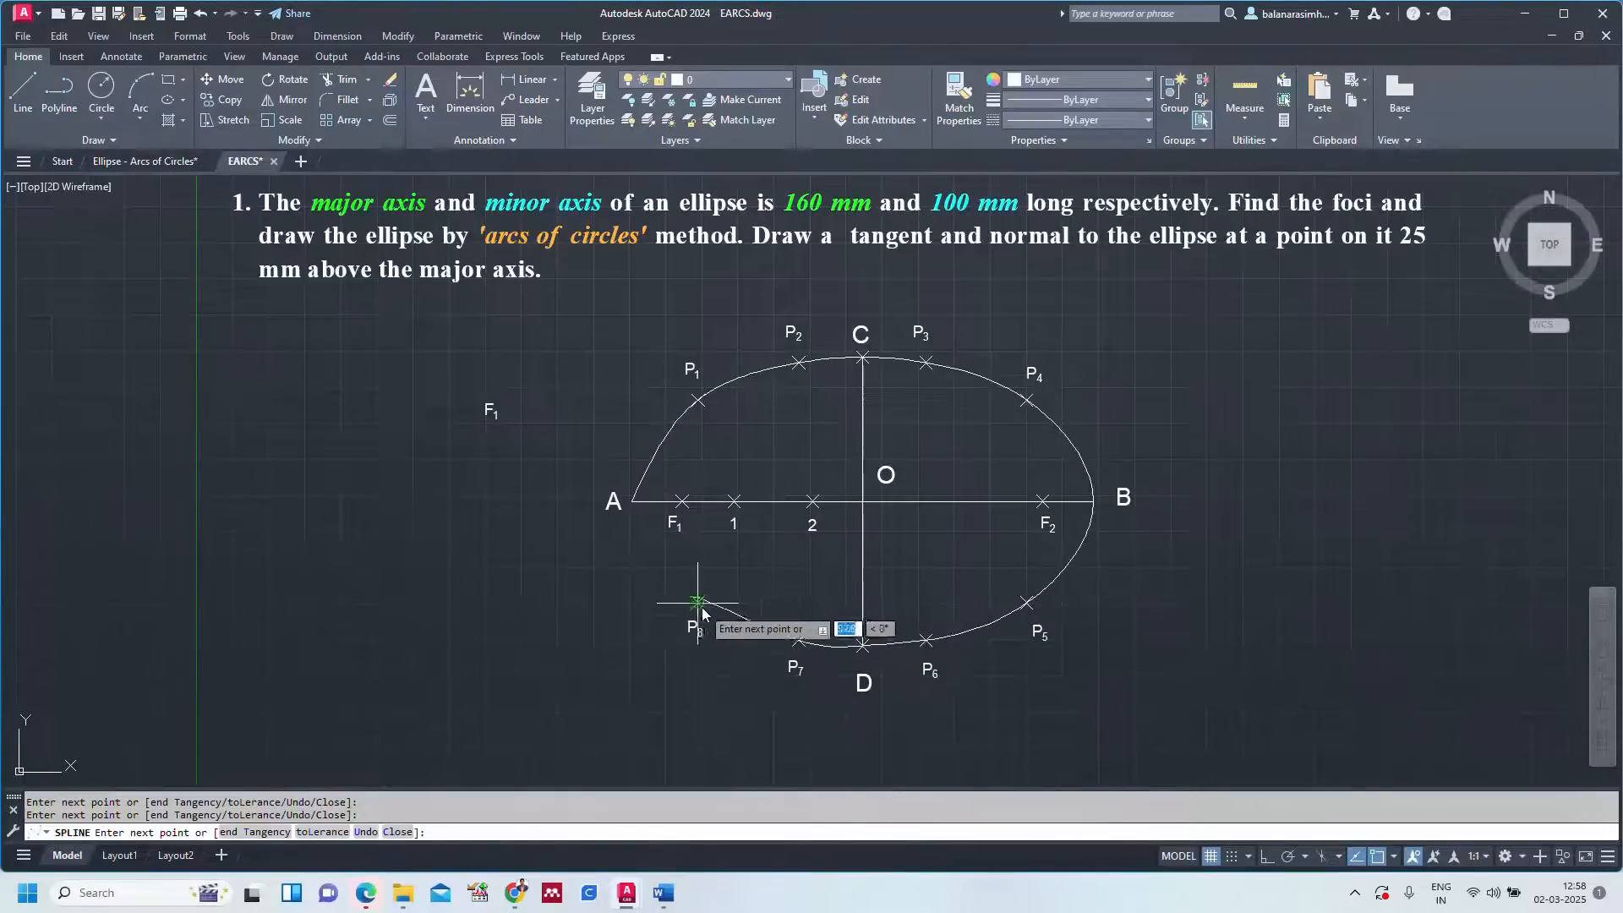
pyautogui.write('C')
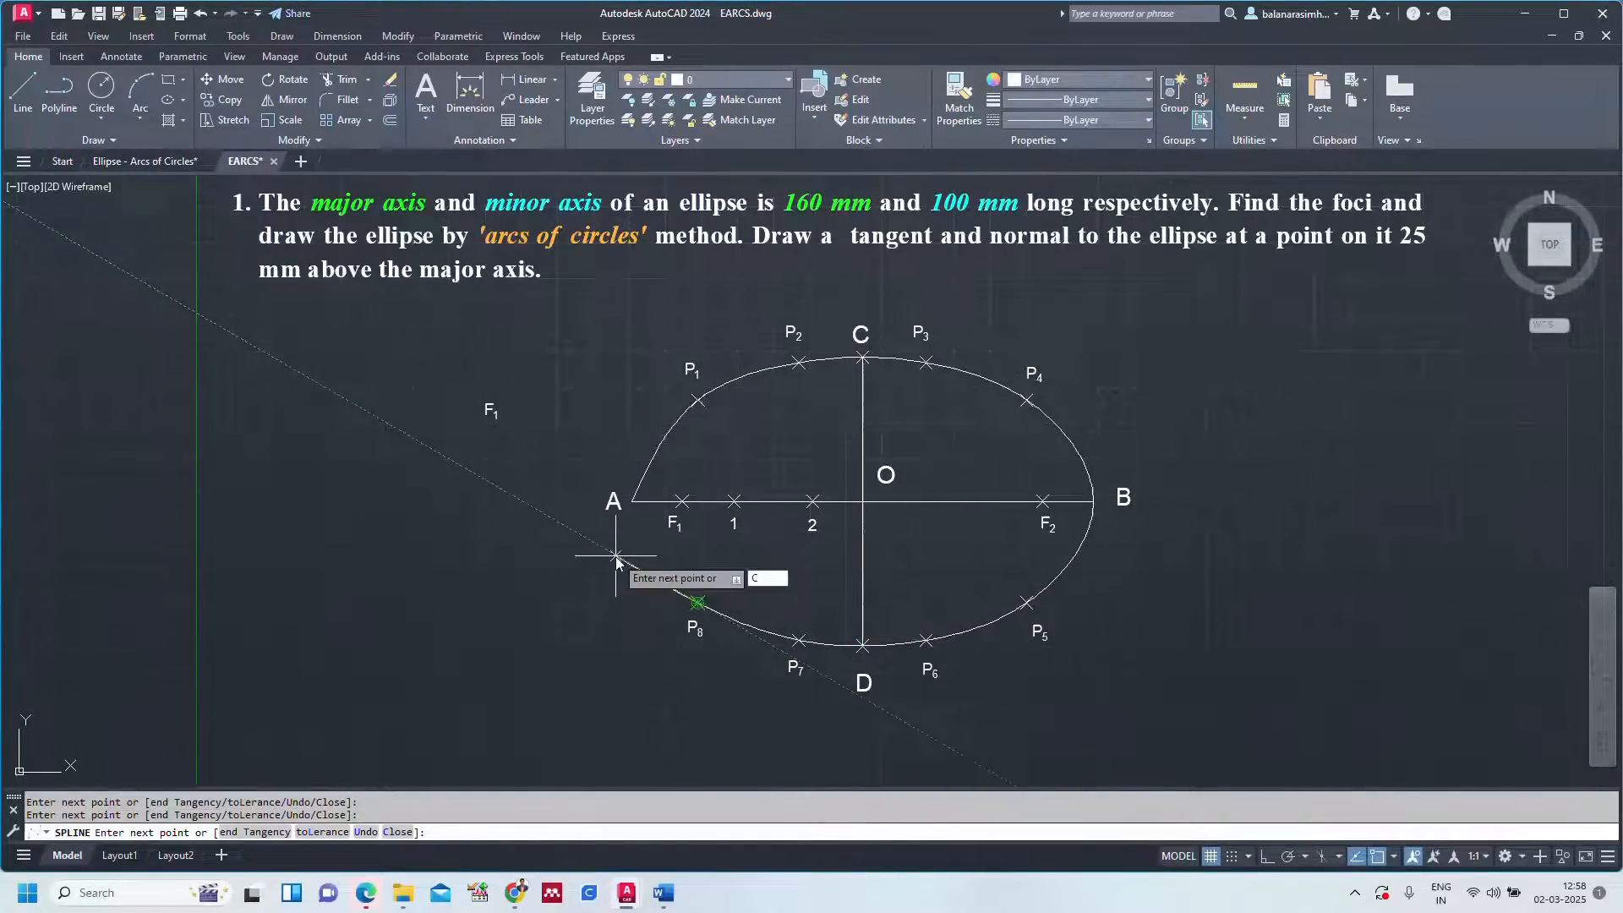
pyautogui.press('Return')
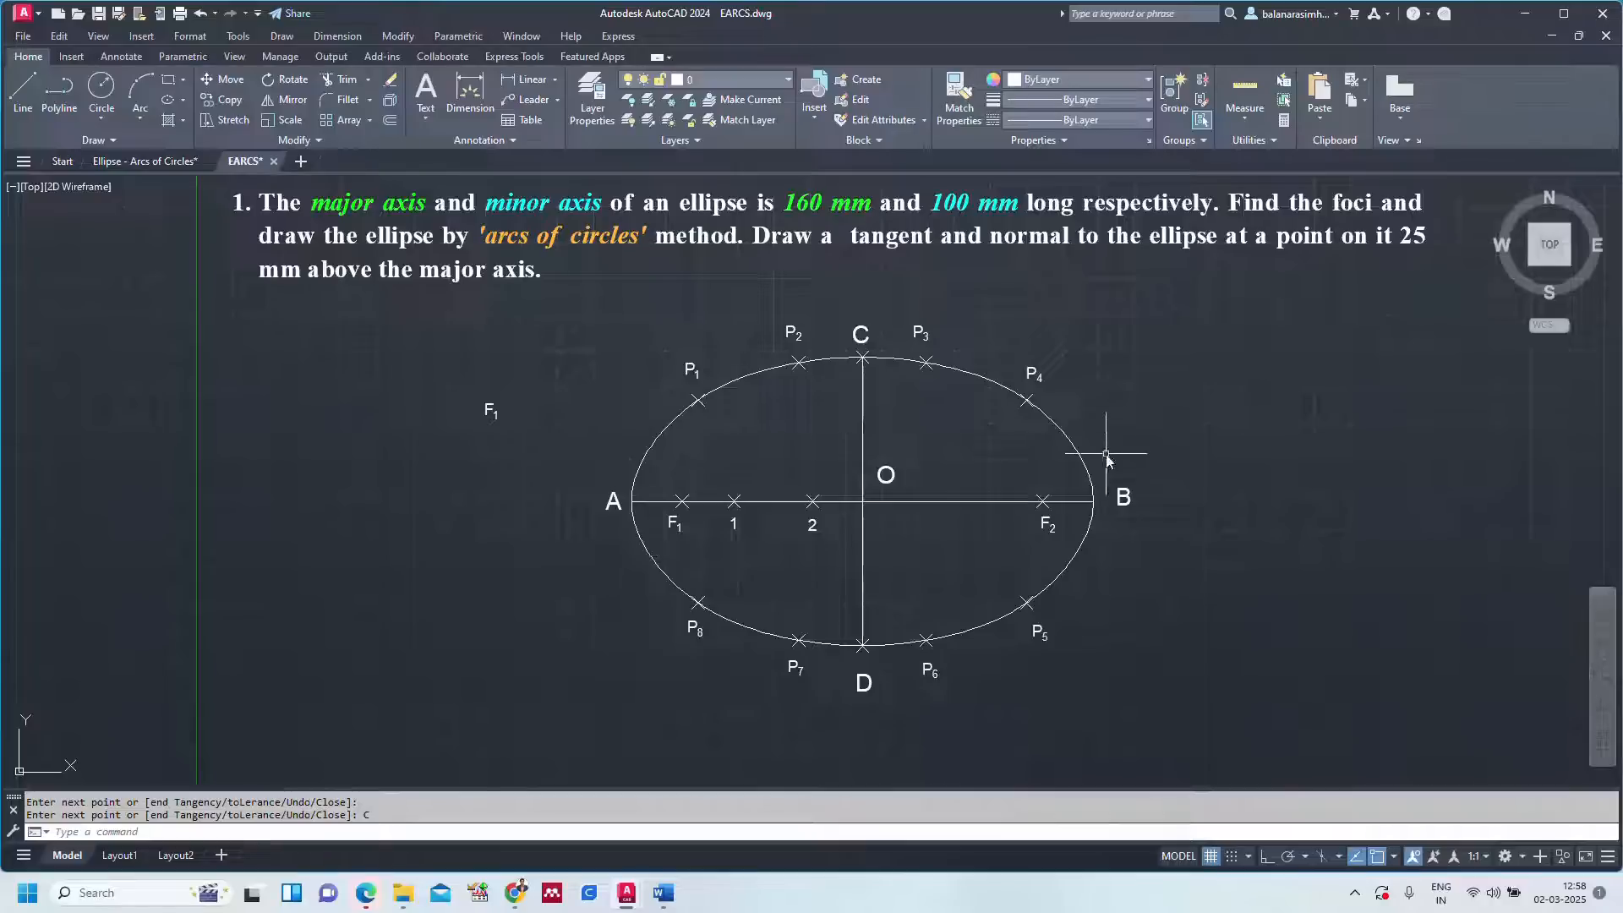
# Set the ellipse spline's colour to Red and its lineweight to 0.40 mm.
pyautogui.click(1061, 427)
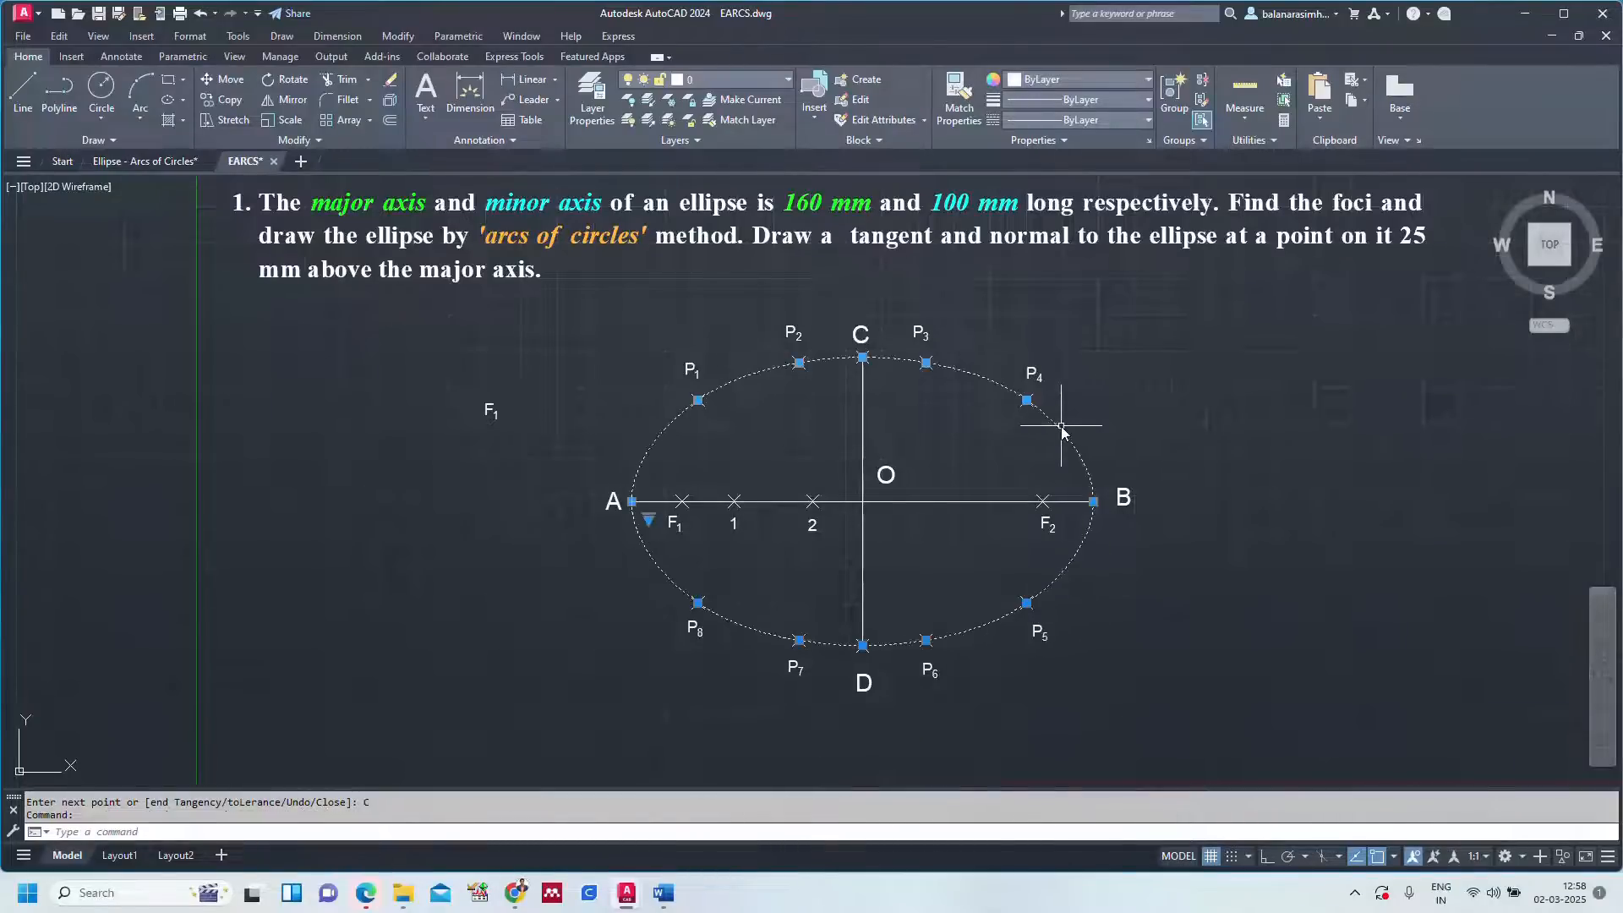
pyautogui.click(1057, 79)
pyautogui.click(1015, 243)
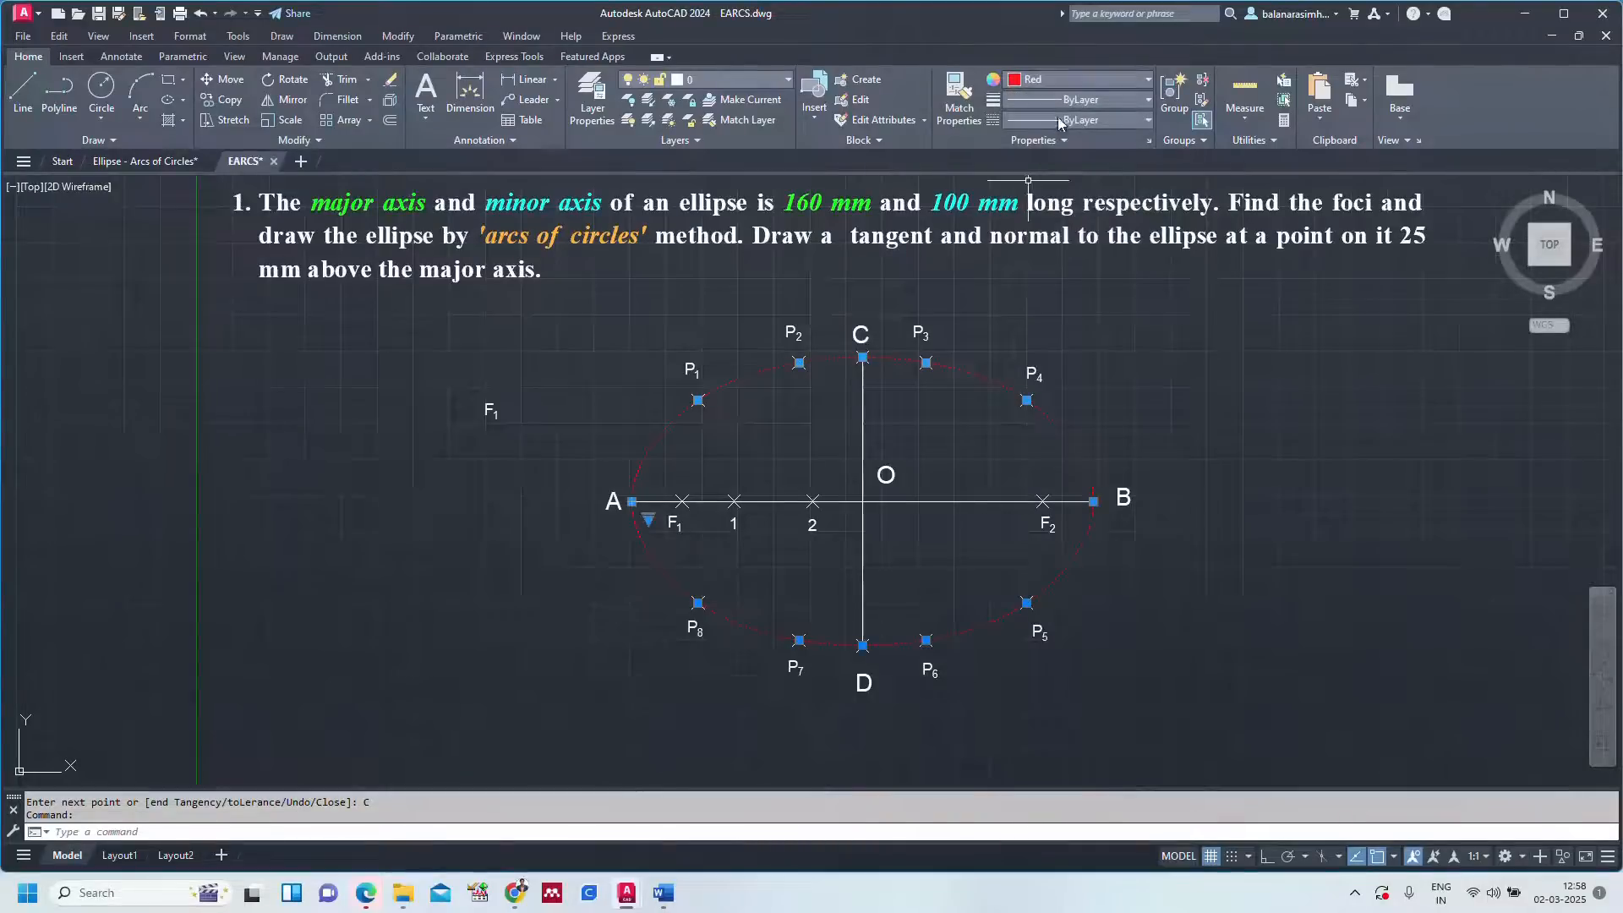
pyautogui.click(1057, 101)
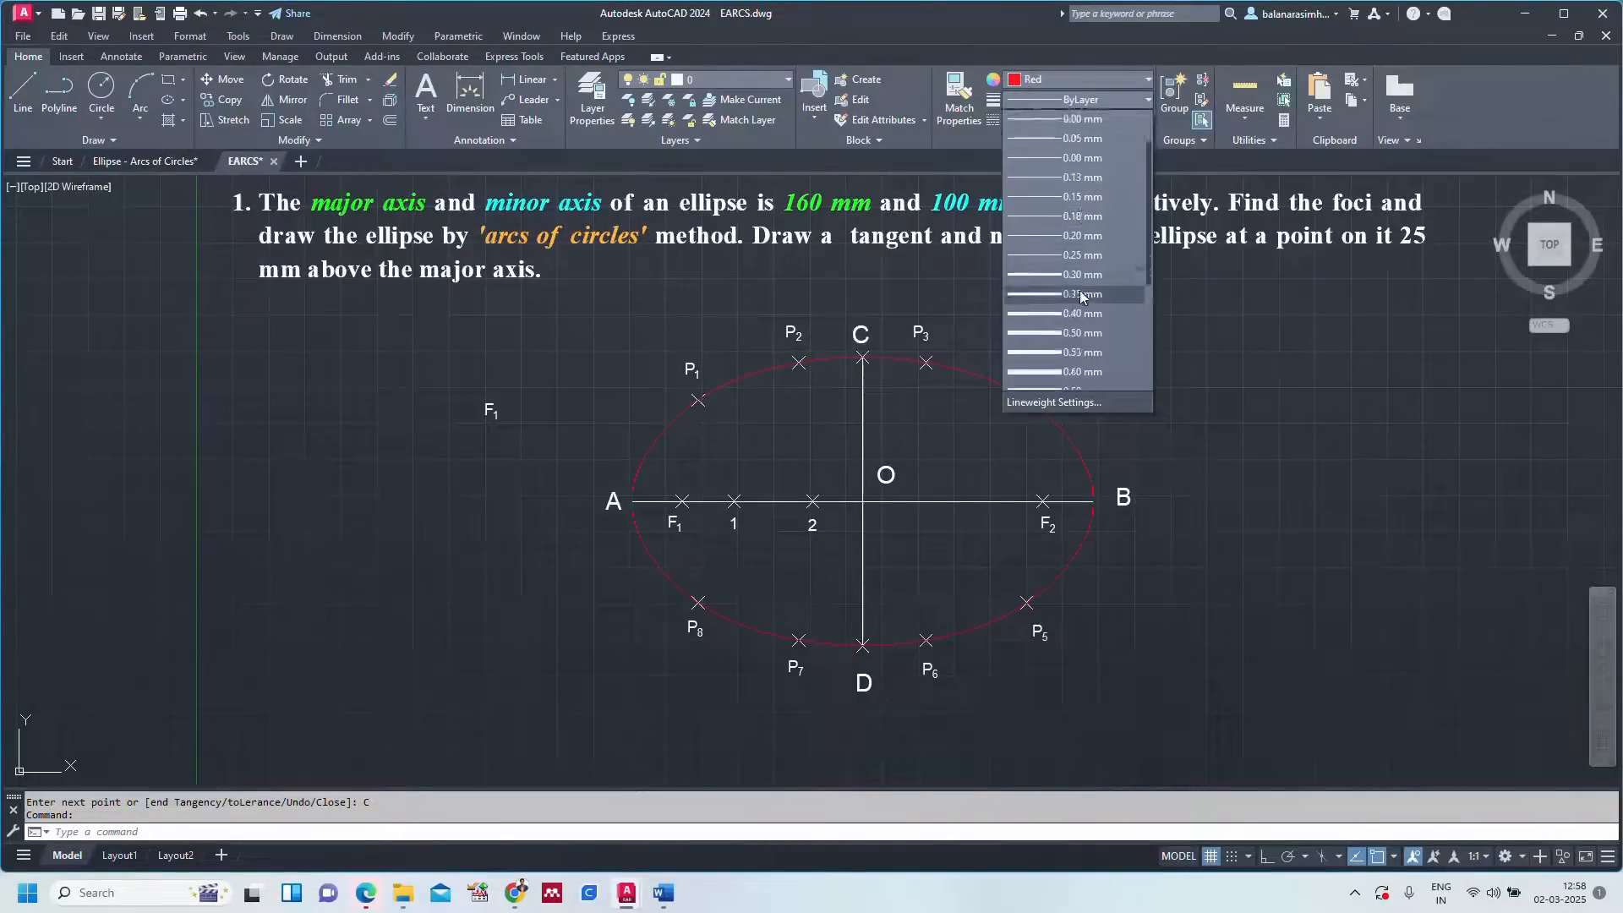
pyautogui.click(1083, 314)
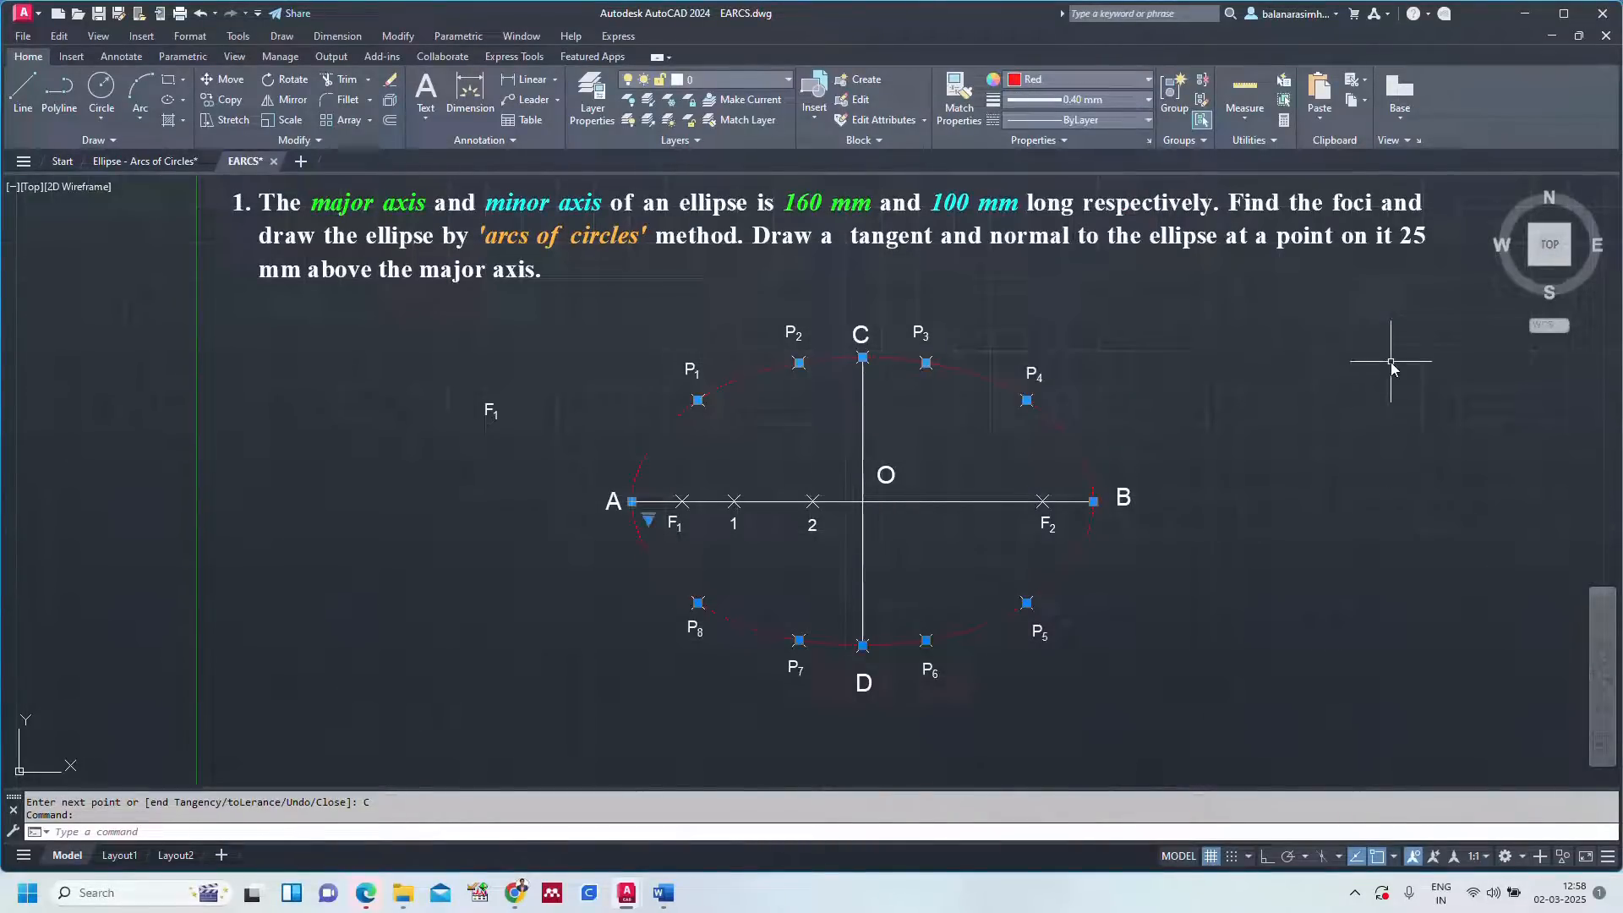
# Turn on lineweight display so the ellipse shows with its assigned thickness, and fit the whole drawing in view.
pyautogui.press('Escape')
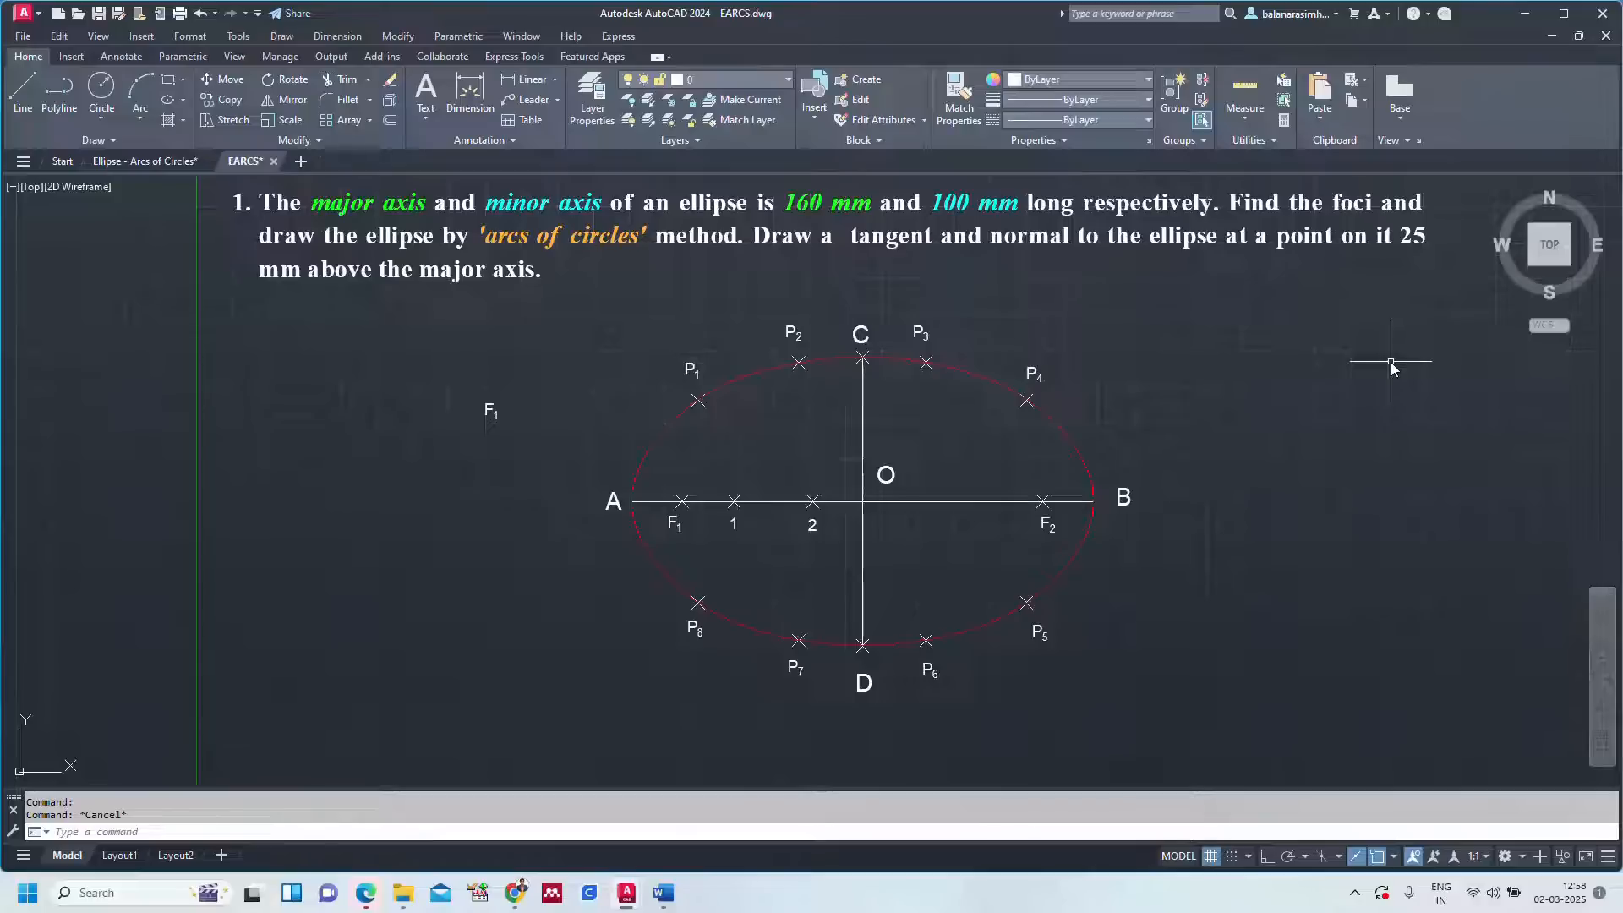
pyautogui.write('LWD')
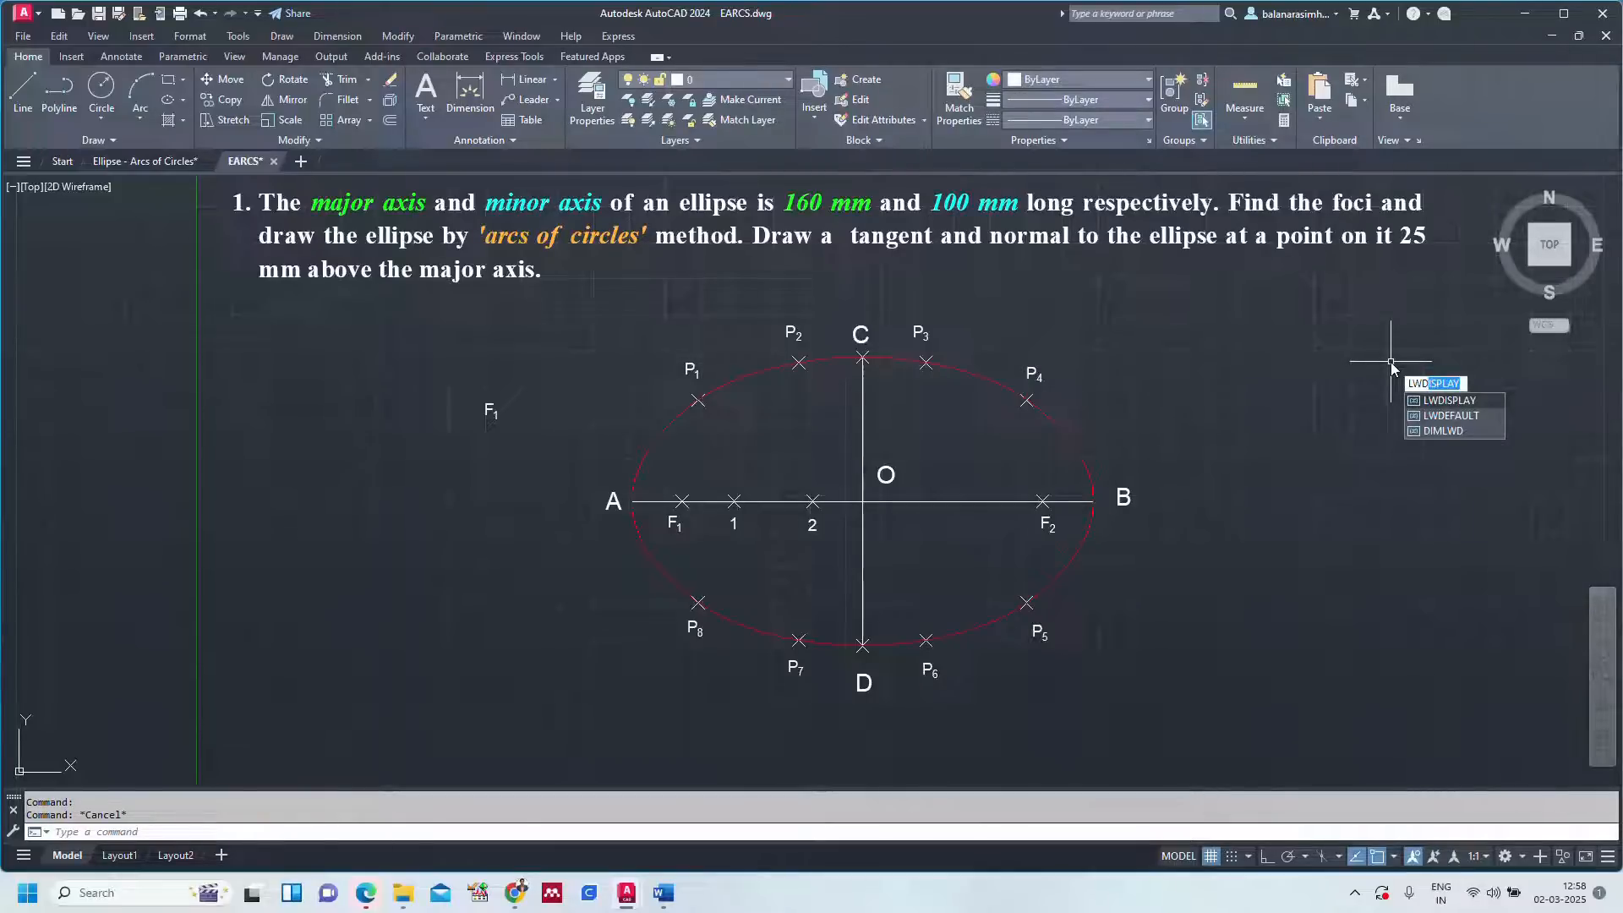
pyautogui.press('Return')
pyautogui.write('ON')
pyautogui.press('Return')
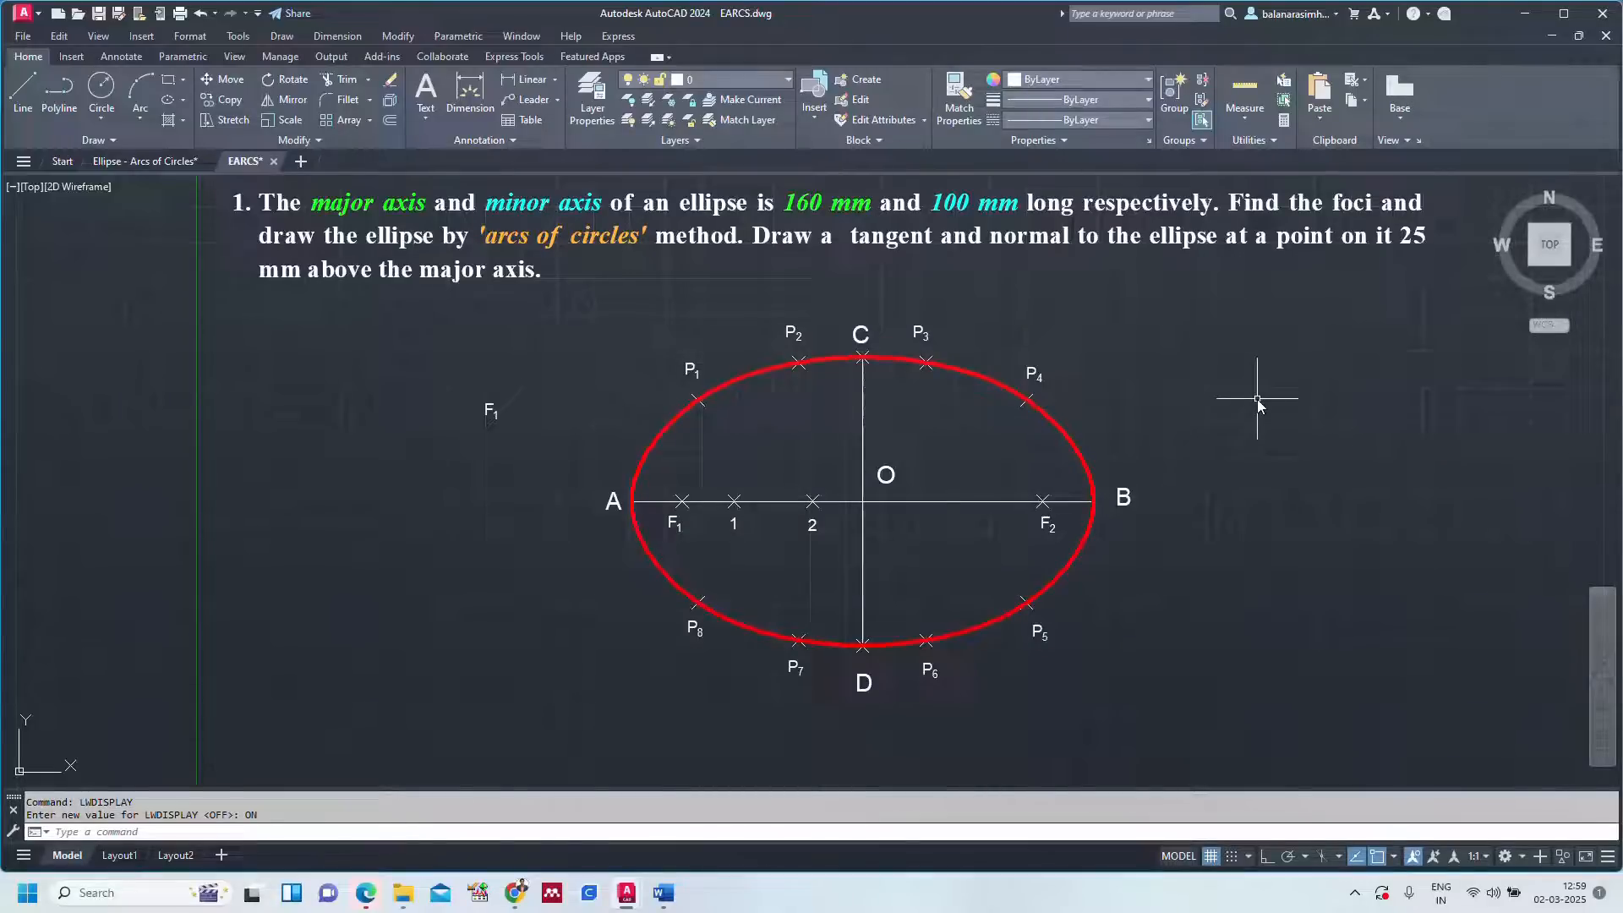
pyautogui.write('z')
pyautogui.press('Return')
pyautogui.write('a')
pyautogui.press('Return')
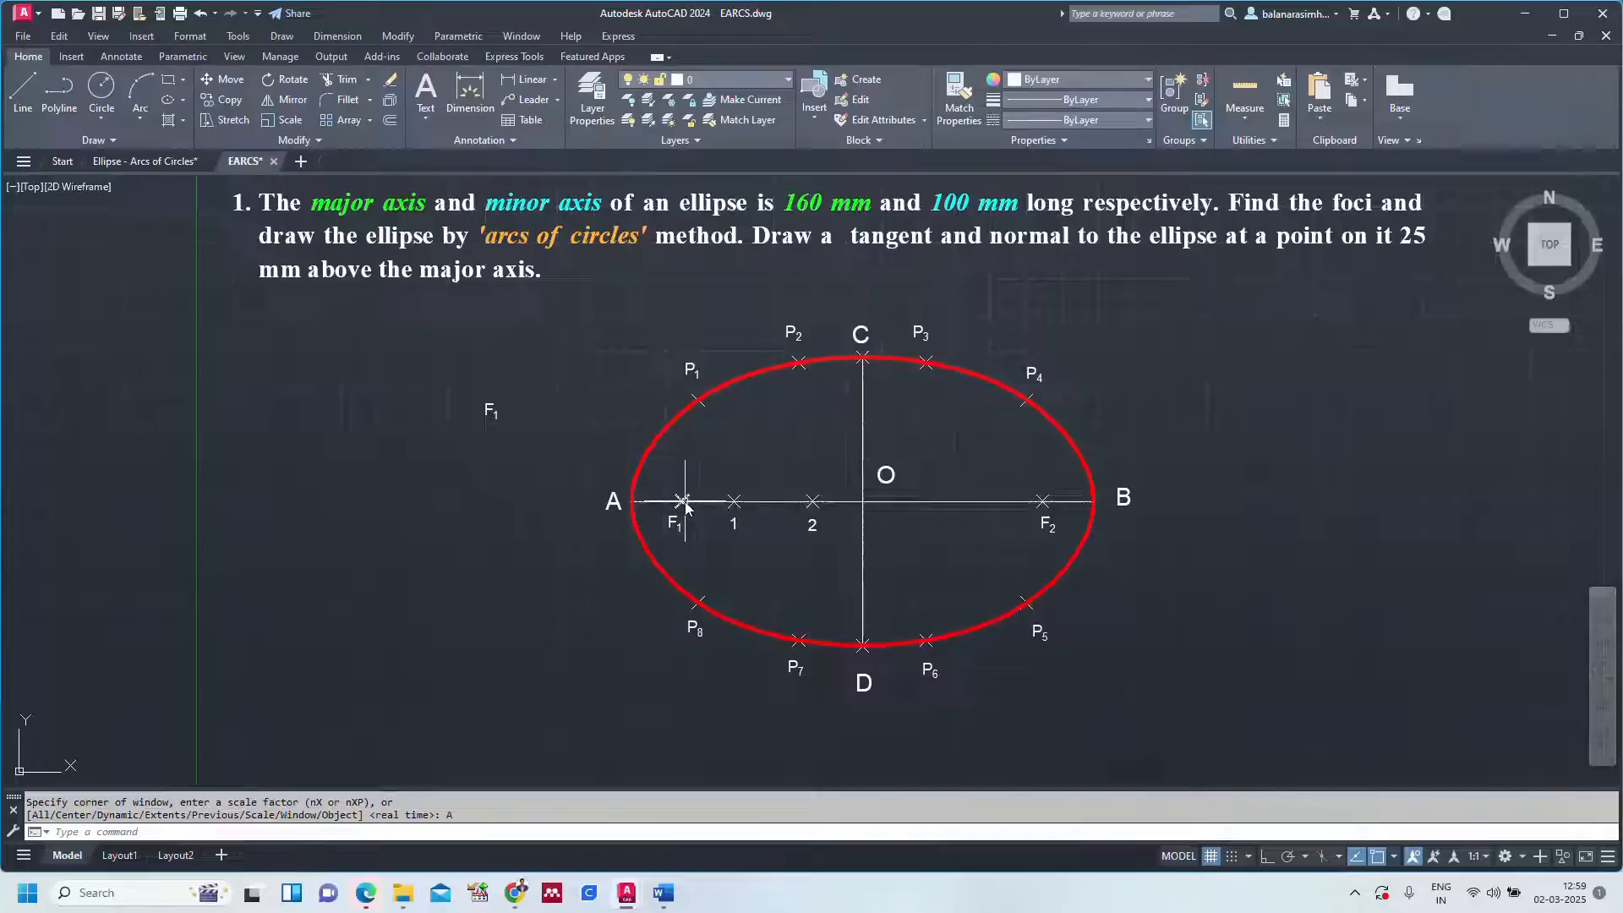
# Review the written steps for drawing the tangent and normal in the Ellipse - Arcs of Circles drawing.
pyautogui.click(140, 163)
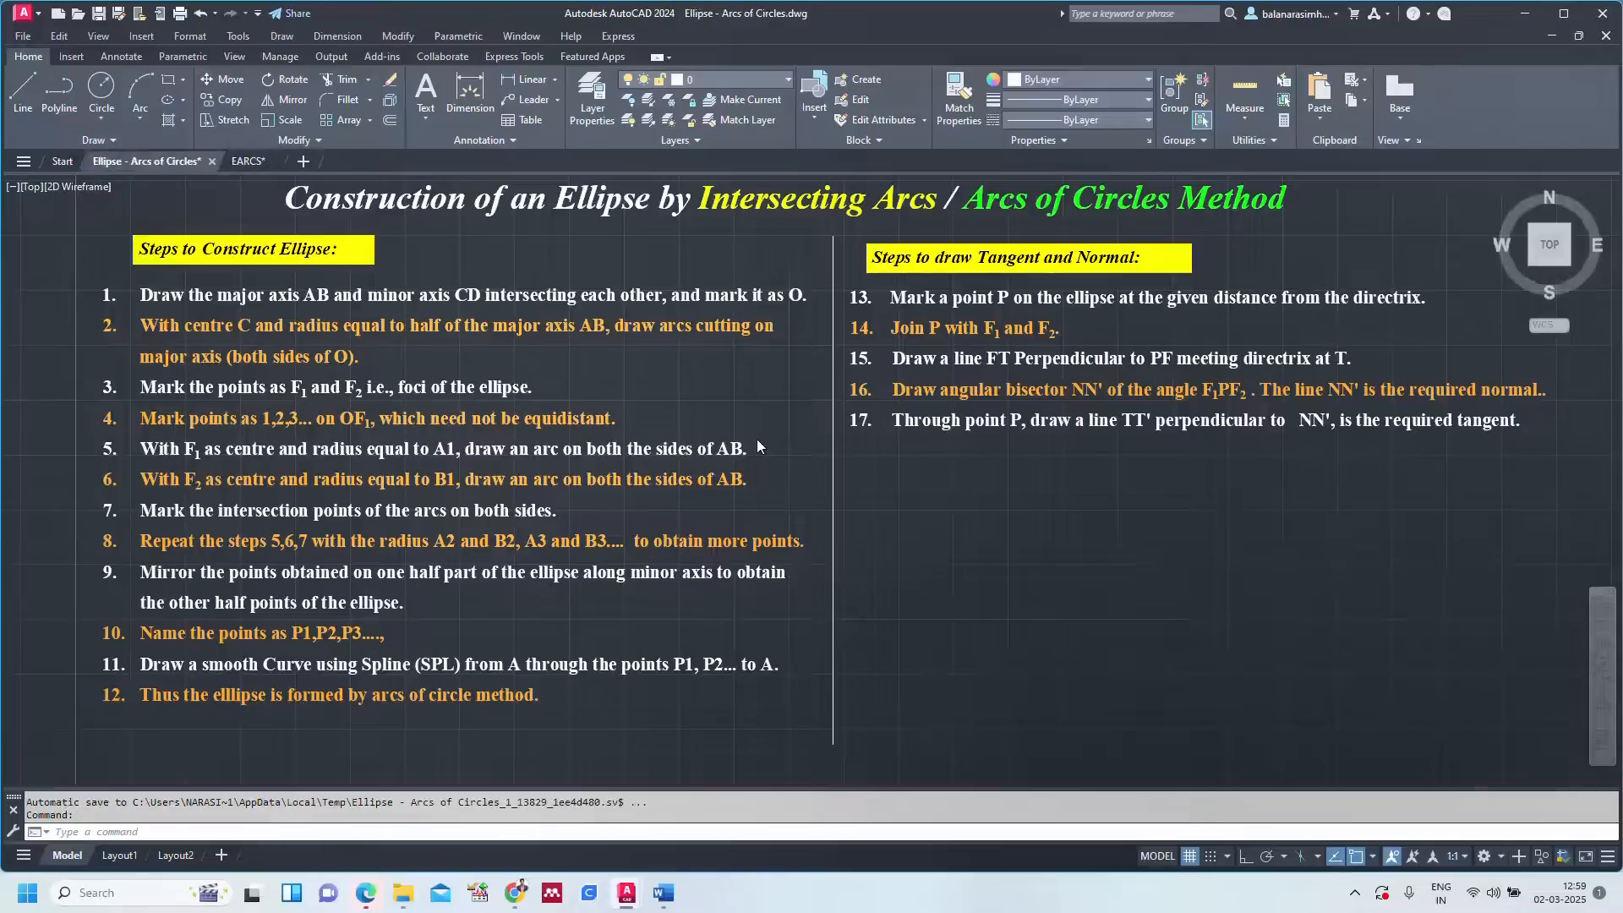
pyautogui.write('z')
pyautogui.press('Return')
pyautogui.write('a')
pyautogui.press('Return')
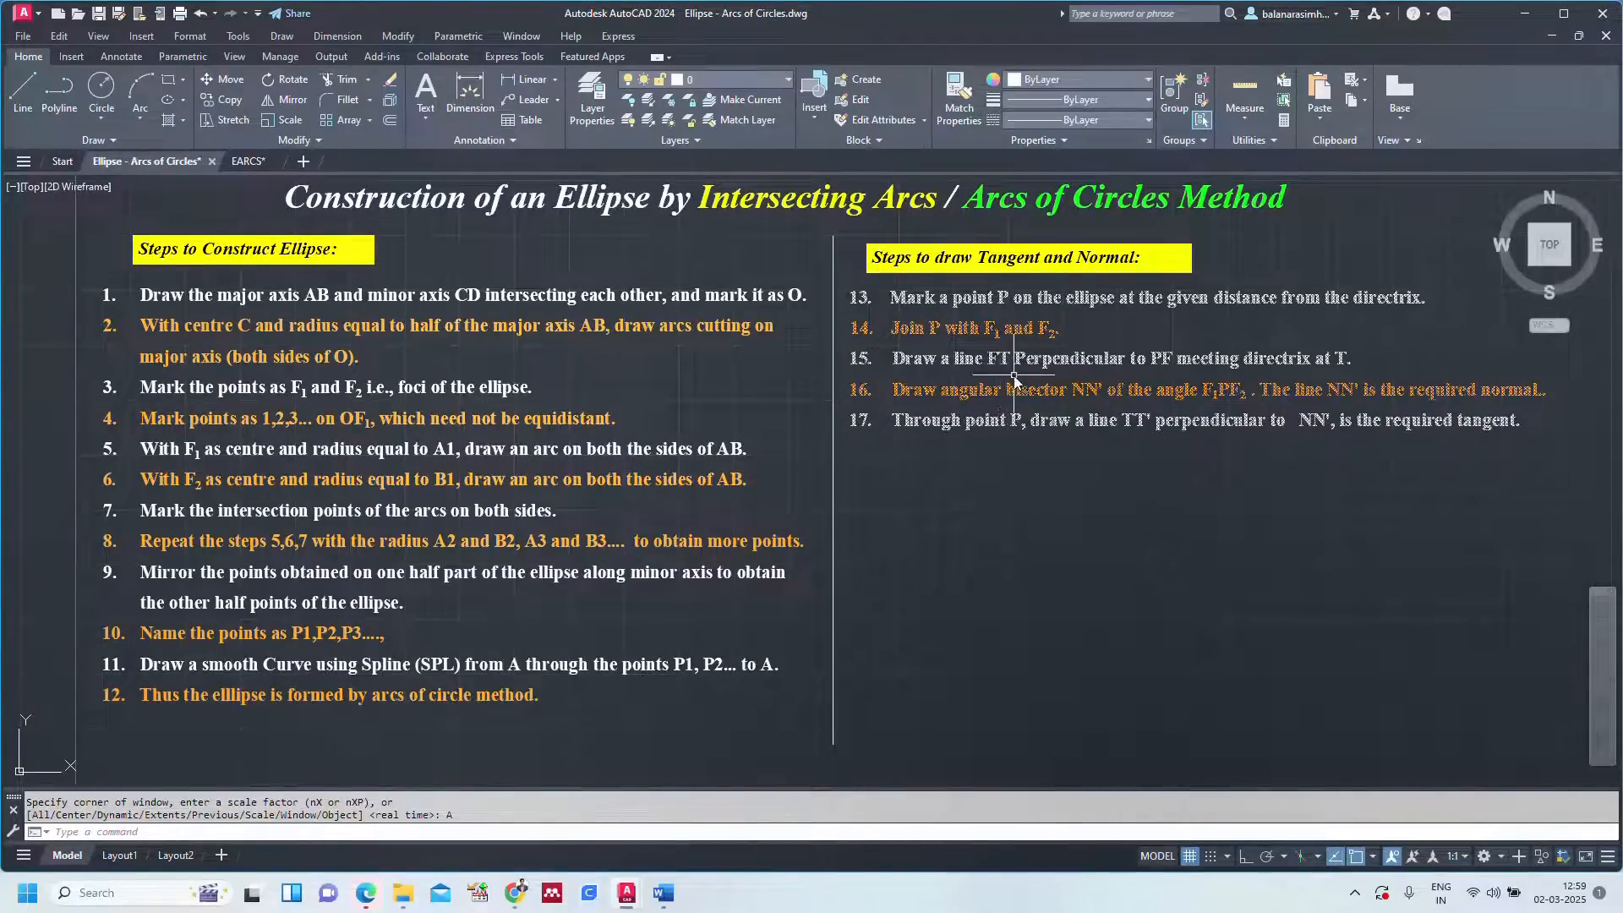
# In the EARCS drawing, offset major axis AB upwards by 25 mm.
pyautogui.click(242, 161)
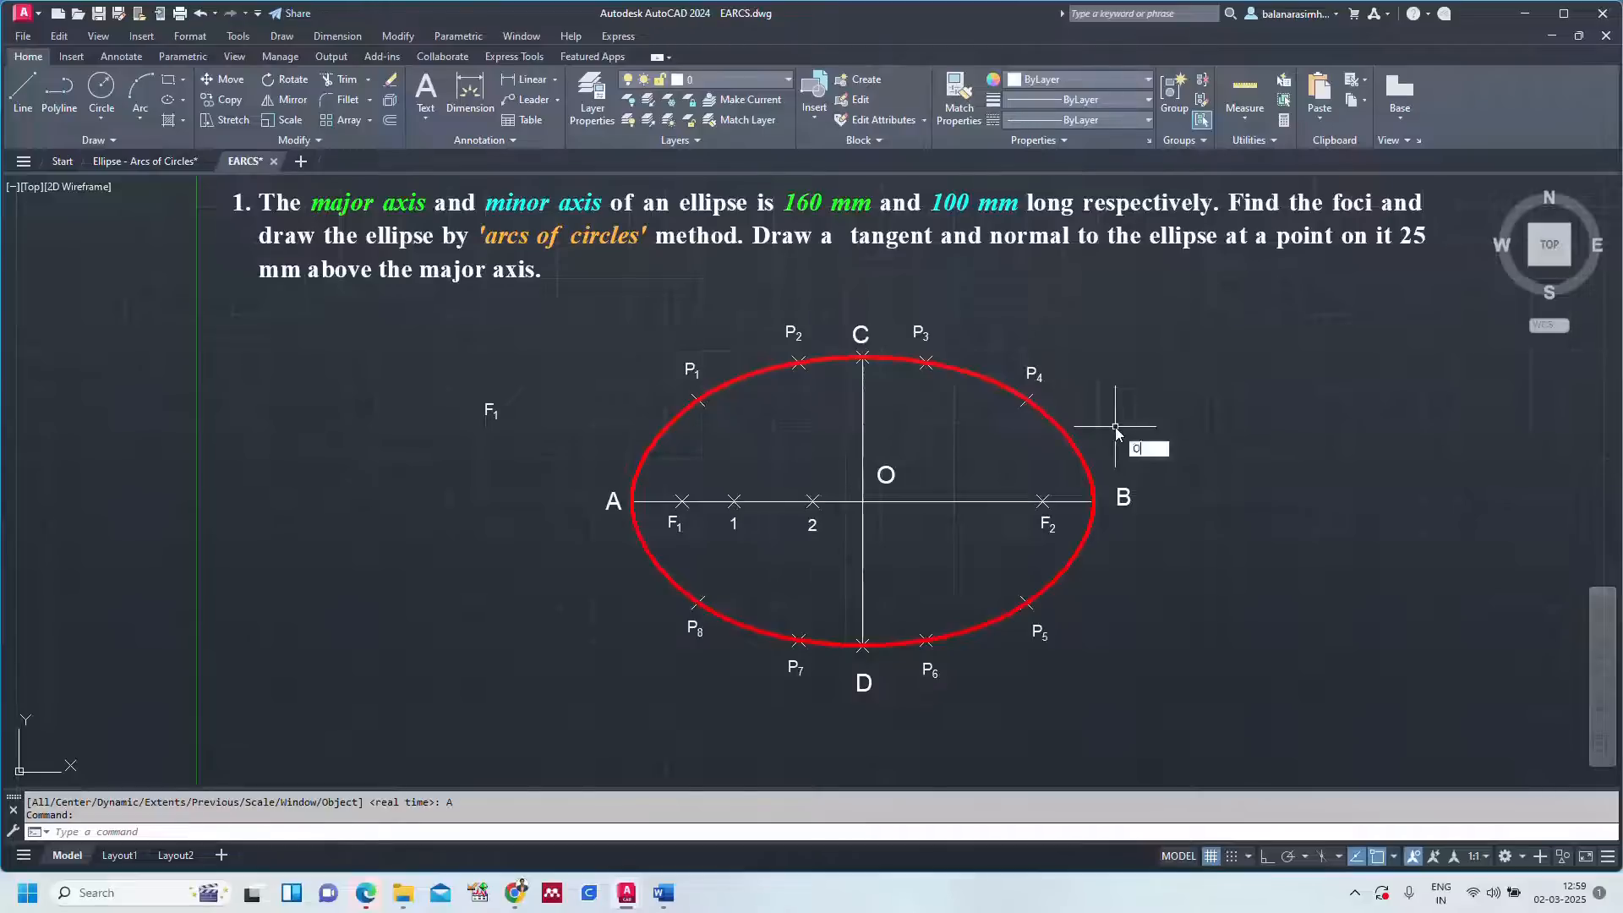
pyautogui.press('Return')
pyautogui.write('25')
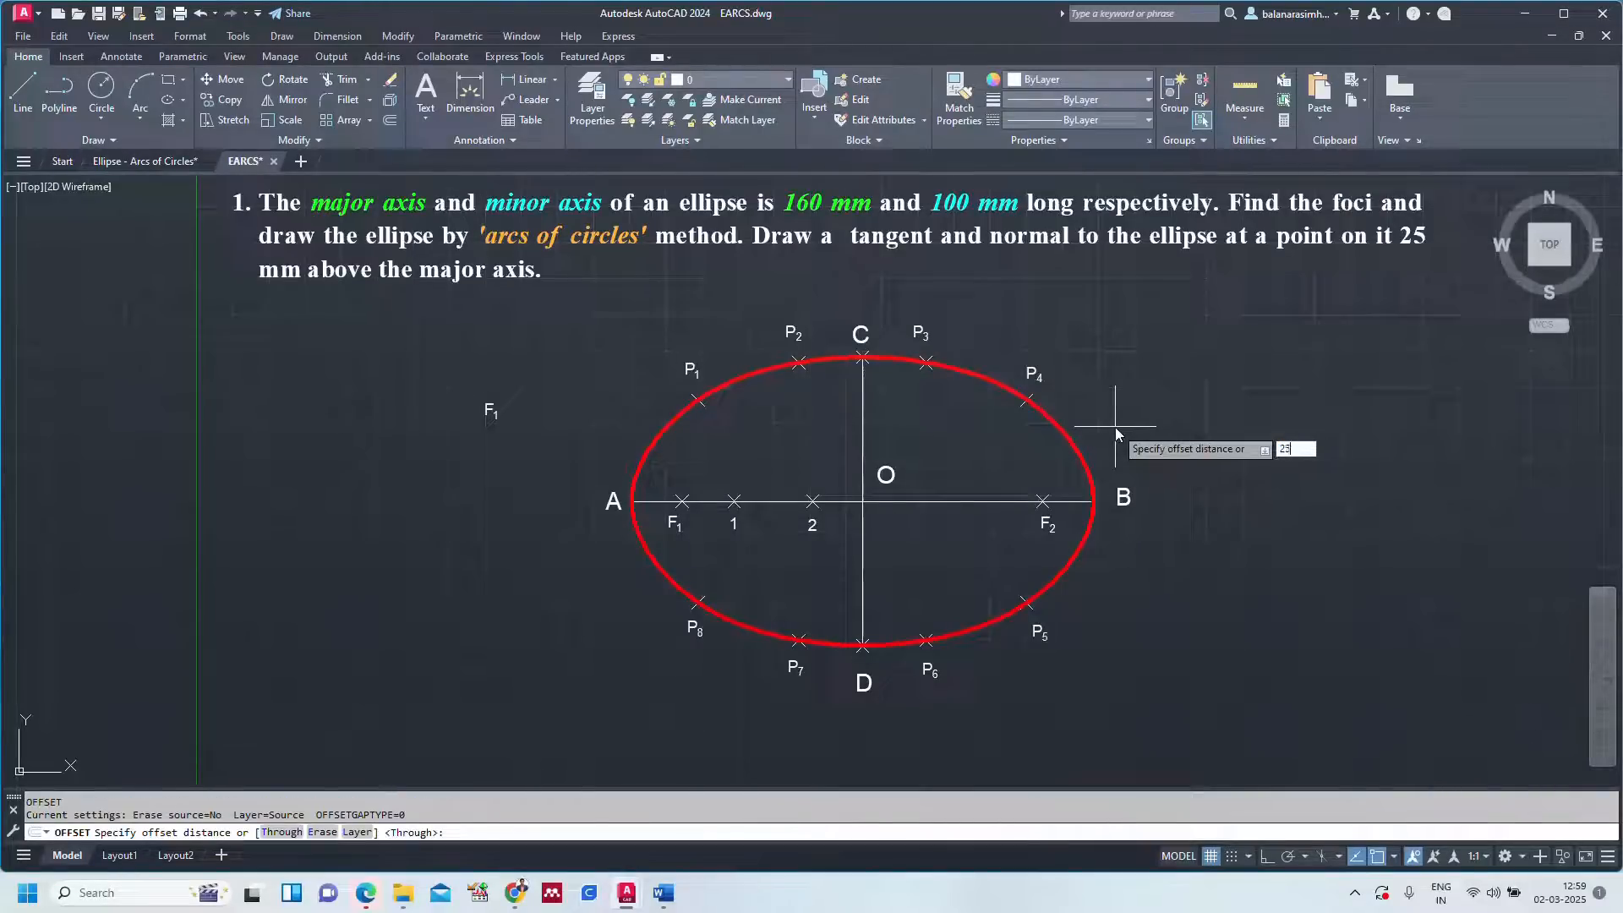
pyautogui.press('Return')
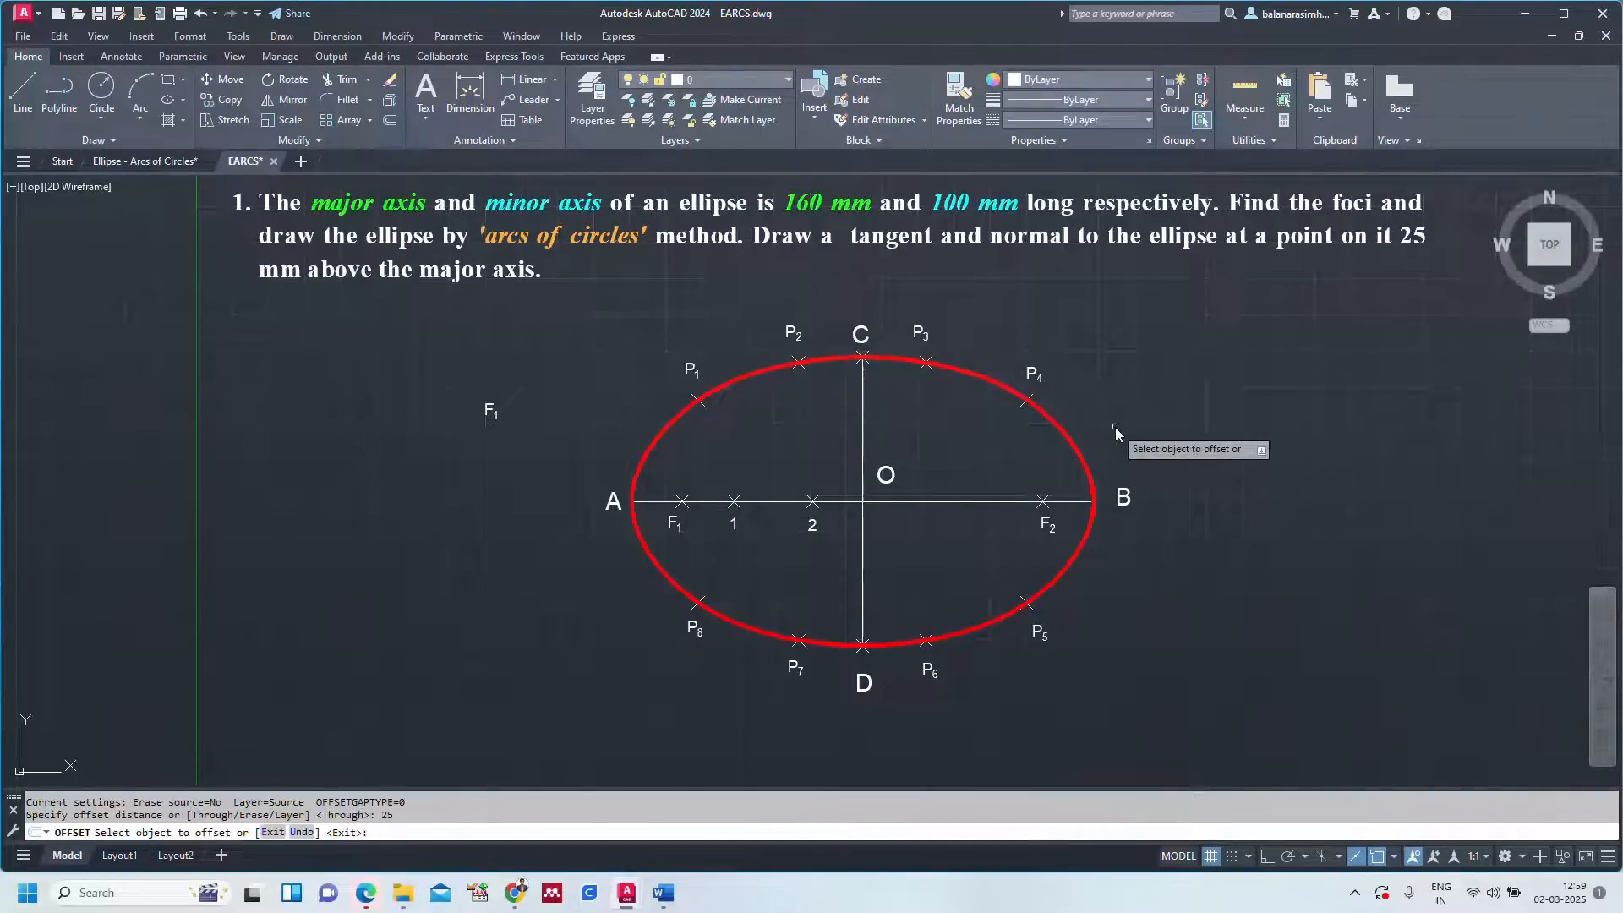
pyautogui.click(964, 501)
pyautogui.click(962, 461)
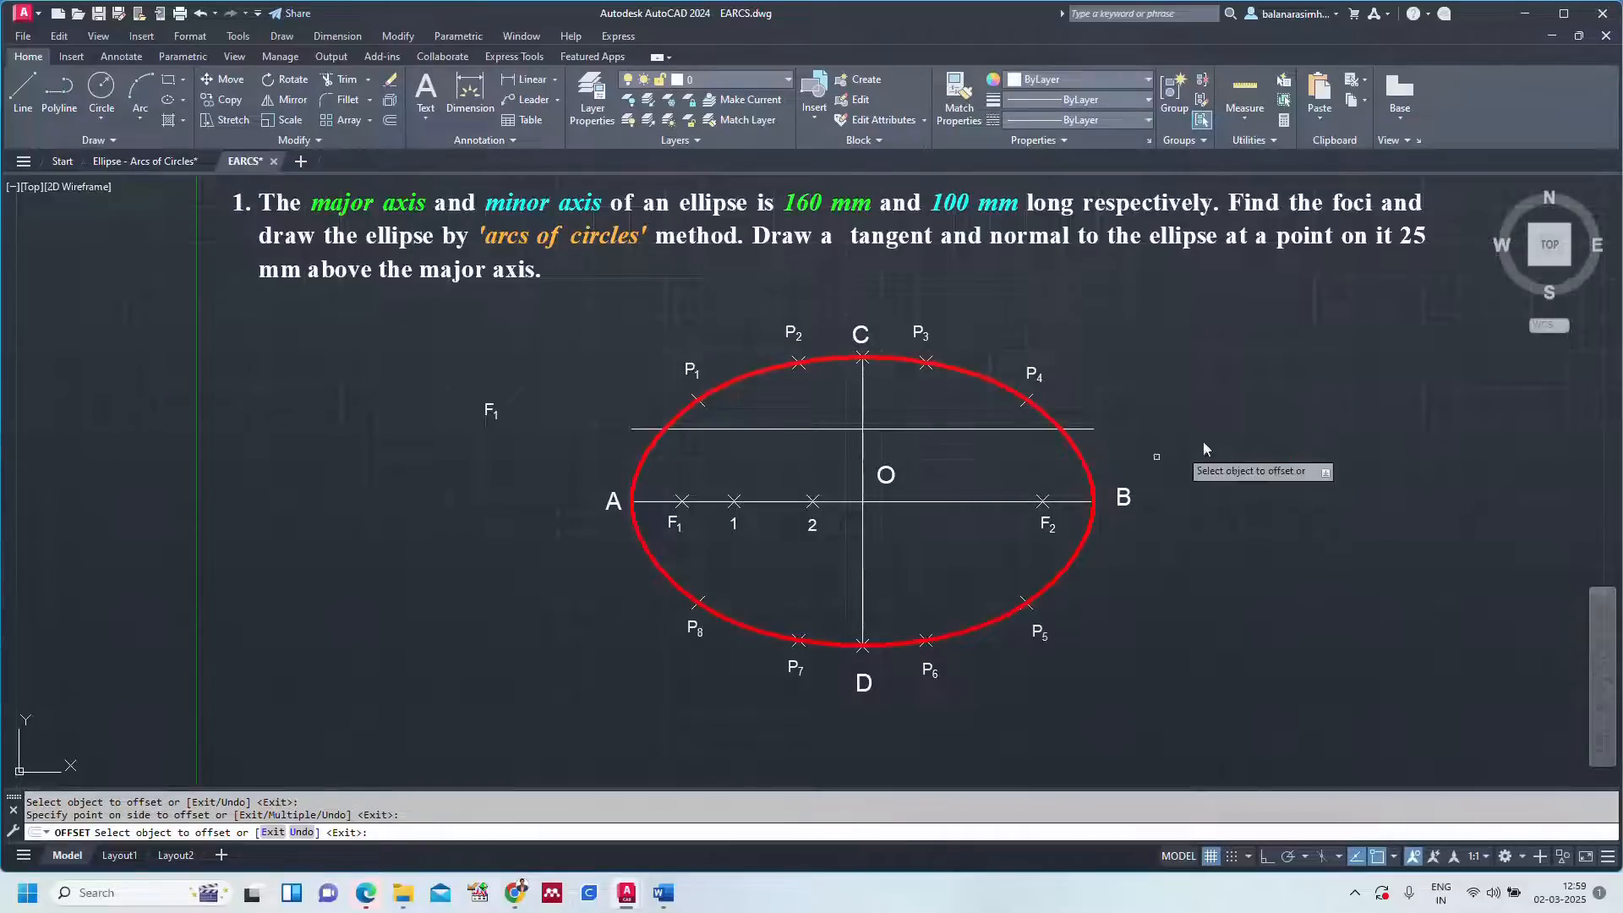
pyautogui.press('Escape')
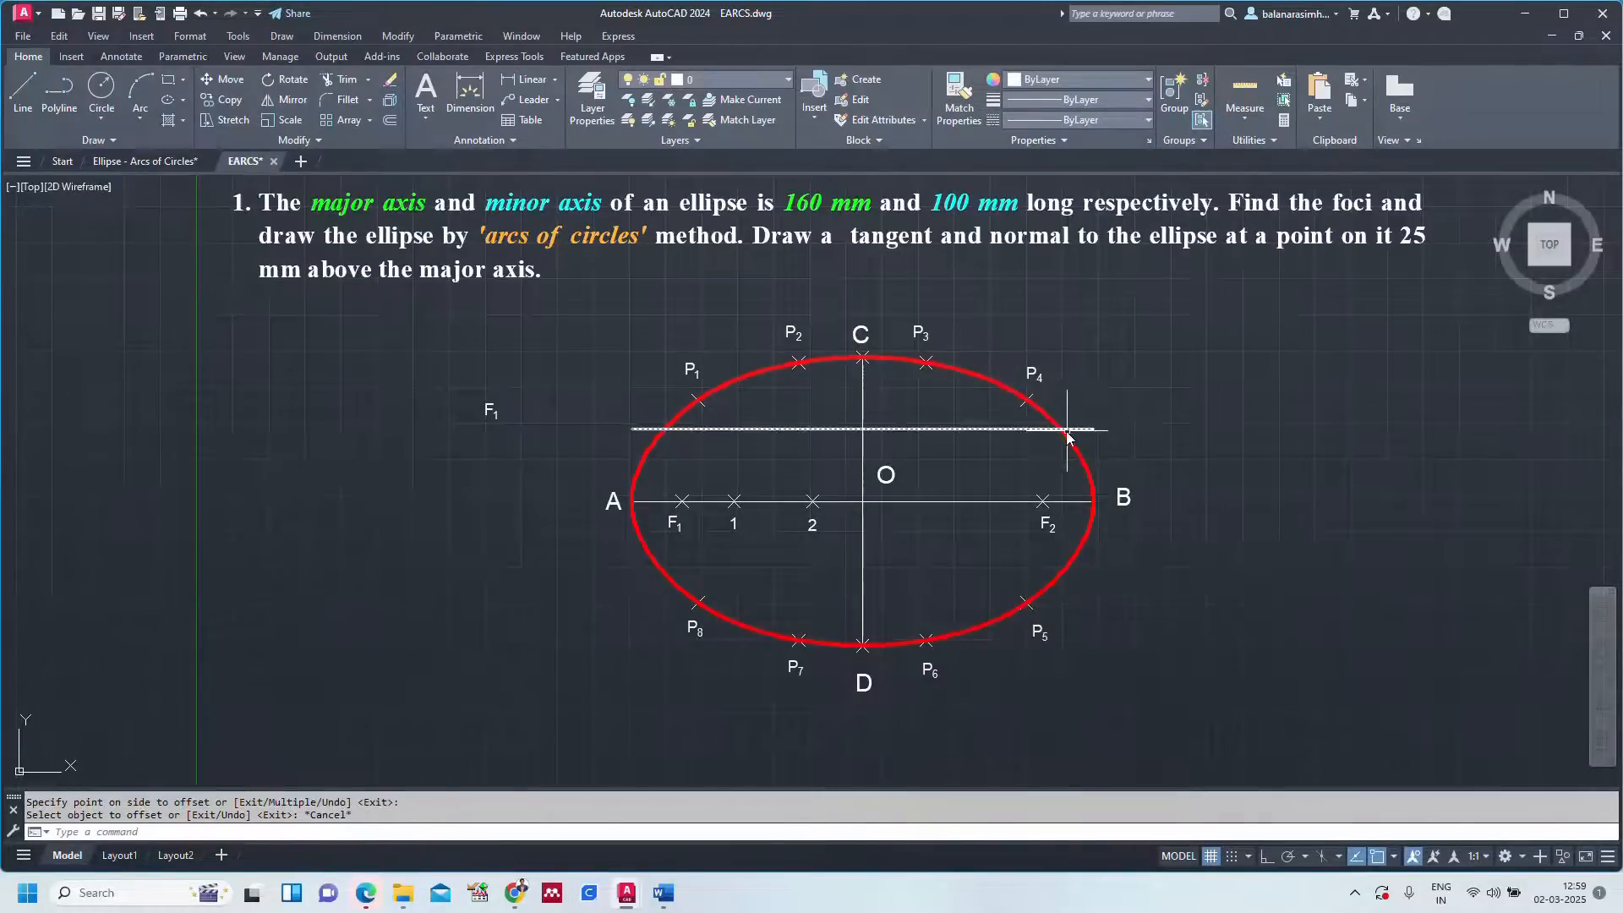
pyautogui.write('POINT Specify a point:')
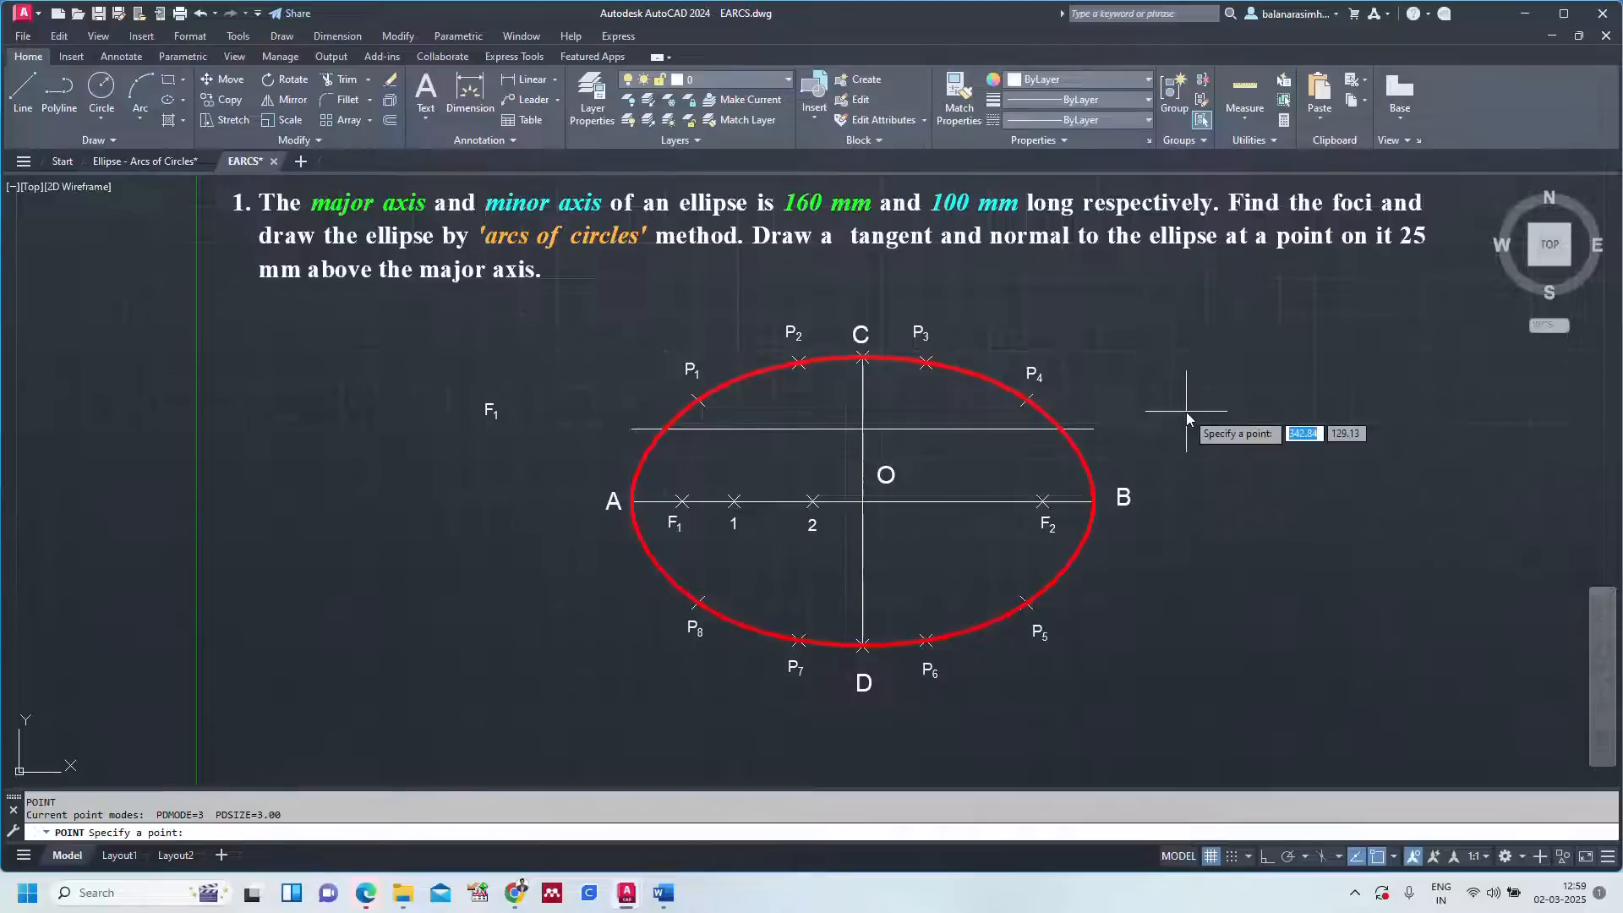
pyautogui.press('Return')
pyautogui.press('Escape')
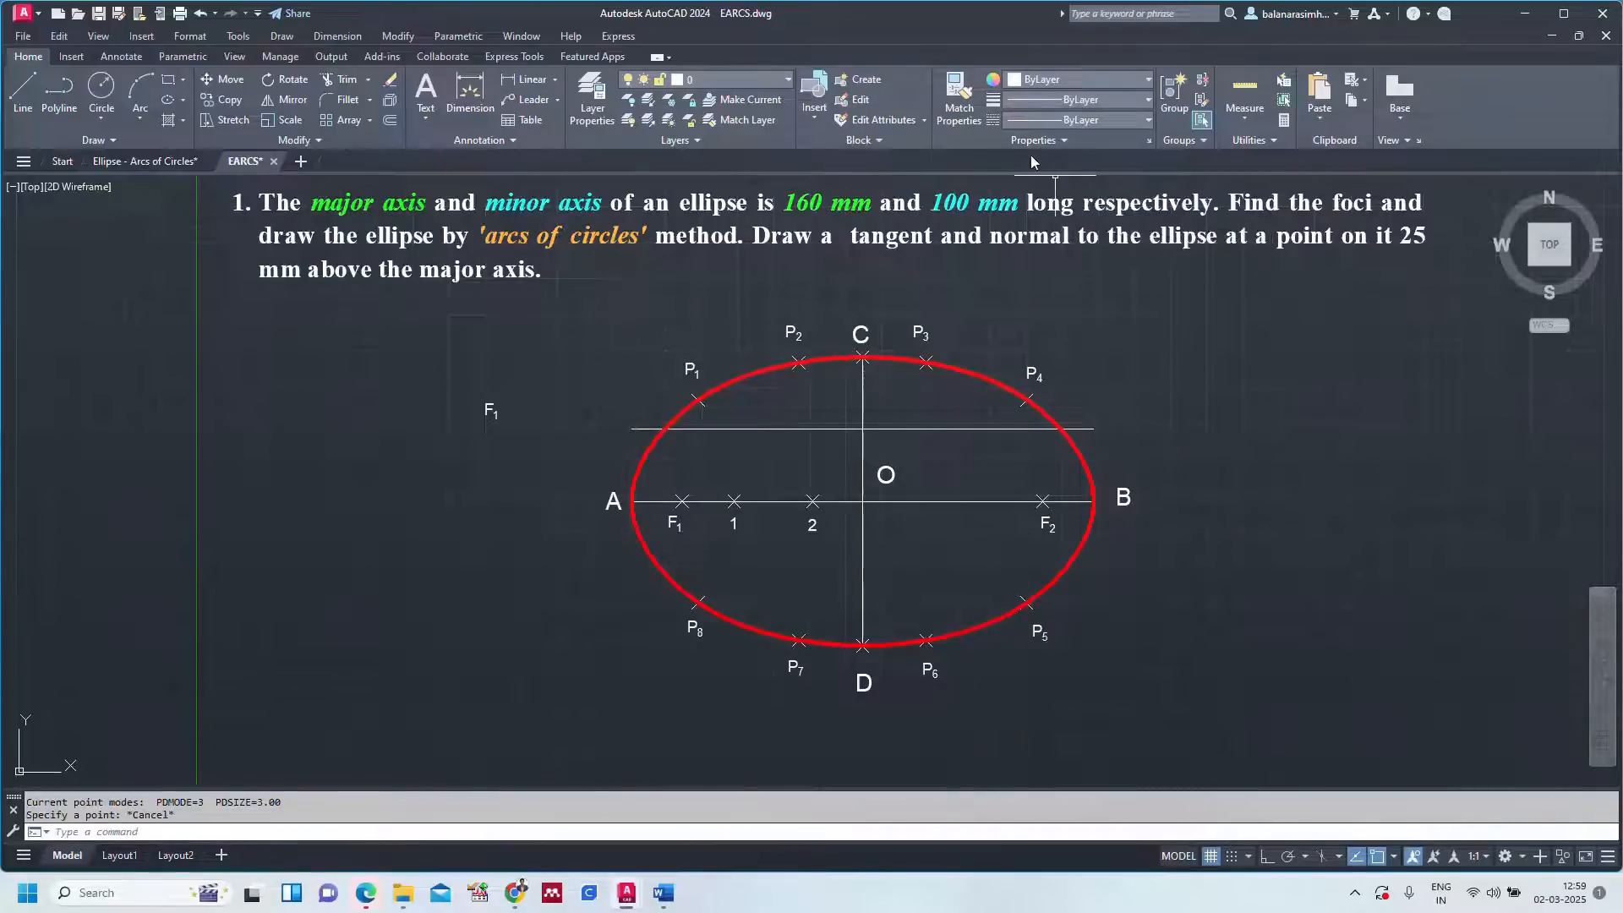
# Place a Yellow point where the offset line crosses the ellipse between P4 and B, and erase the offset line.
pyautogui.click(1029, 86)
pyautogui.click(1031, 241)
pyautogui.write('PO')
pyautogui.press('Return')
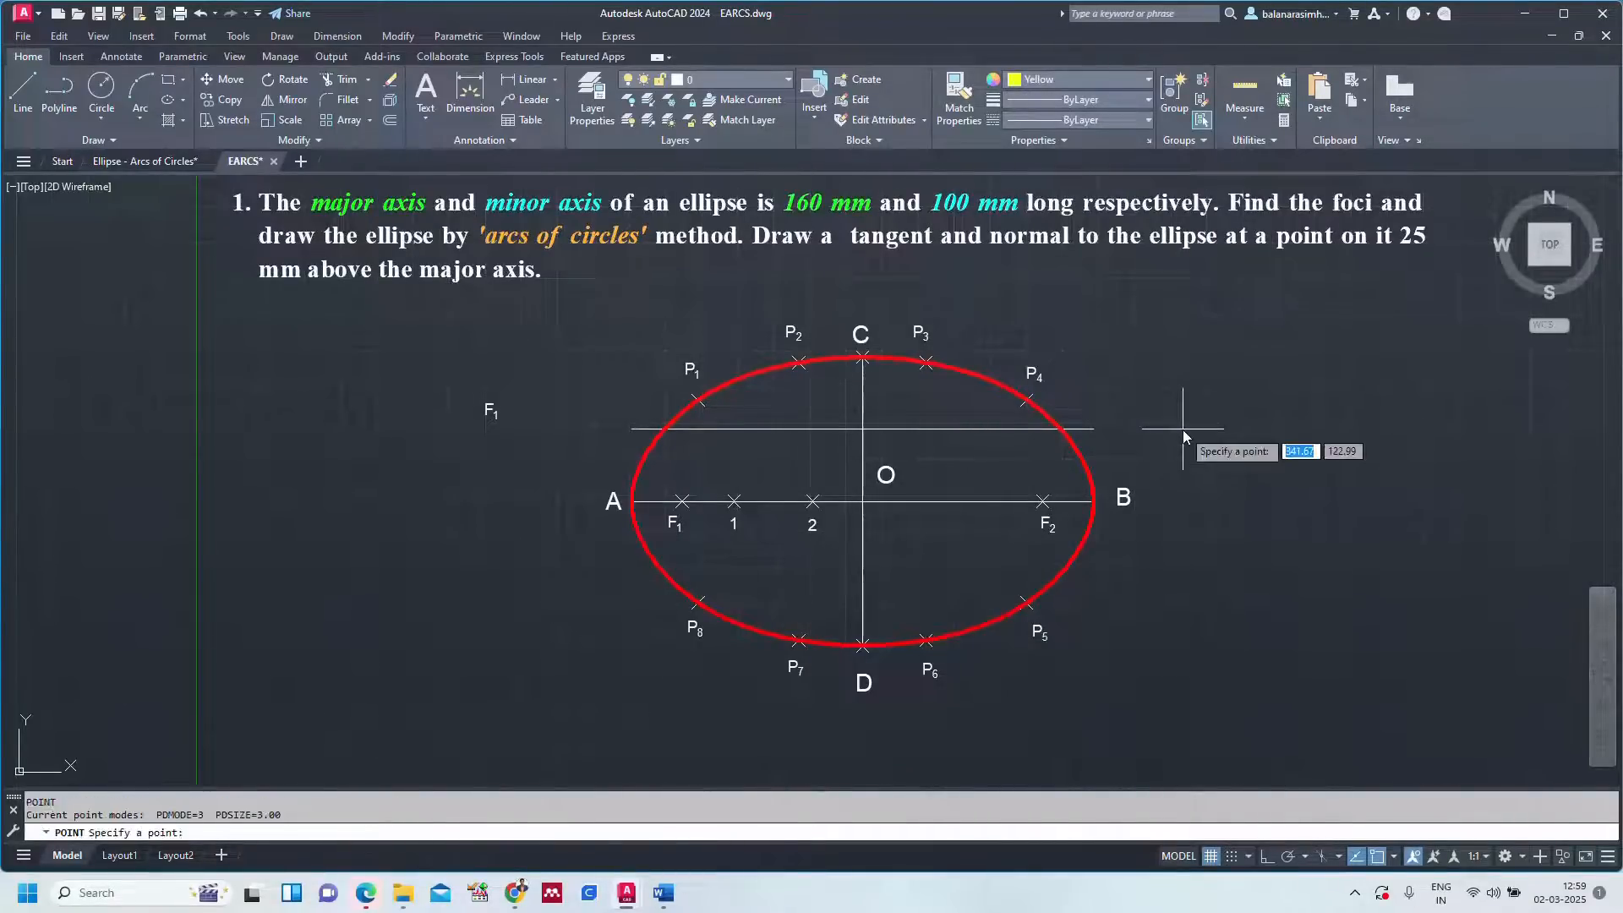
pyautogui.click(1062, 429)
pyautogui.press('Escape')
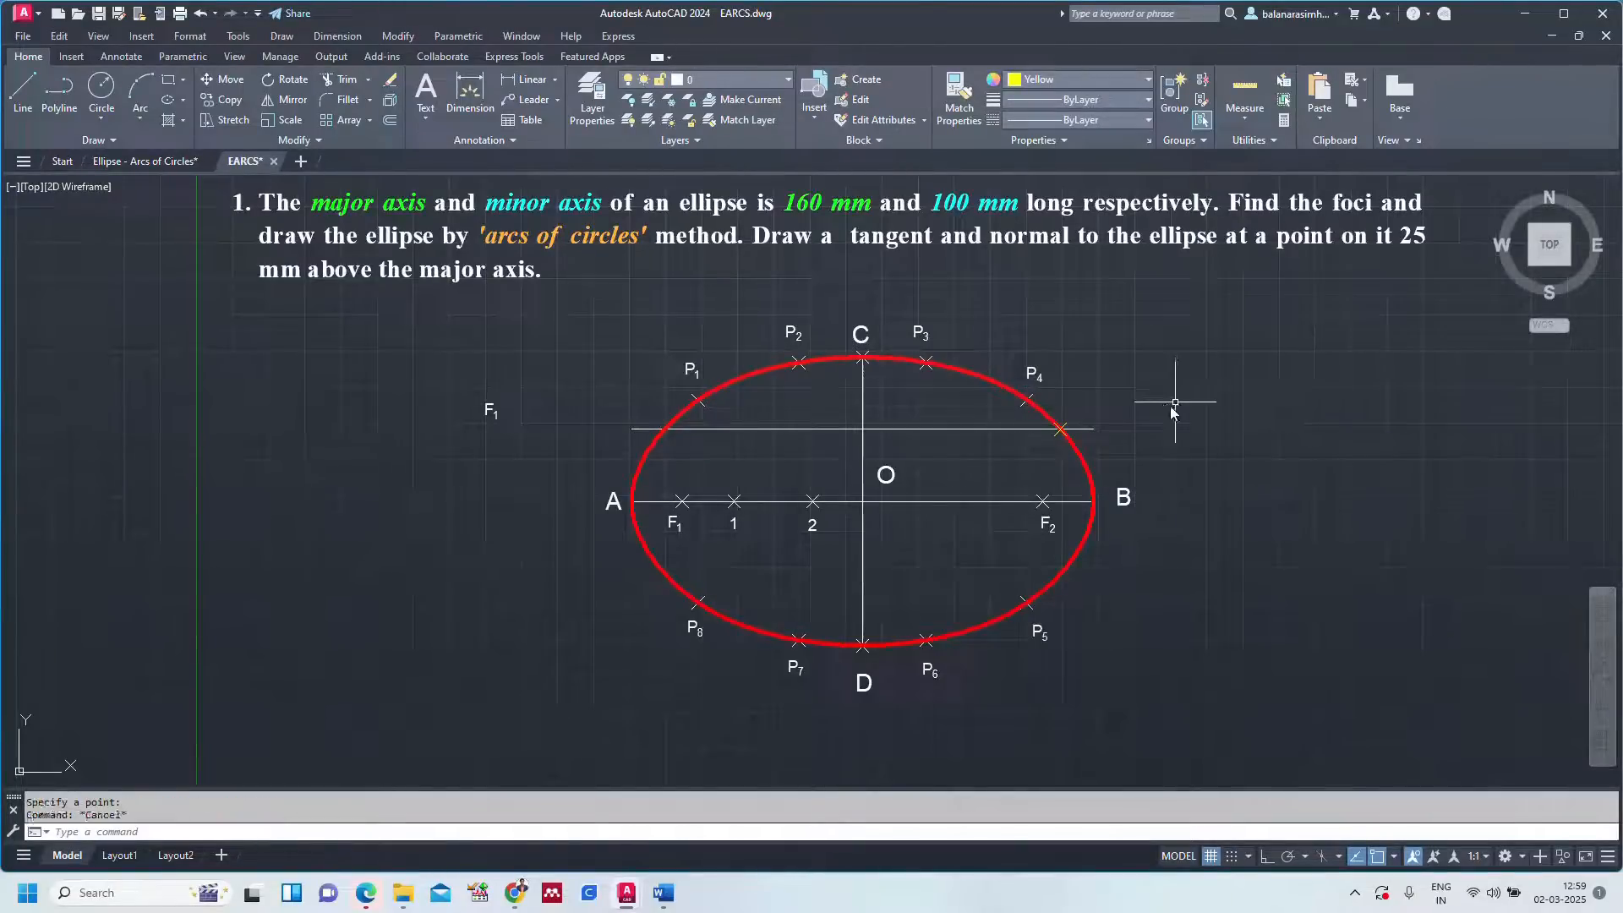
pyautogui.click(1087, 428)
pyautogui.press('Delete')
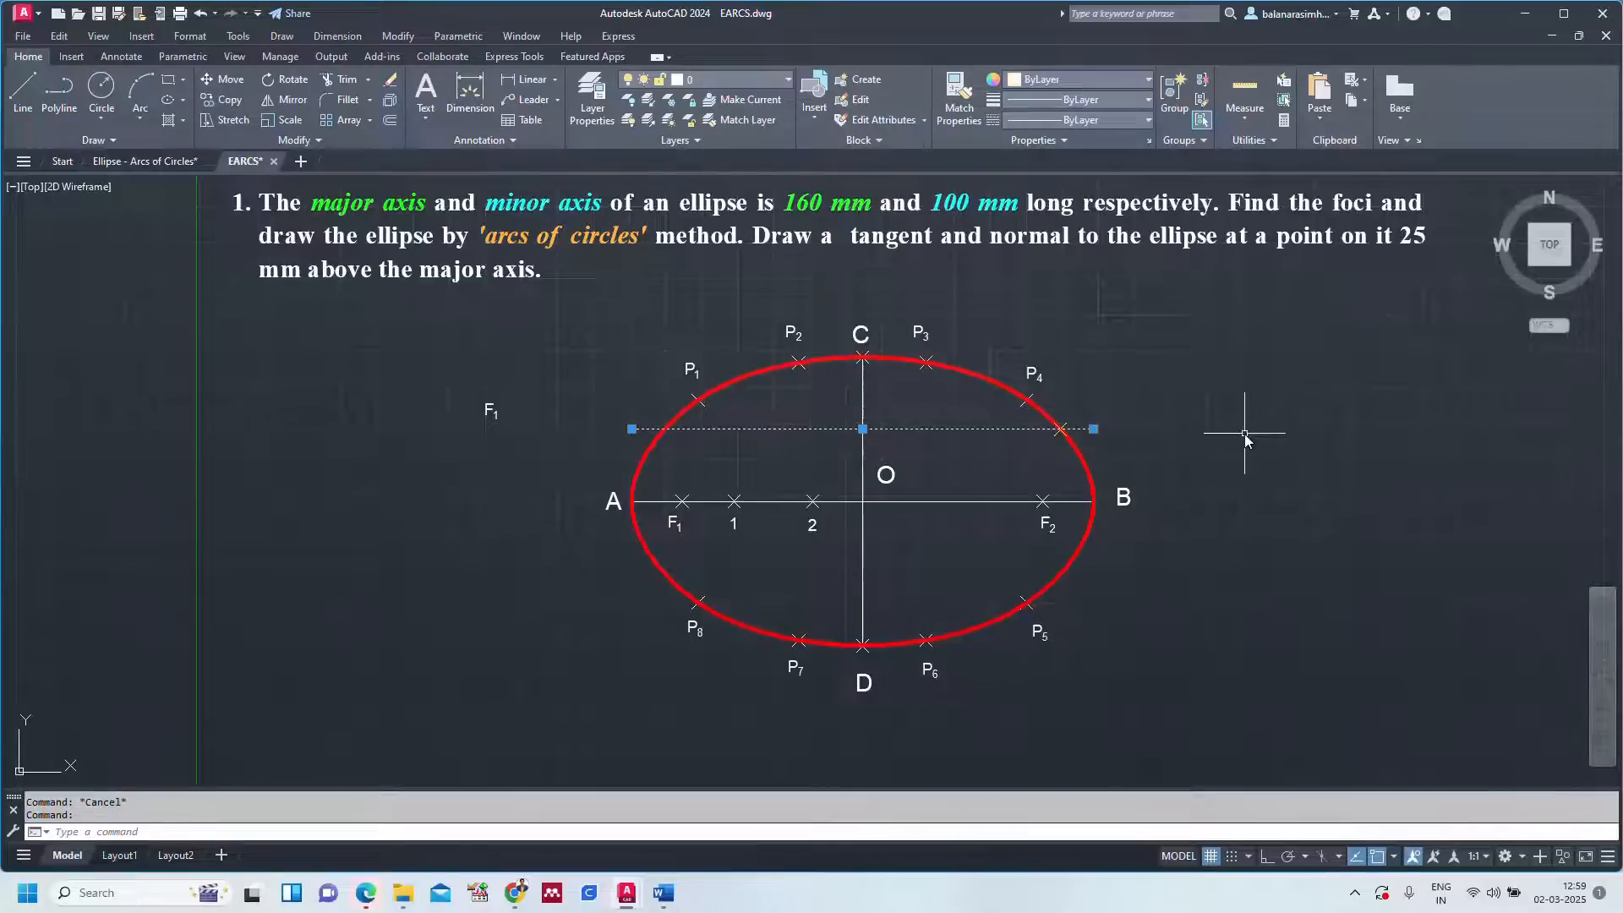
# Add an aligned dimension for the yellow point's height above the major axis, with its dimension line outside the ellipse beyond B.
pyautogui.write('DAL')
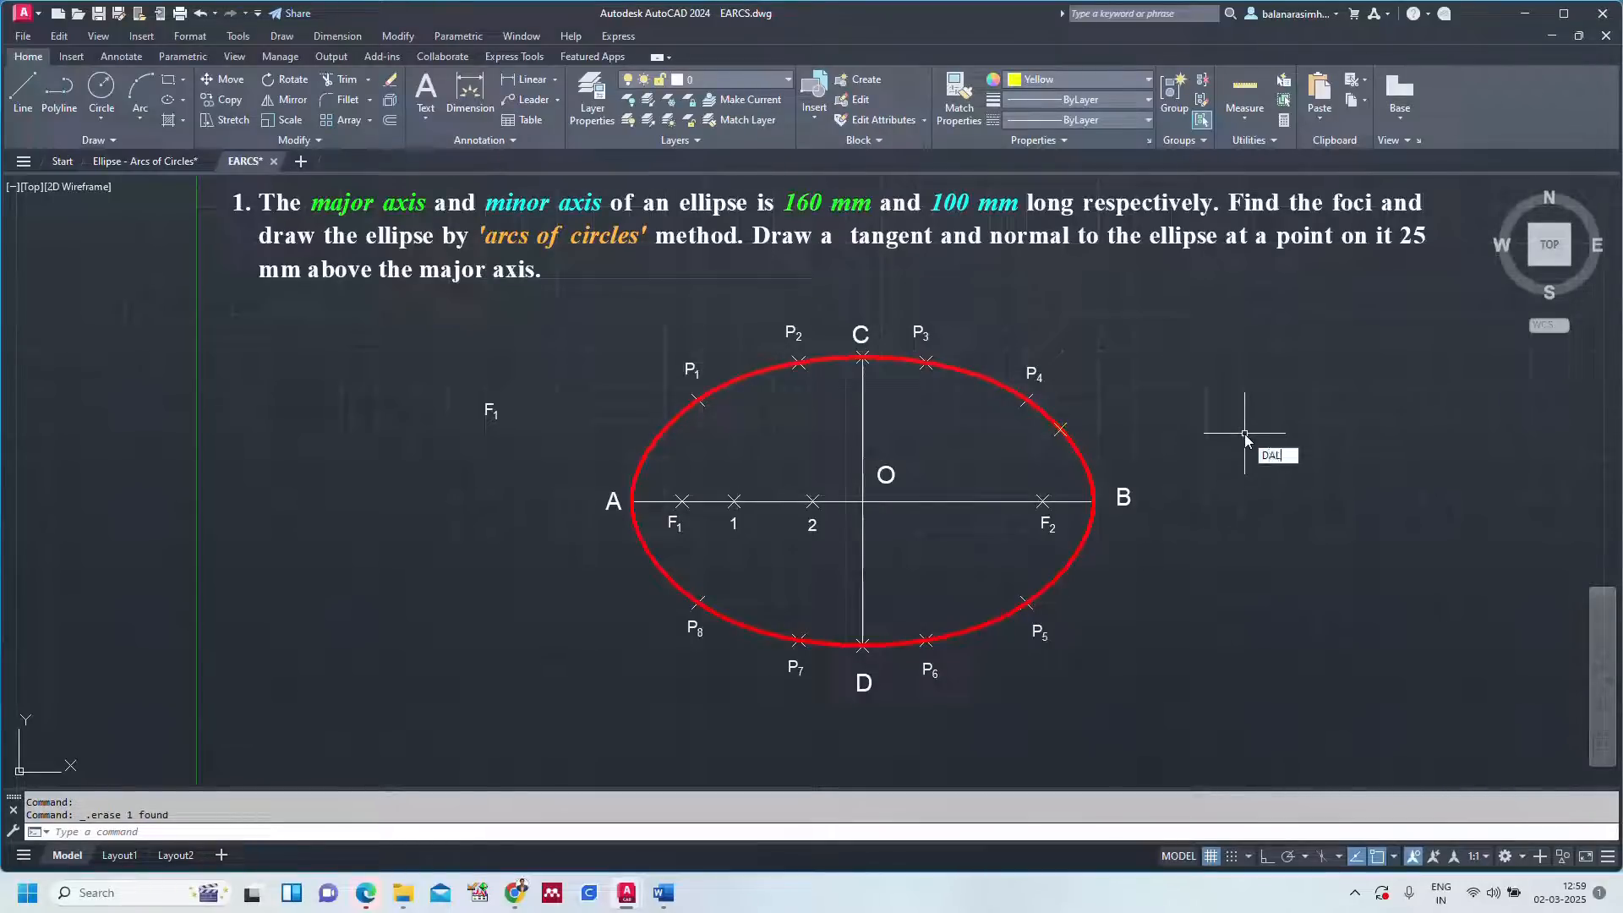
pyautogui.press('Return')
pyautogui.click(1060, 430)
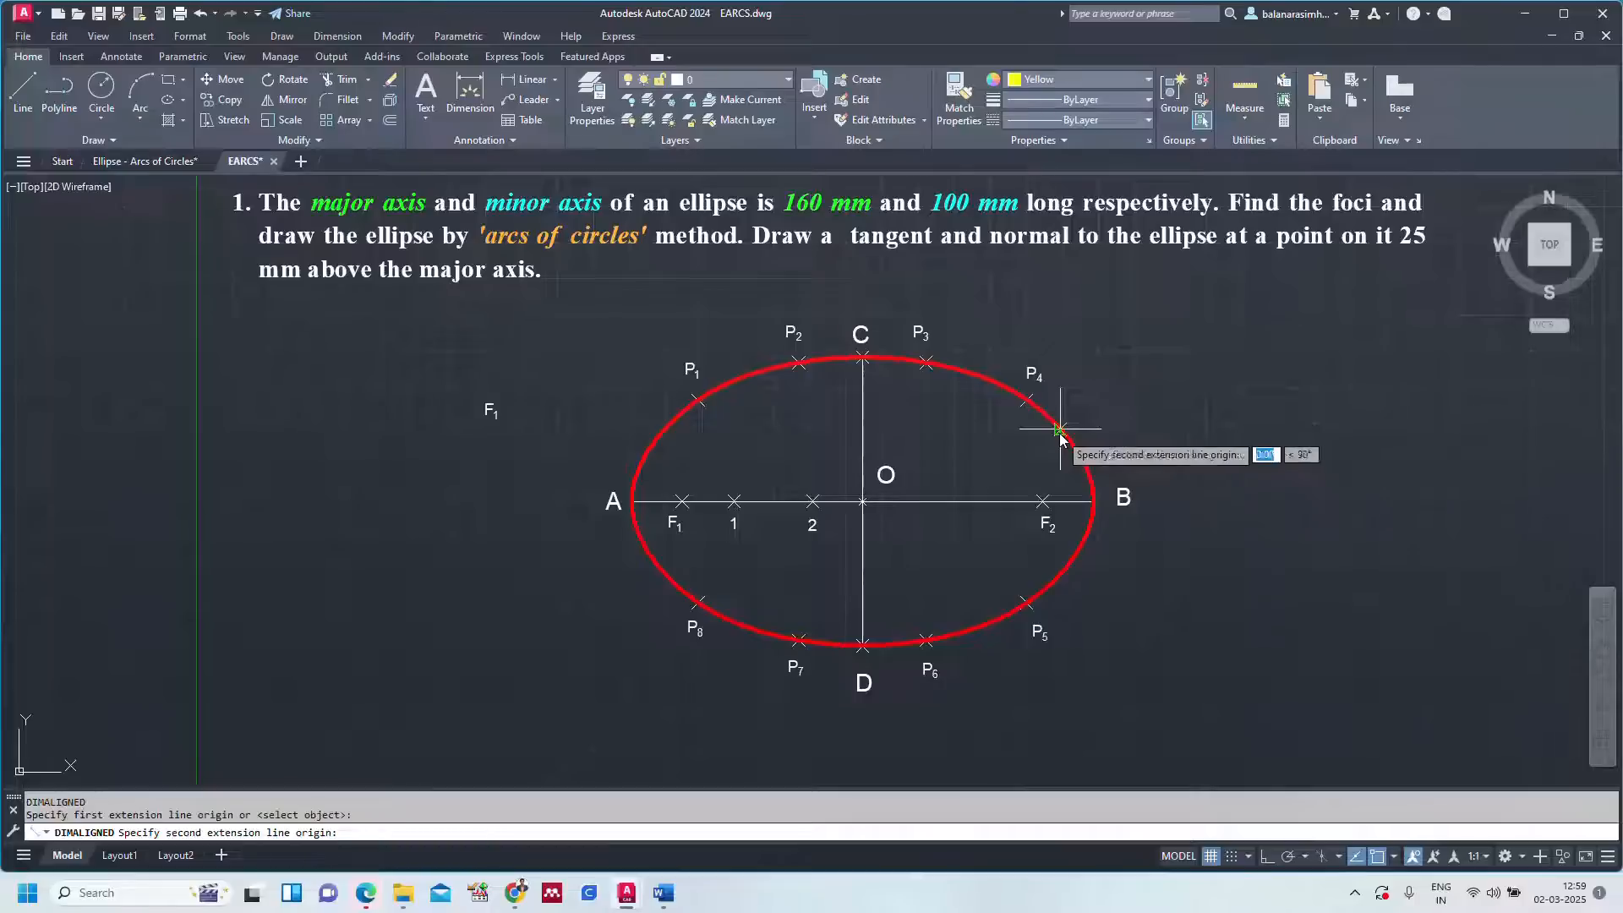
pyautogui.click(1044, 502)
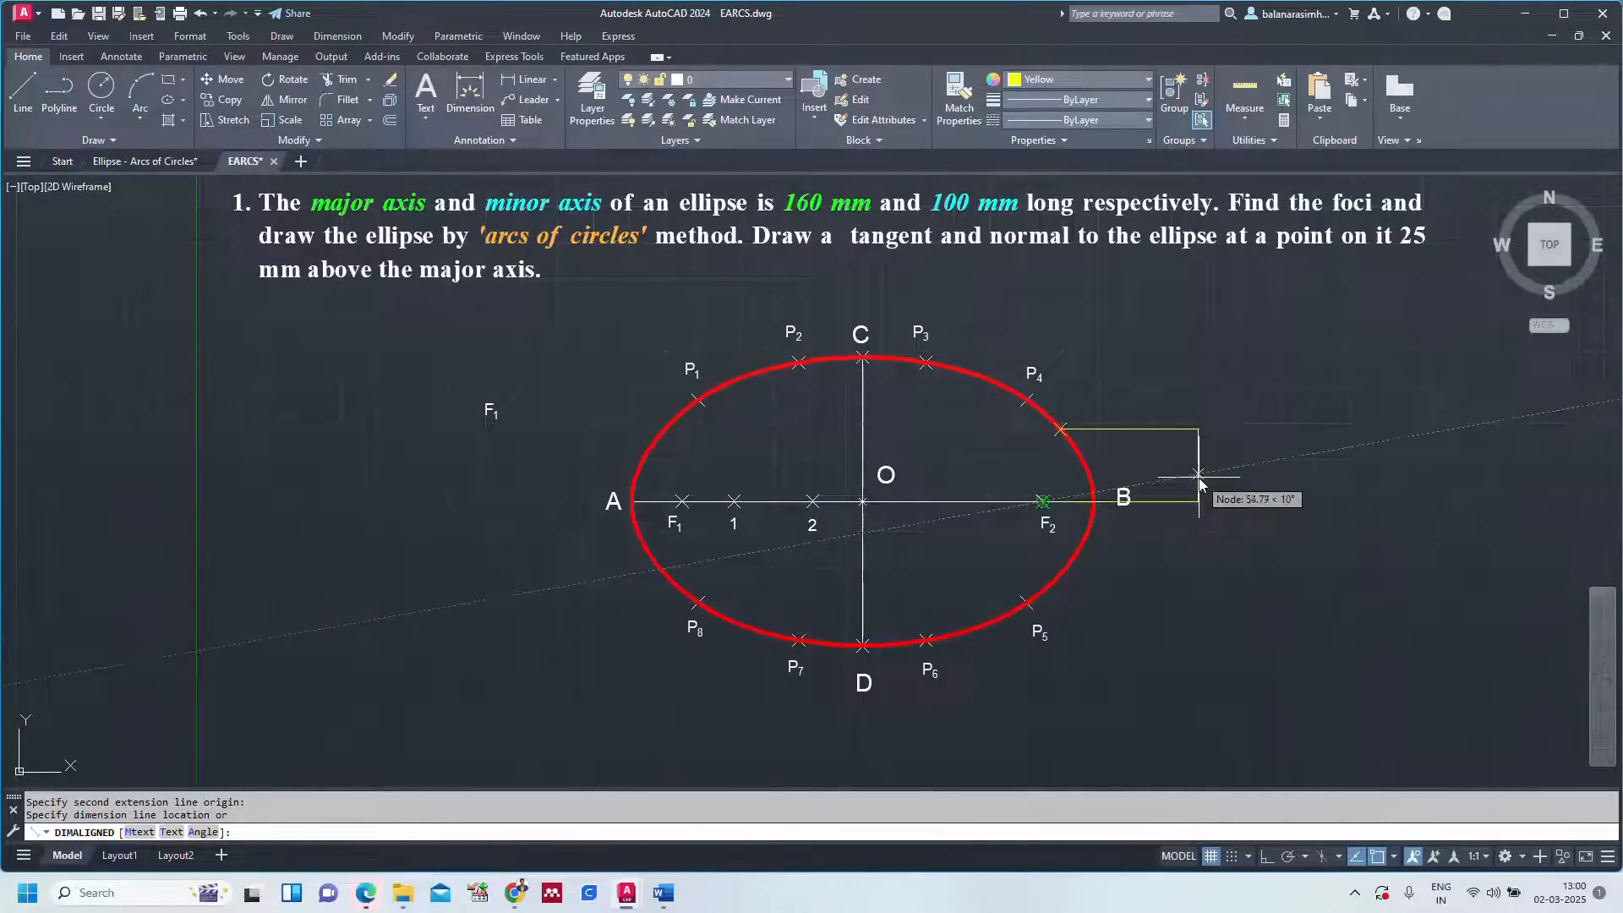
pyautogui.click(1197, 478)
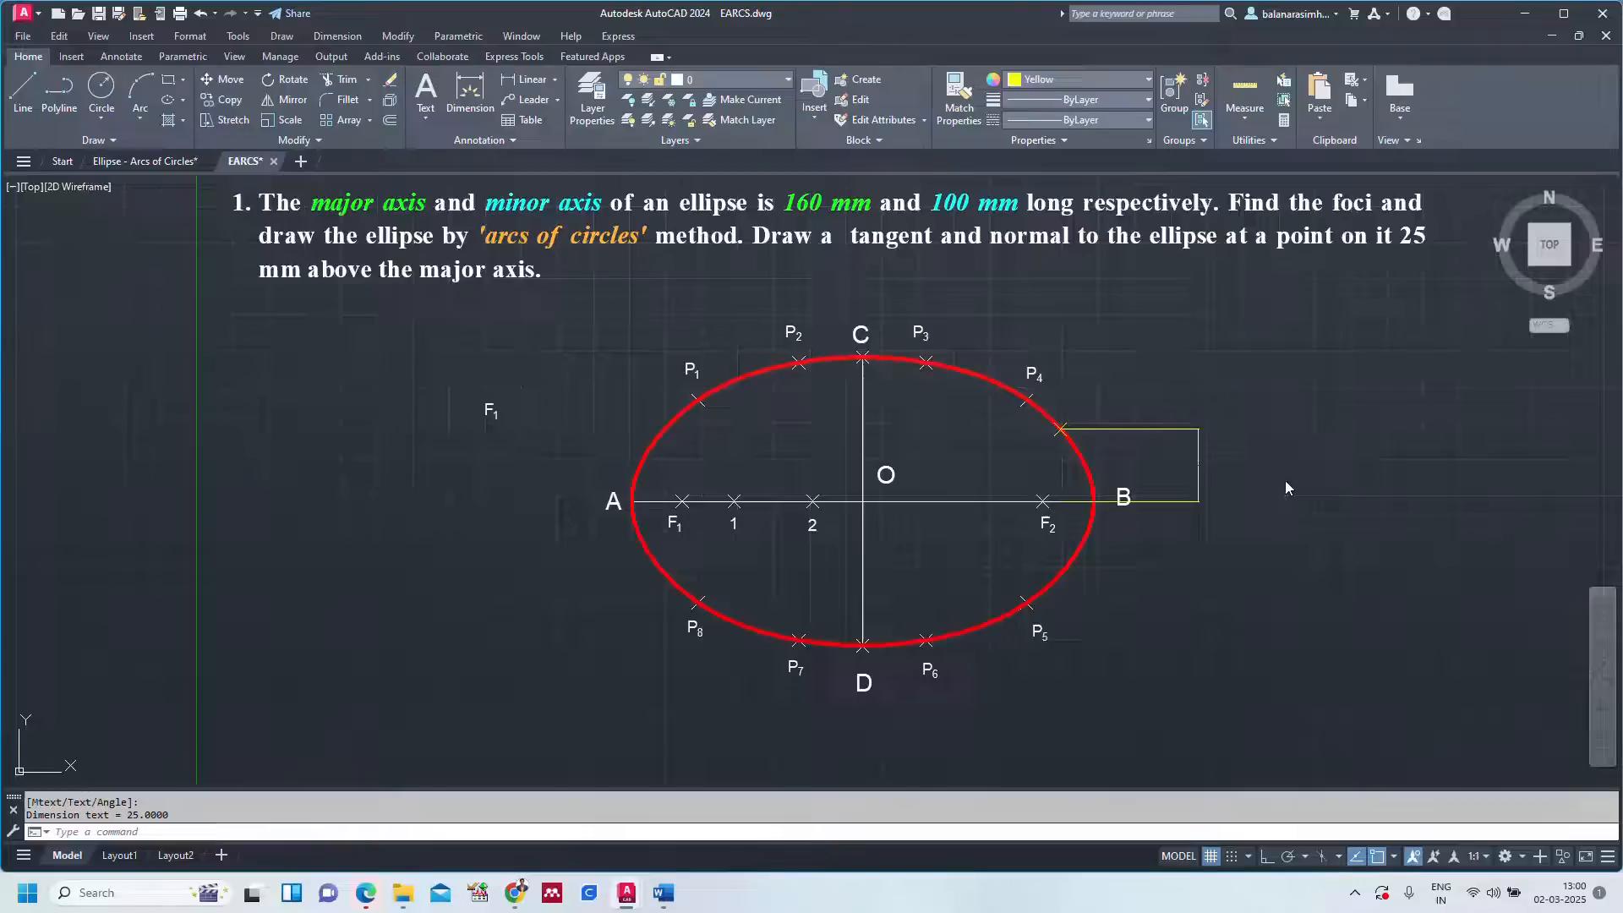
# Modify the Standard dimension style with a larger text height, arrow size 3 and linear precision 0.
pyautogui.write('DST')
pyautogui.press('Return')
pyautogui.click(990, 407)
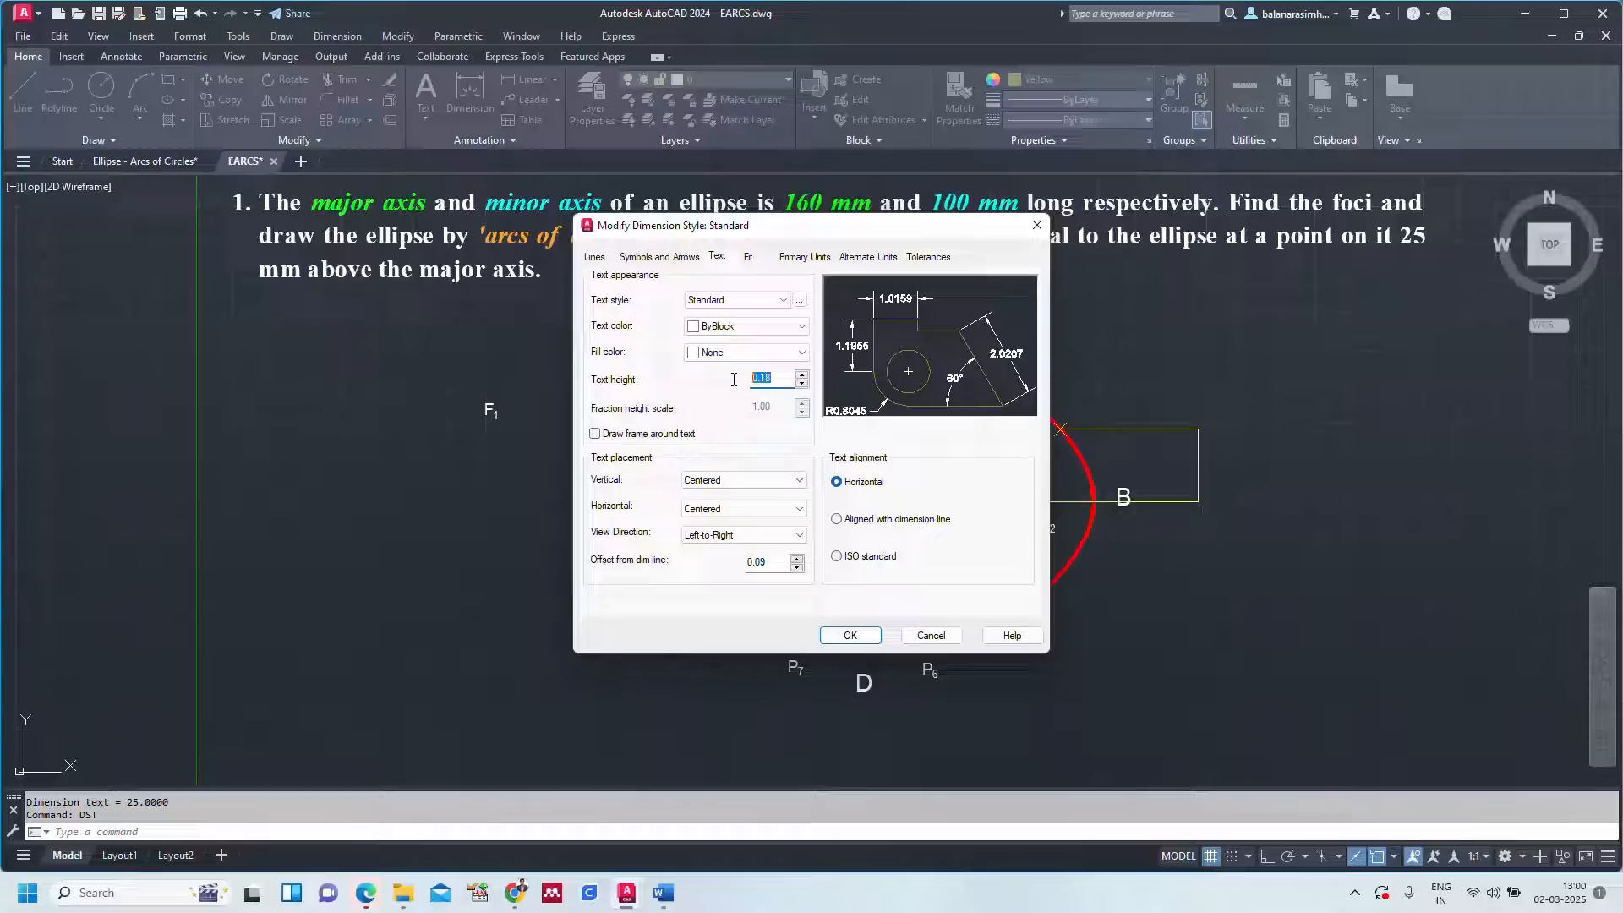
pyautogui.click(659, 258)
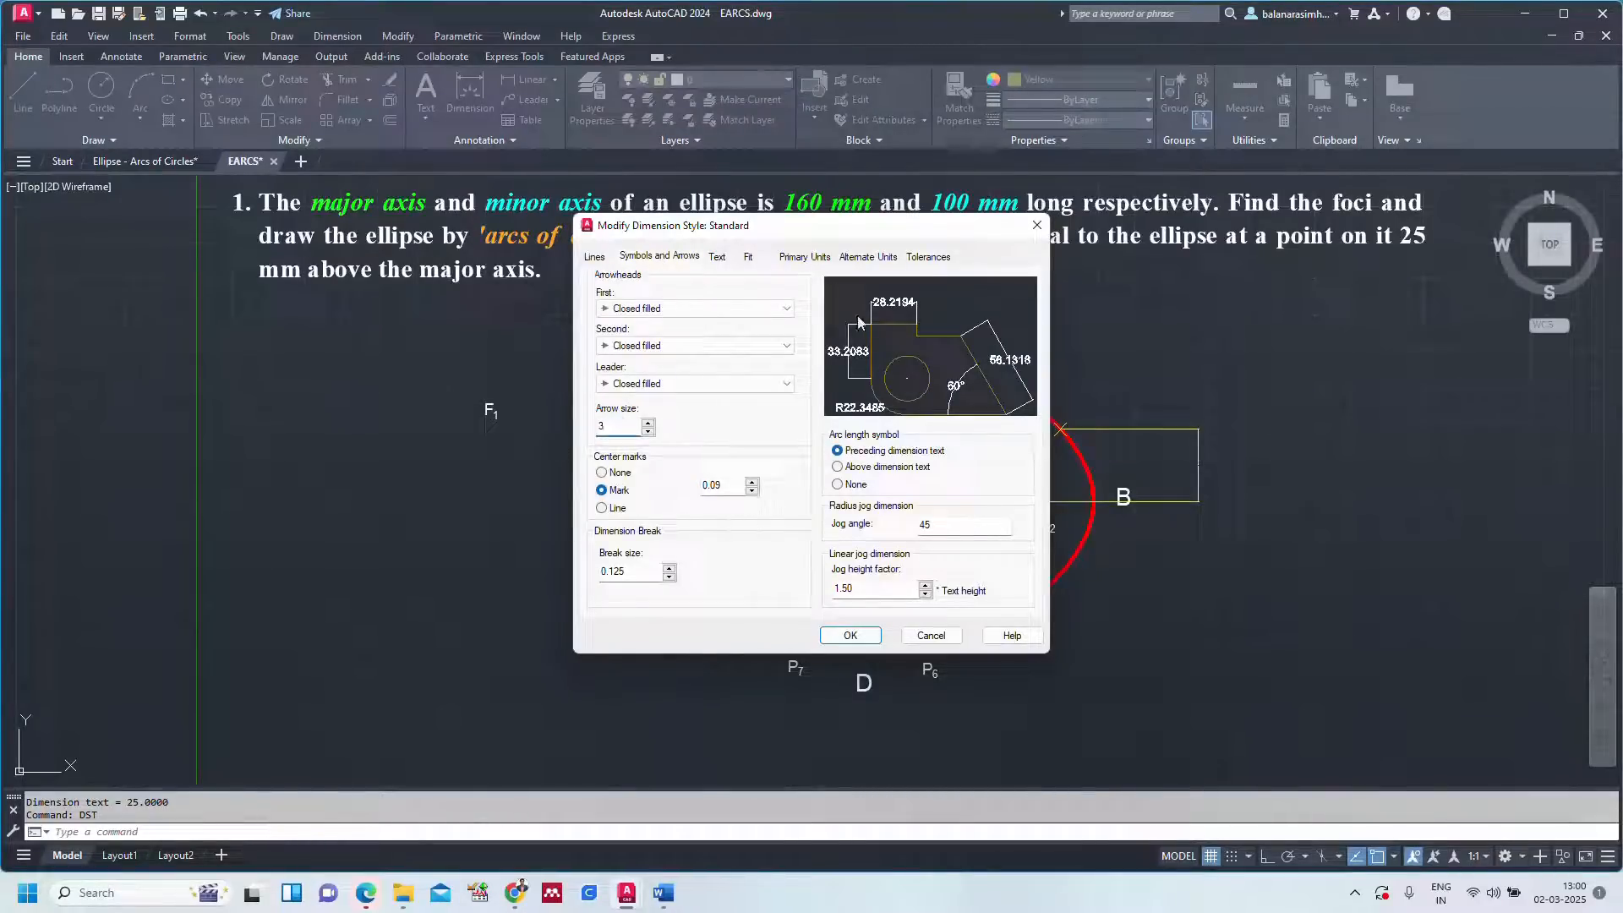
pyautogui.click(781, 259)
pyautogui.click(727, 317)
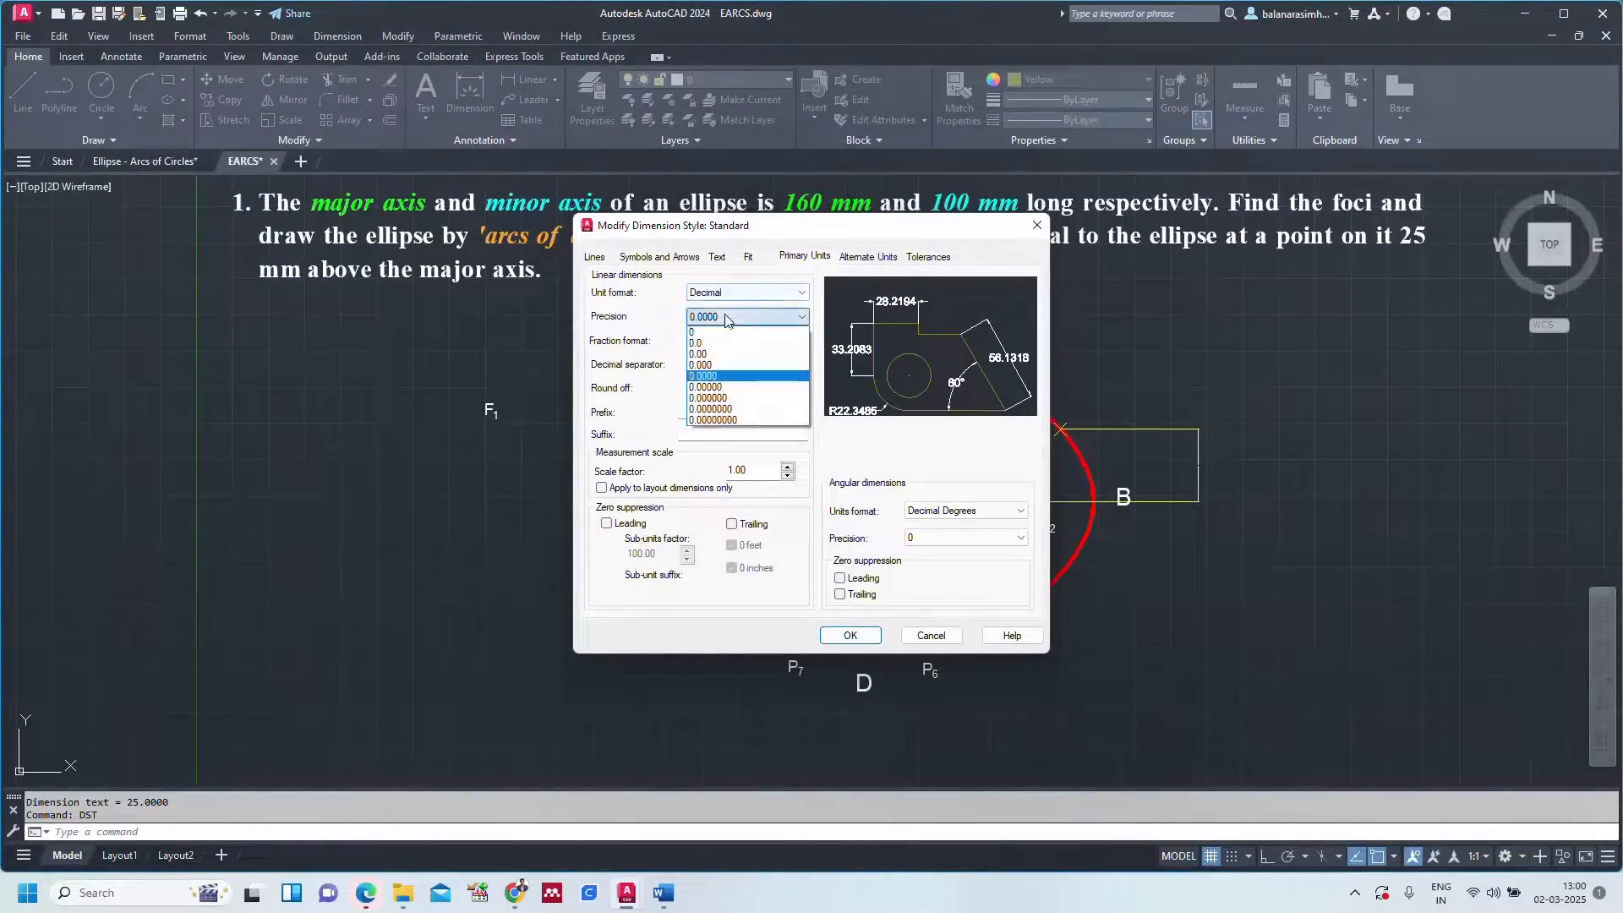
pyautogui.click(700, 332)
pyautogui.click(851, 636)
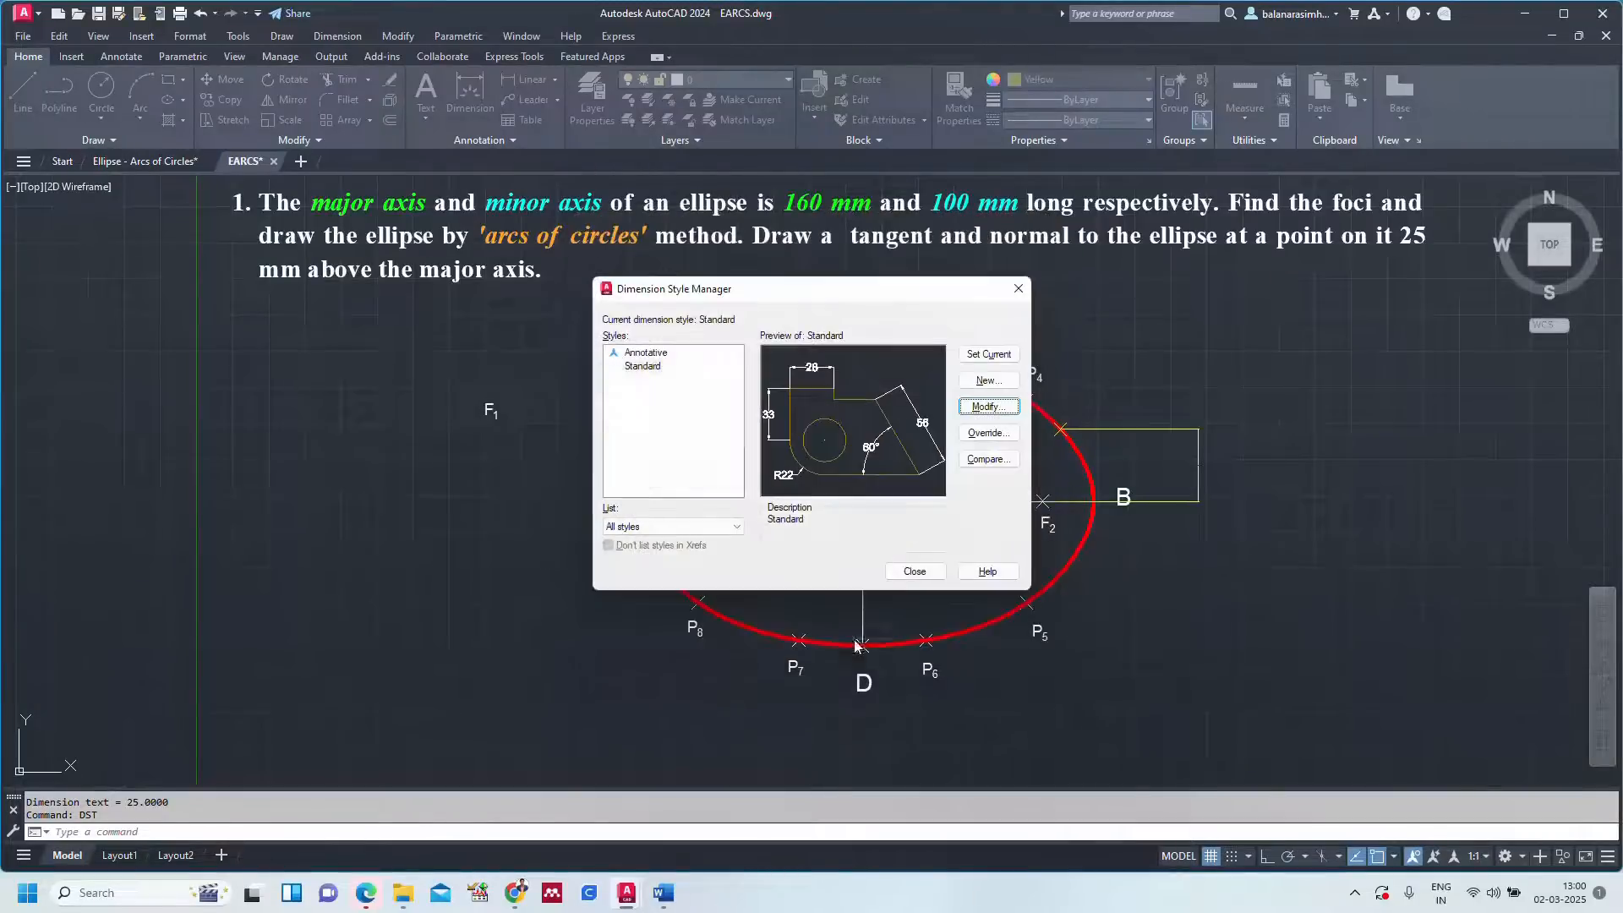
pyautogui.click(913, 572)
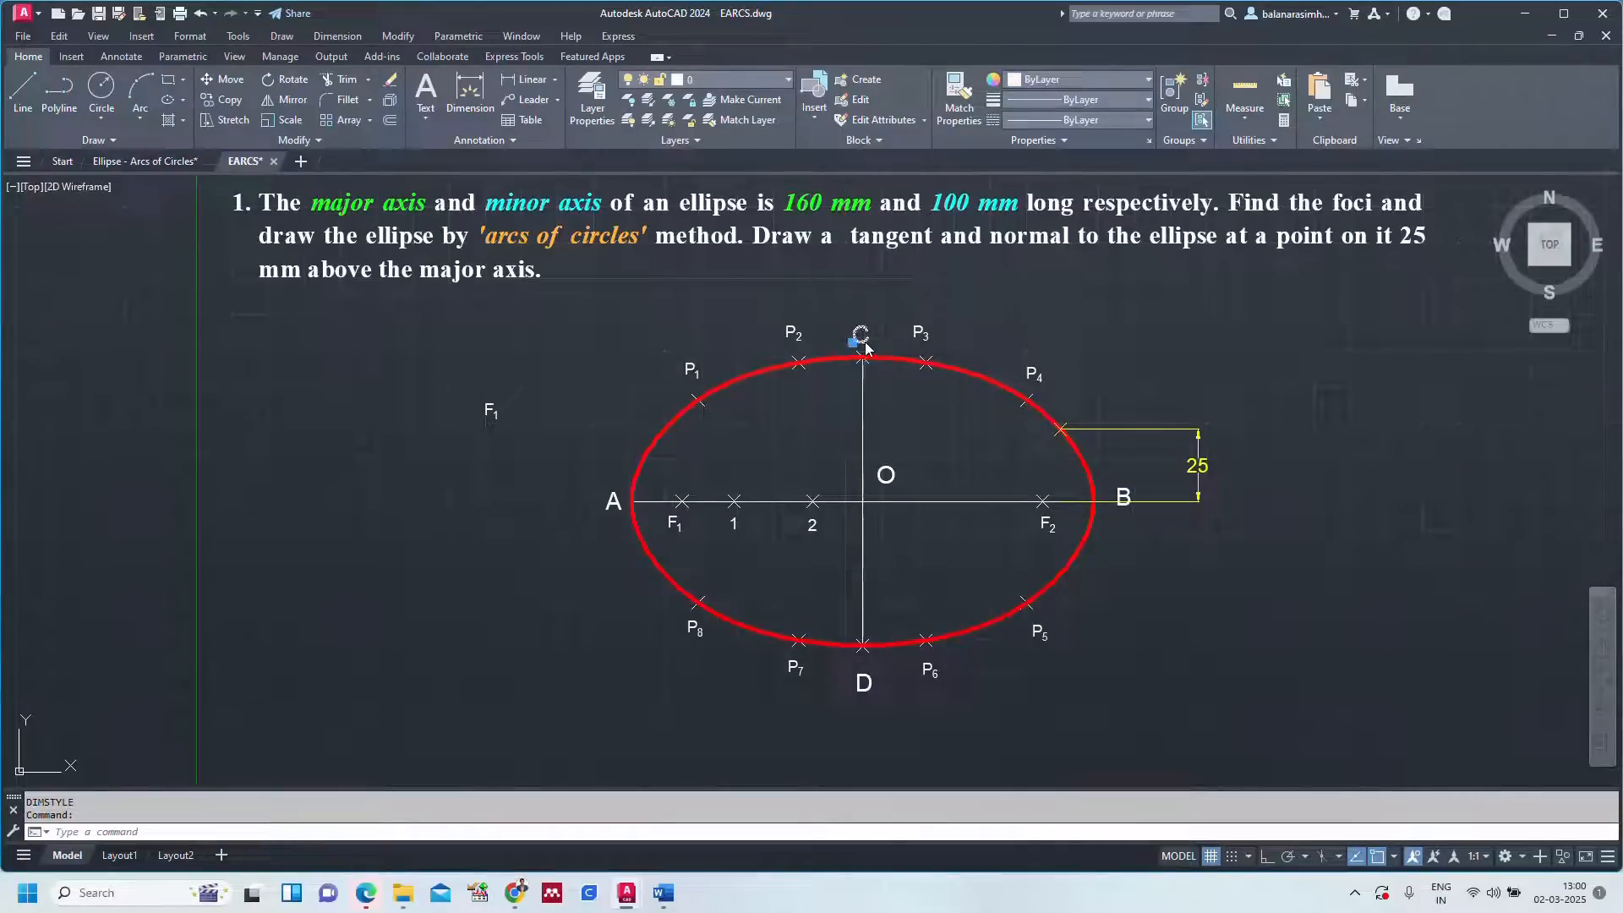
# Paste a copy of label C at the yellow point on the ellipse and change its text to P.
pyautogui.hotkey('ctrl', 'v')
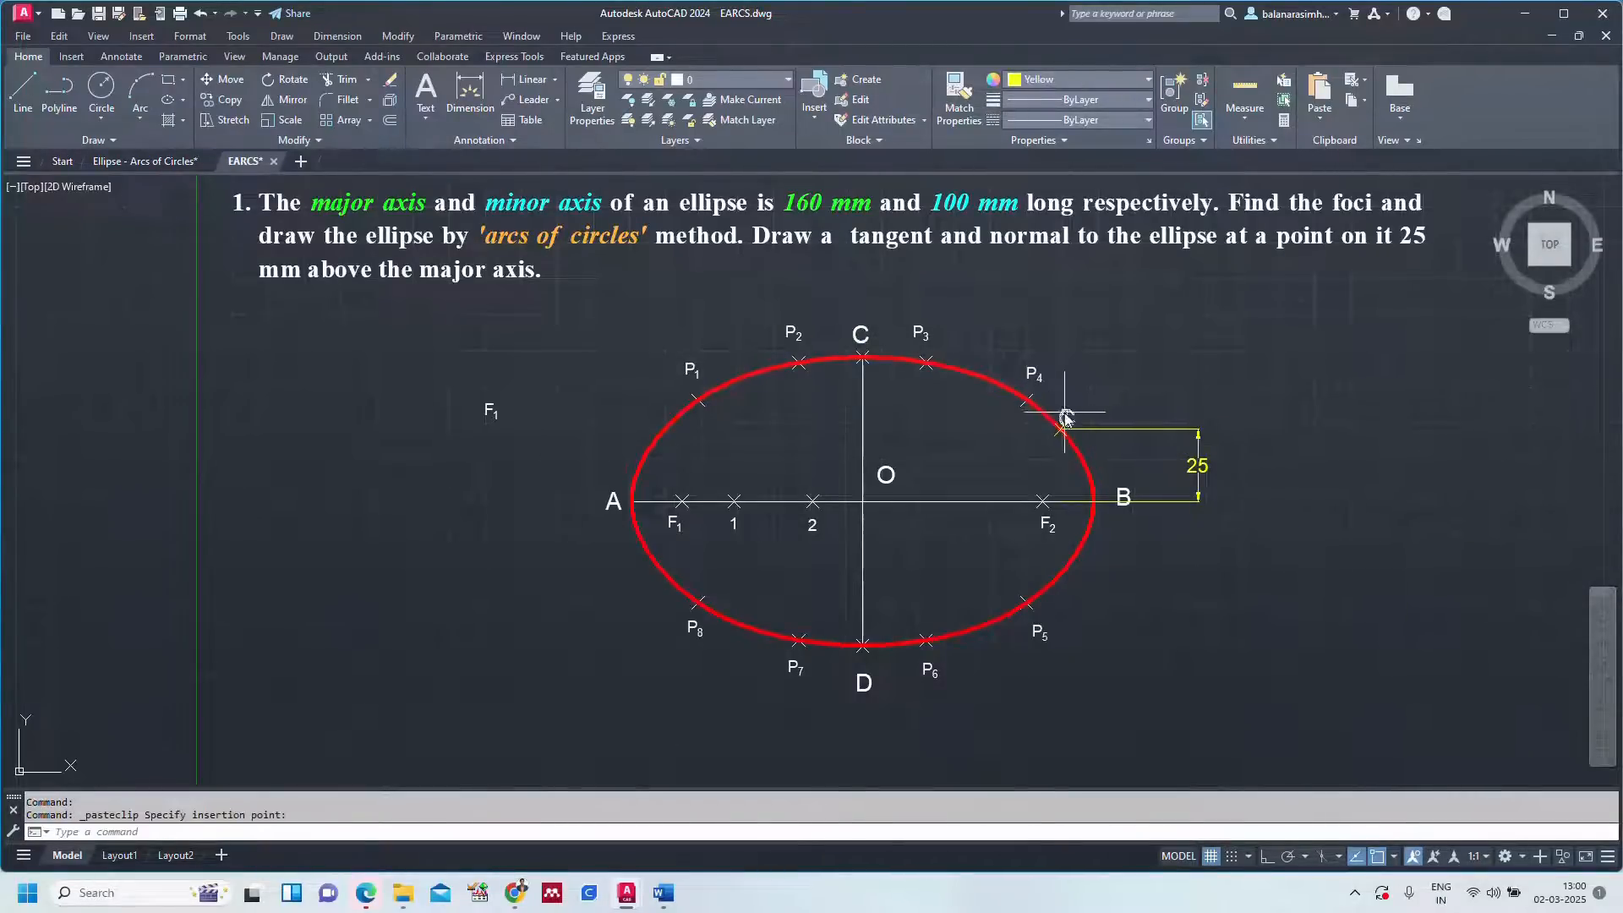
pyautogui.click(1065, 418)
pyautogui.doubleClick(1062, 420)
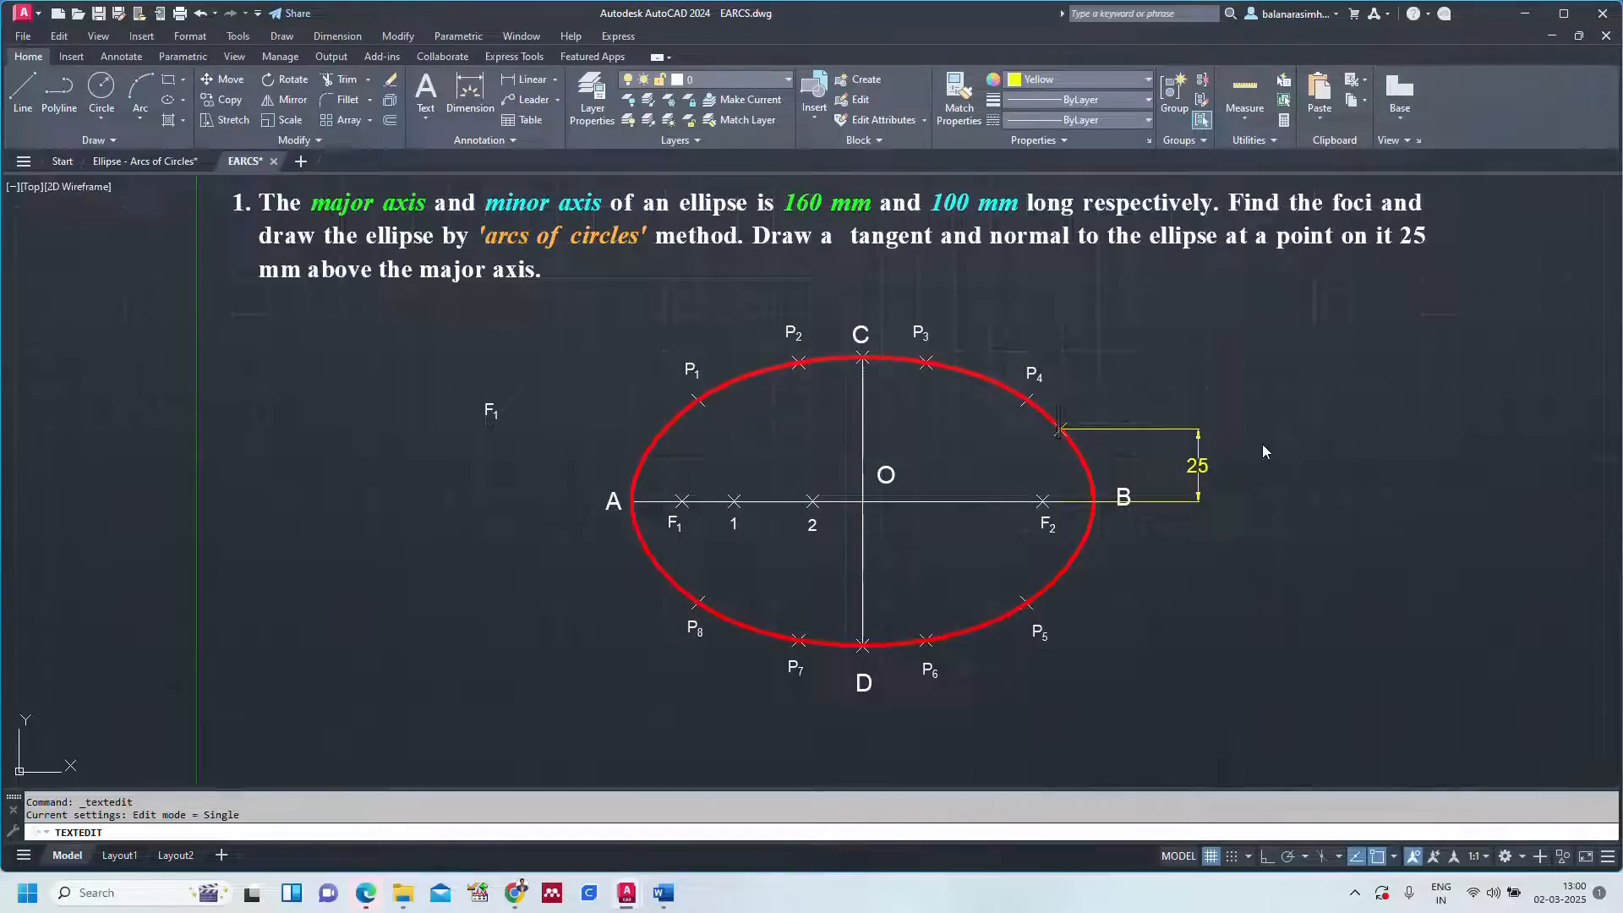
pyautogui.write('P')
pyautogui.press('Return')
pyautogui.press('Escape')
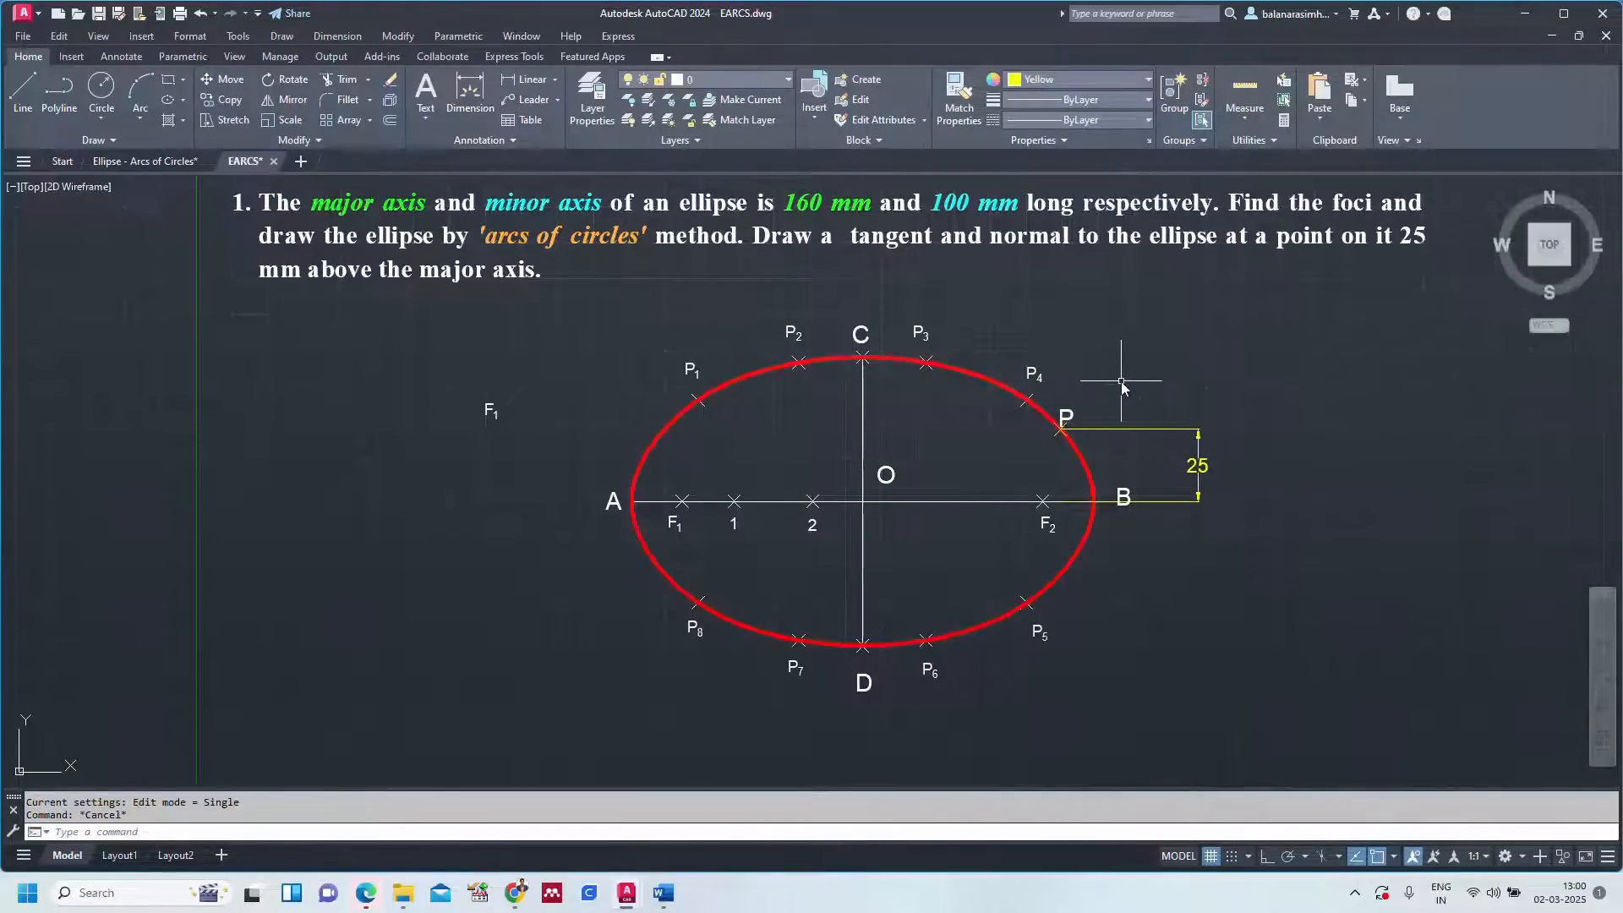
# Shift label P slightly up and to the right, clear of the ellipse curve and the yellow point.
pyautogui.scroll(2, 1134, 362)
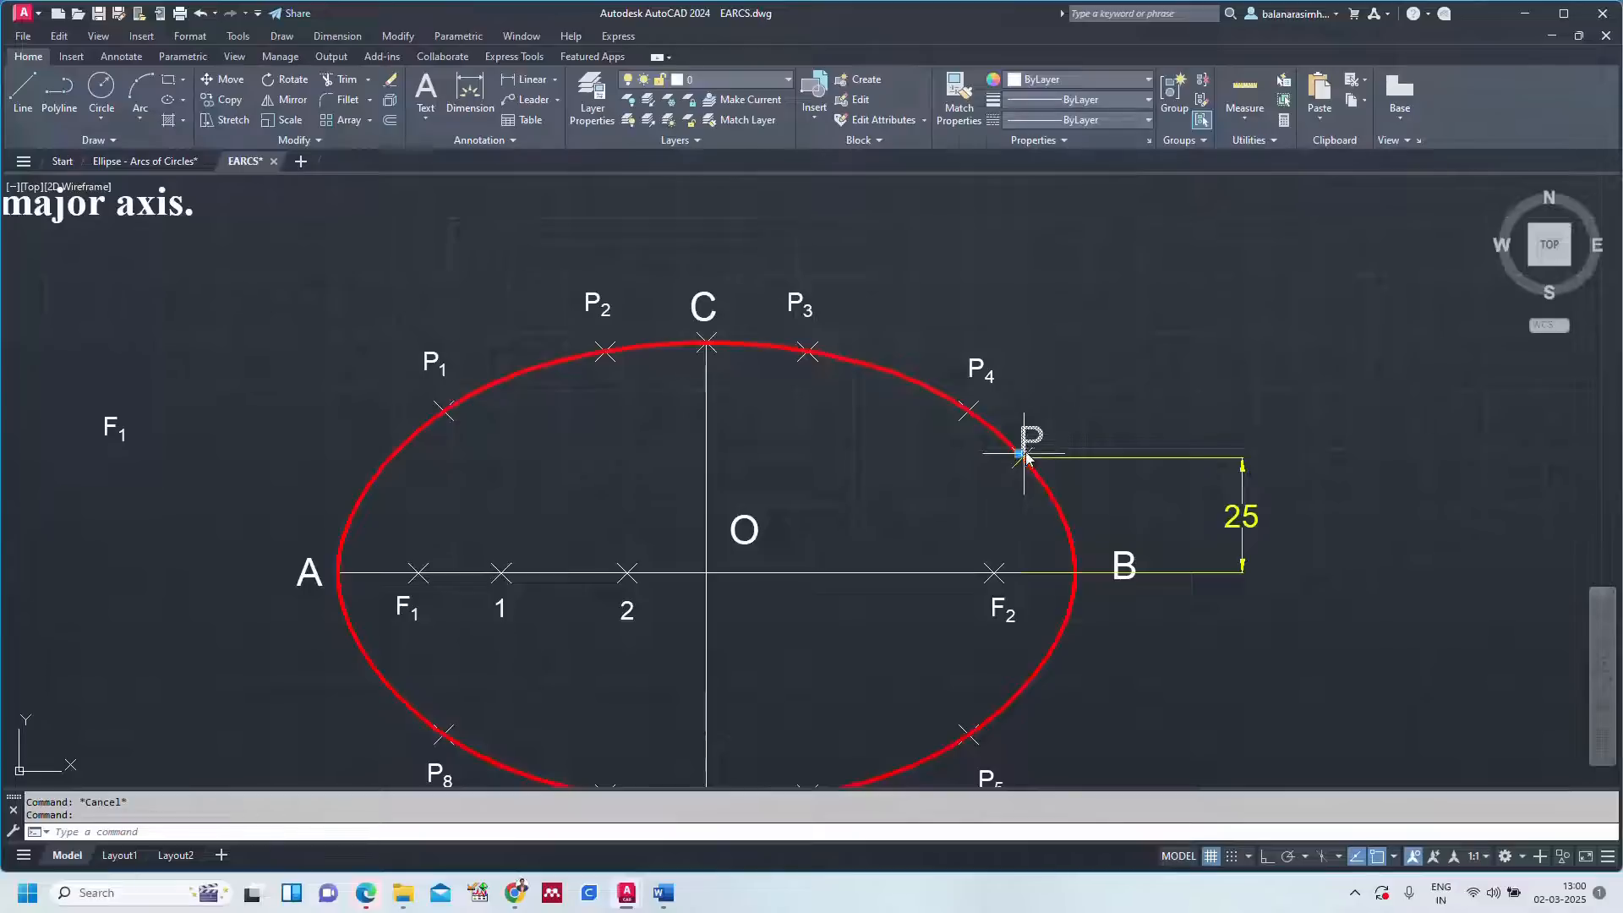
pyautogui.click(1020, 454)
pyautogui.press('Escape')
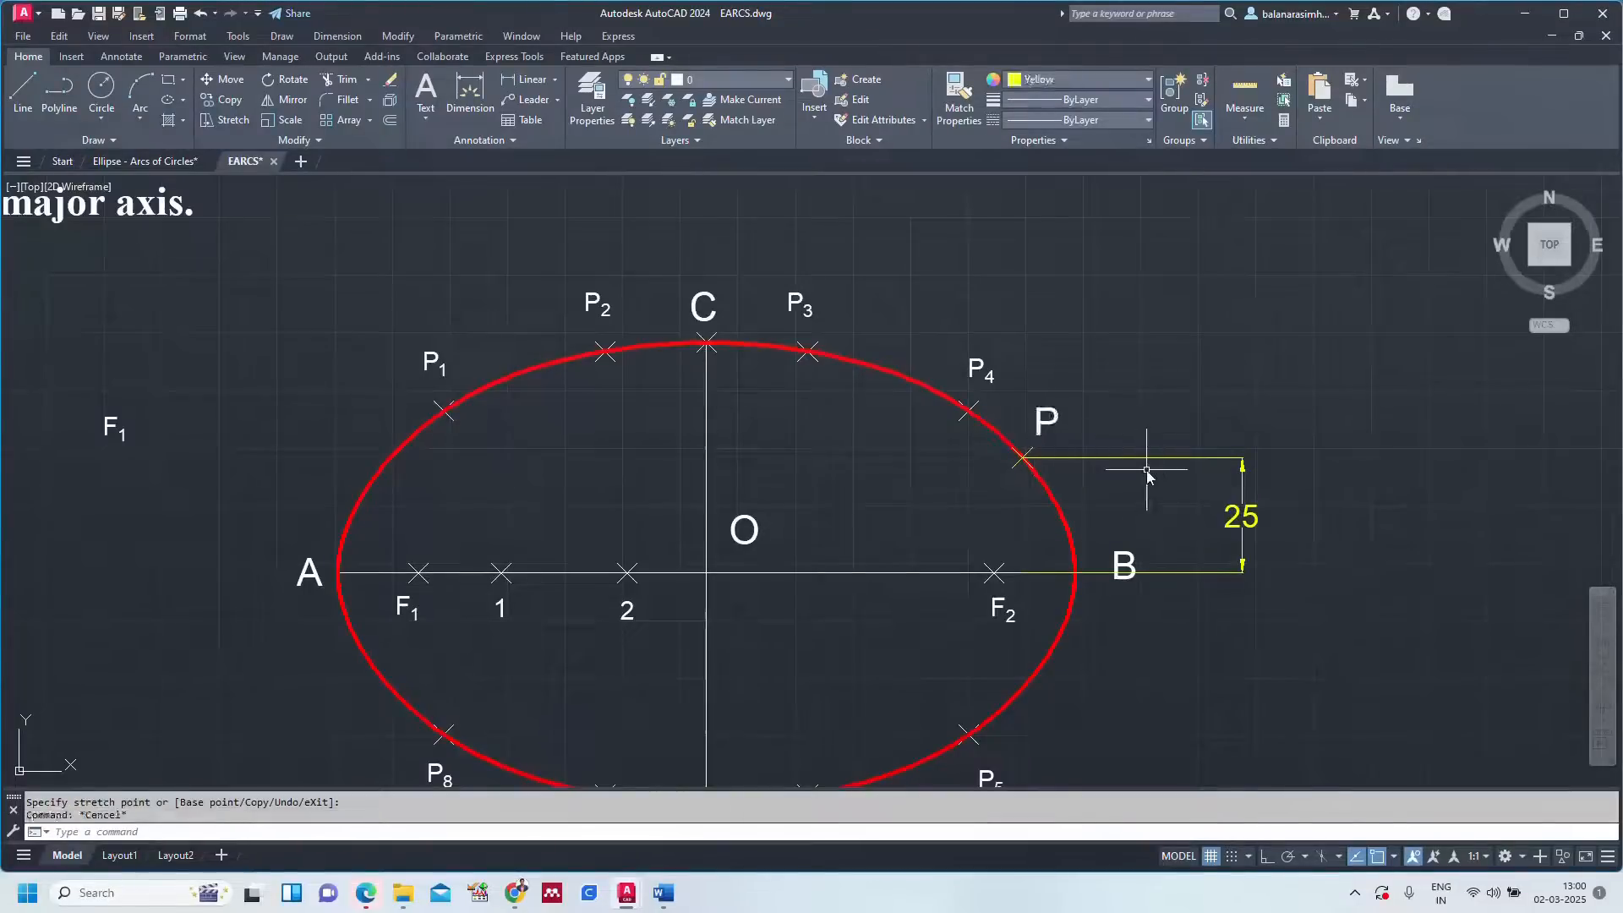
pyautogui.write('z')
pyautogui.press('Return')
pyautogui.write('a')
pyautogui.press('Return')
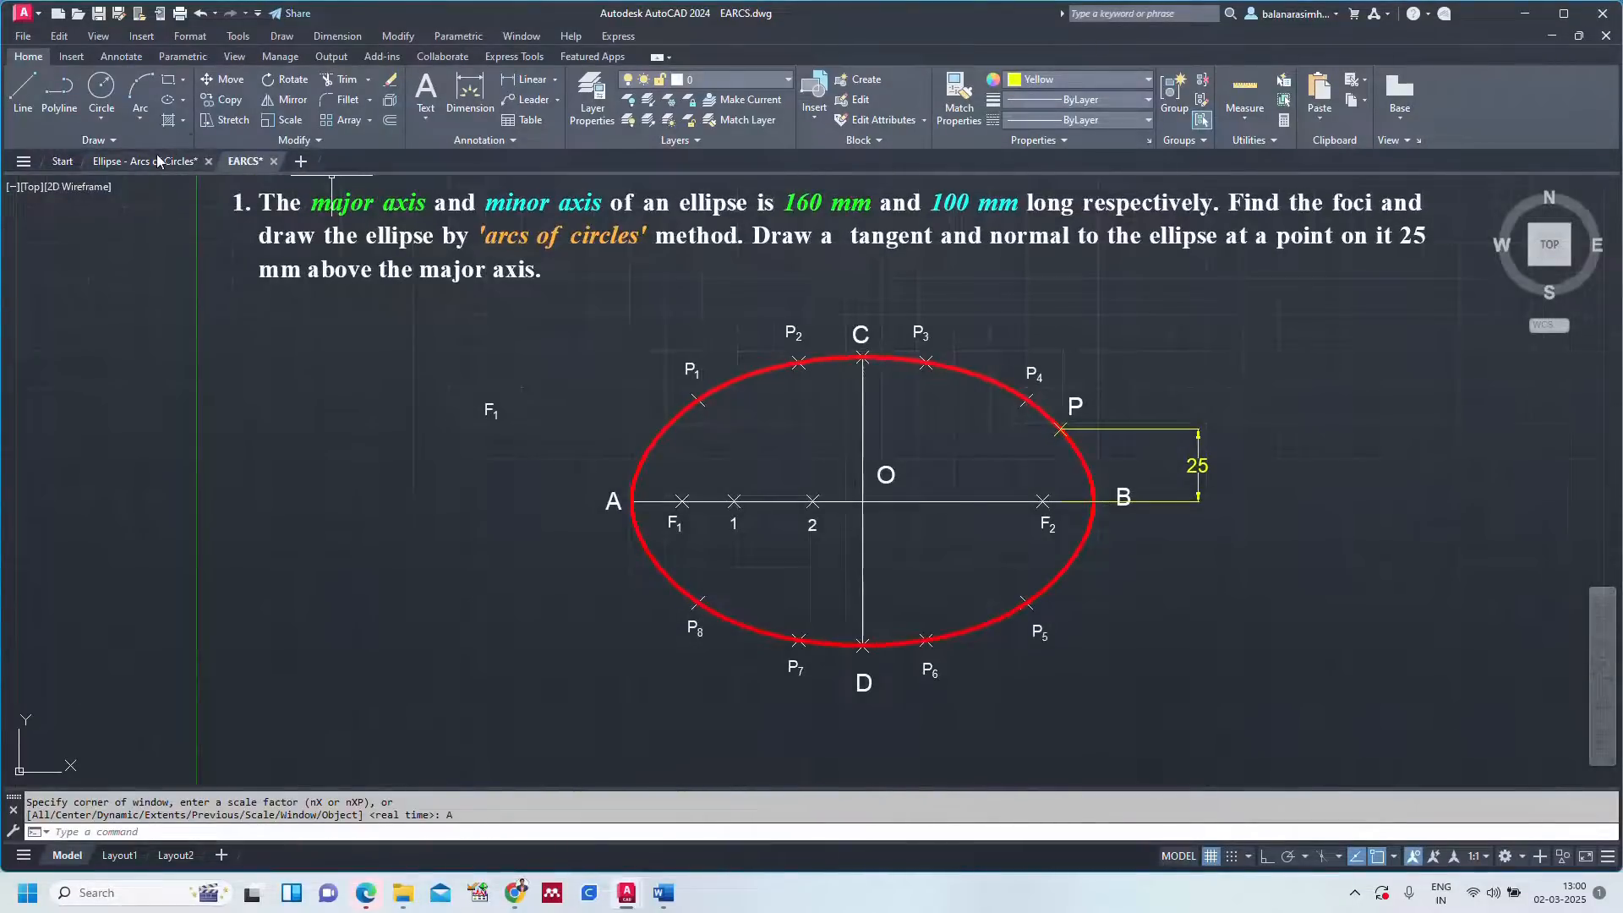
# Draw separate yellow lines joining point P on the ellipse to foci F1 and F2.
pyautogui.click(145, 160)
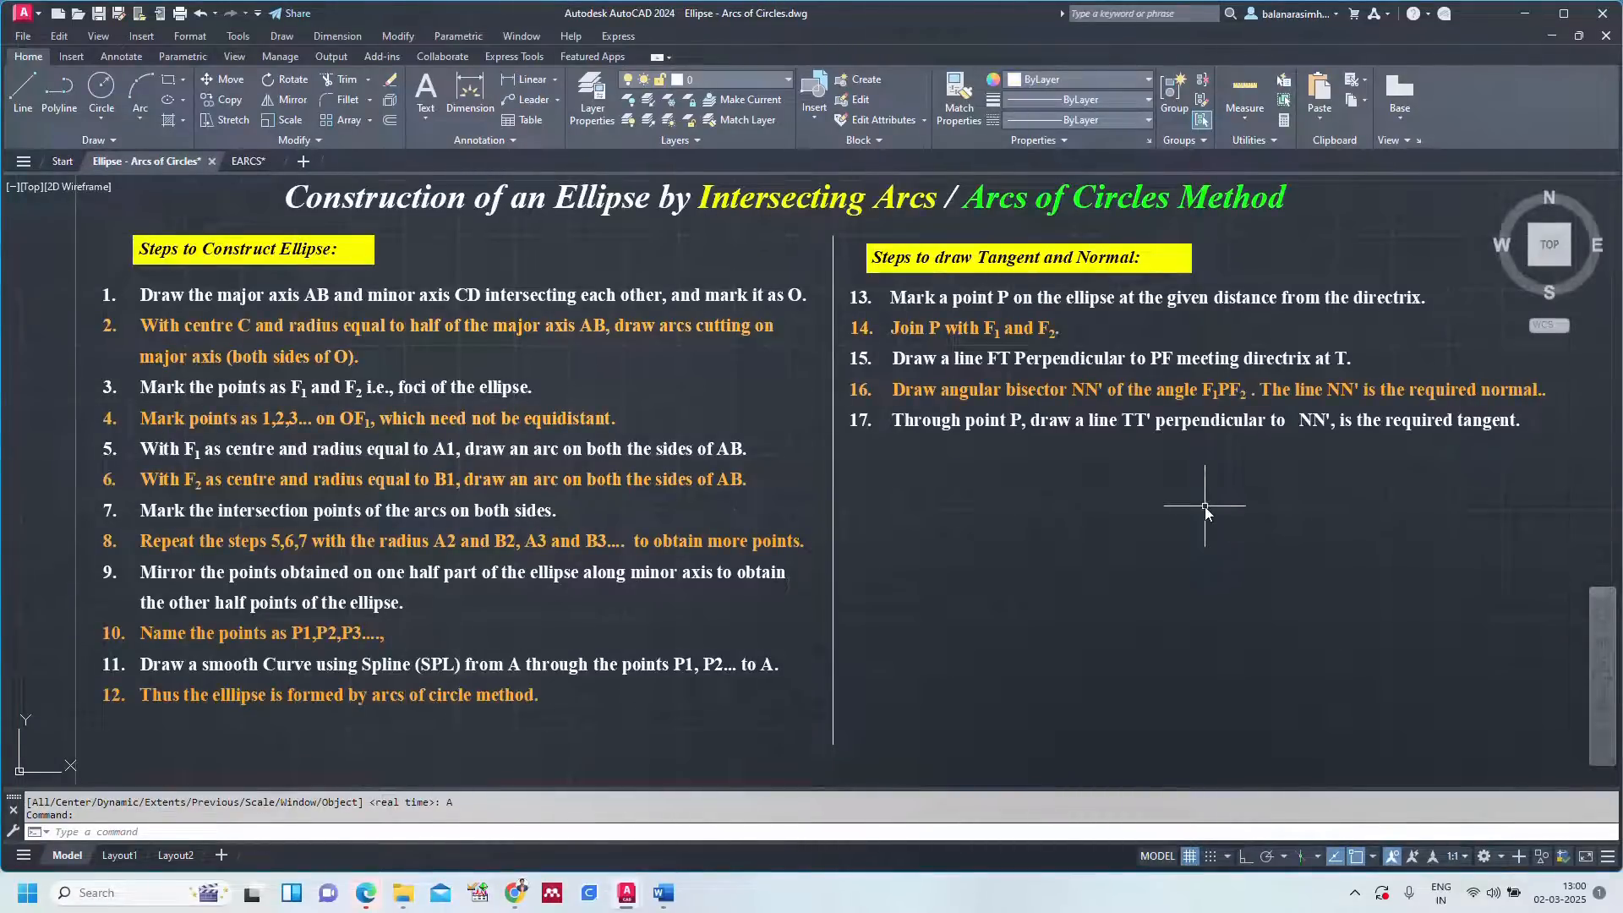
pyautogui.click(245, 161)
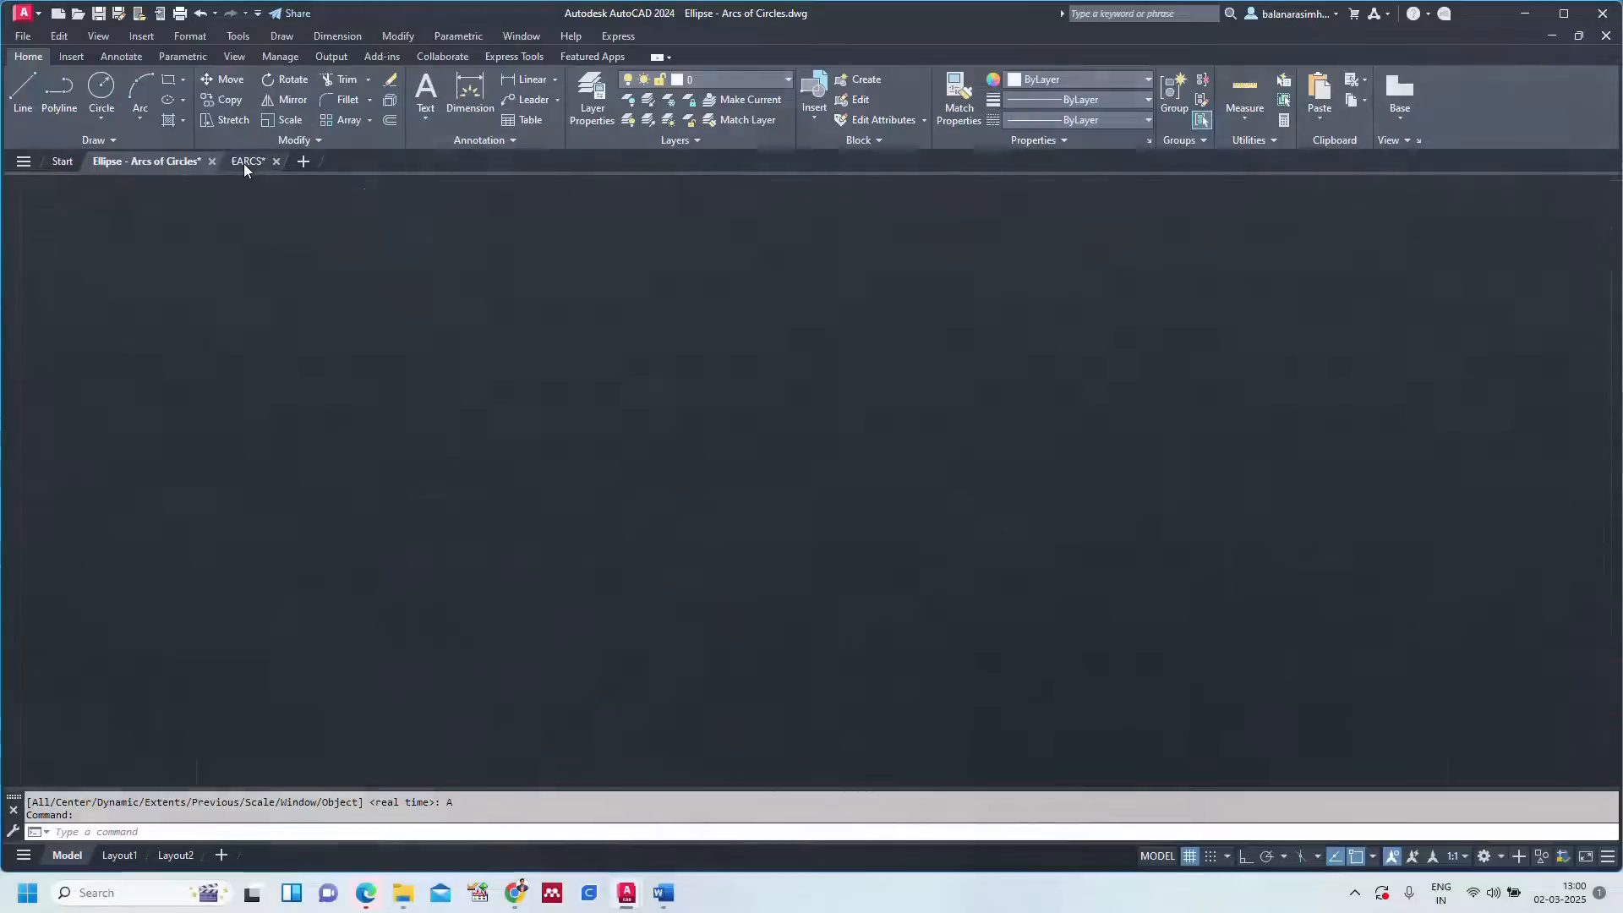
pyautogui.write('l')
pyautogui.press('Return')
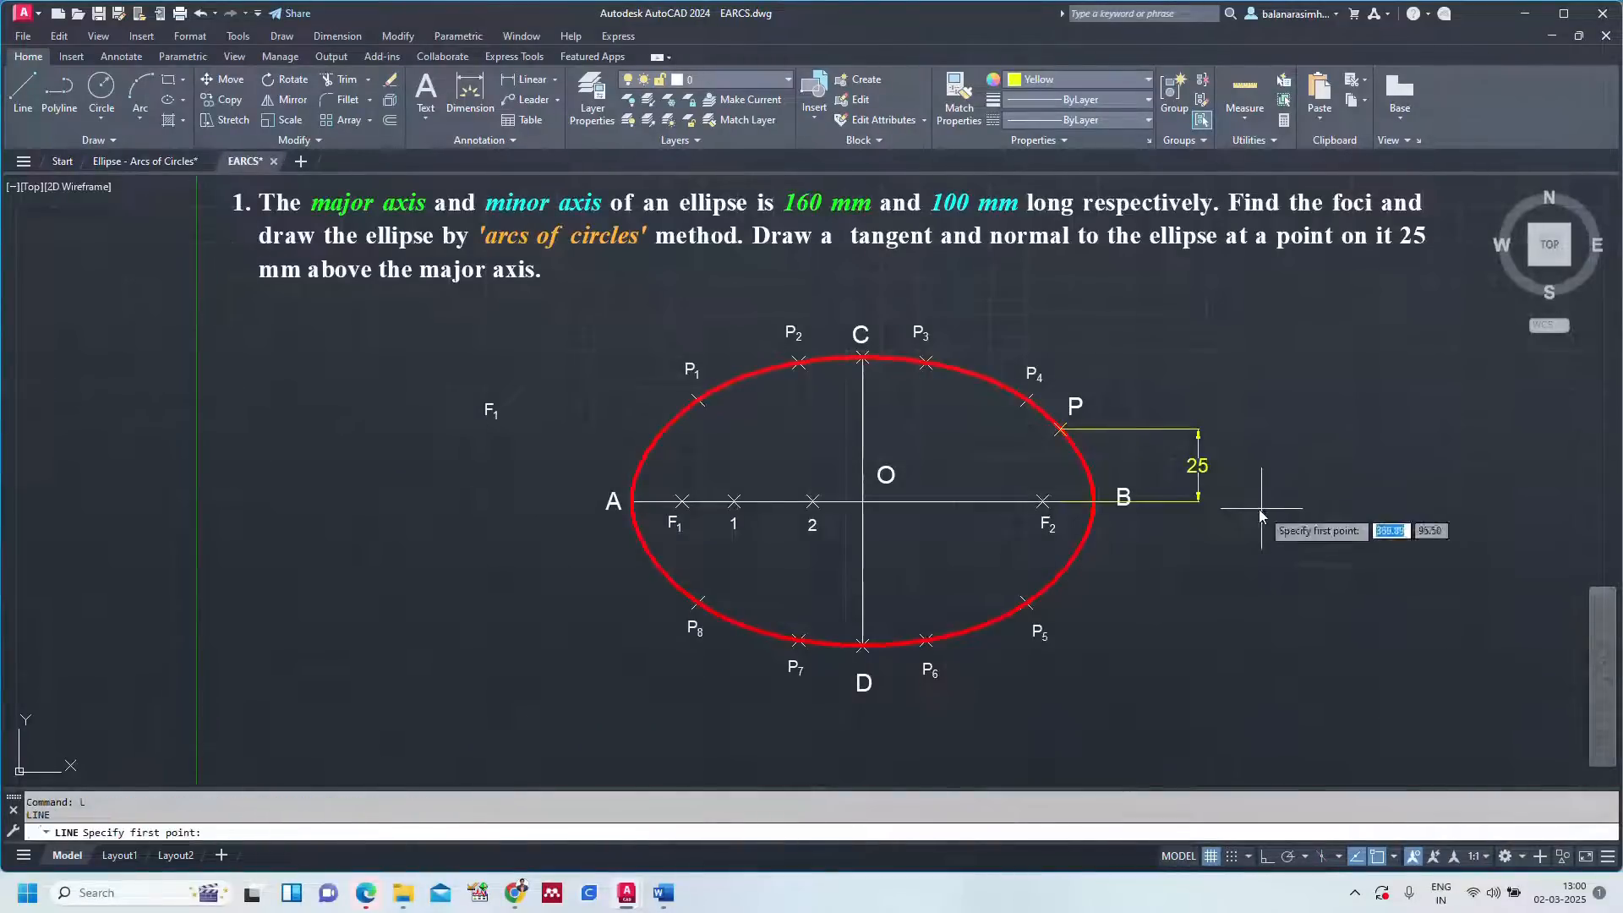
pyautogui.click(1062, 431)
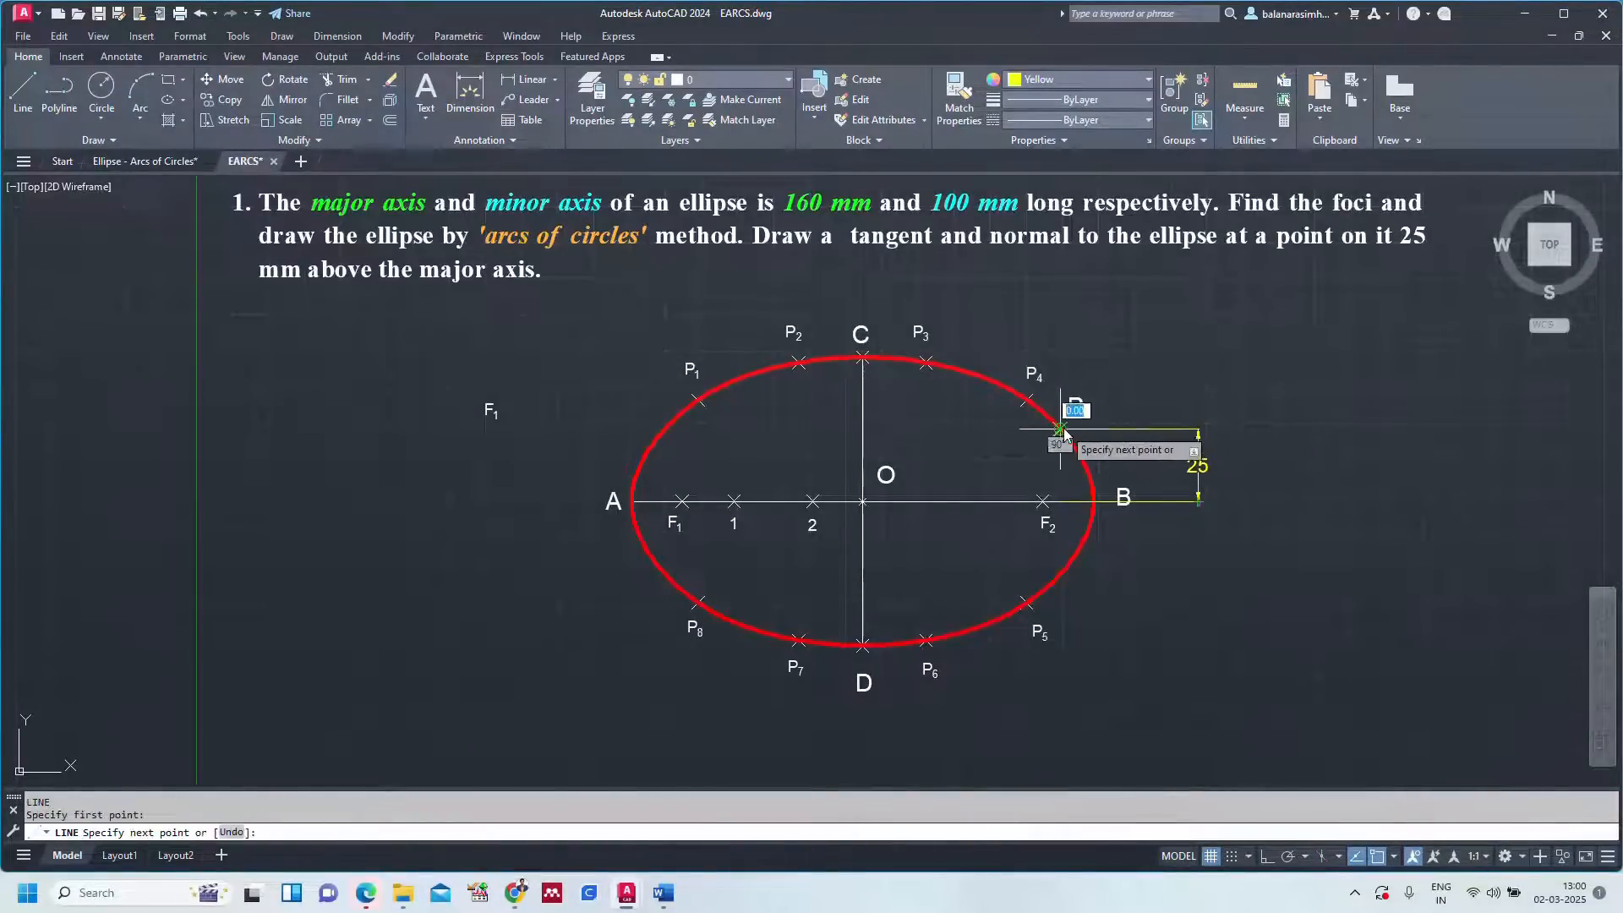
pyautogui.click(683, 502)
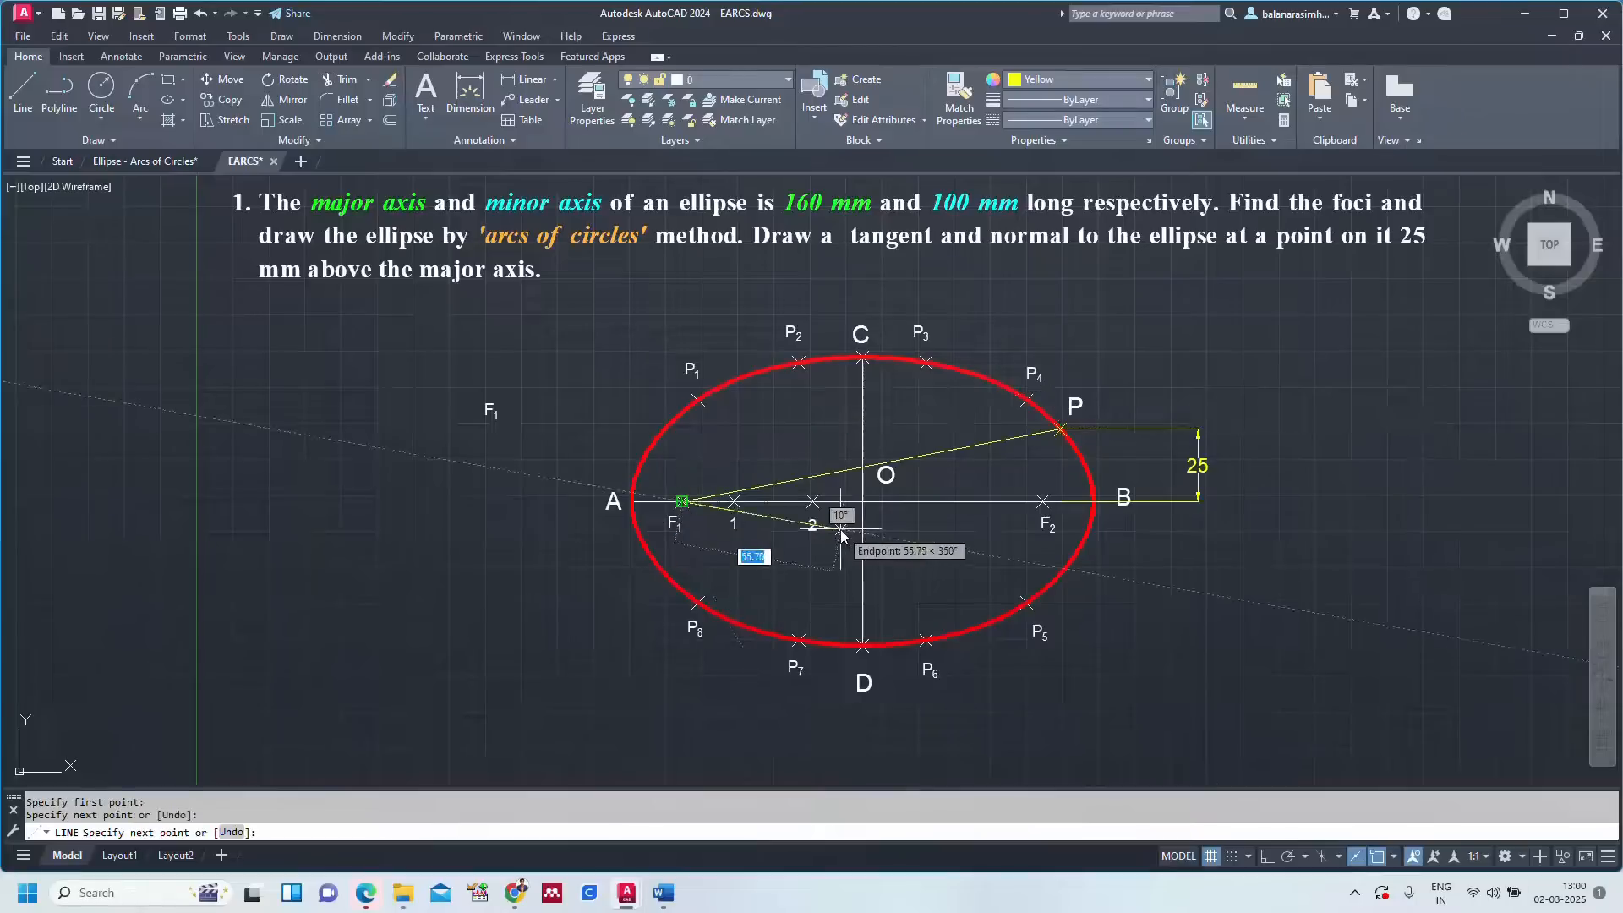
pyautogui.press('Return')
pyautogui.press('Return')
pyautogui.click(1062, 431)
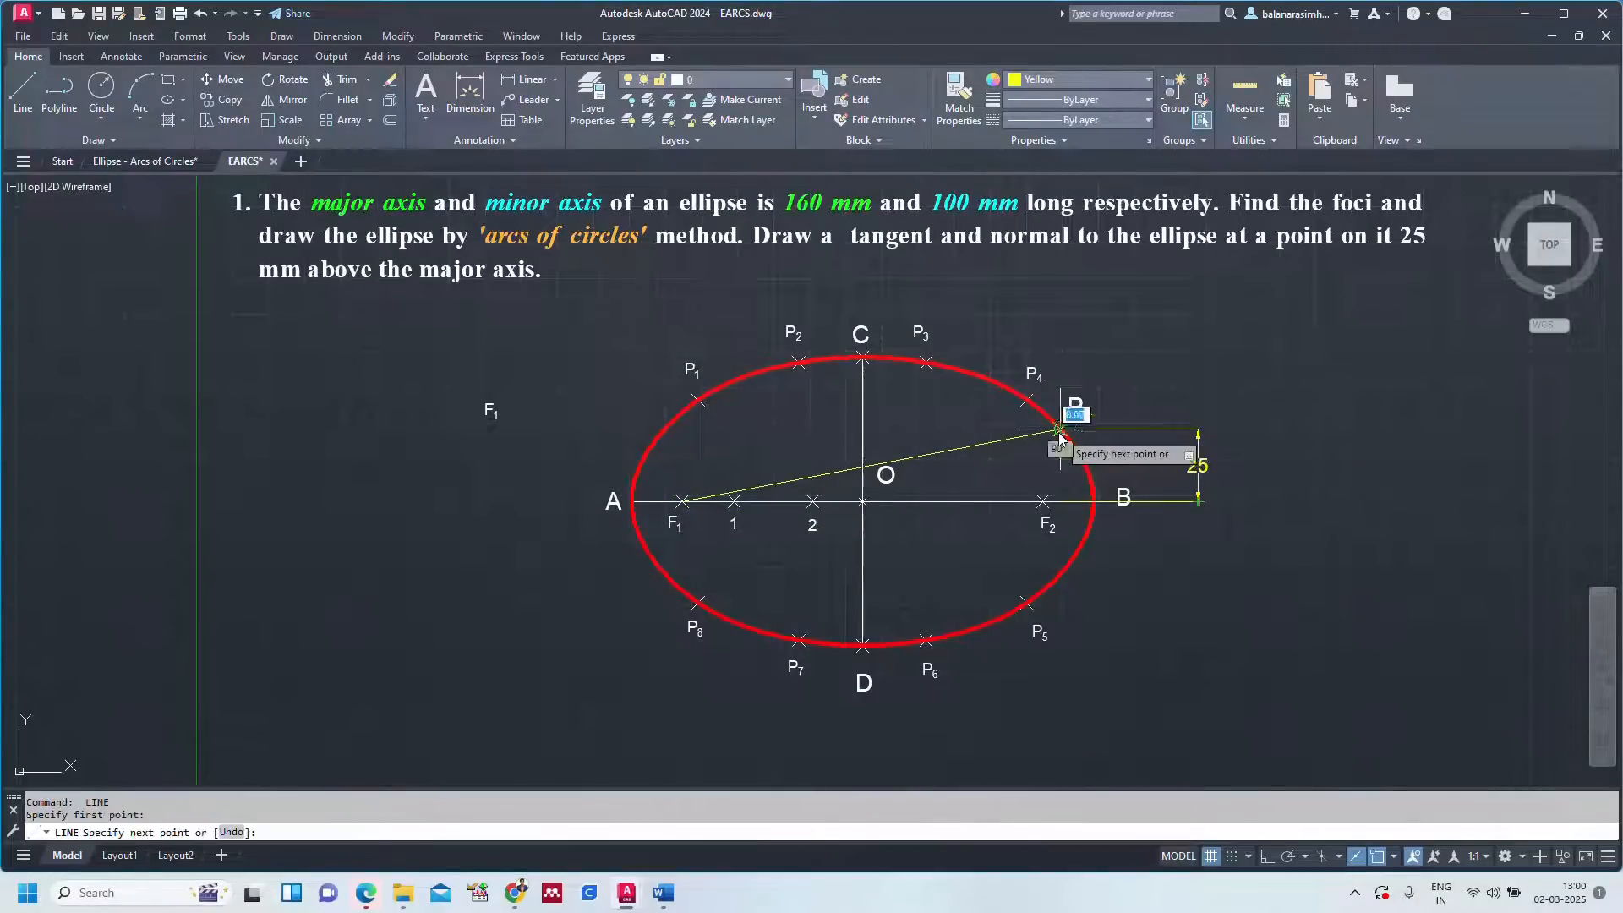
pyautogui.click(1044, 502)
pyautogui.press('Return')
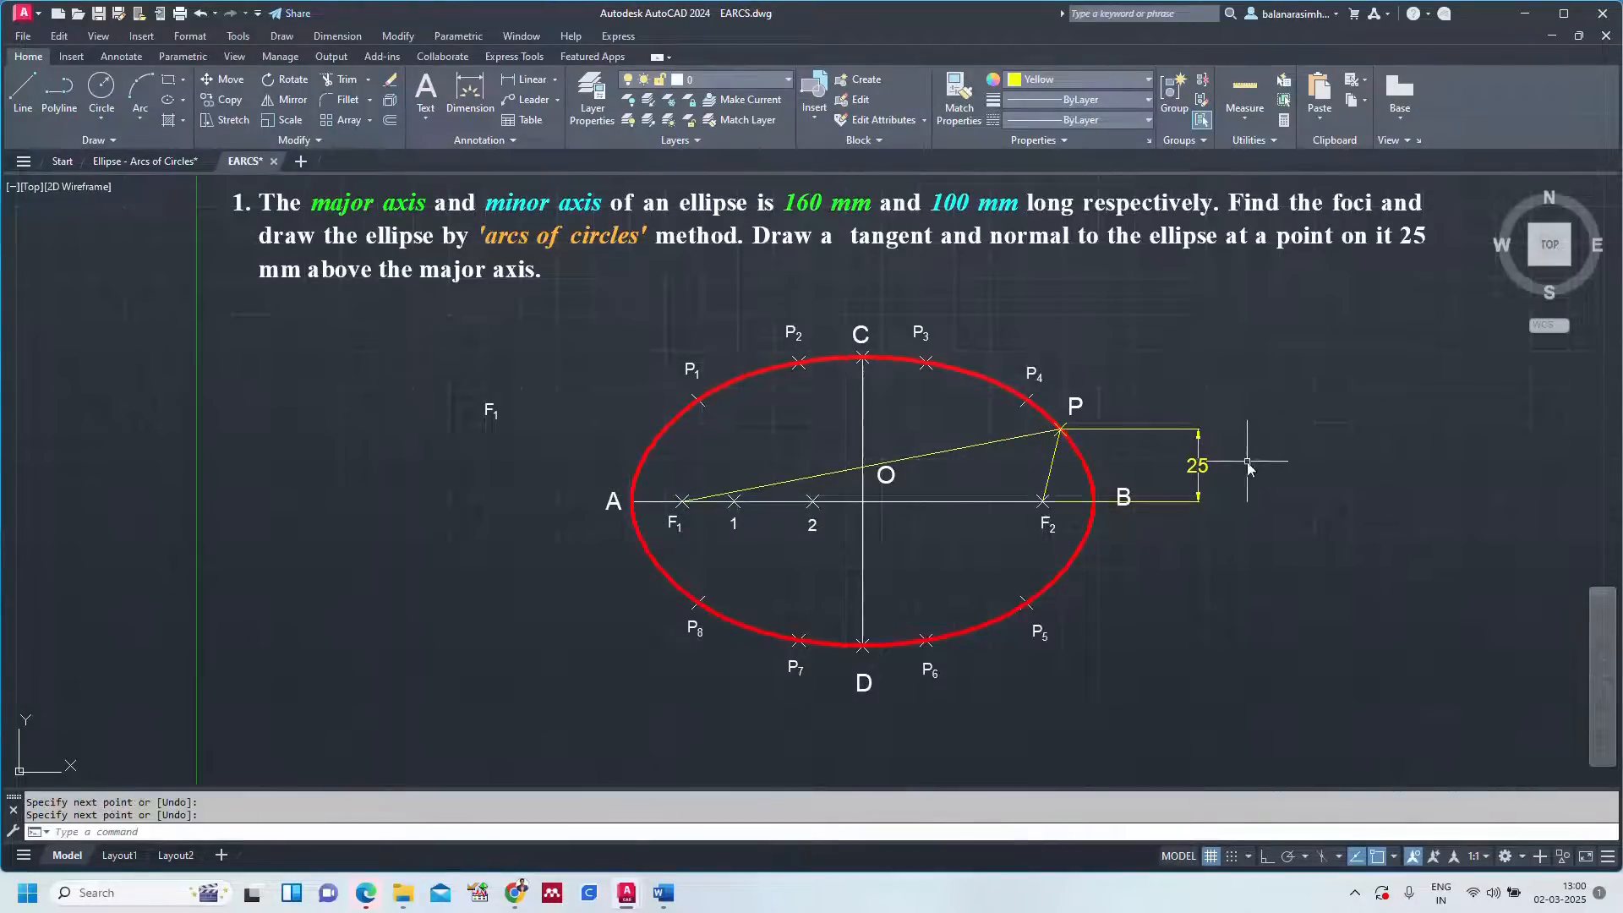
# Switch to the Ellipse - Arcs of Circles drawing and review the steps for drawing the tangent and normal.
pyautogui.scroll(2, 1052, 455)
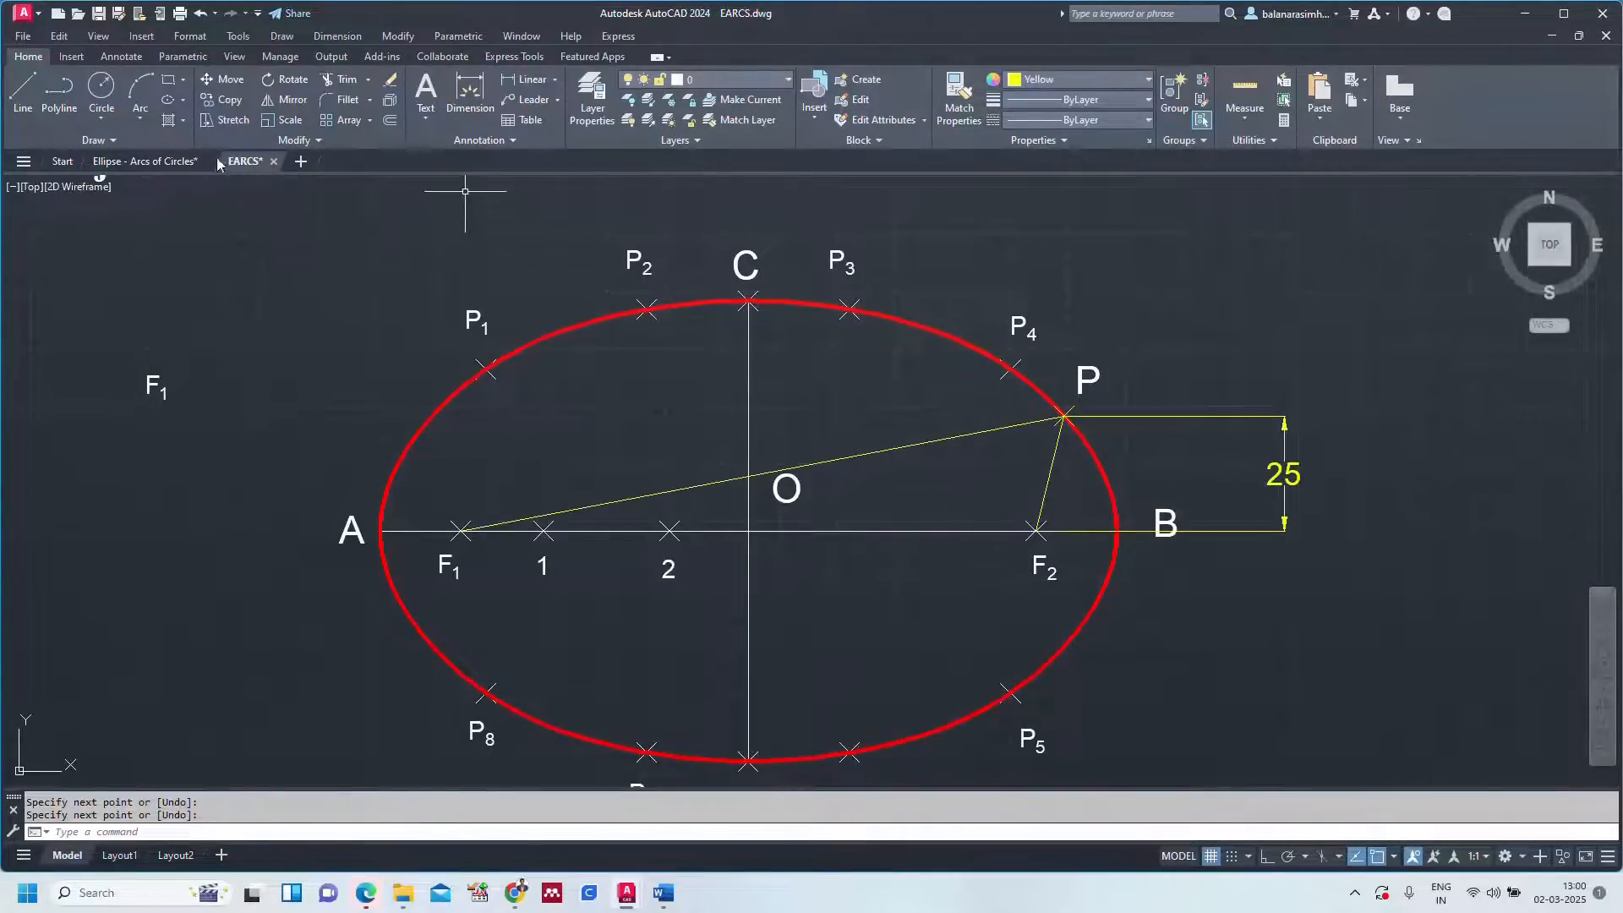
pyautogui.click(157, 164)
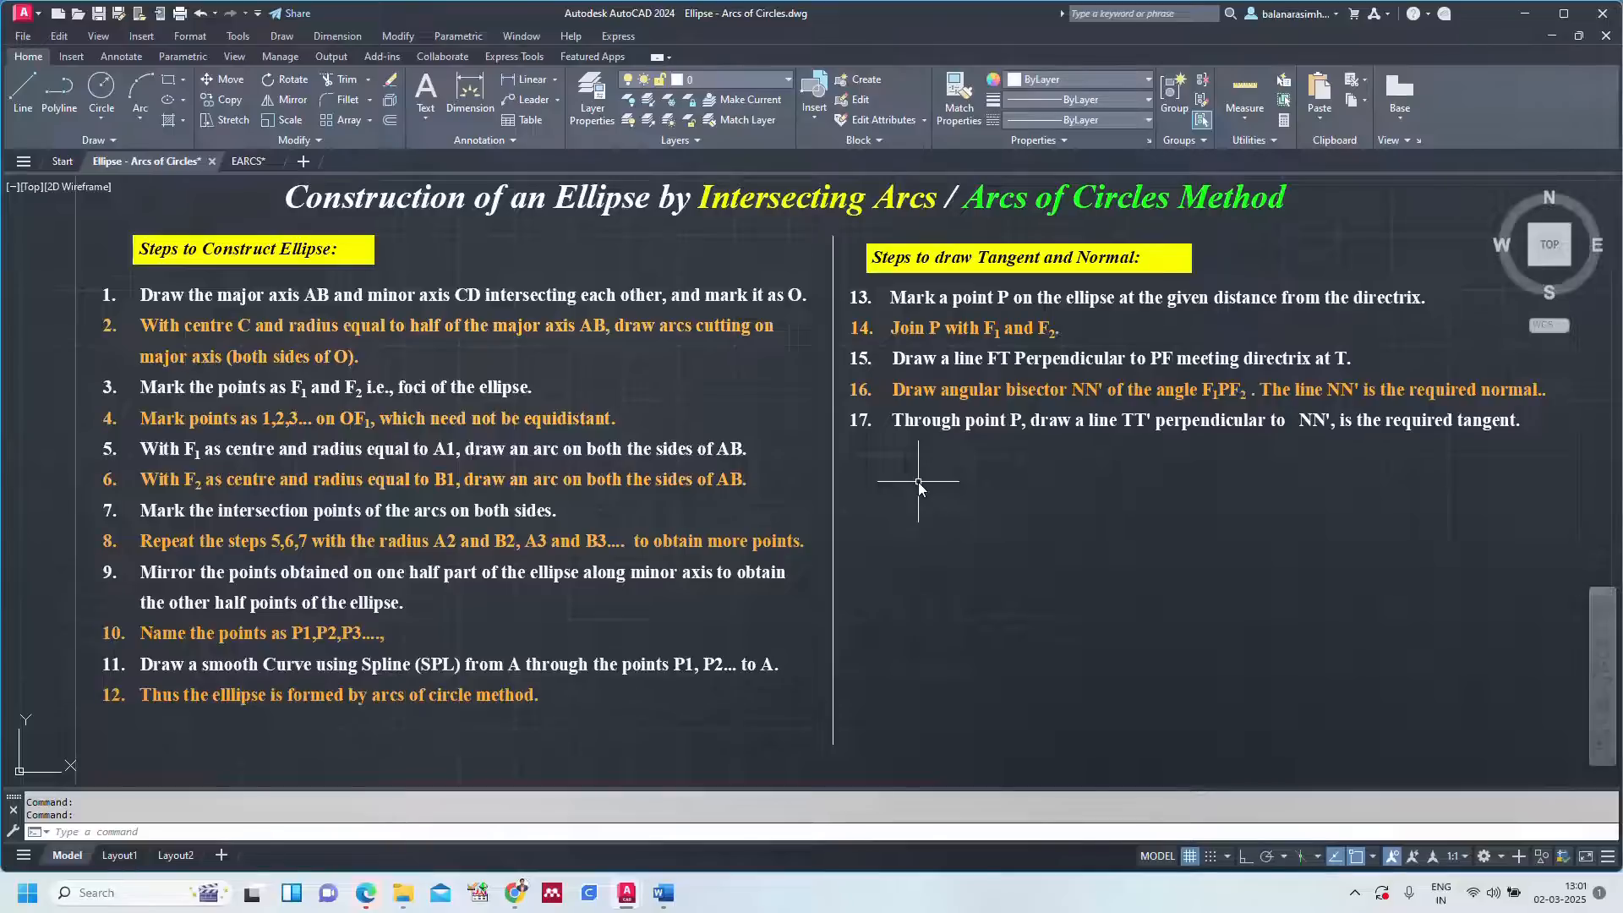
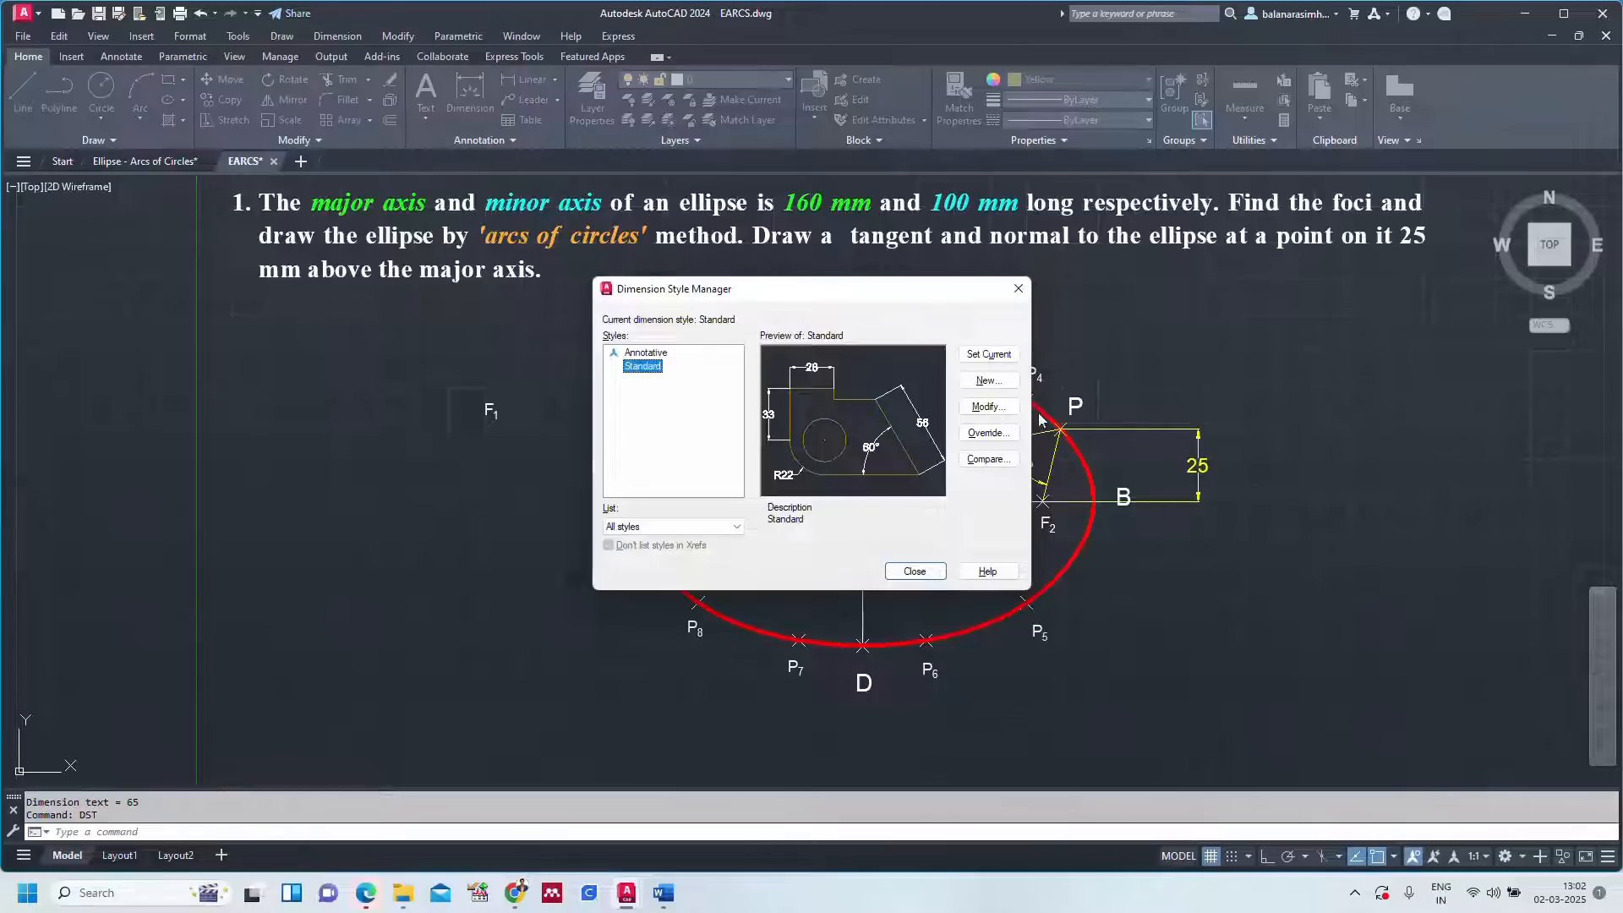
# Modify the Standard dimension style to use 0.00 precision for both linear and angular dimensions.
pyautogui.click(987, 407)
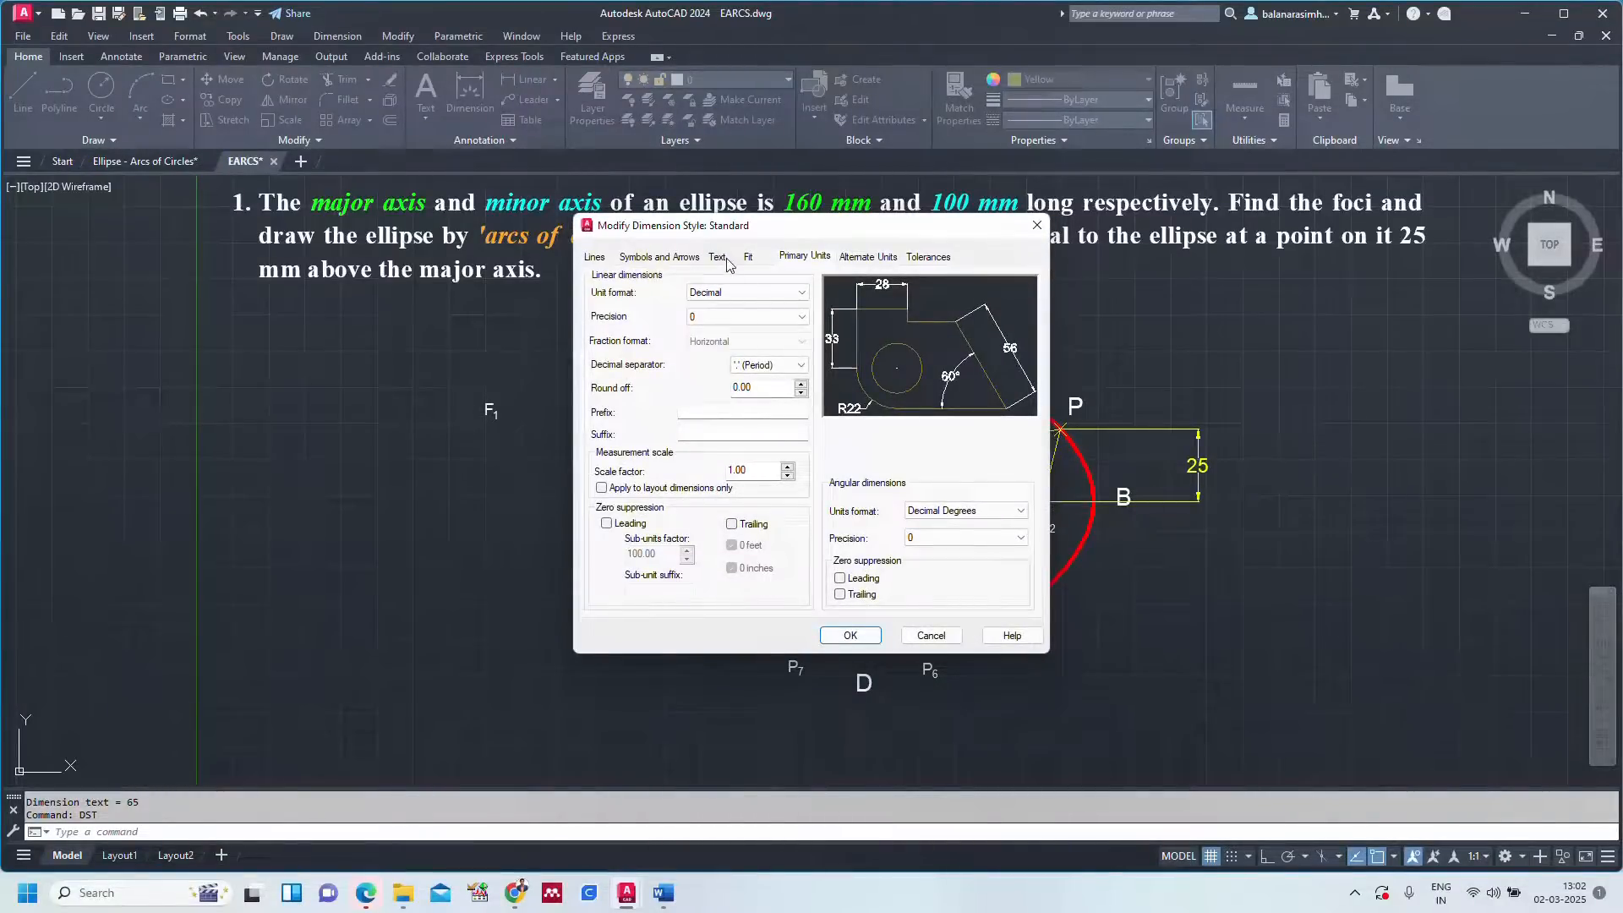
pyautogui.click(750, 315)
pyautogui.click(752, 358)
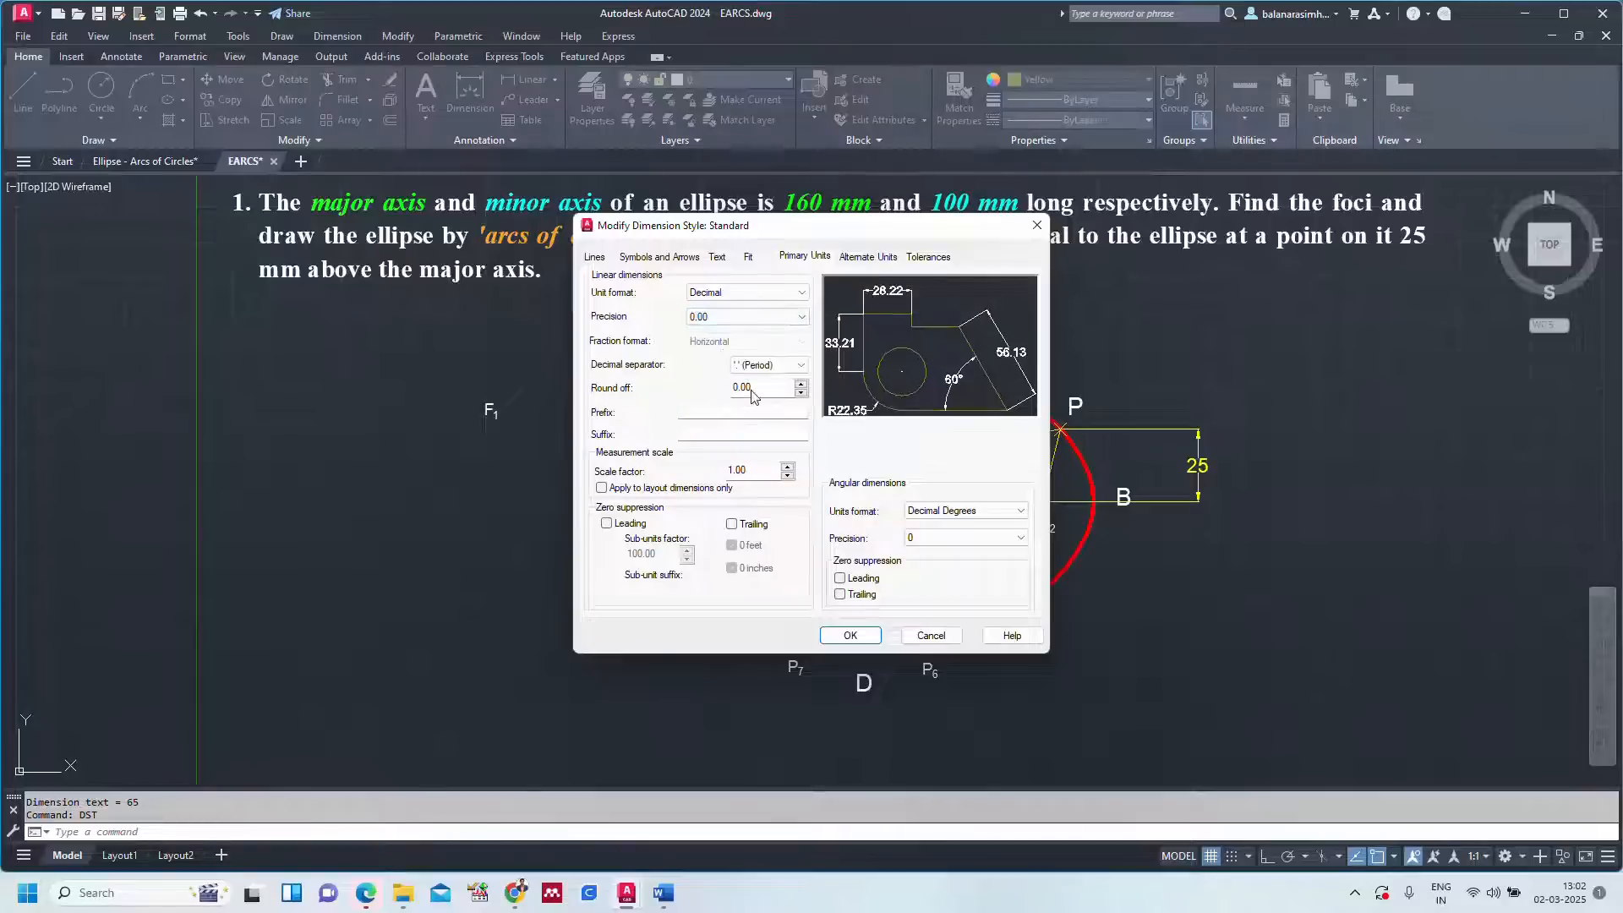
pyautogui.click(924, 541)
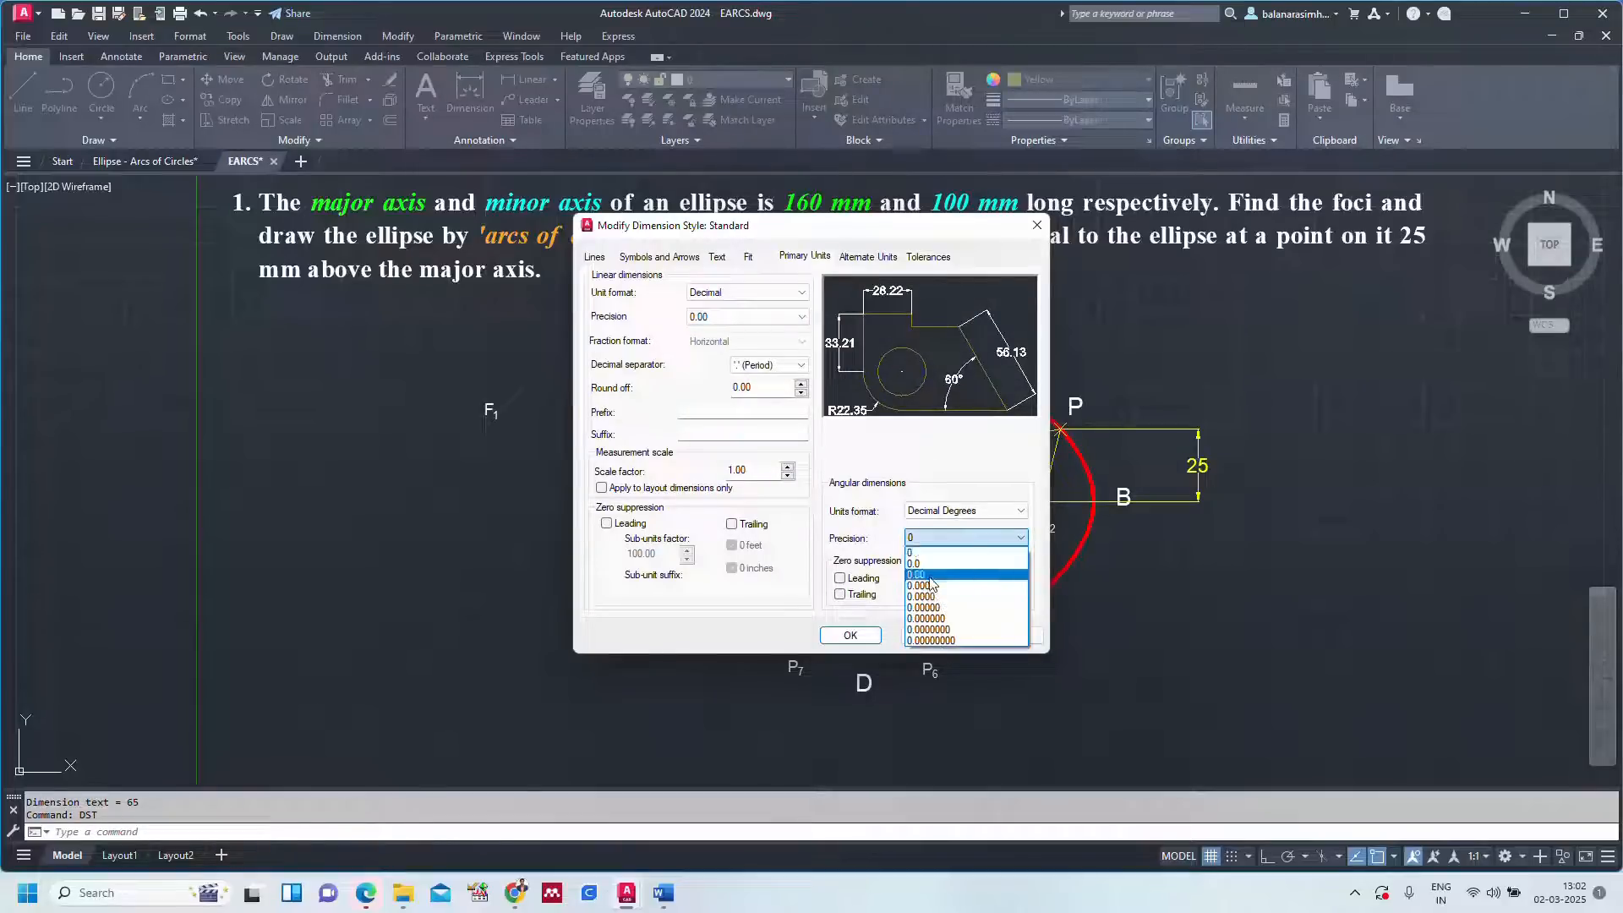
pyautogui.click(932, 575)
pyautogui.click(850, 635)
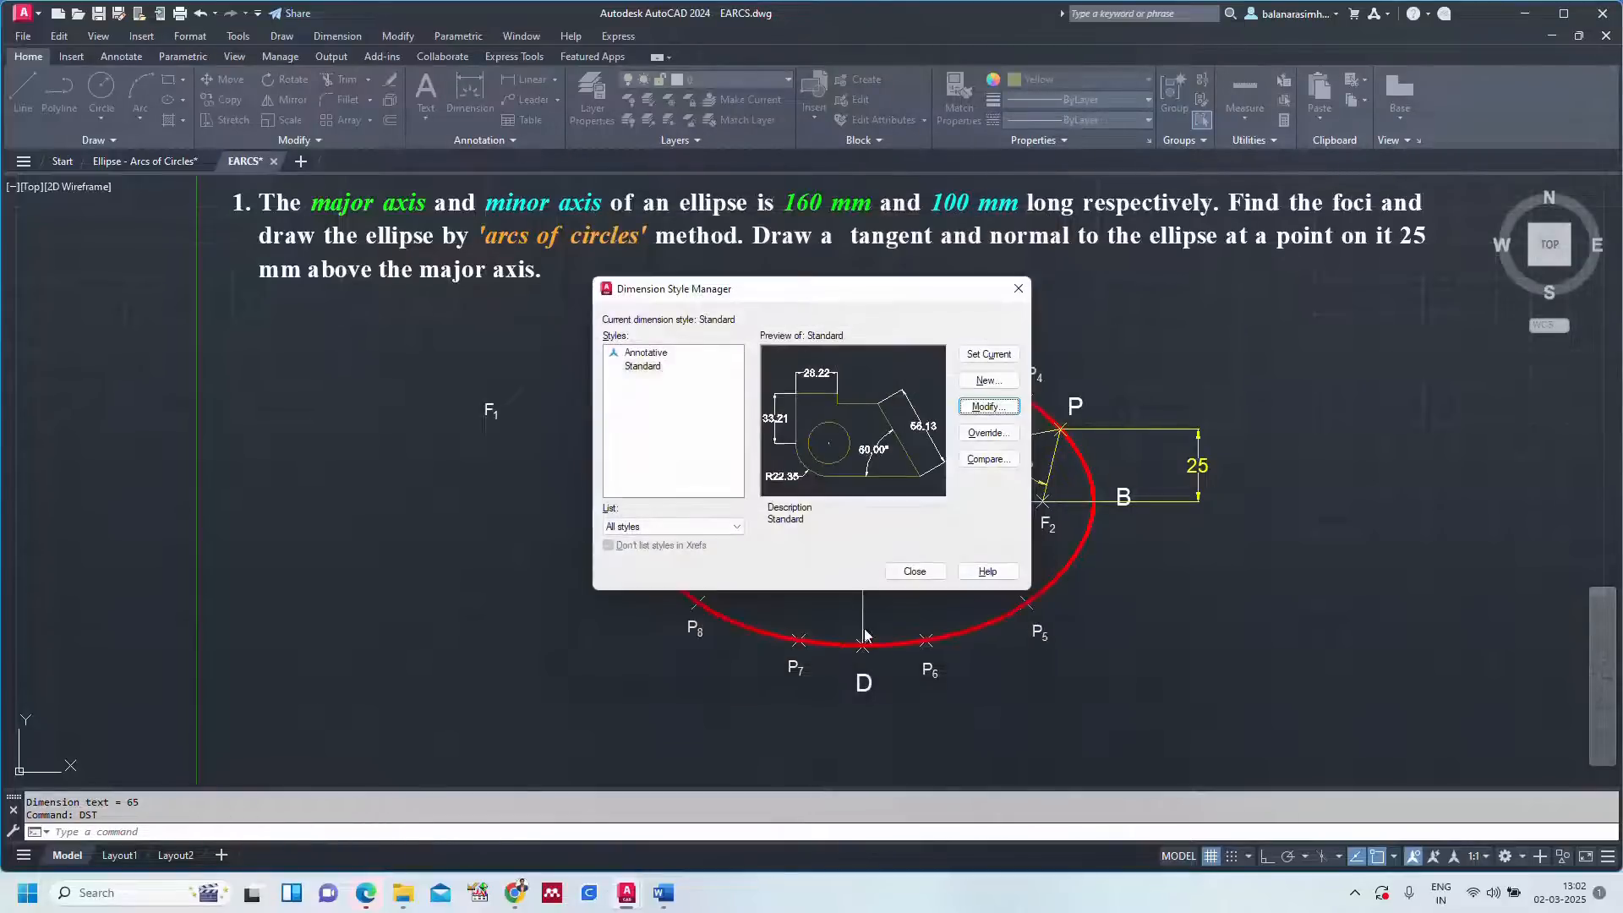
pyautogui.click(924, 572)
# Calculate half of the angle F1PF2 as 65.40/2 with QuickCalc and close the calculator.
pyautogui.scroll(4, 1053, 528)
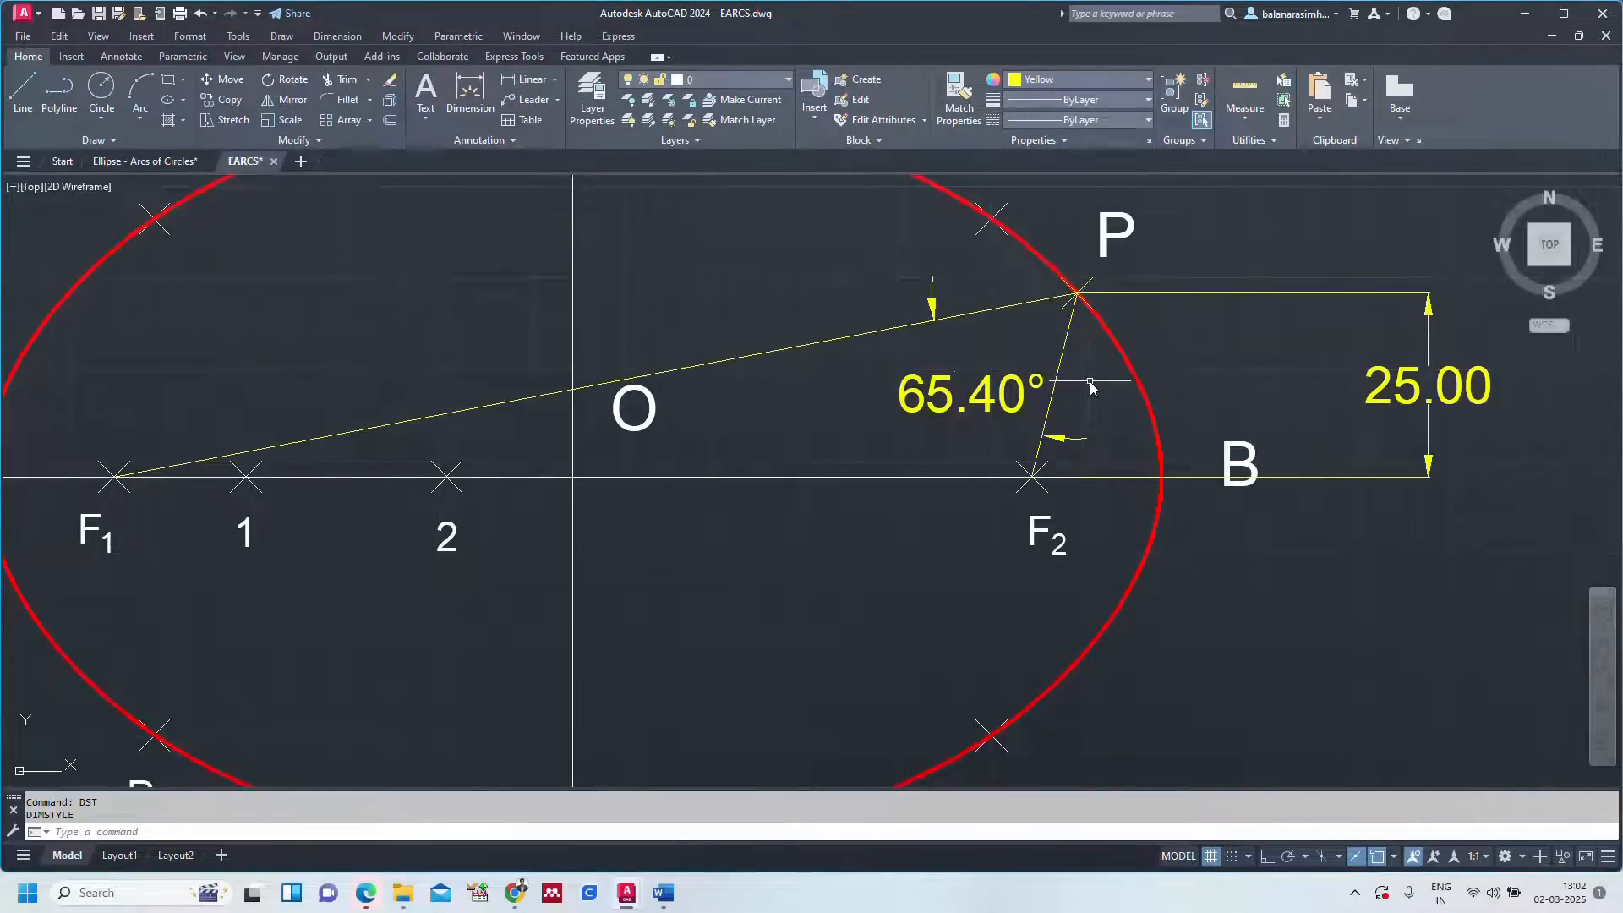
pyautogui.write('z')
pyautogui.press('Return')
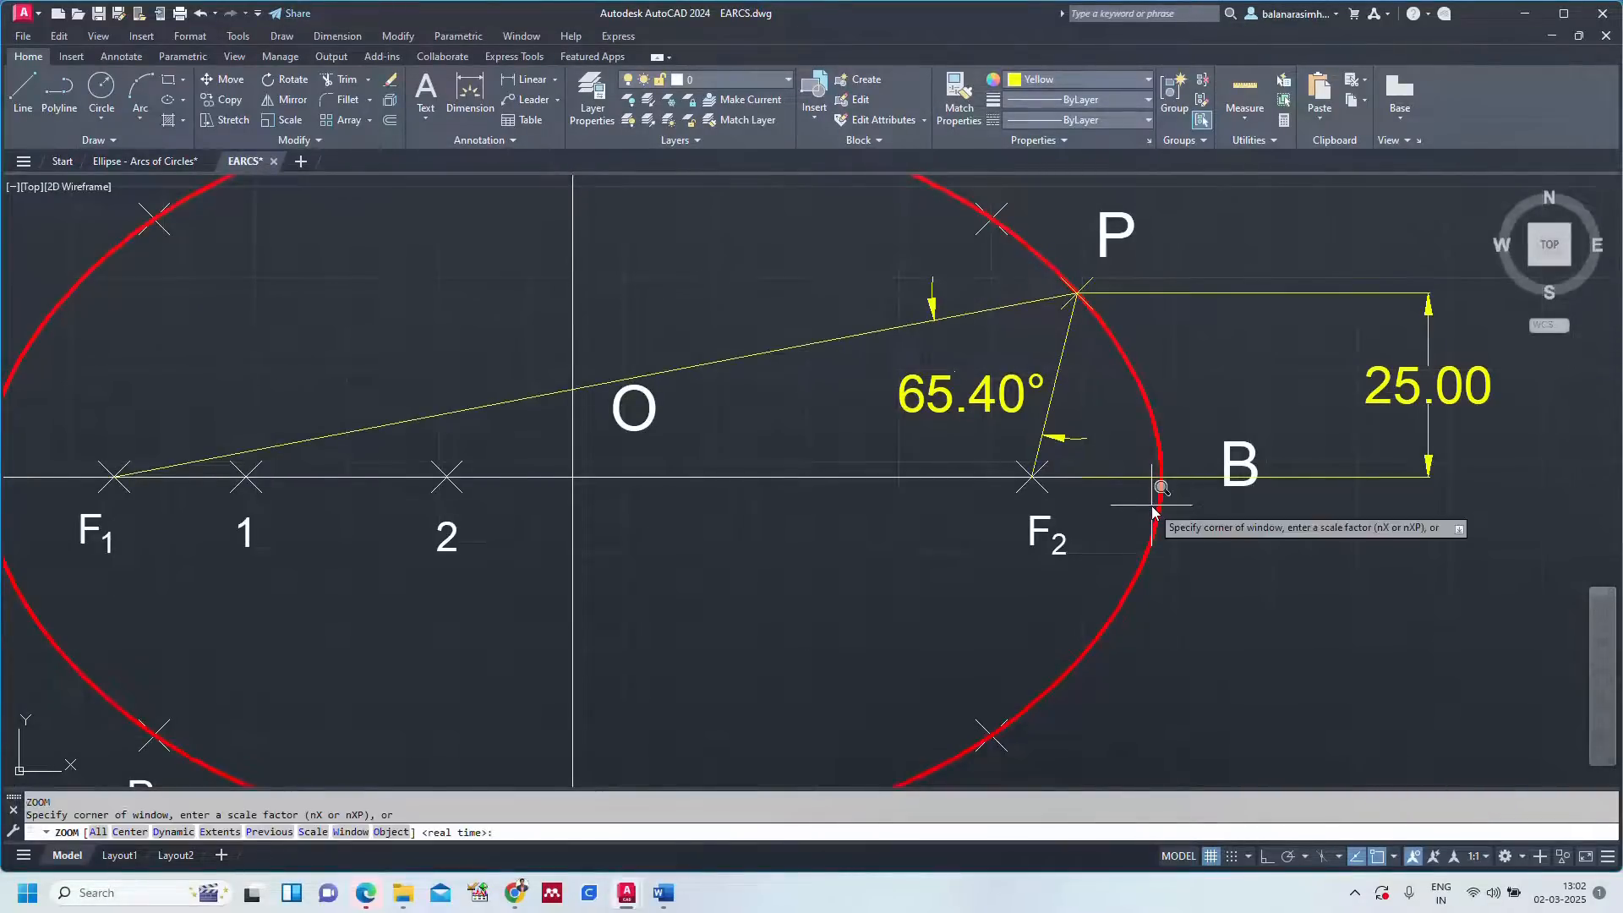
pyautogui.write('a')
pyautogui.press('Return')
pyautogui.write('CA')
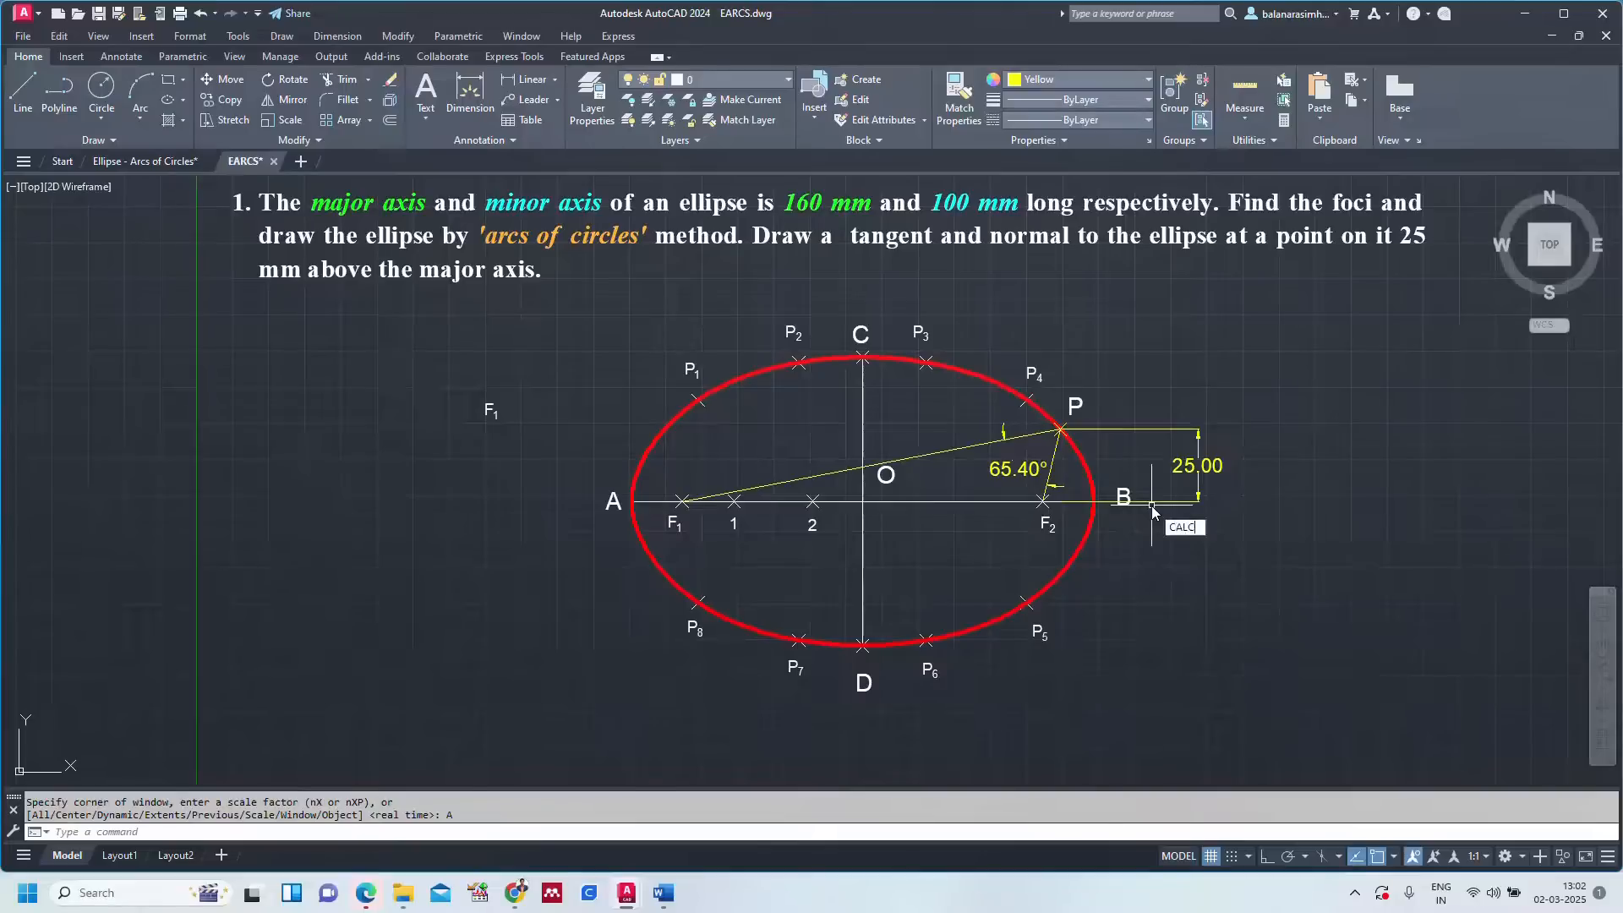
pyautogui.write('LC')
pyautogui.press('Return')
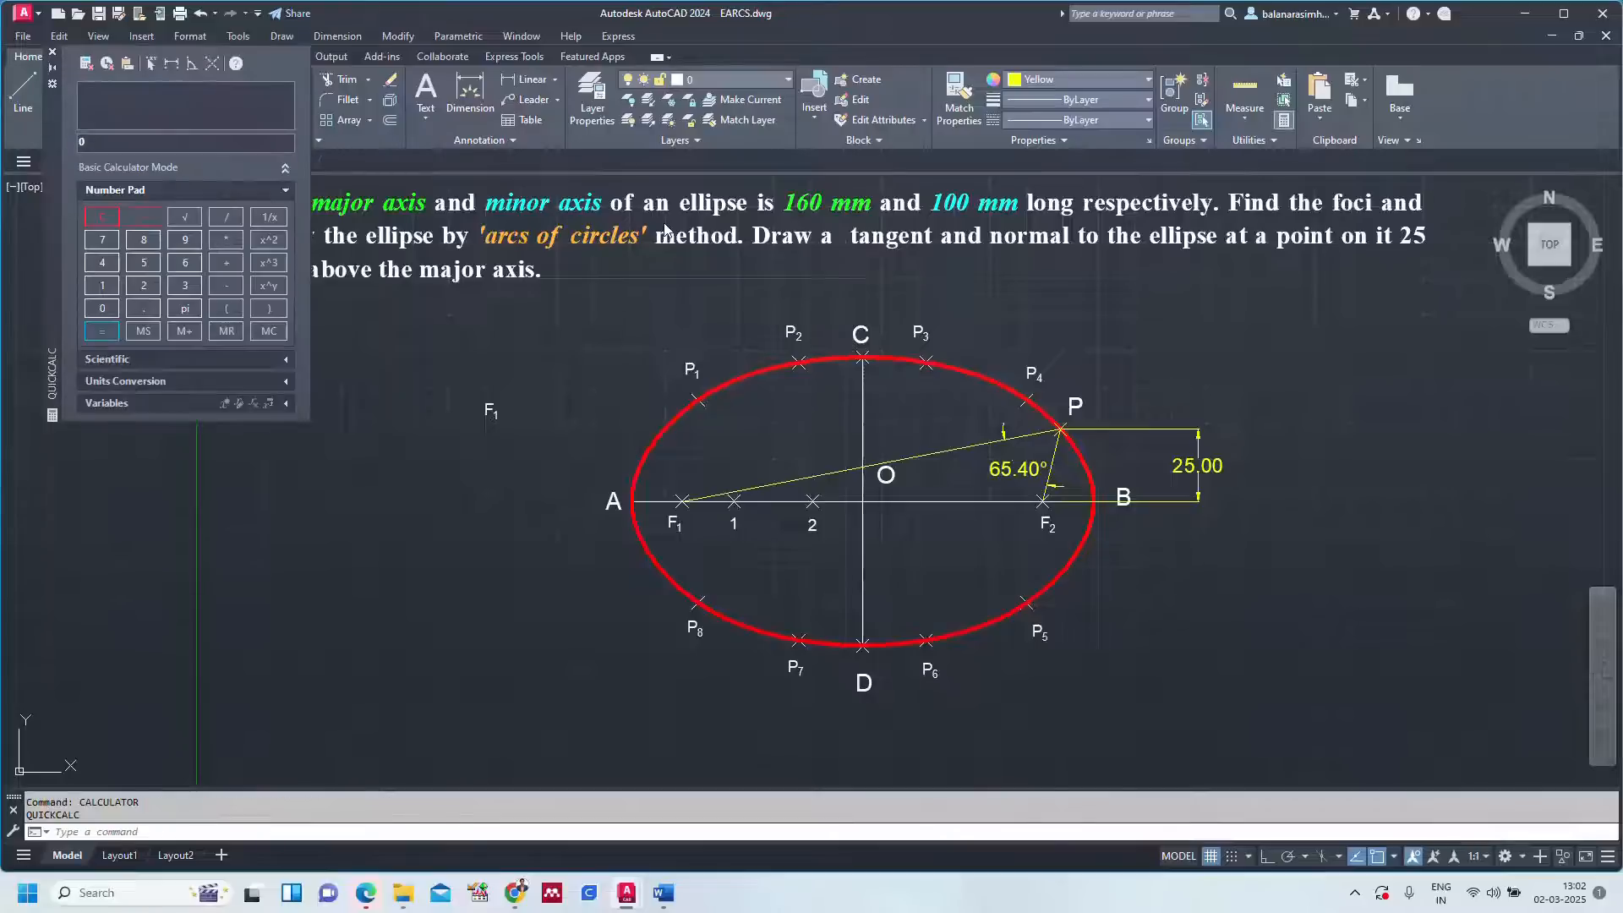
pyautogui.click(185, 263)
pyautogui.click(143, 263)
pyautogui.click(102, 263)
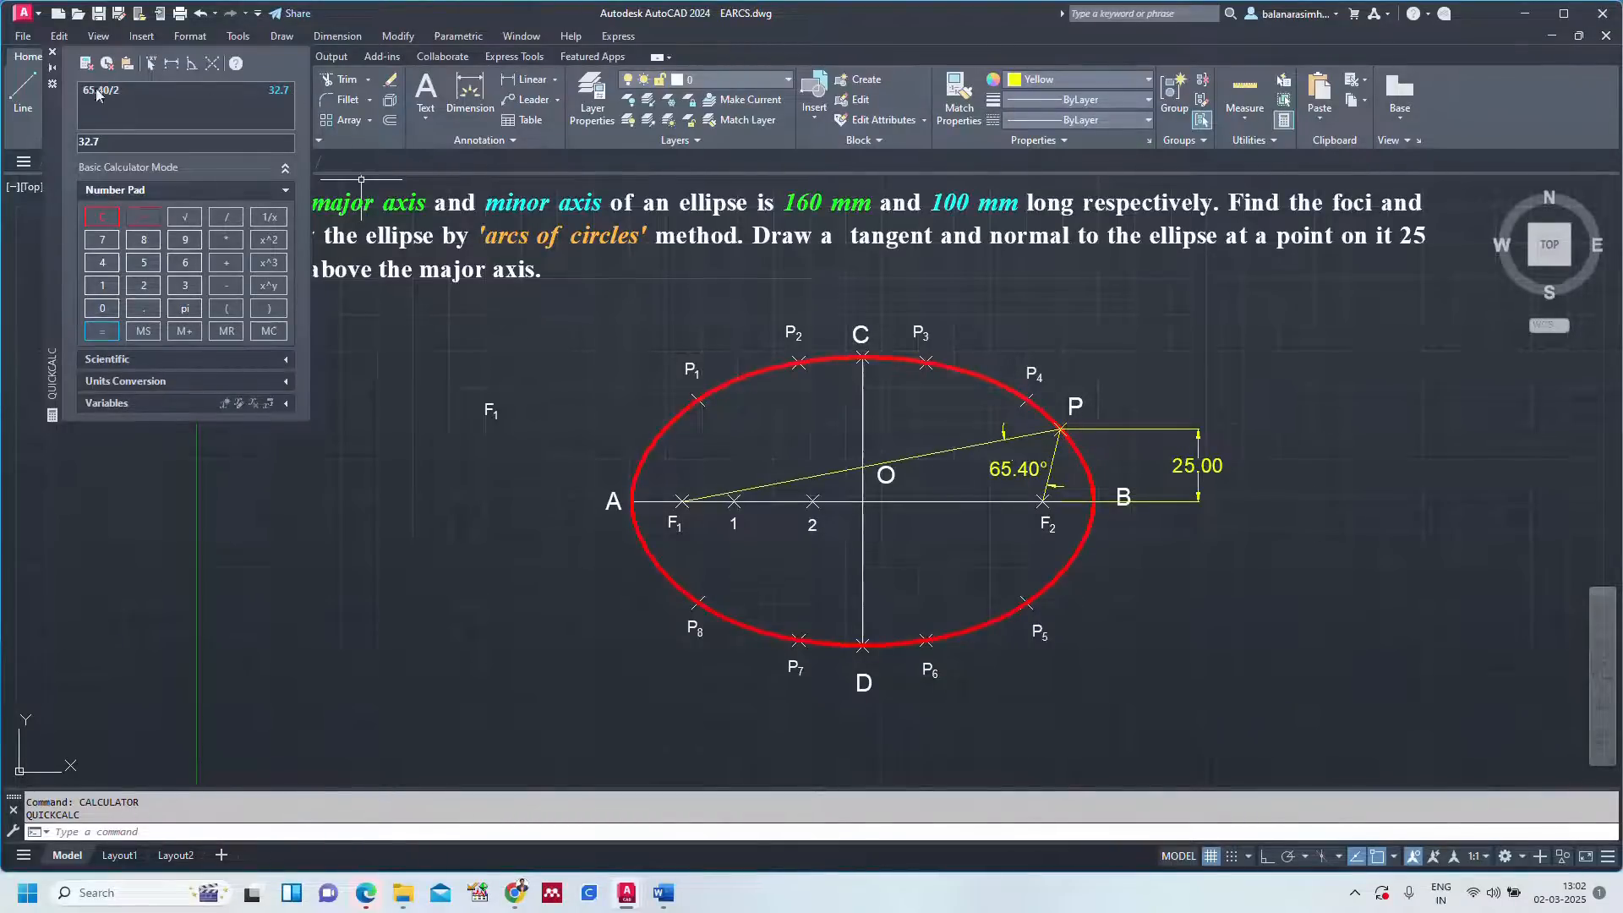
pyautogui.click(51, 55)
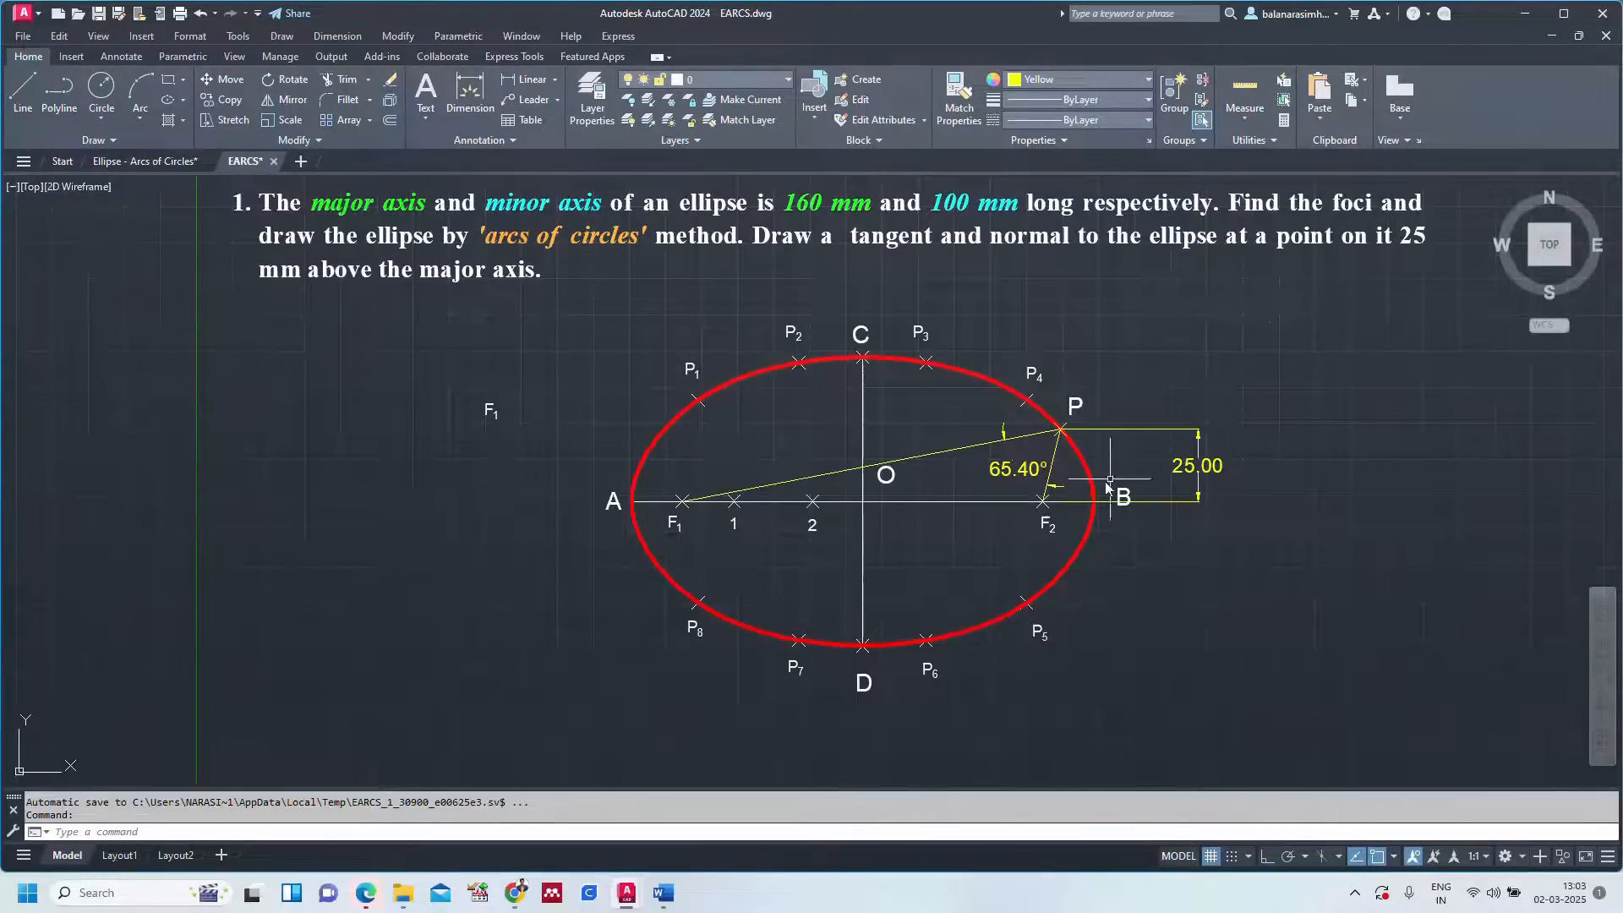
# Draw a small circle centred on P that crosses lines PF1 and PF2.
pyautogui.scroll(2, 1046, 482)
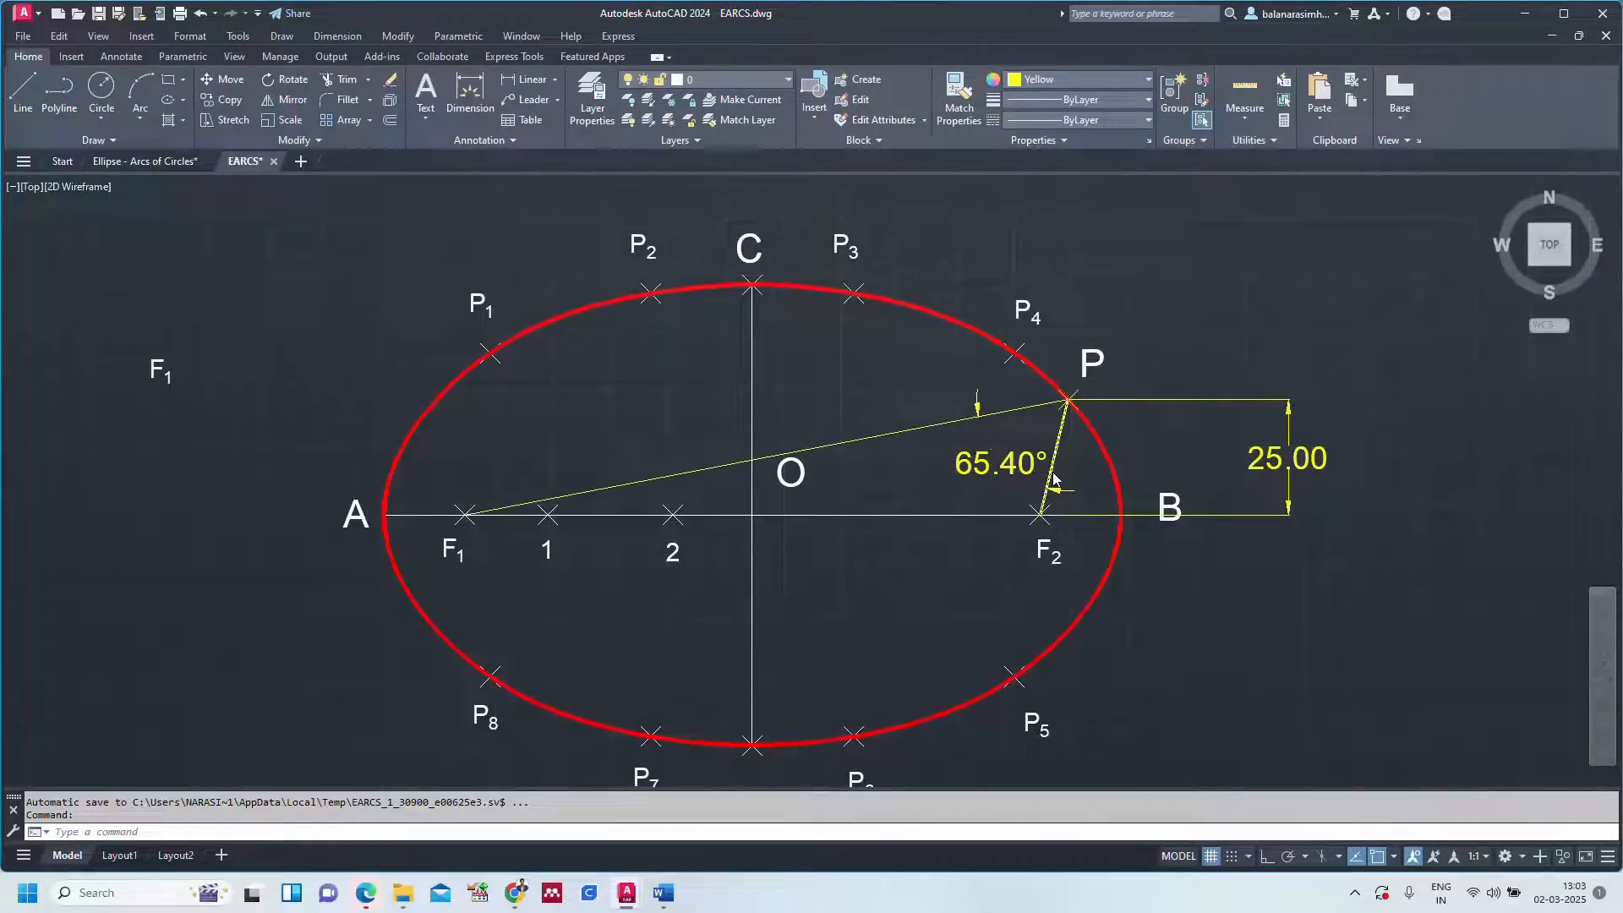
pyautogui.scroll(1, 1053, 480)
pyautogui.write('c')
pyautogui.press('Return')
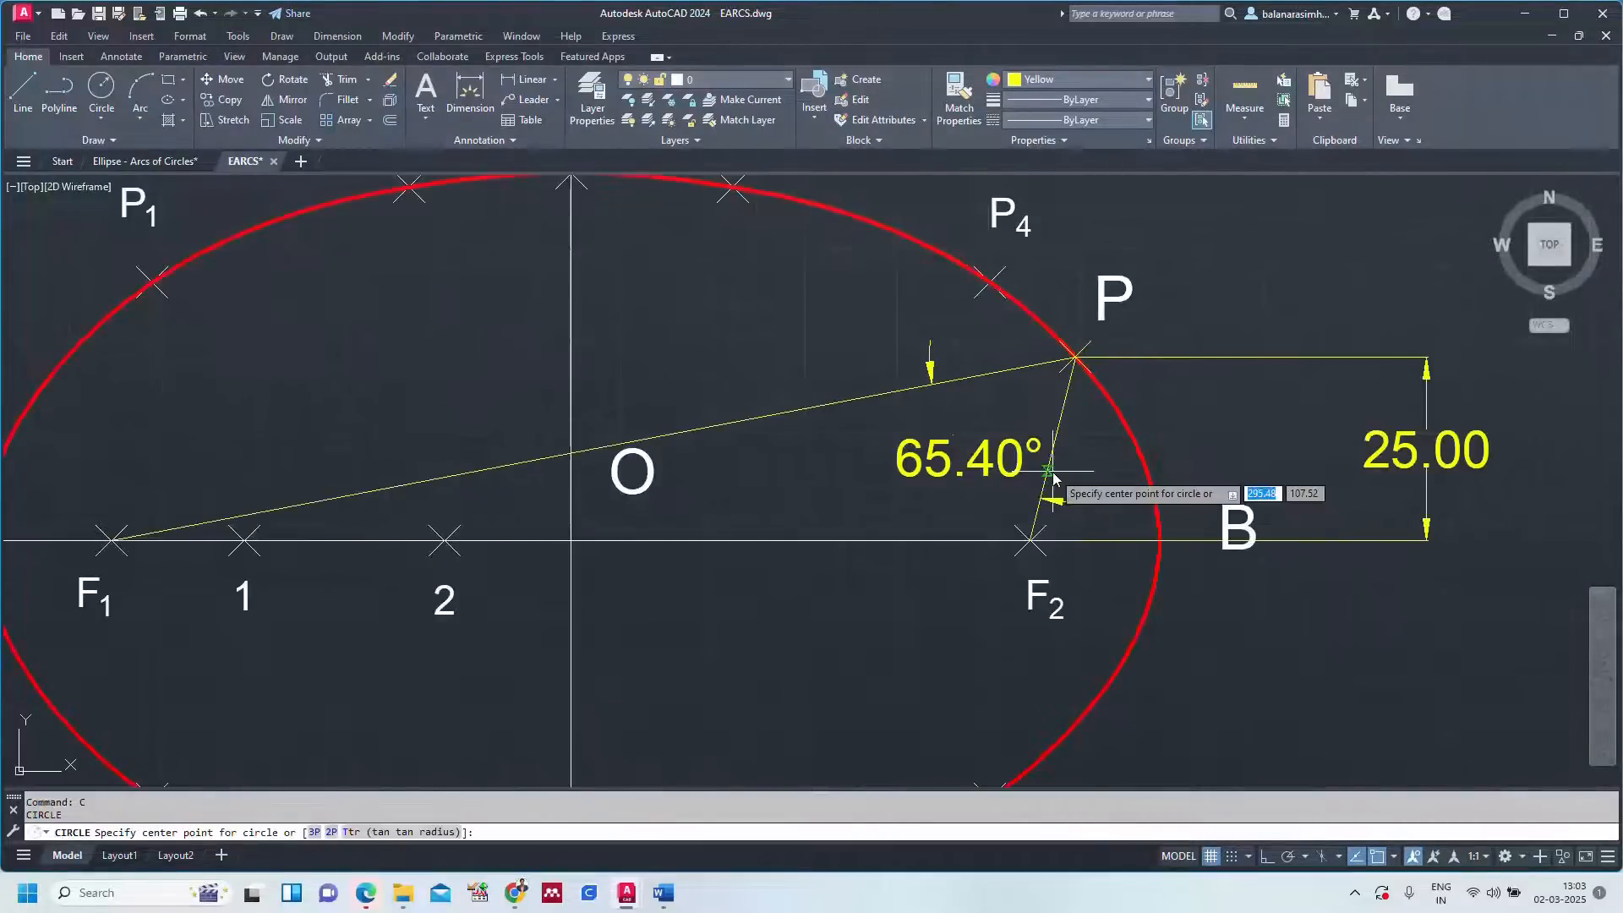
pyautogui.click(1075, 359)
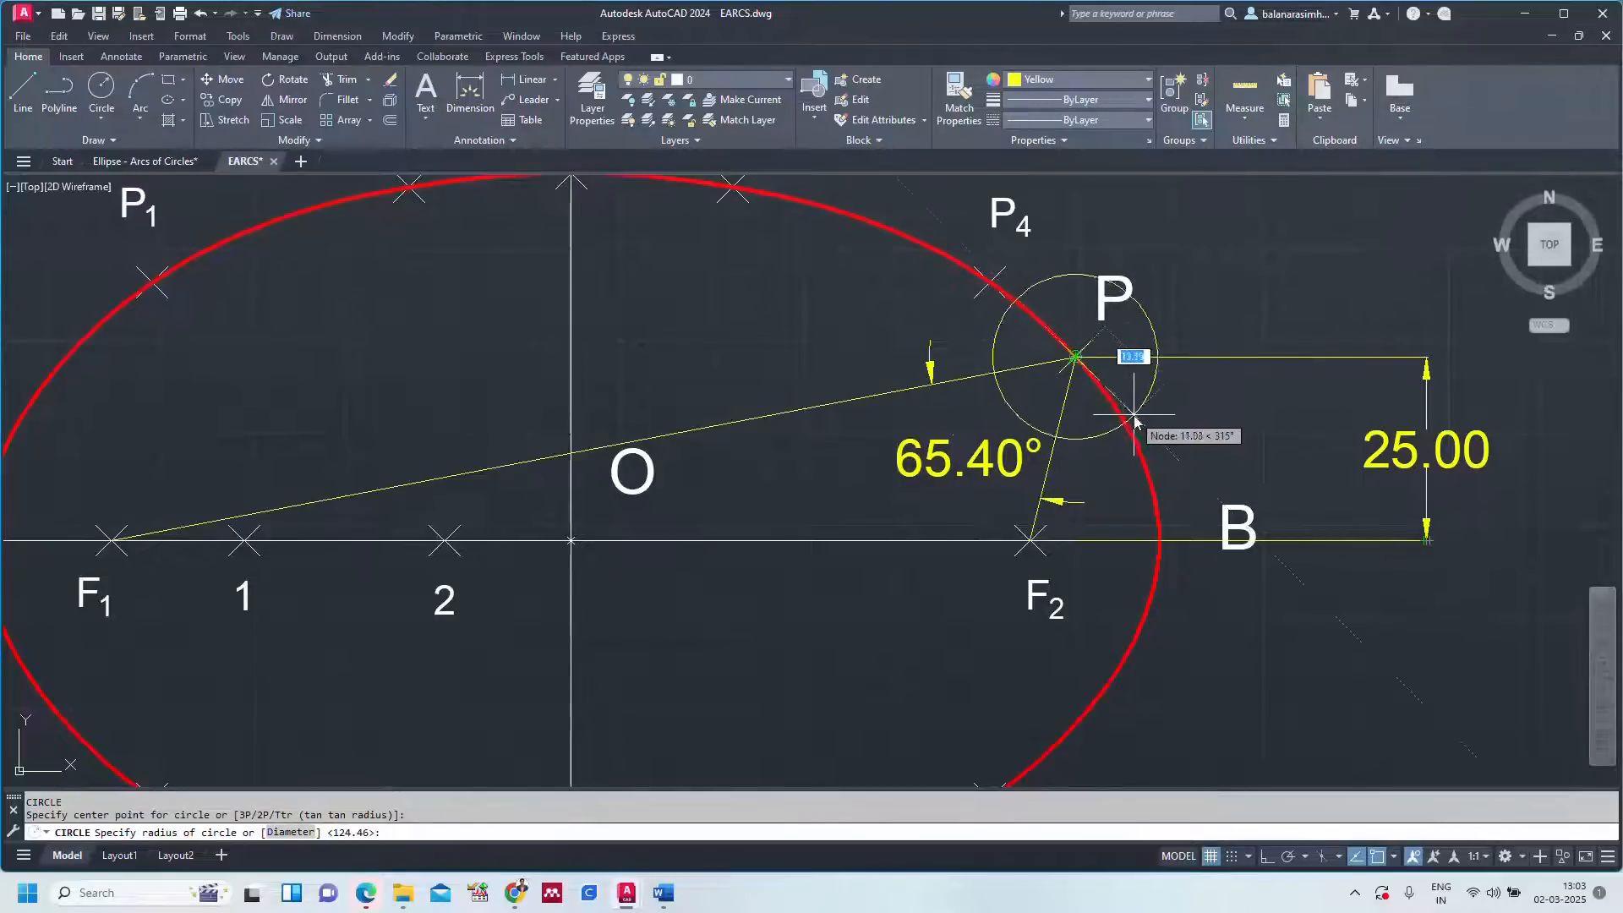
pyautogui.click(1124, 412)
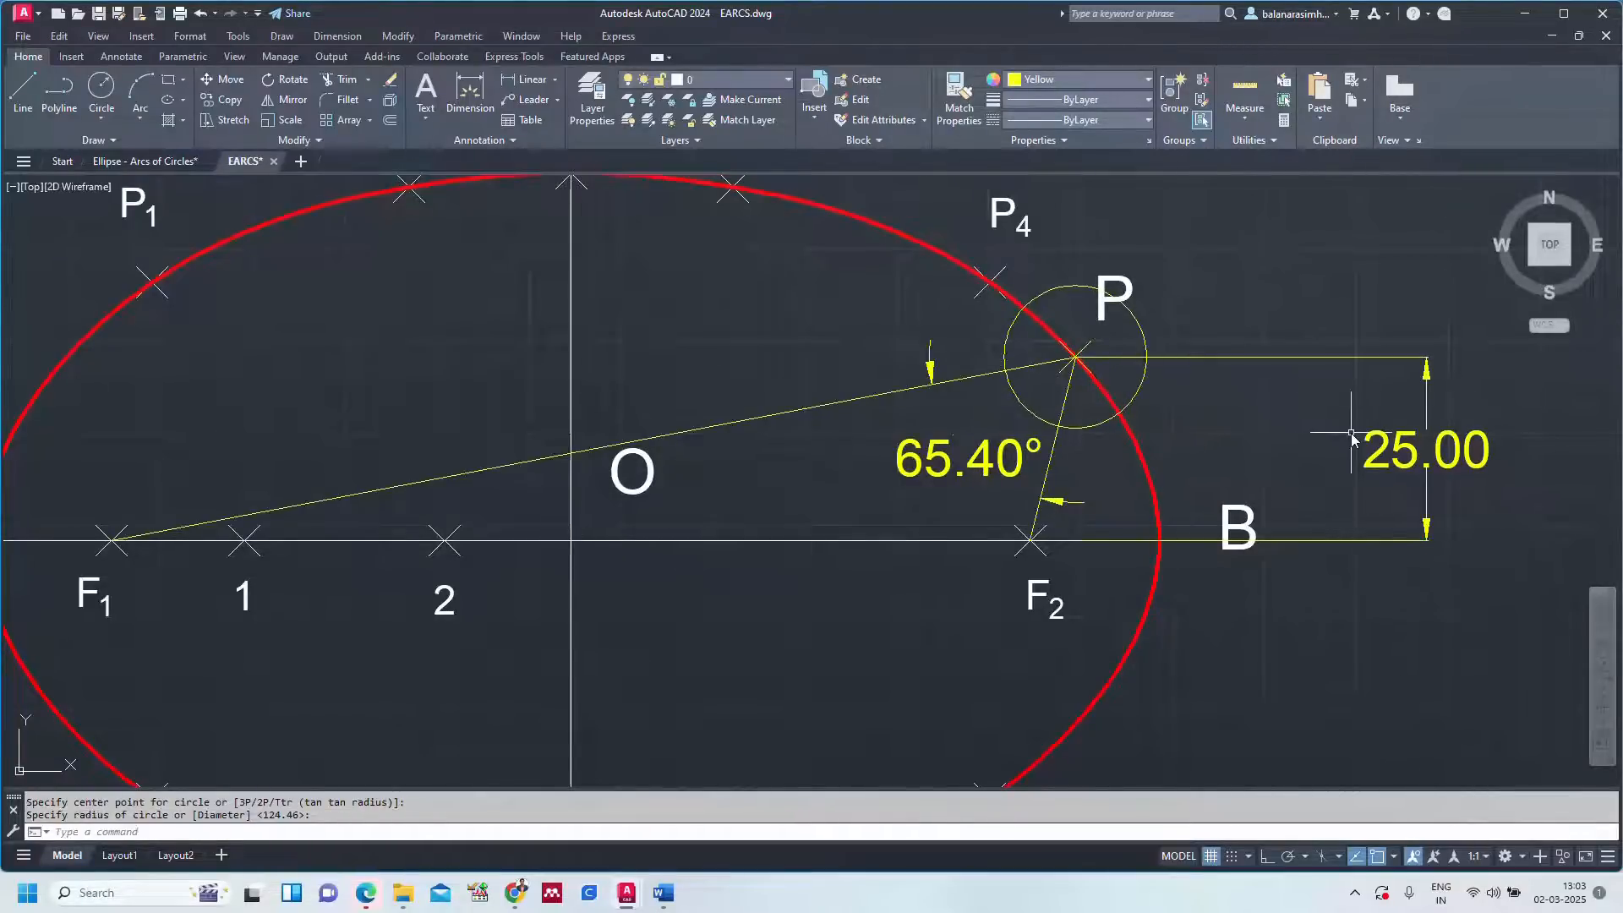
pyautogui.press('Escape')
# Trim the small circle at P to leave only the arc between lines PF1 and PF2.
pyautogui.write('TR')
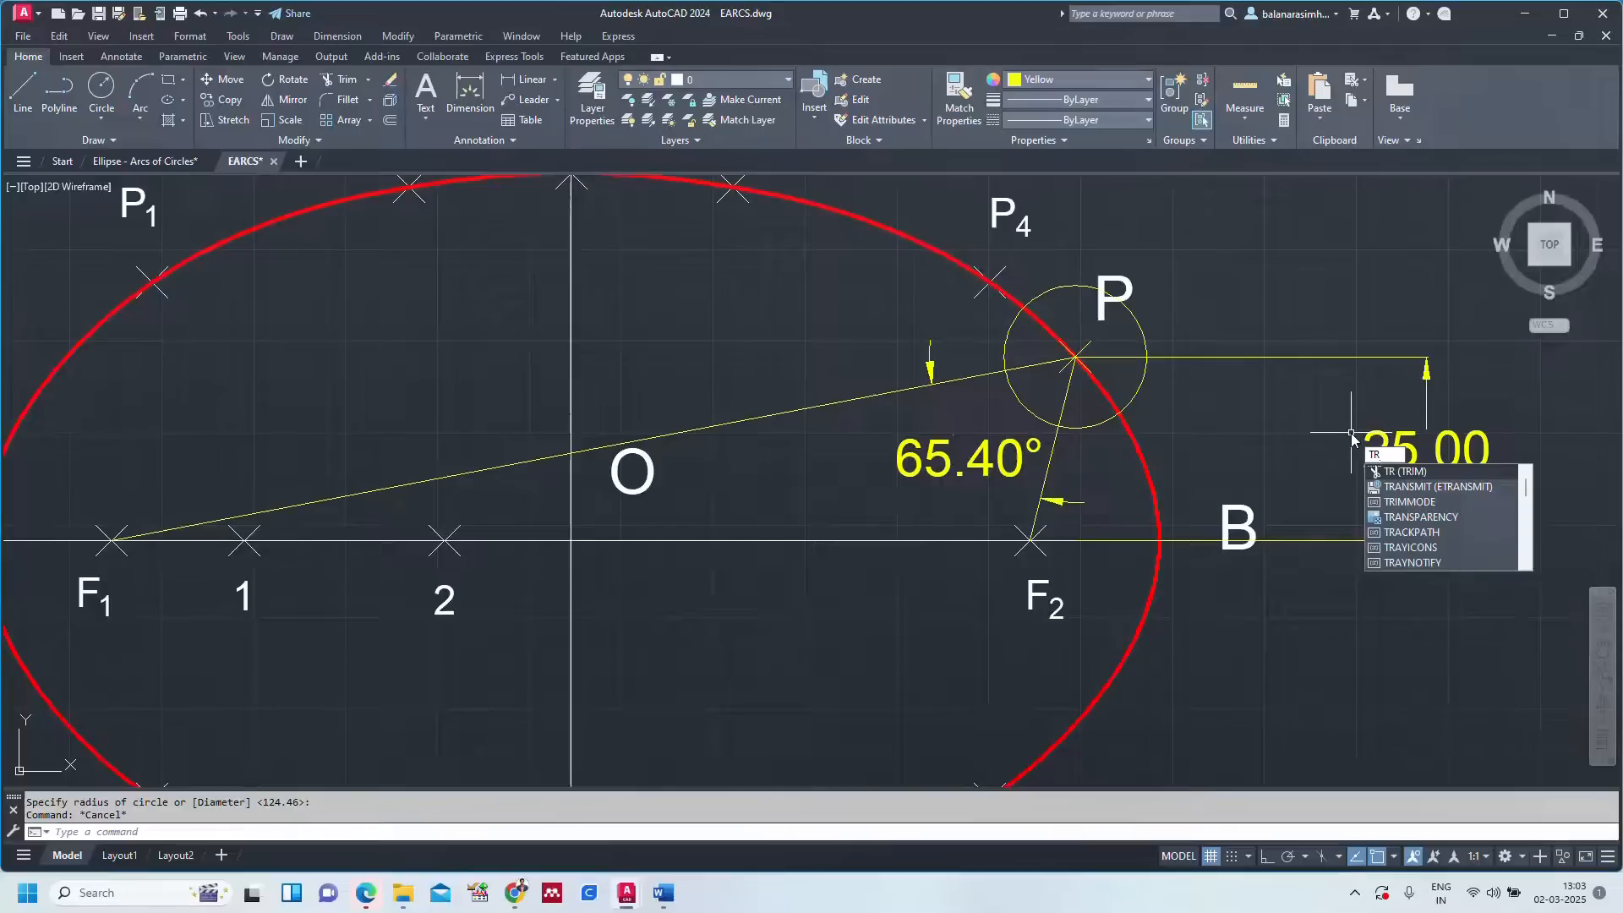
pyautogui.press('Return')
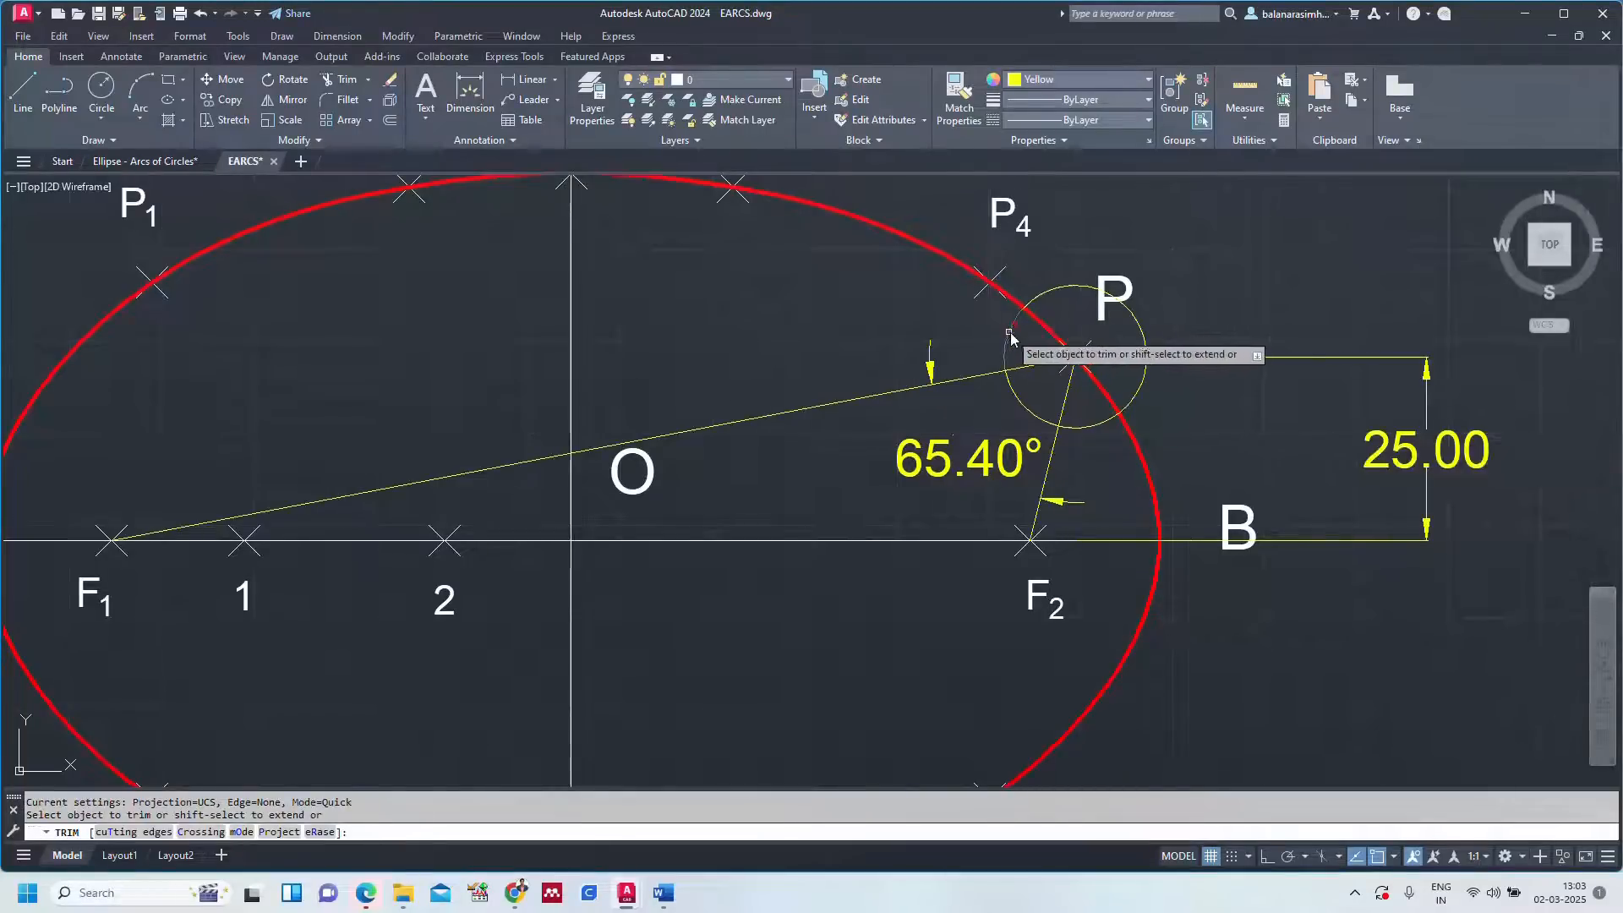
pyautogui.click(1011, 336)
pyautogui.click(1039, 300)
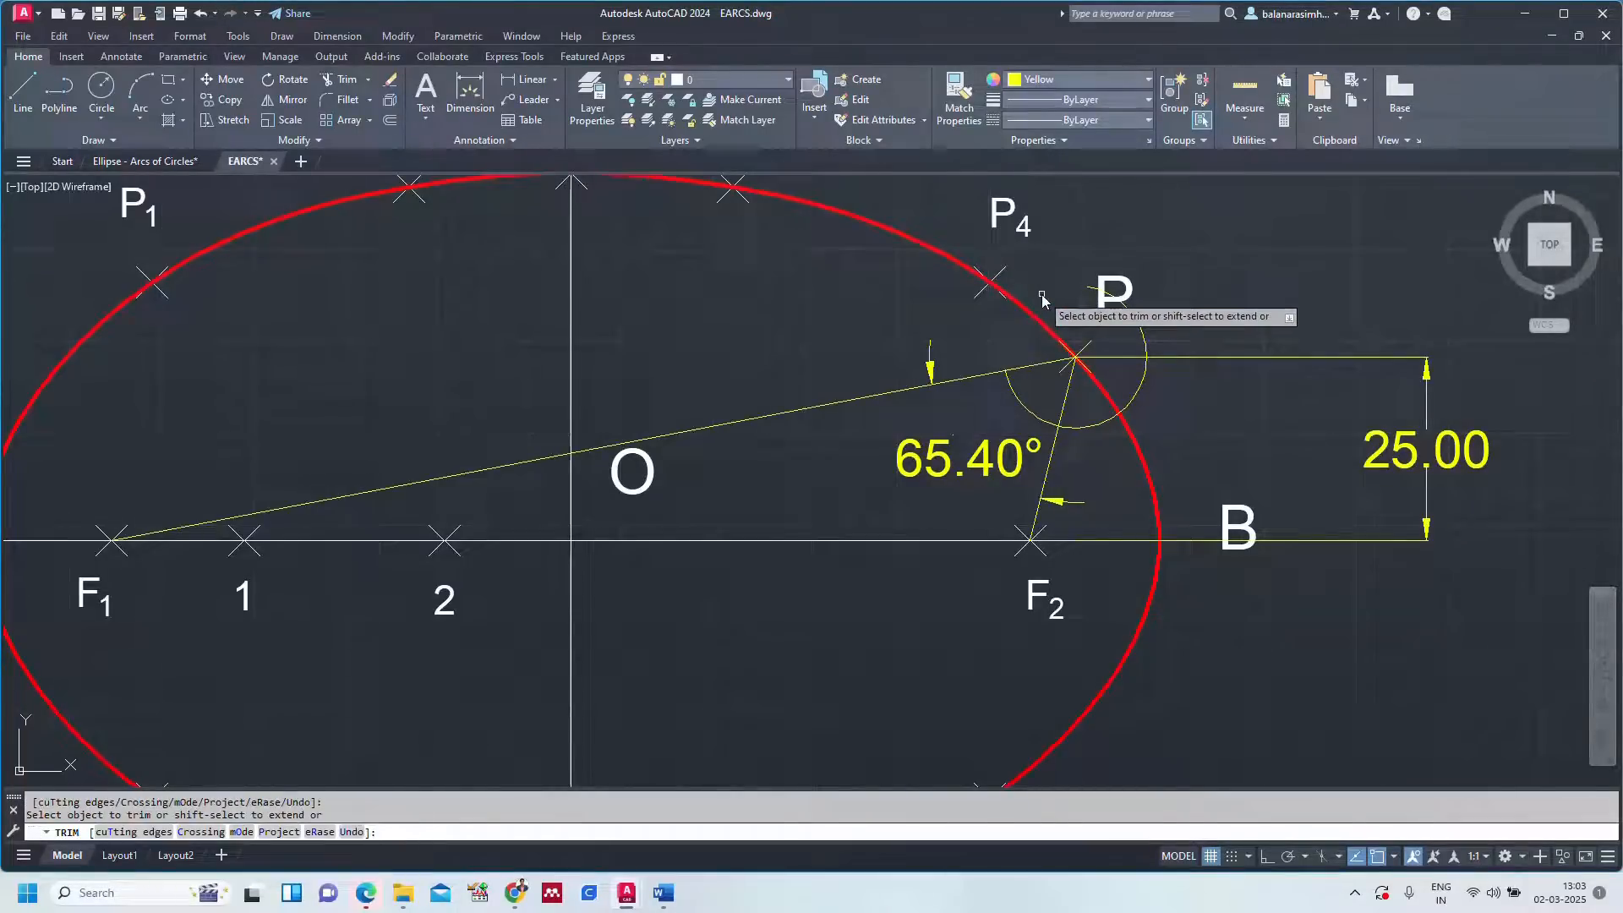
pyautogui.click(1146, 345)
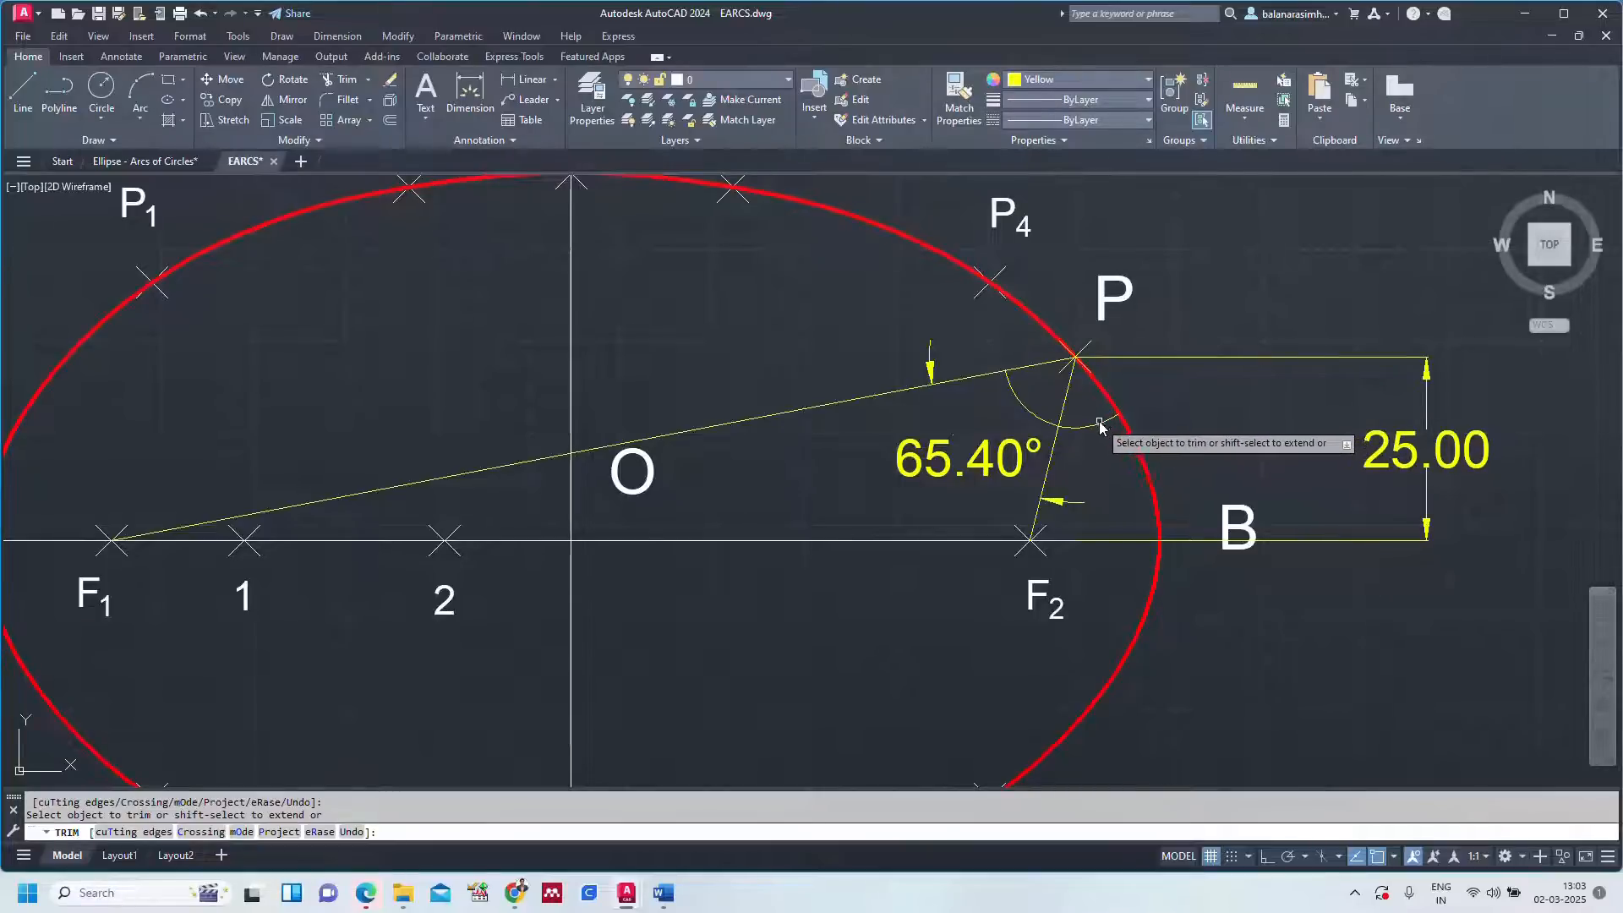
pyautogui.press('Escape')
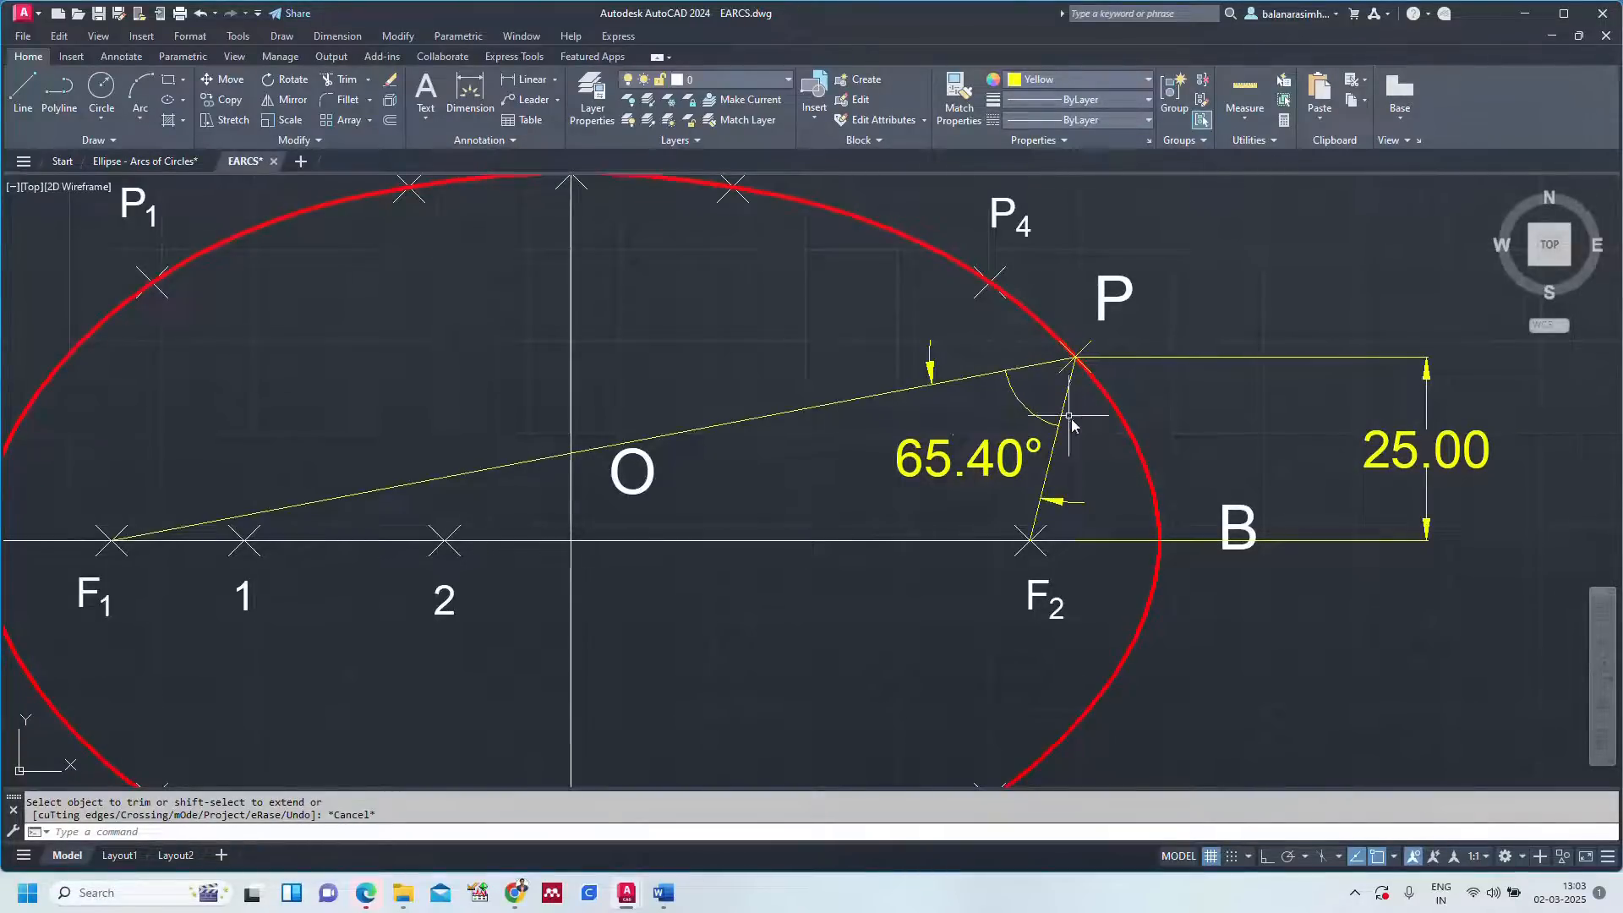
# Draw the normal as two line segments from the small arc's midpoint to P and onward outside the ellipse.
pyautogui.write('L')
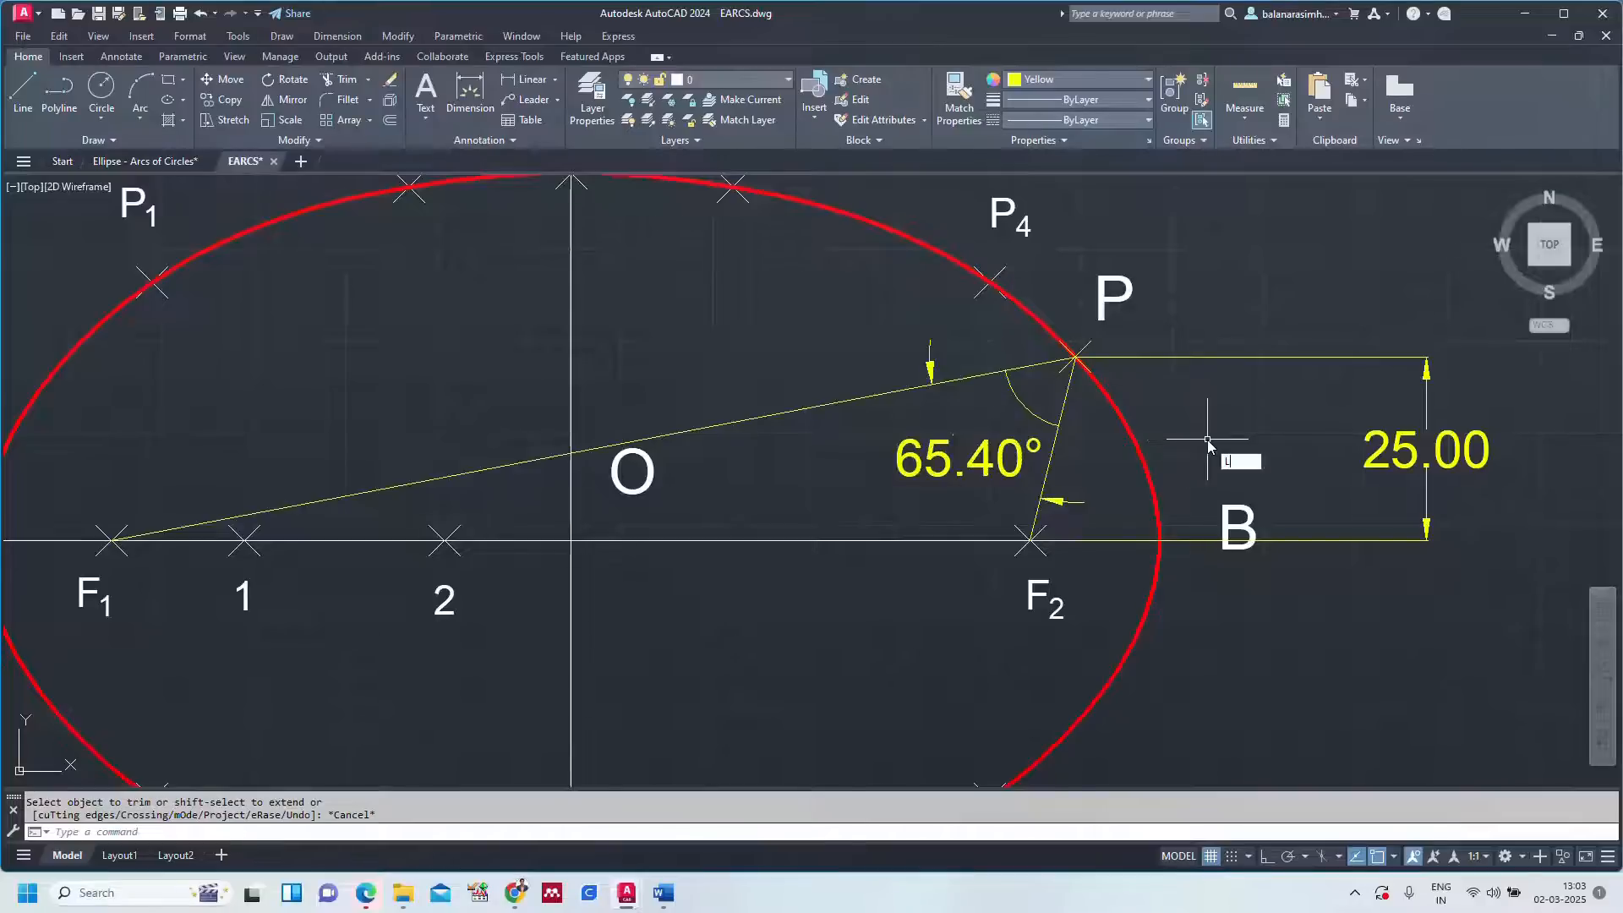
pyautogui.press('Return')
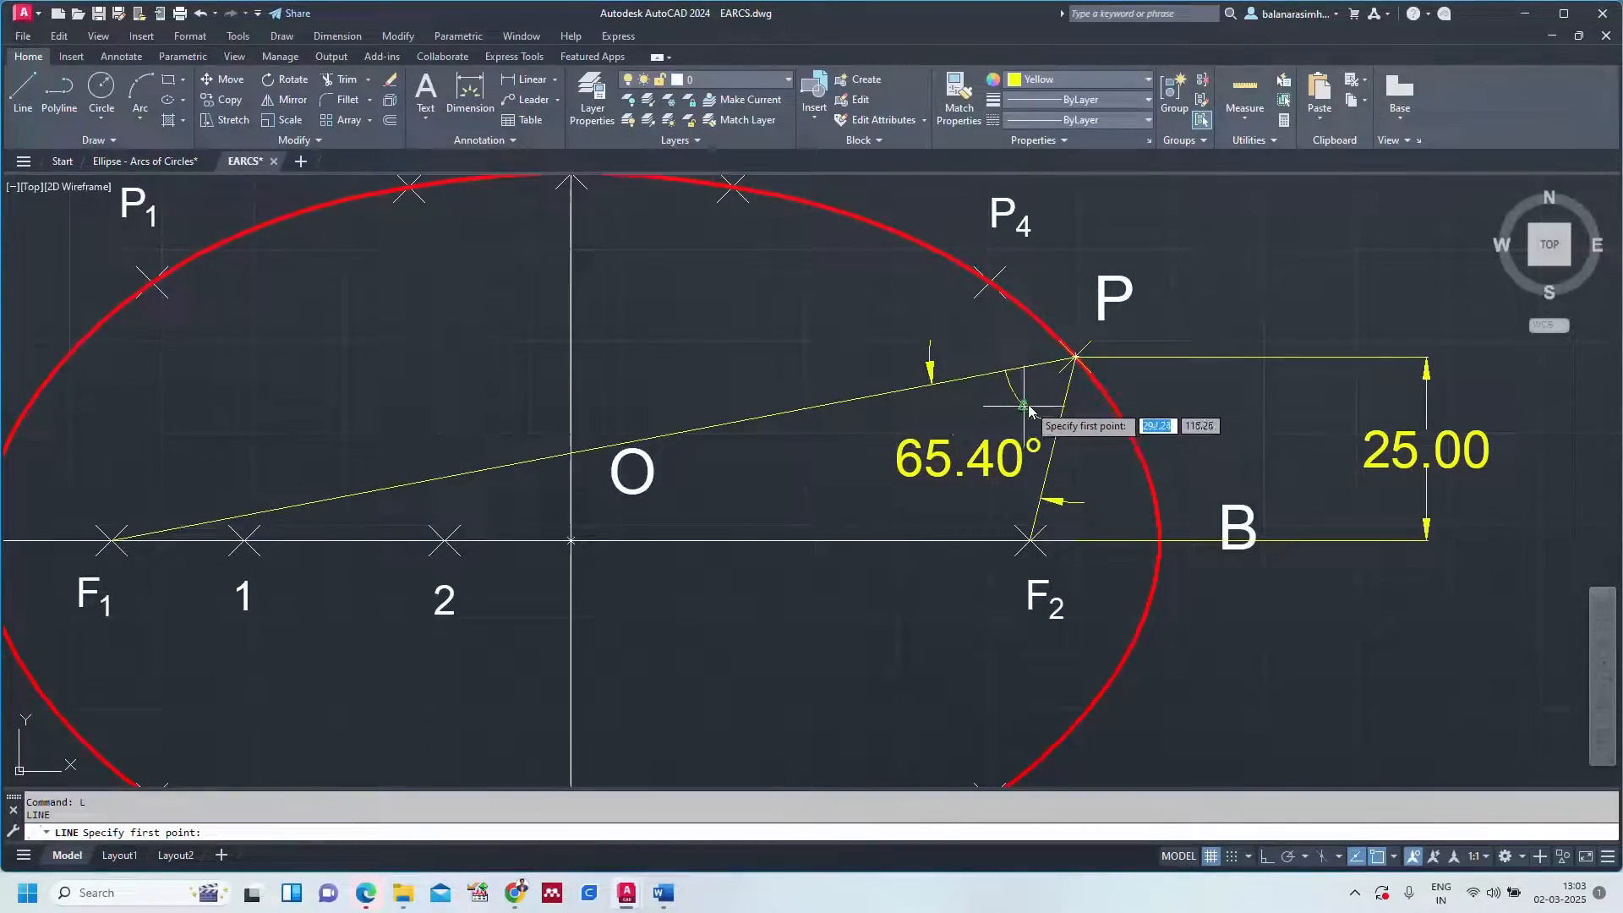
pyautogui.click(1070, 371)
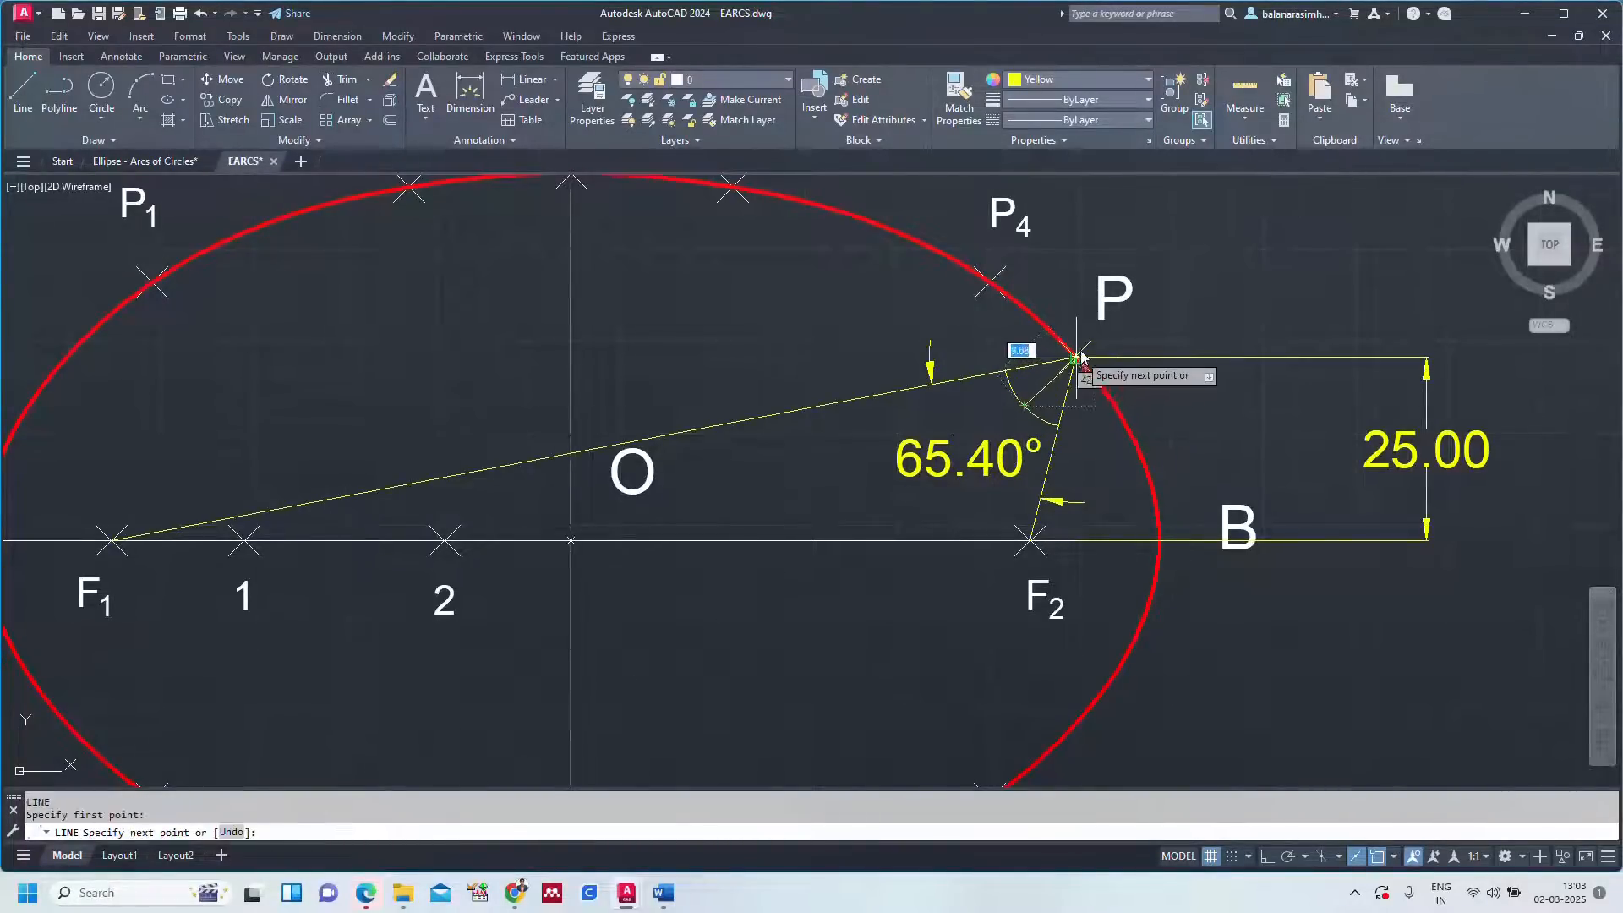
pyautogui.click(1074, 359)
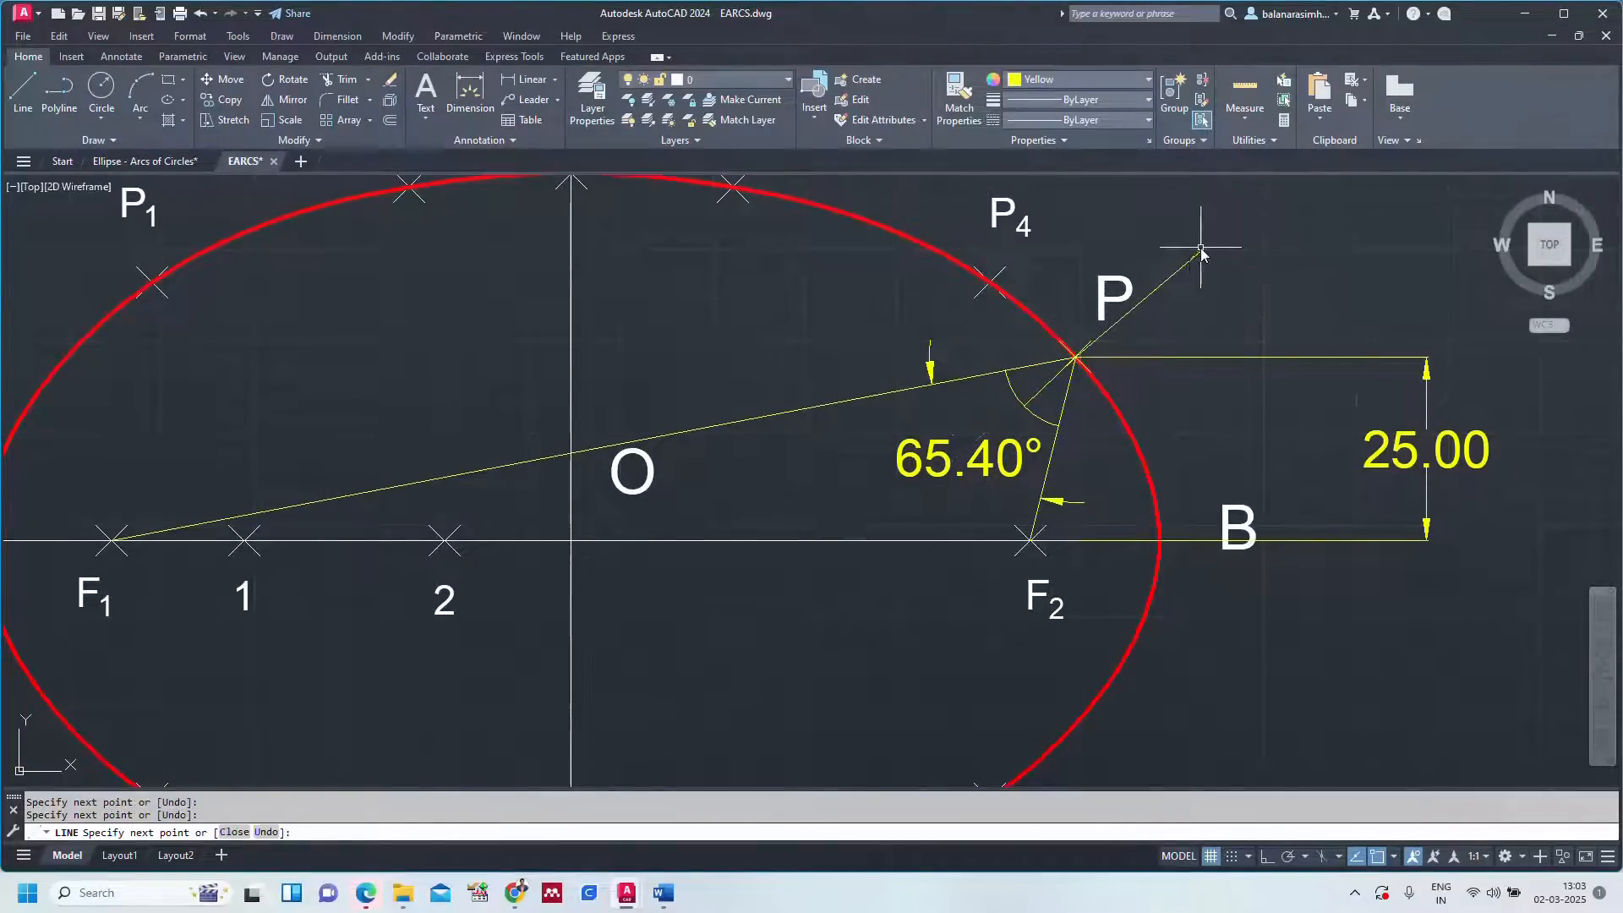
pyautogui.click(1202, 250)
pyautogui.press('Escape')
# Set the lineweight of both normal line segments through P to 0.35 mm.
pyautogui.click(1187, 265)
pyautogui.click(1051, 381)
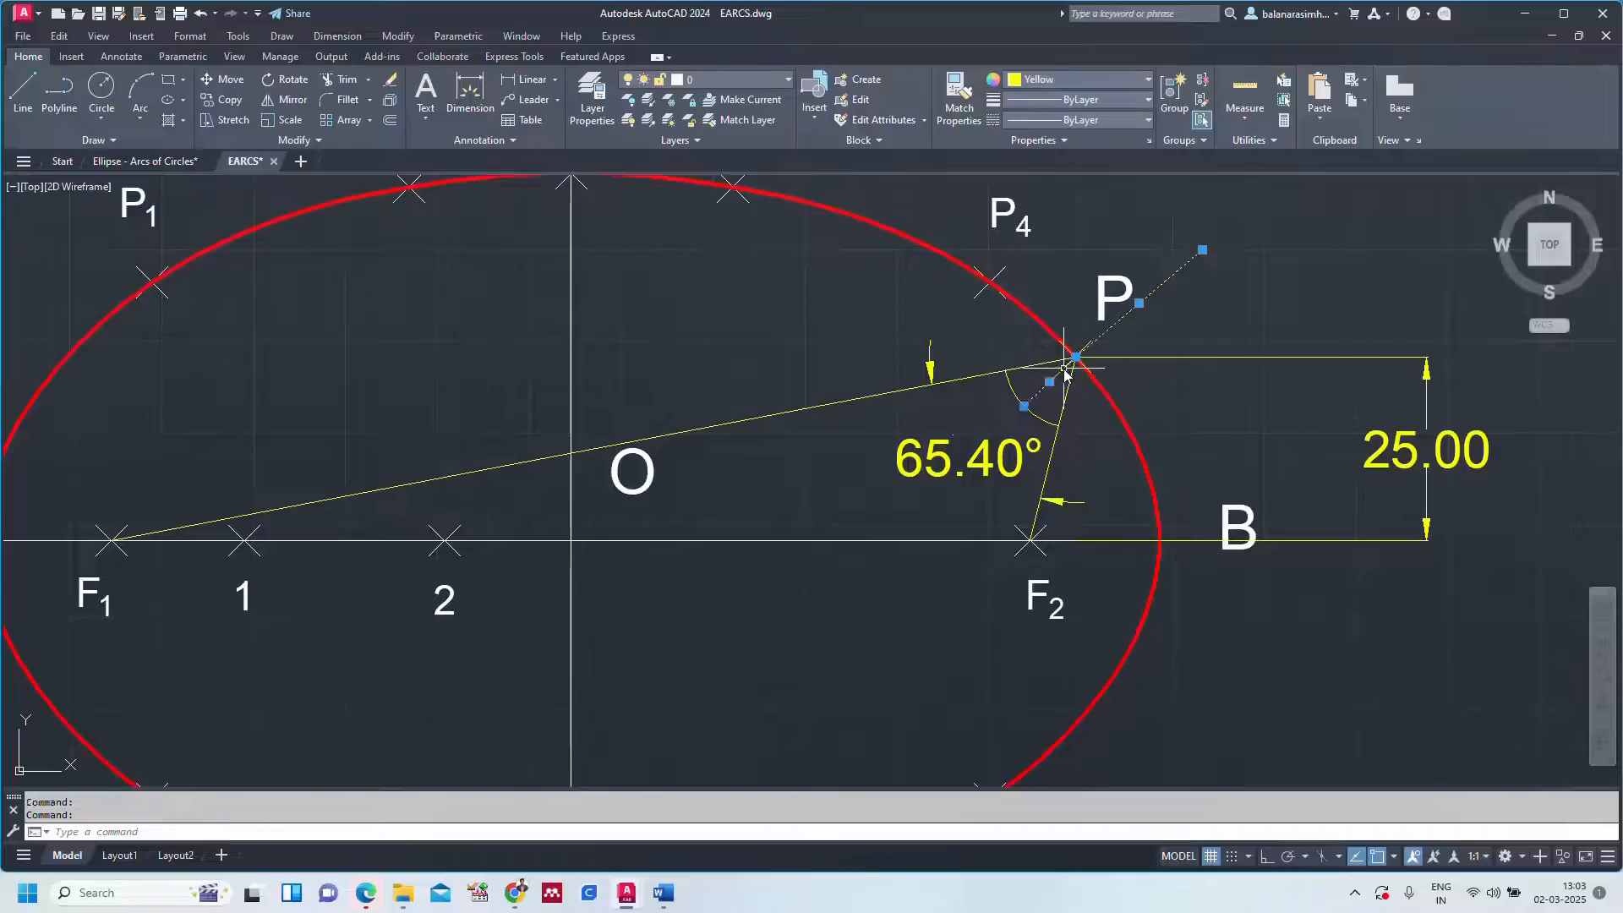
pyautogui.click(1081, 101)
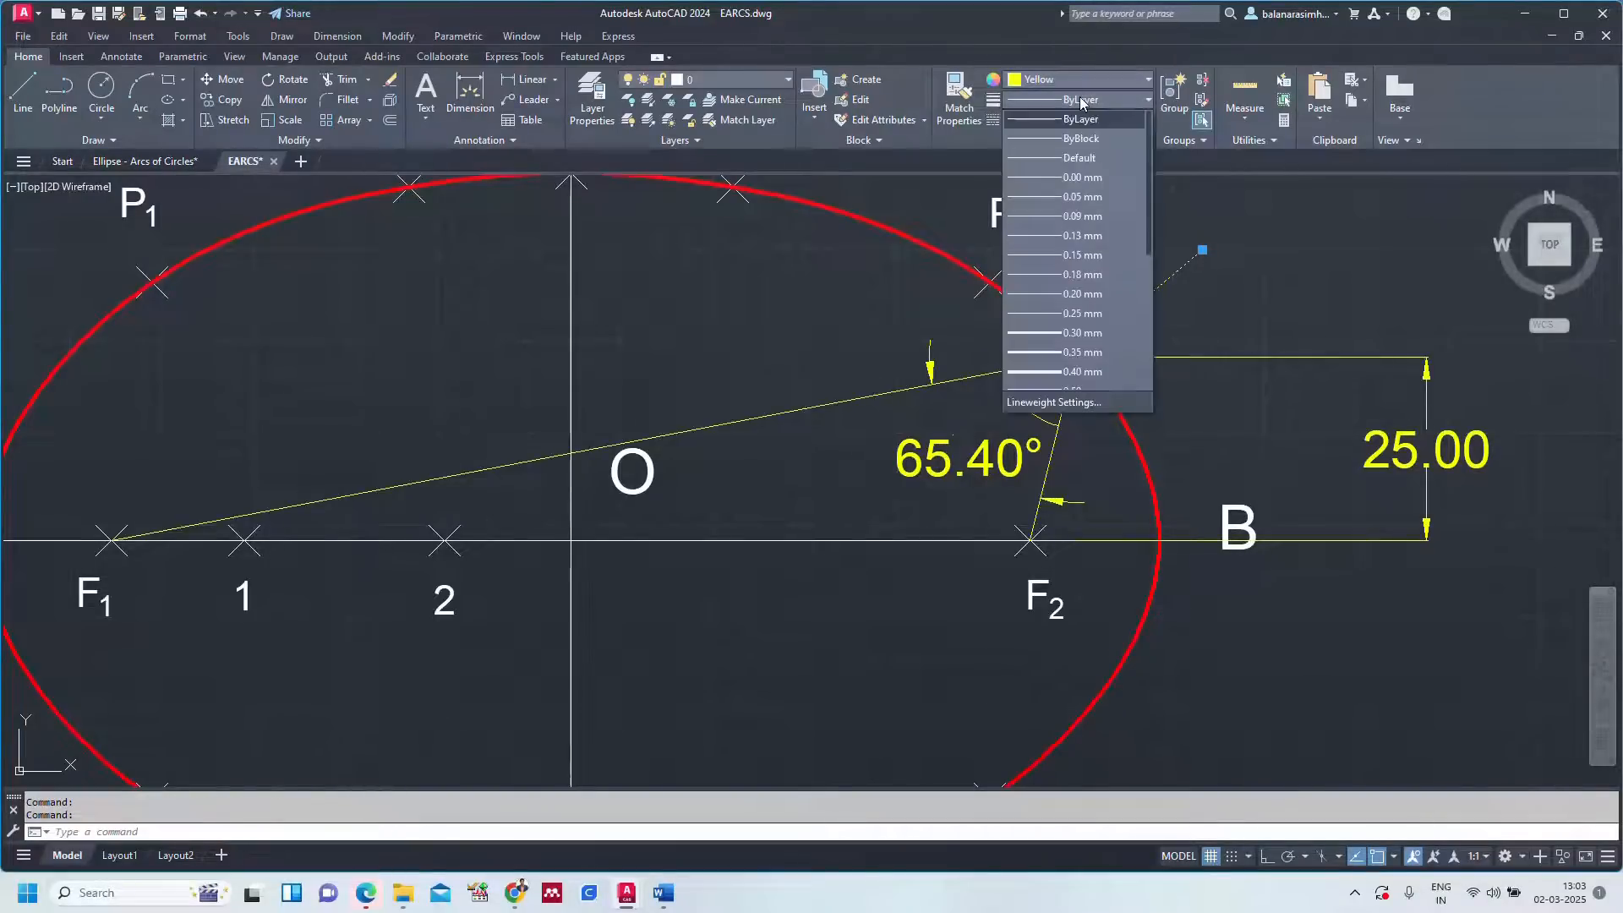
pyautogui.click(1085, 352)
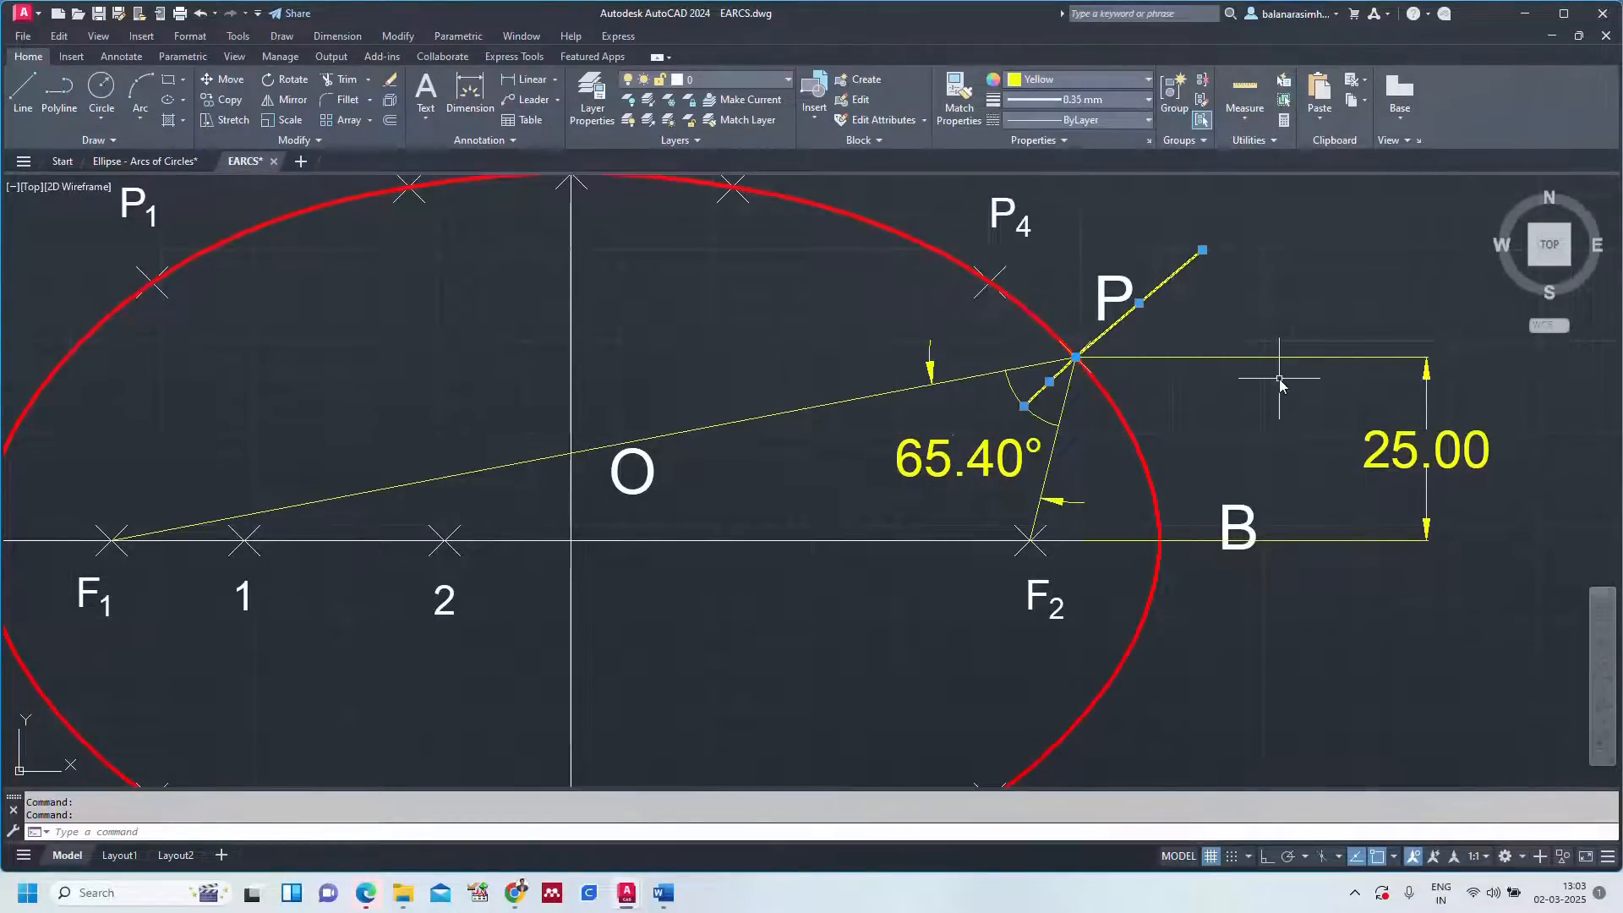
pyautogui.press('Escape')
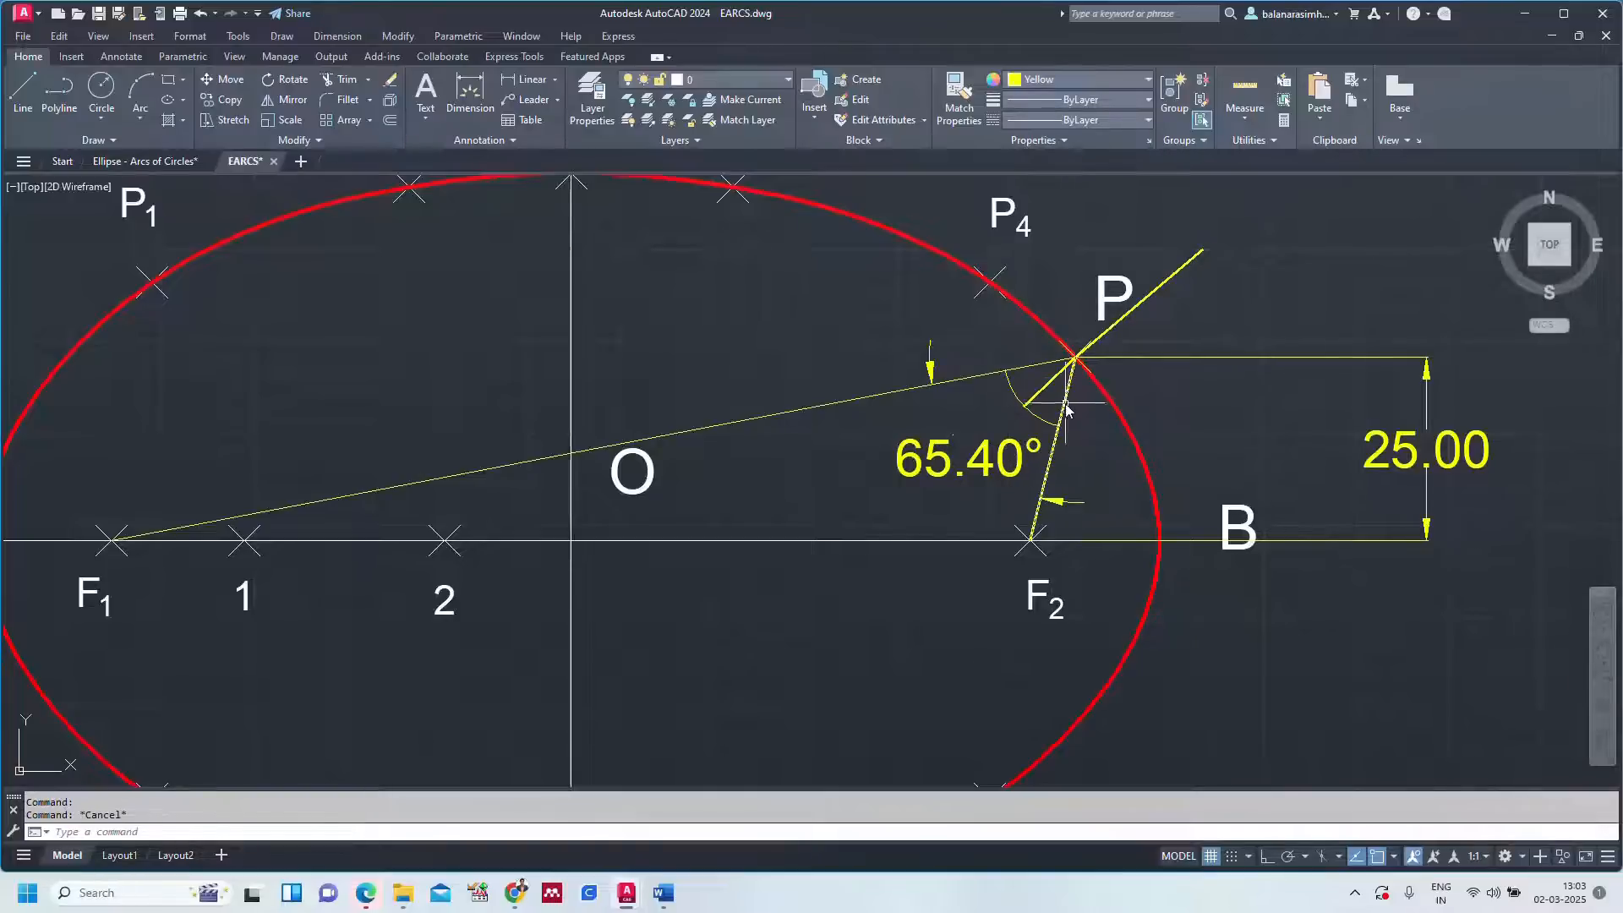
# Dimension the angle between the normal's inner segment and line PF1, and undo that dimension.
pyautogui.scroll(2, 1064, 409)
pyautogui.write('DAN')
pyautogui.press('Return')
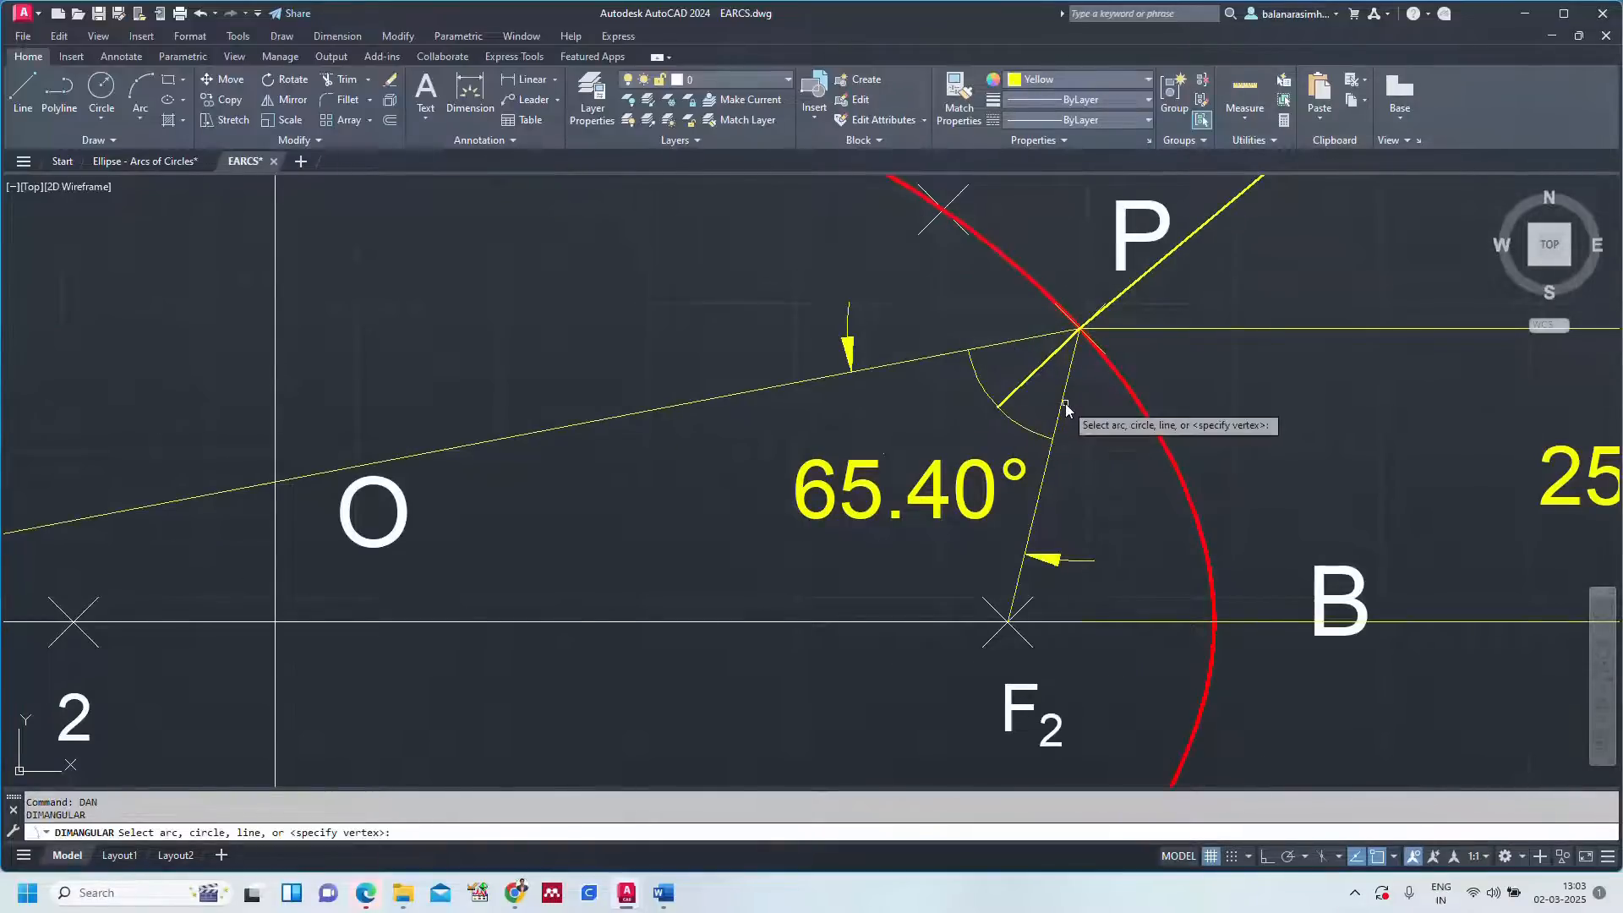
pyautogui.click(1044, 362)
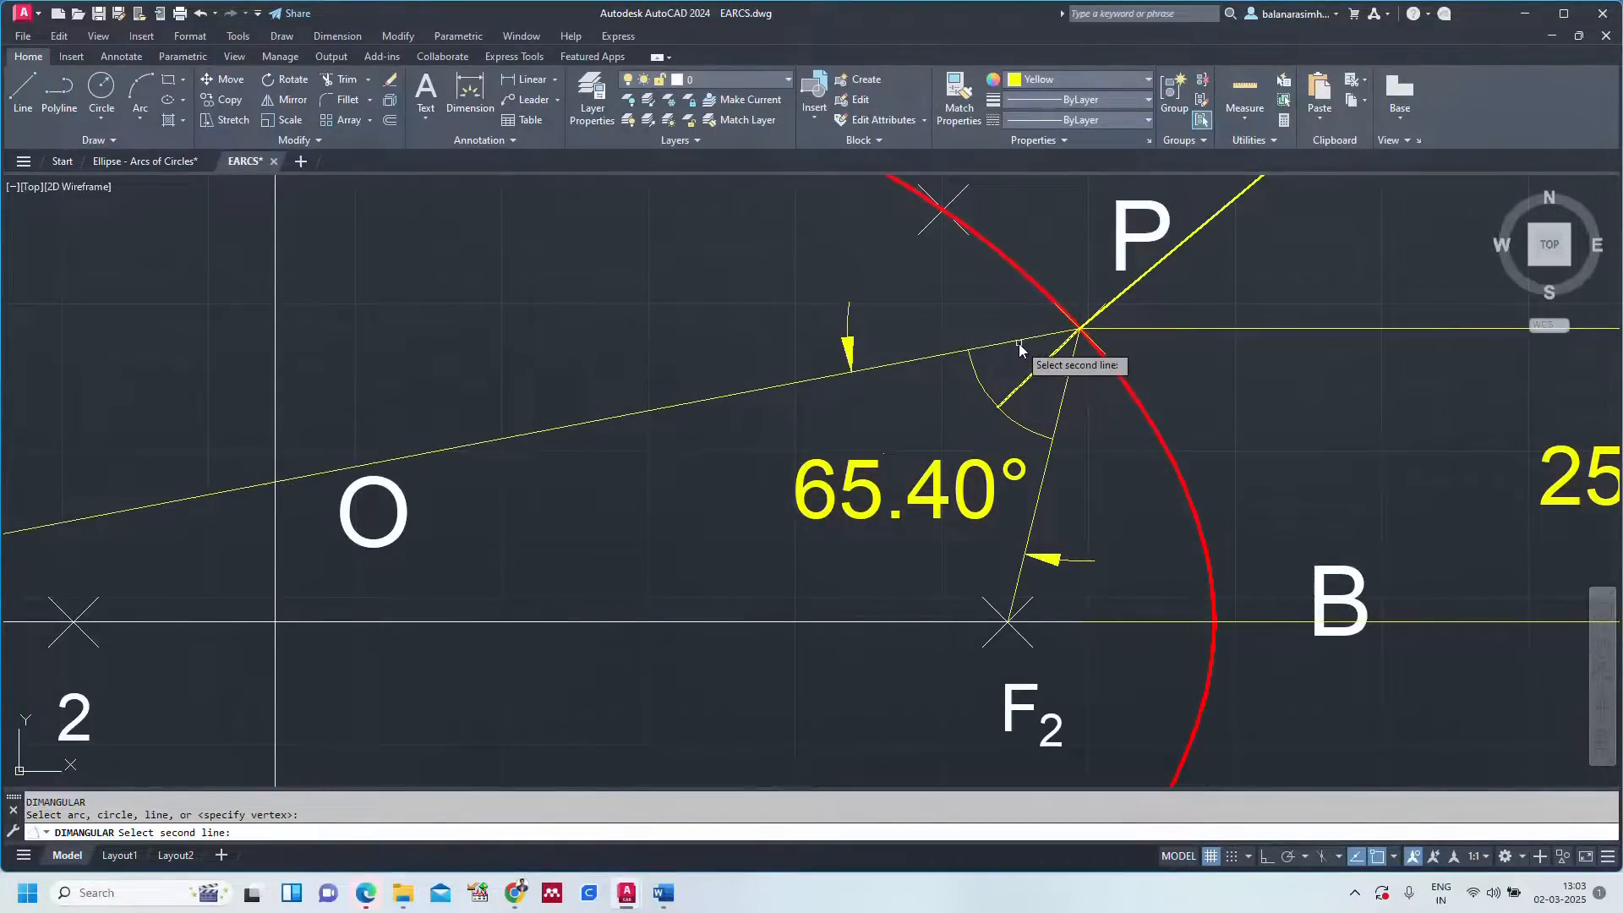
pyautogui.click(1022, 342)
pyautogui.click(947, 393)
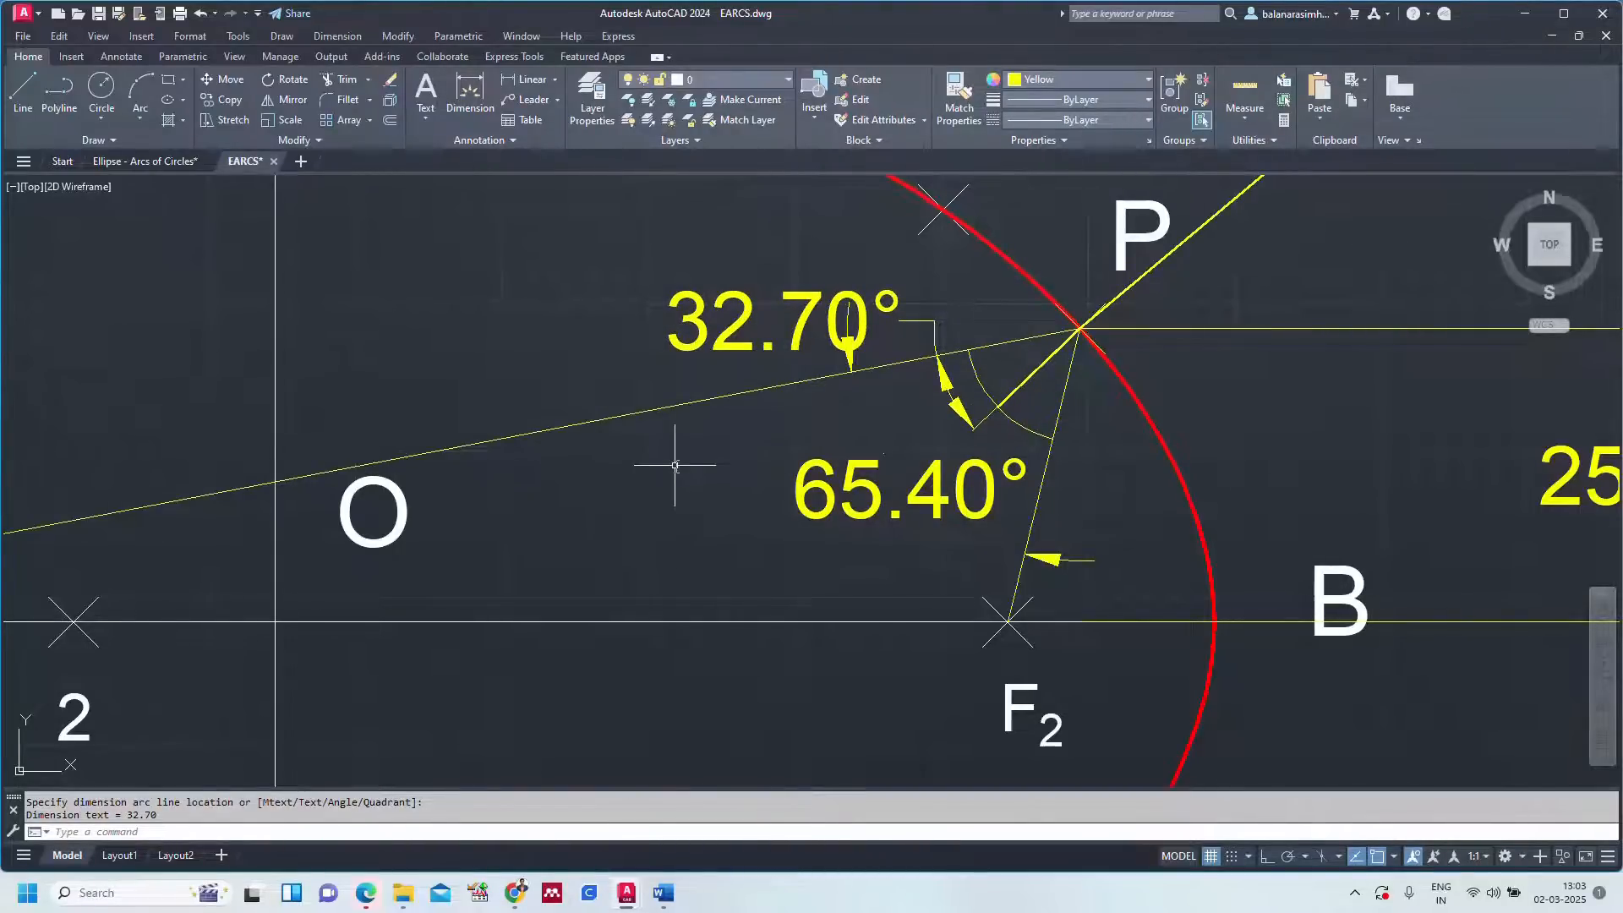
pyautogui.hotkey('ctrl', 'z')
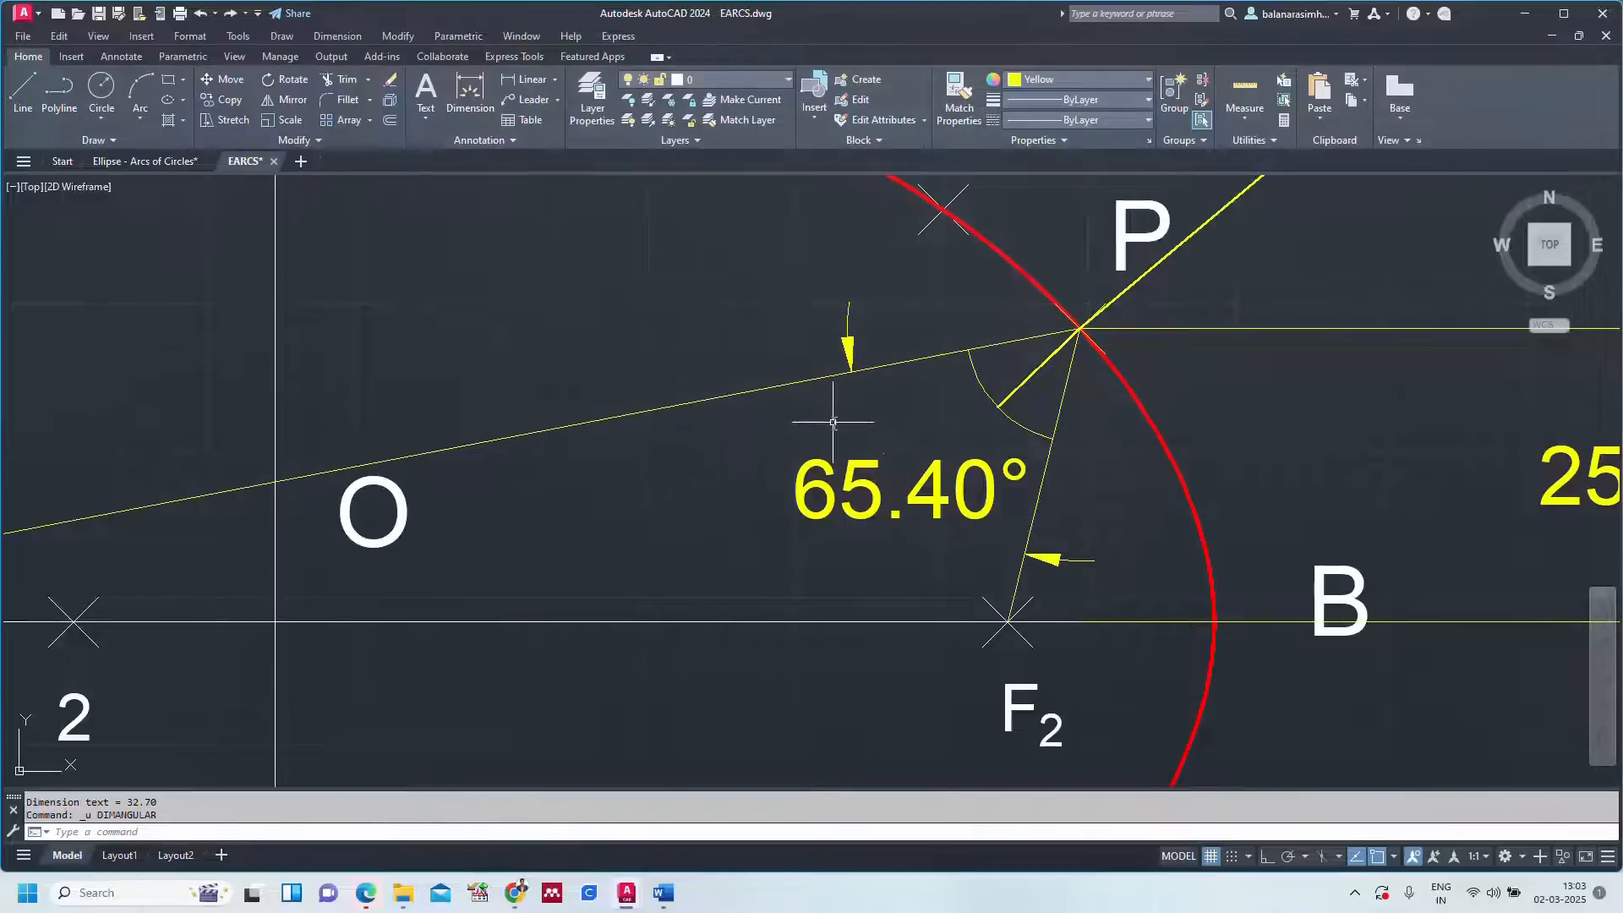
# Erase the small arc near P and both segments of the normal.
pyautogui.write('z')
pyautogui.press('Return')
pyautogui.write('a')
pyautogui.press('Return')
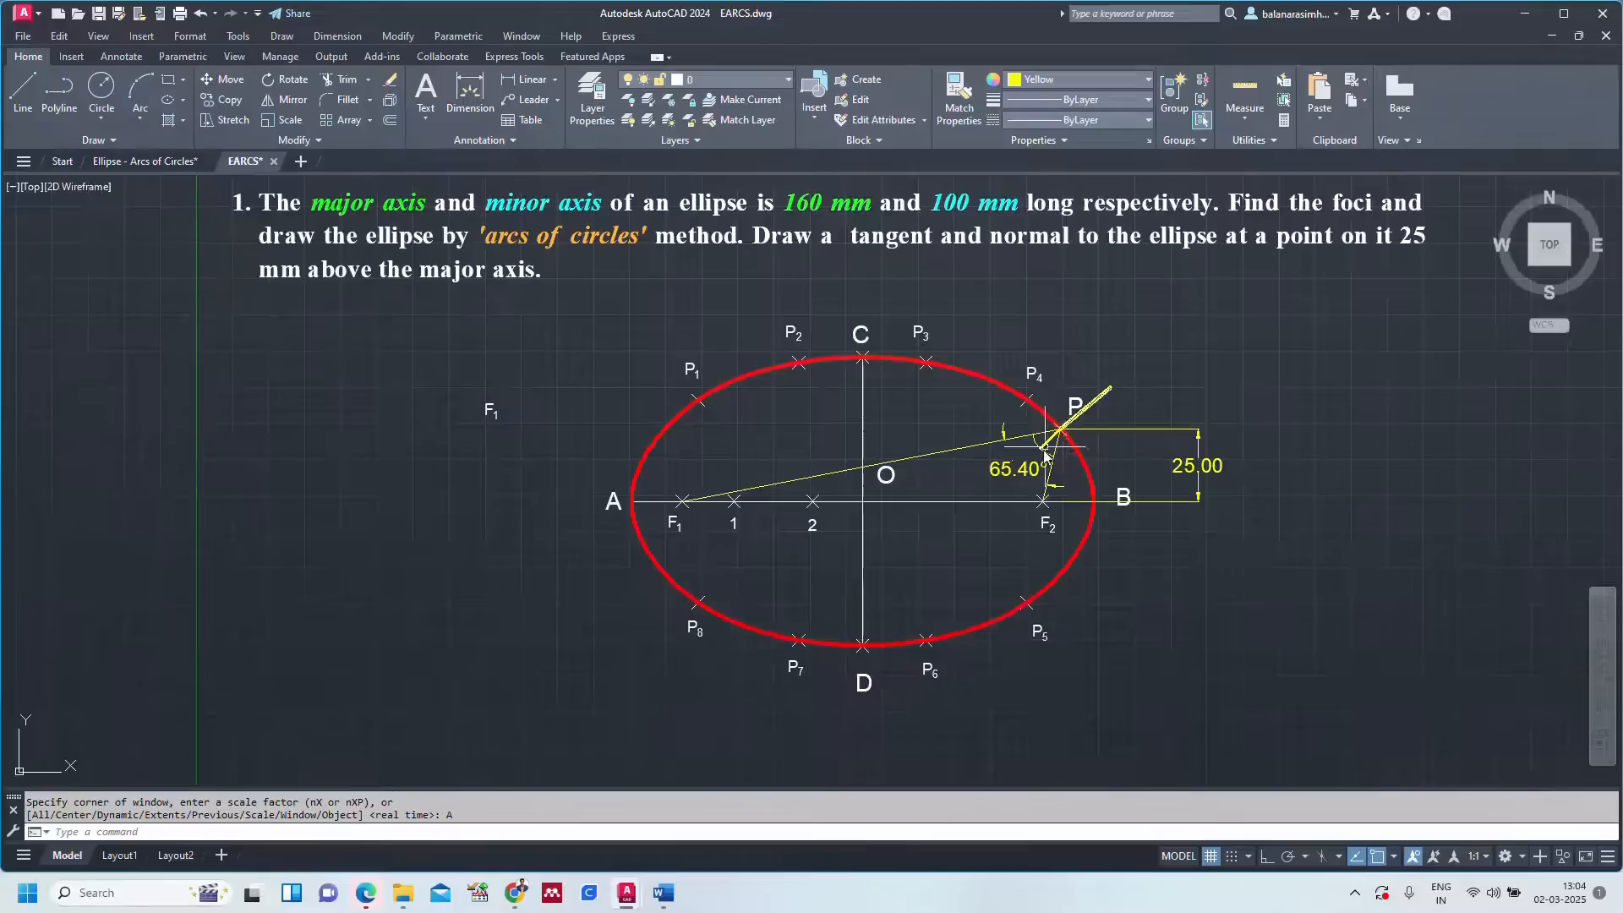
pyautogui.scroll(4, 1043, 448)
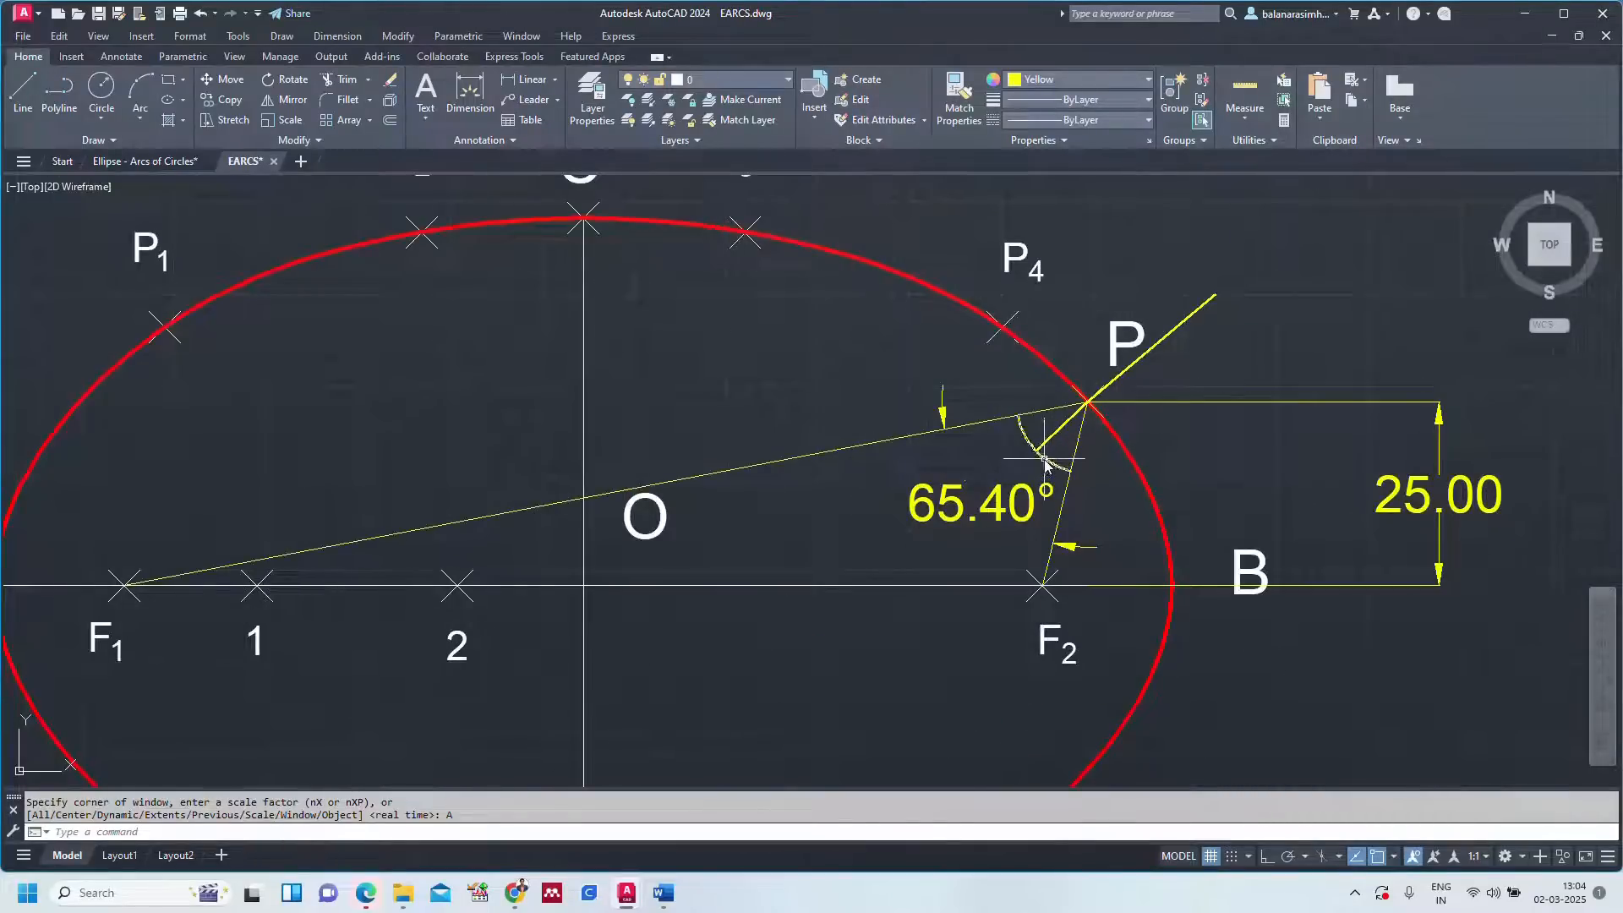
pyautogui.click(1044, 462)
pyautogui.press('Delete')
pyautogui.click(1114, 380)
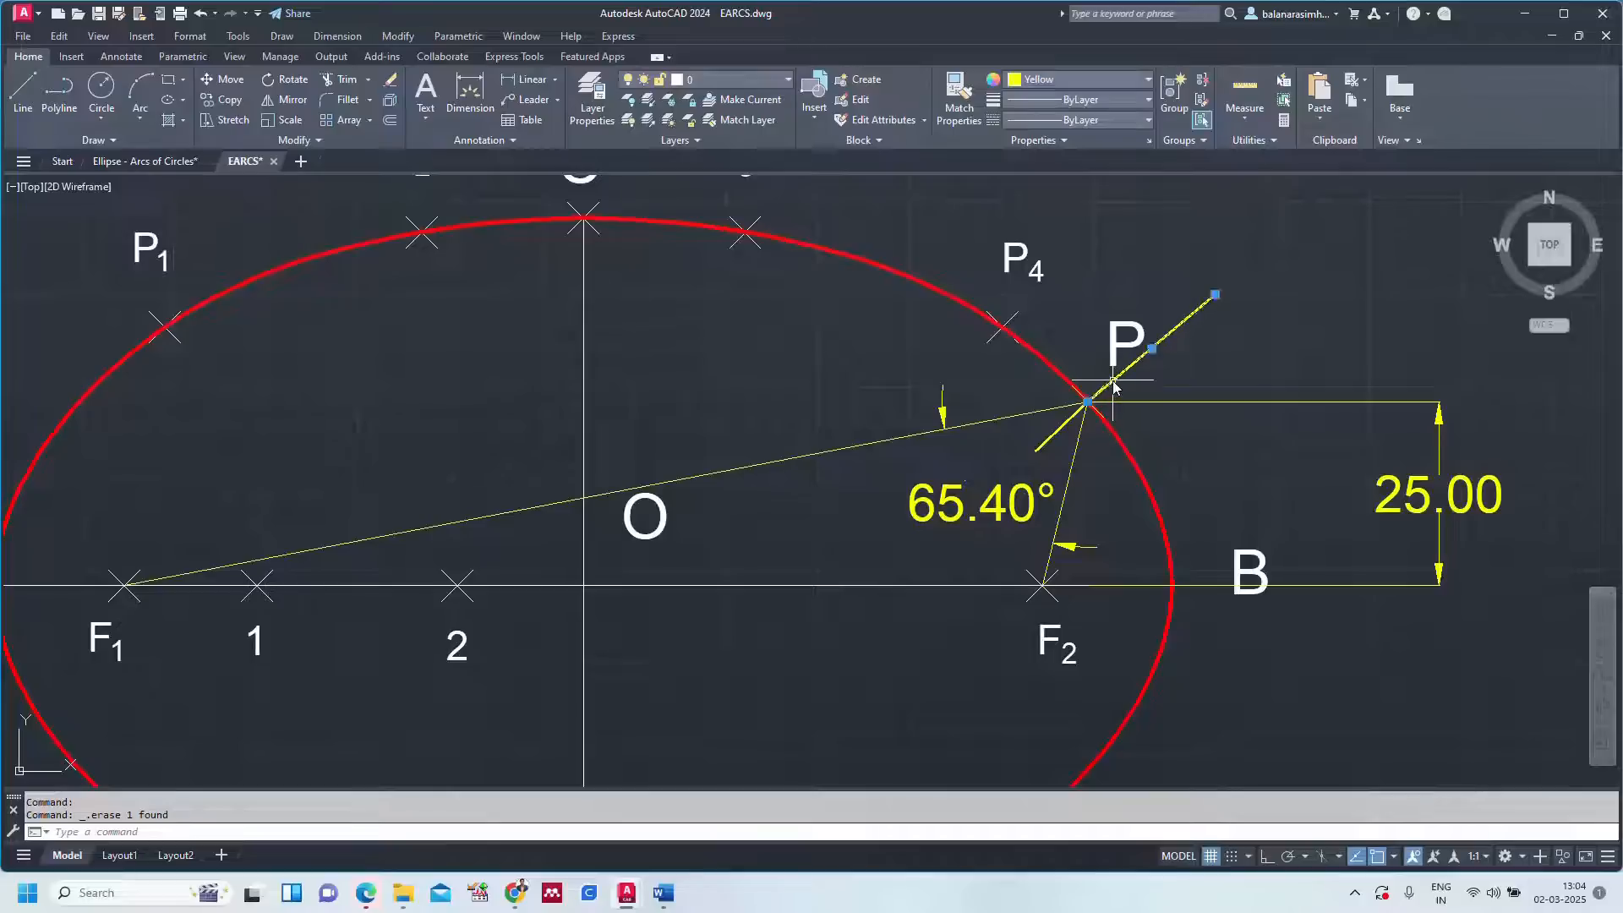
pyautogui.press('Delete')
pyautogui.click(1063, 428)
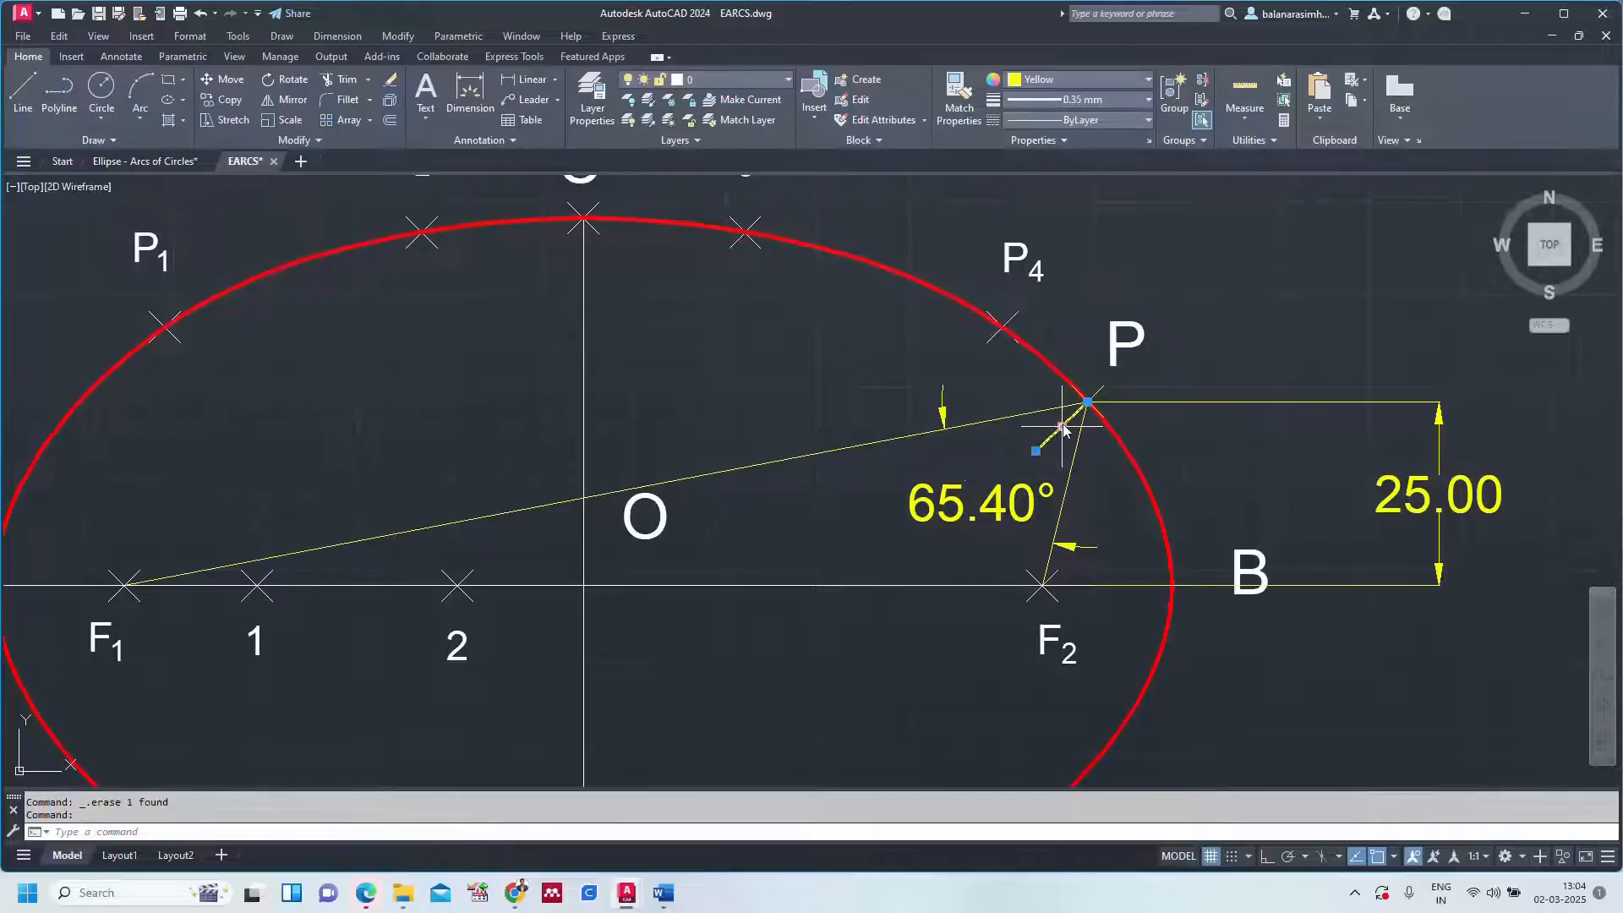
pyautogui.press('Delete')
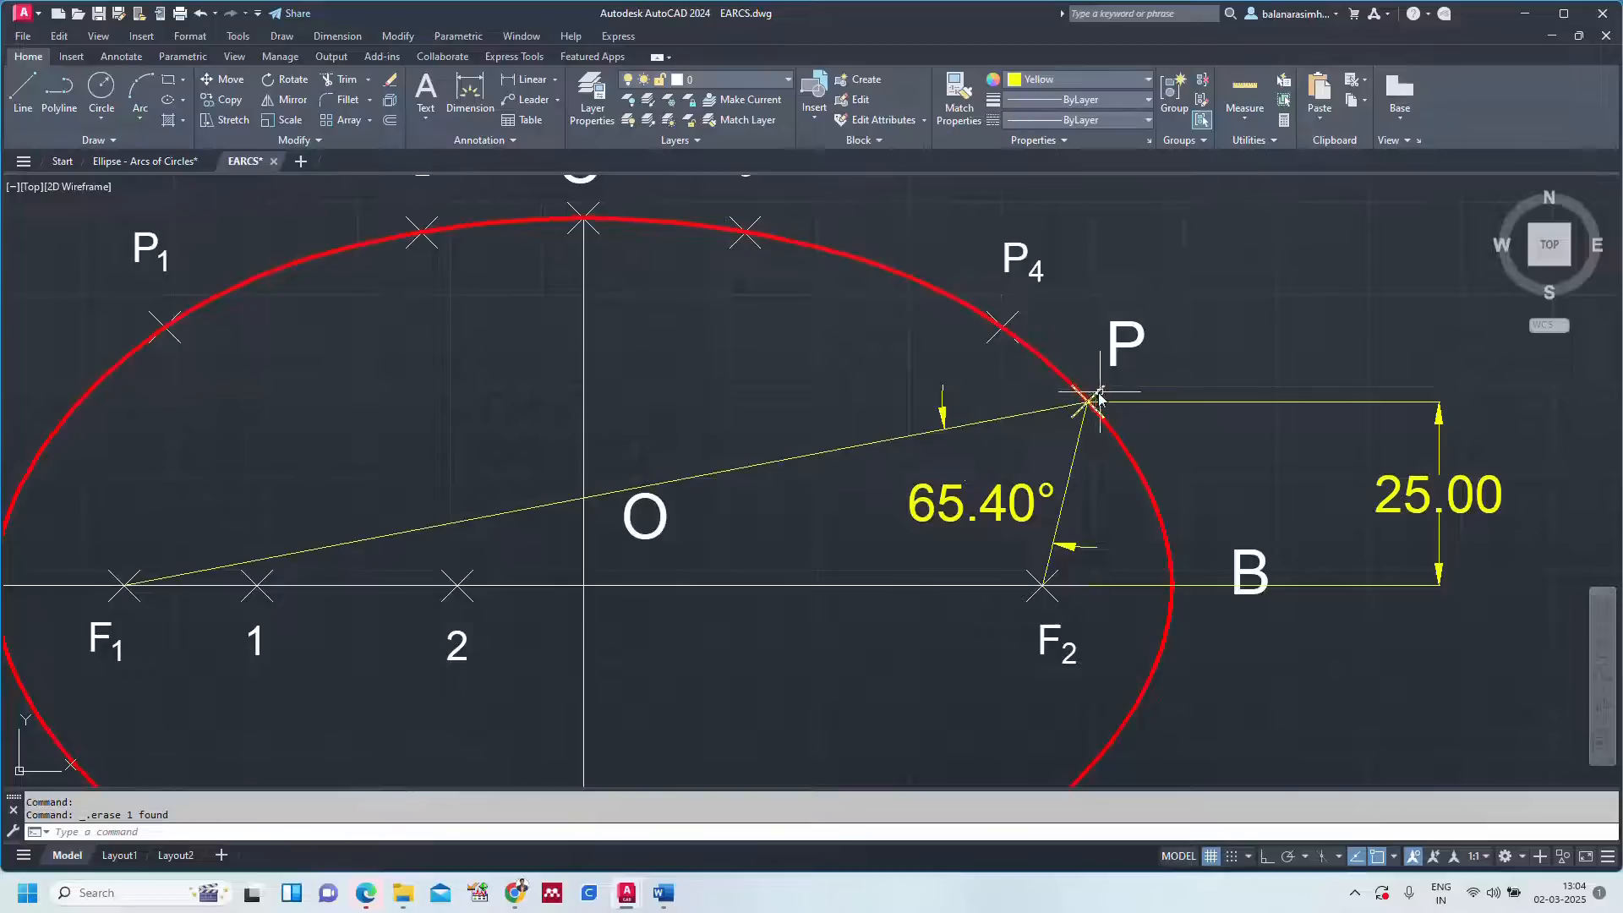
# Draw a circle of about 8.5 mm radius centred on P, crossing lines PF1 and PF2.
pyautogui.write('c')
pyautogui.press('Return')
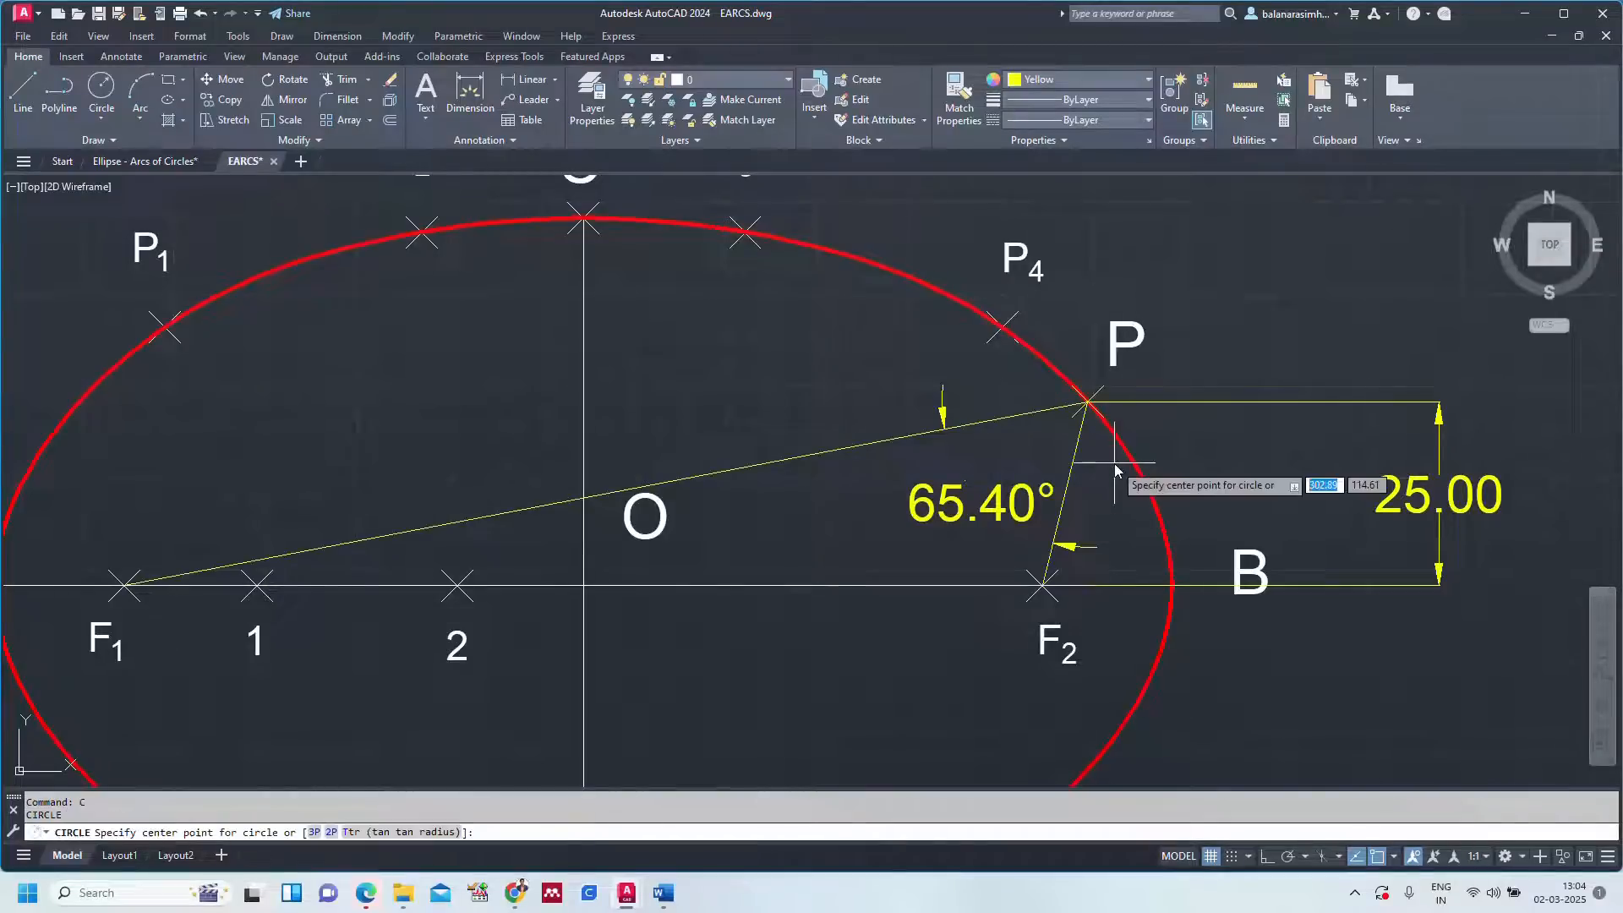
pyautogui.click(1092, 403)
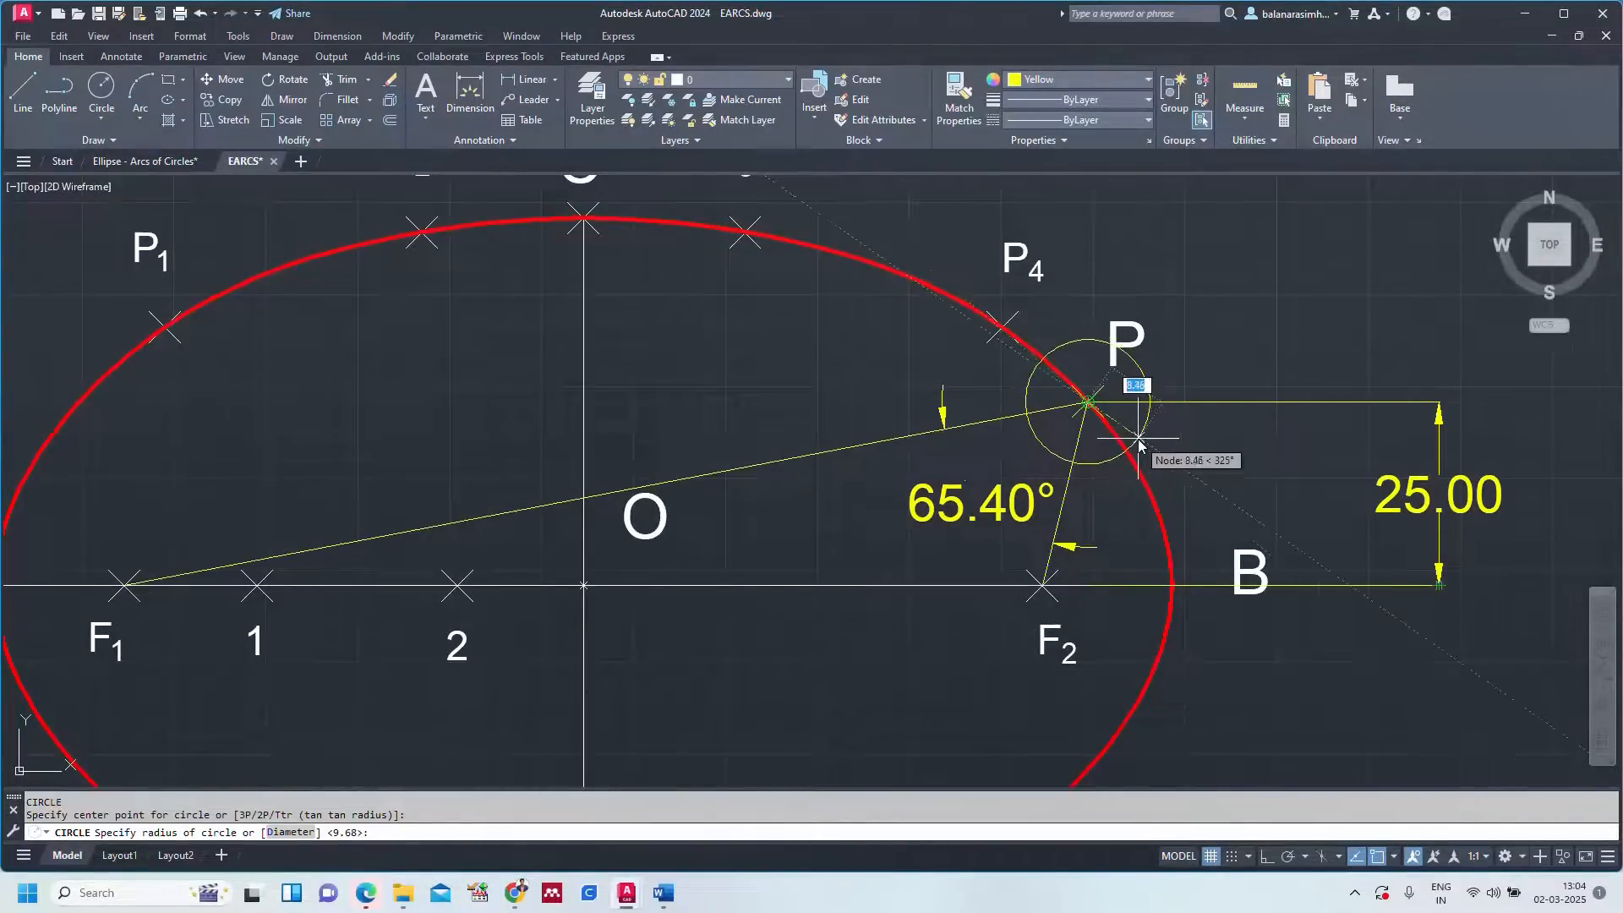
pyautogui.click(1138, 440)
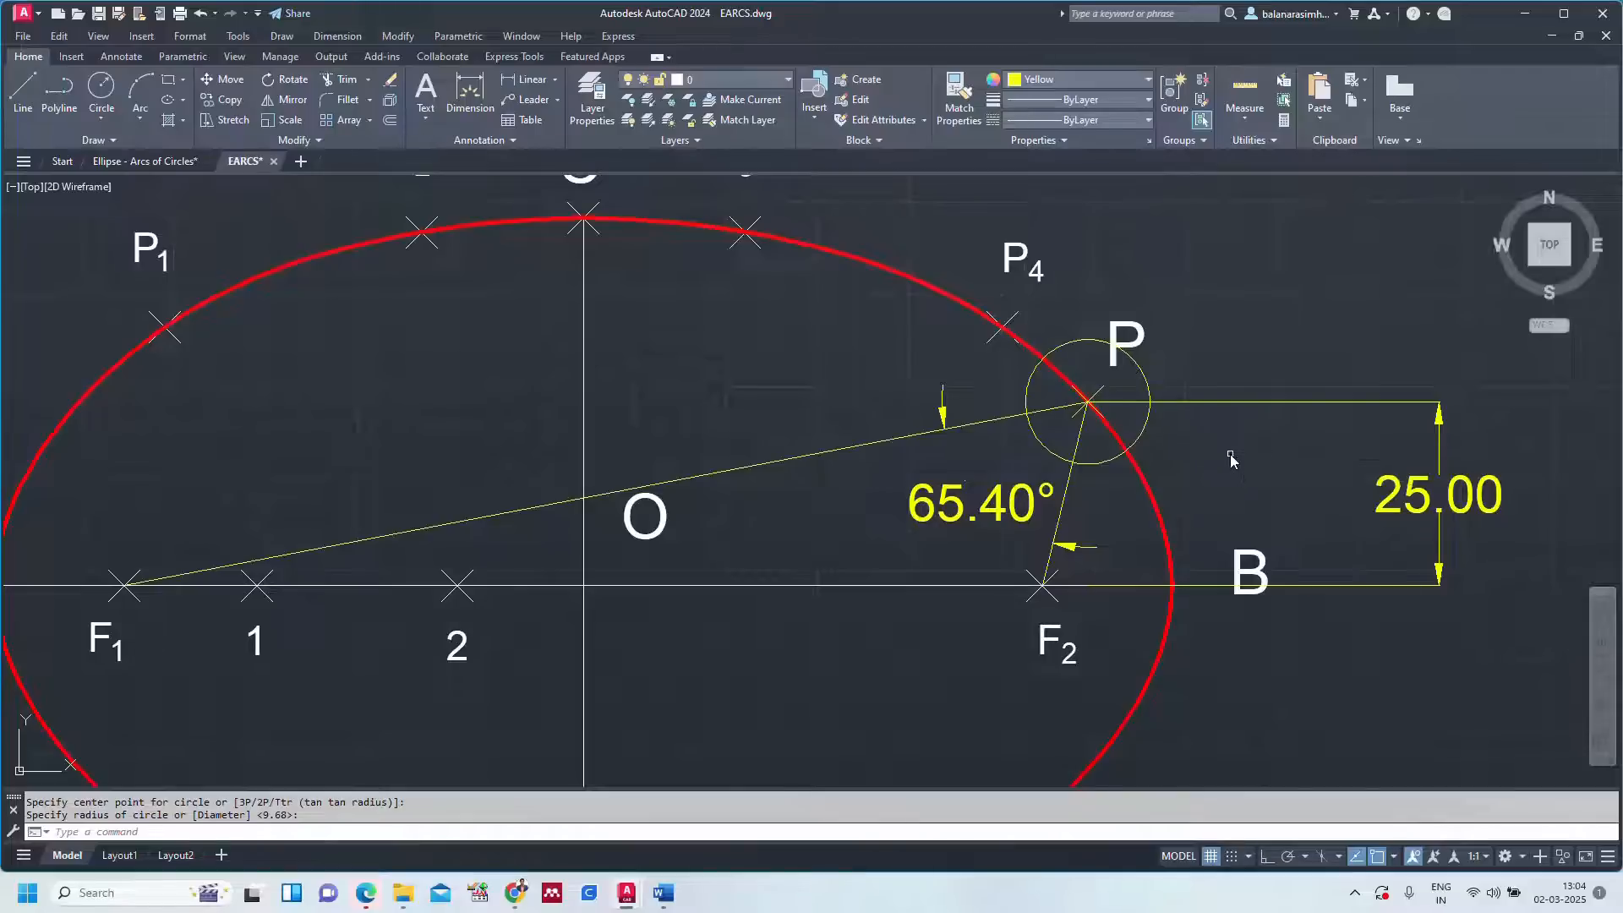
# Trim the circle around P to leave only the arc inside the angle between lines PF1 and PF2.
pyautogui.write('tr')
pyautogui.press('Return')
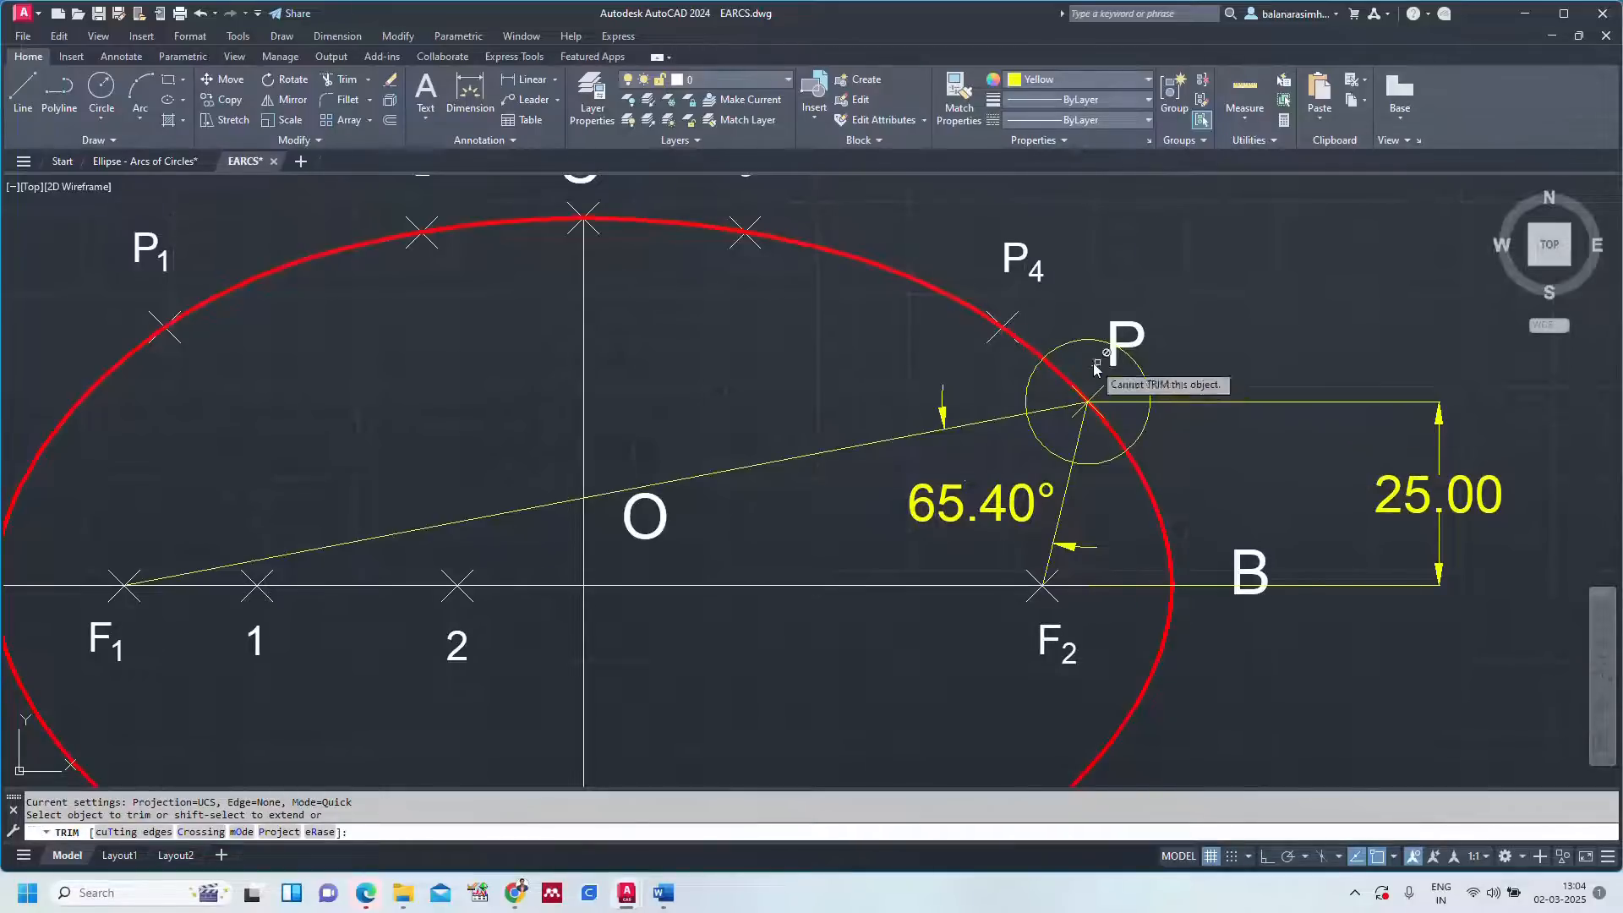
pyautogui.click(1033, 375)
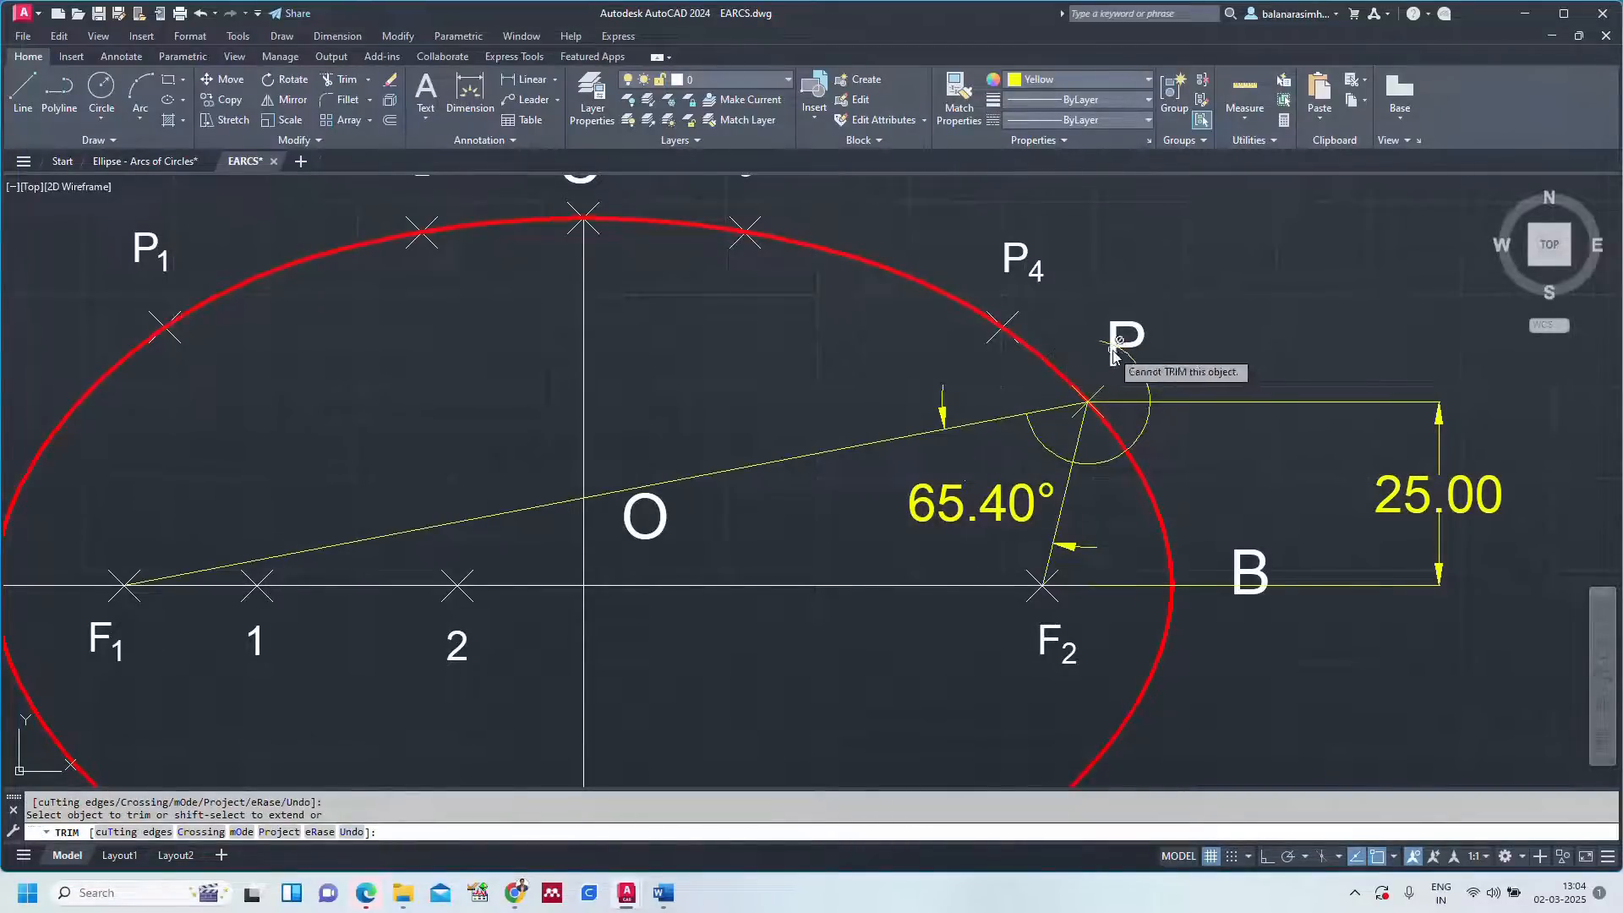
pyautogui.click(1147, 422)
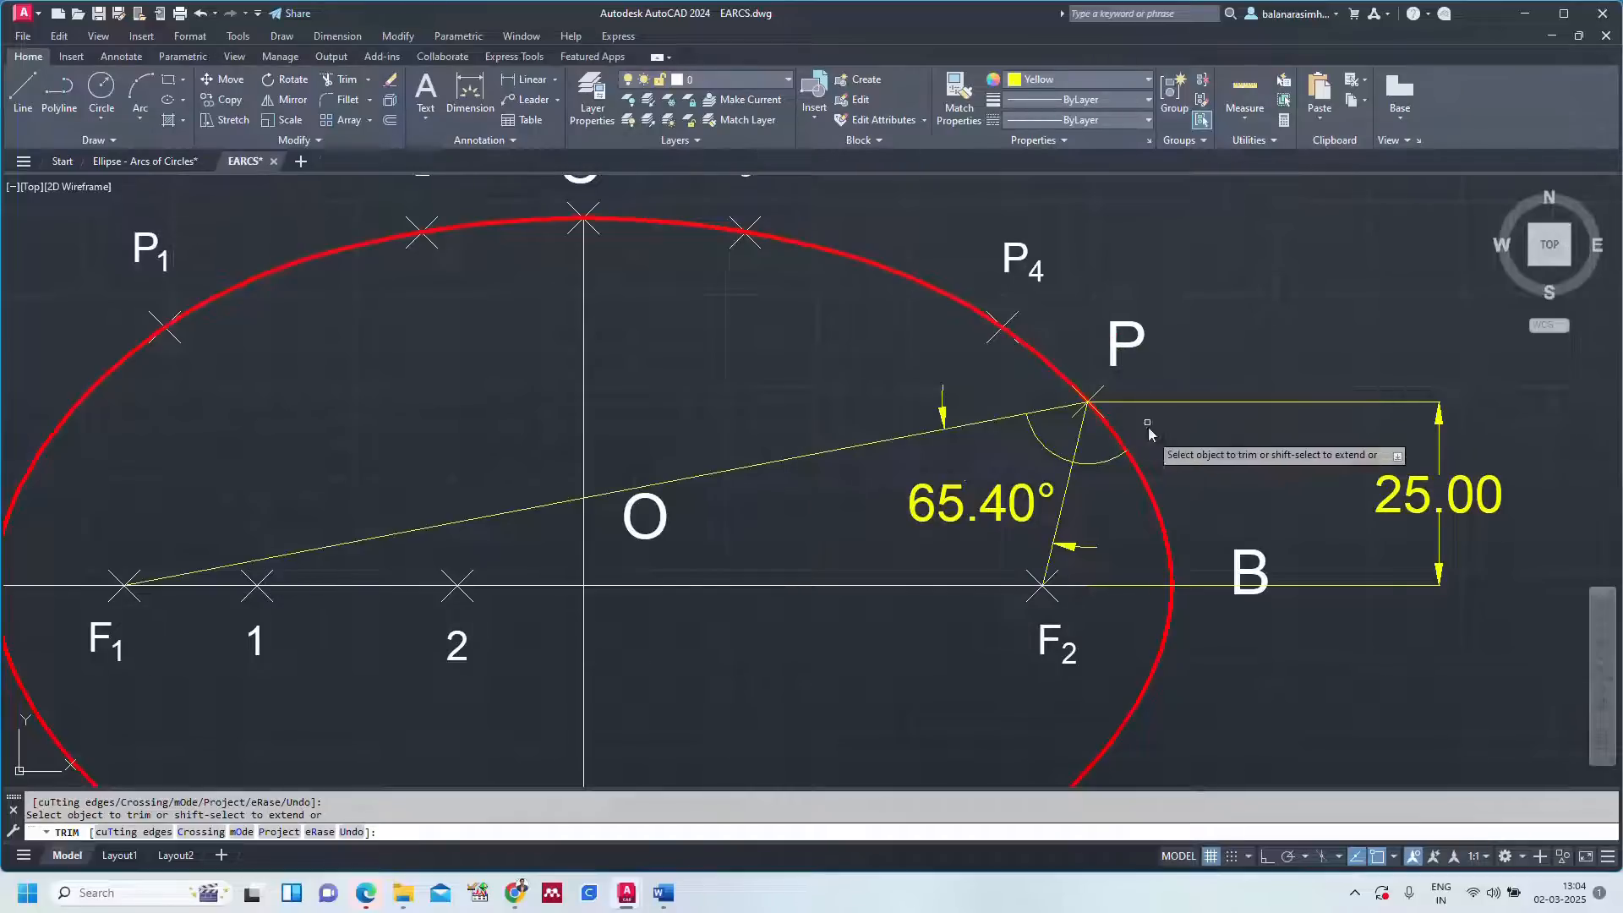
pyautogui.press('Escape')
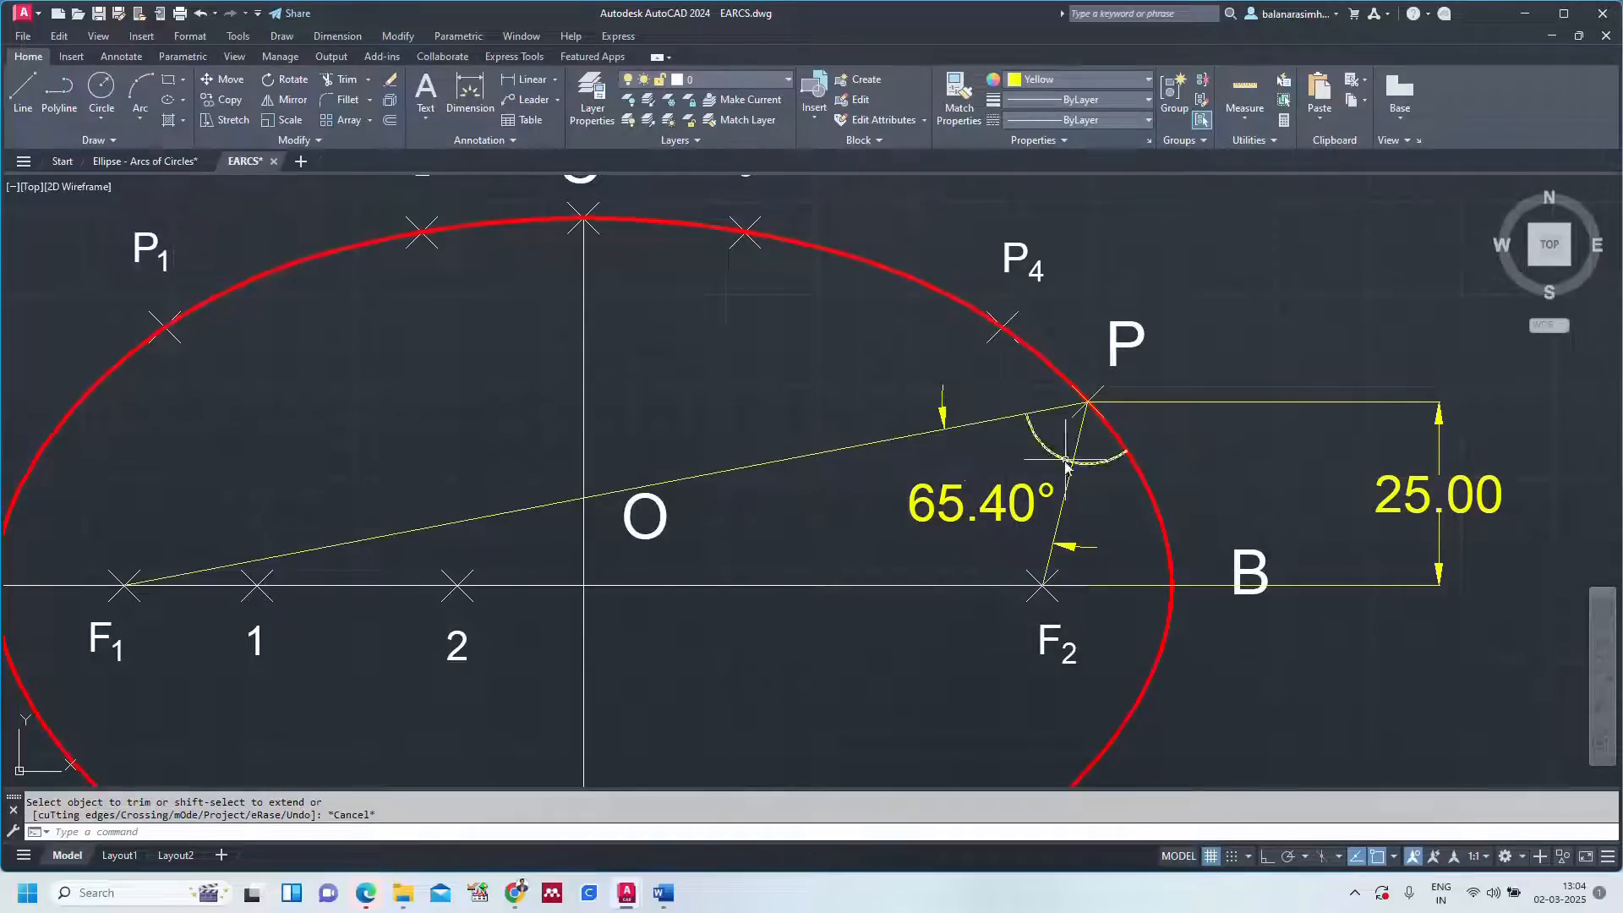
pyautogui.press('Escape')
pyautogui.write('tr')
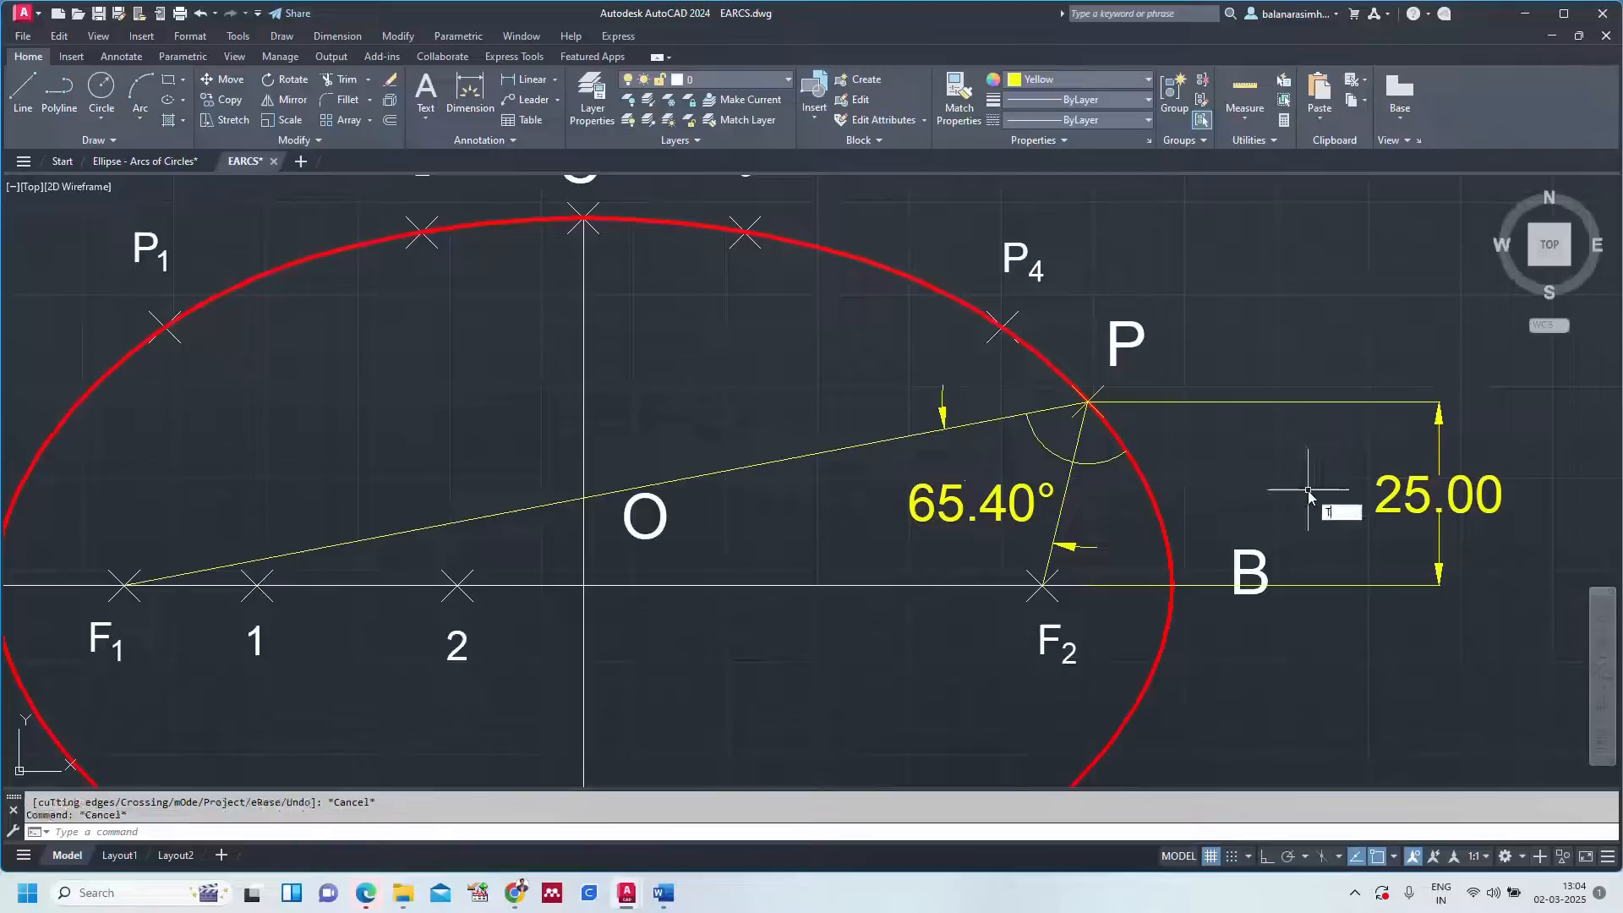
pyautogui.press('Return')
pyautogui.click(1102, 458)
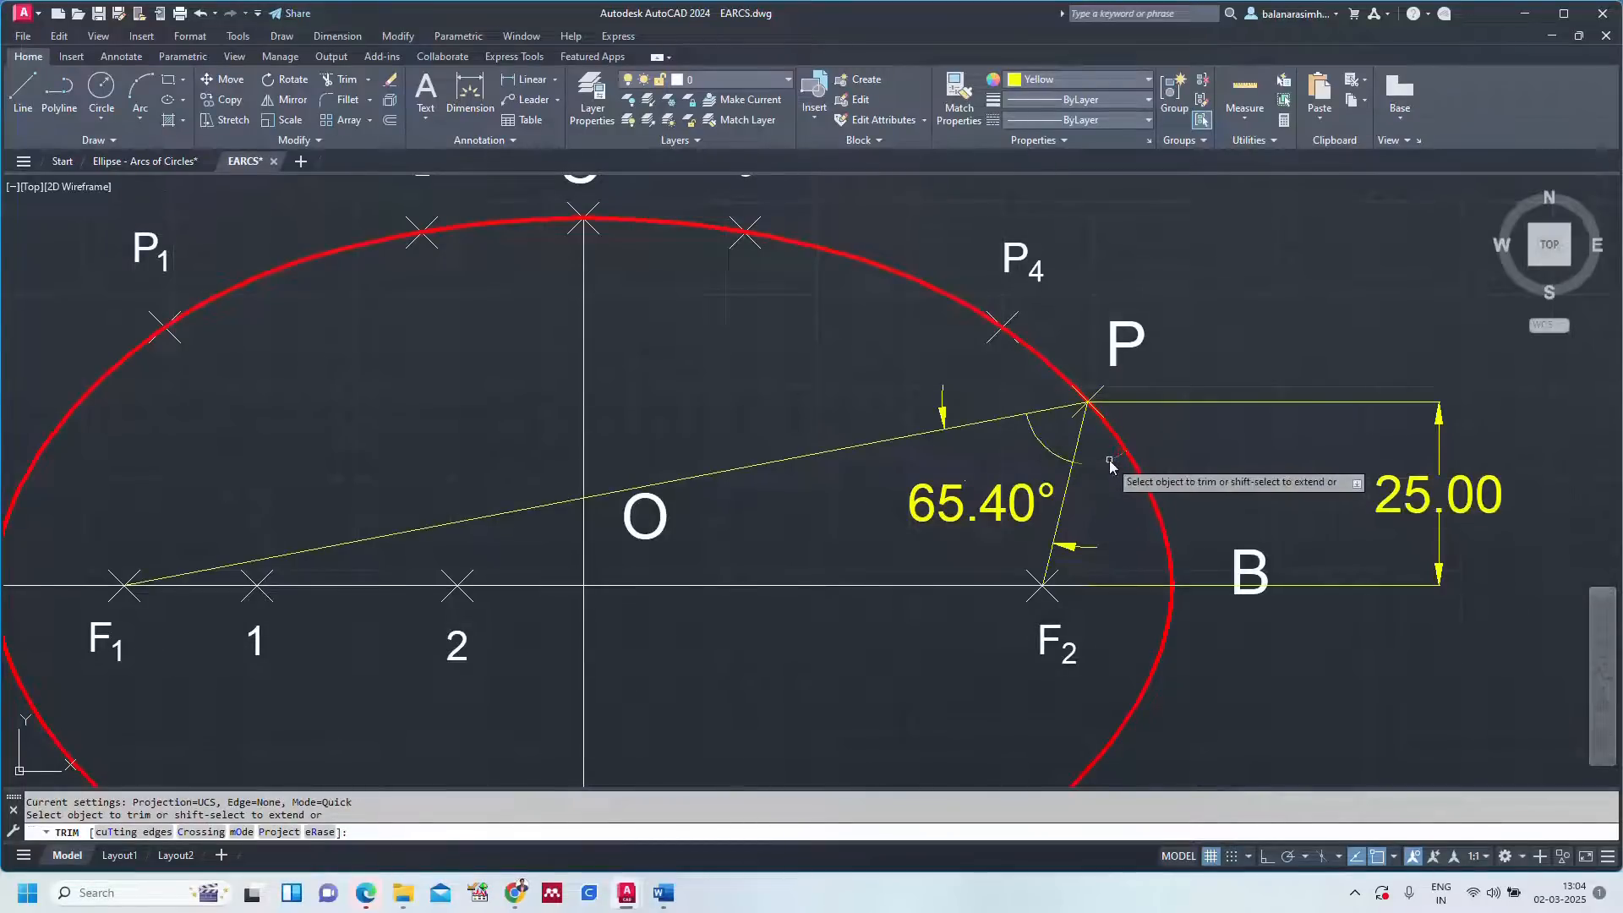
pyautogui.press('Escape')
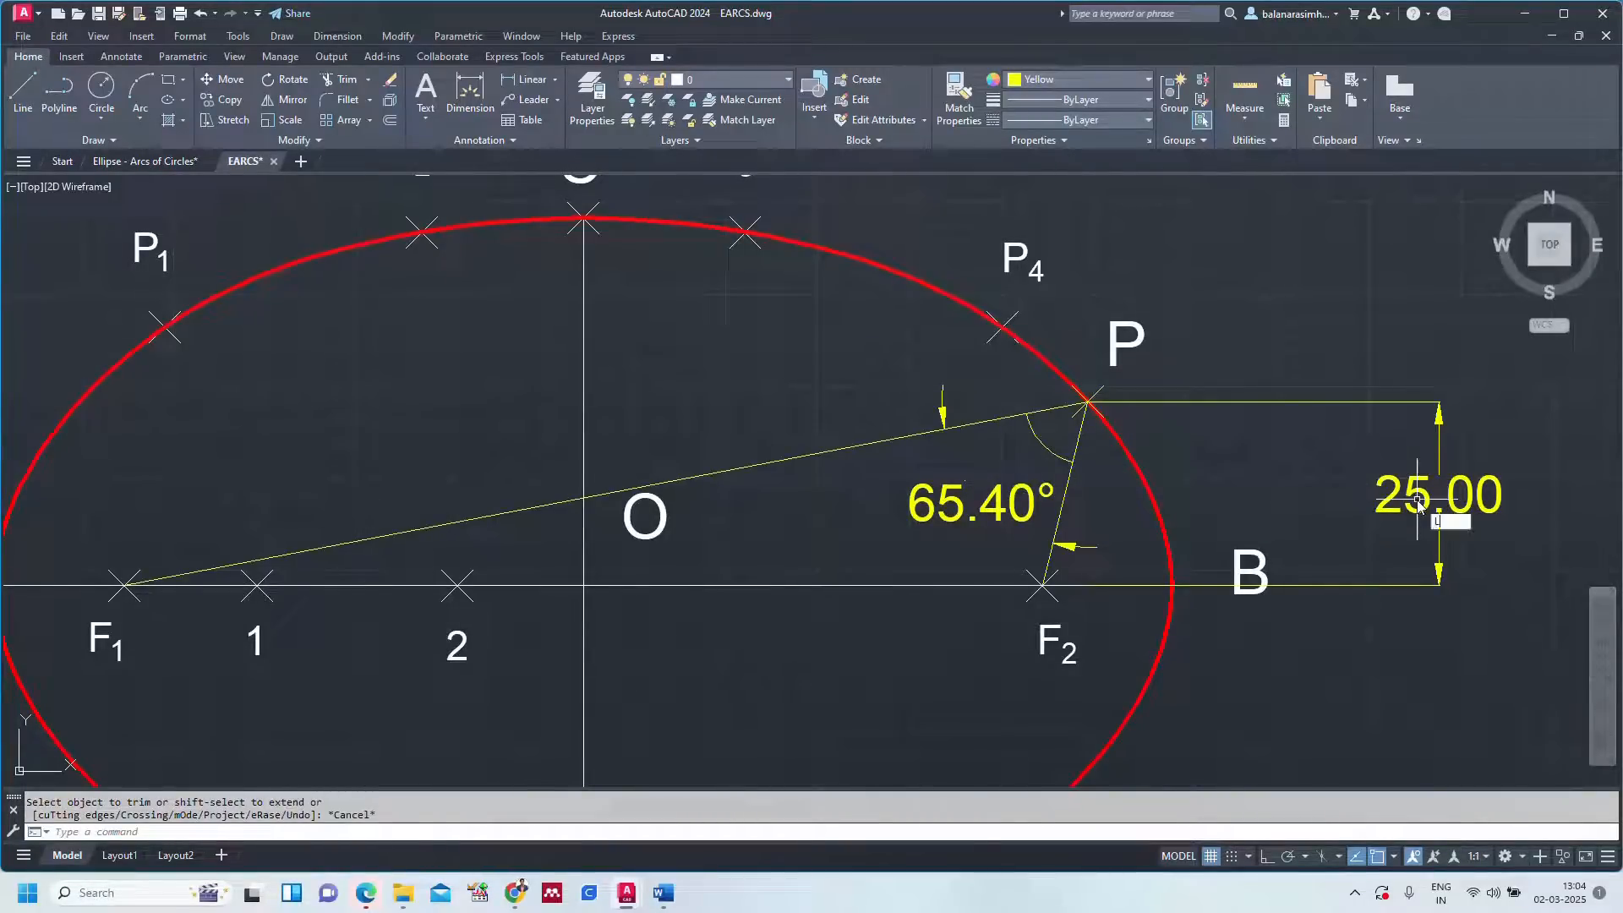
# Draw a line from the midpoint of the small arc to P as the angle bisector.
pyautogui.write('L')
pyautogui.press('Return')
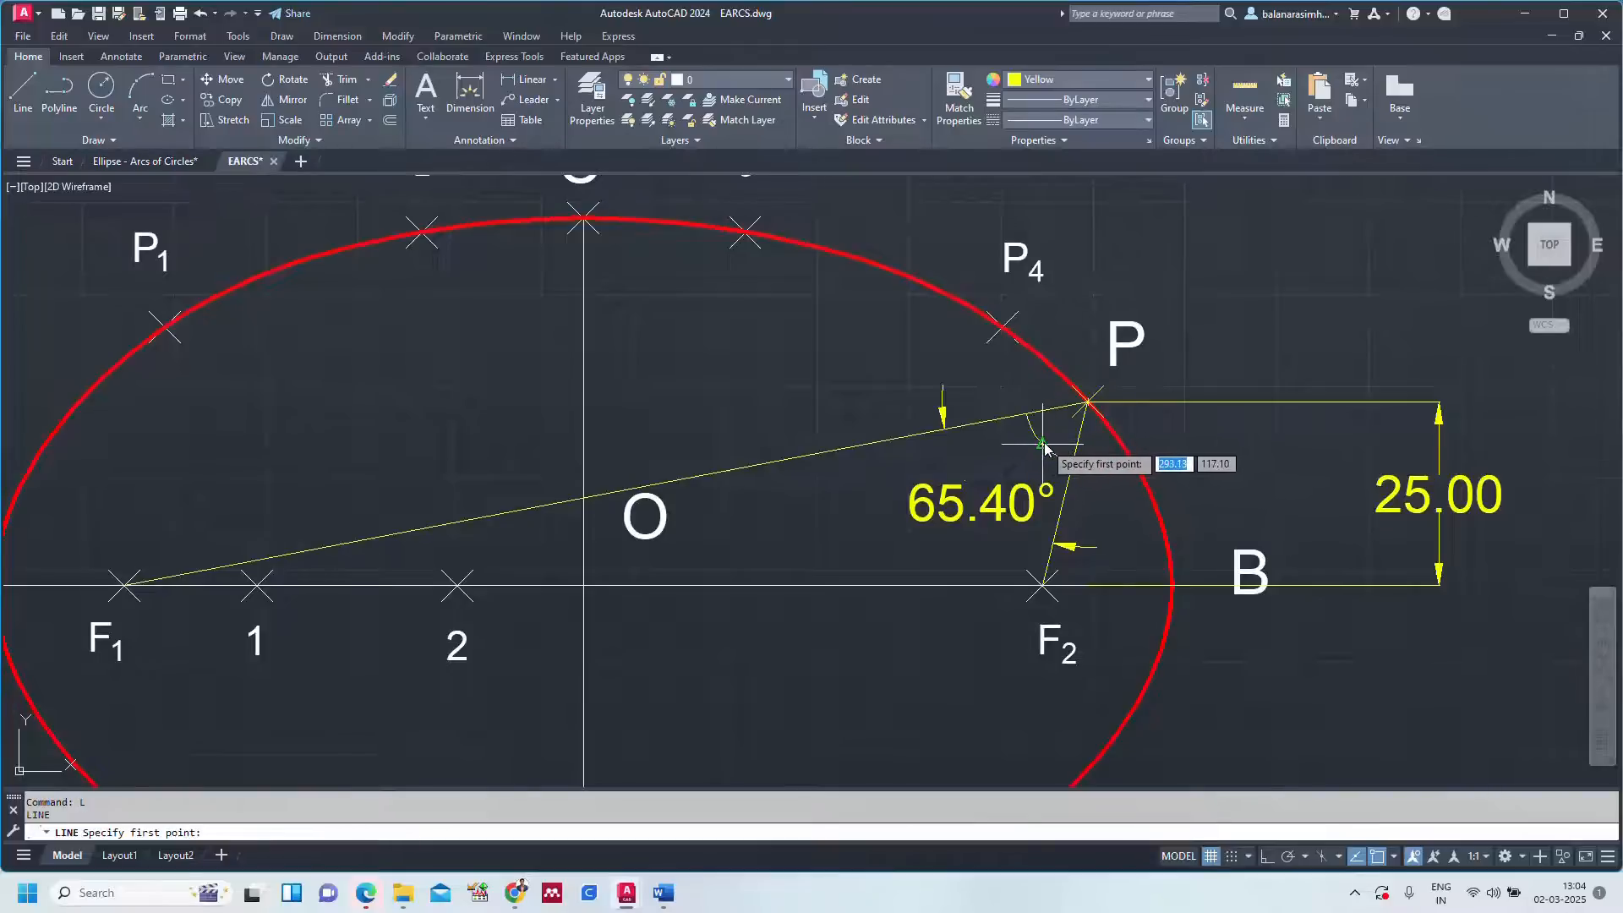
pyautogui.click(1089, 402)
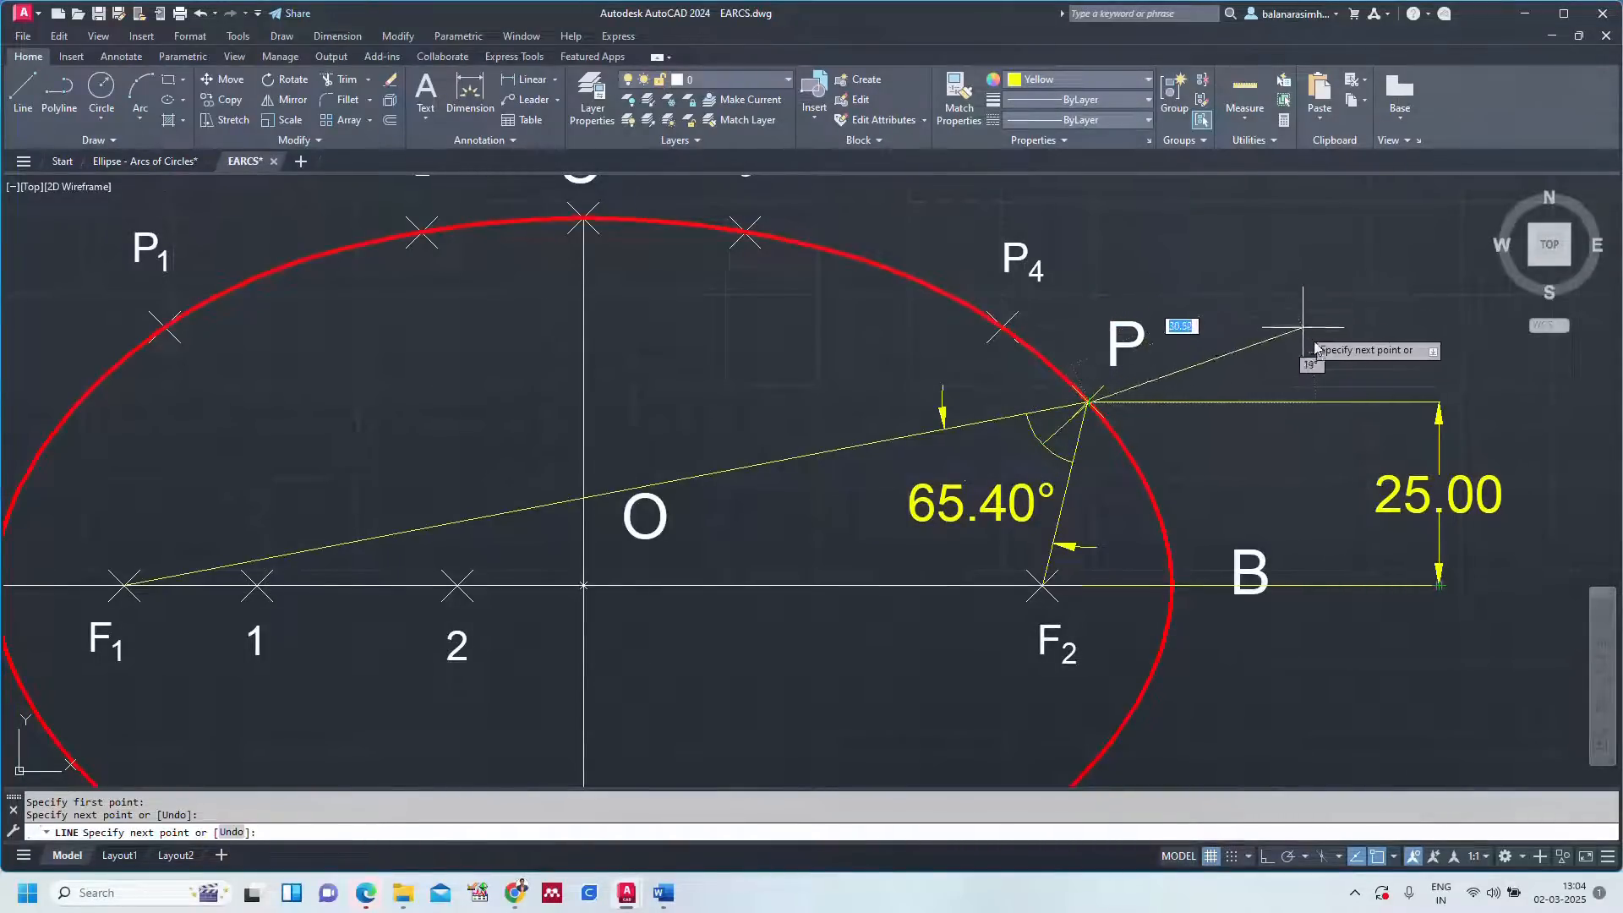
pyautogui.press('Escape')
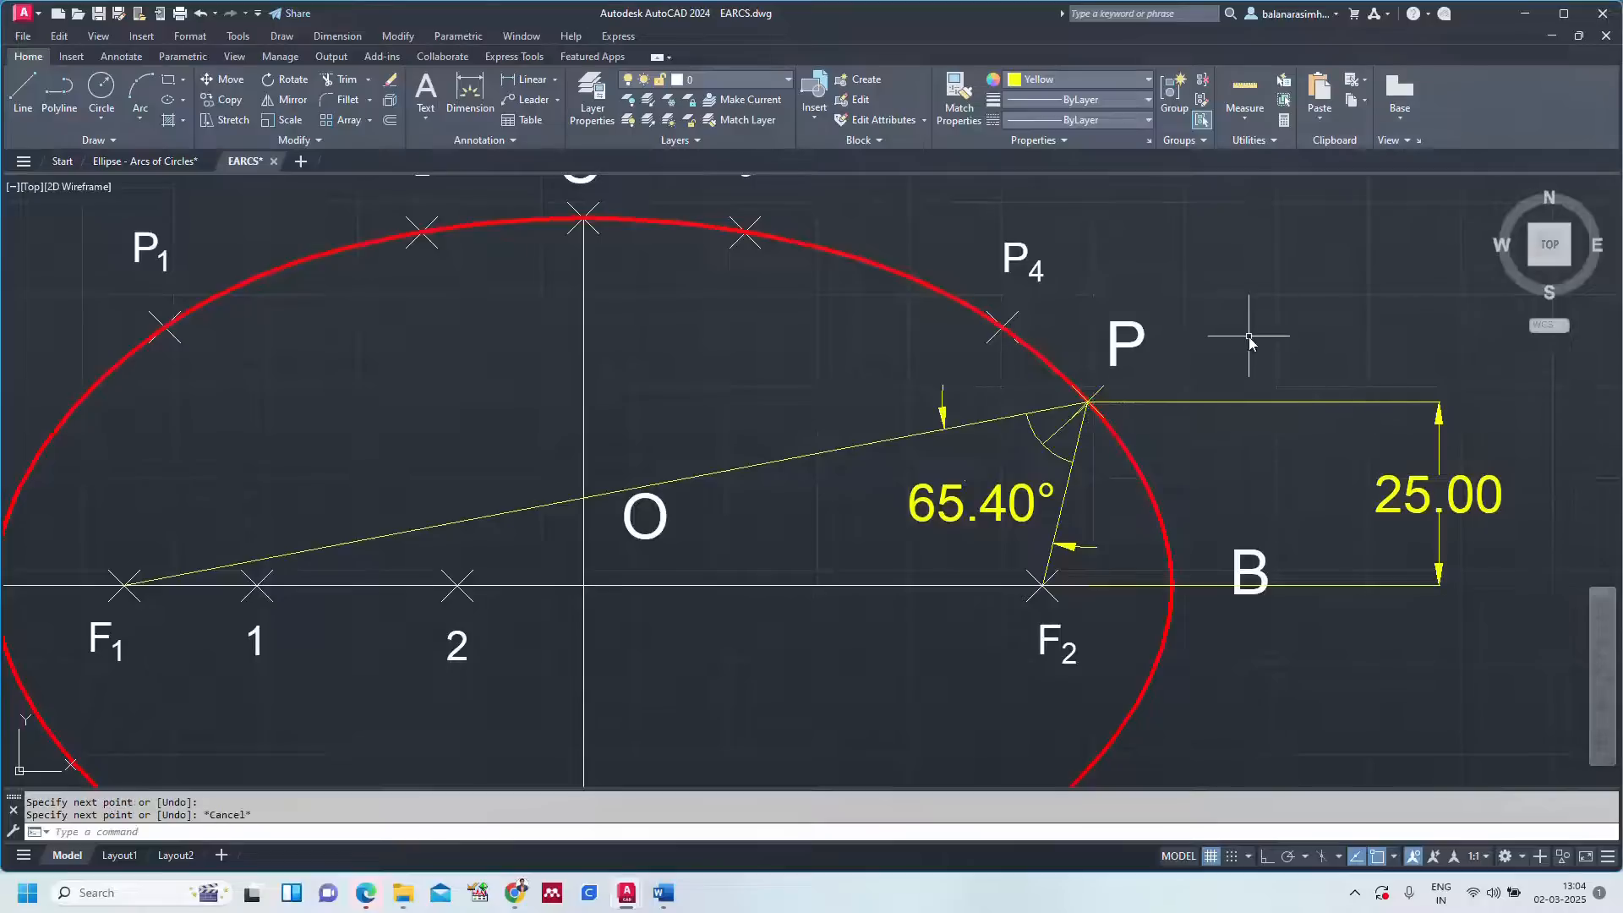
# Stretch the bisector line's outer end exactly onto P, where lines PF1 and PF2 meet on the ellipse.
pyautogui.scroll(5, 1087, 404)
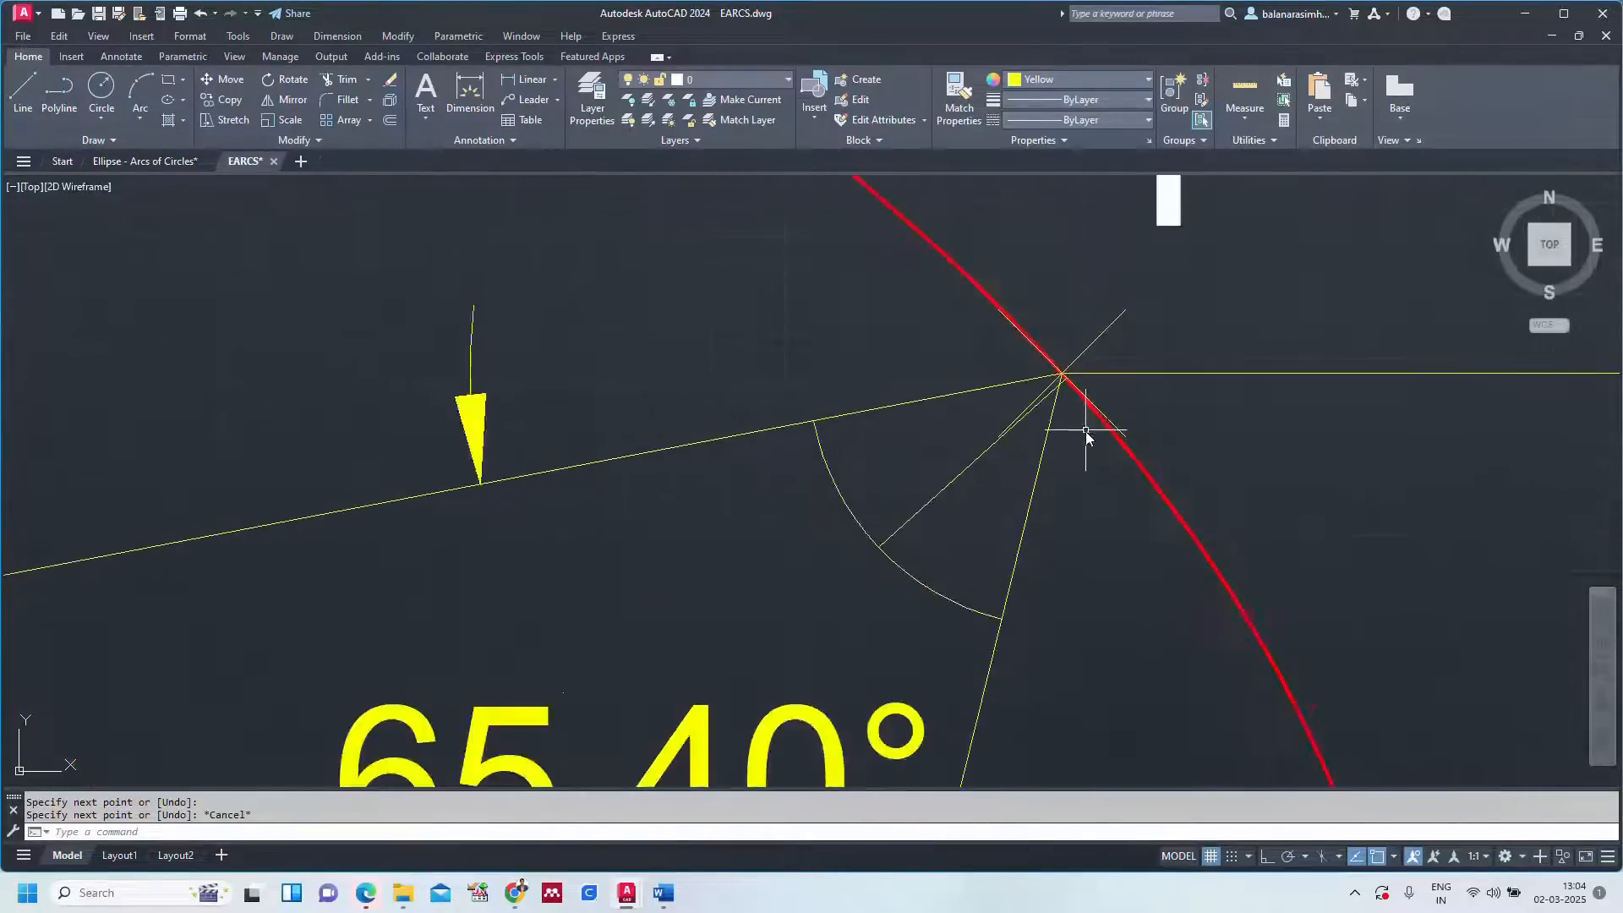
pyautogui.click(997, 444)
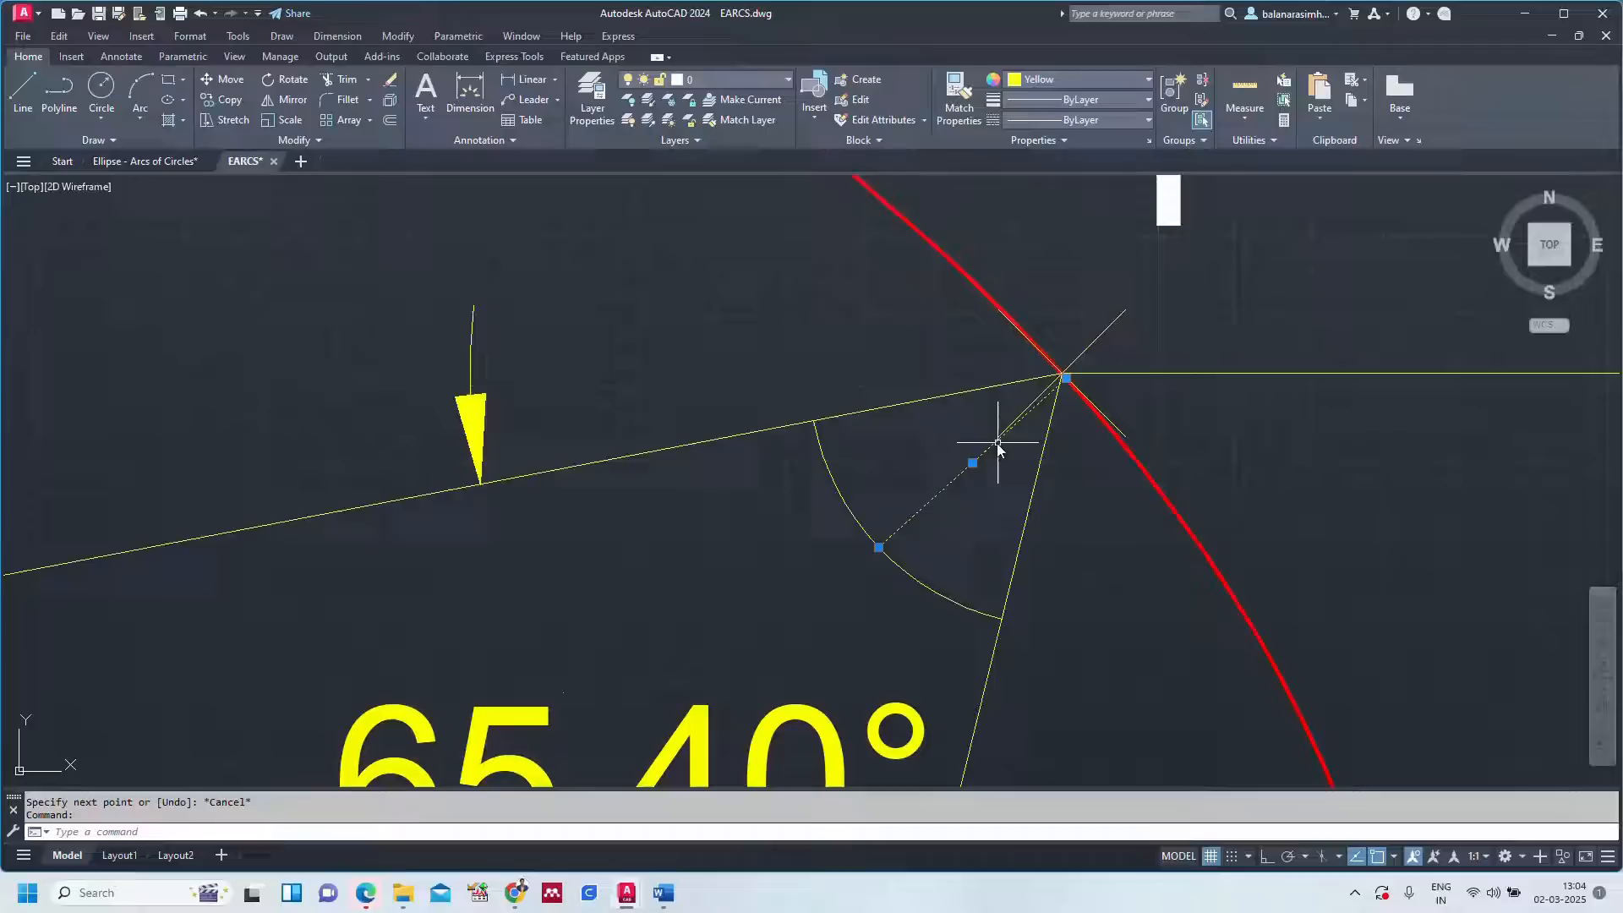
pyautogui.click(1065, 375)
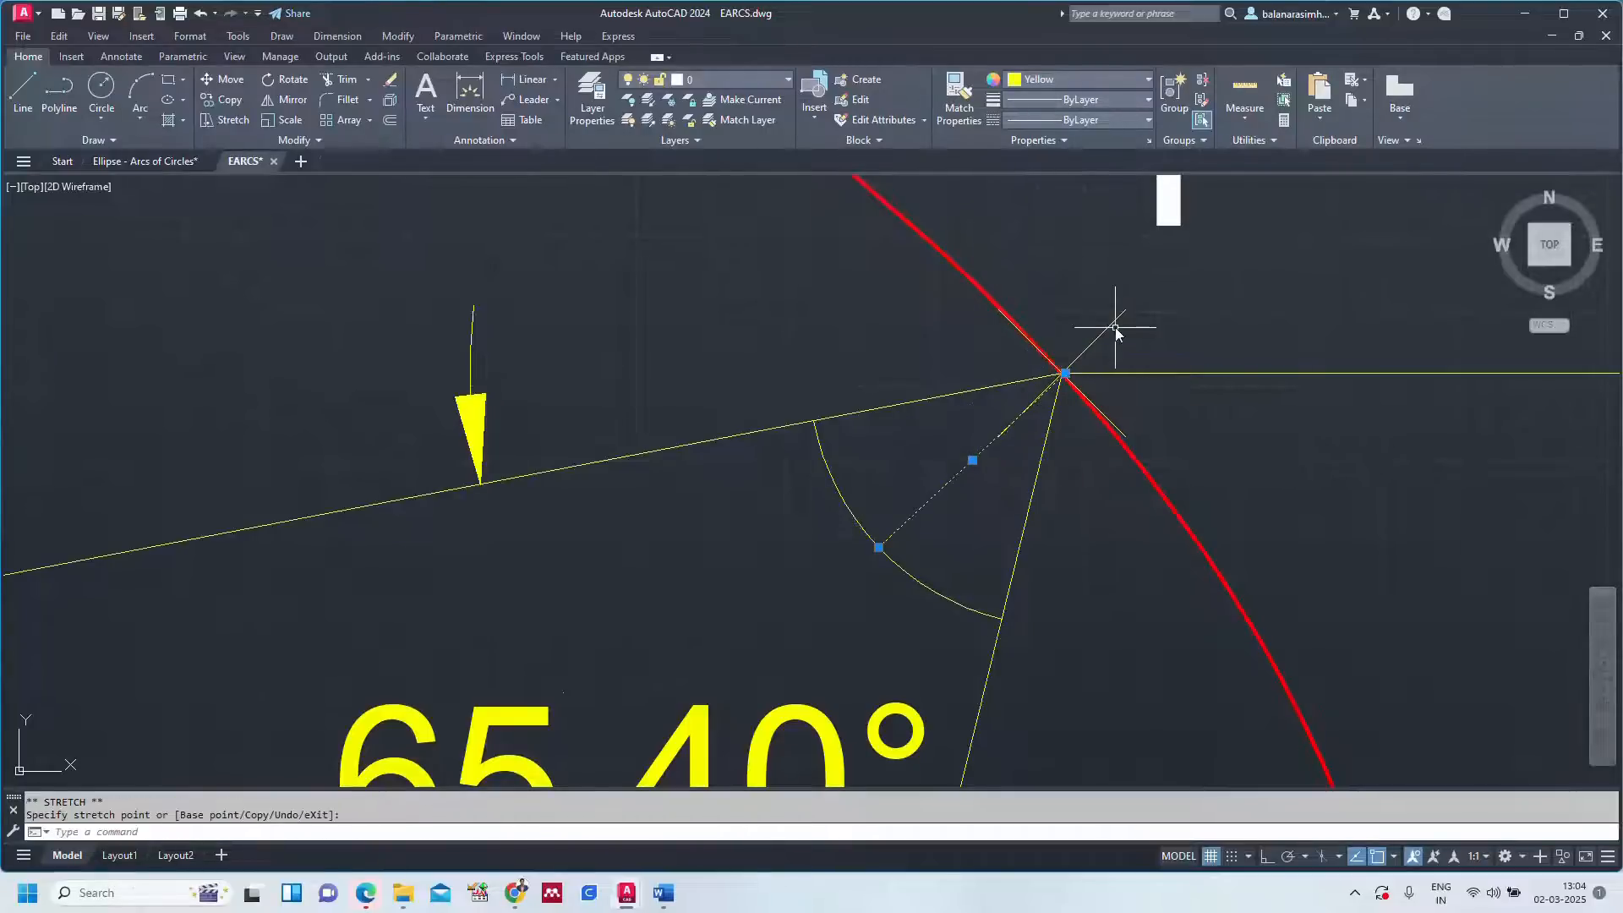
pyautogui.scroll(4, 1070, 374)
pyautogui.press('Escape')
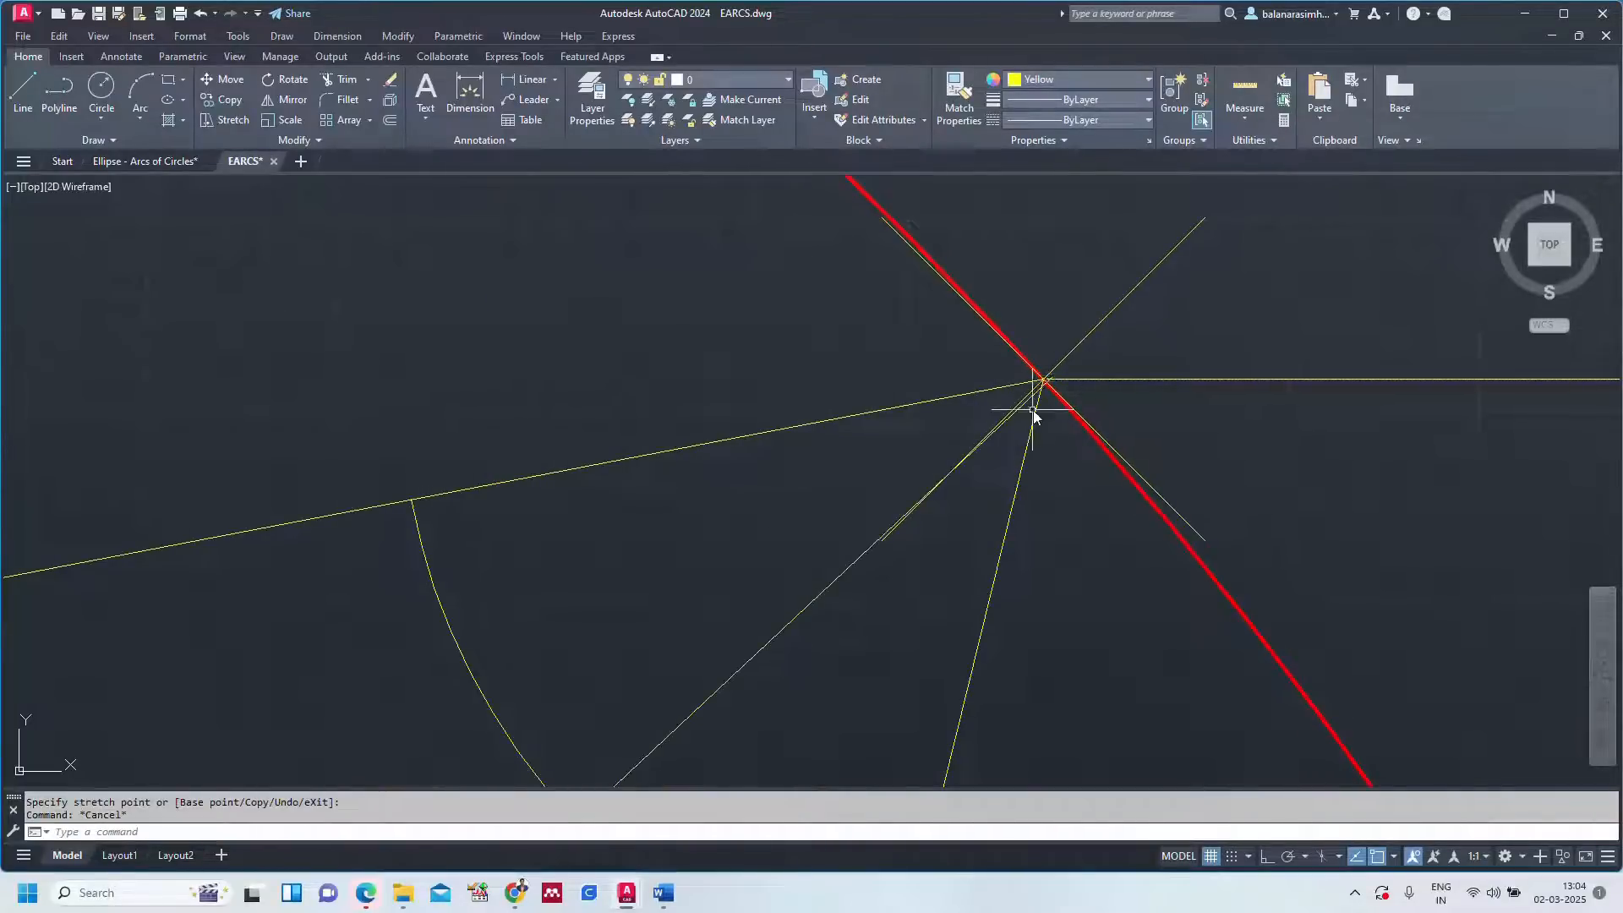
pyautogui.click(1038, 394)
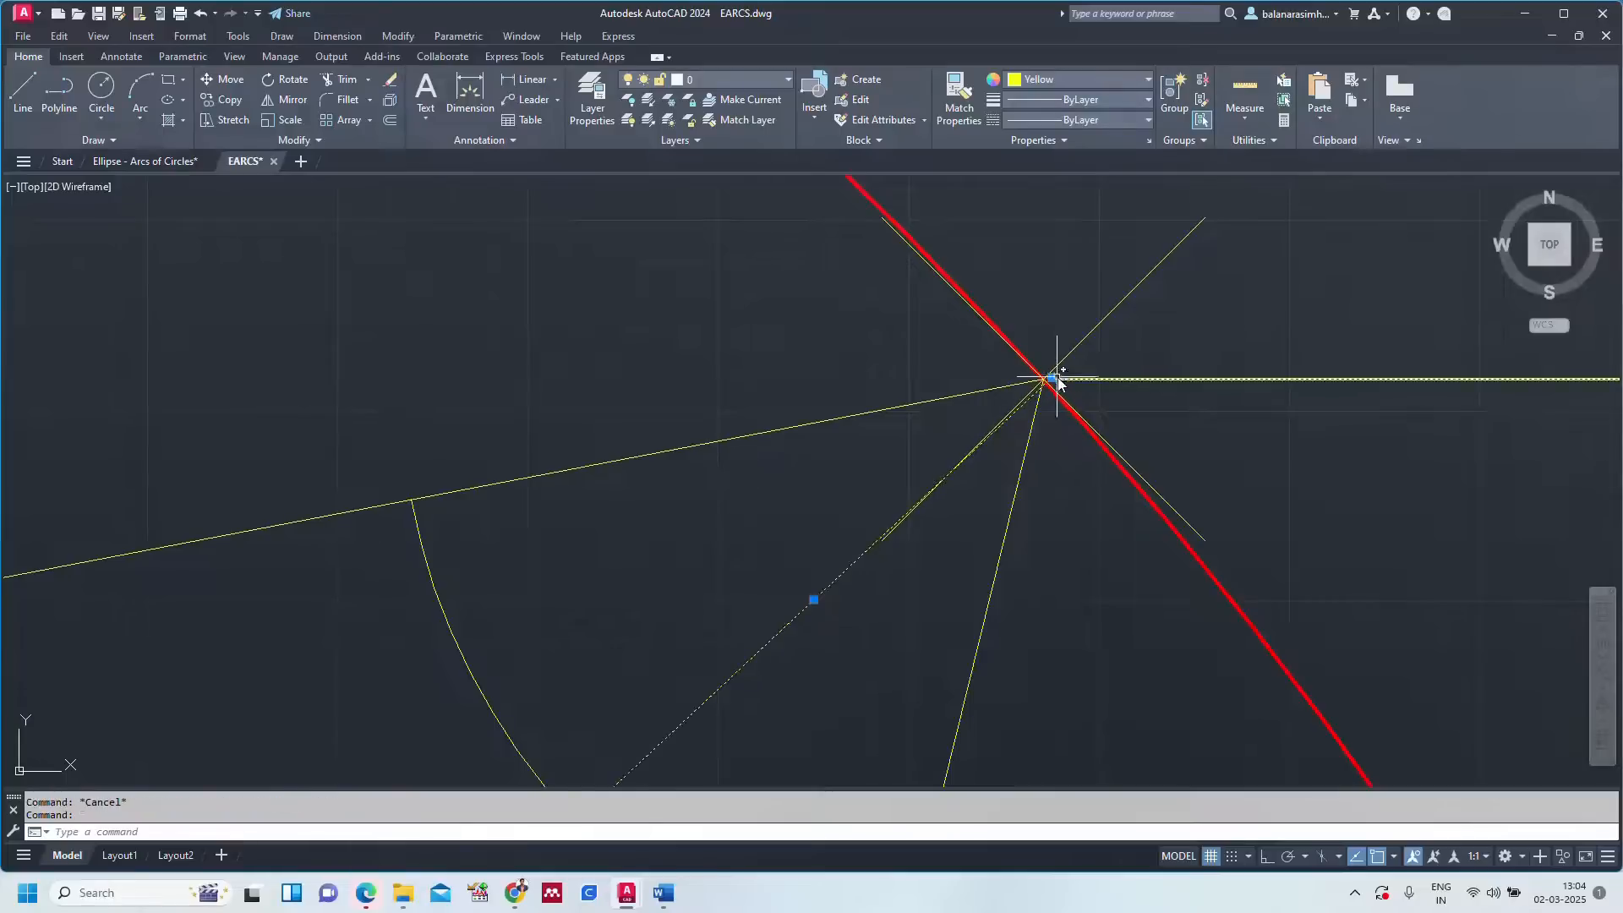
pyautogui.click(1049, 380)
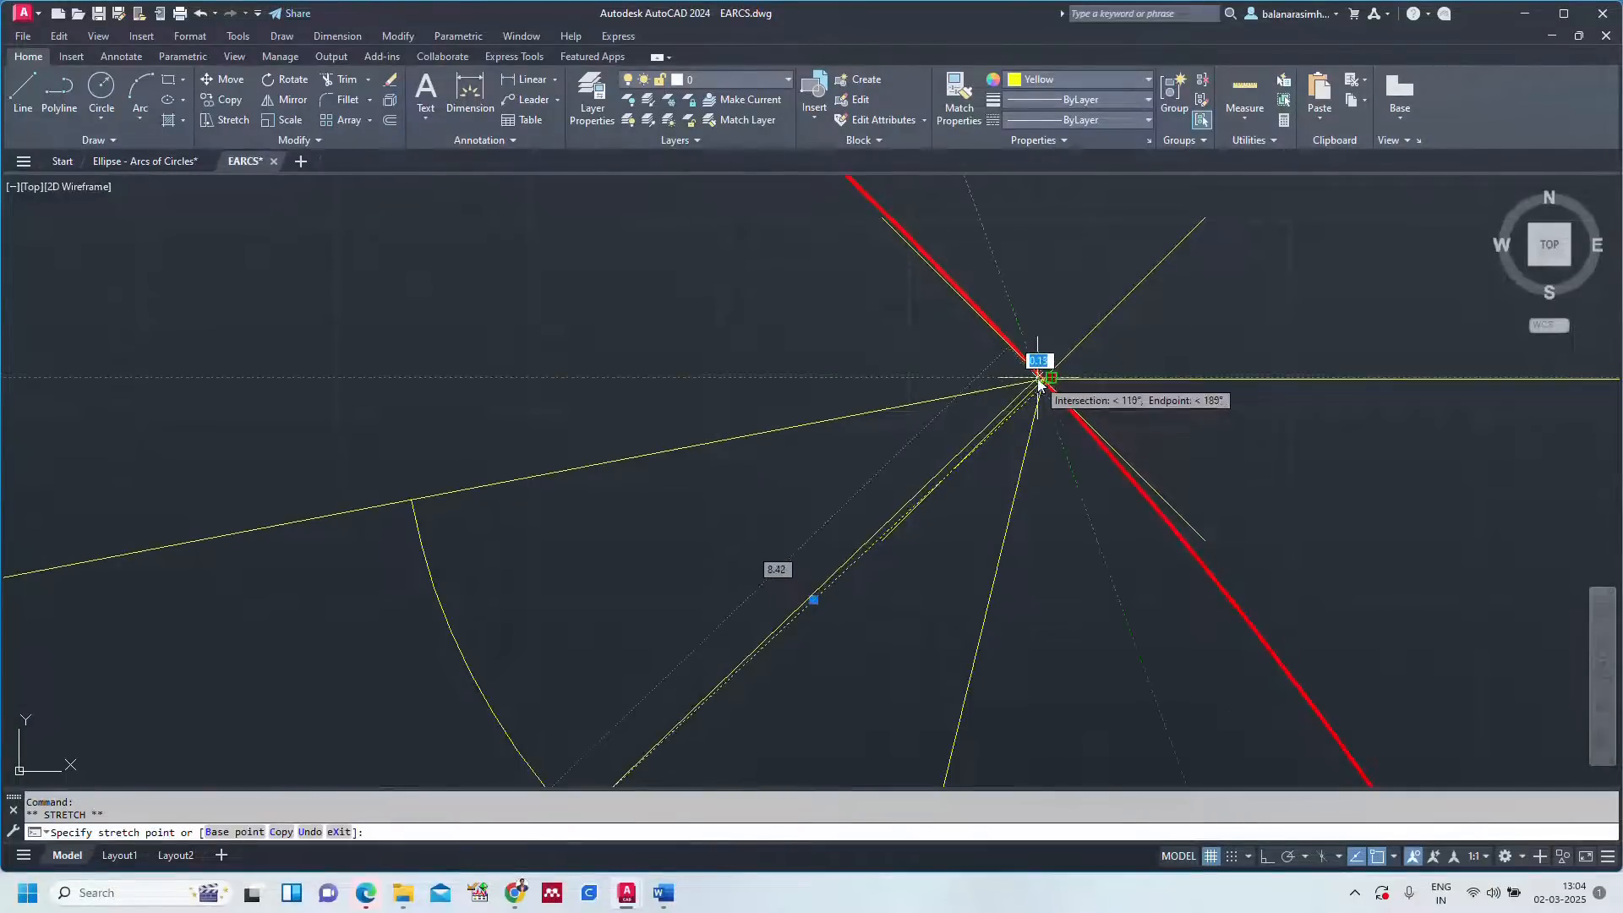
pyautogui.scroll(4, 1051, 384)
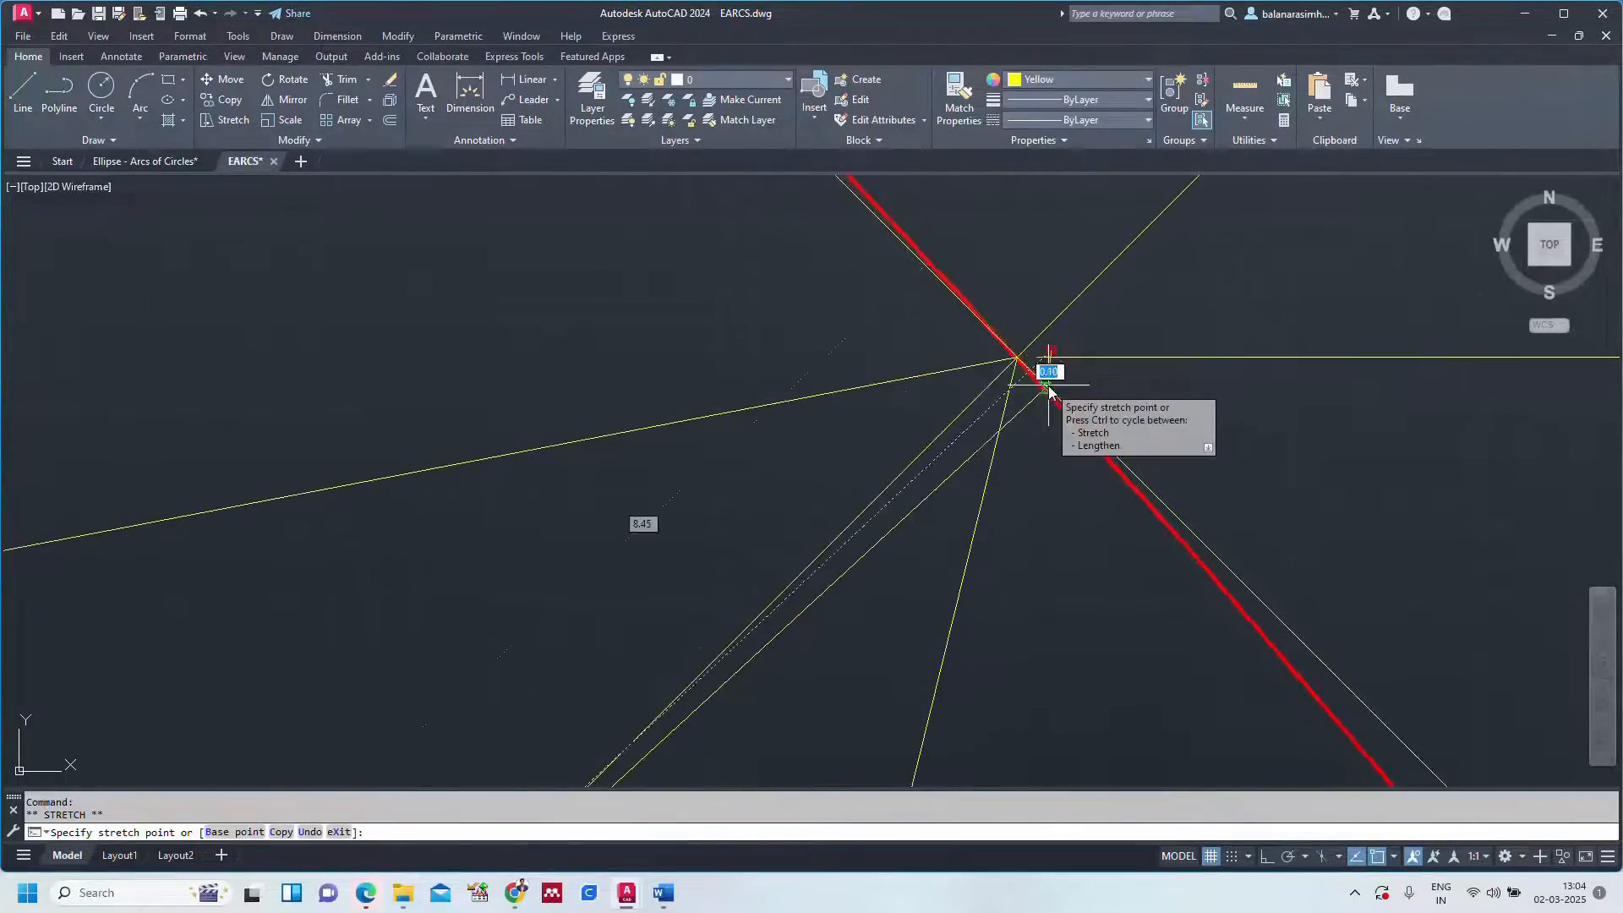
pyautogui.click(1016, 358)
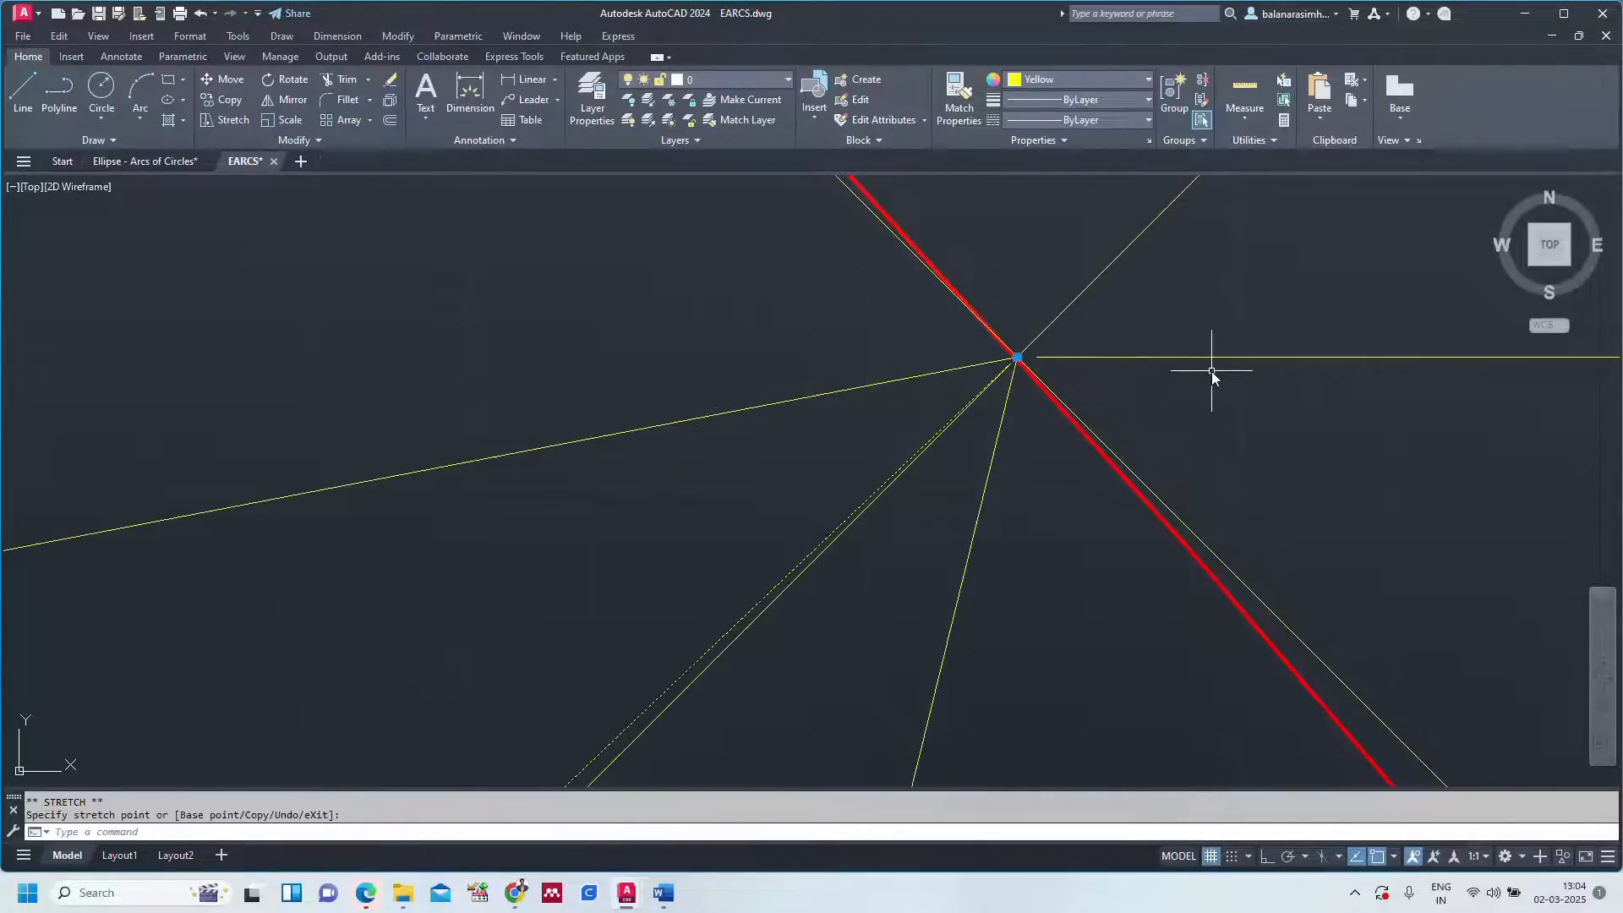
pyautogui.press('Escape')
pyautogui.scroll(-3, 1211, 372)
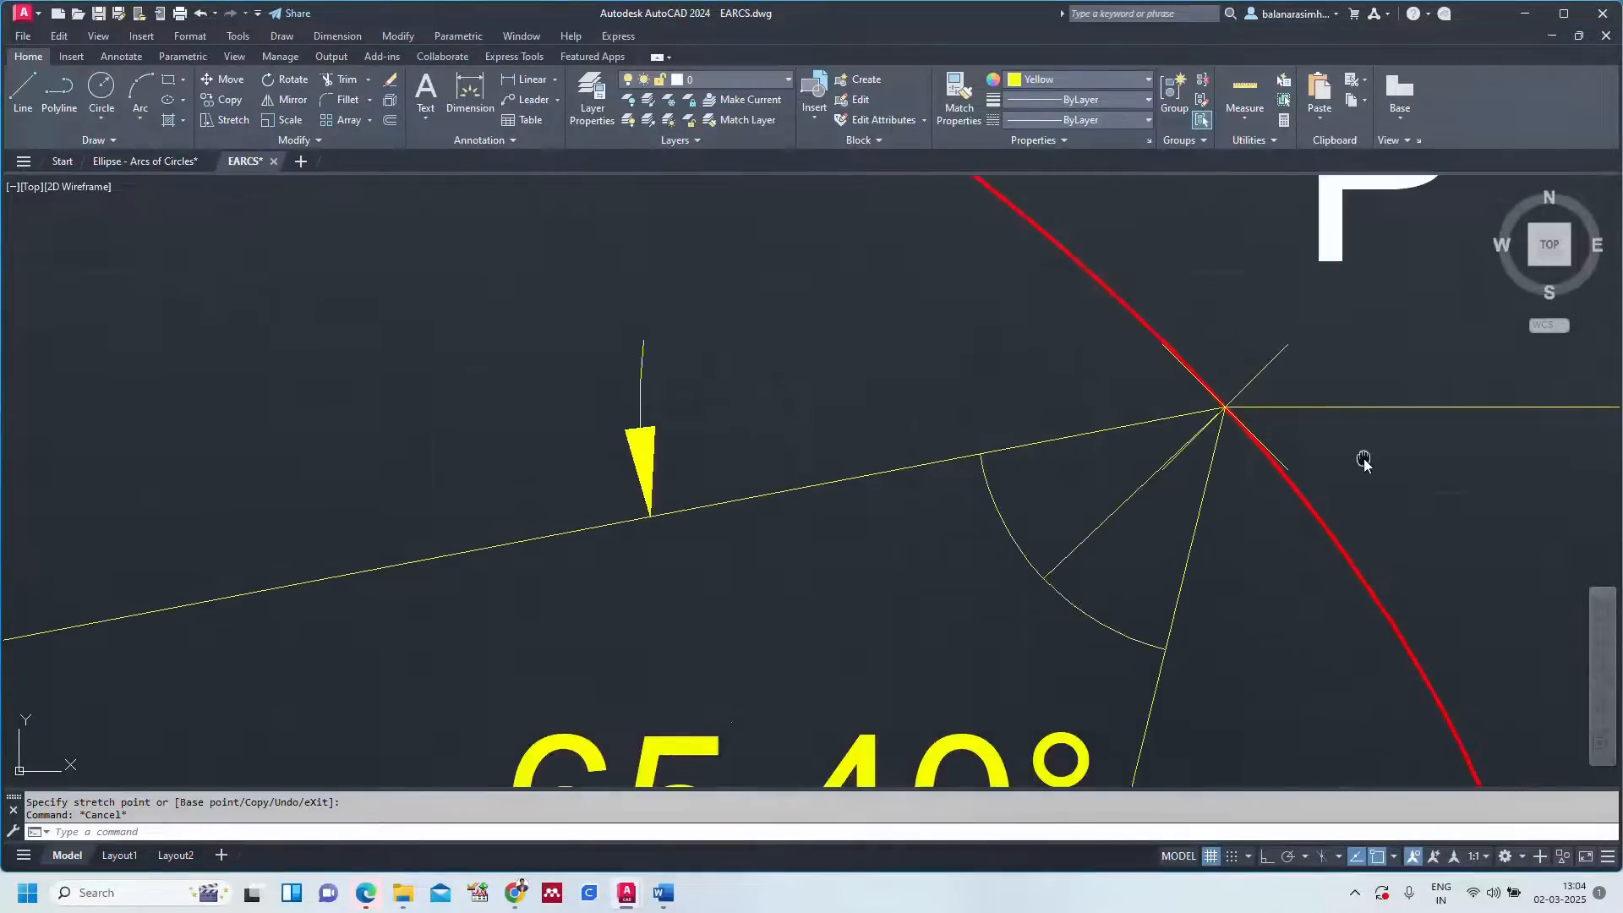
# Stretch the bisector line's end from P to outside the ellipse, making the line about 18.5 mm long.
pyautogui.scroll(-3, 1279, 450)
pyautogui.moveTo(1334, 480); pyautogui.dragTo(1069, 490, button='middle')
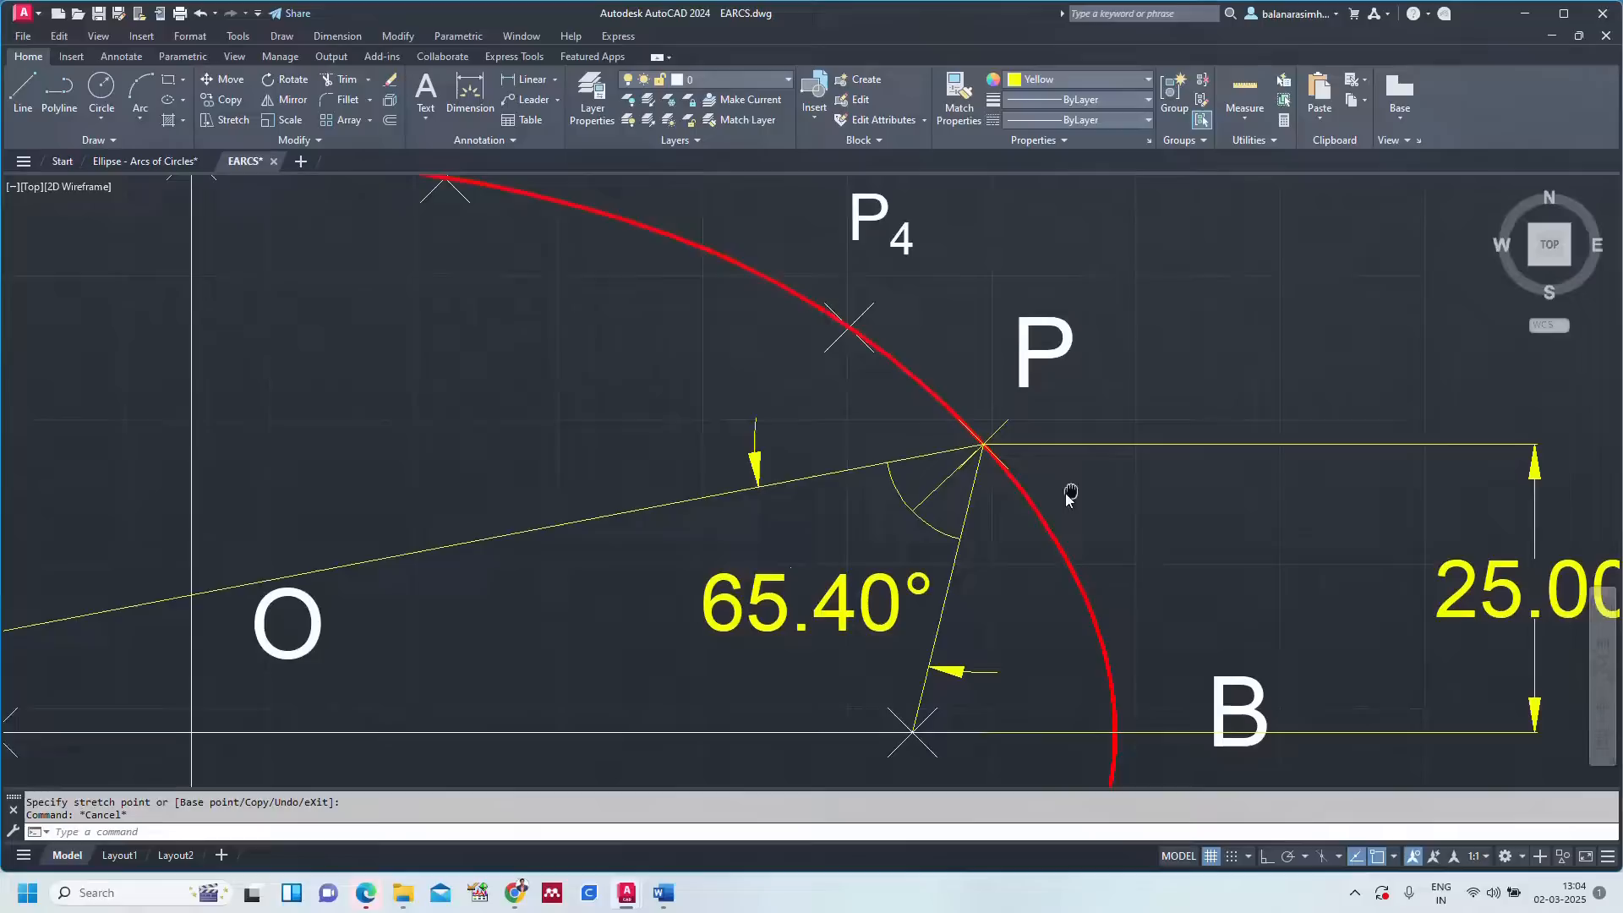
pyautogui.click(935, 493)
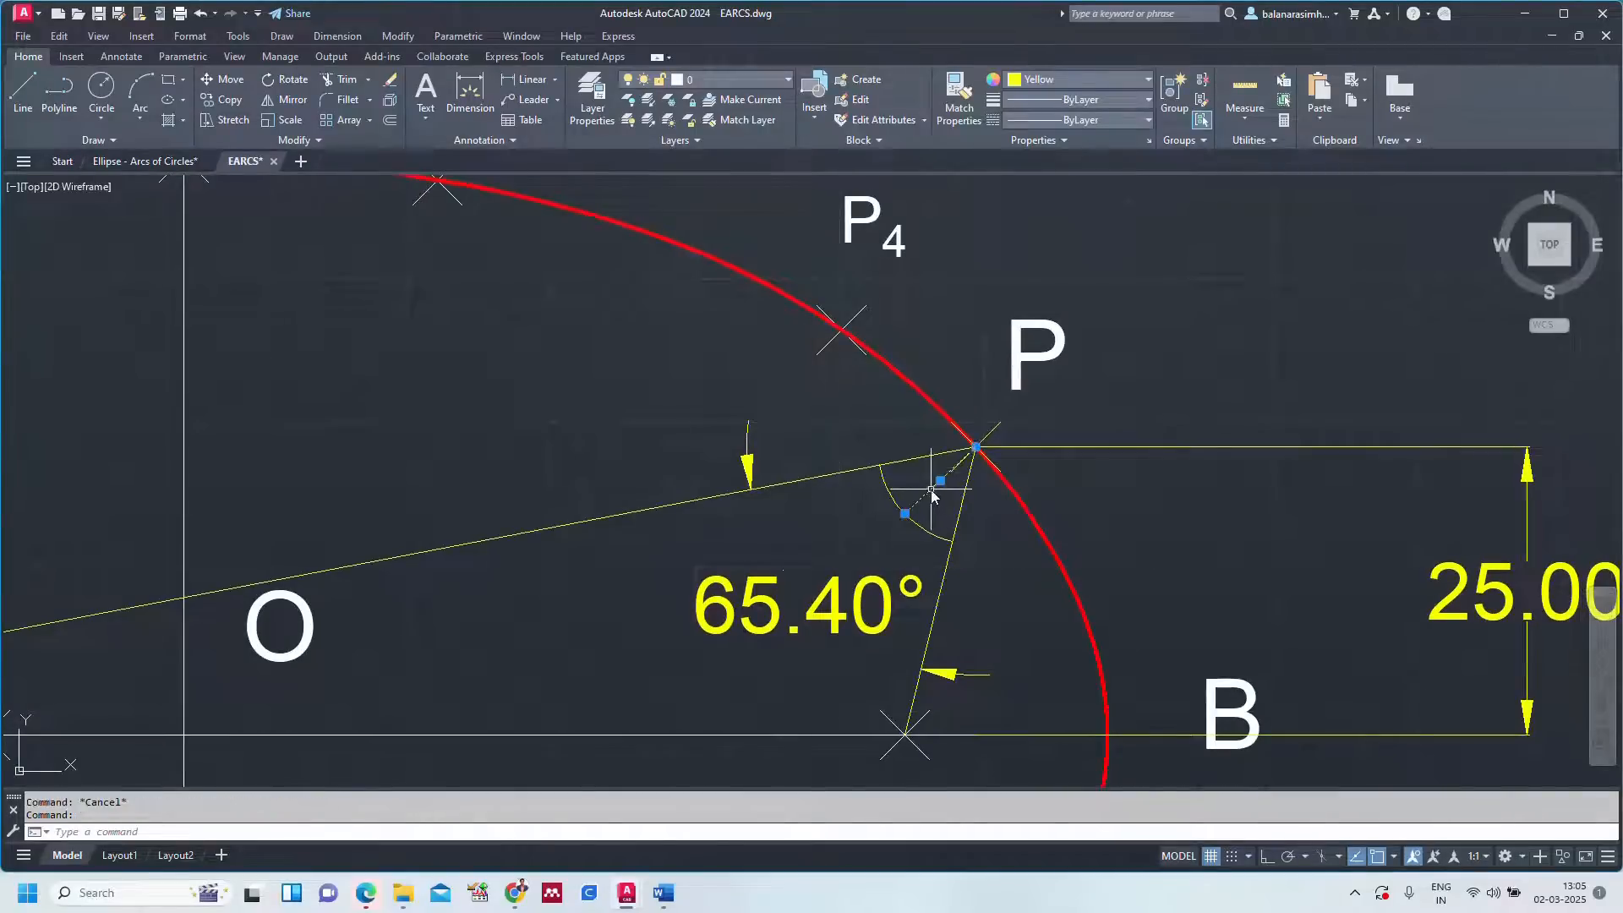
pyautogui.click(976, 445)
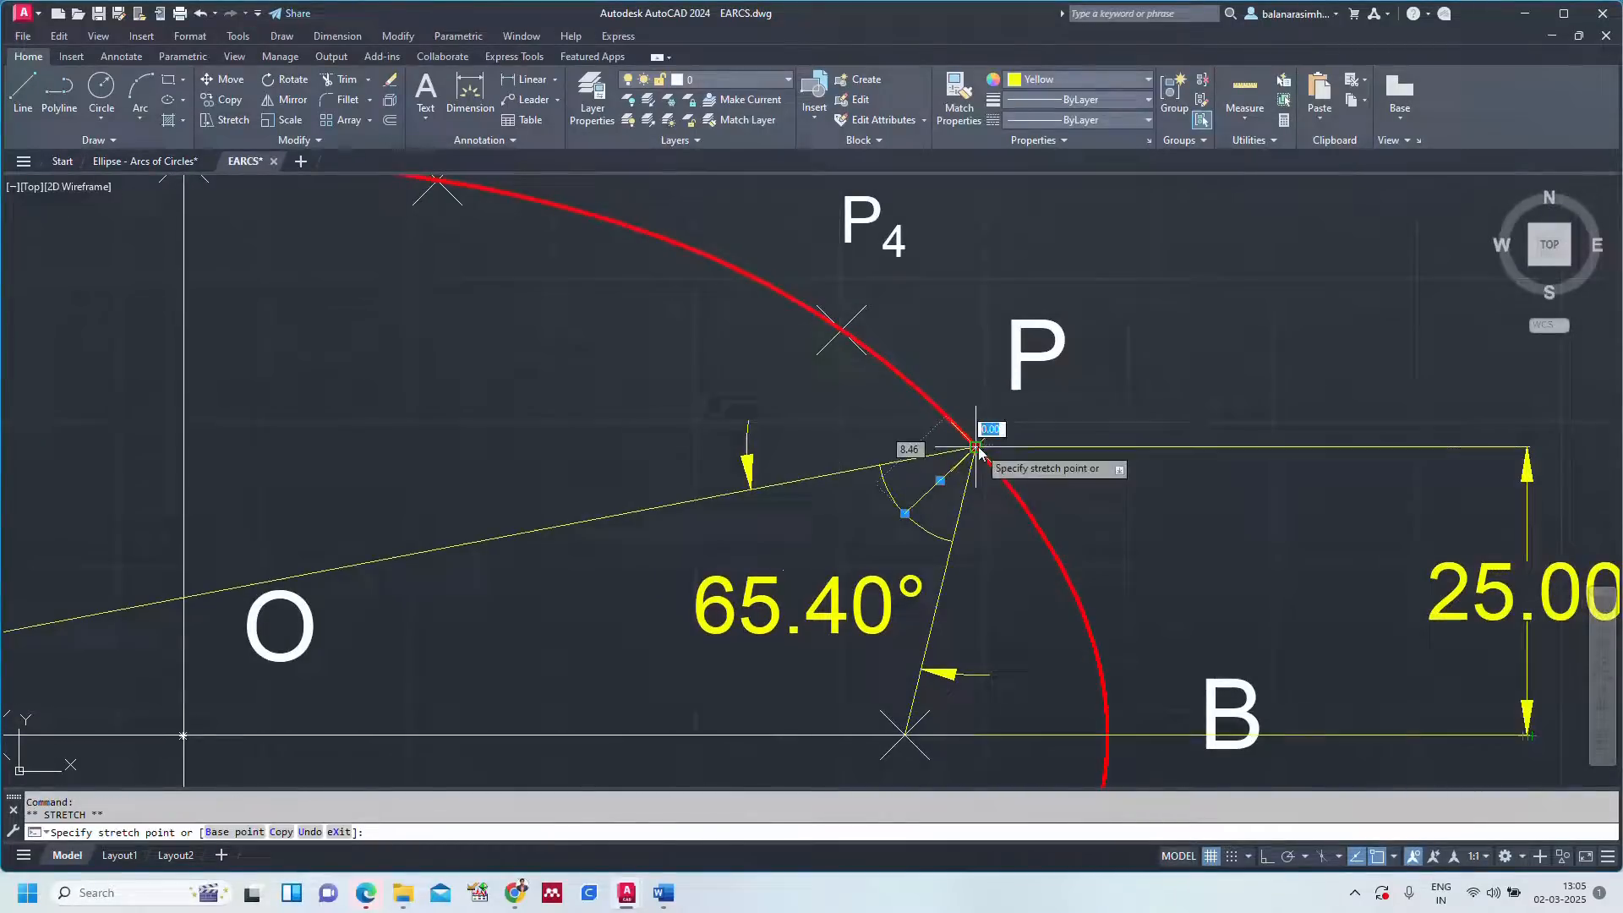
pyautogui.click(1060, 367)
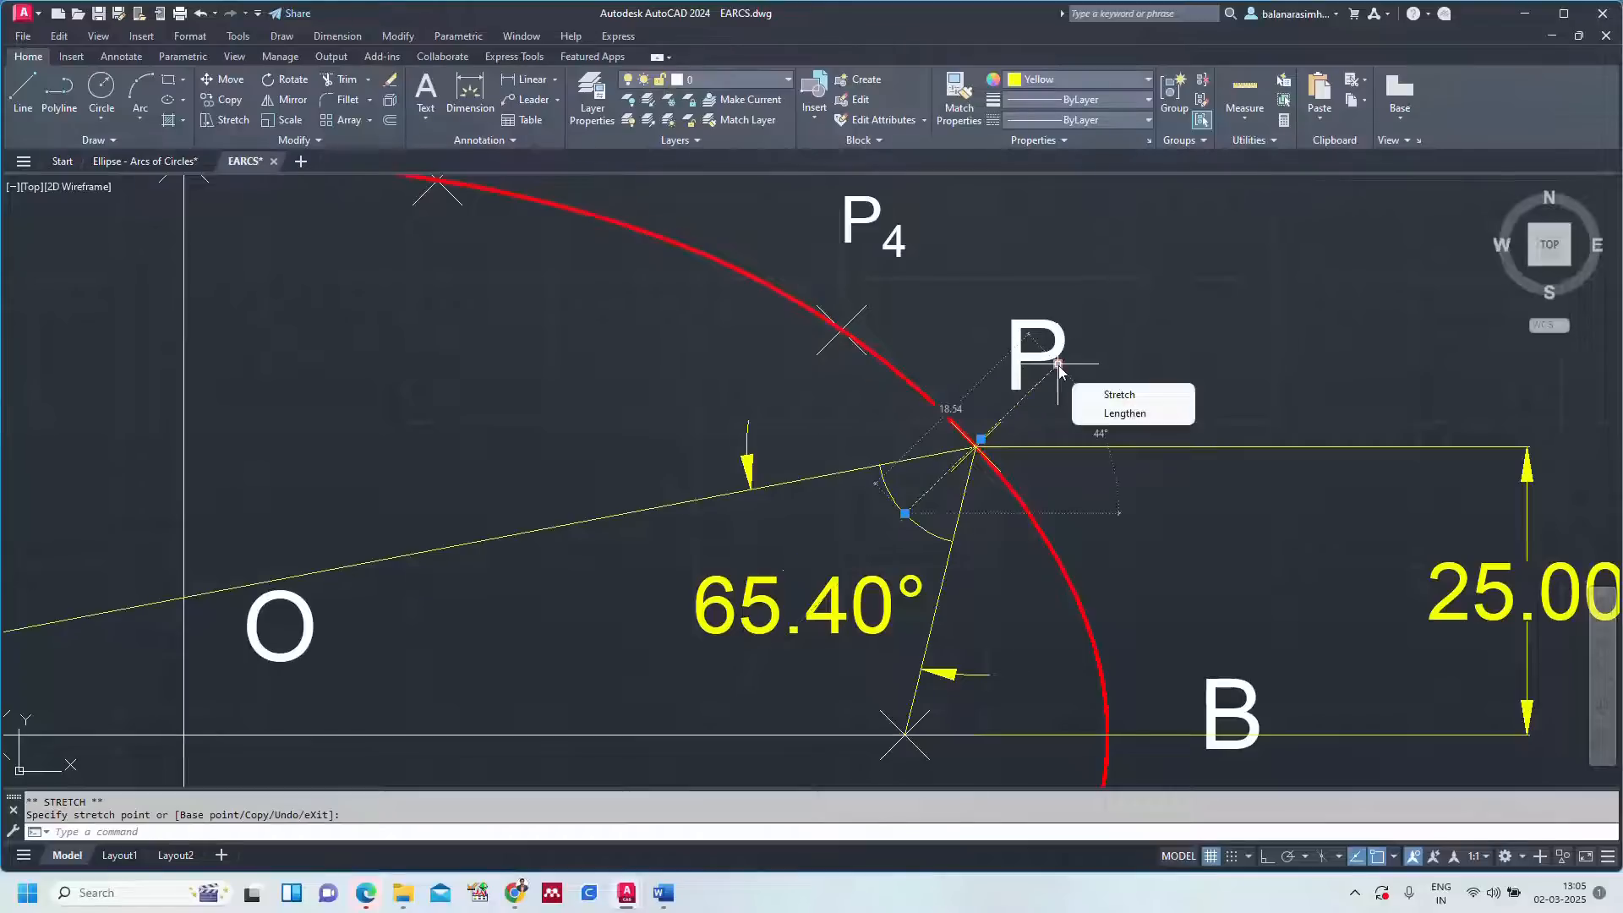
pyautogui.press('Escape')
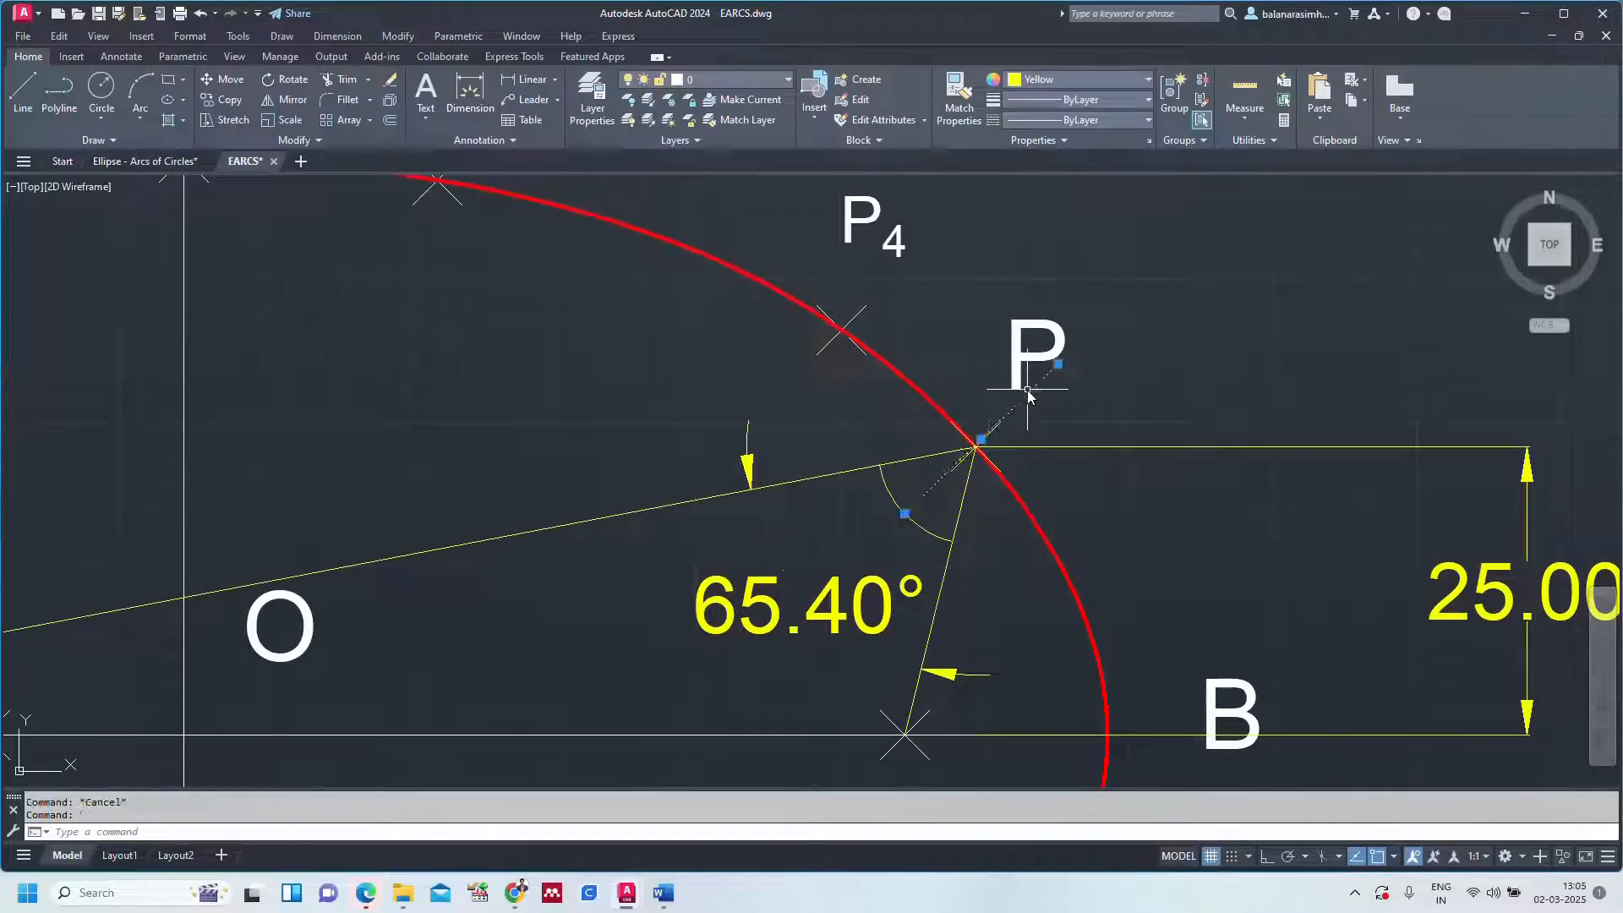
# Set the bisector line's lineweight to 0.30 mm and its colour to blue.
pyautogui.click(1053, 98)
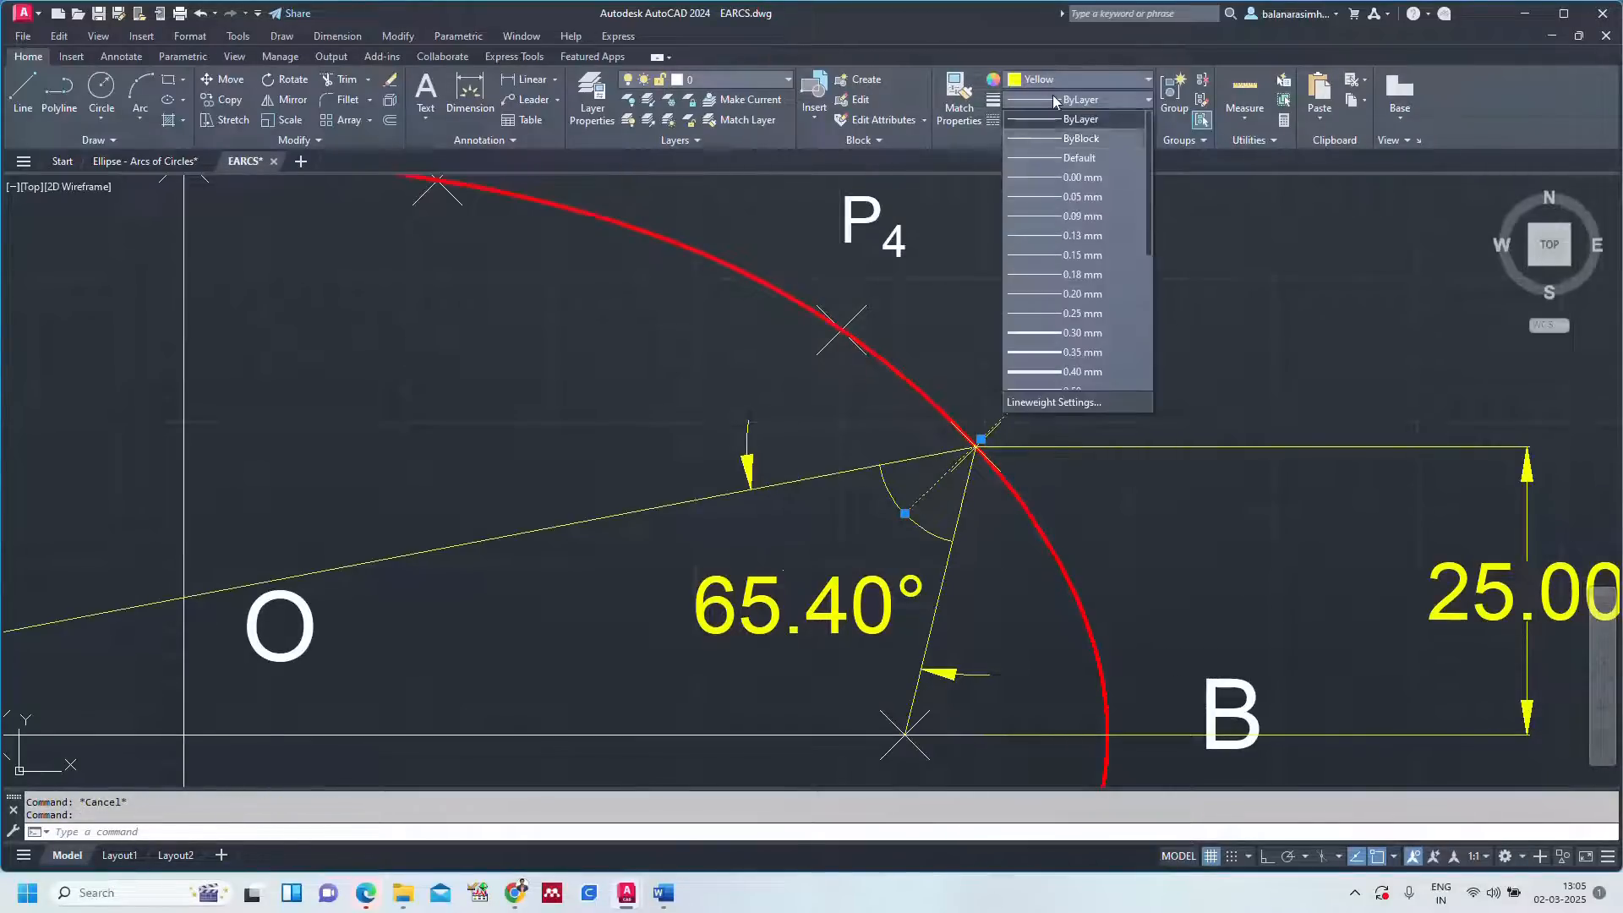
pyautogui.click(1075, 341)
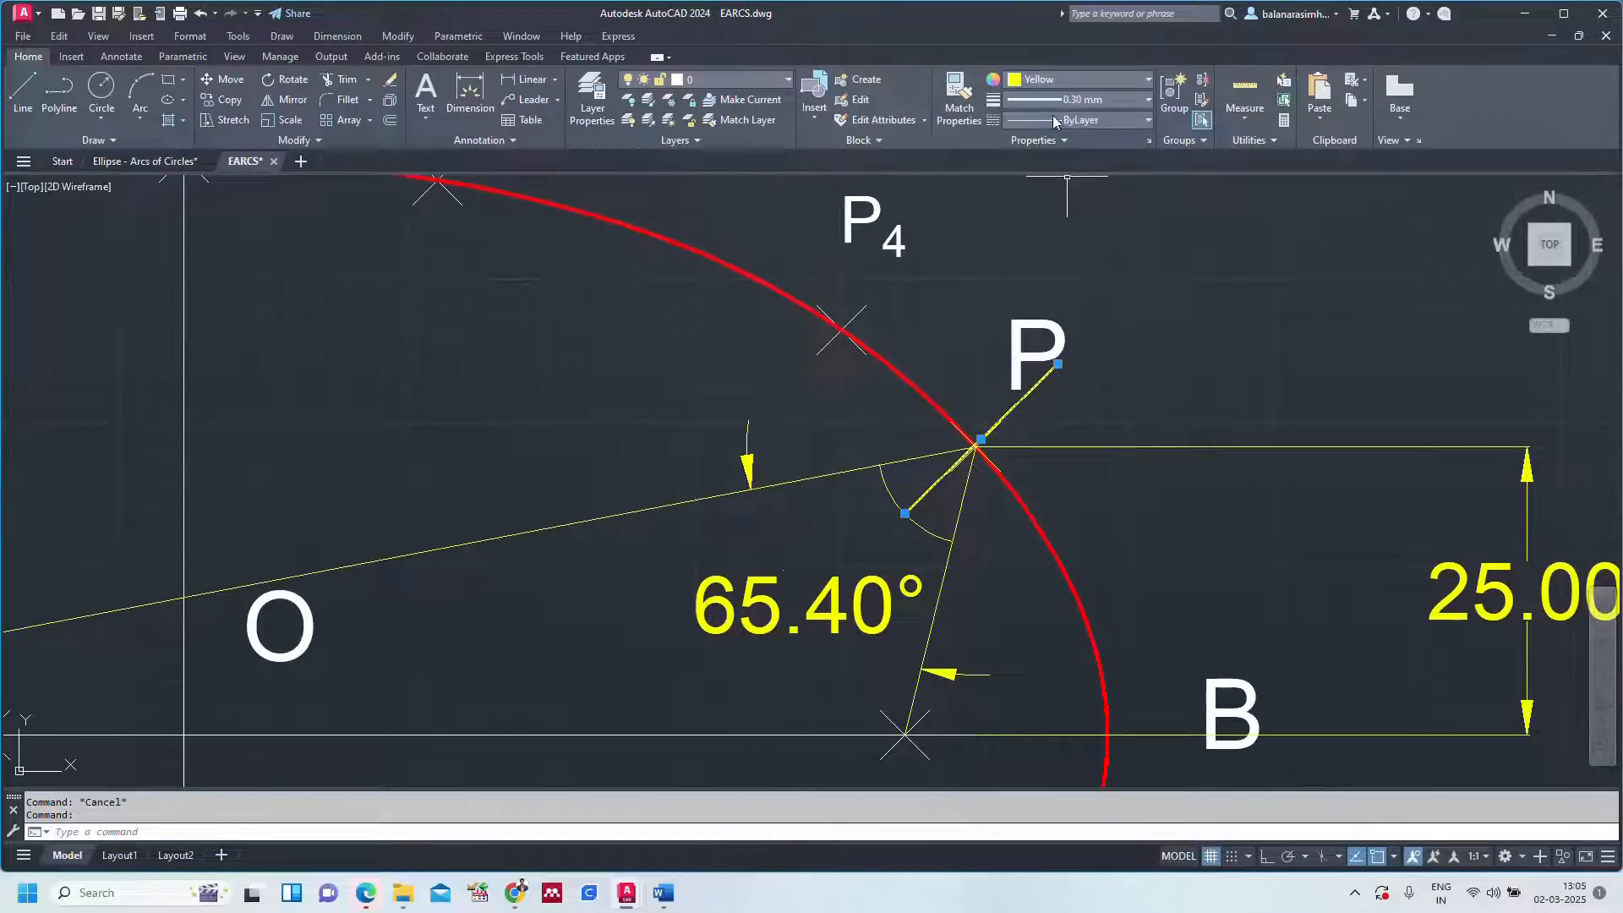
pyautogui.click(1036, 81)
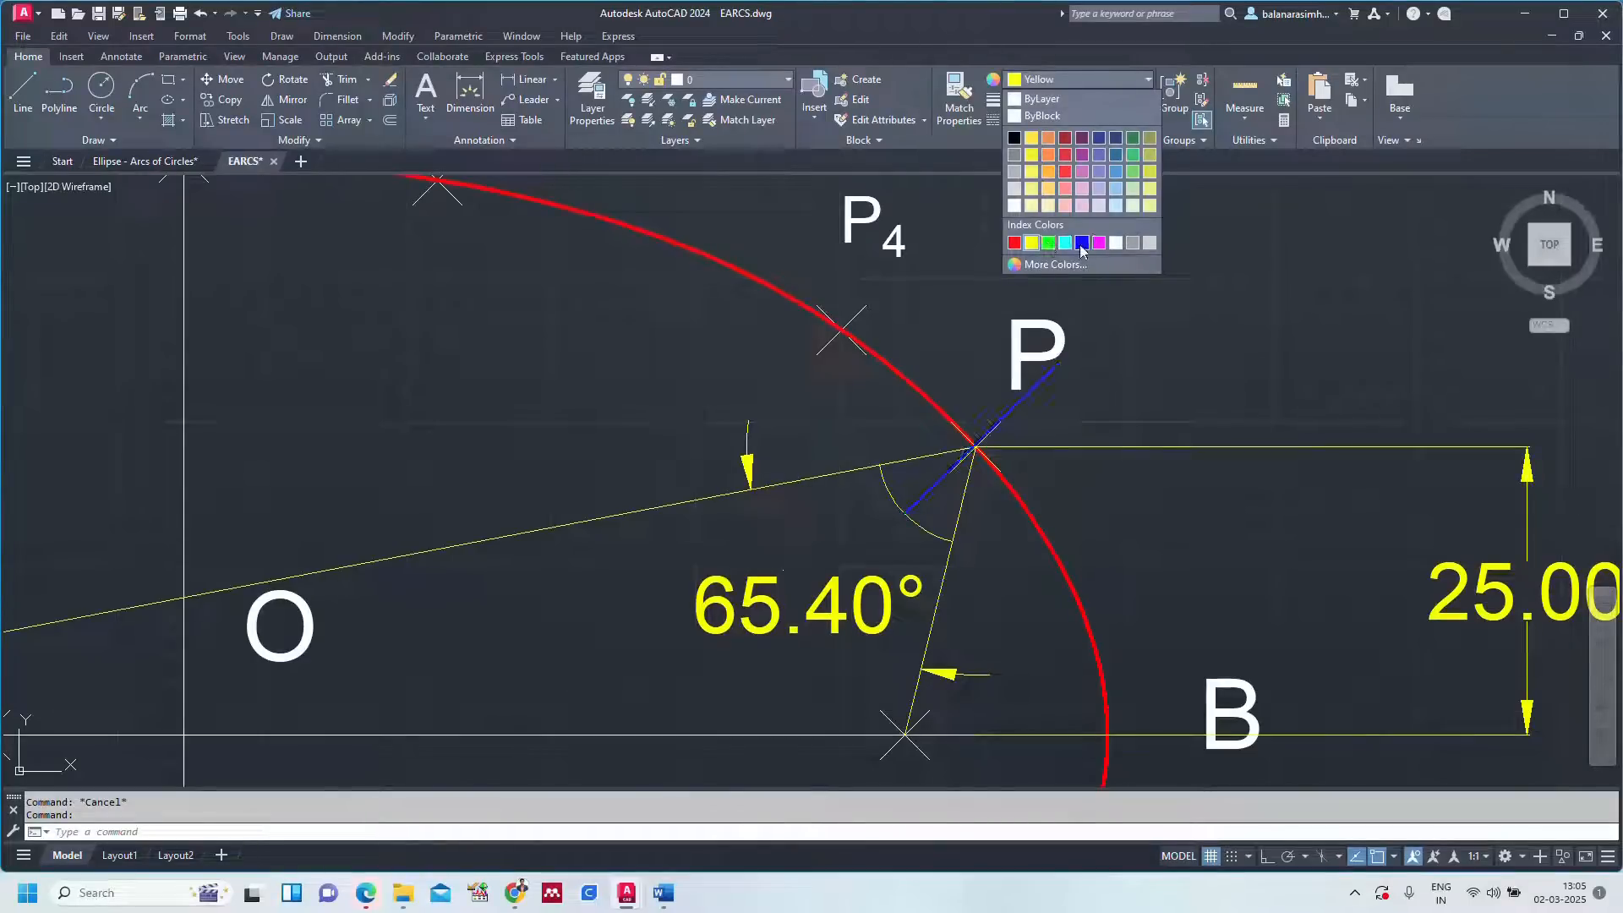
pyautogui.click(1081, 245)
pyautogui.press('Escape')
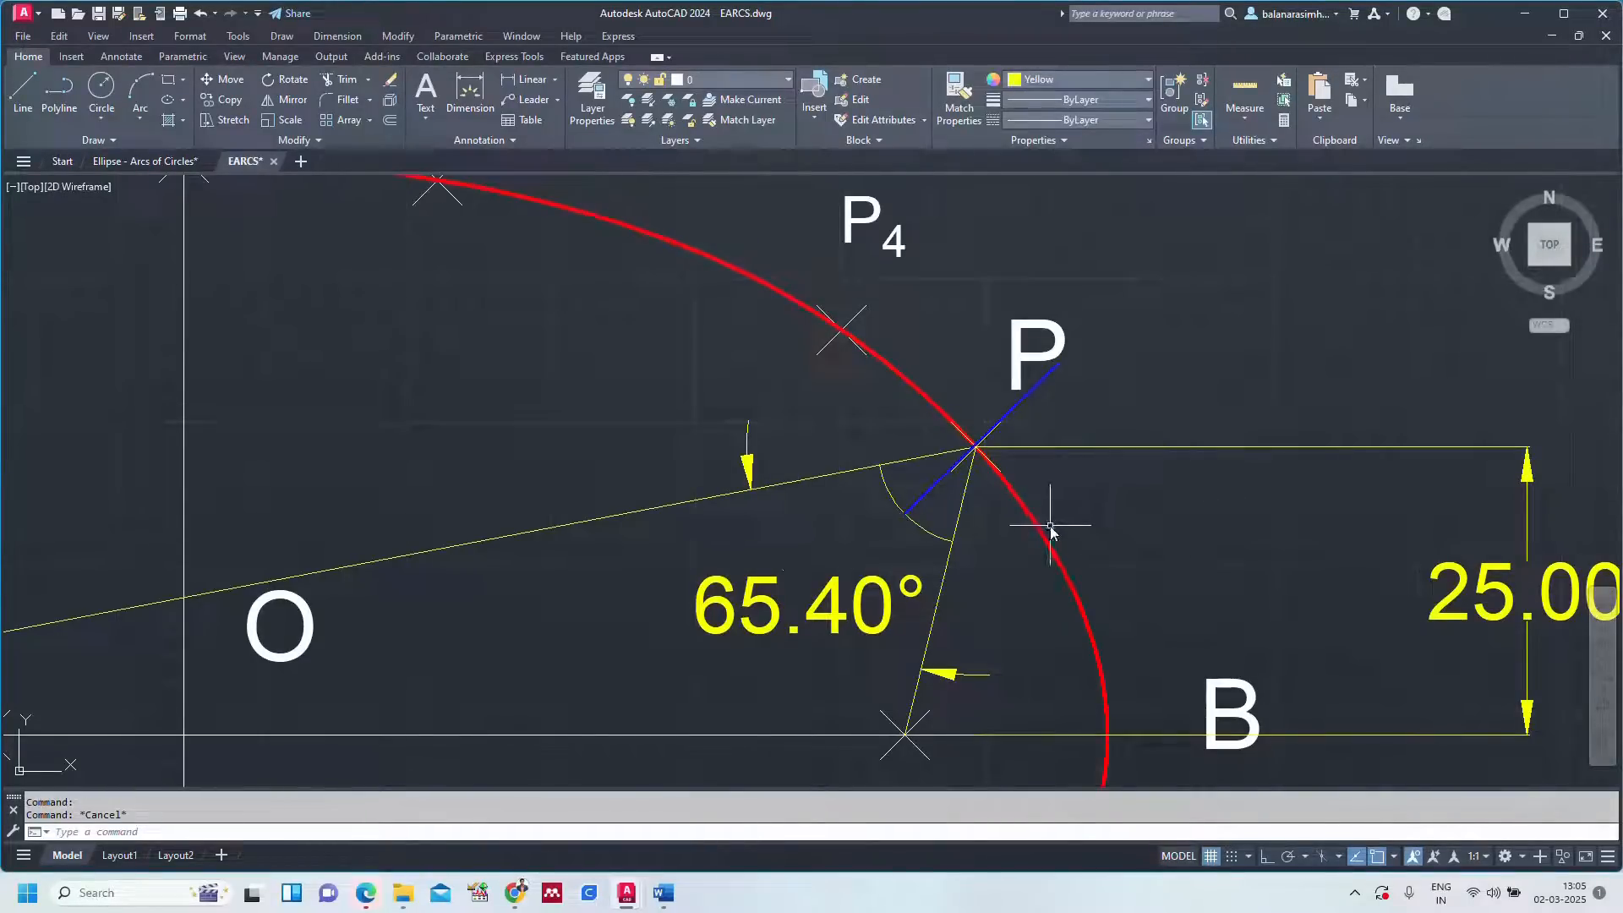
# Lengthen the blue bisector line at both ends, moving its inner end about 9 mm inward and its outer end farther beyond P.
pyautogui.write('Z')
pyautogui.press('Return')
pyautogui.write('A')
pyautogui.press('Return')
pyautogui.scroll(5, 1071, 445)
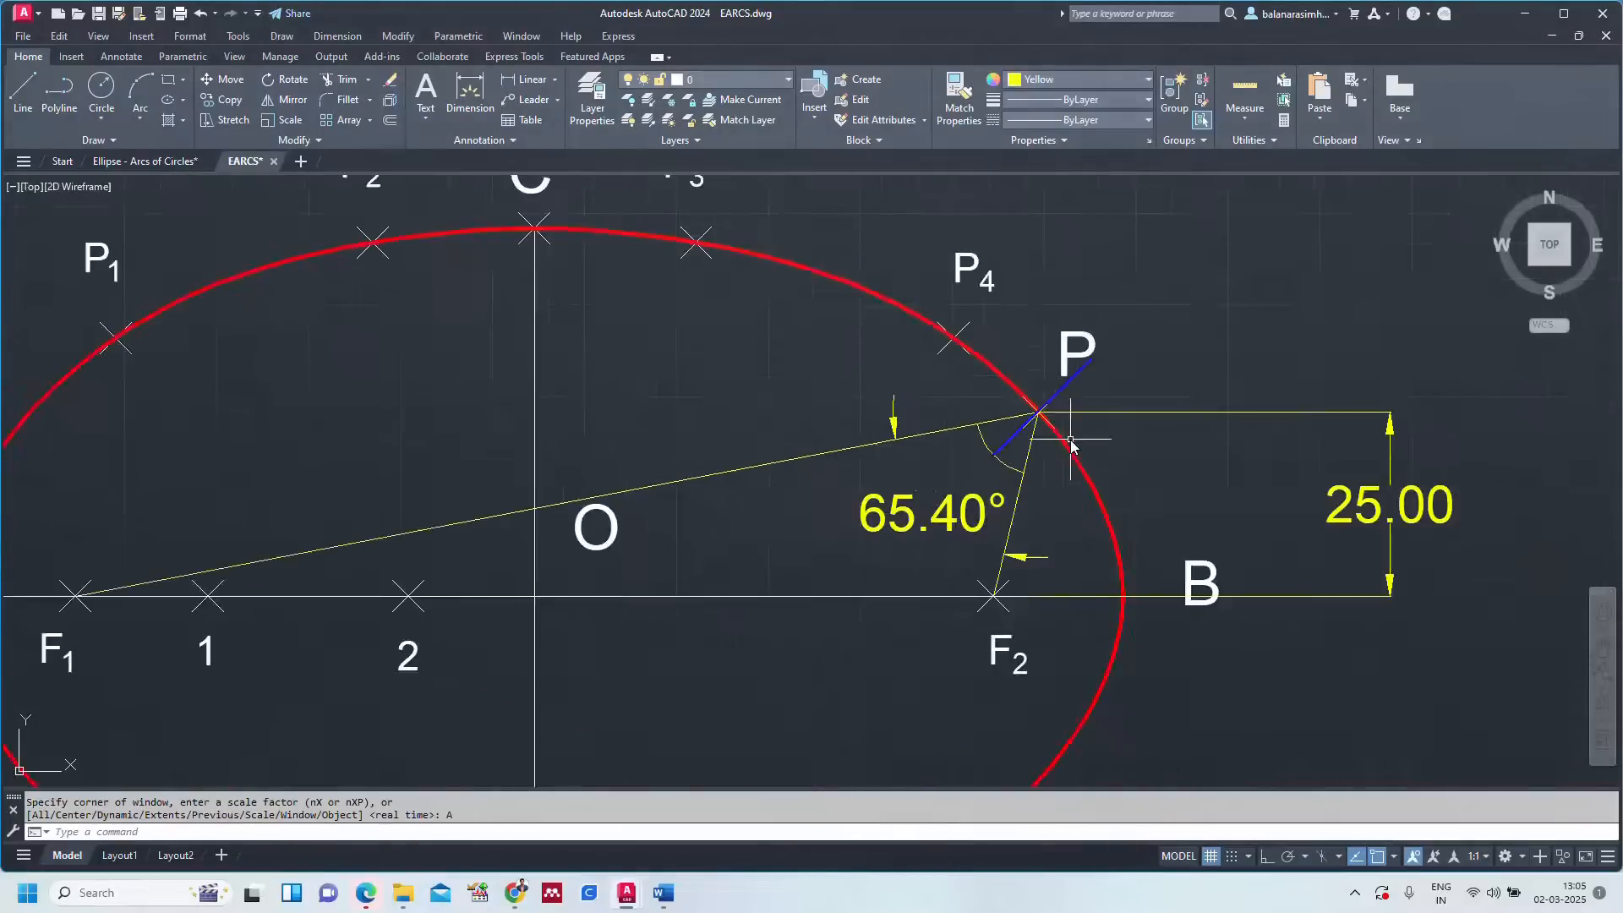
pyautogui.click(1005, 444)
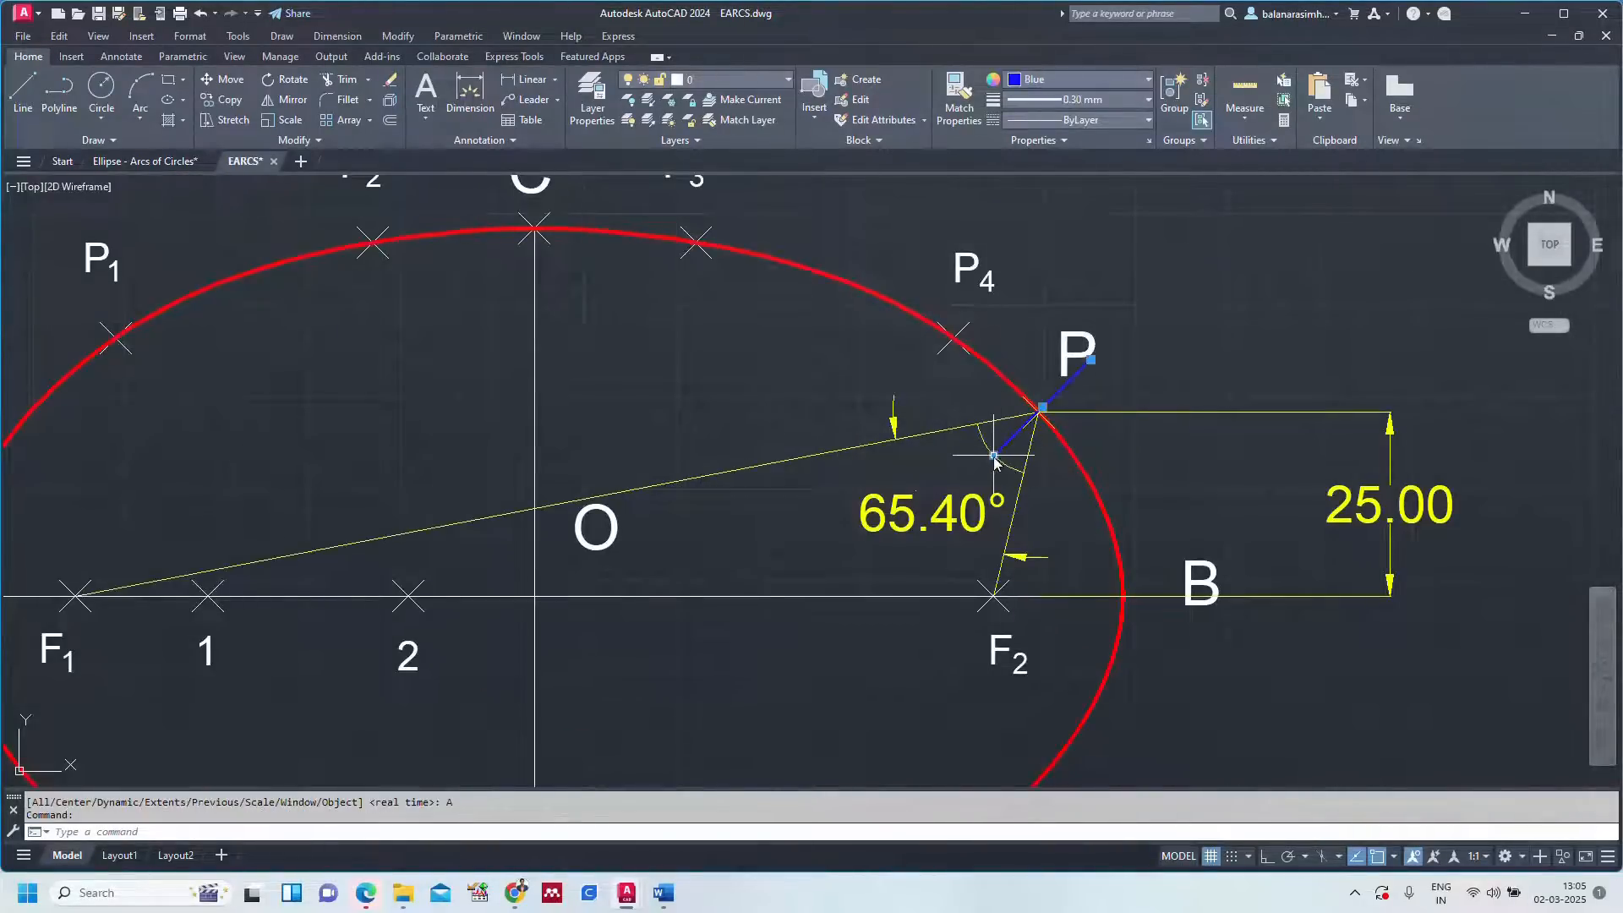
pyautogui.click(995, 454)
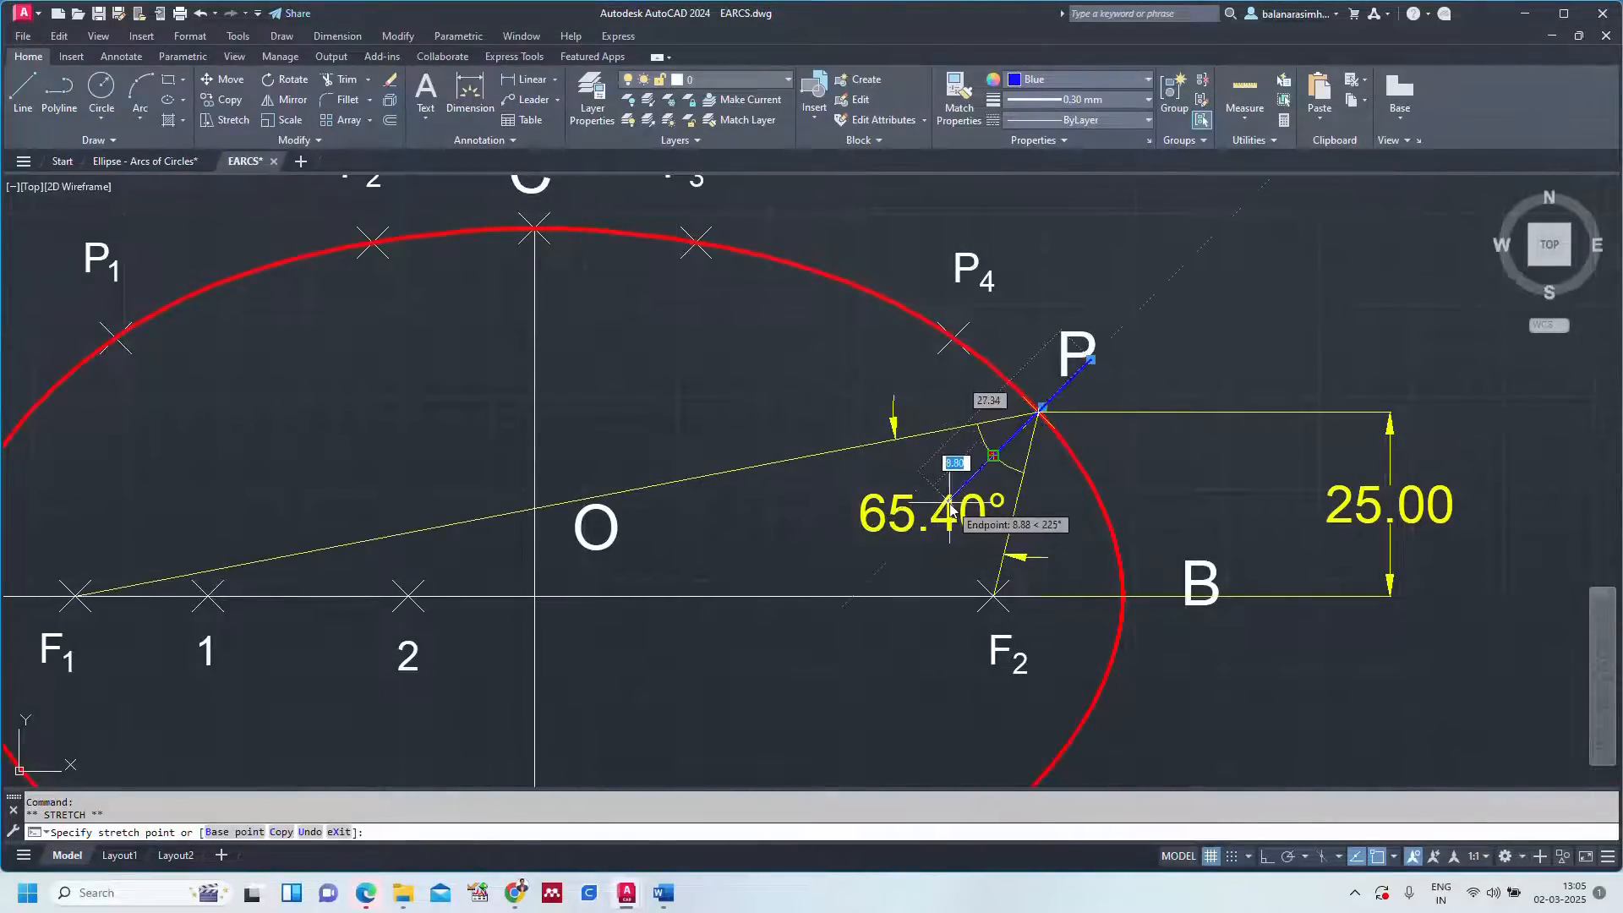
pyautogui.click(945, 504)
pyautogui.press('Escape')
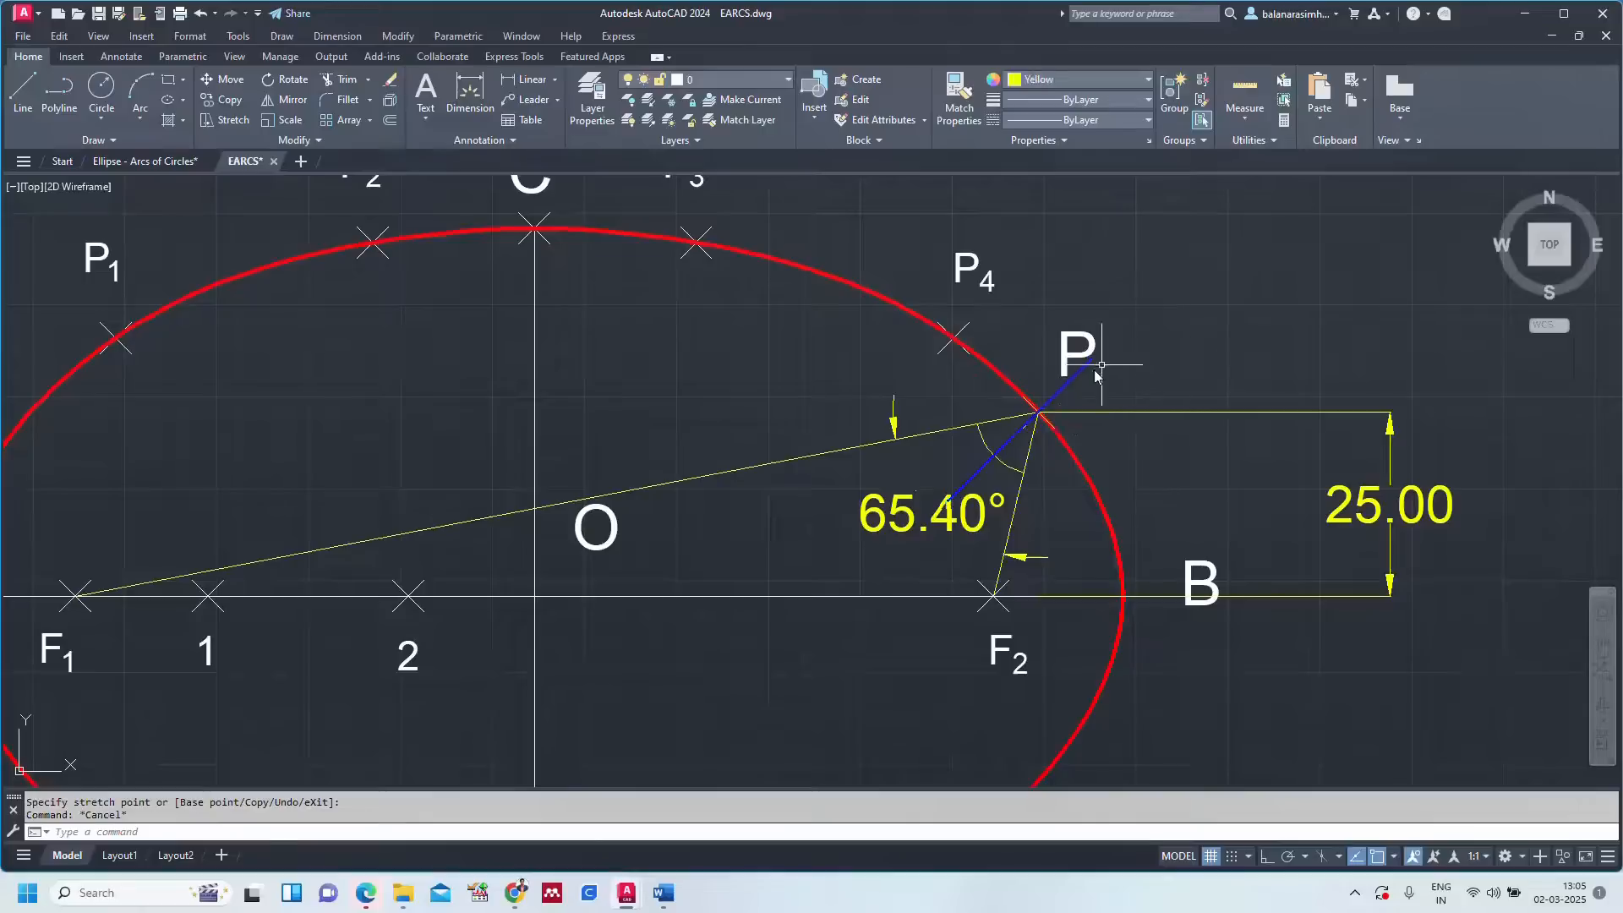
pyautogui.click(1083, 369)
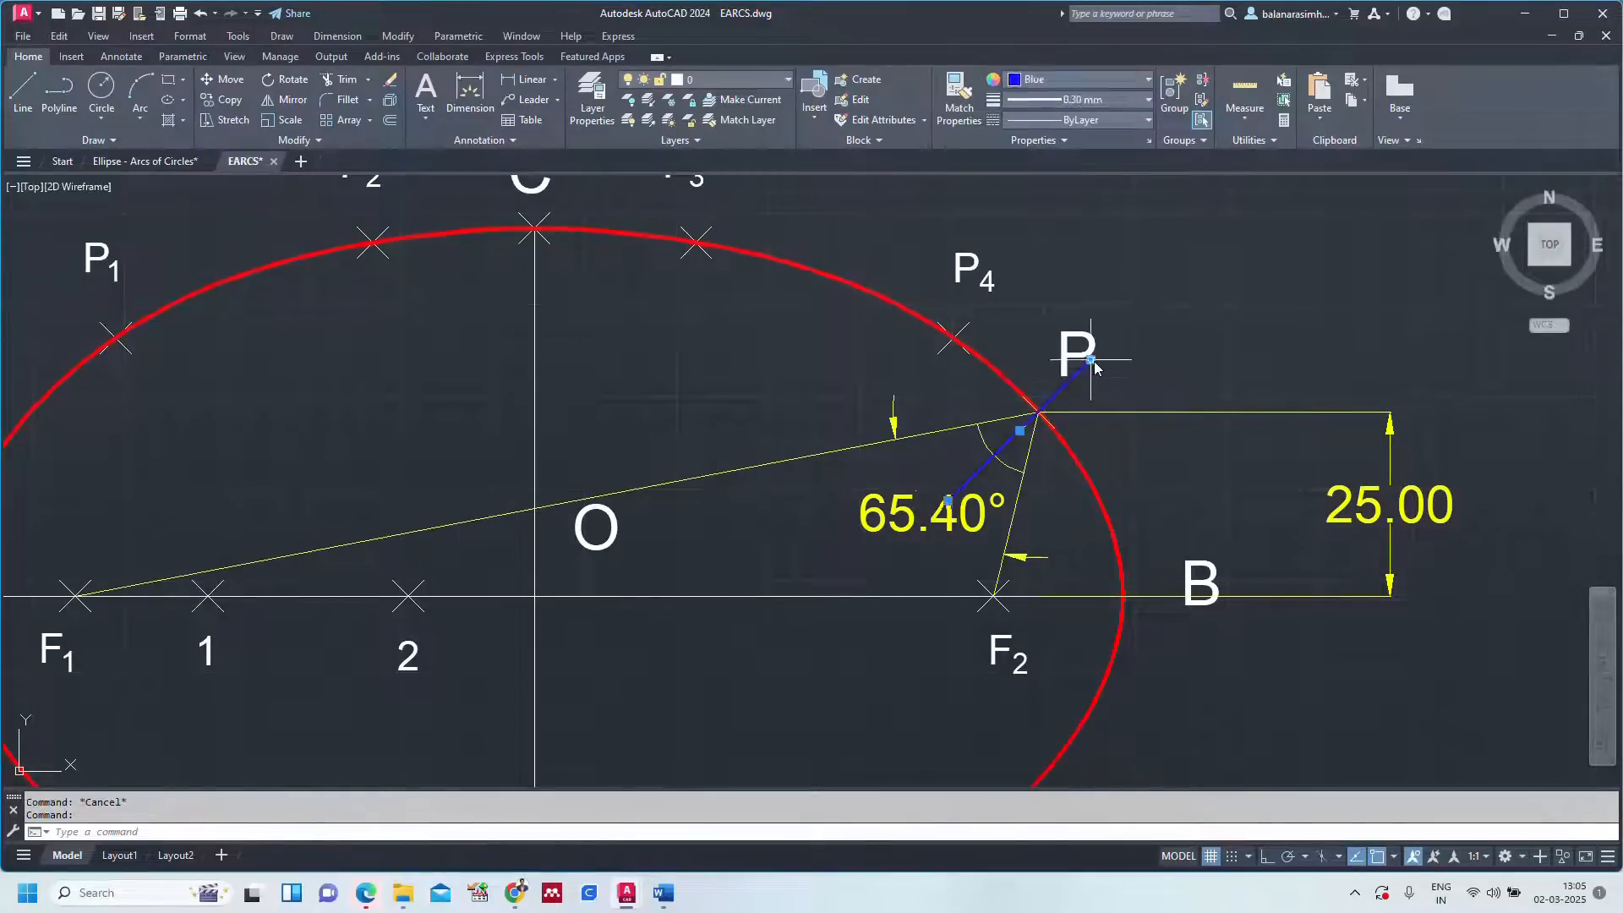
pyautogui.click(1091, 361)
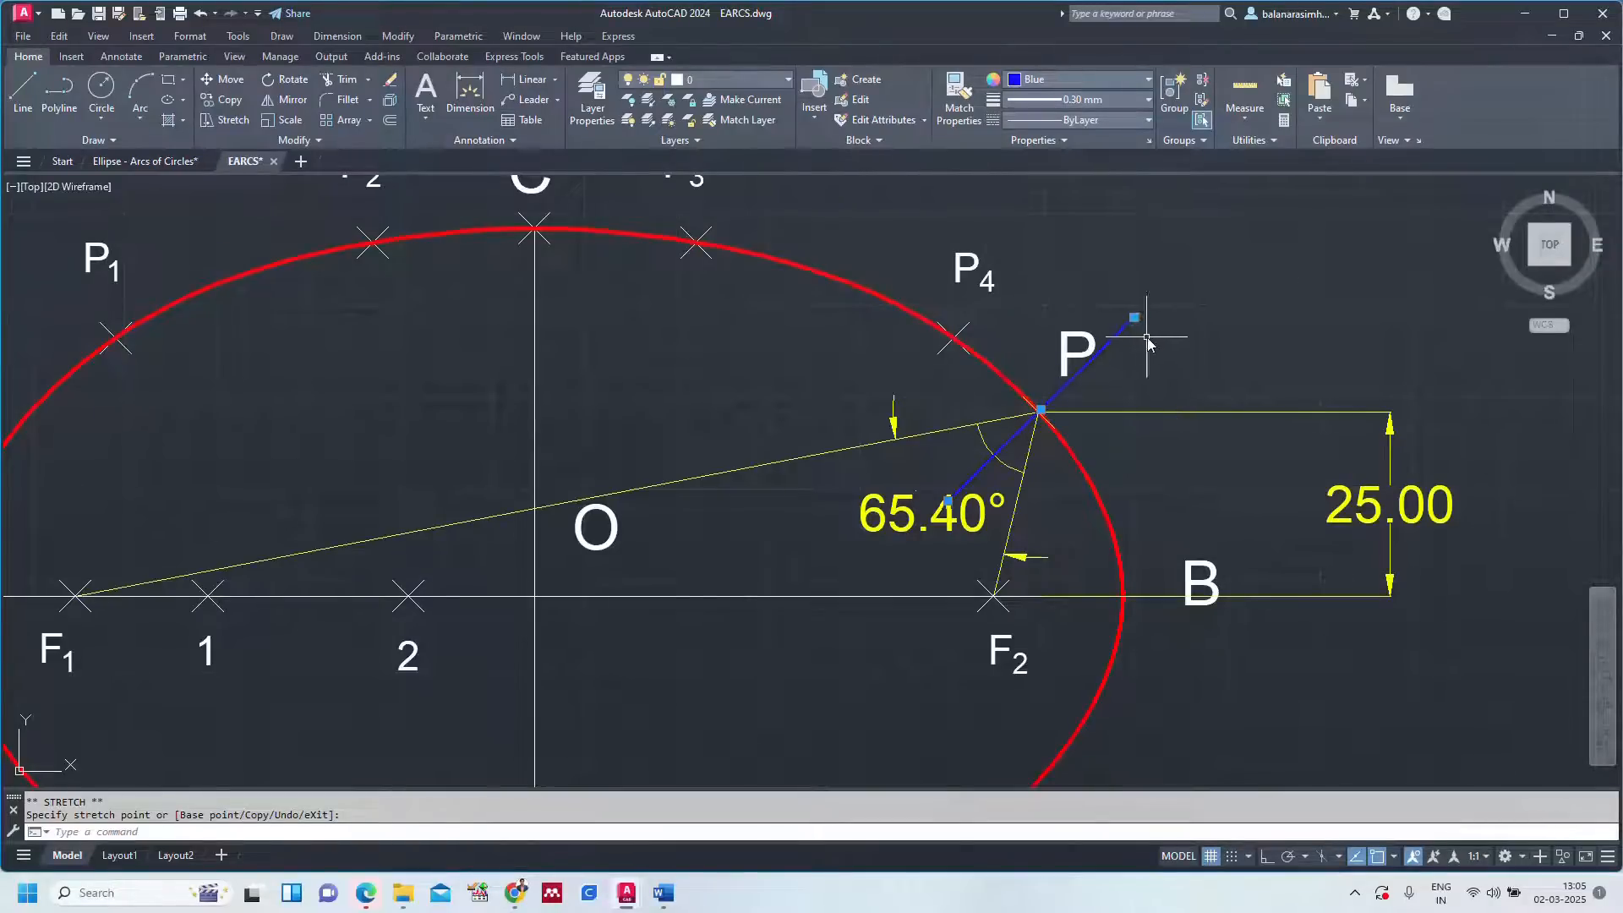
# Erase the blue bisector line and the small arc between lines PF1 and PF2.
pyautogui.press('Delete')
pyautogui.click(989, 450)
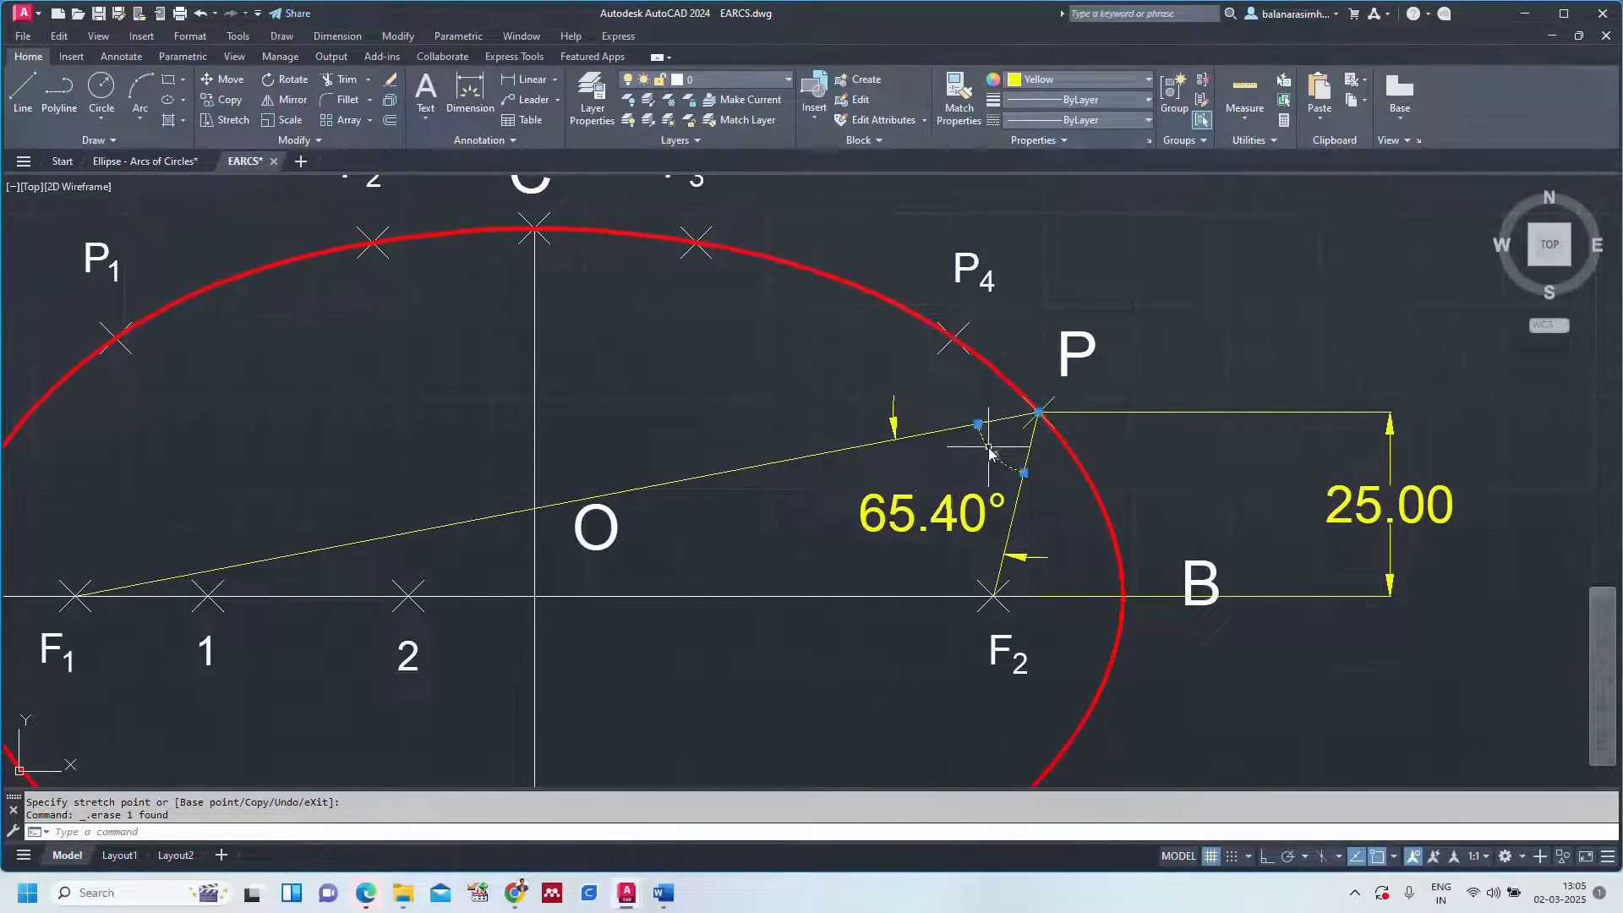
pyautogui.press('Delete')
pyautogui.write('z')
pyautogui.press('Return')
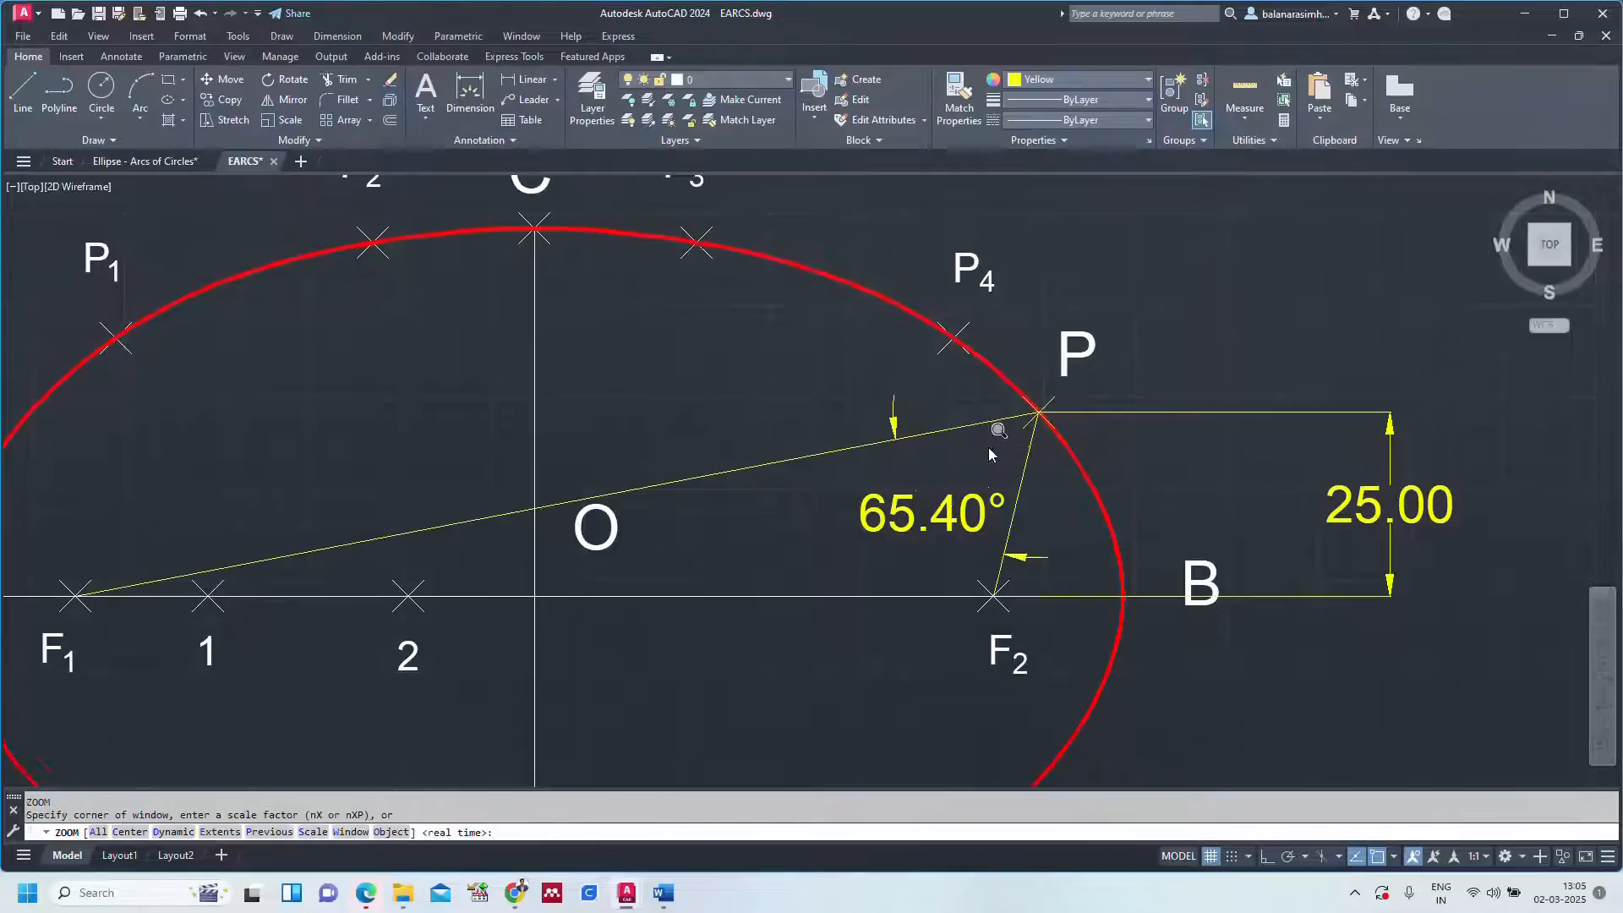
pyautogui.write('a')
pyautogui.press('Return')
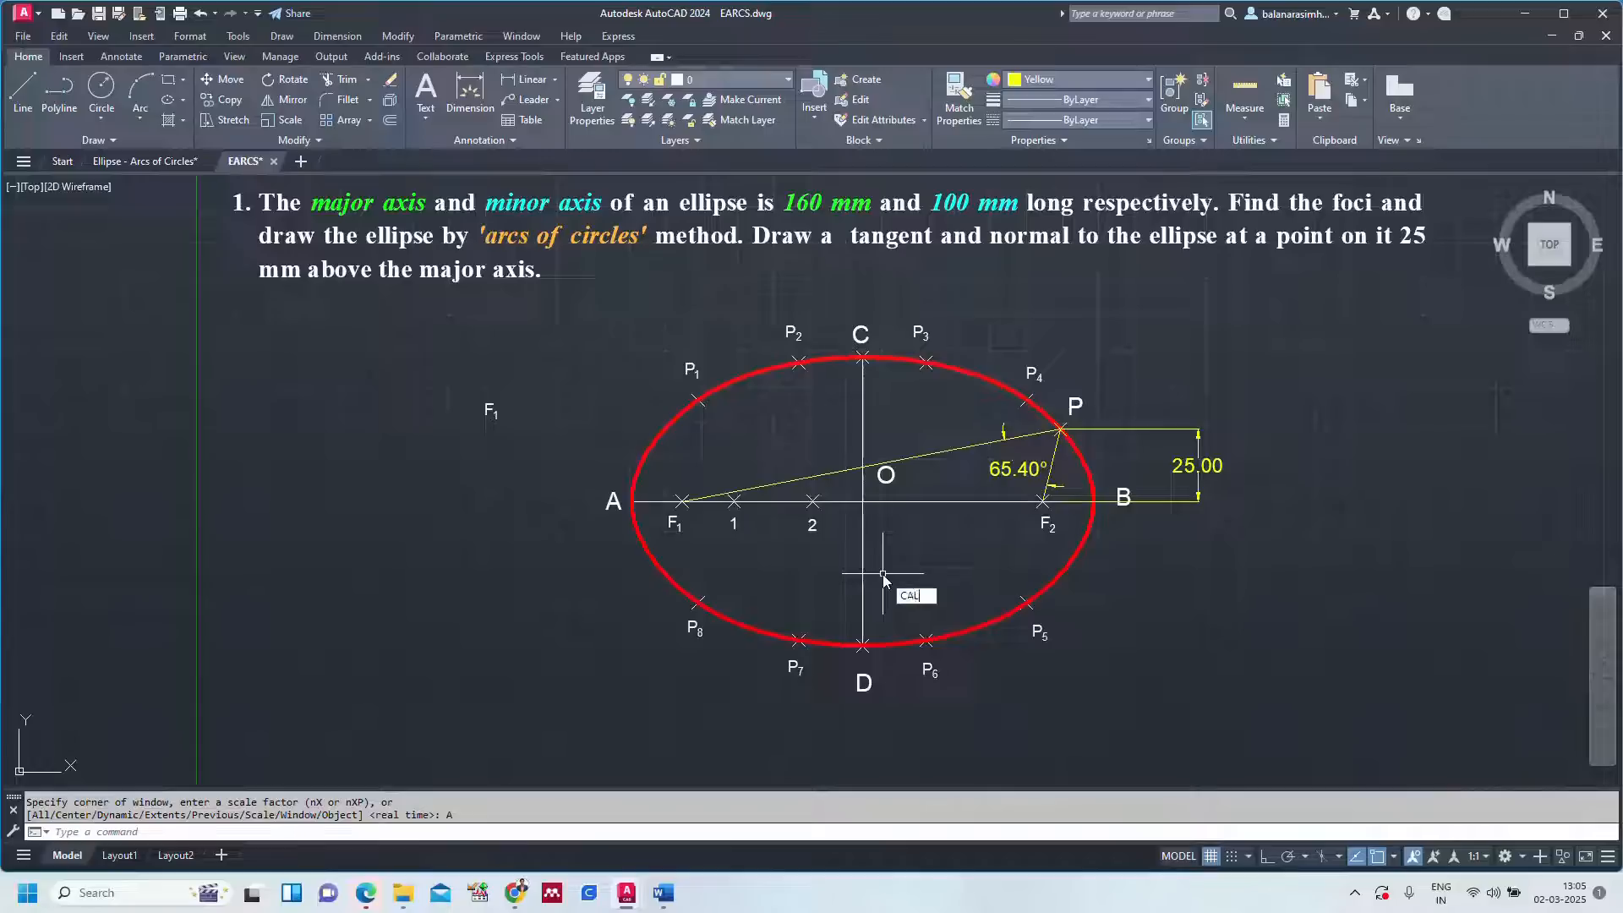
# Use the calculator to halve the 65.40° angle between lines PF1 and PF2, and close it.
pyautogui.write('CAL')
pyautogui.press('Return')
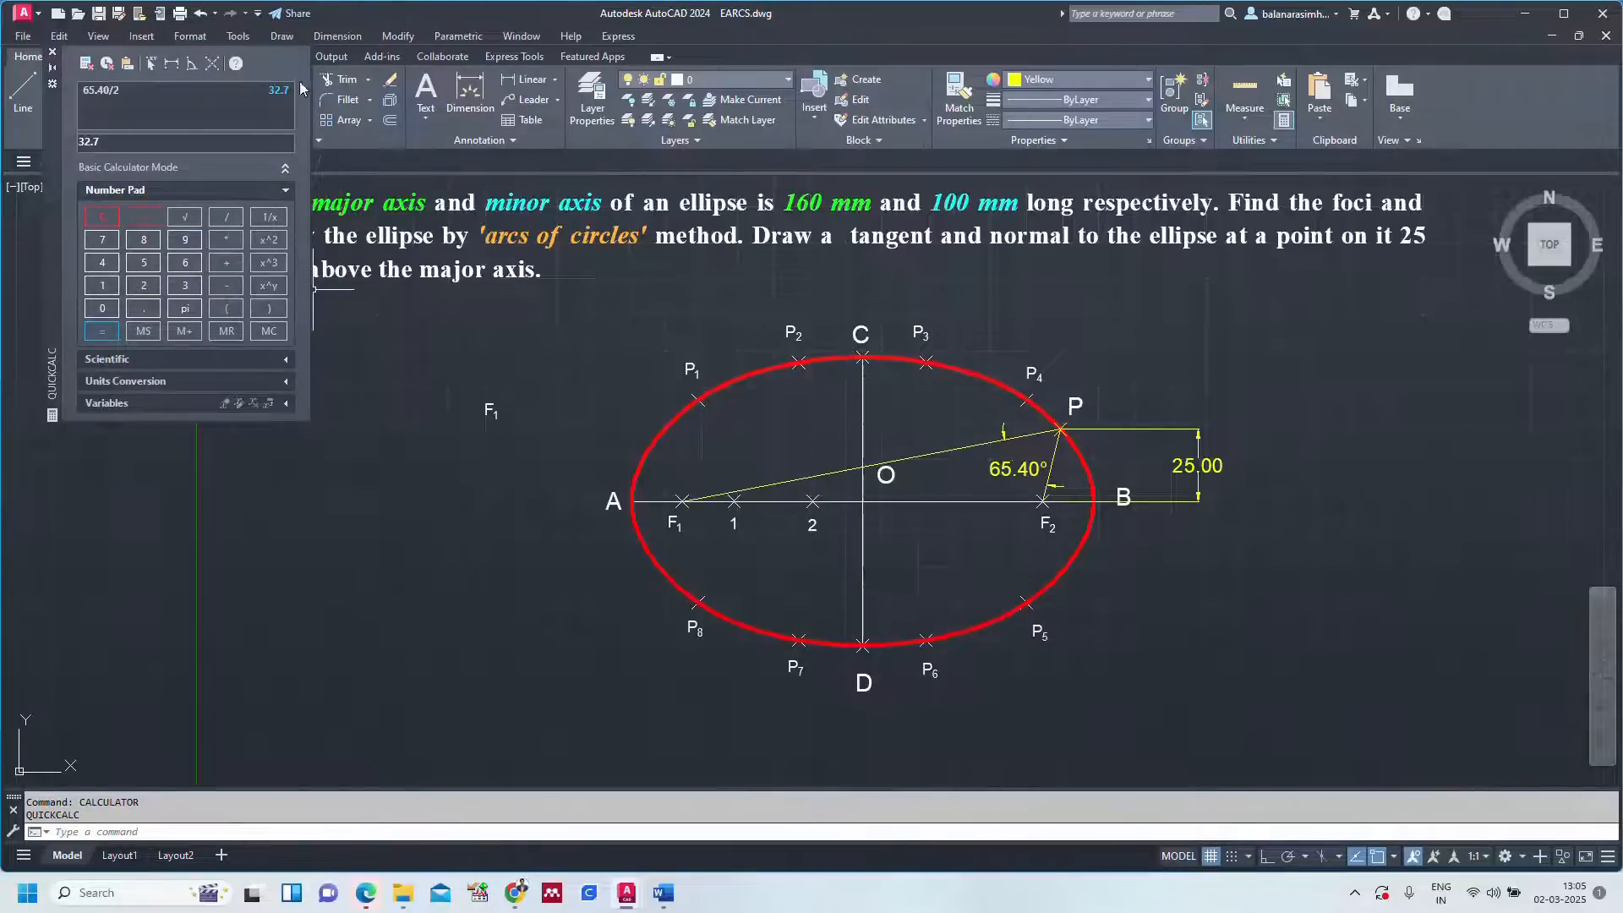
pyautogui.click(53, 53)
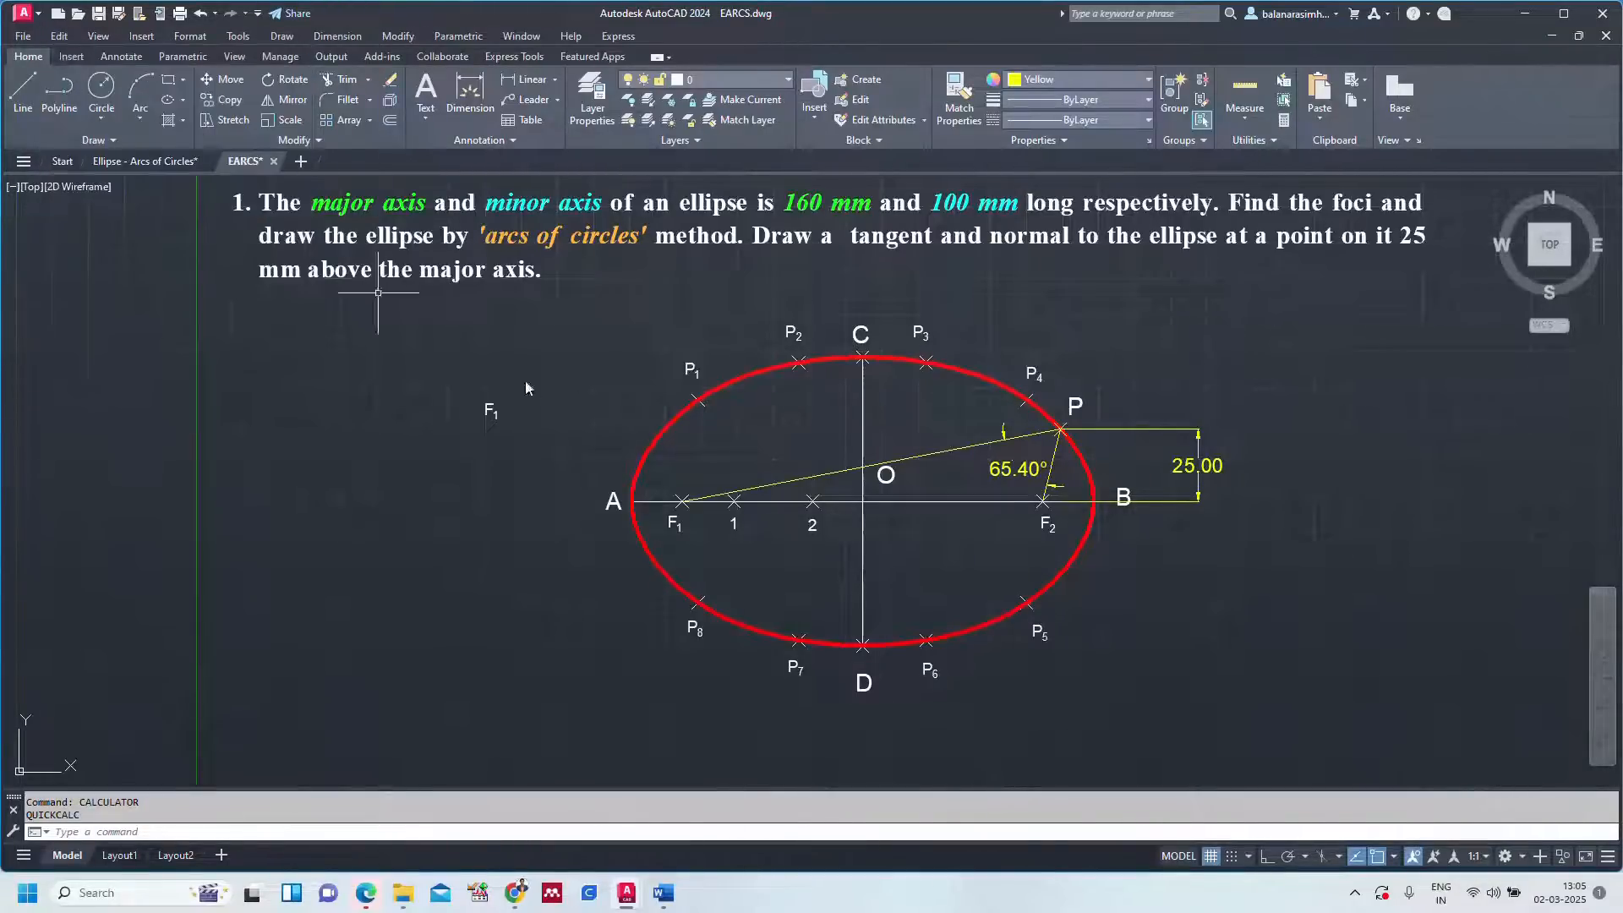
pyautogui.press('Escape')
pyautogui.press('Escape')
# Try rotating a copy of line PF2 about P by 32.7°, and undo the rotation.
pyautogui.scroll(4, 1069, 505)
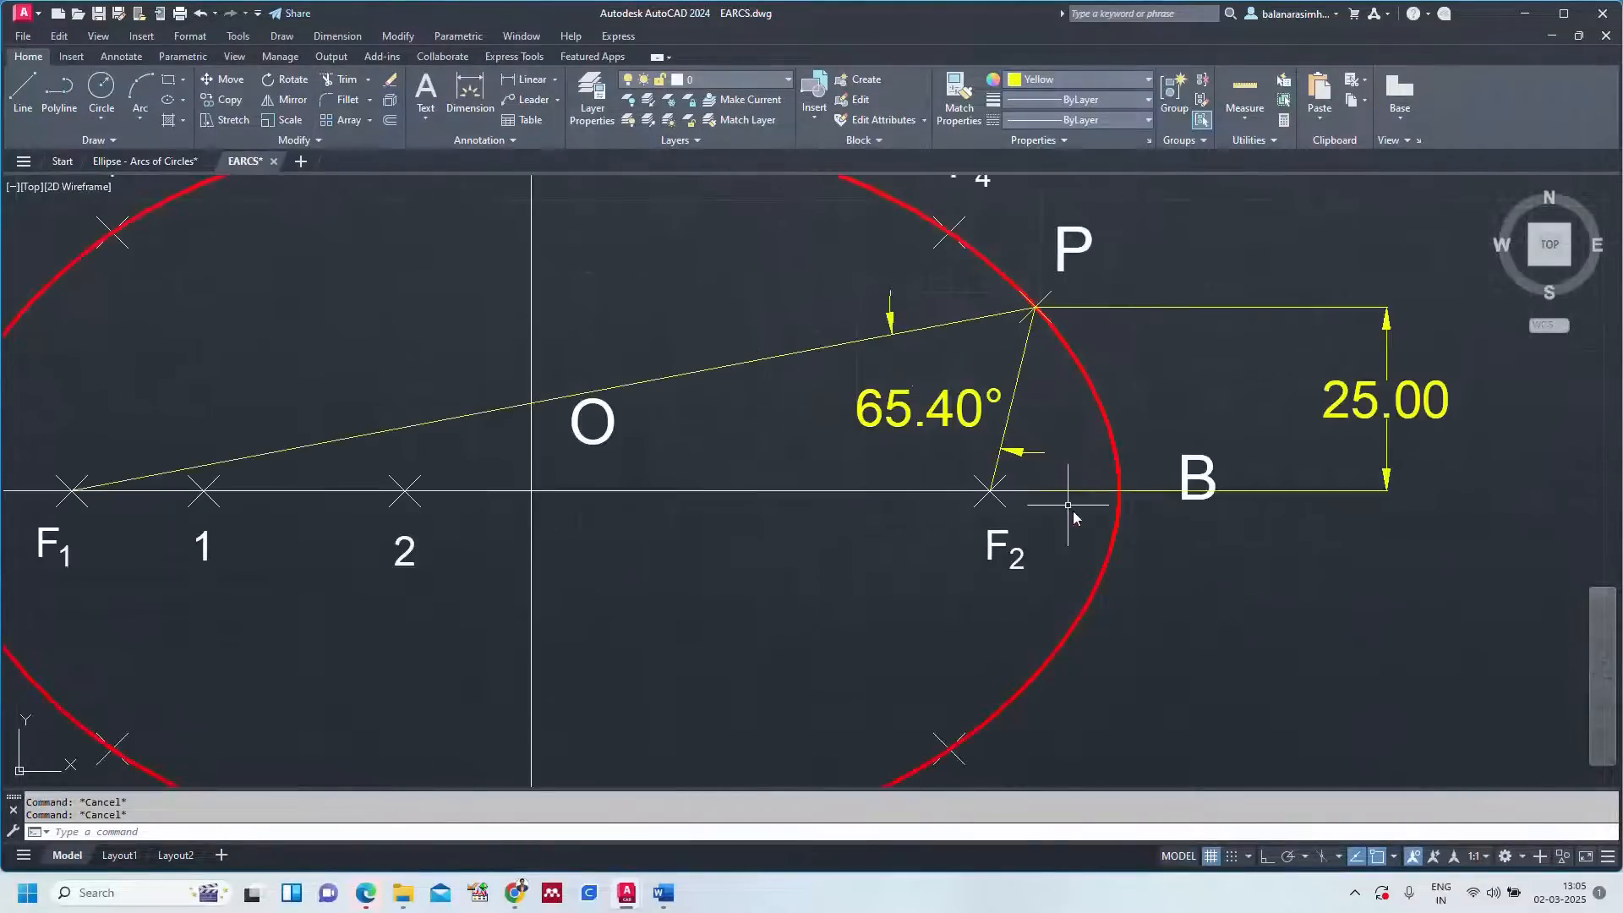
pyautogui.click(1020, 366)
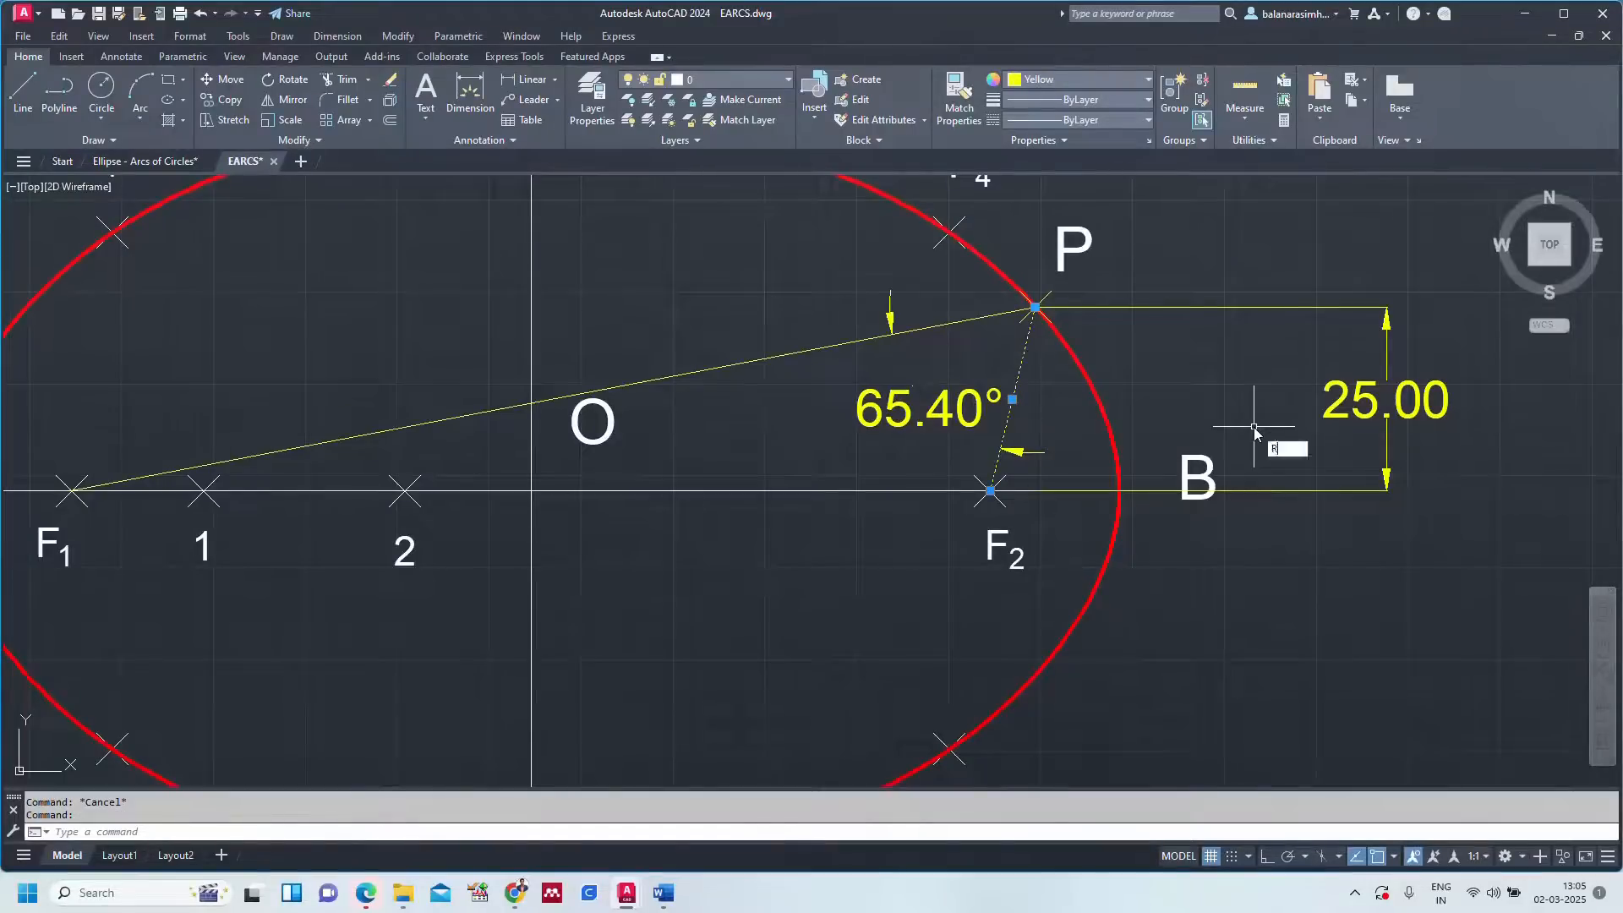
pyautogui.write('O')
pyautogui.press('Return')
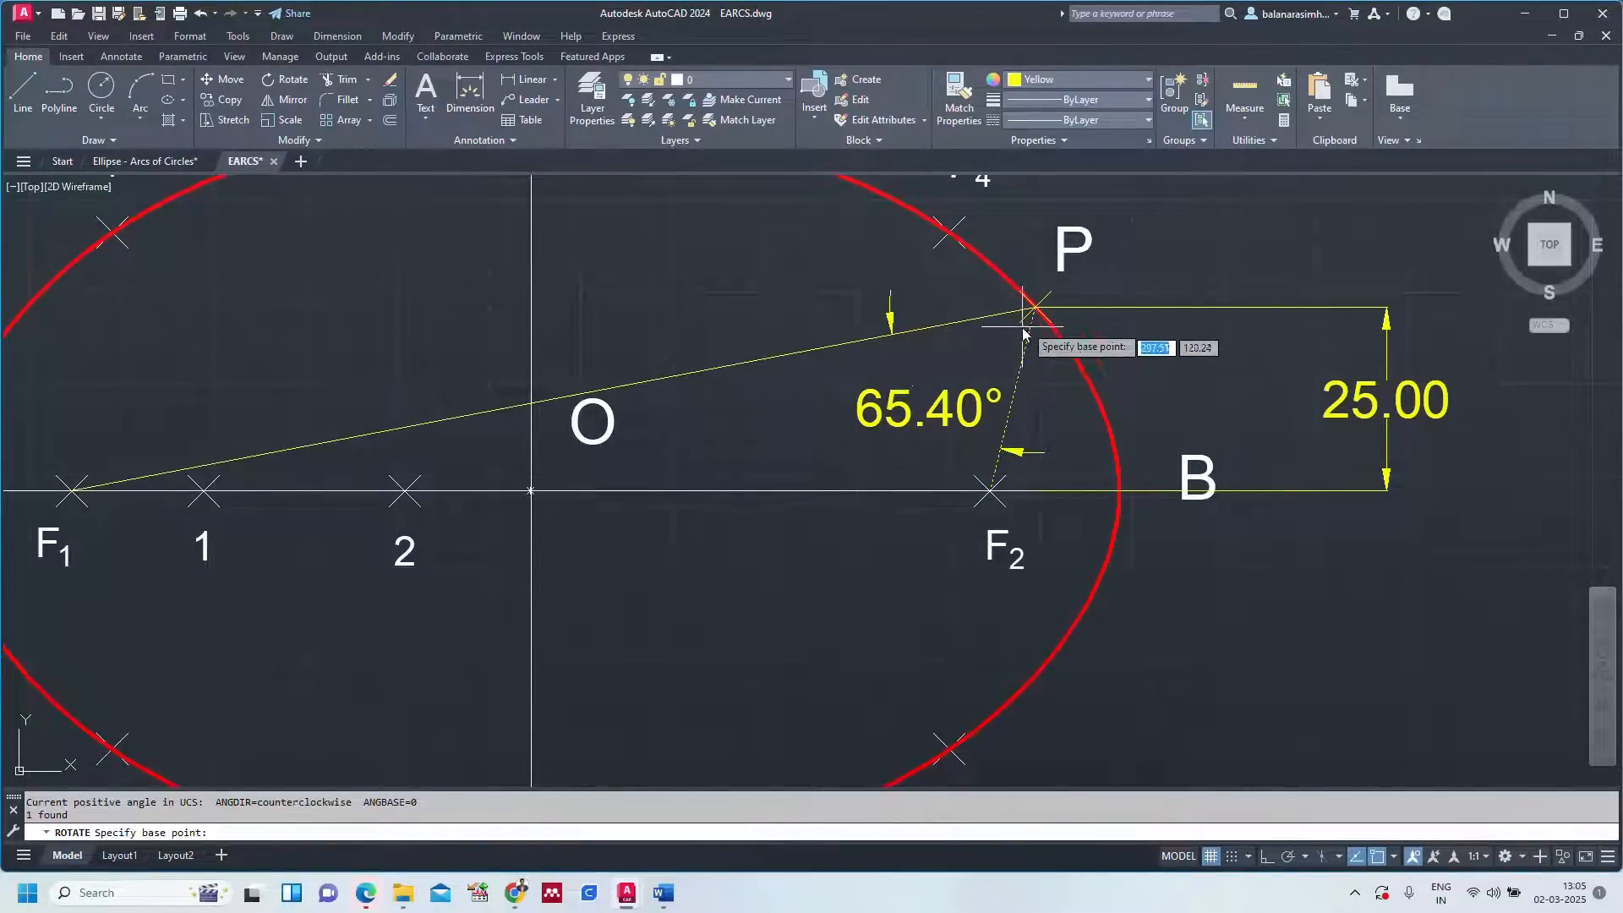
pyautogui.click(1035, 308)
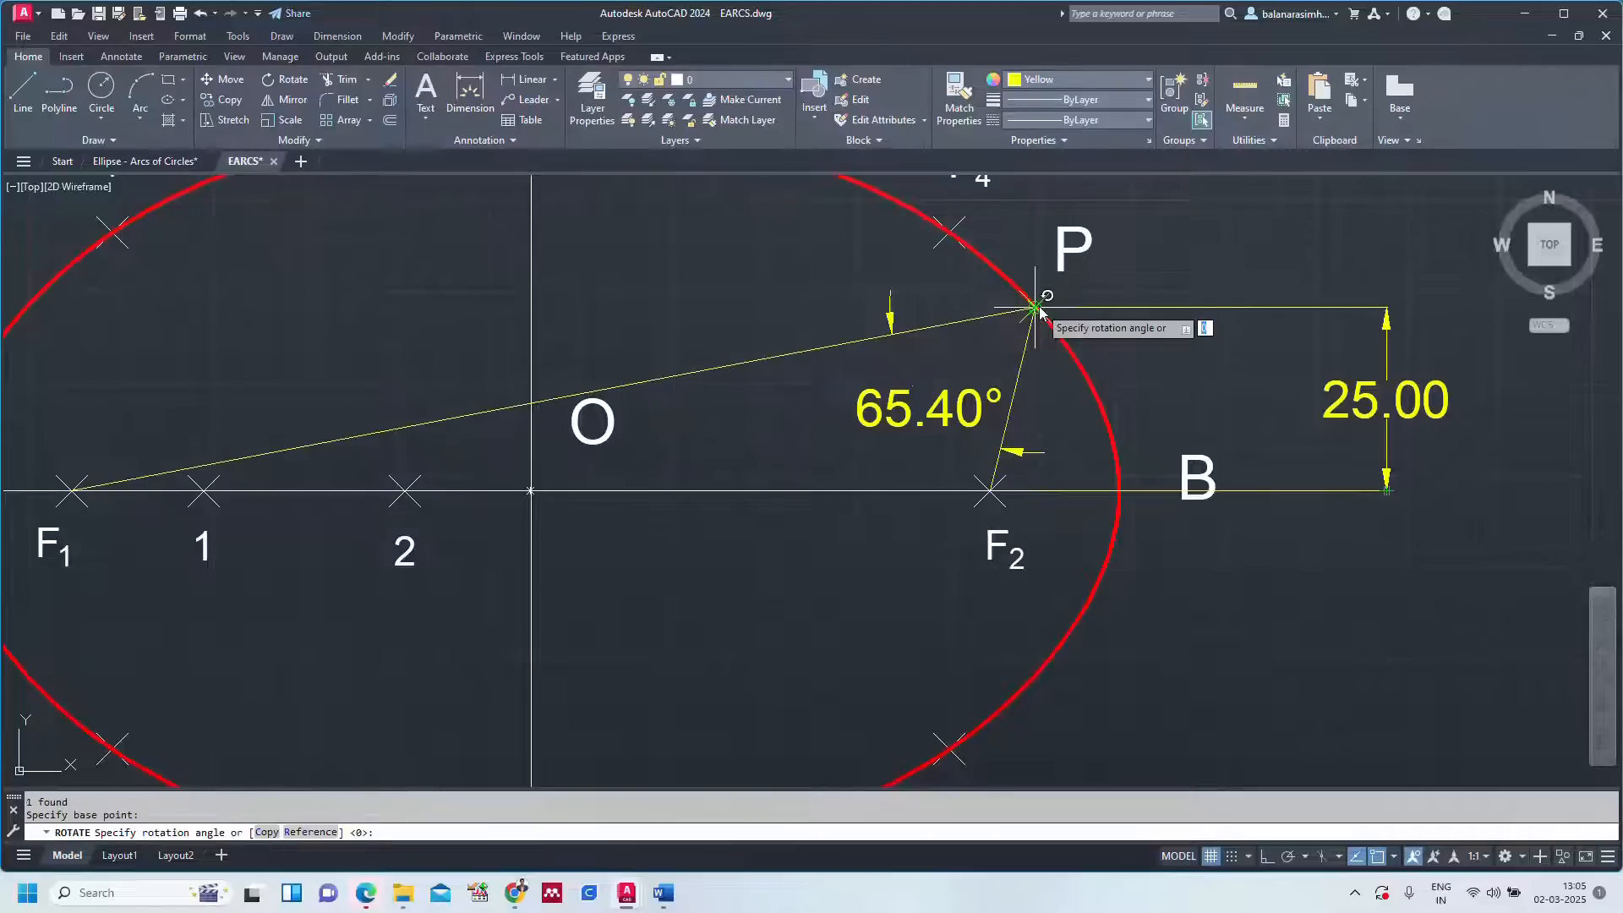
pyautogui.click(267, 832)
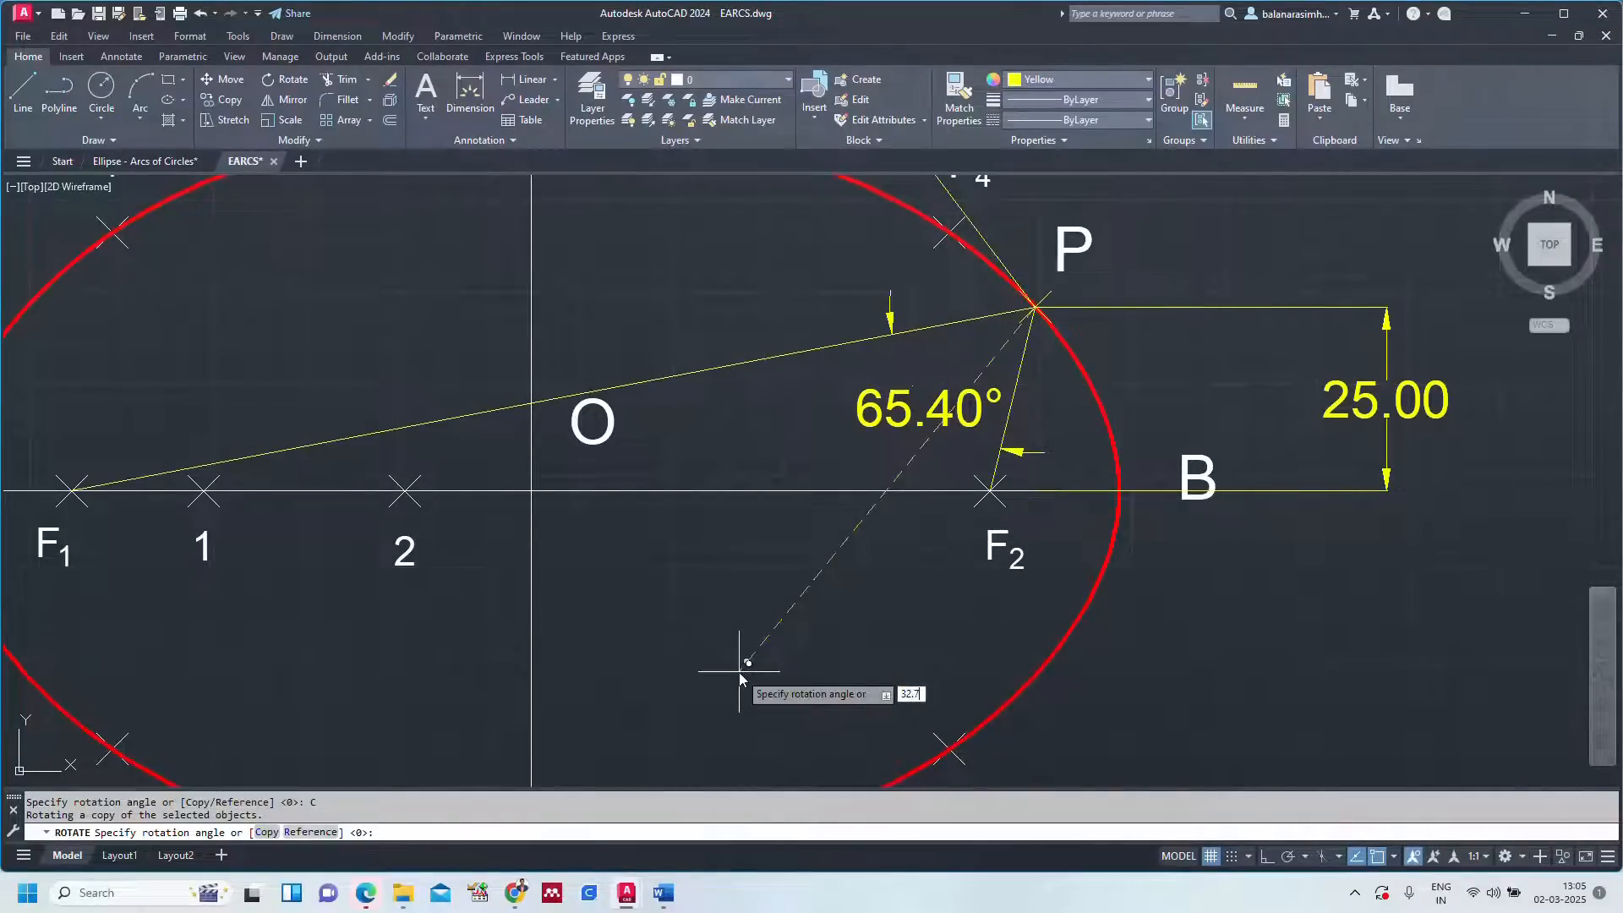
pyautogui.write('32.7')
pyautogui.press('Return')
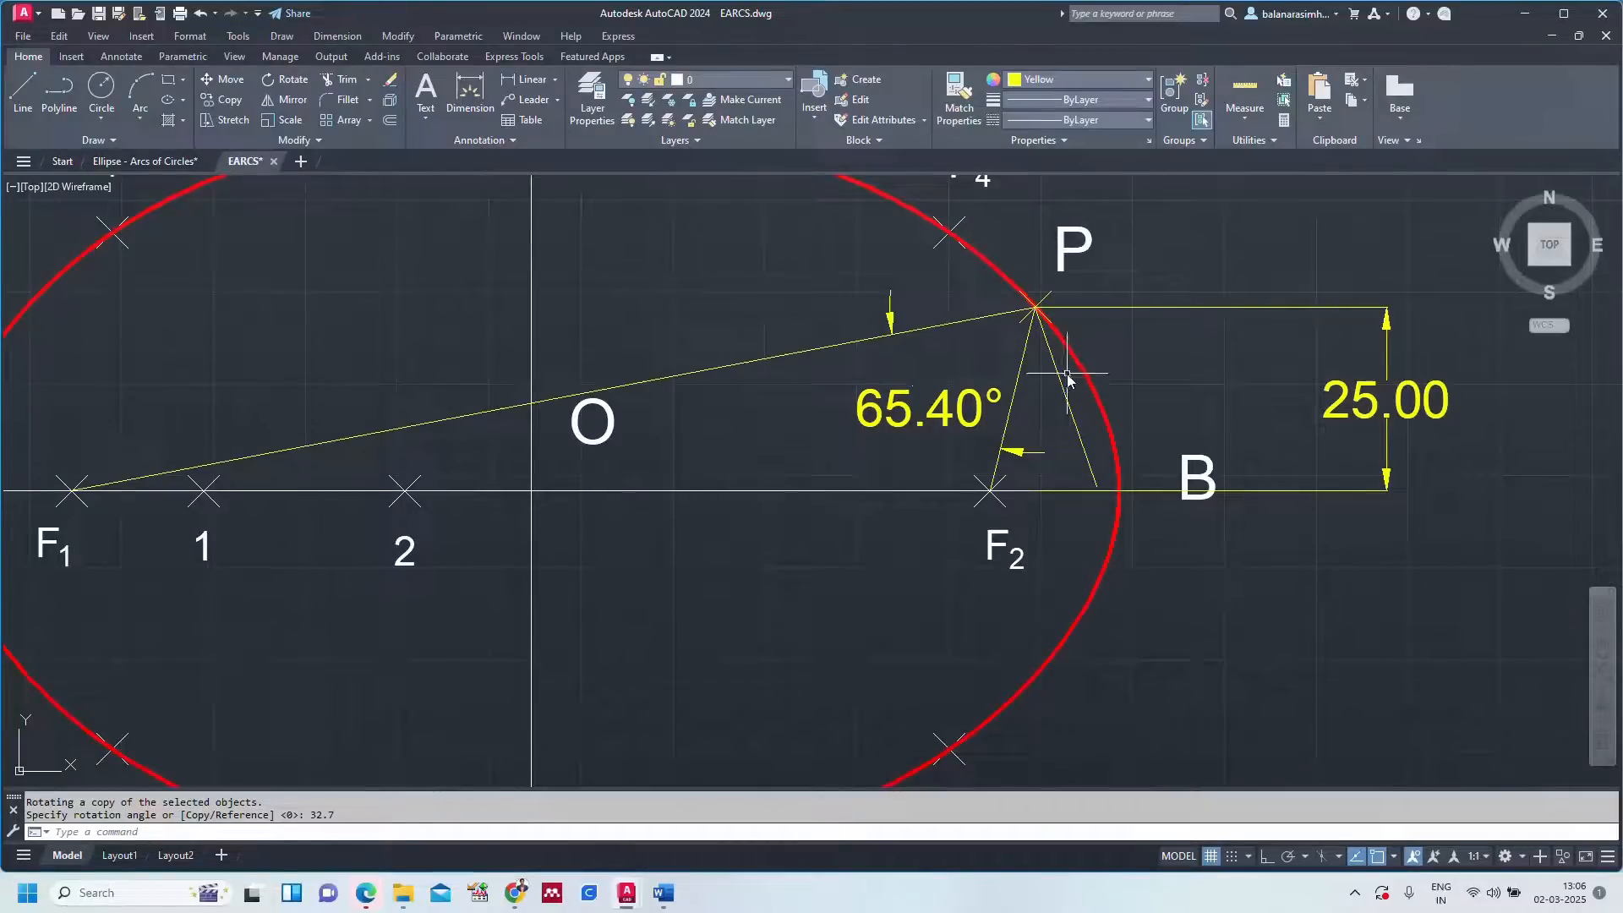
pyautogui.hotkey('ctrl', 'z')
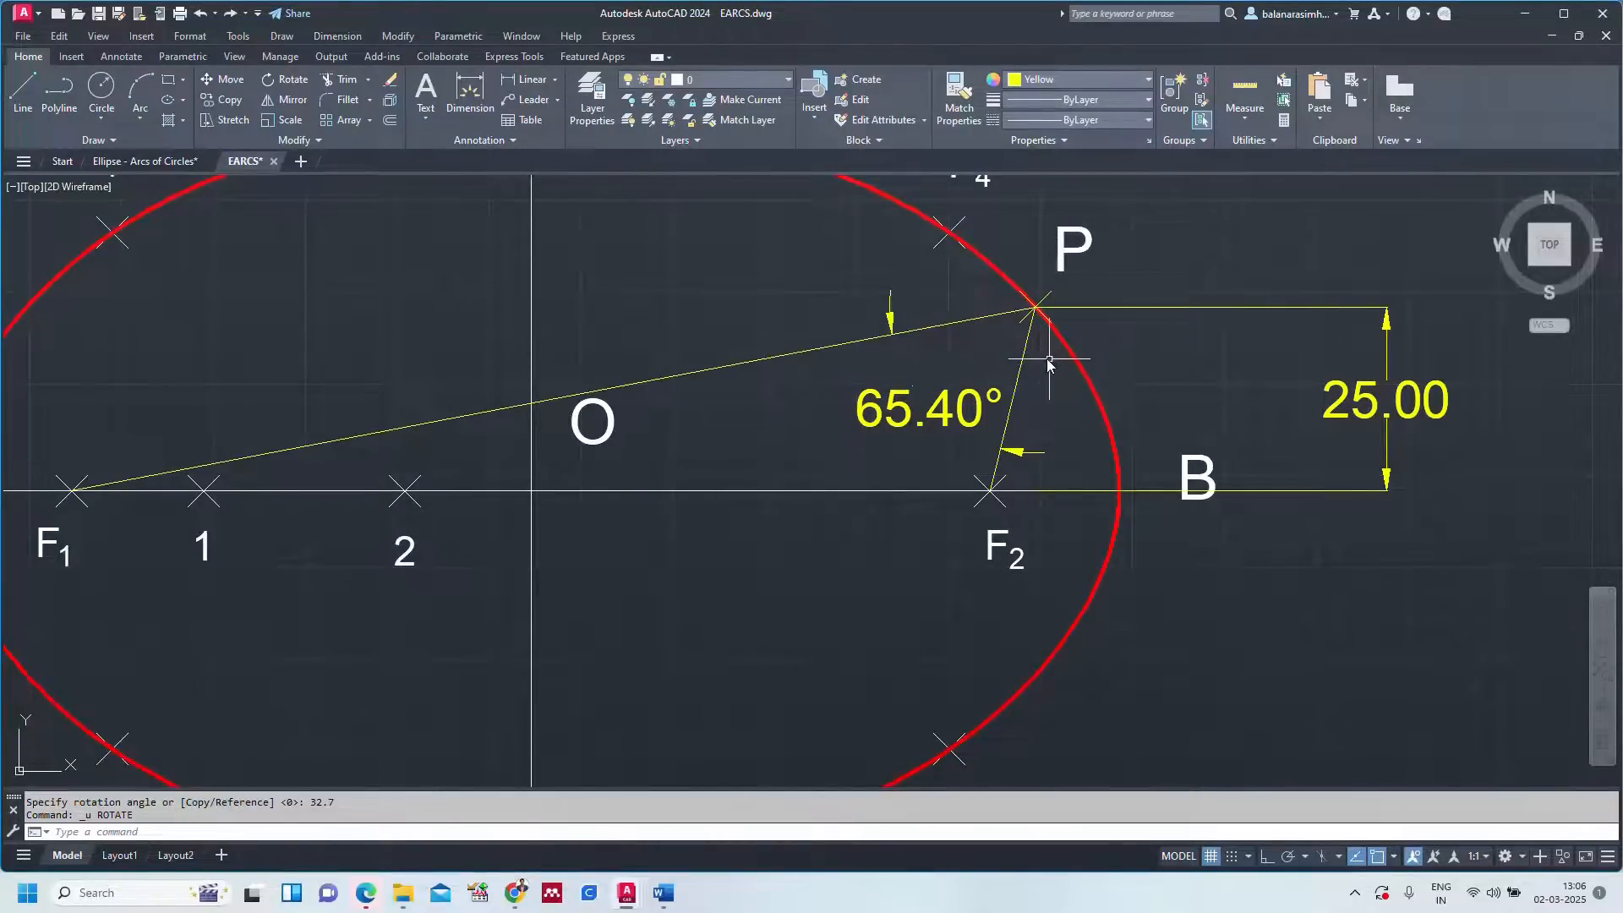
# Rotate a copy of line PF2 about P by -32.7° to form the angle bisector.
pyautogui.write('ro')
pyautogui.press('Return')
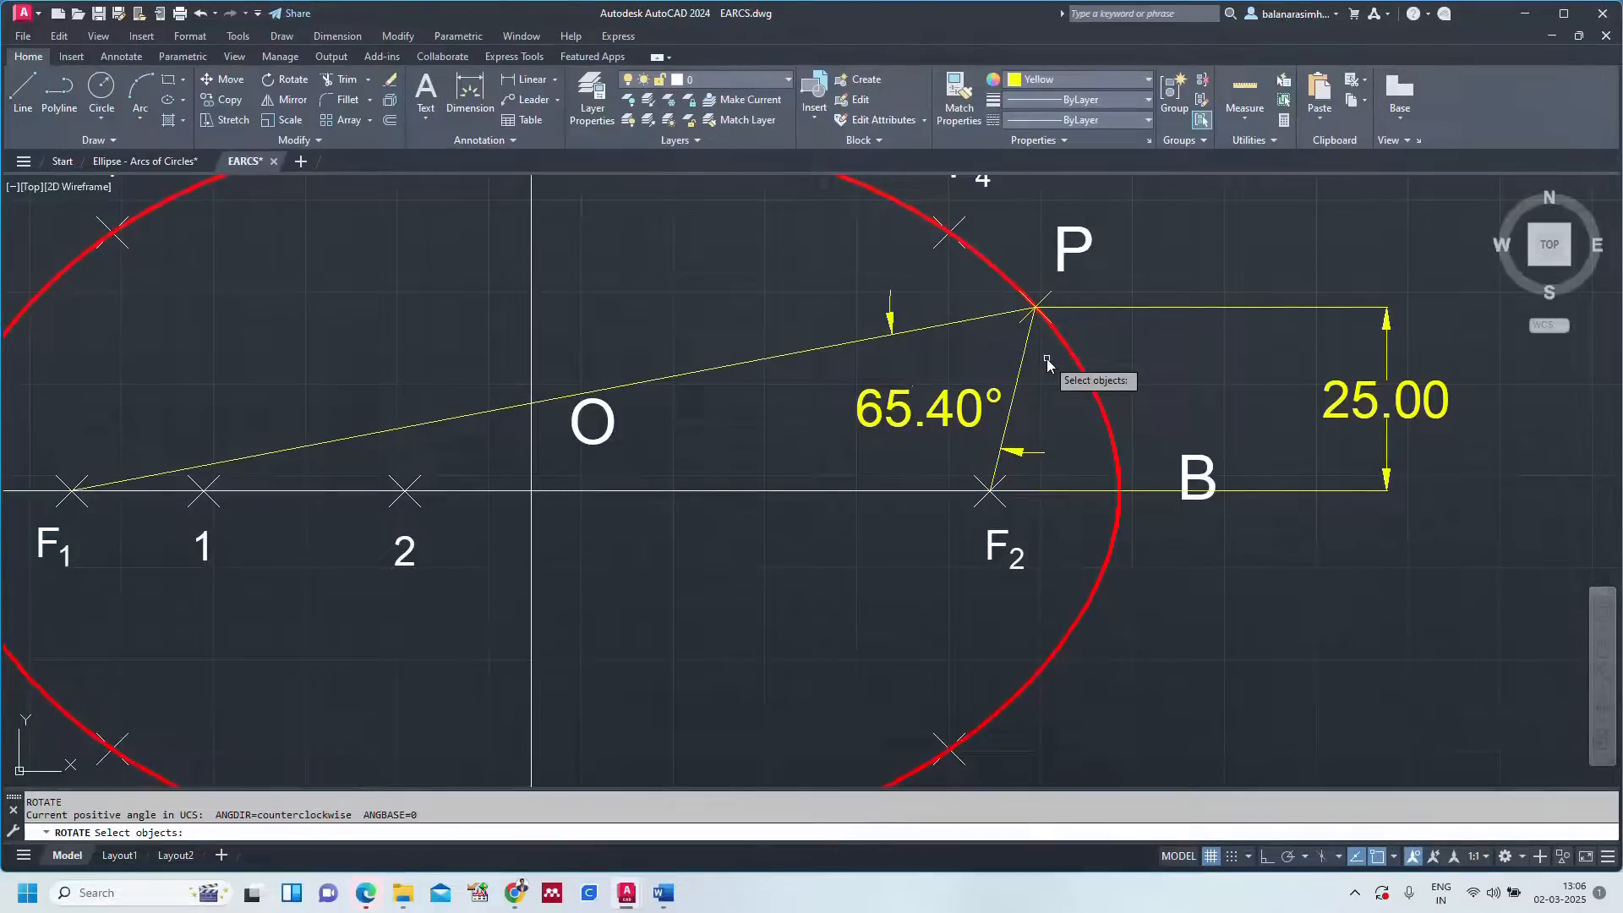
pyautogui.click(1025, 360)
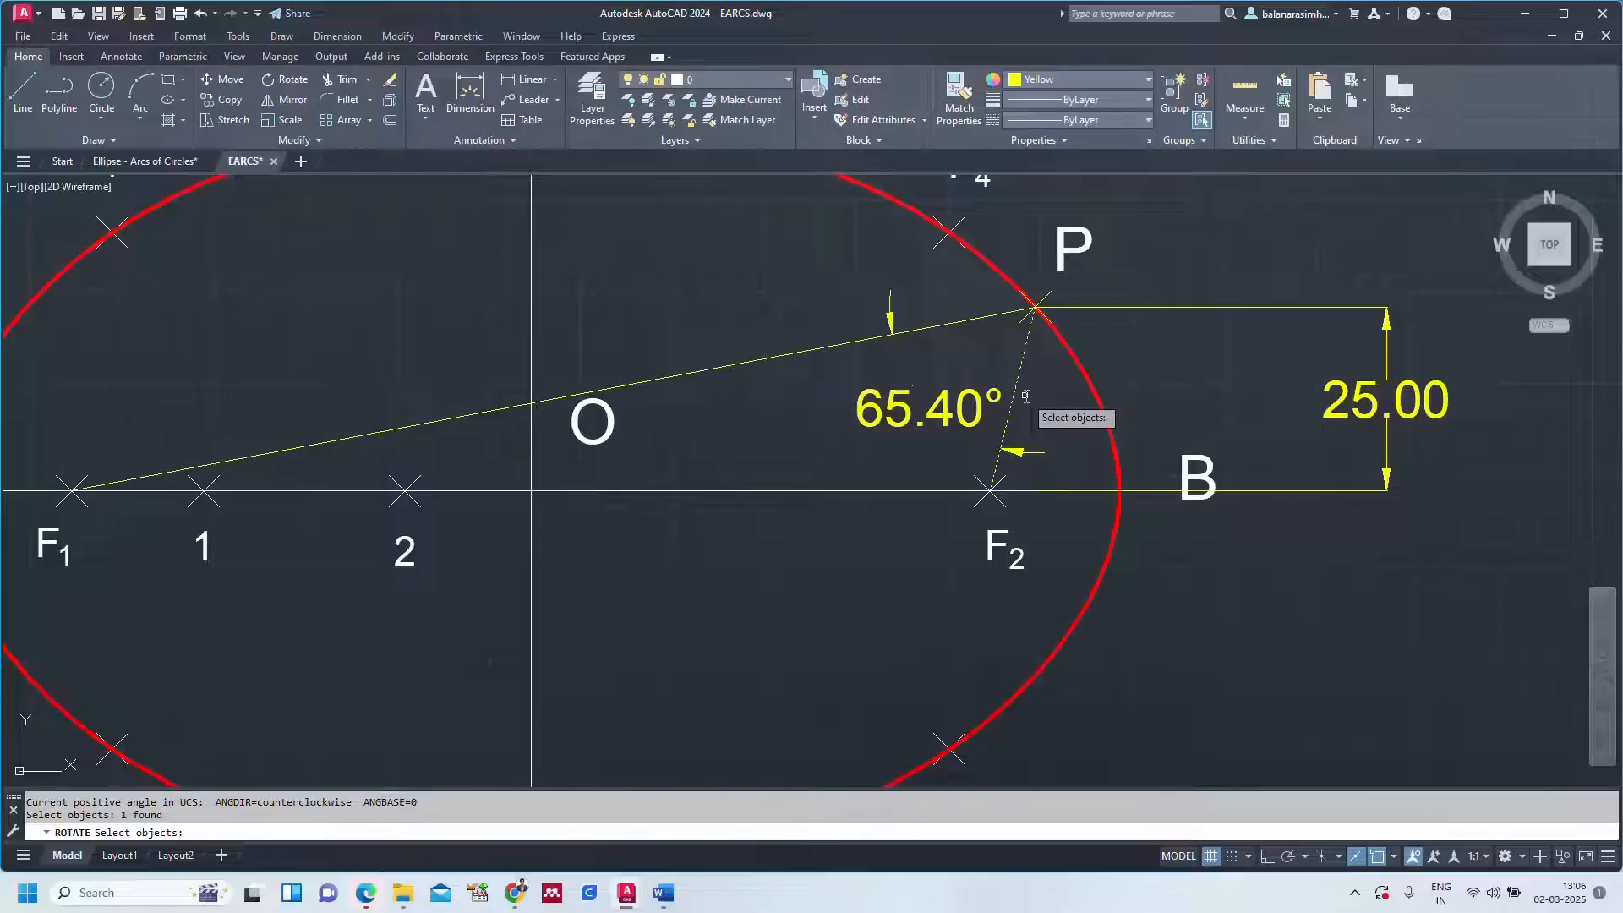
pyautogui.press('Return')
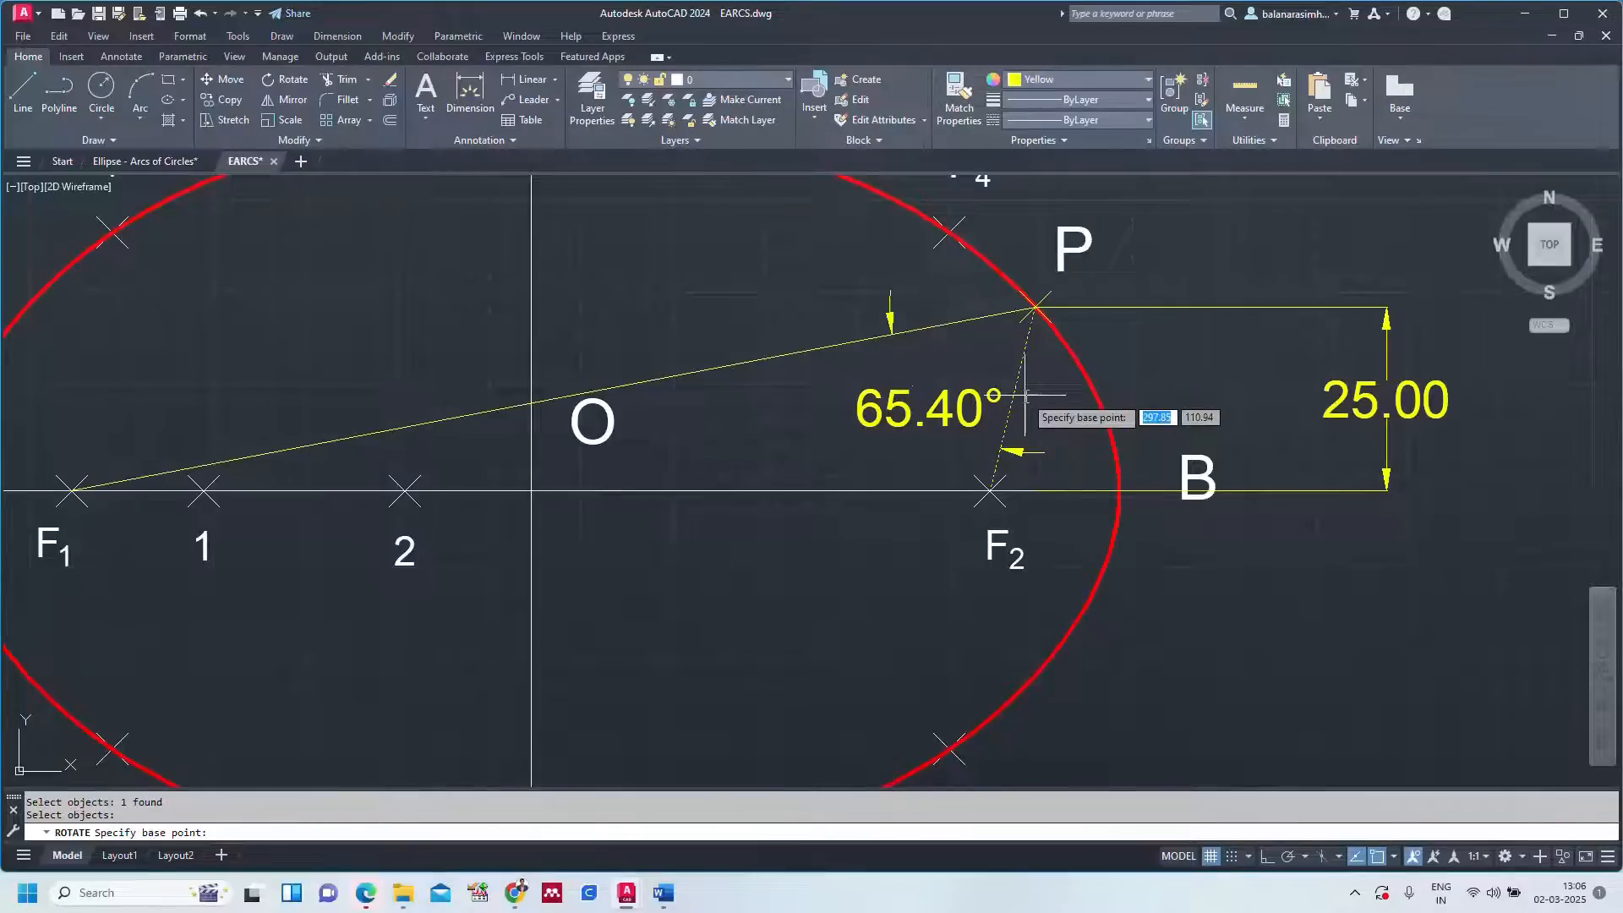
pyautogui.click(1034, 309)
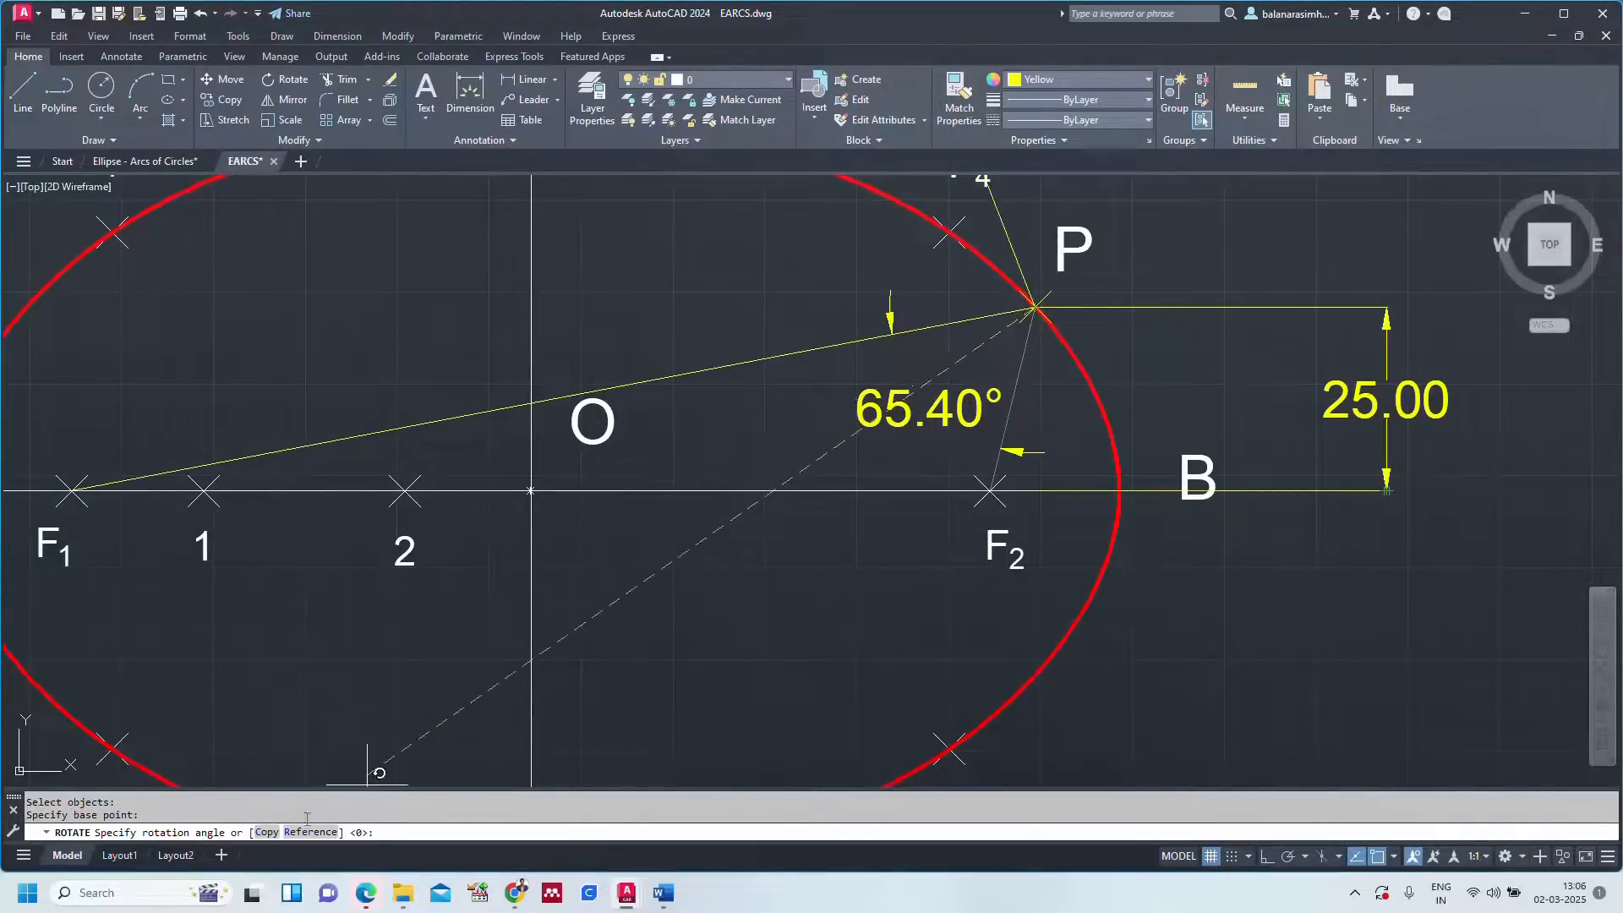
pyautogui.click(267, 832)
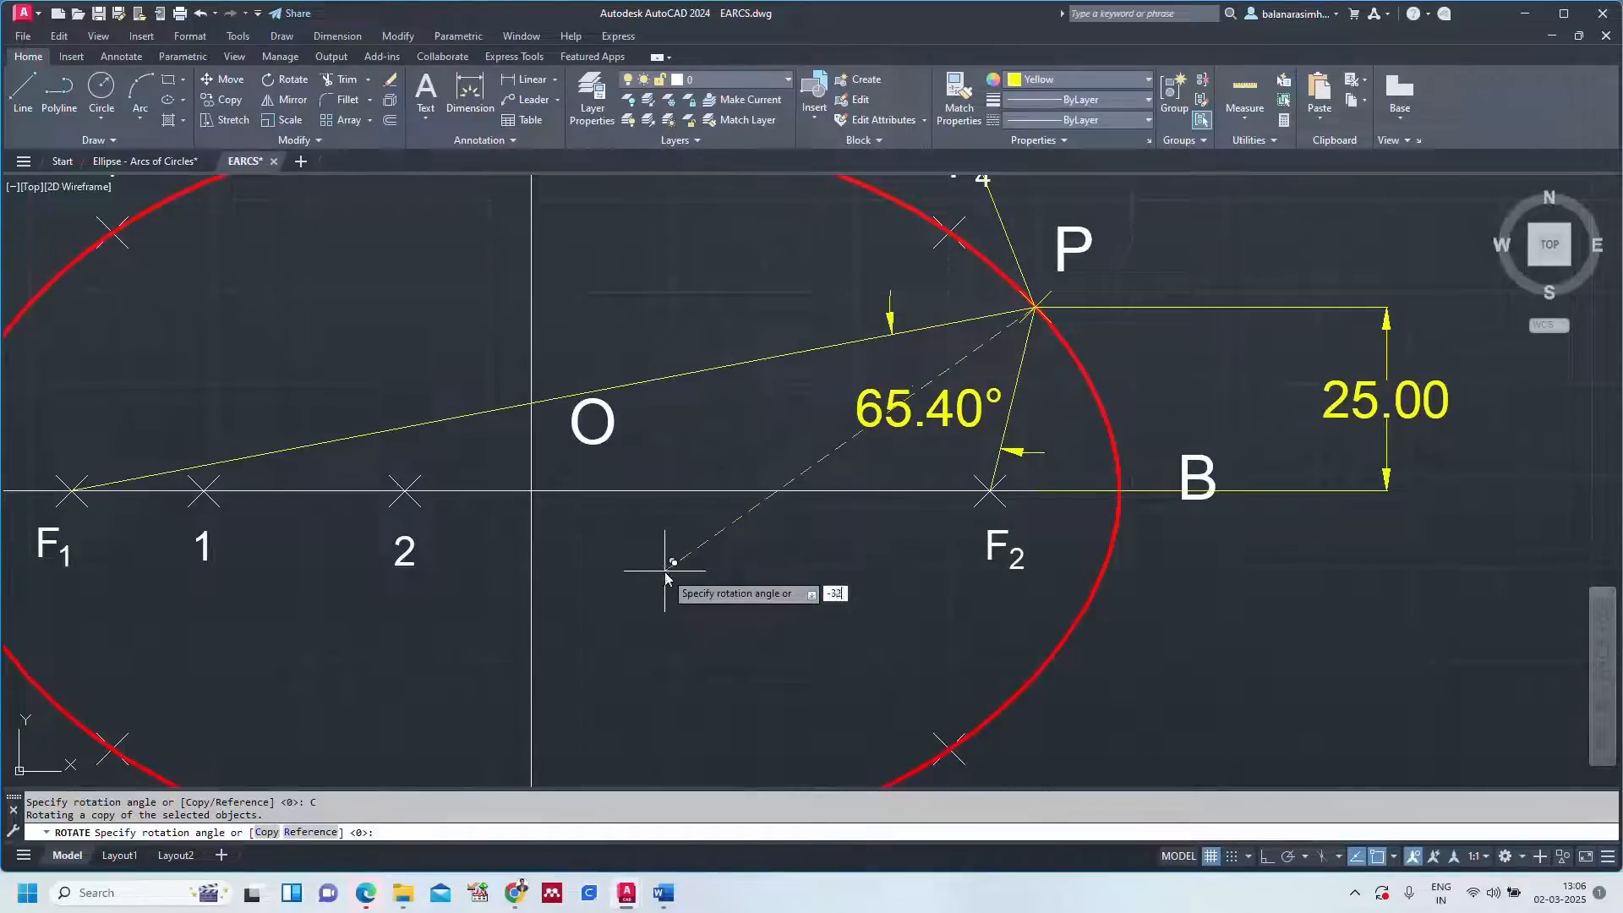
pyautogui.press('Return')
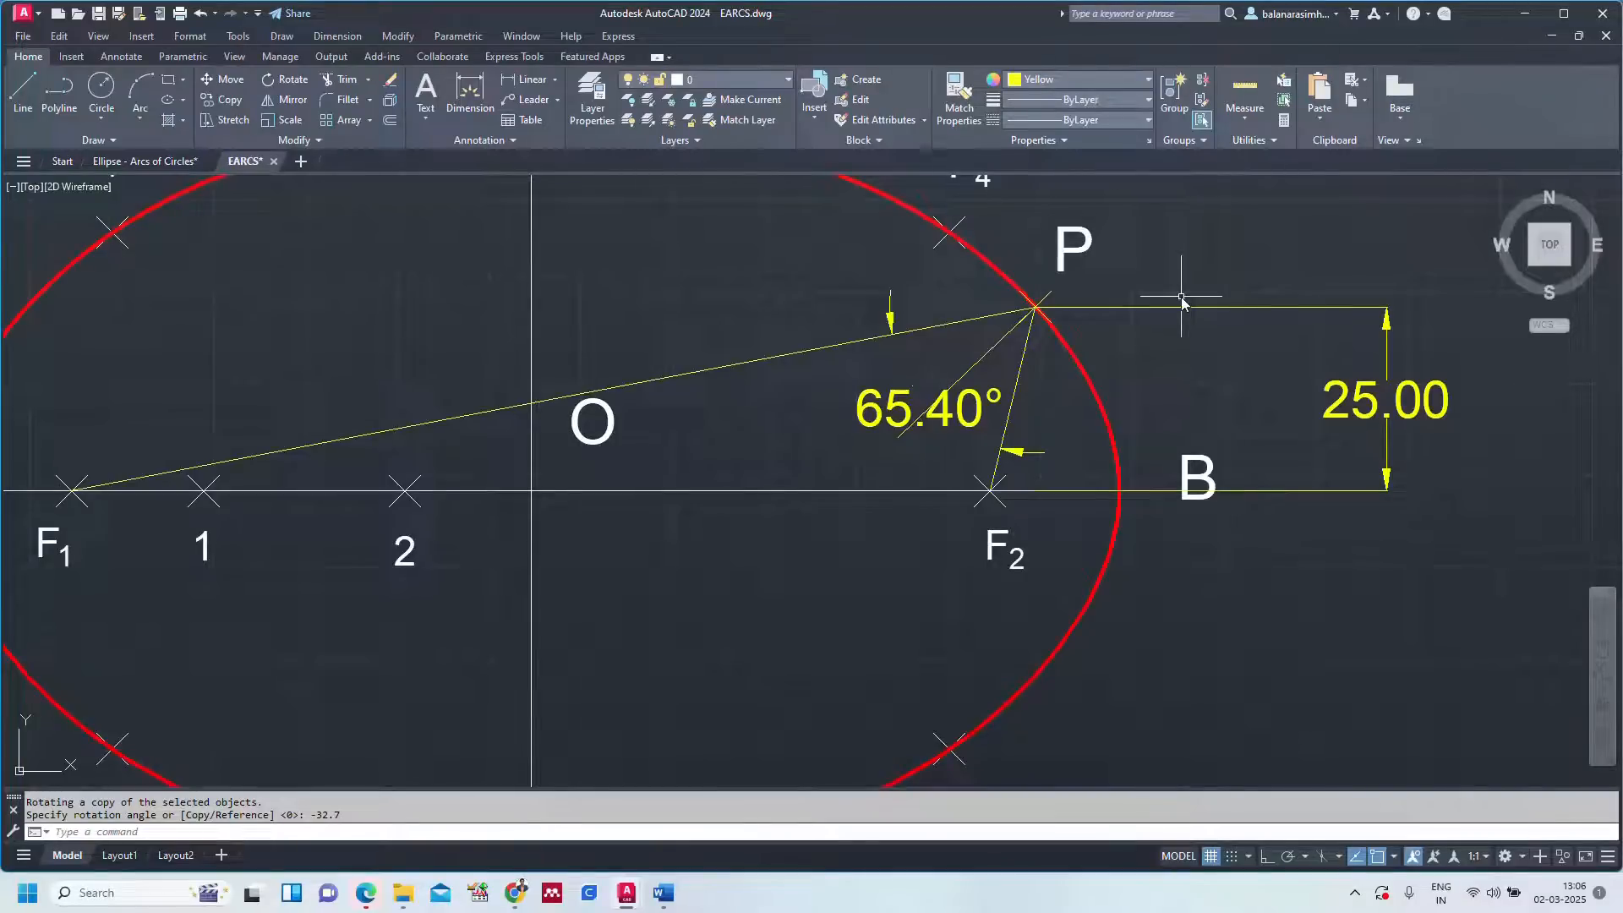
pyautogui.click(983, 356)
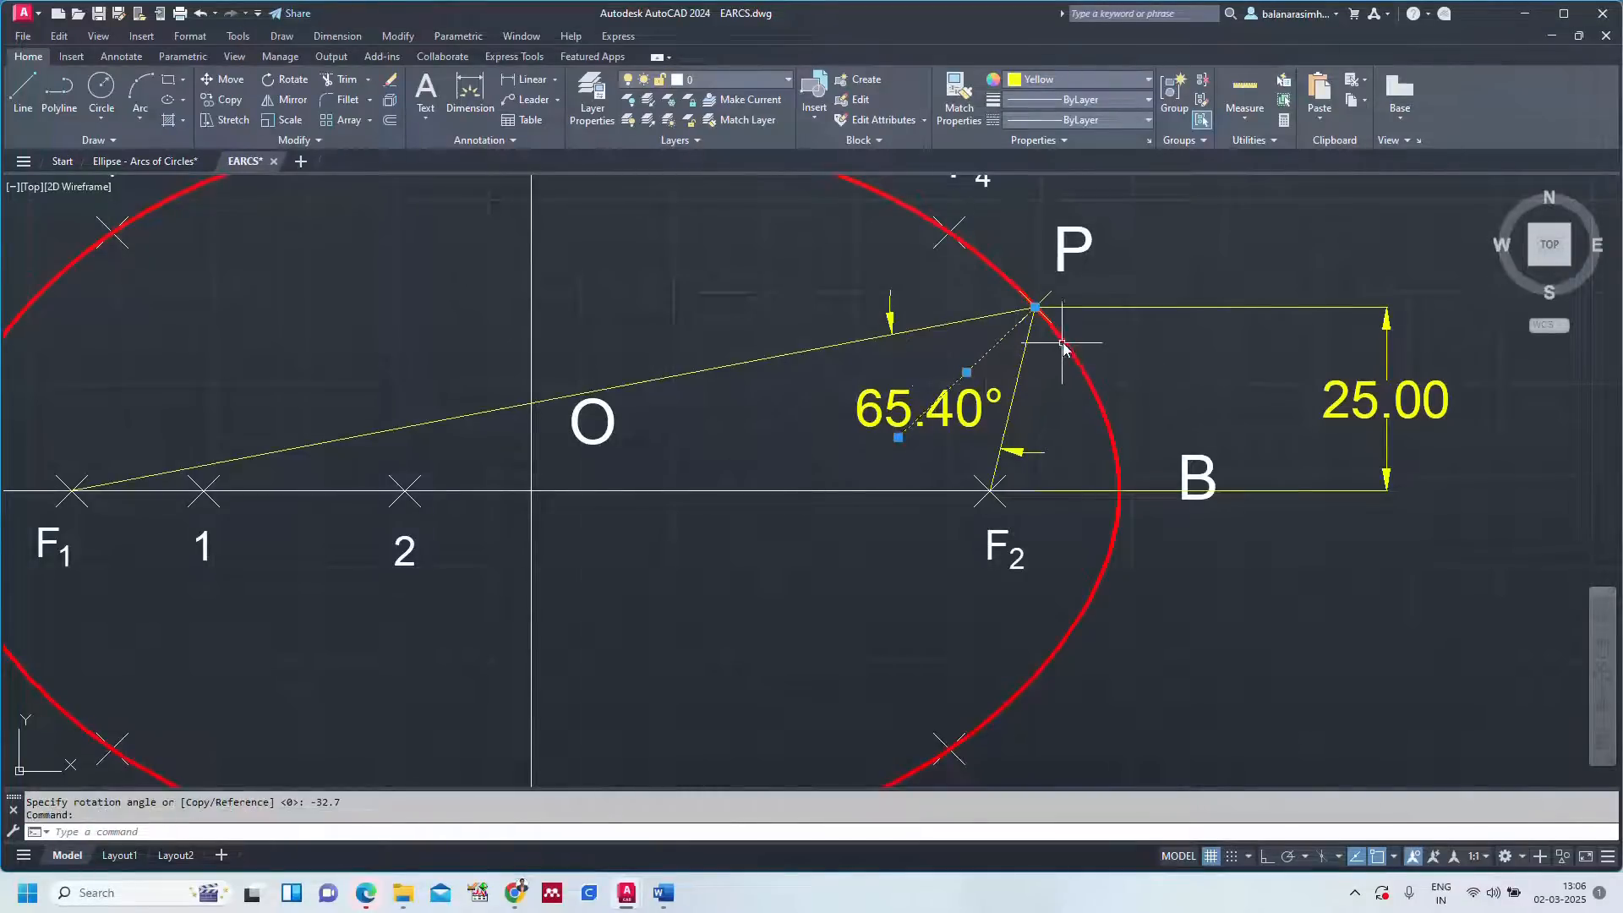
pyautogui.moveTo(1120, 335); pyautogui.dragTo(950, 489, button='middle')
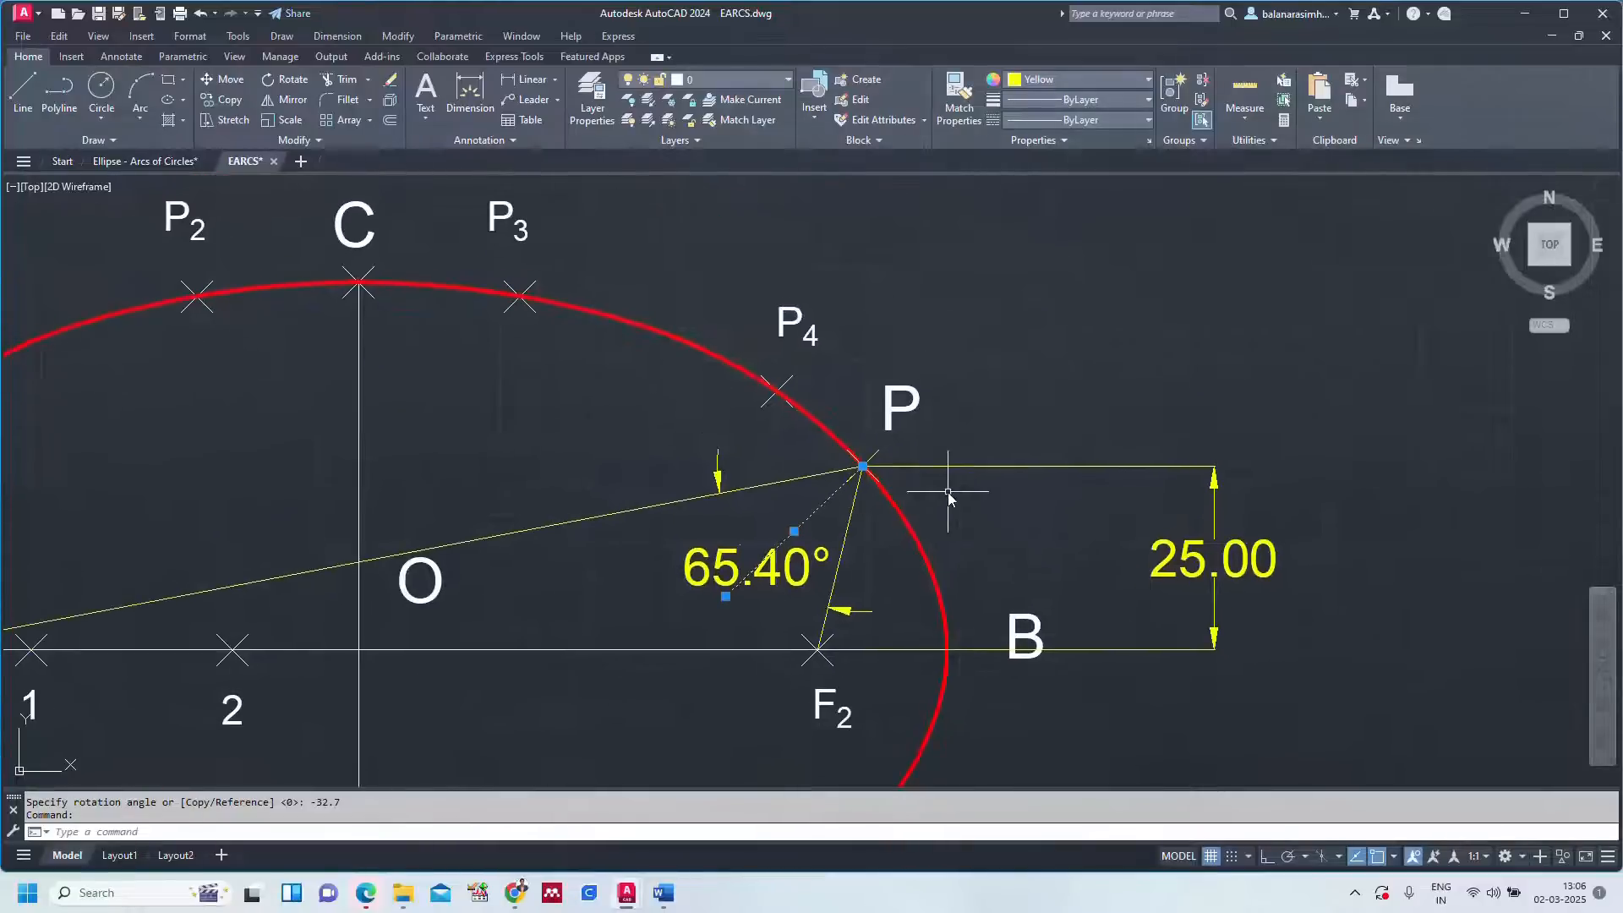
pyautogui.click(860, 465)
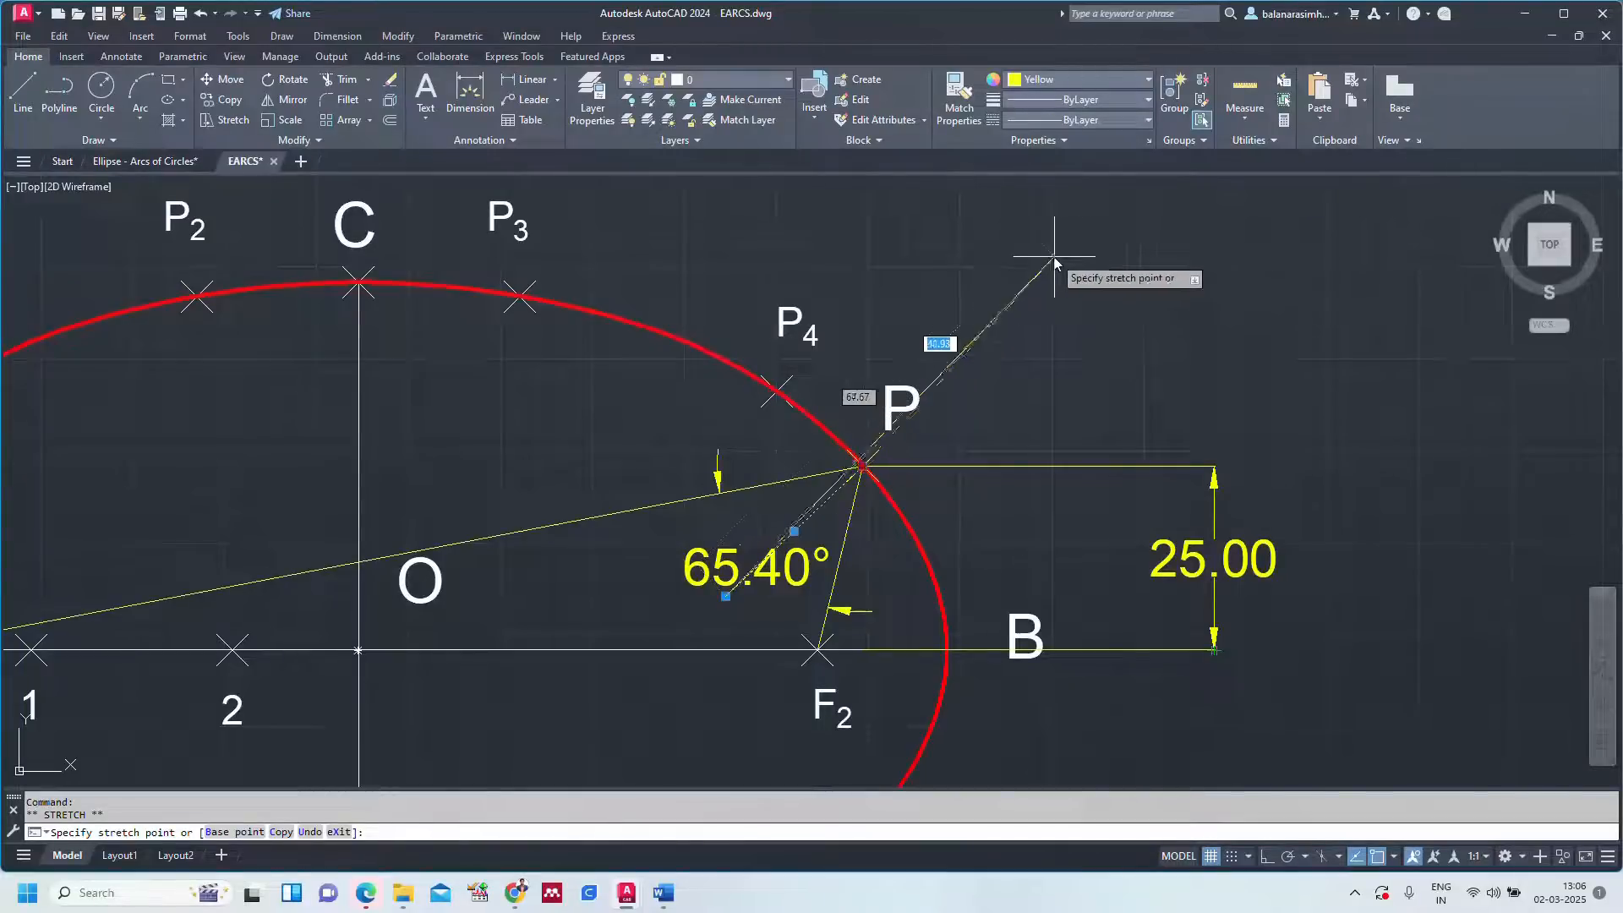
pyautogui.press('Escape')
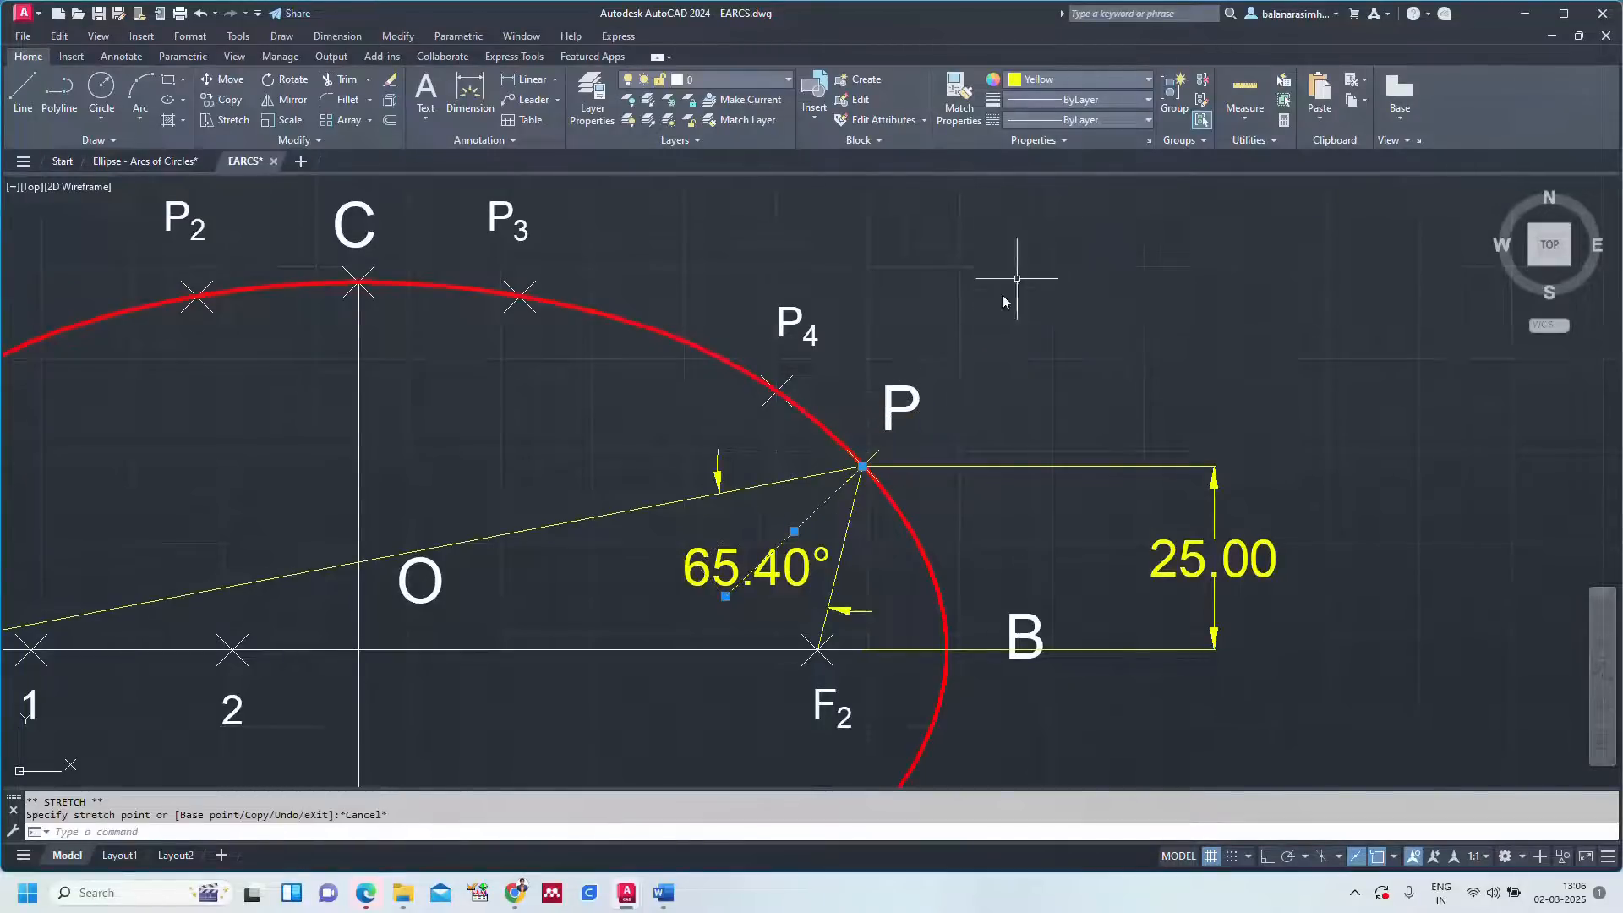
# Erase the 65.40° angle dimension together with the bisector line at P, and undo the erasure.
pyautogui.click(795, 585)
pyautogui.press('Delete')
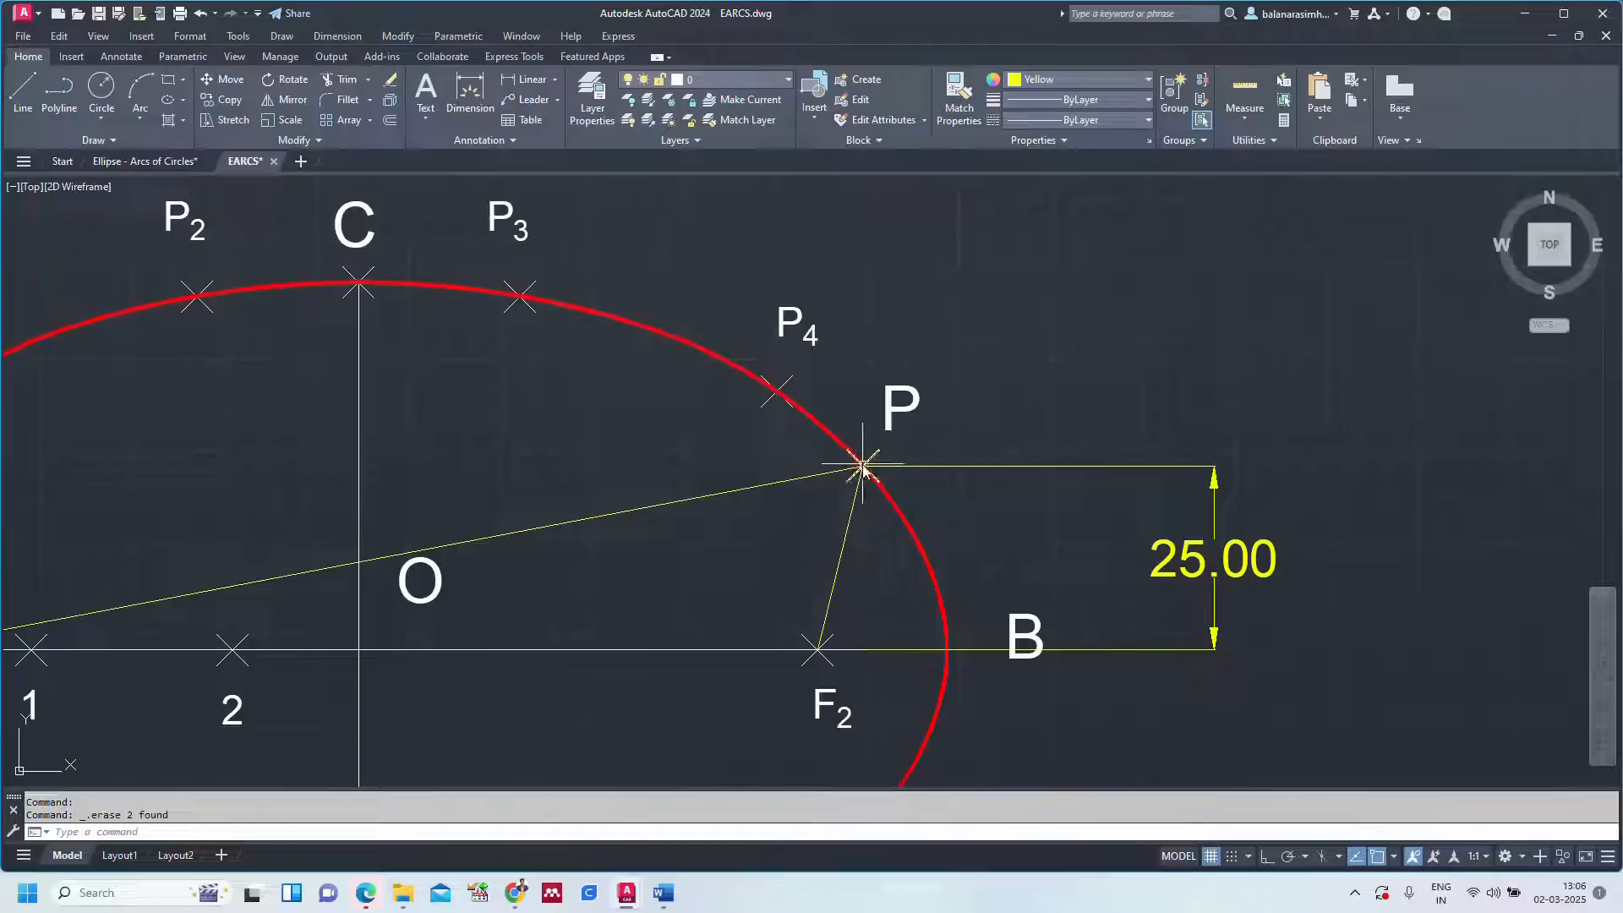
pyautogui.hotkey('ctrl', 'z')
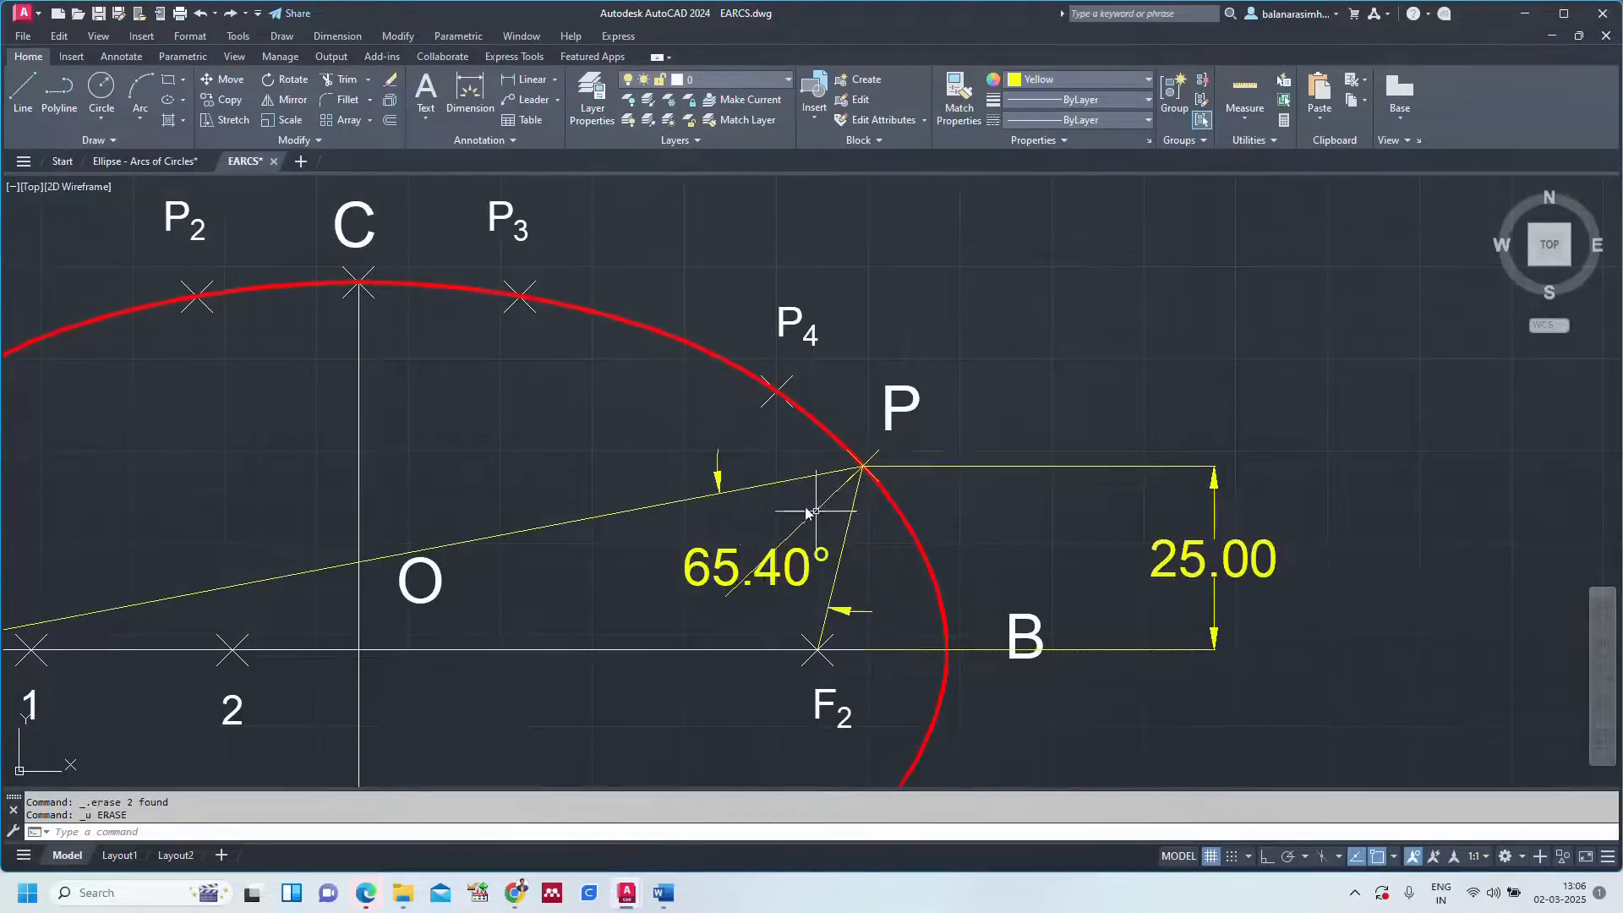
pyautogui.press('Escape')
pyautogui.press('Escape')
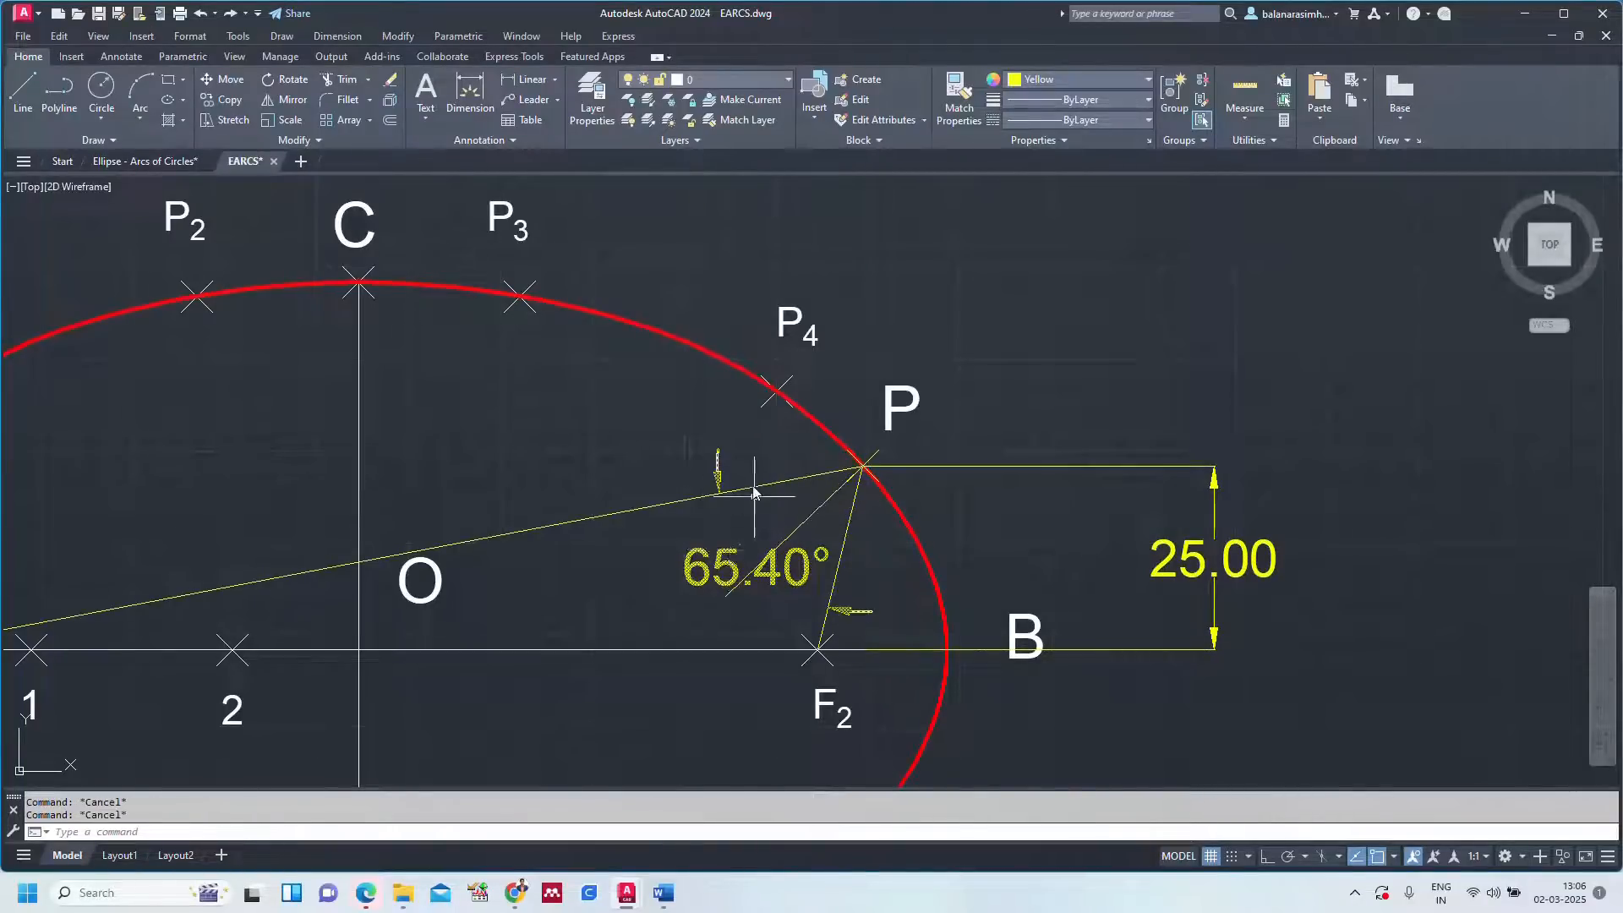
# Erase the 65.40° angle dimension and stretch the bisector line about 25 mm beyond P, outside the ellipse.
pyautogui.click(719, 463)
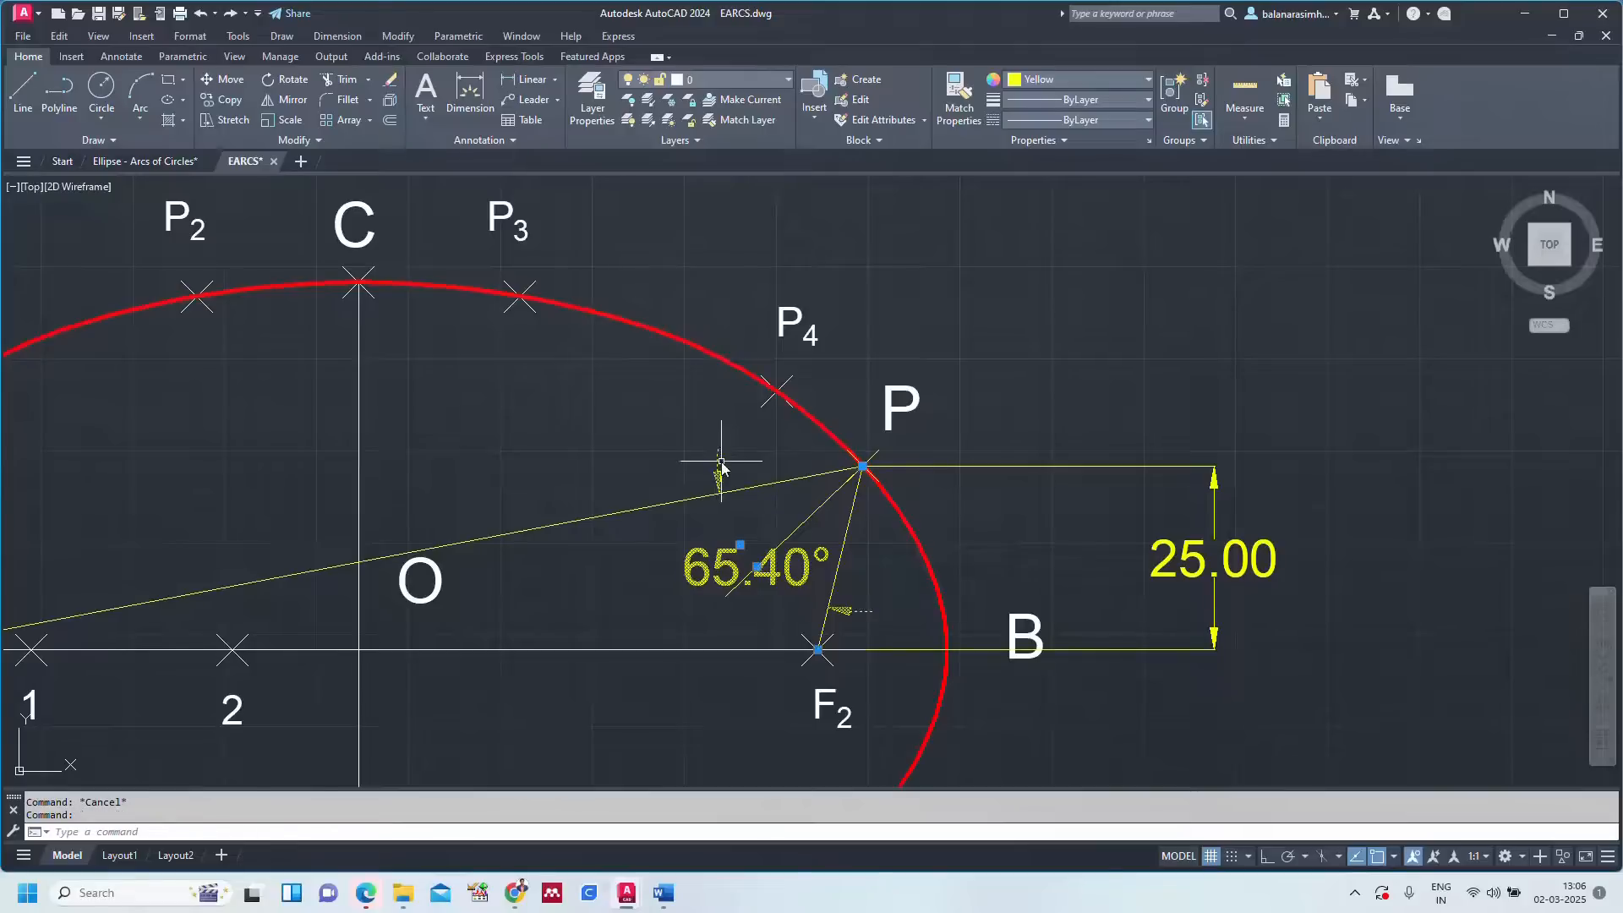
pyautogui.press('Delete')
pyautogui.click(793, 532)
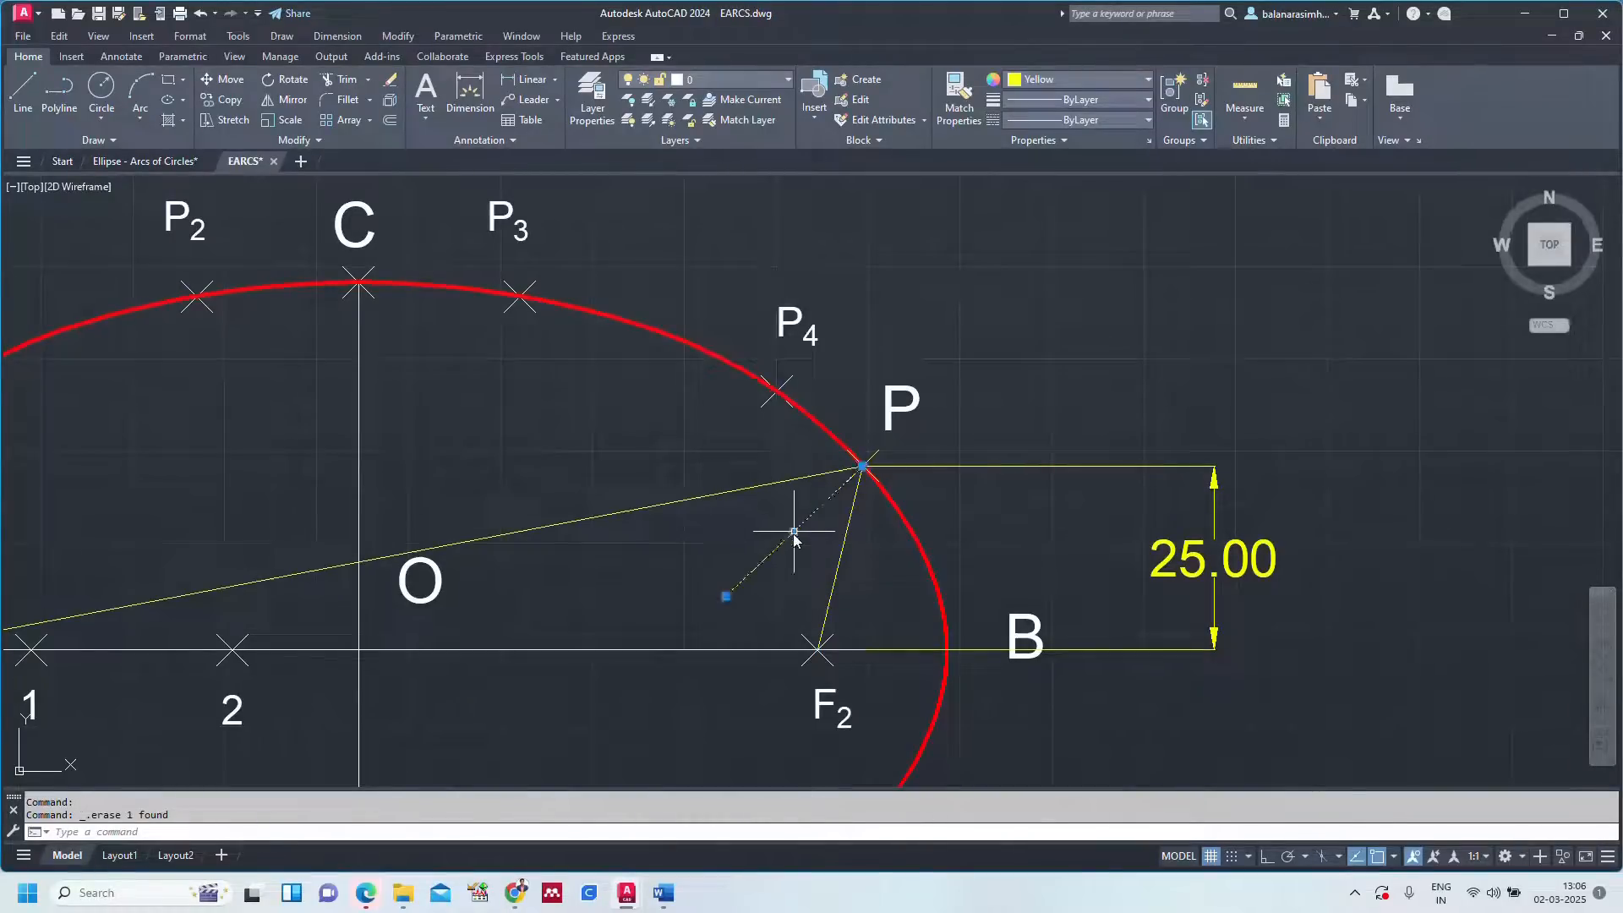
pyautogui.click(862, 465)
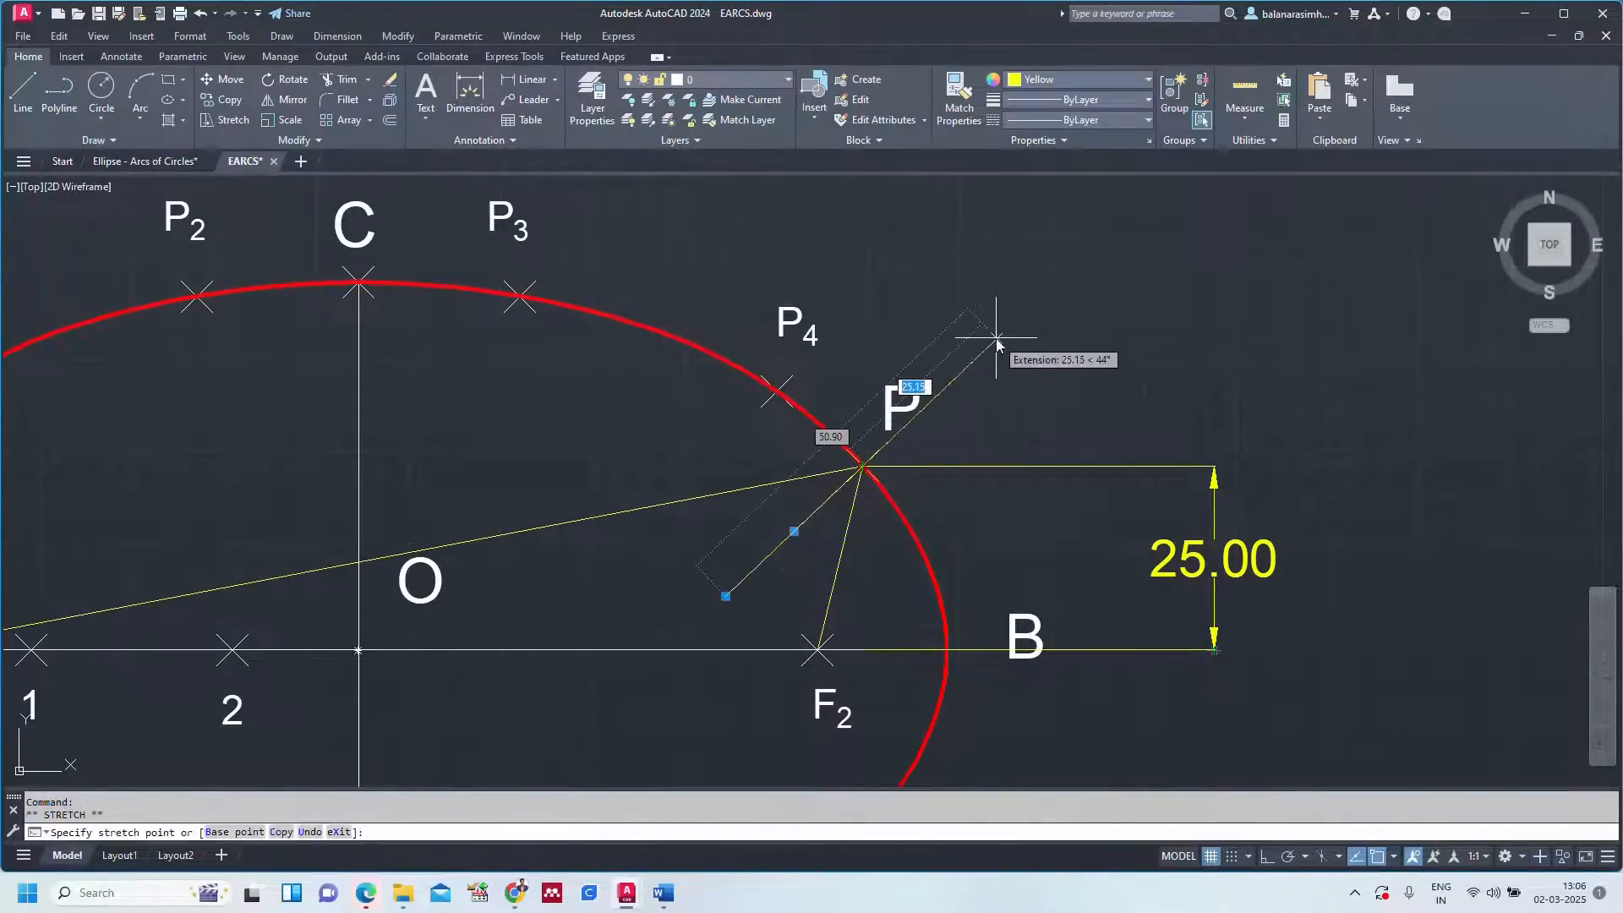
pyautogui.click(997, 341)
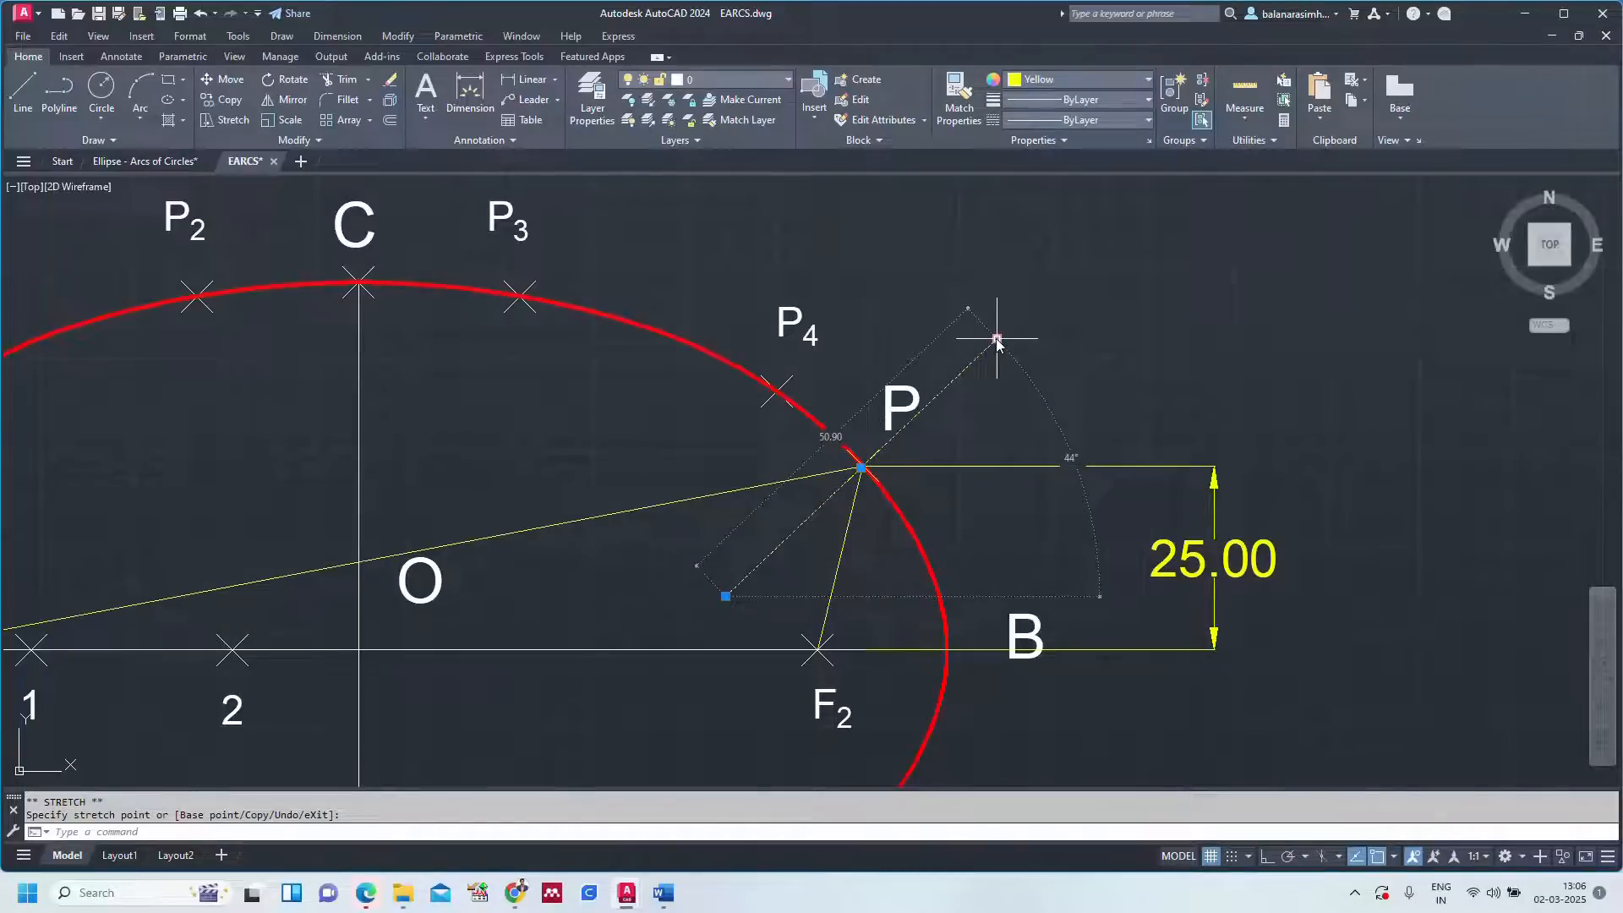
pyautogui.press('Escape')
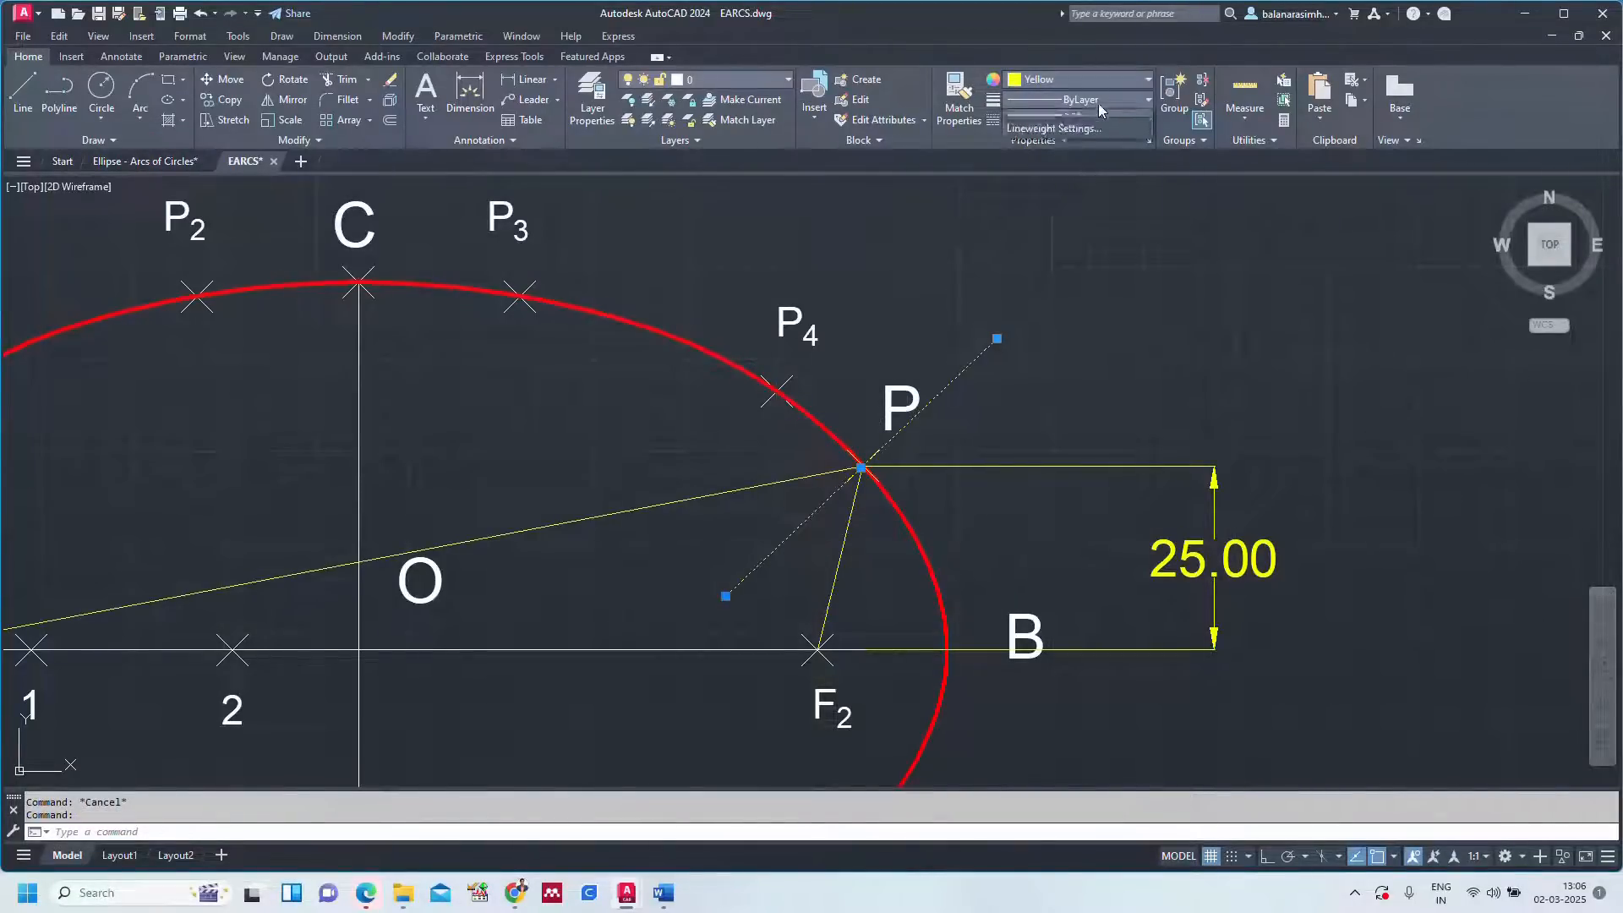
# Set the extended bisector line's lineweight to 0.35 mm and its colour to ByLayer.
pyautogui.click(1098, 101)
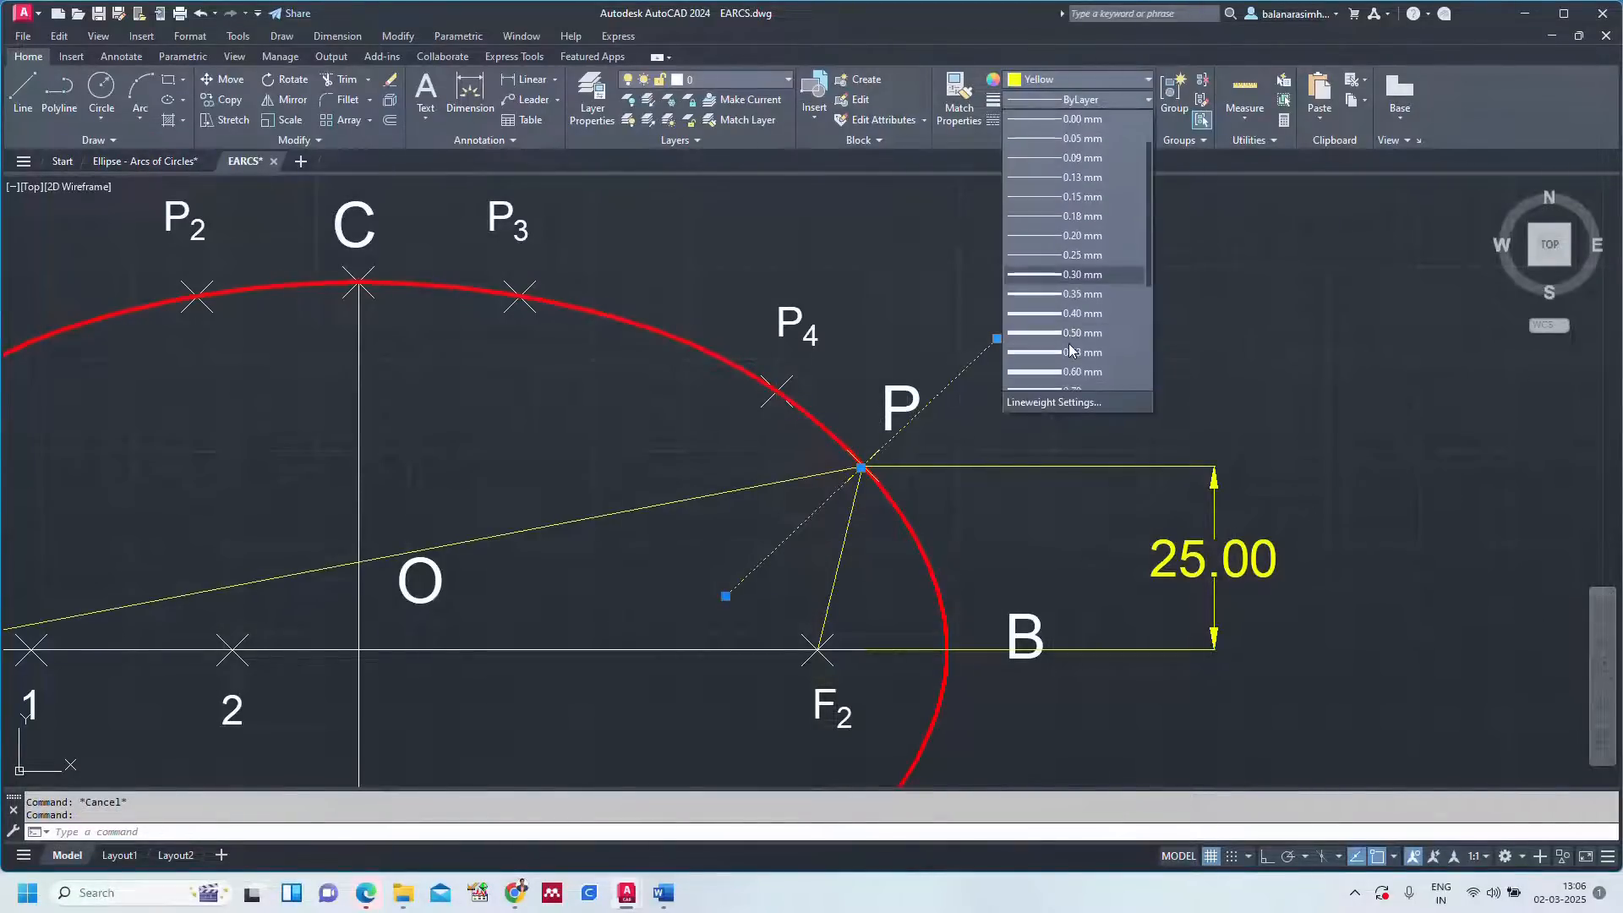
pyautogui.click(1070, 295)
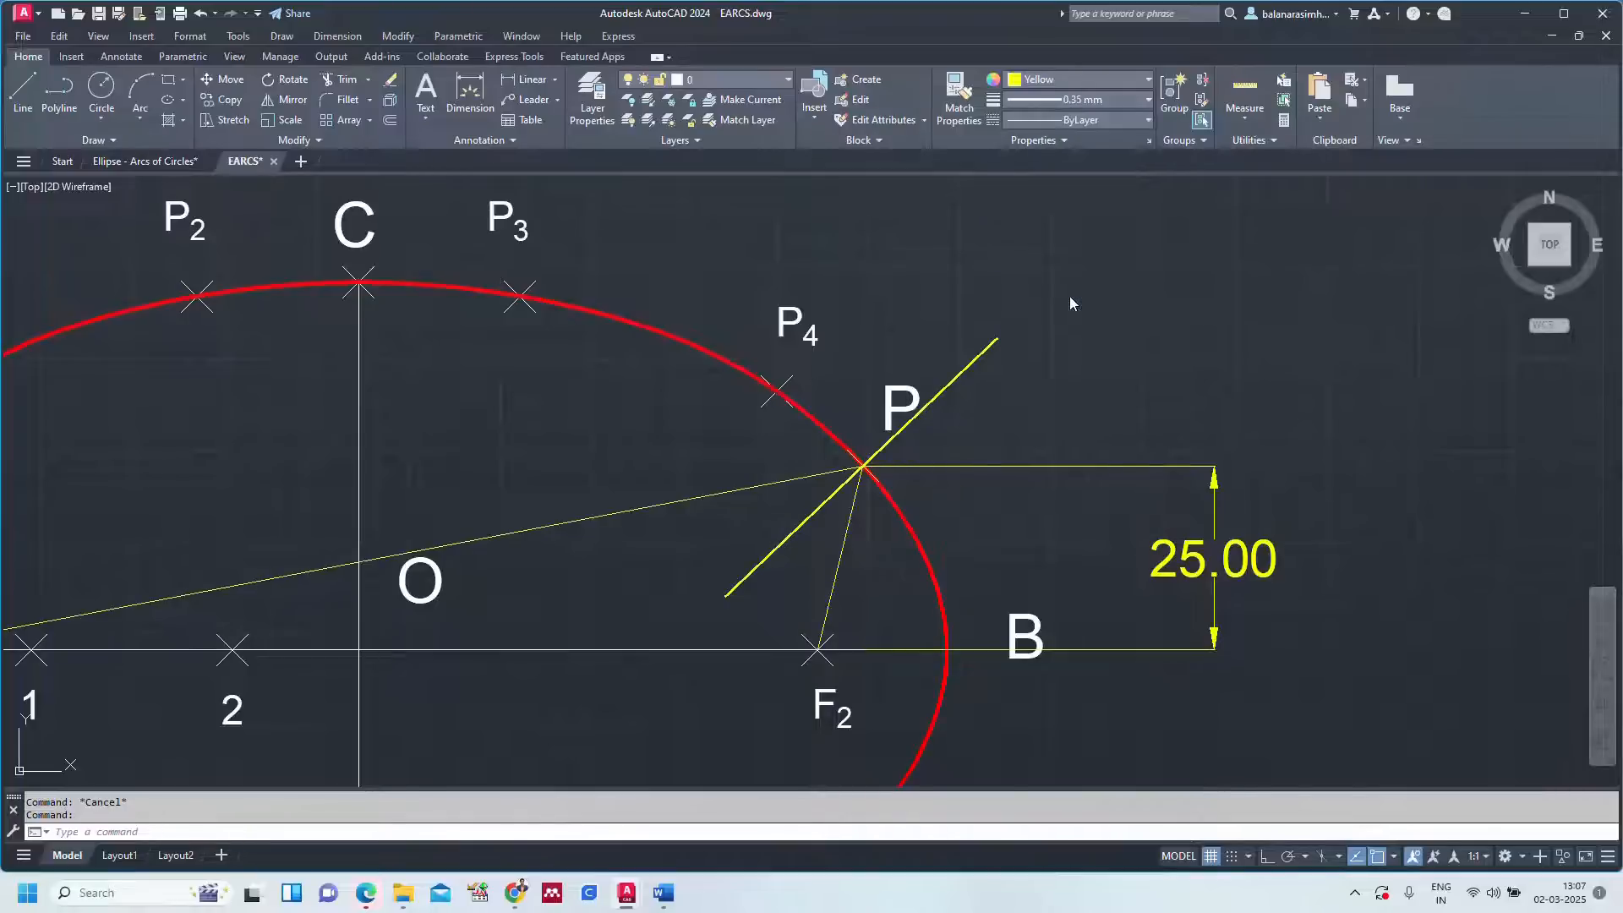
pyautogui.click(1053, 94)
pyautogui.click(1049, 86)
pyautogui.click(1050, 84)
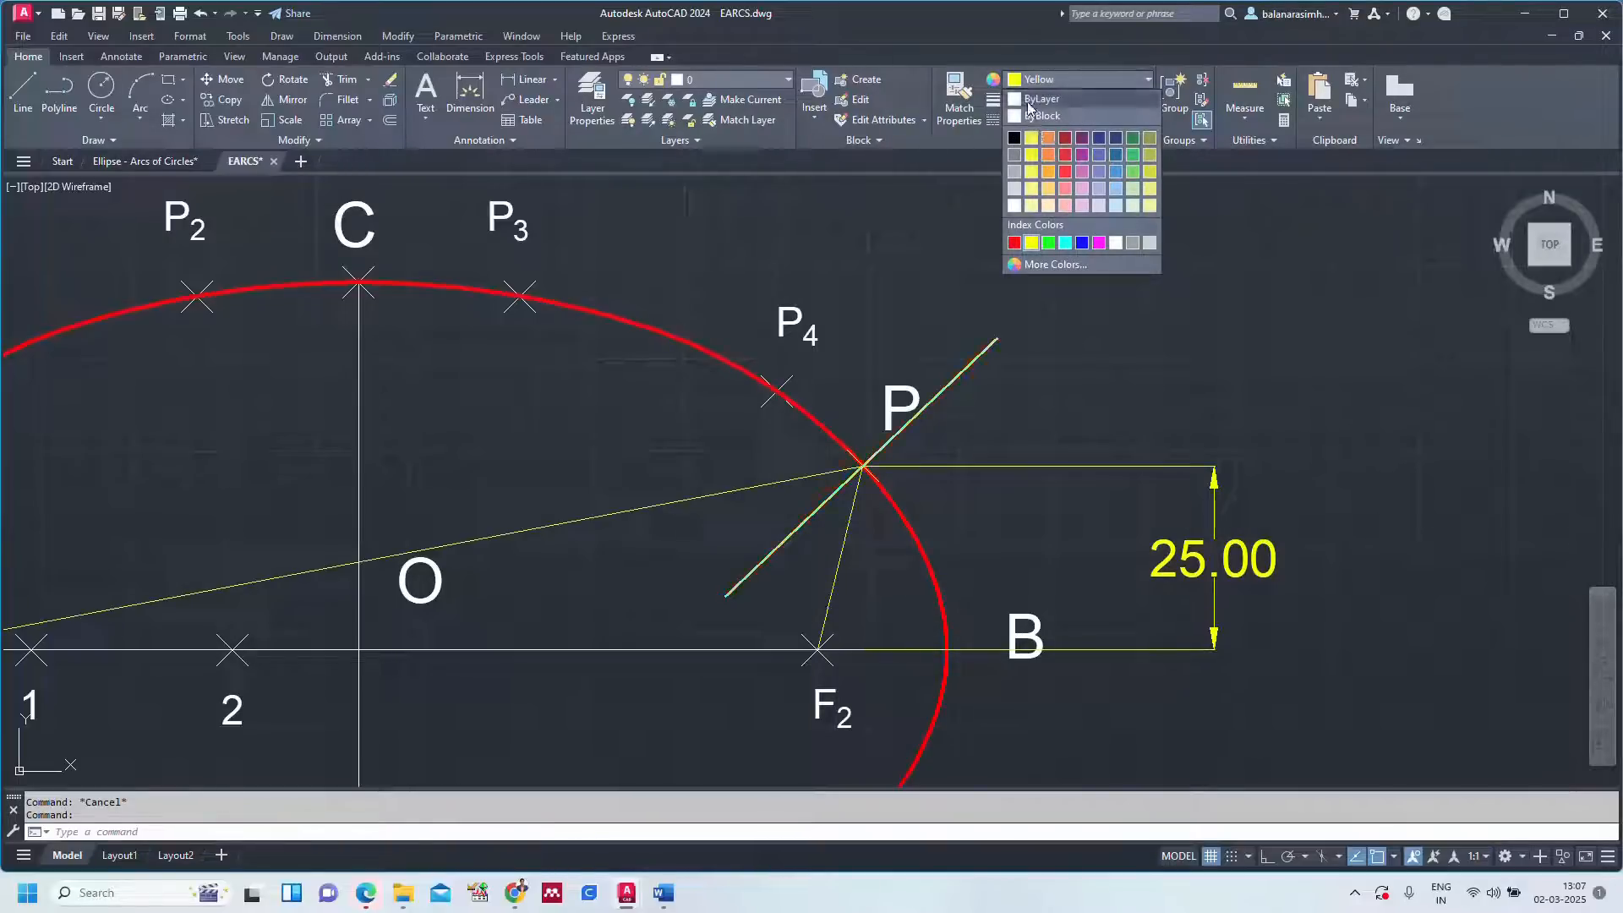
pyautogui.click(1029, 100)
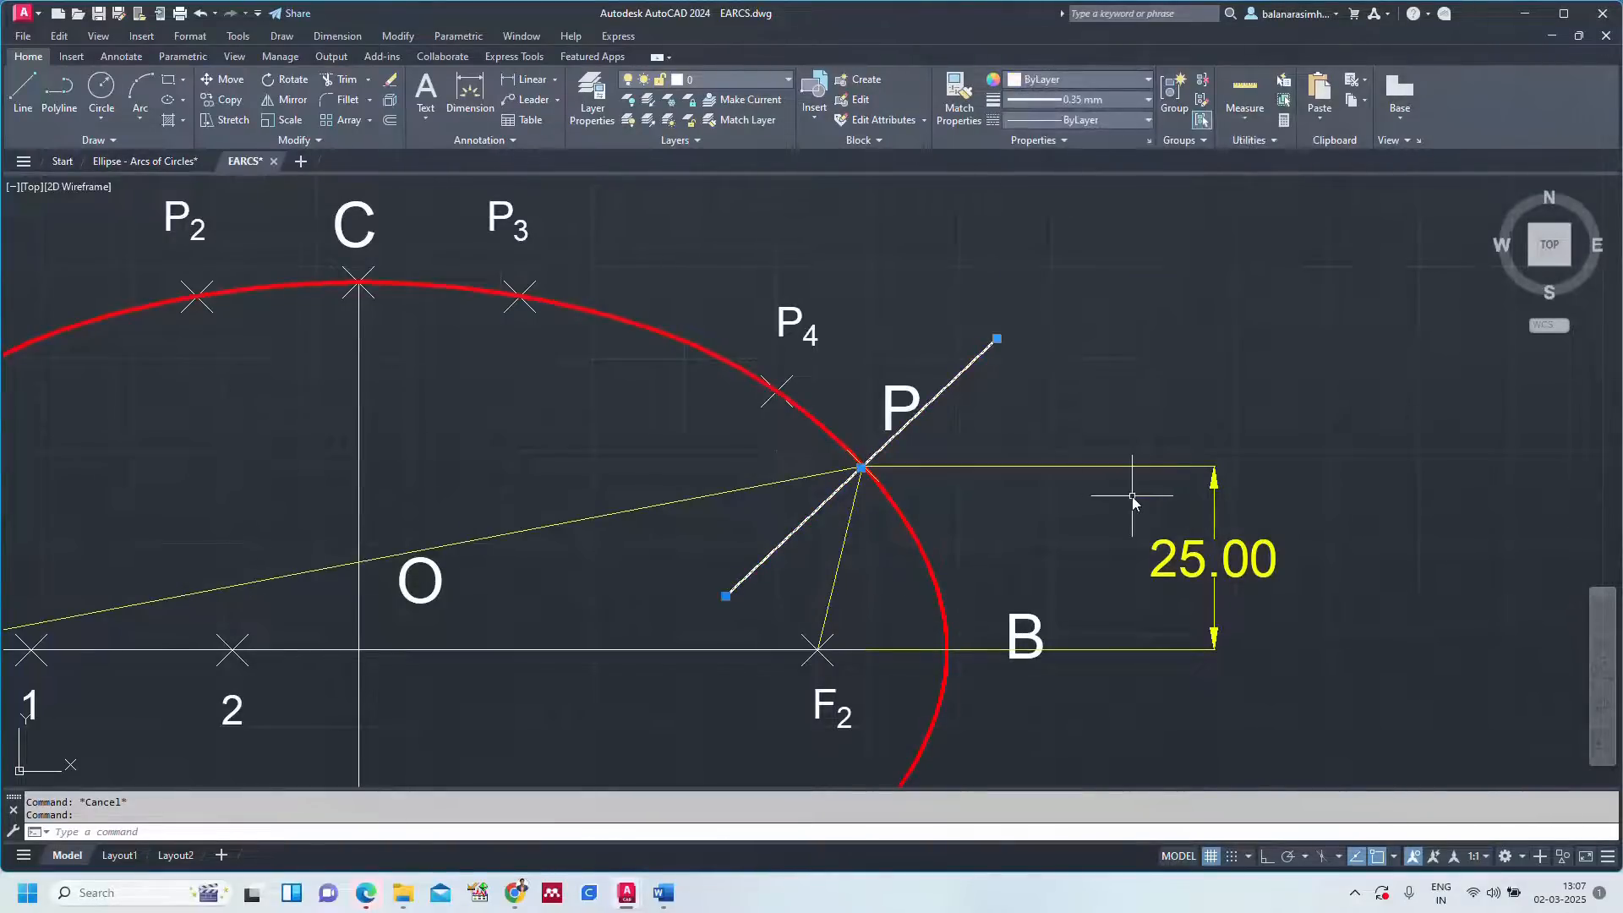
pyautogui.press('Escape')
# Copy label B to the outer end of the normal line through P and change its text to N.
pyautogui.scroll(-2, 786, 554)
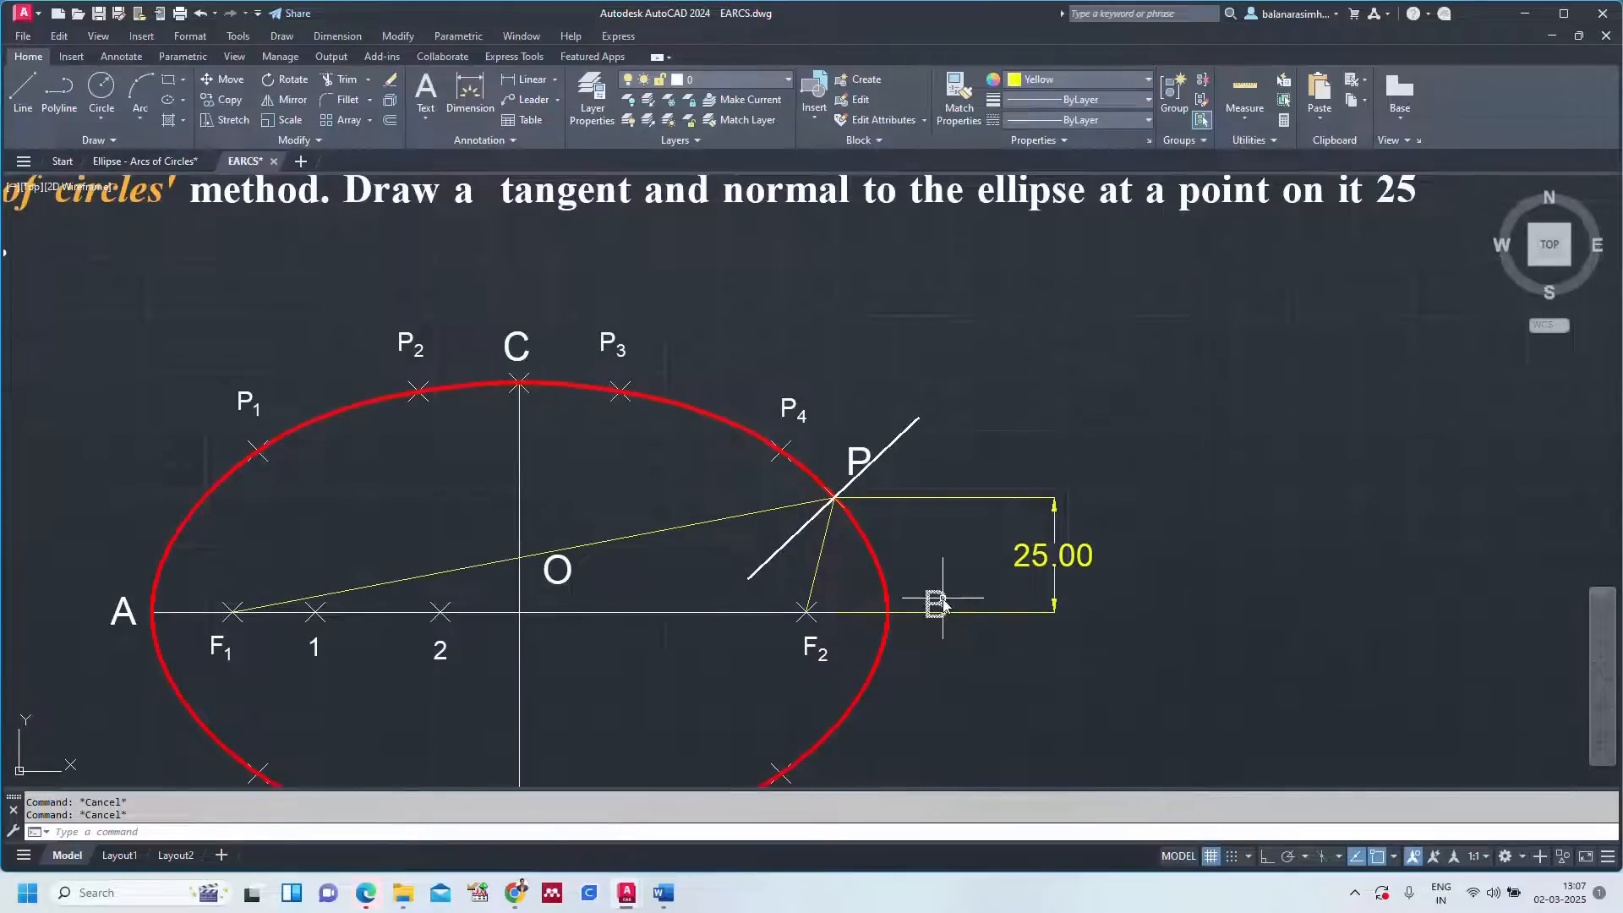
pyautogui.hotkey('ctrl', 'c')
pyautogui.hotkey('ctrl', 'v')
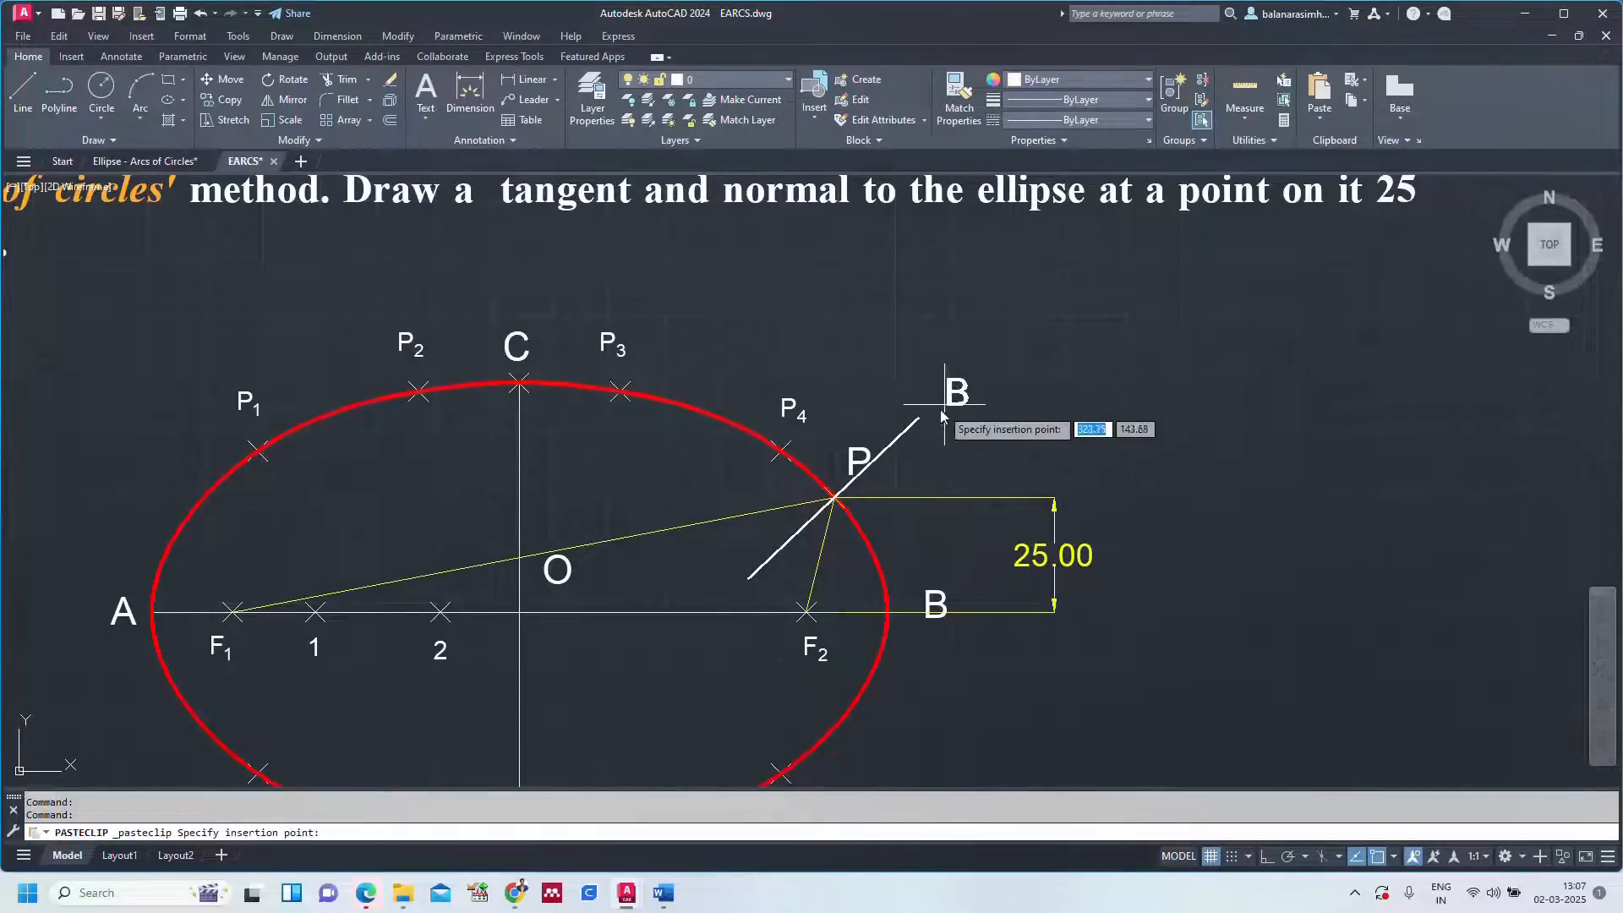
pyautogui.click(930, 394)
pyautogui.click(930, 404)
pyautogui.click(940, 404)
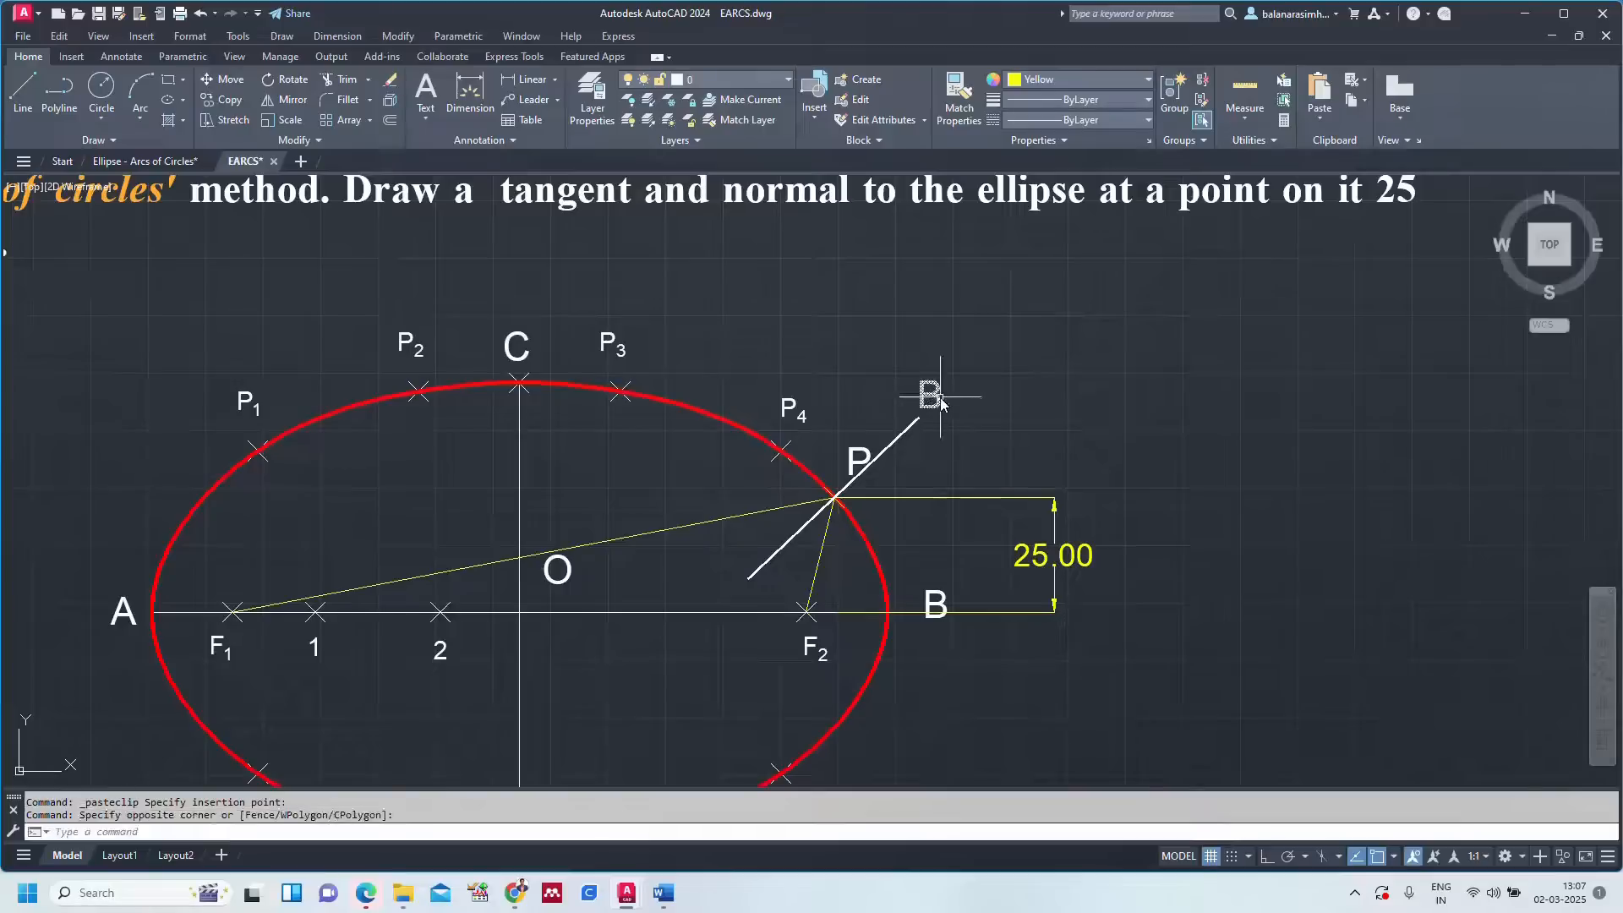
pyautogui.doubleClick(936, 397)
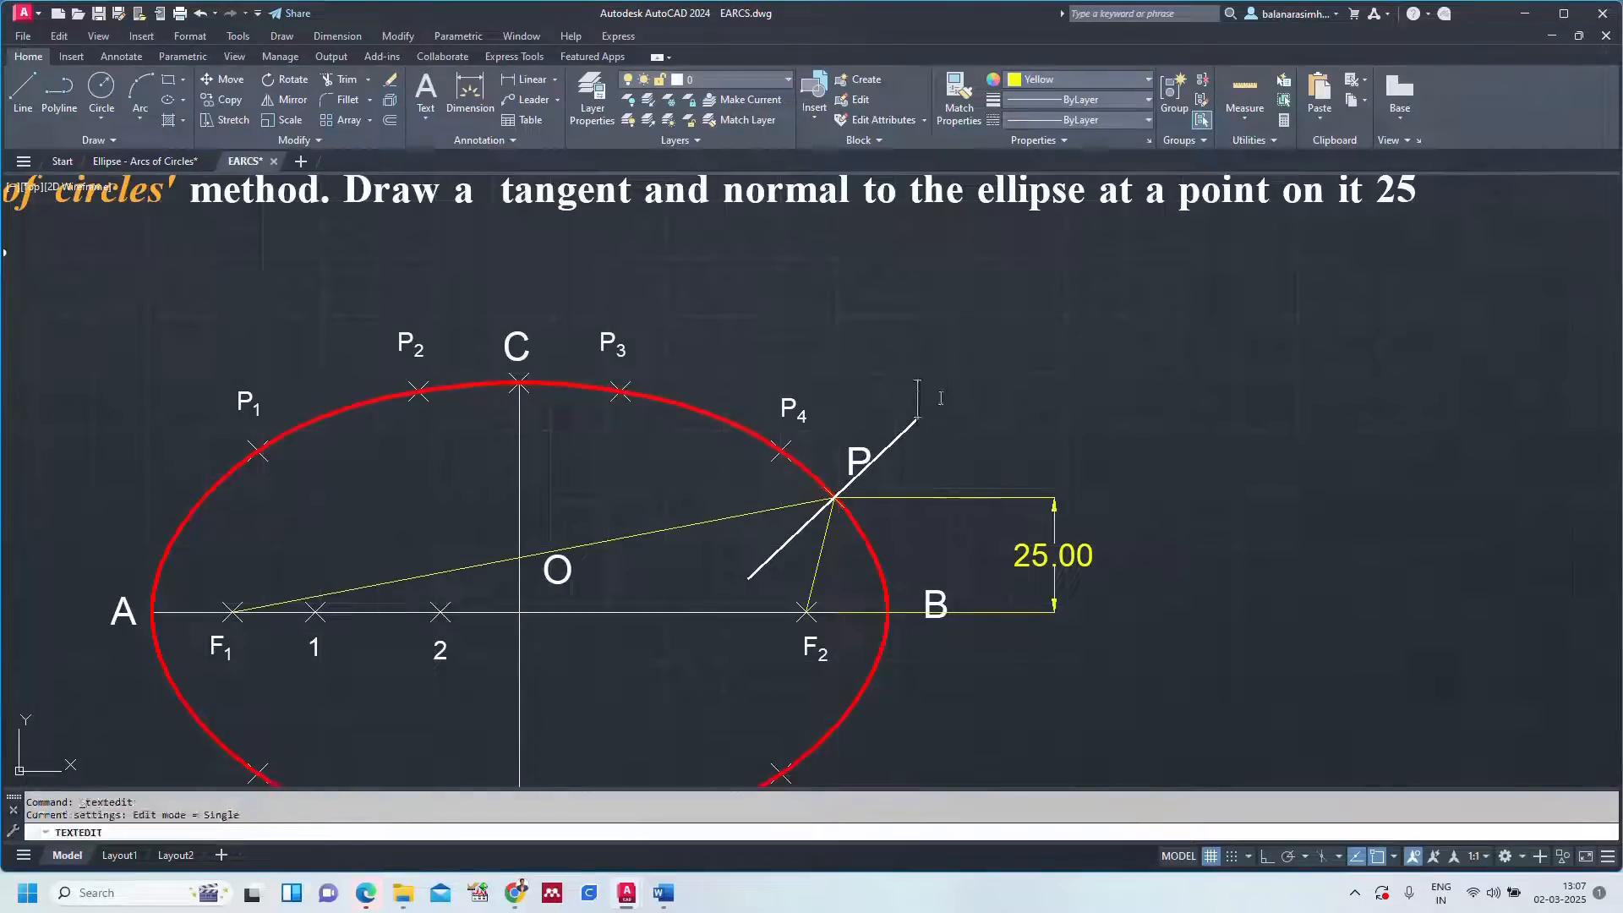
pyautogui.write('N')
pyautogui.click(1078, 425)
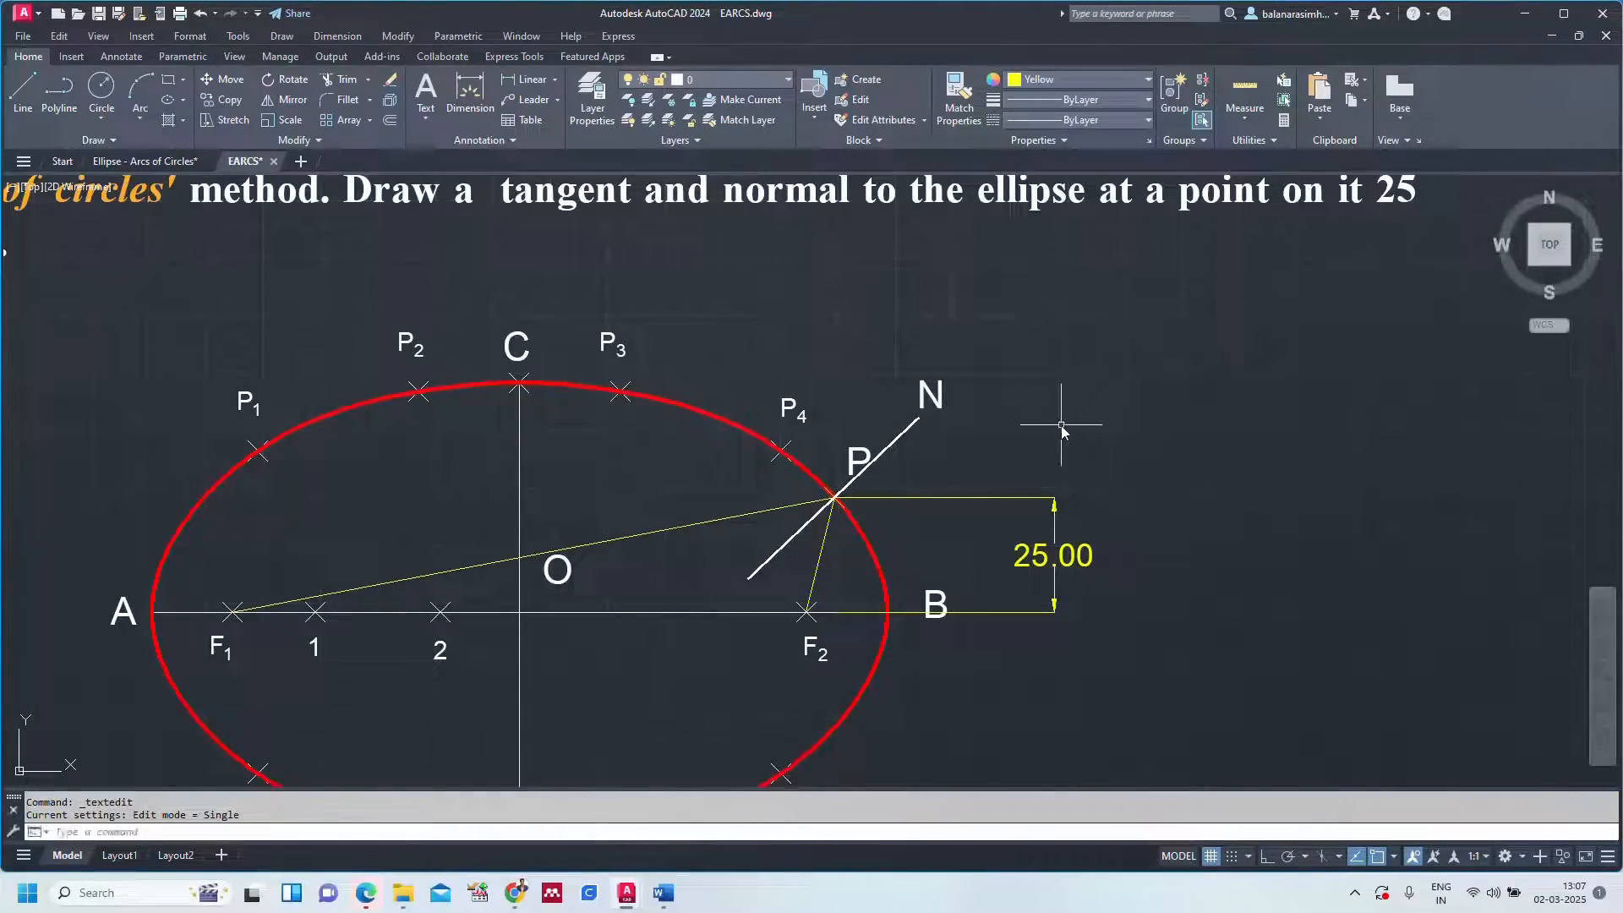
# Paste another copy of label B at the inner end of the normal line and change its text to N'.
pyautogui.hotkey('ctrl', 'v')
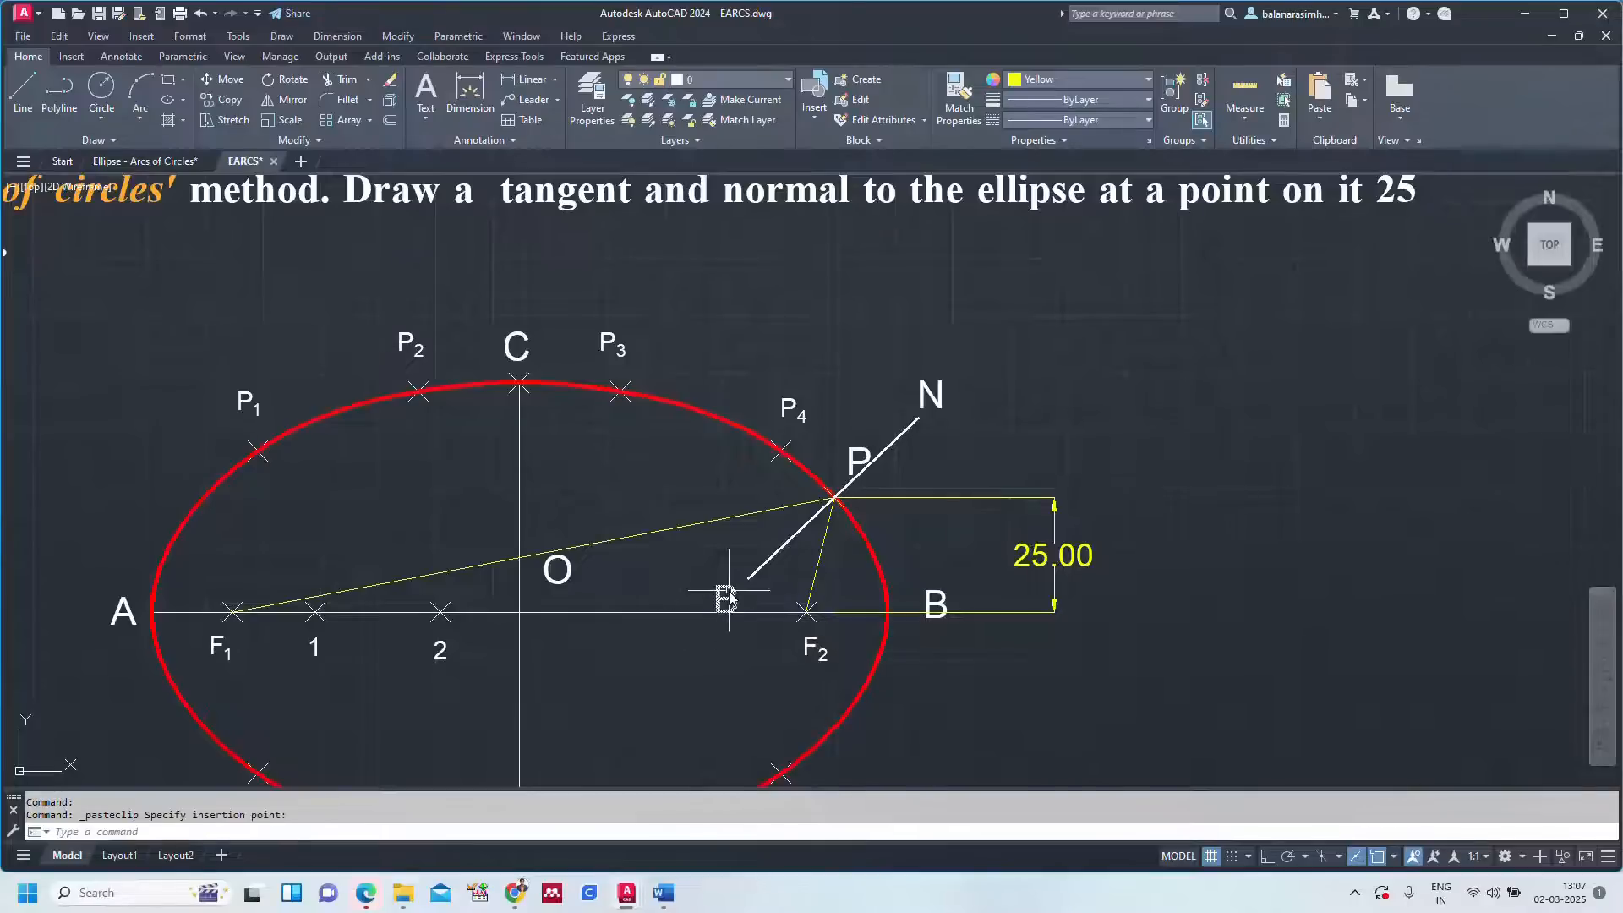
pyautogui.click(725, 601)
pyautogui.doubleClick(729, 600)
pyautogui.write('N')
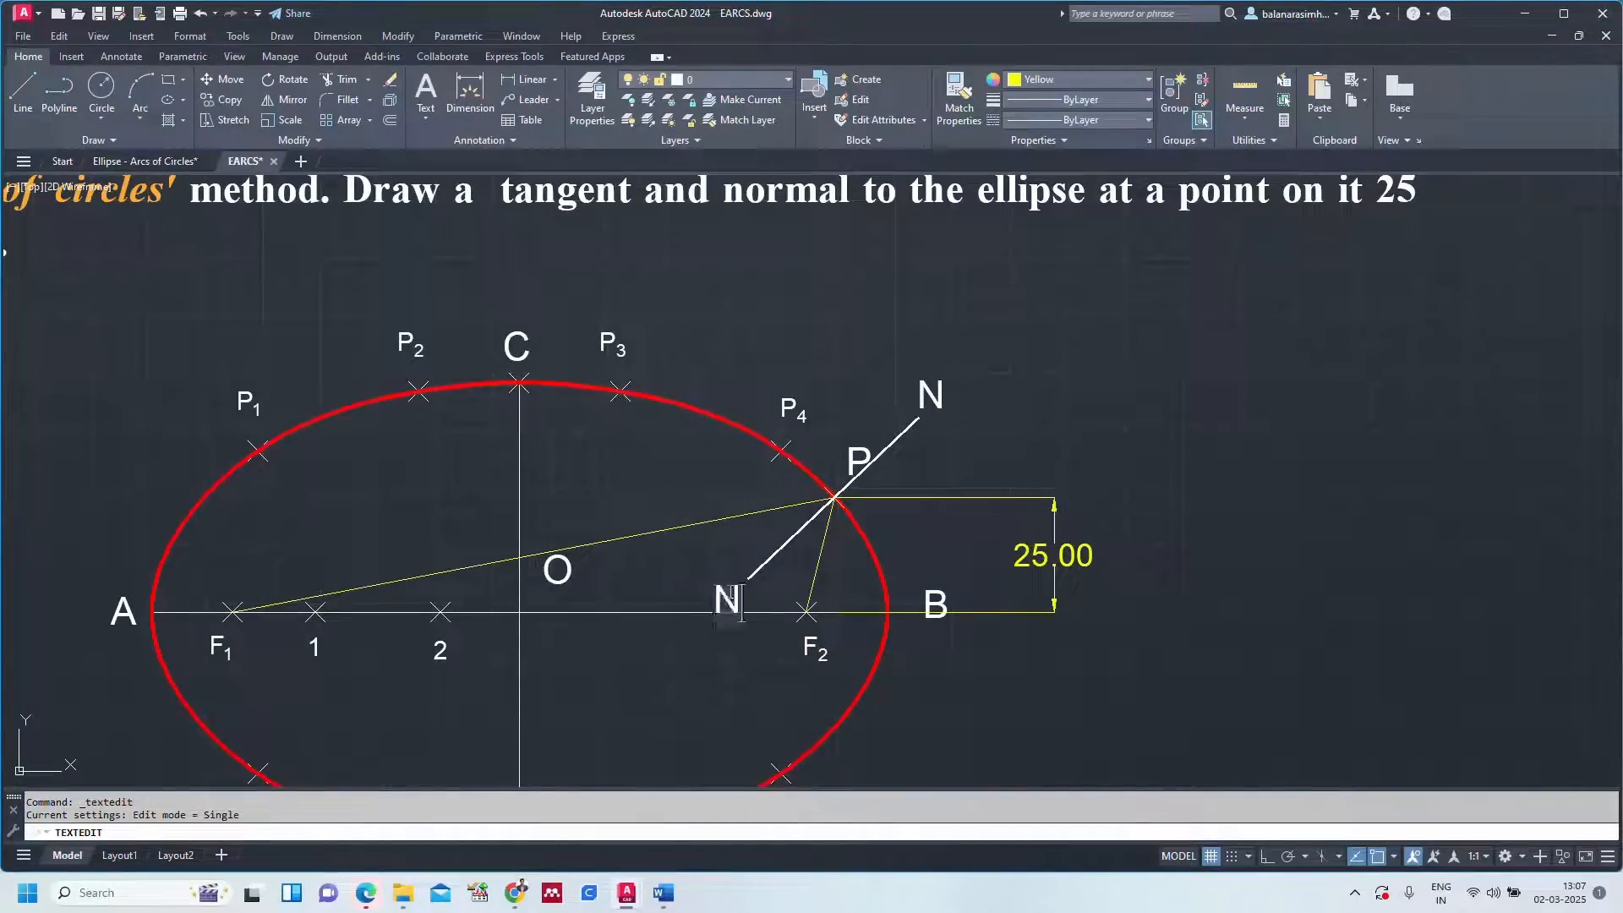
pyautogui.click(1084, 430)
pyautogui.press('Escape')
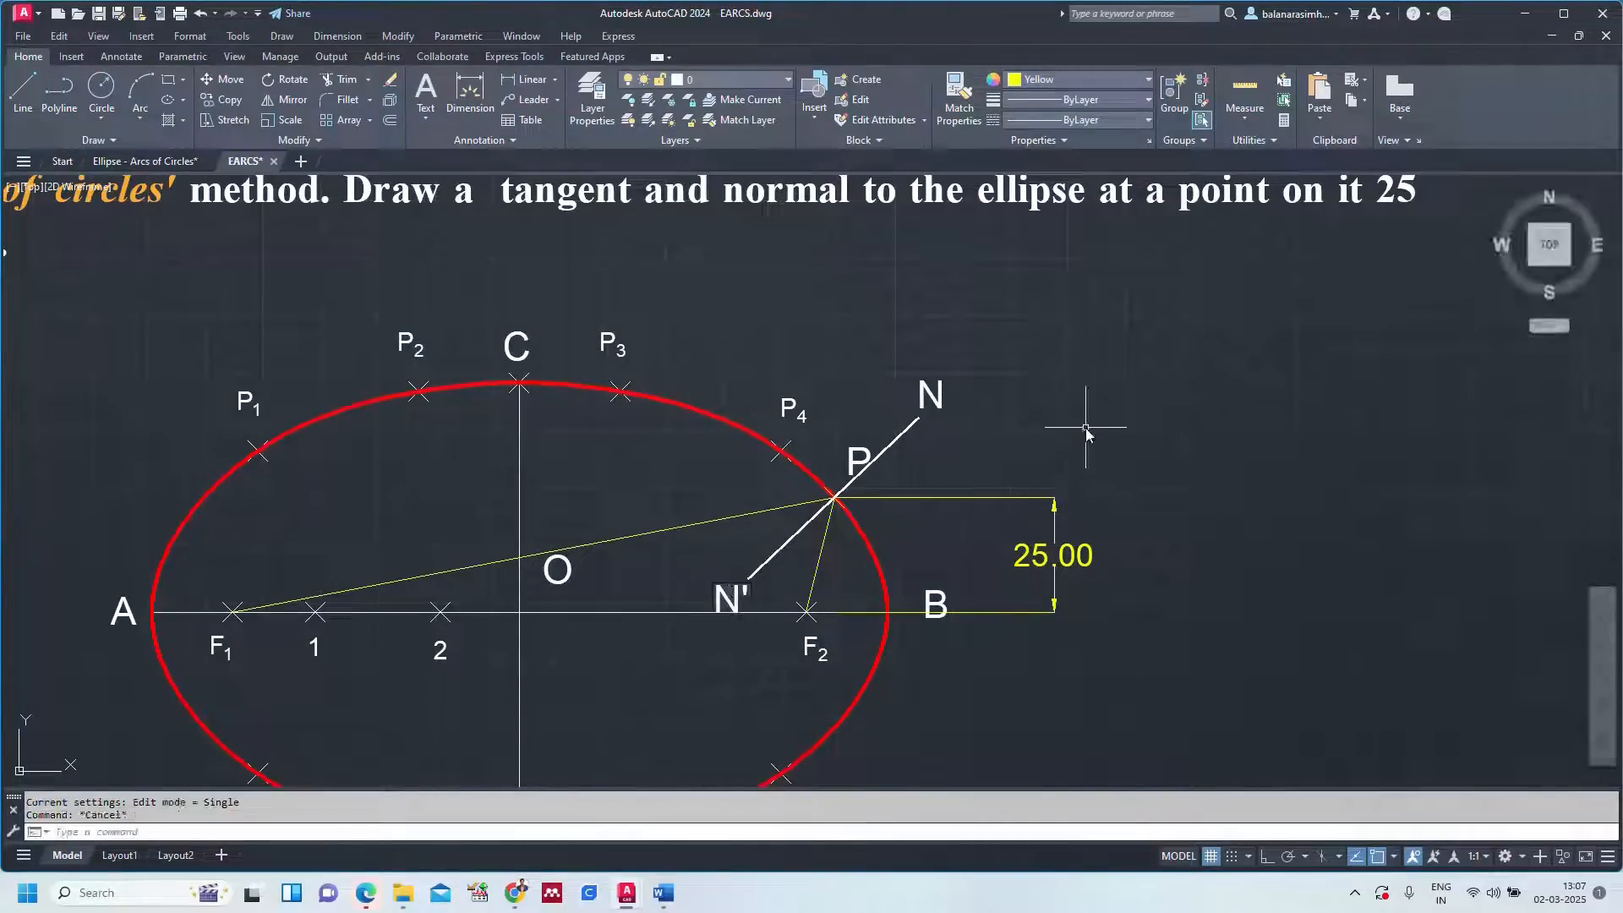
# Save the drawing with the normal line at P labelled.
pyautogui.write('z')
pyautogui.press('Return')
pyautogui.write('a')
pyautogui.press('Return')
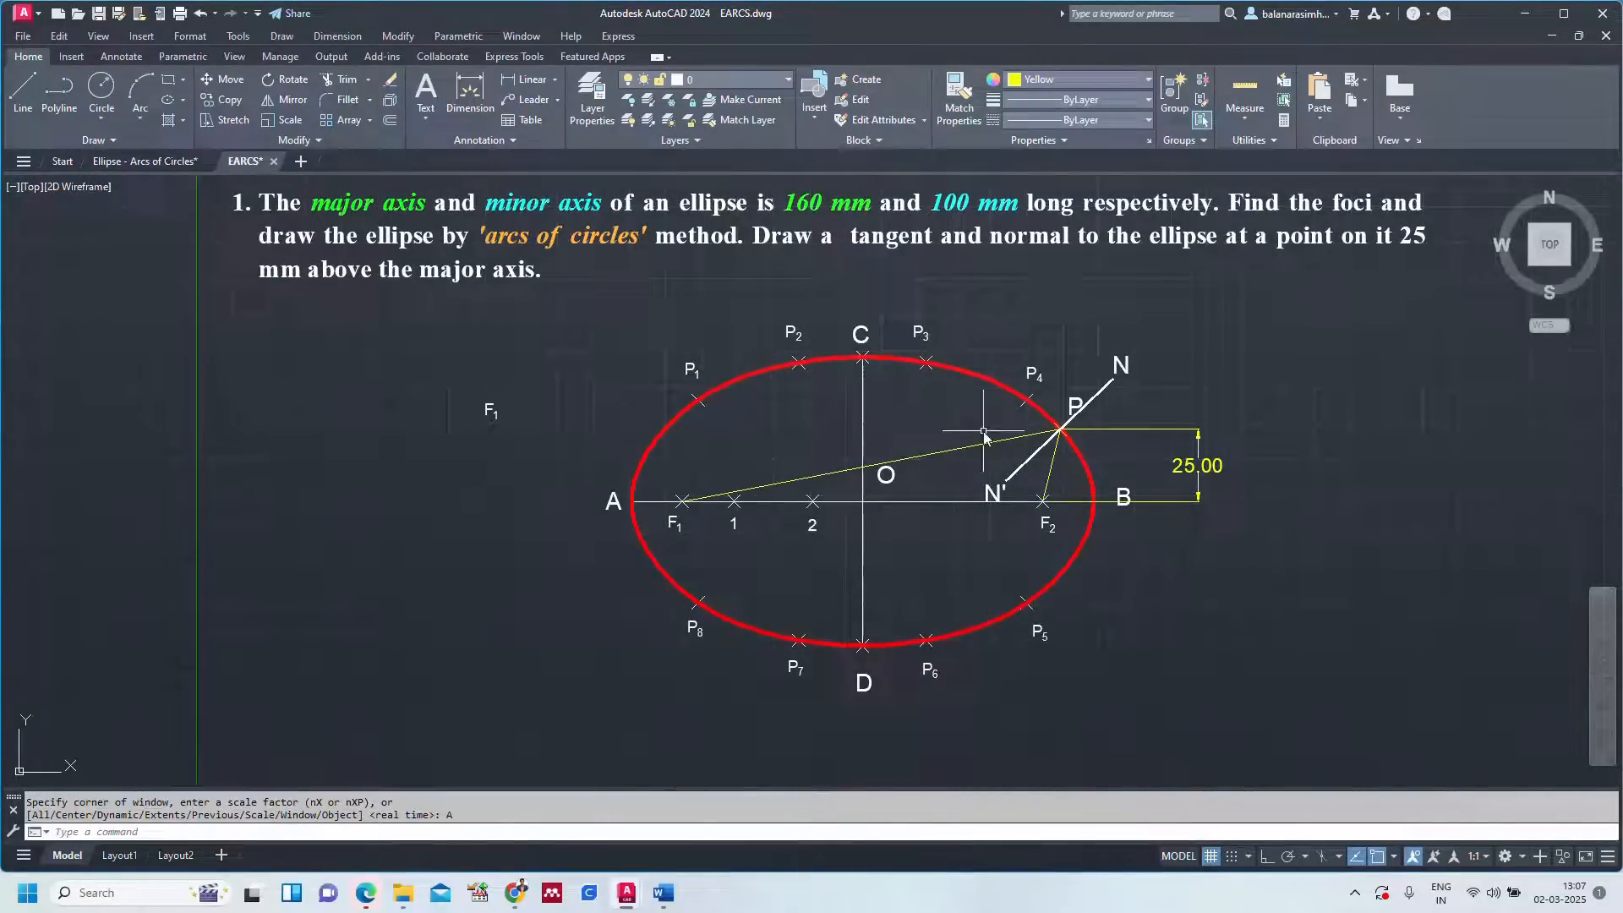
pyautogui.hotkey('ctrl', 's')
# Rotate a copy of normal line NN' about P by 90° to form the tangent.
pyautogui.click(1097, 394)
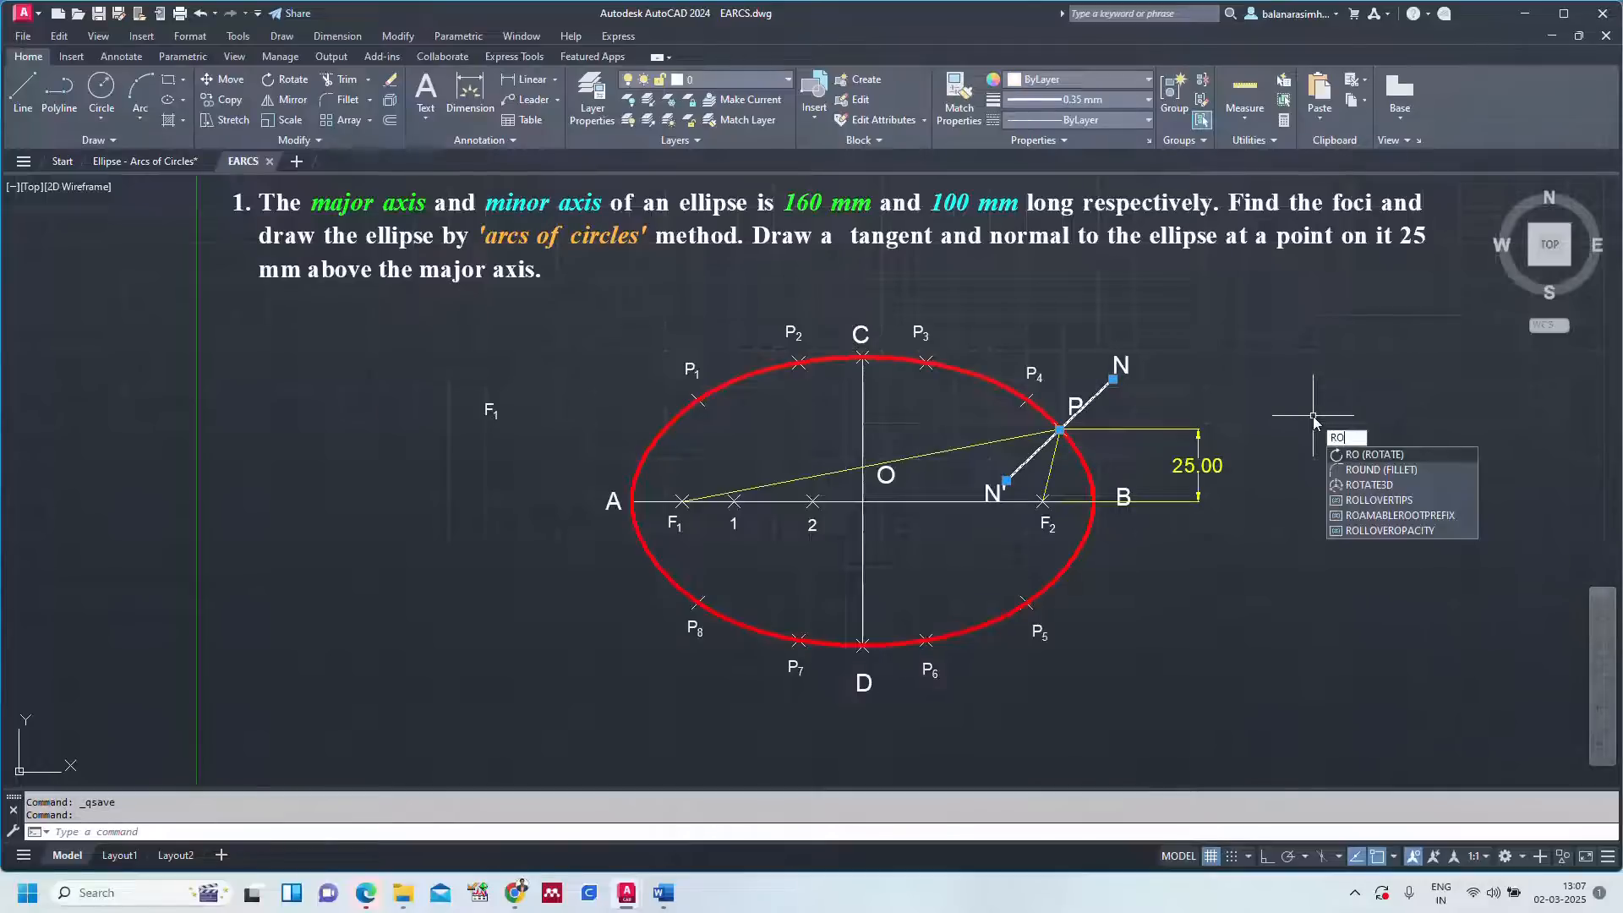
pyautogui.press('Return')
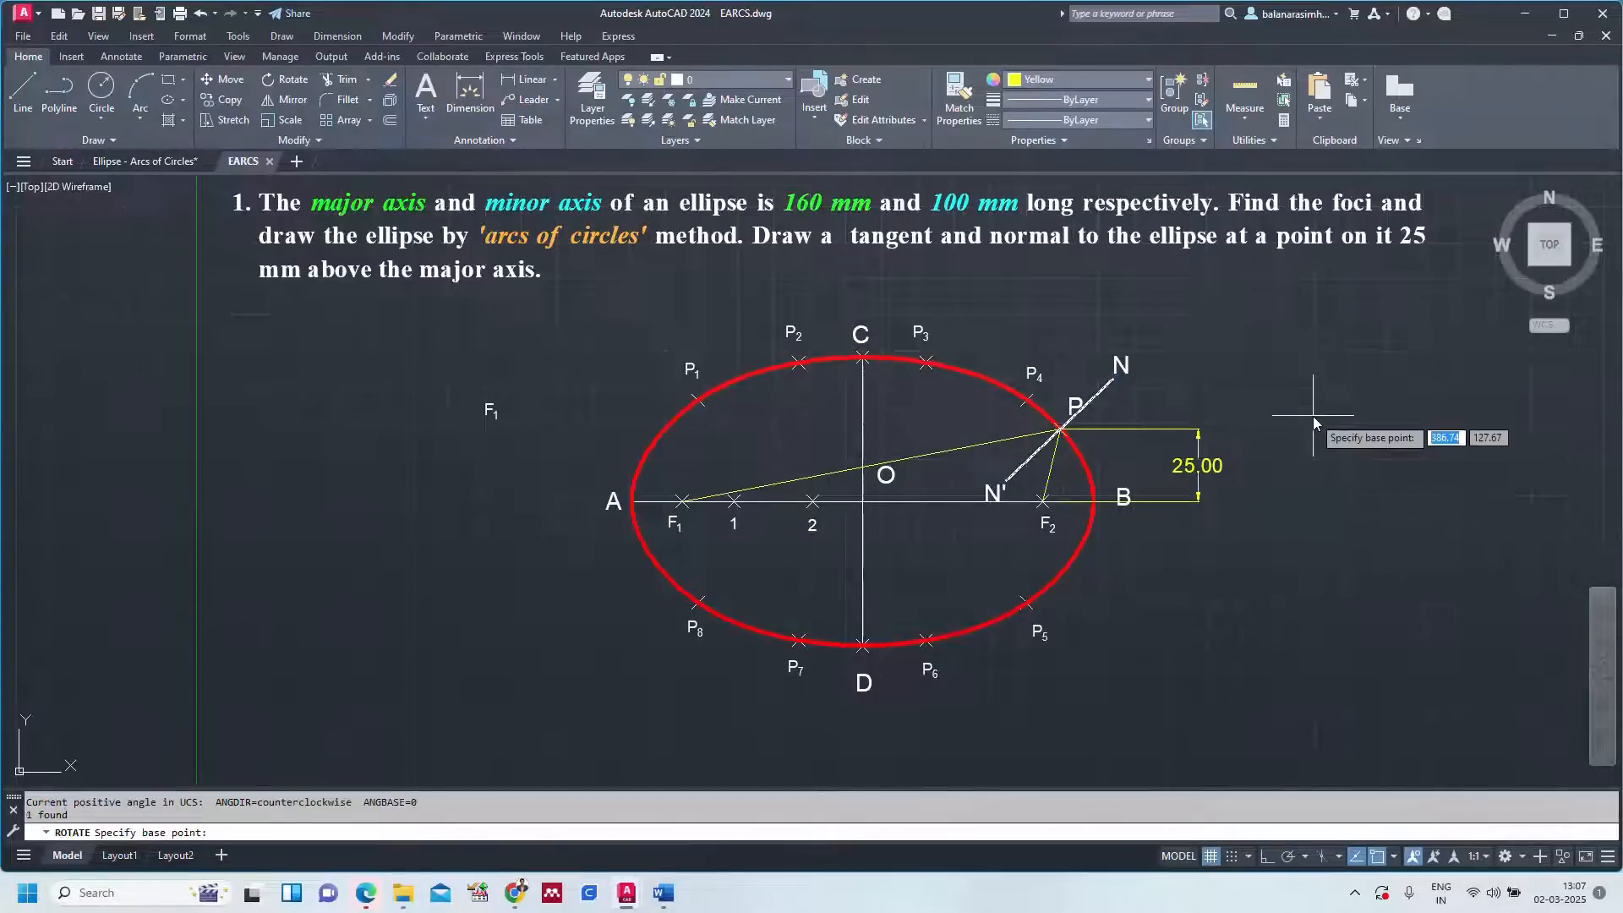
pyautogui.click(1061, 431)
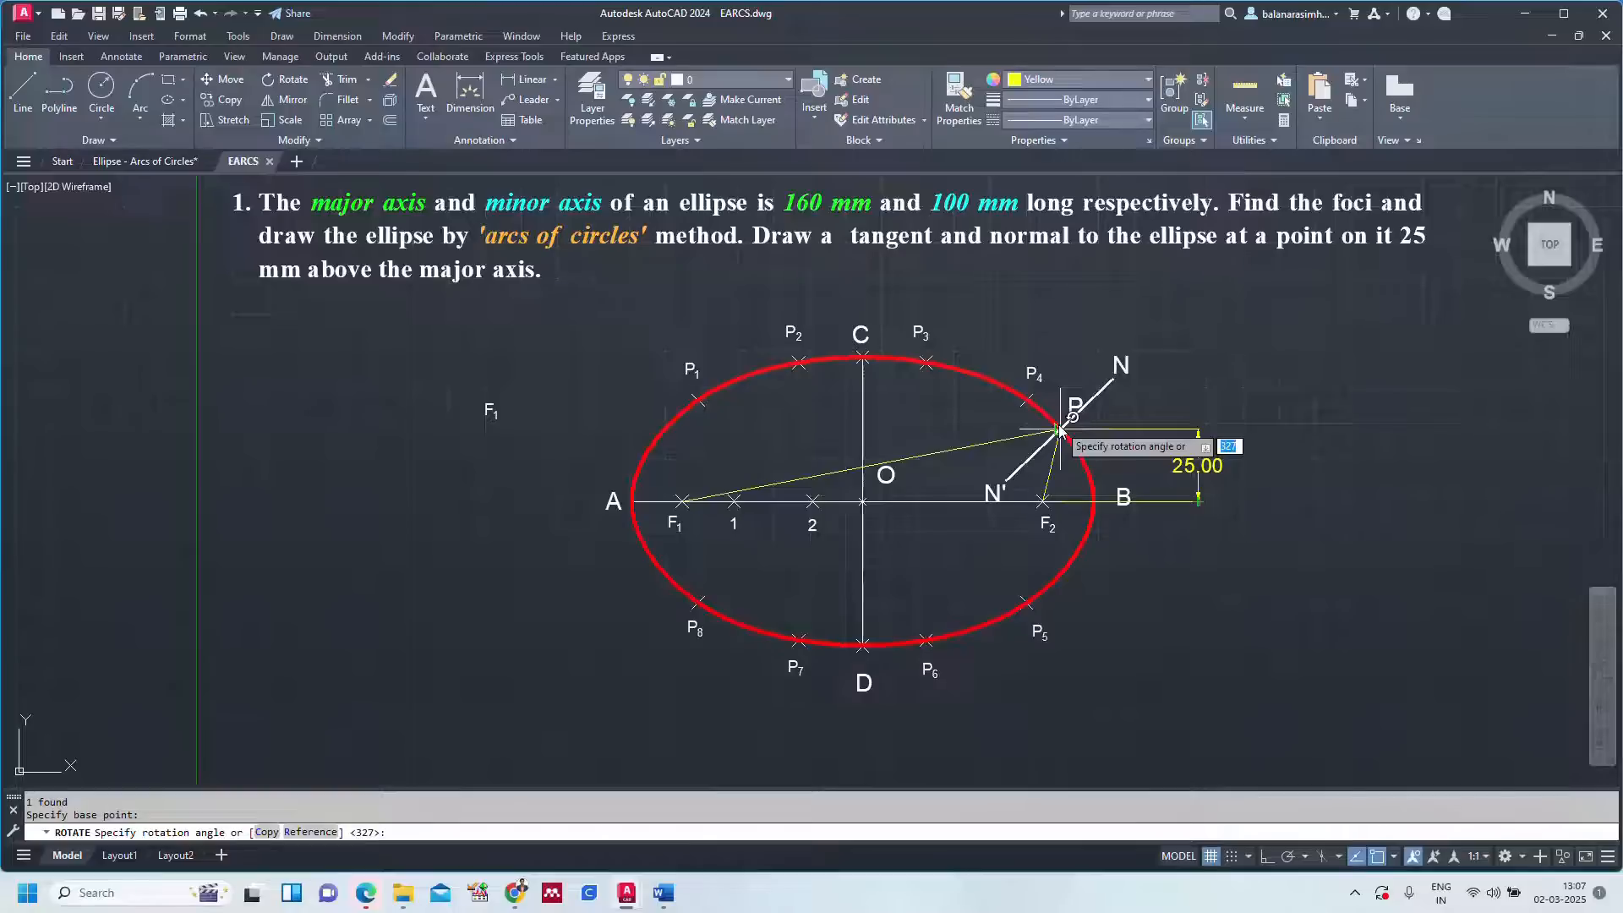
pyautogui.click(267, 833)
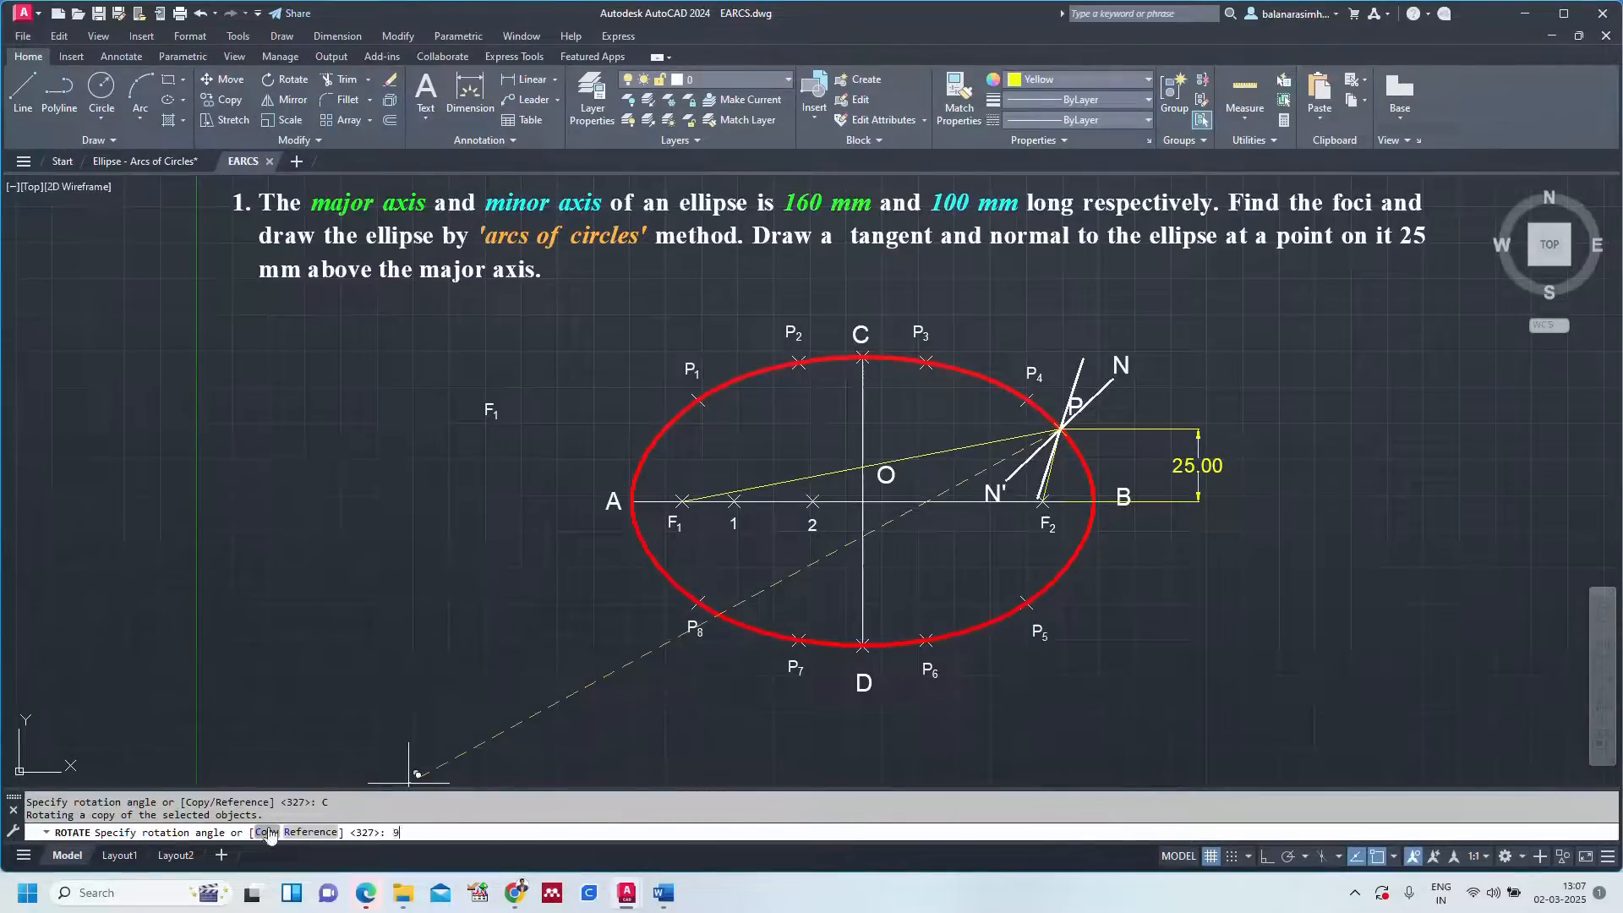
pyautogui.write('90')
pyautogui.press('Return')
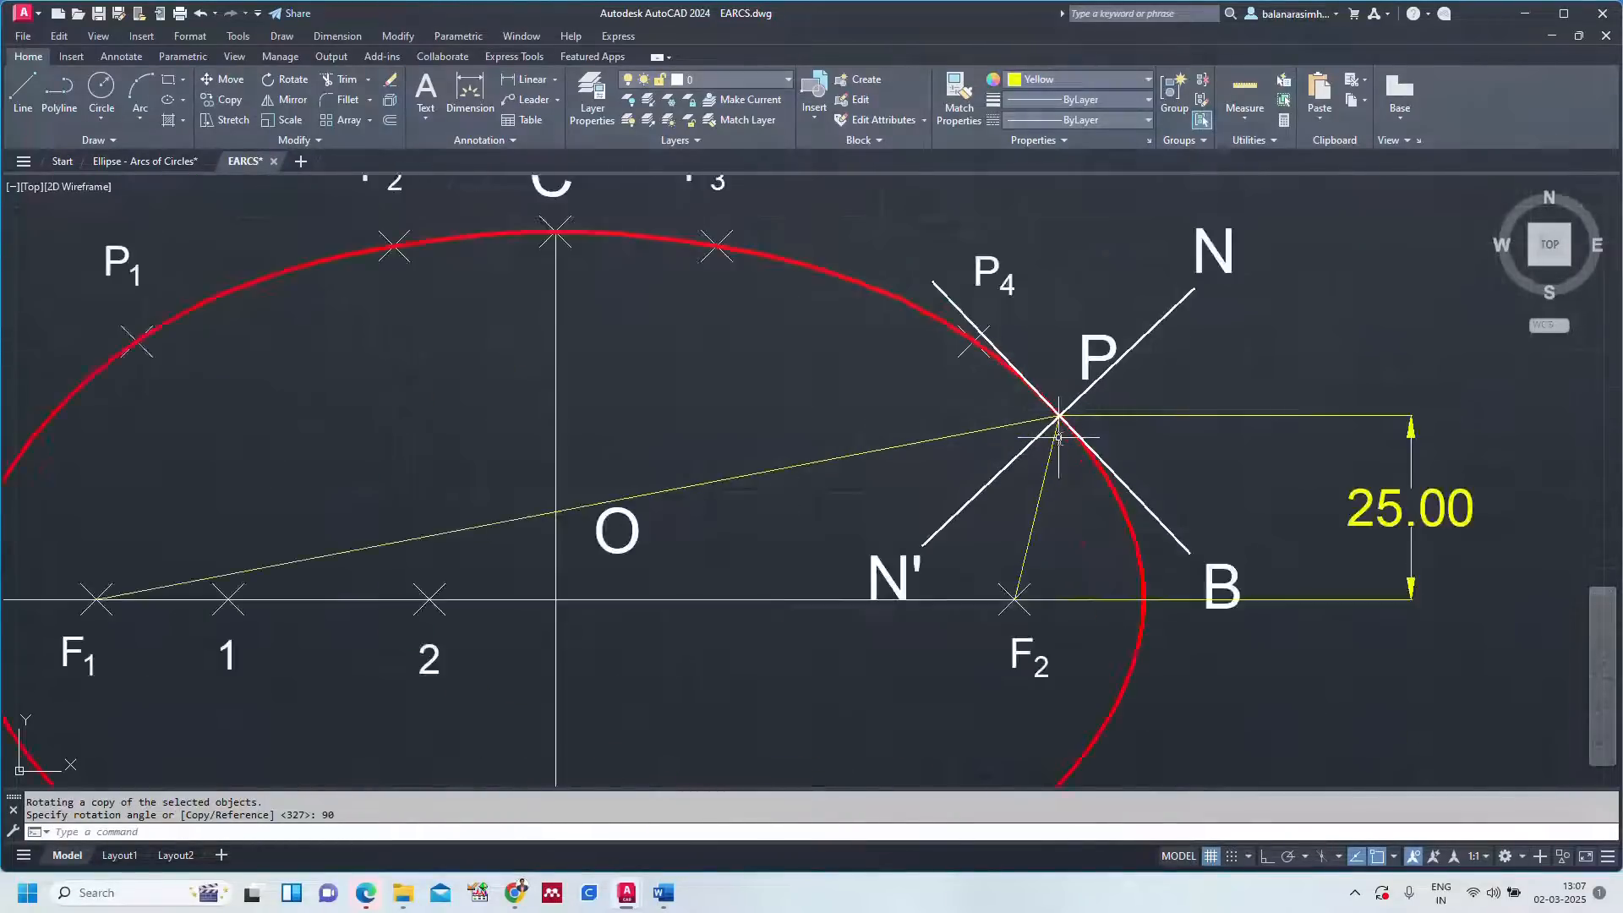
# Paste copies of label N at both ends of the tangent and change the one near P4 to T.
pyautogui.scroll(4, 1060, 438)
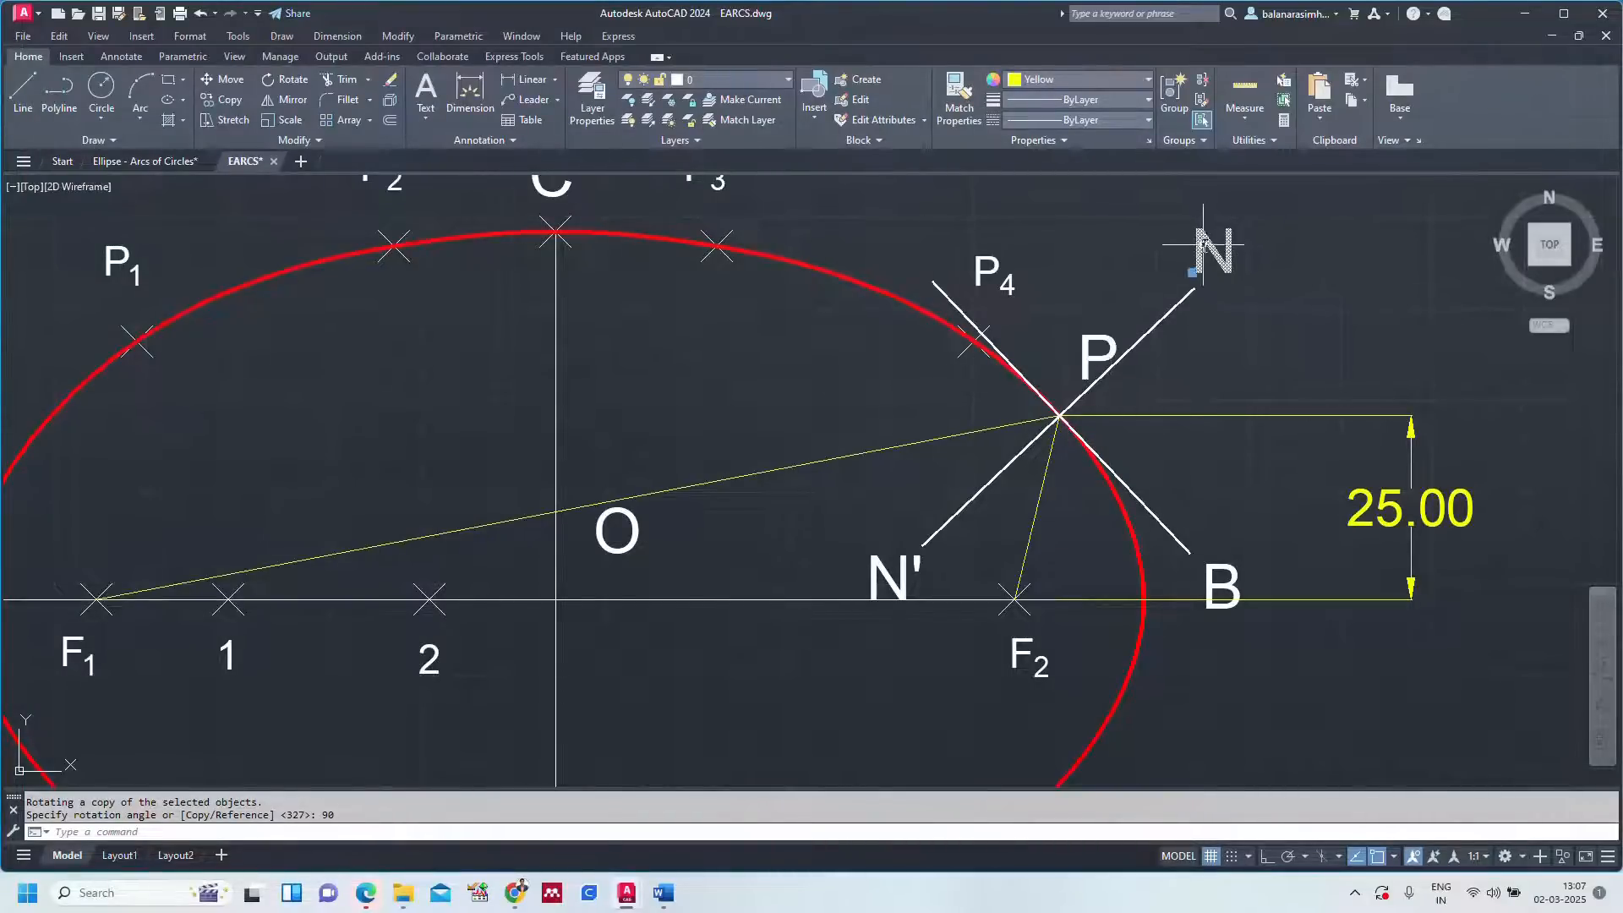
pyautogui.hotkey('ctrl', 'v')
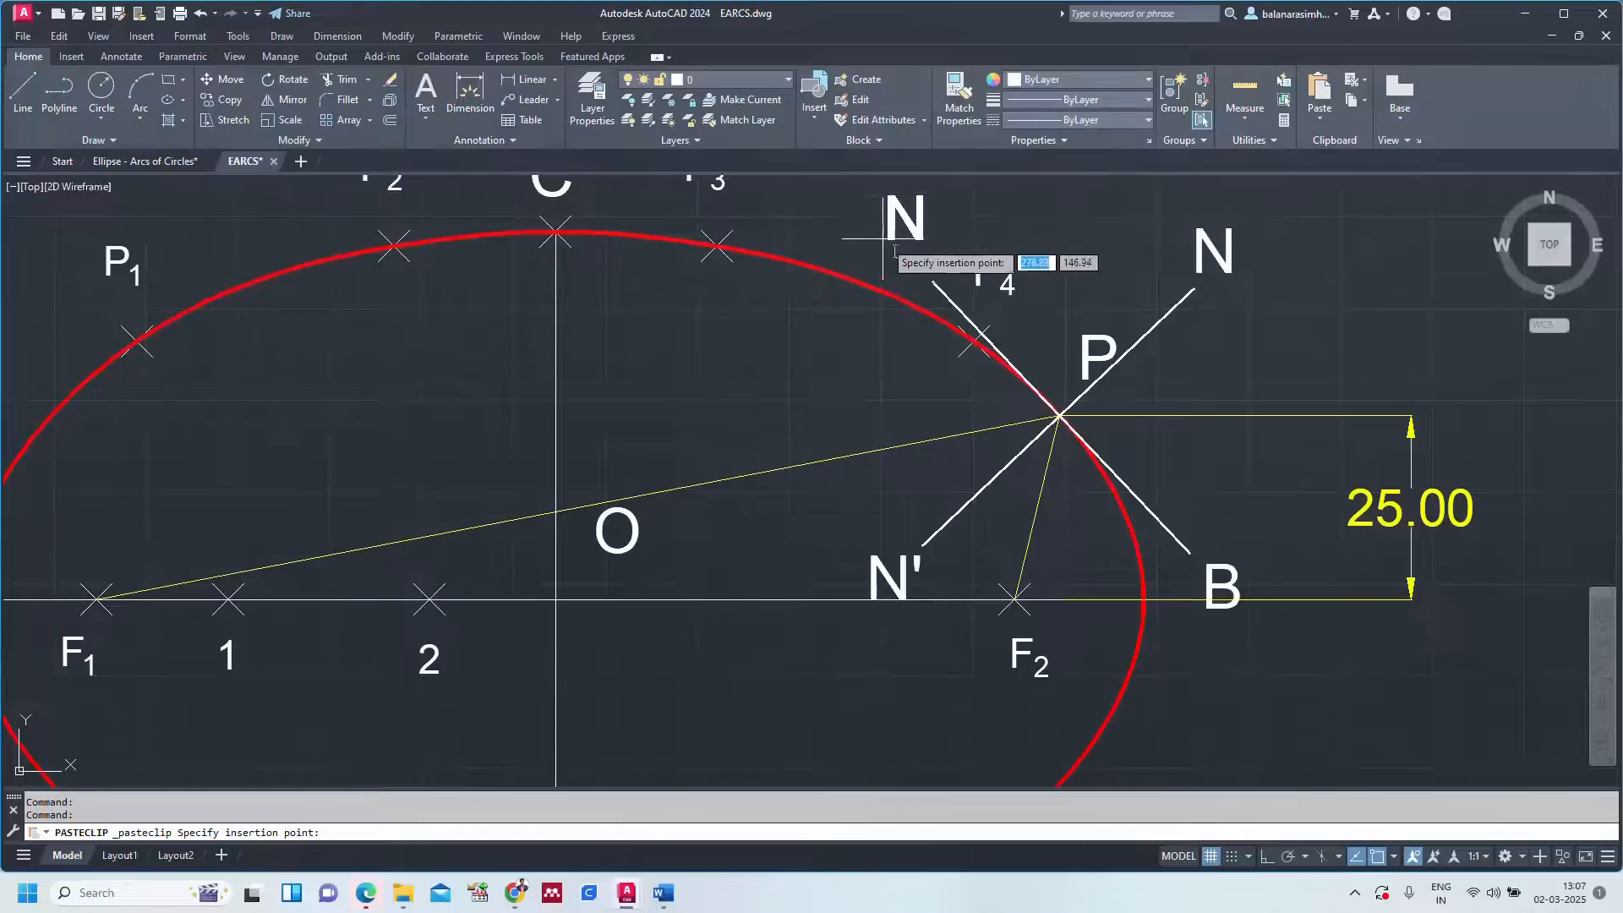
pyautogui.click(1192, 549)
pyautogui.doubleClick(920, 241)
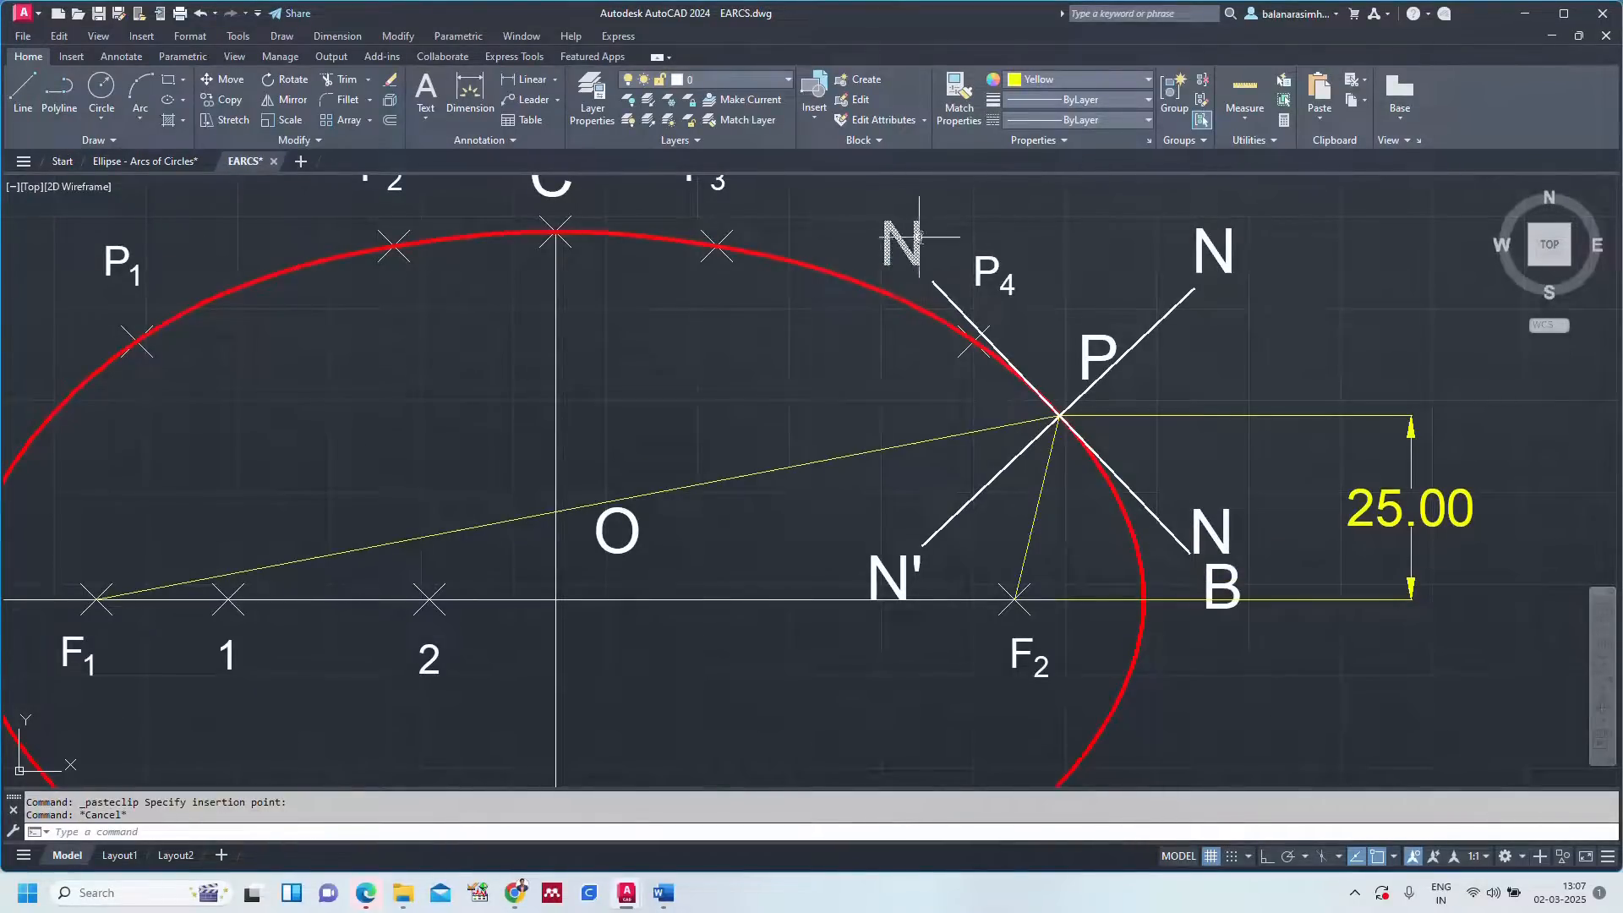
pyautogui.press('BackSpace')
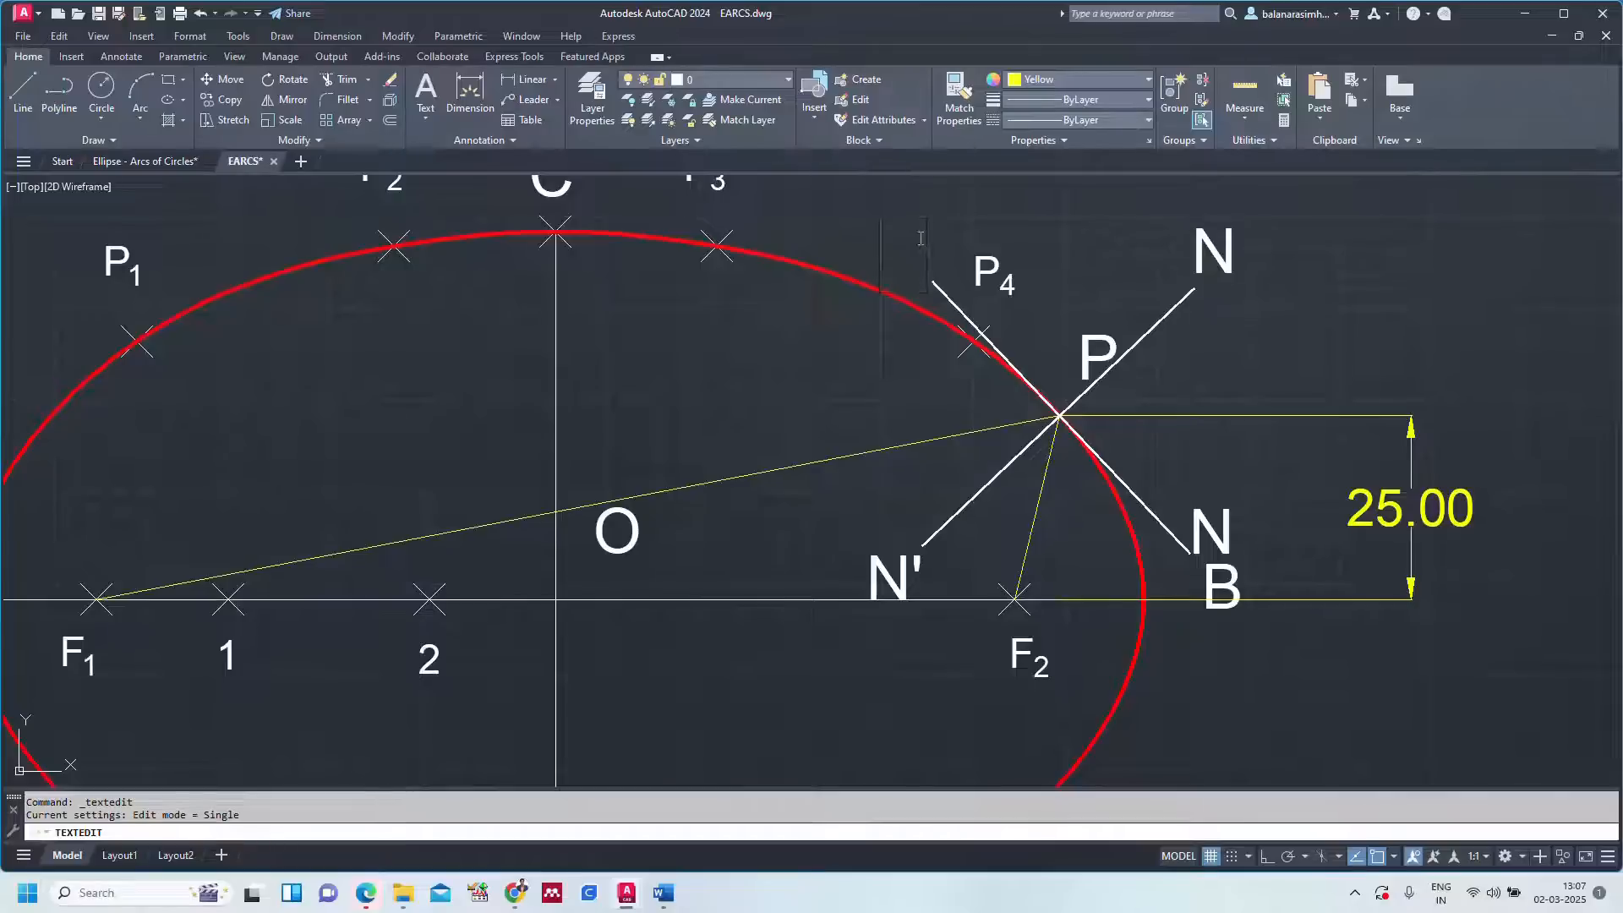
pyautogui.write('T')
pyautogui.click(1188, 299)
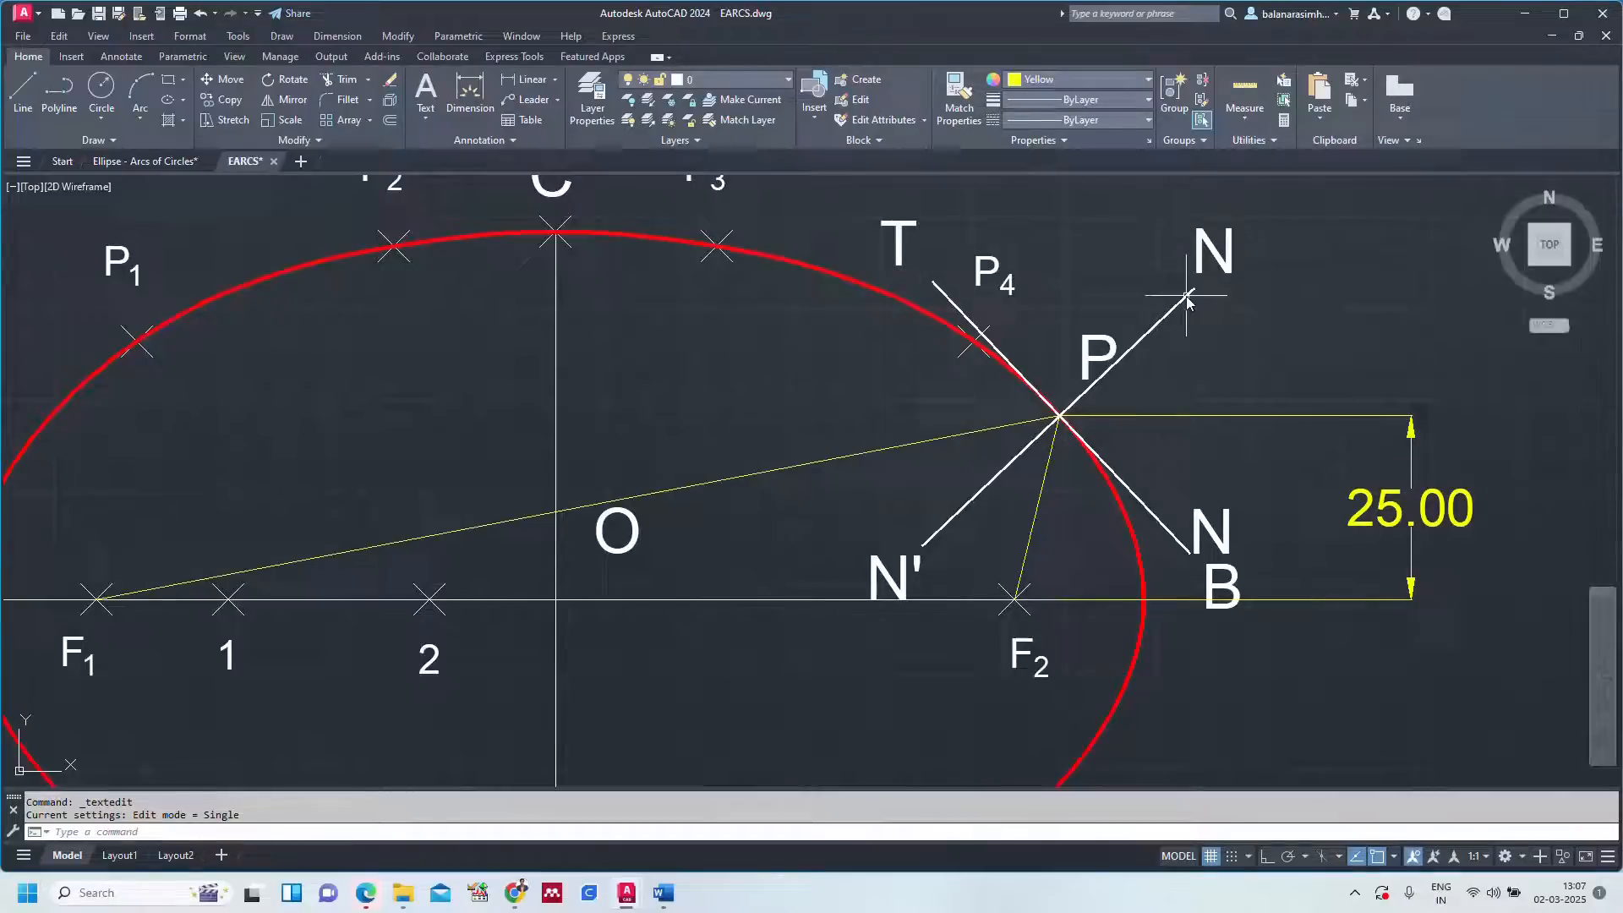
# Change the text of the label at the tangent's end near B from N to T'.
pyautogui.click(1246, 344)
pyautogui.press('Escape')
pyautogui.press('Escape')
pyautogui.doubleClick(1225, 525)
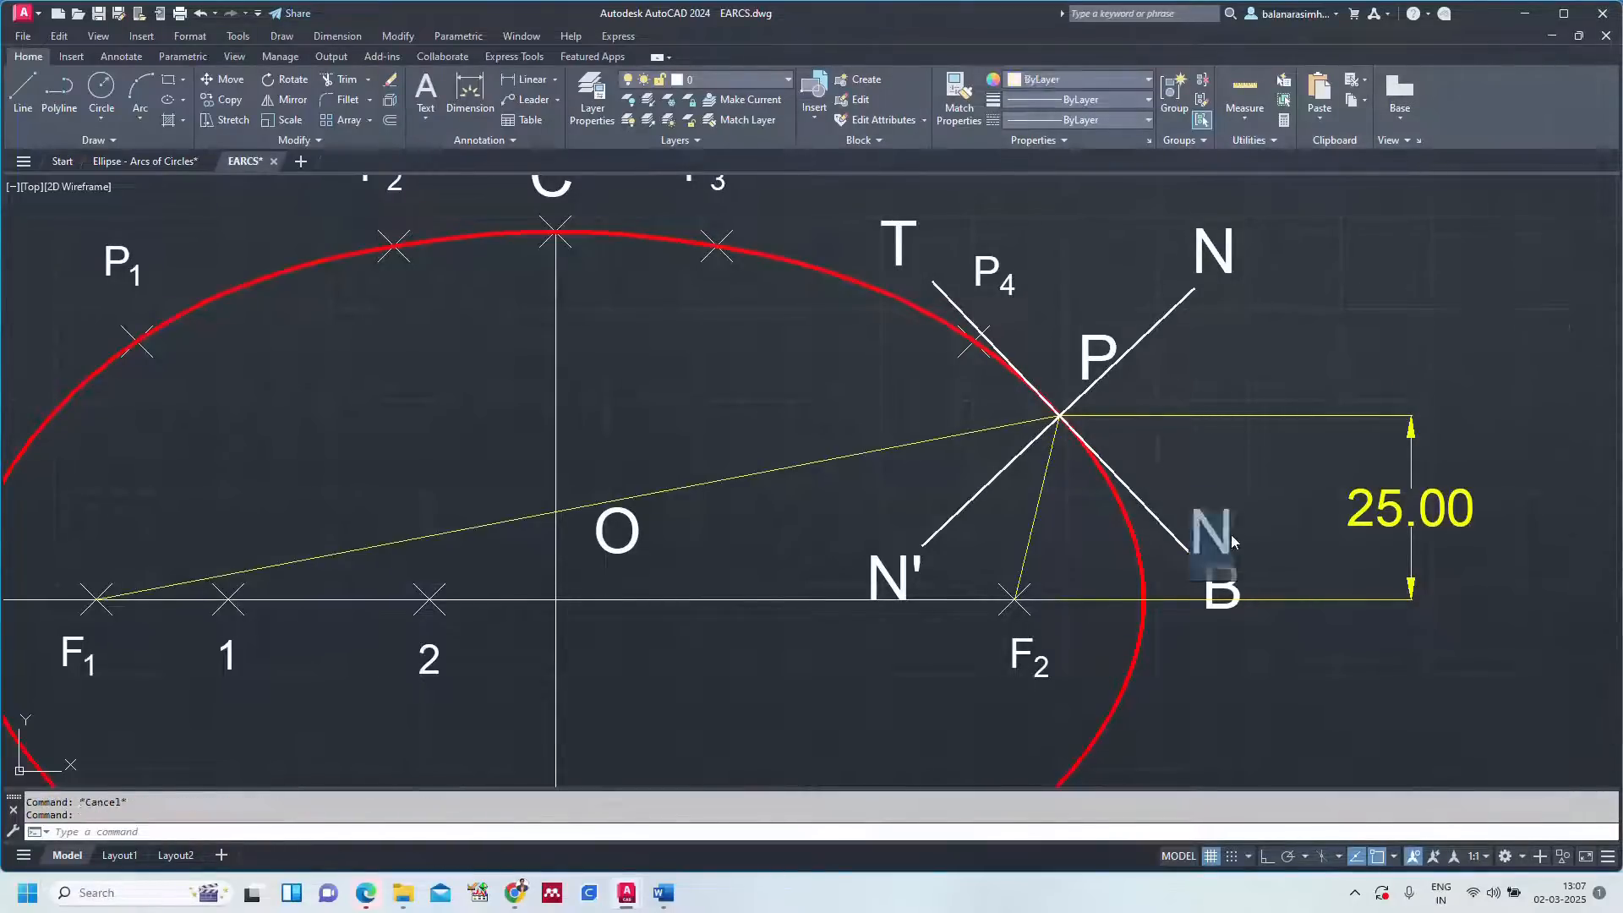
pyautogui.write("T'")
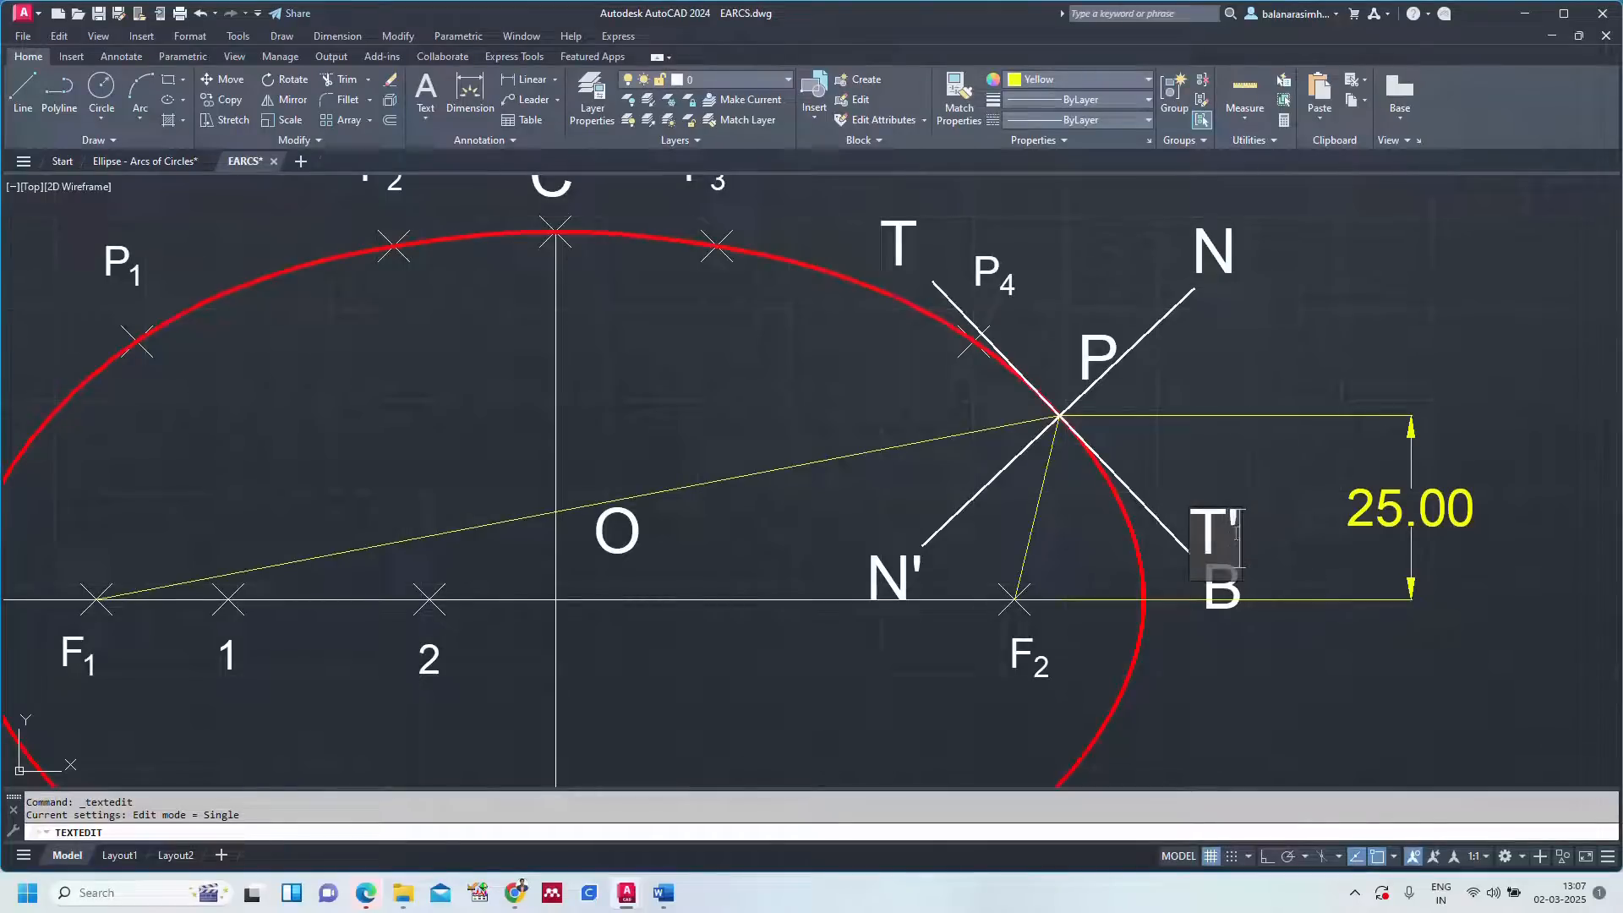
pyautogui.click(1406, 313)
pyautogui.press('Escape')
# Change the color of tangent line TT' at P to blue.
pyautogui.write('z')
pyautogui.press('Return')
pyautogui.write('a')
pyautogui.press('Return')
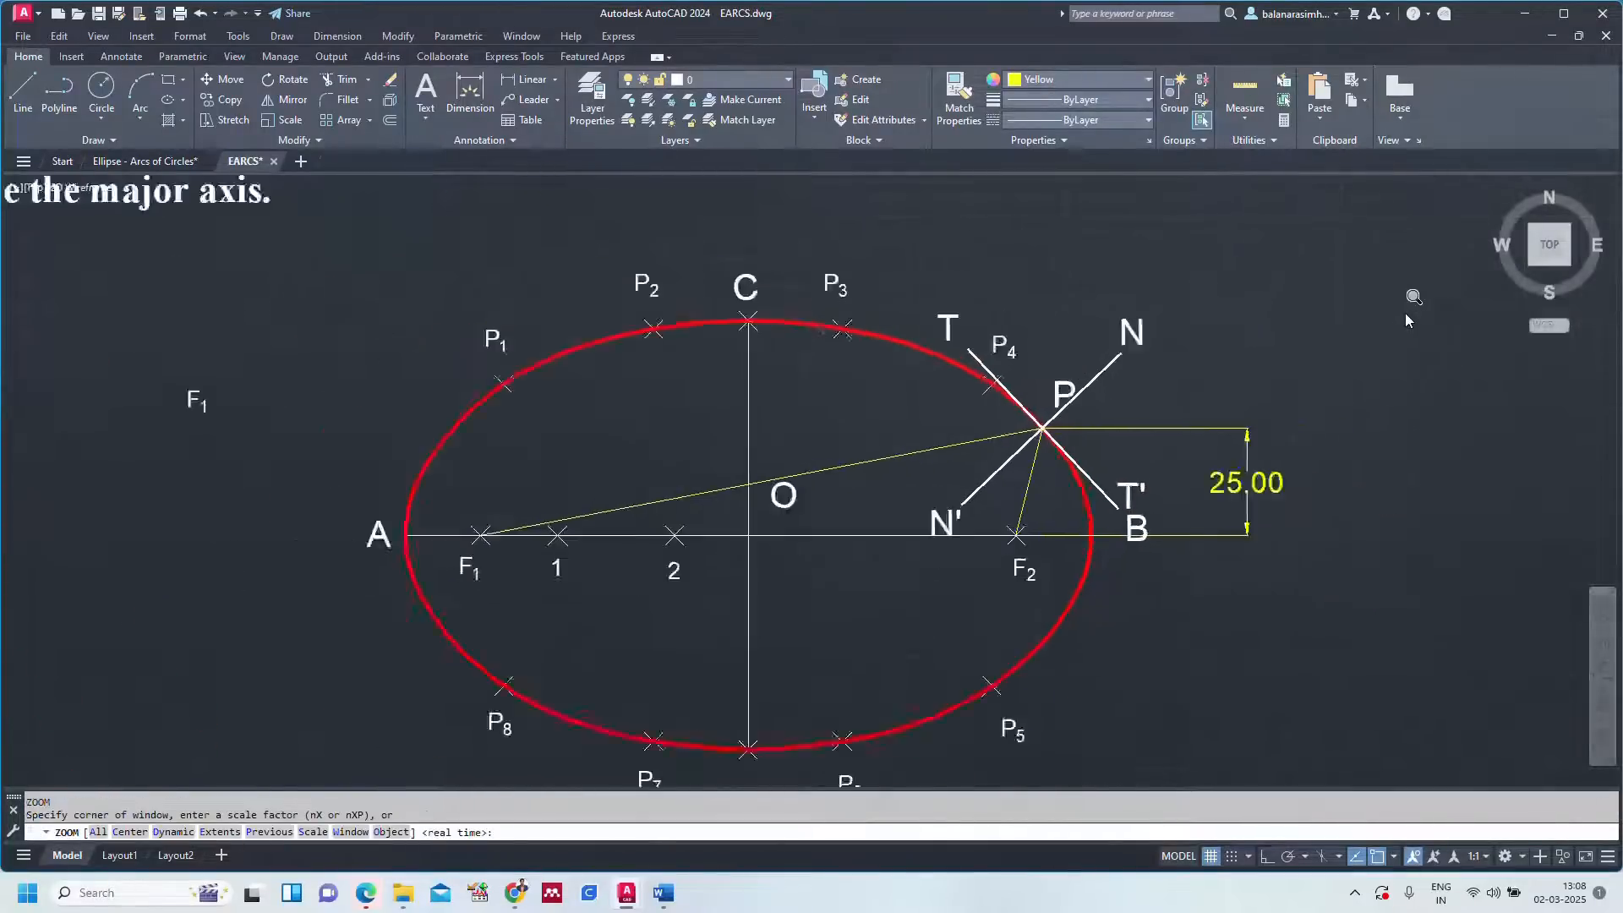
pyautogui.click(1018, 382)
pyautogui.click(1090, 80)
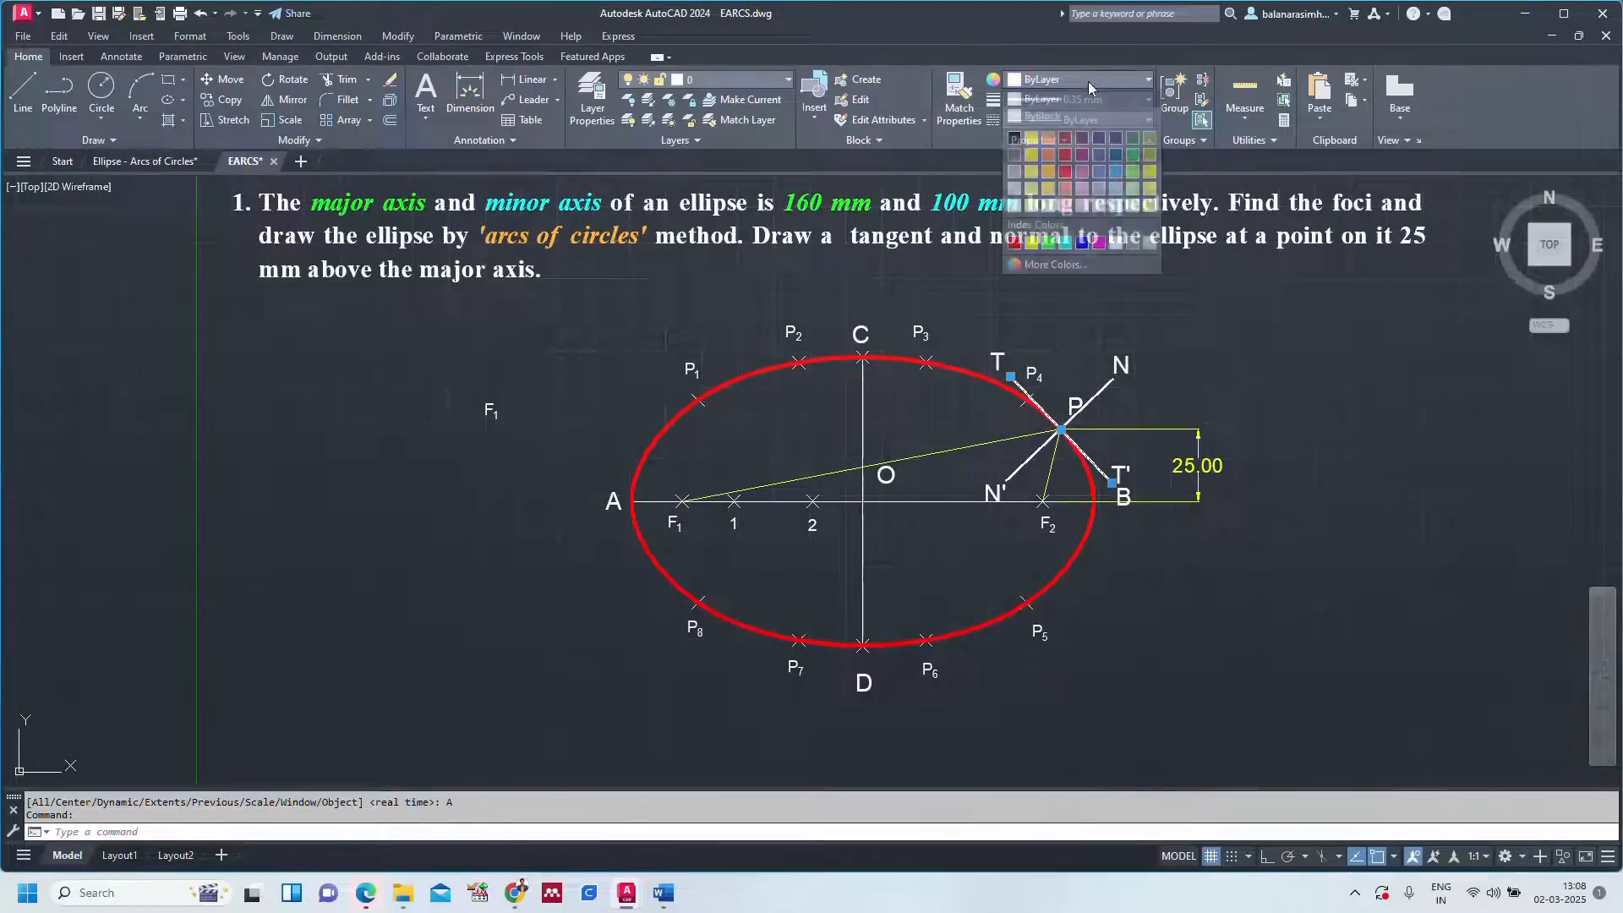
pyautogui.click(1082, 243)
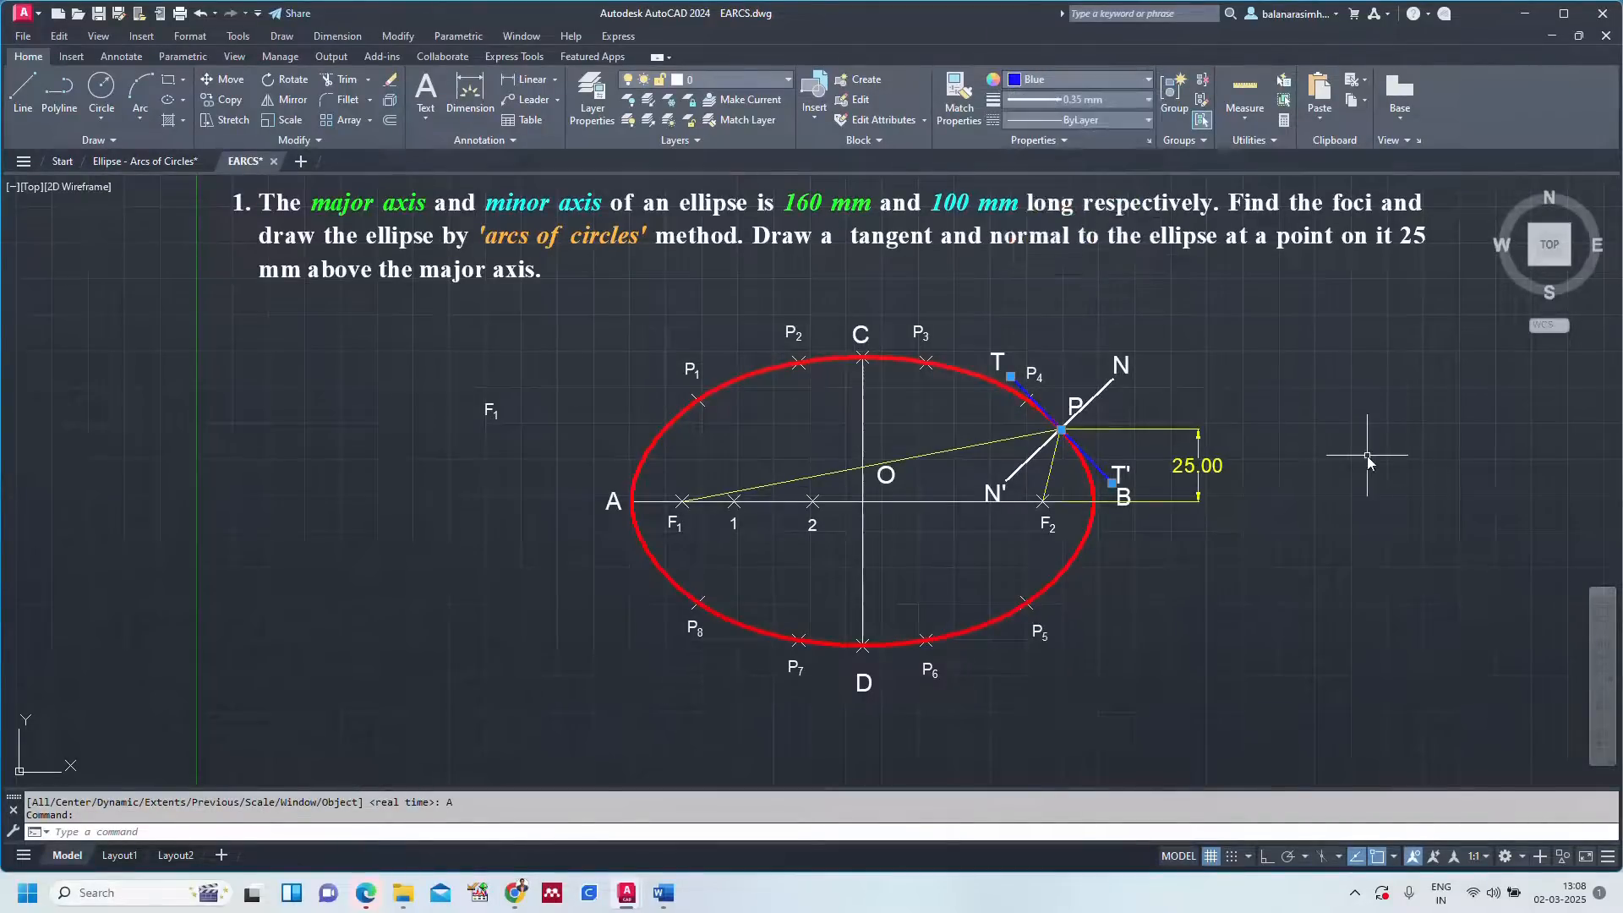
pyautogui.press('Escape')
# Add a horizontal linear dimension of major axis AB from A to B, placed below the ellipse under D.
pyautogui.write('z')
pyautogui.press('Return')
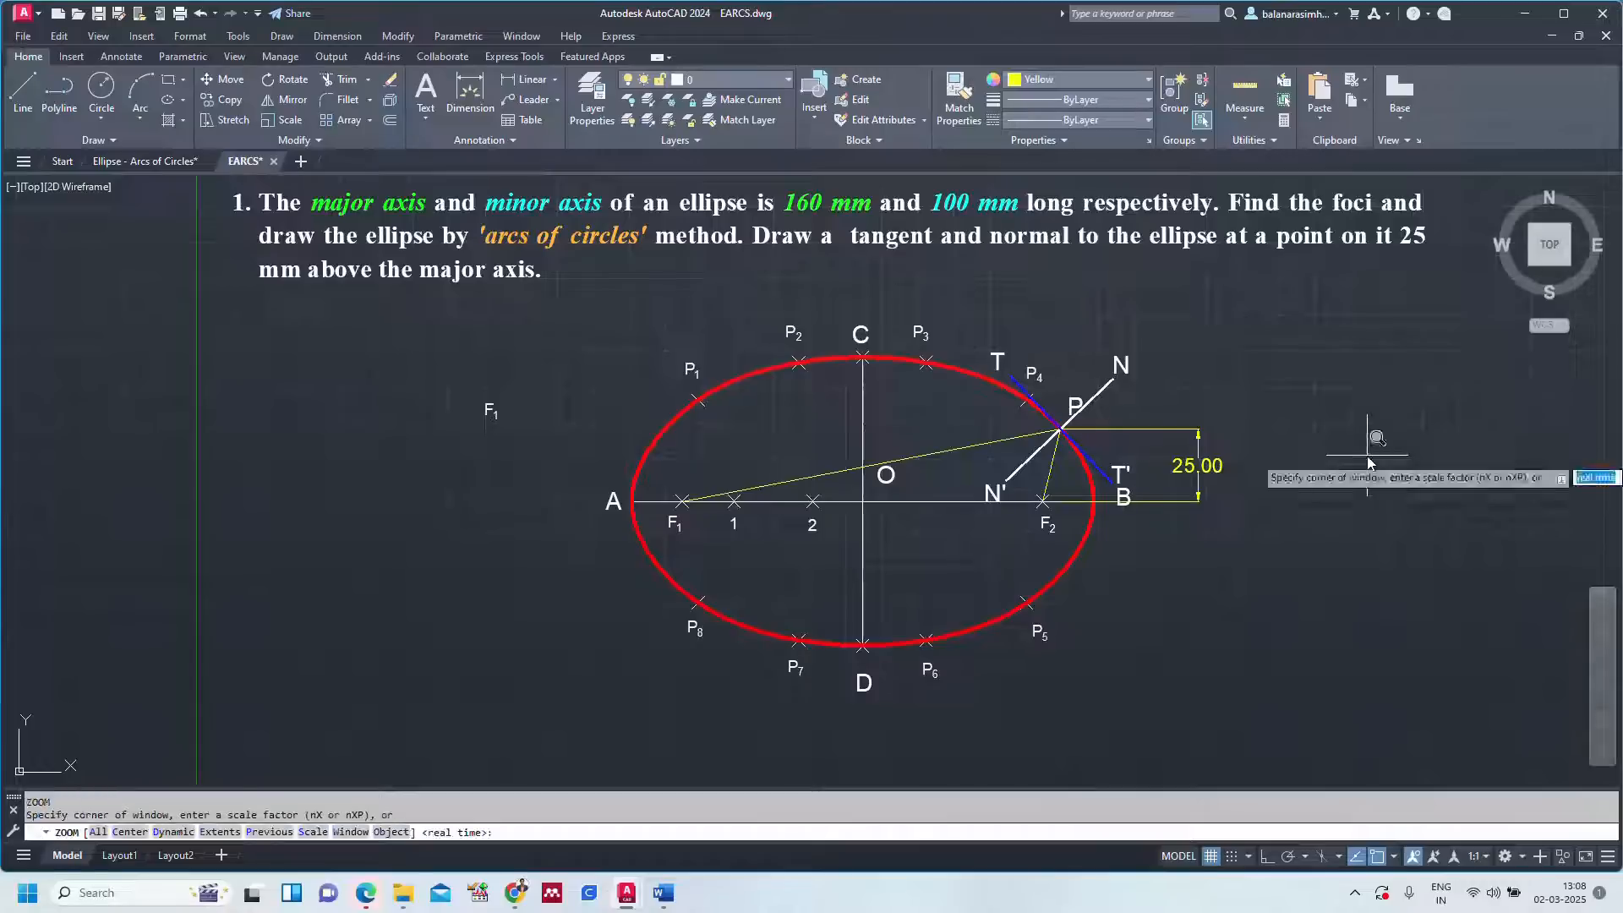
pyautogui.write('a')
pyautogui.press('Return')
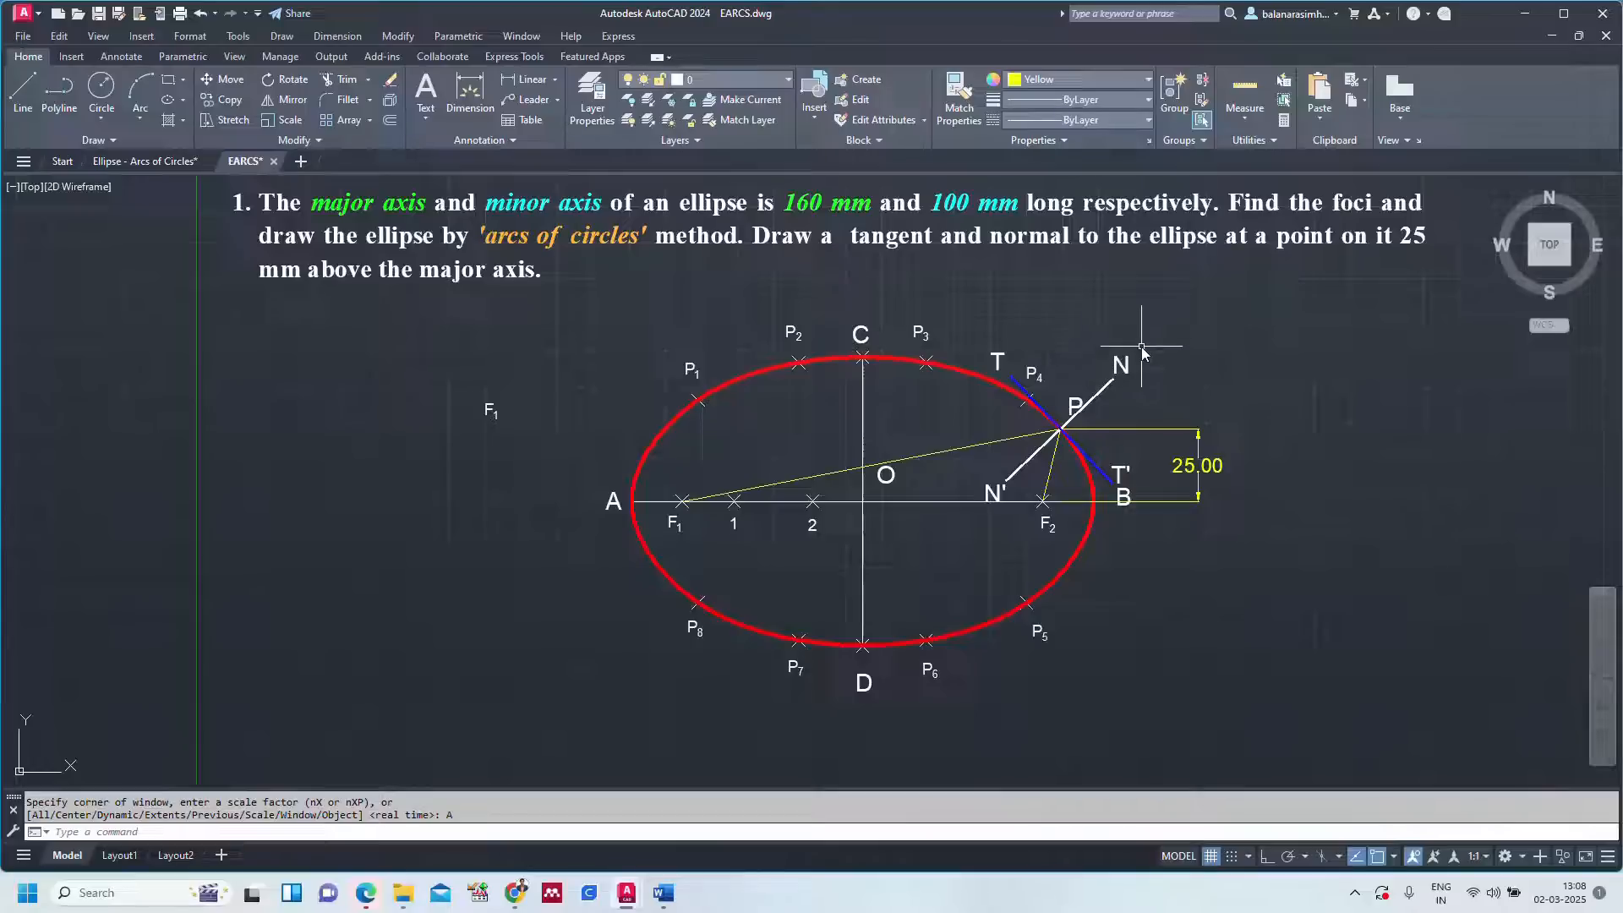
pyautogui.write('LI')
pyautogui.press('Return')
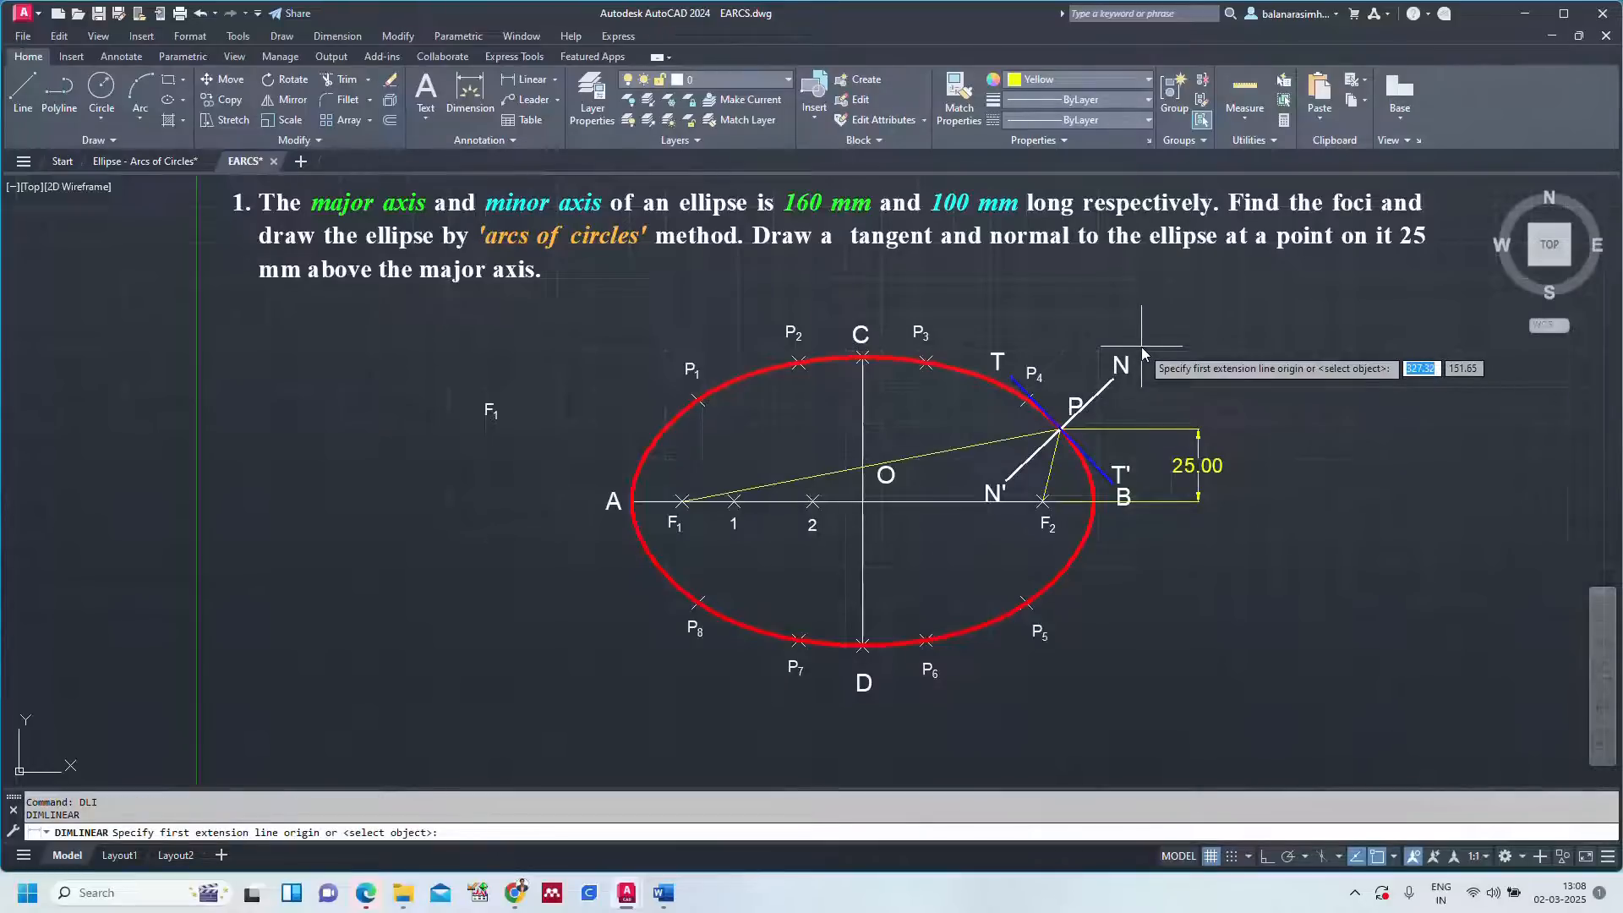
pyautogui.click(682, 501)
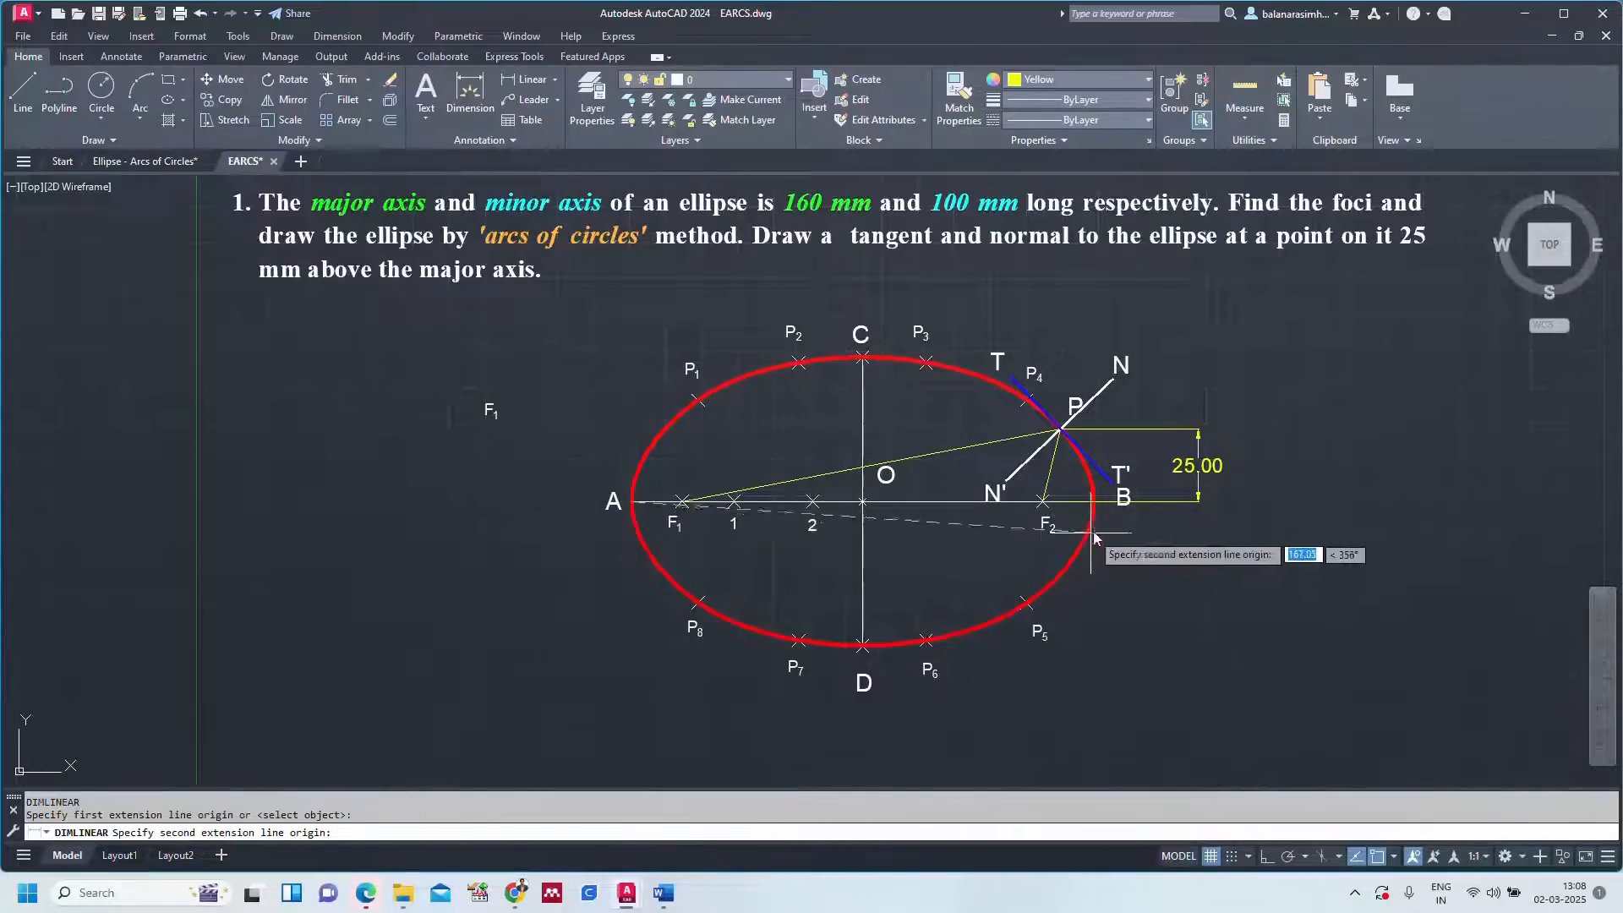
pyautogui.click(1093, 501)
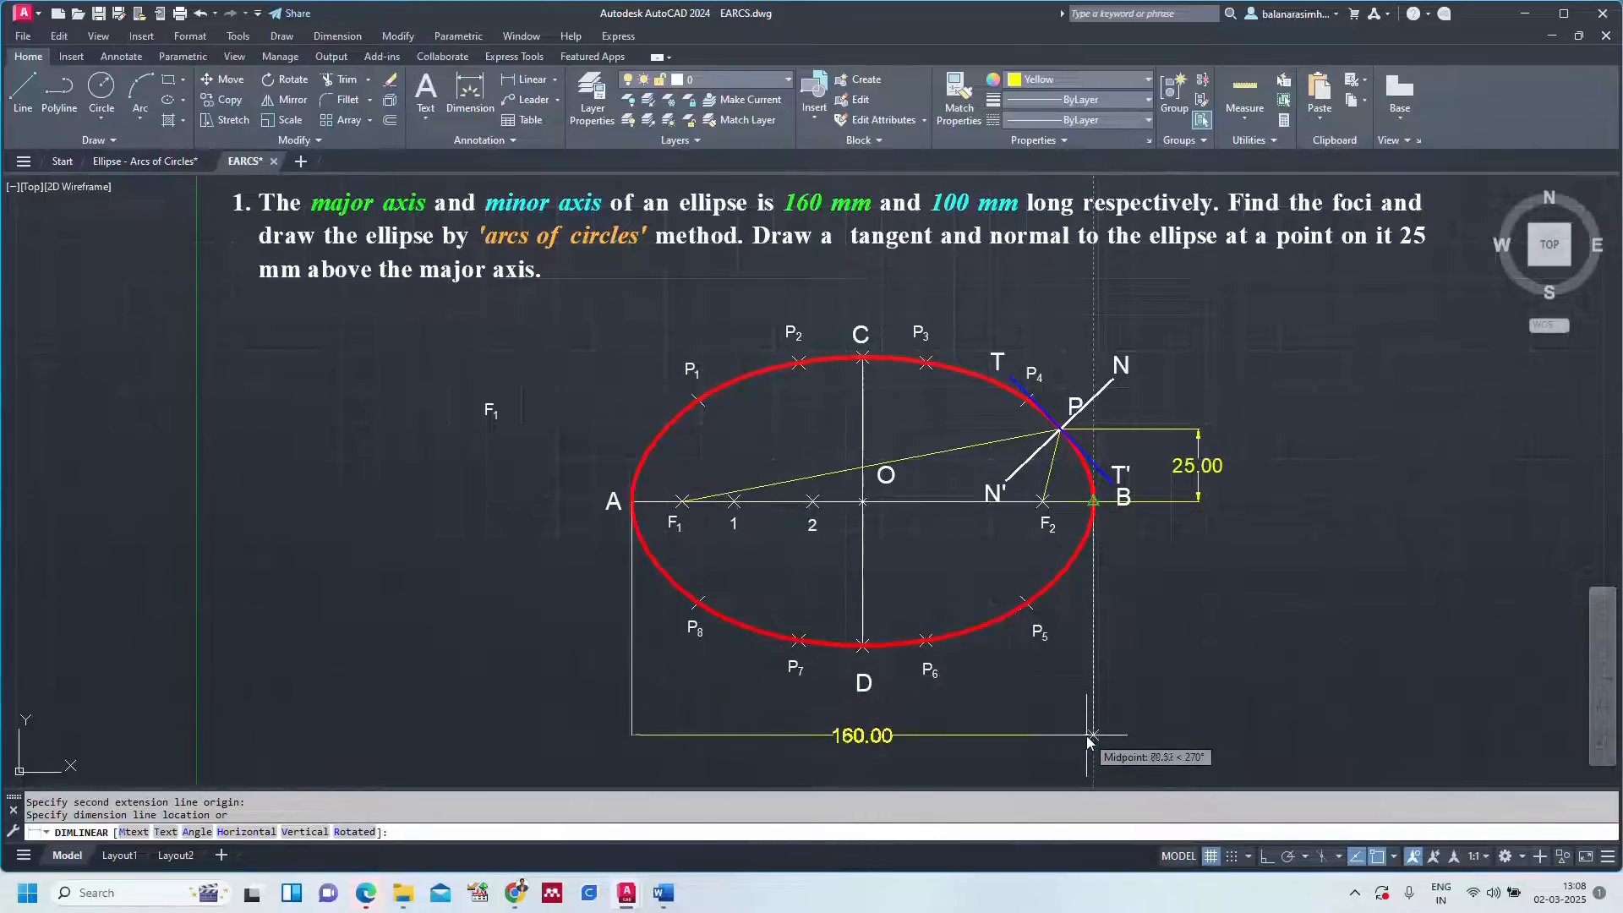
pyautogui.click(1087, 735)
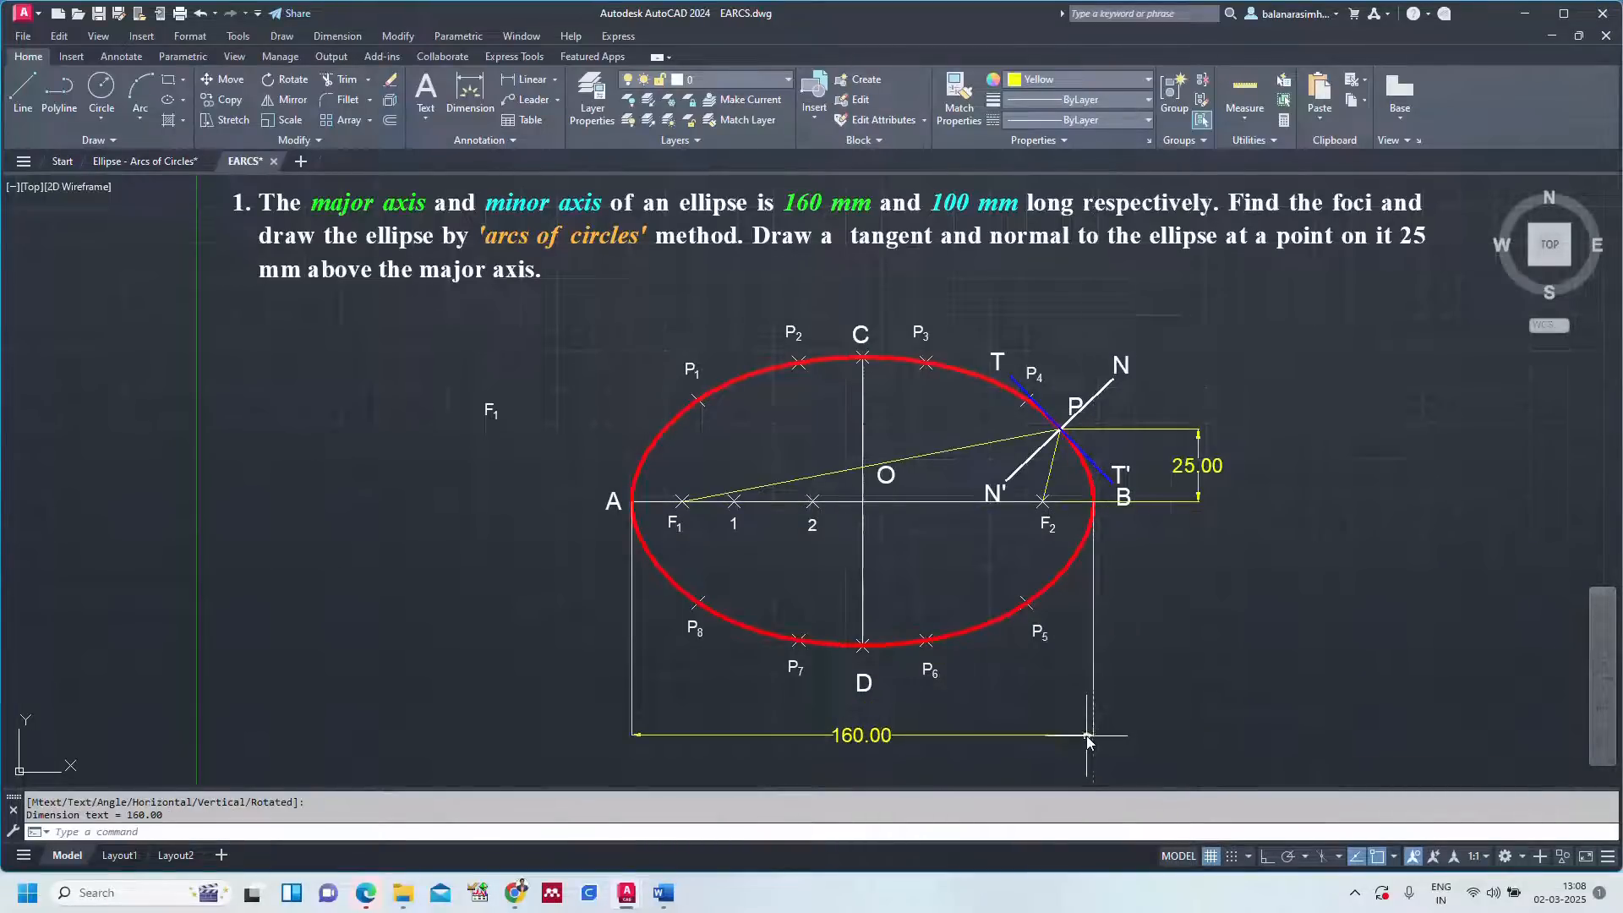
# Add a vertical linear dimension of minor axis CD from C to D, placed outside the ellipse beyond A.
pyautogui.press('Return')
pyautogui.click(862, 358)
pyautogui.click(862, 645)
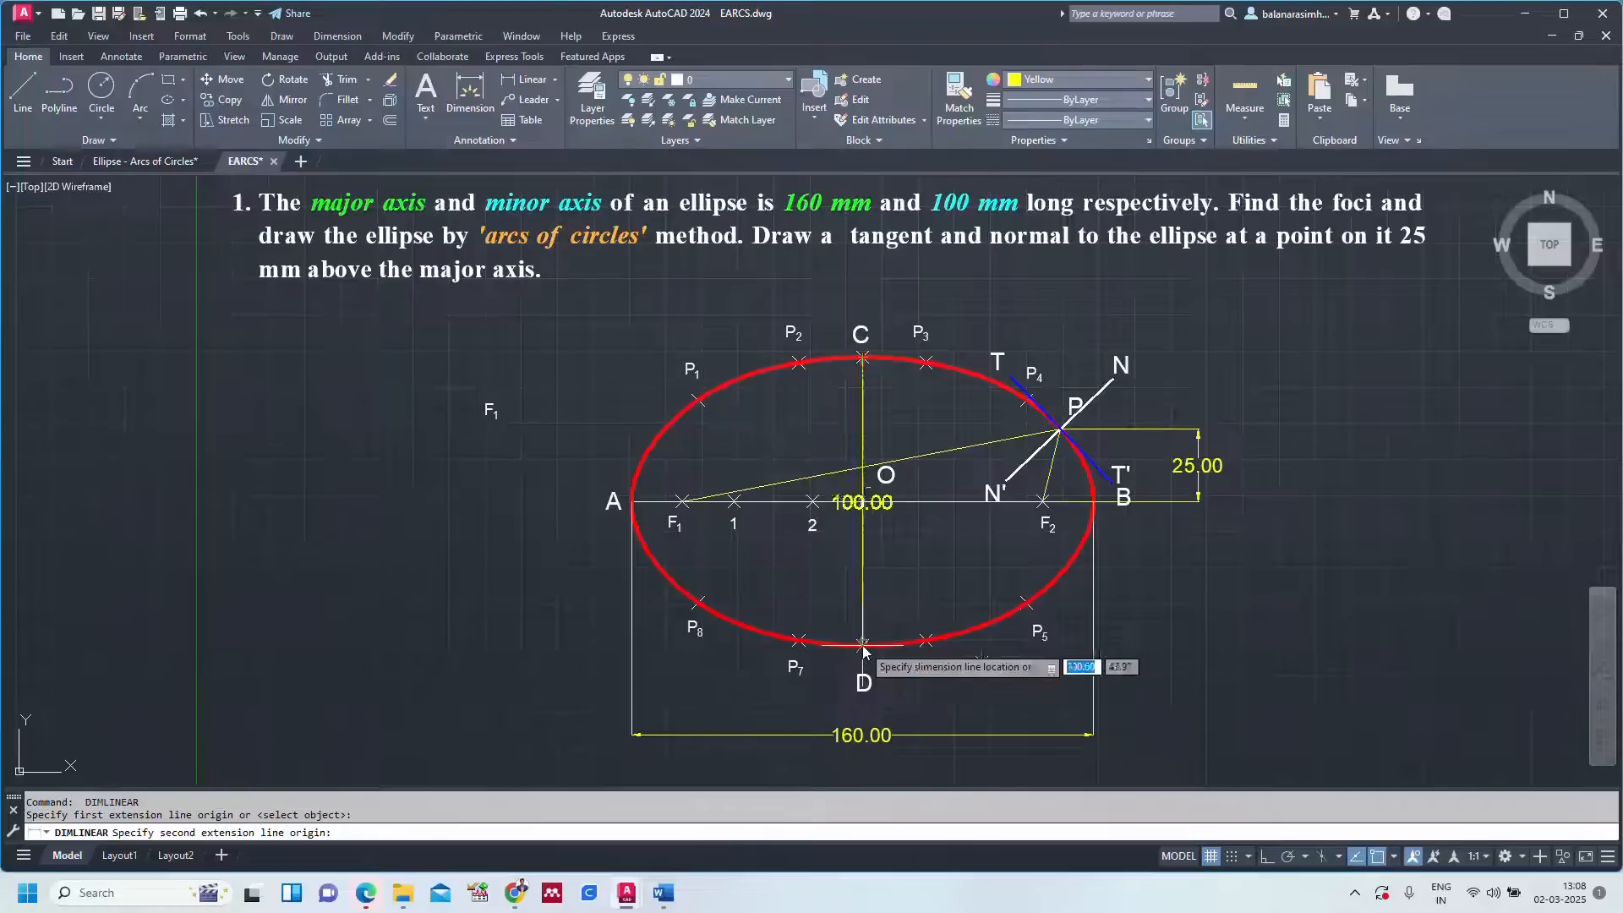
pyautogui.click(550, 643)
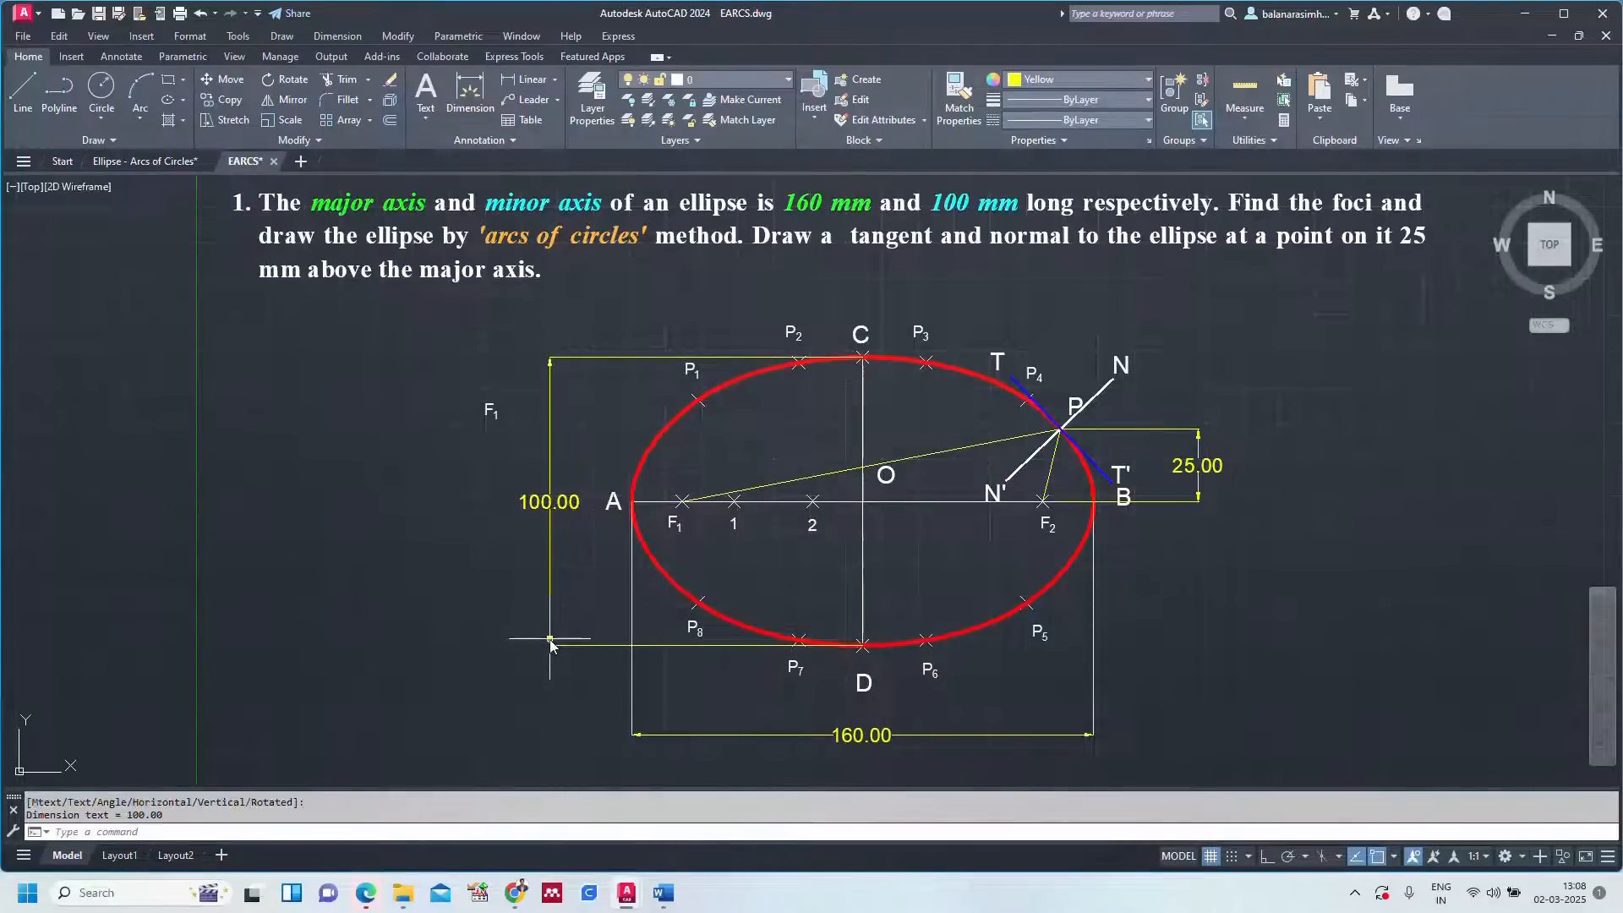
pyautogui.press('Escape')
# Change the color of the major and minor axis dimensions to white.
pyautogui.click(549, 641)
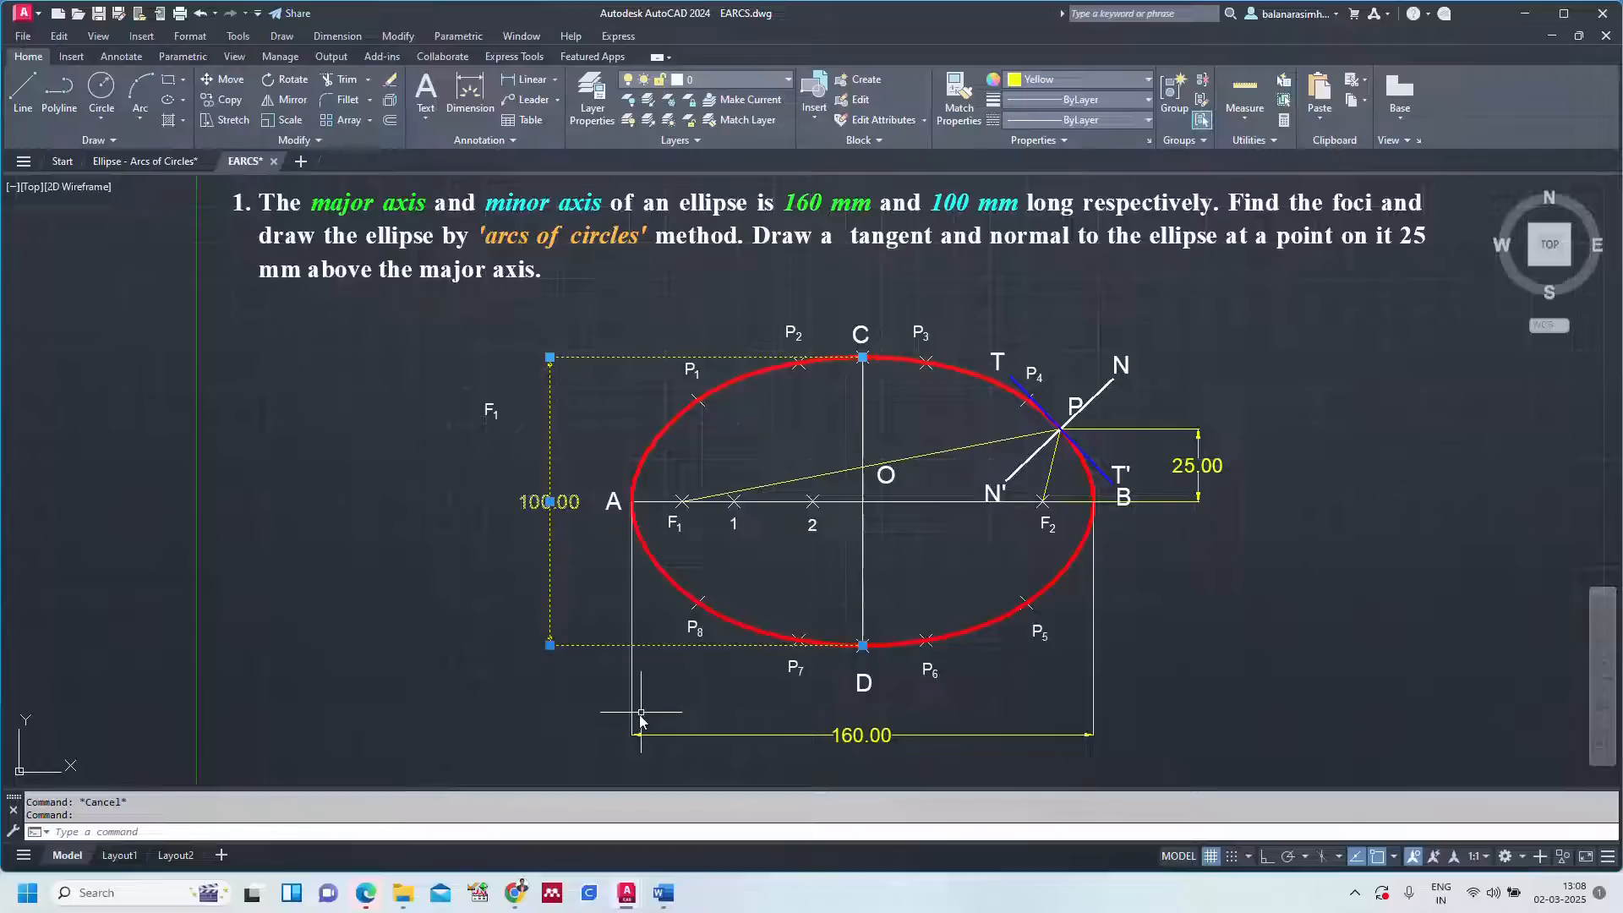
pyautogui.click(1069, 80)
pyautogui.press('Escape')
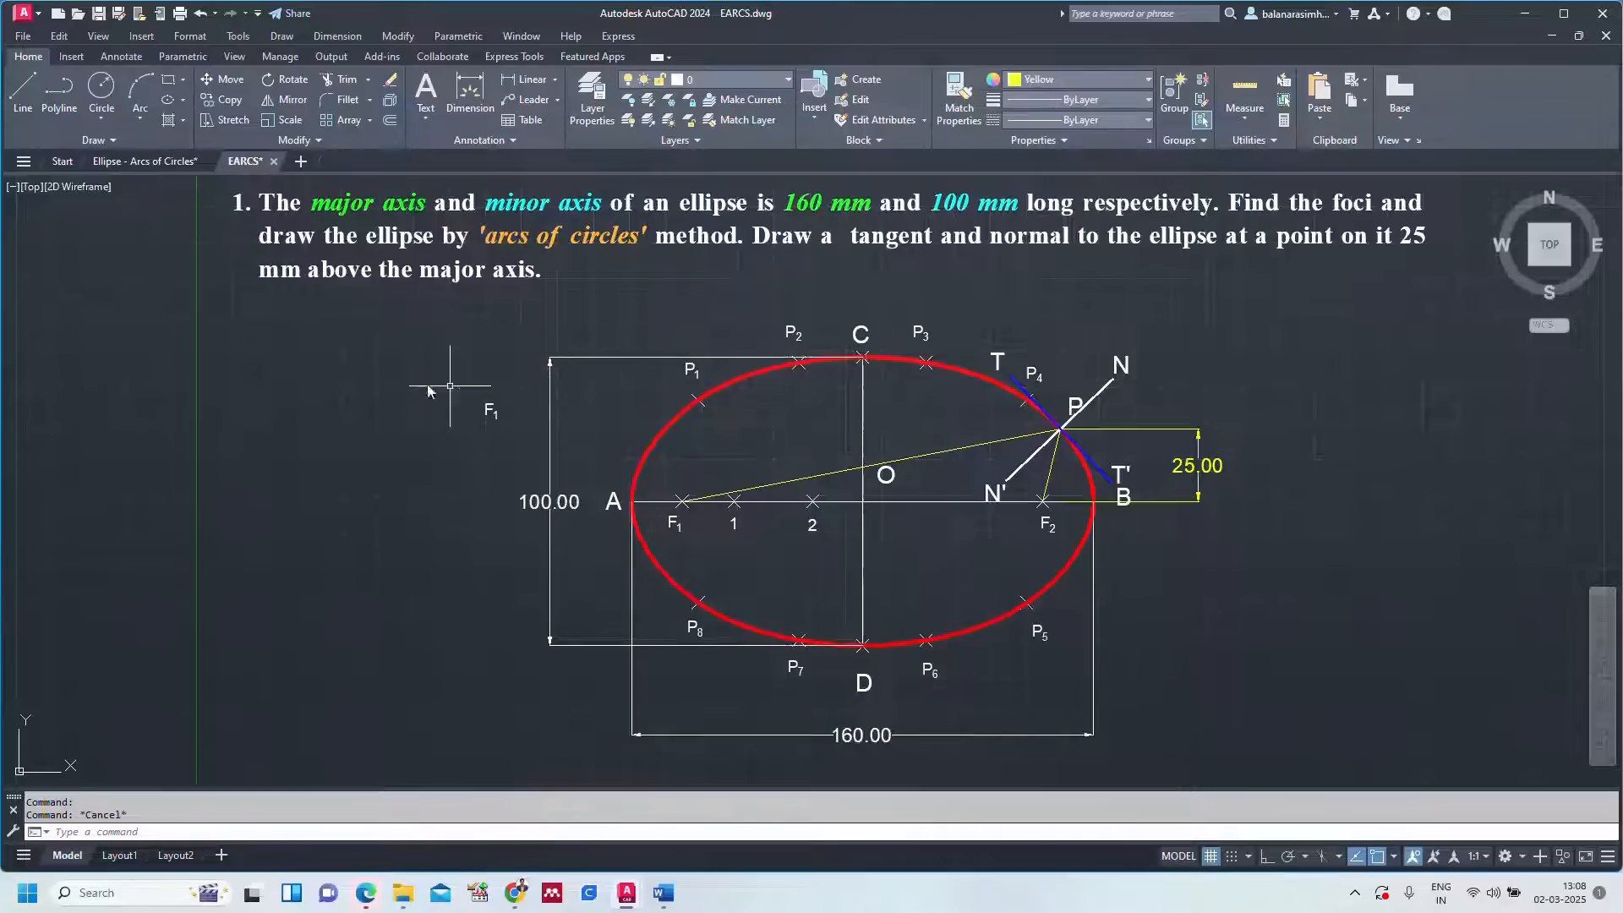
# Erase the stray F1 label outside the ellipse and fit the whole drawing in view.
pyautogui.write('z')
pyautogui.press('Return')
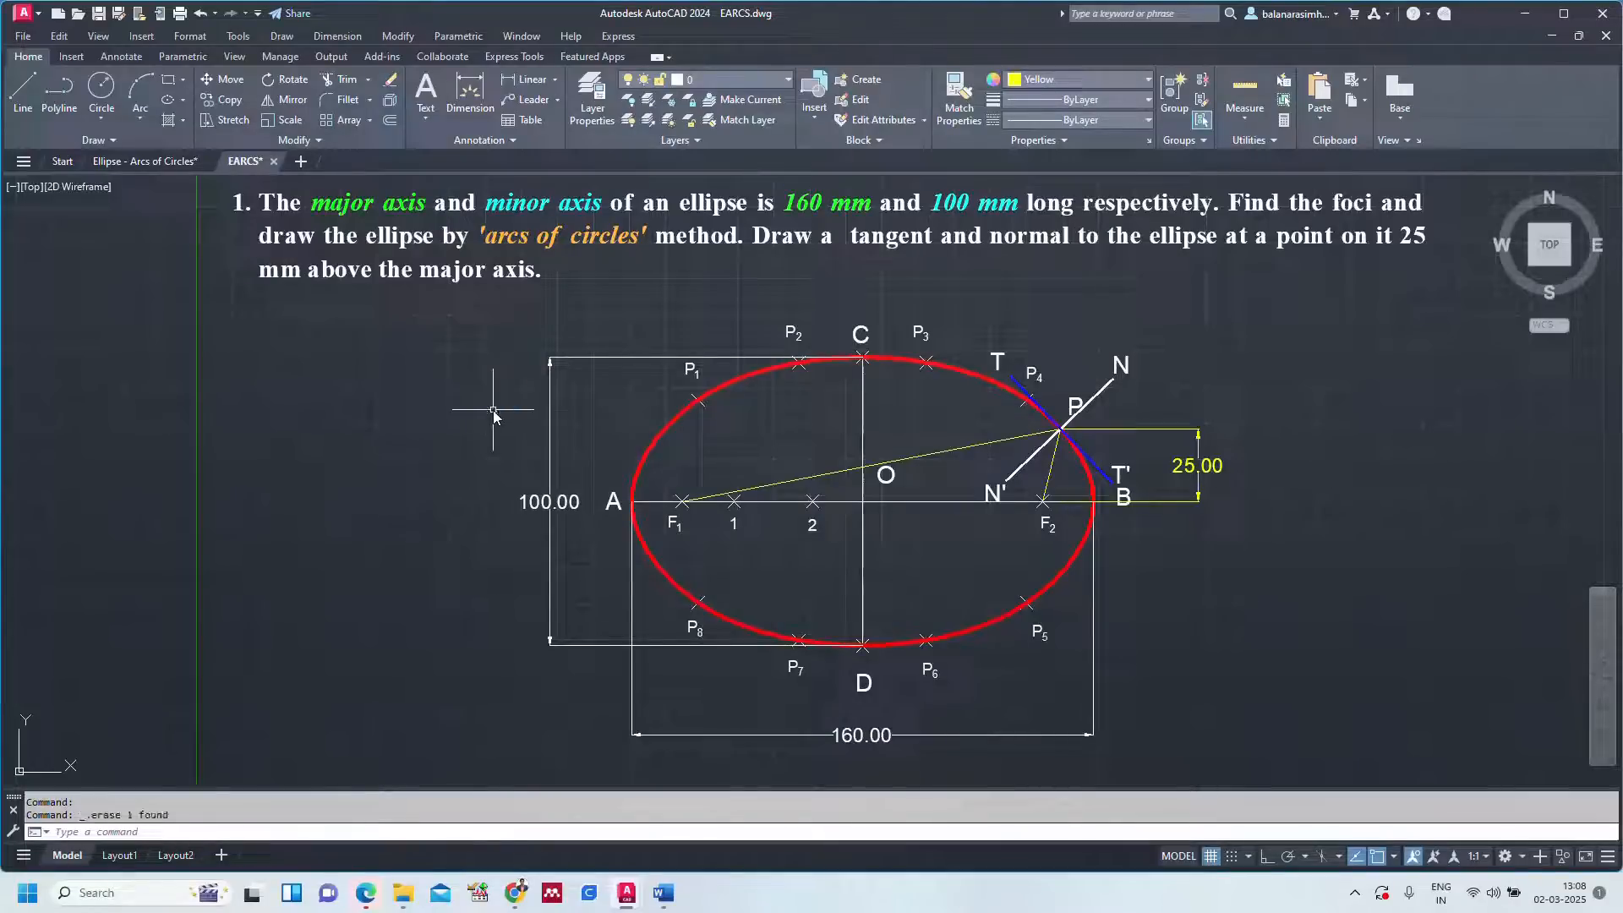
pyautogui.write('A')
pyautogui.press('Return')
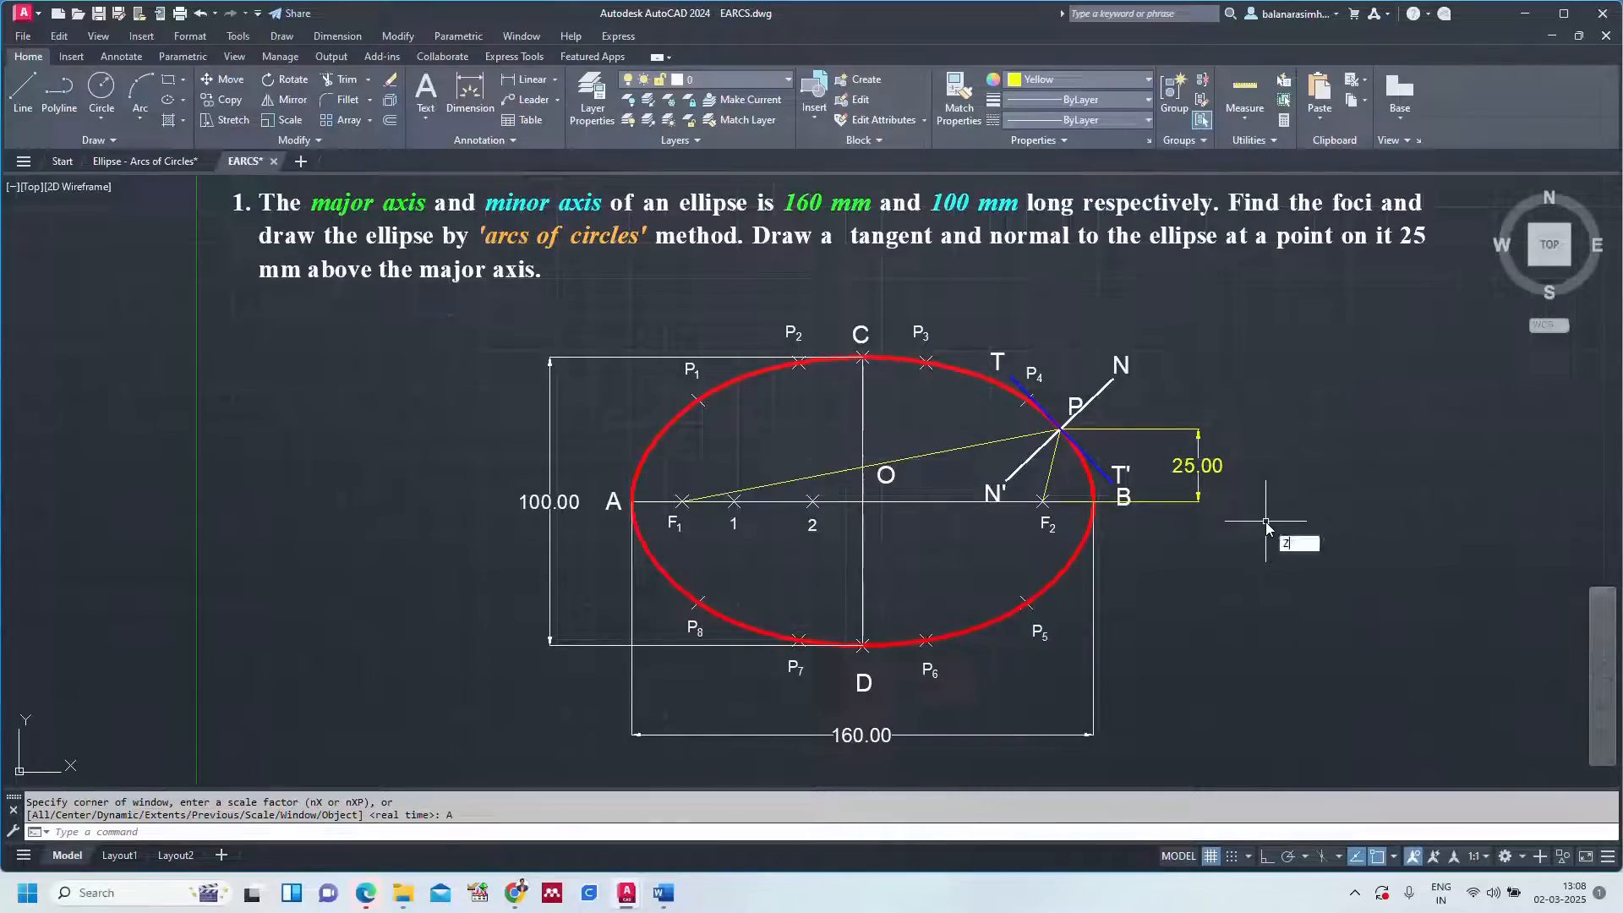
pyautogui.press('Return')
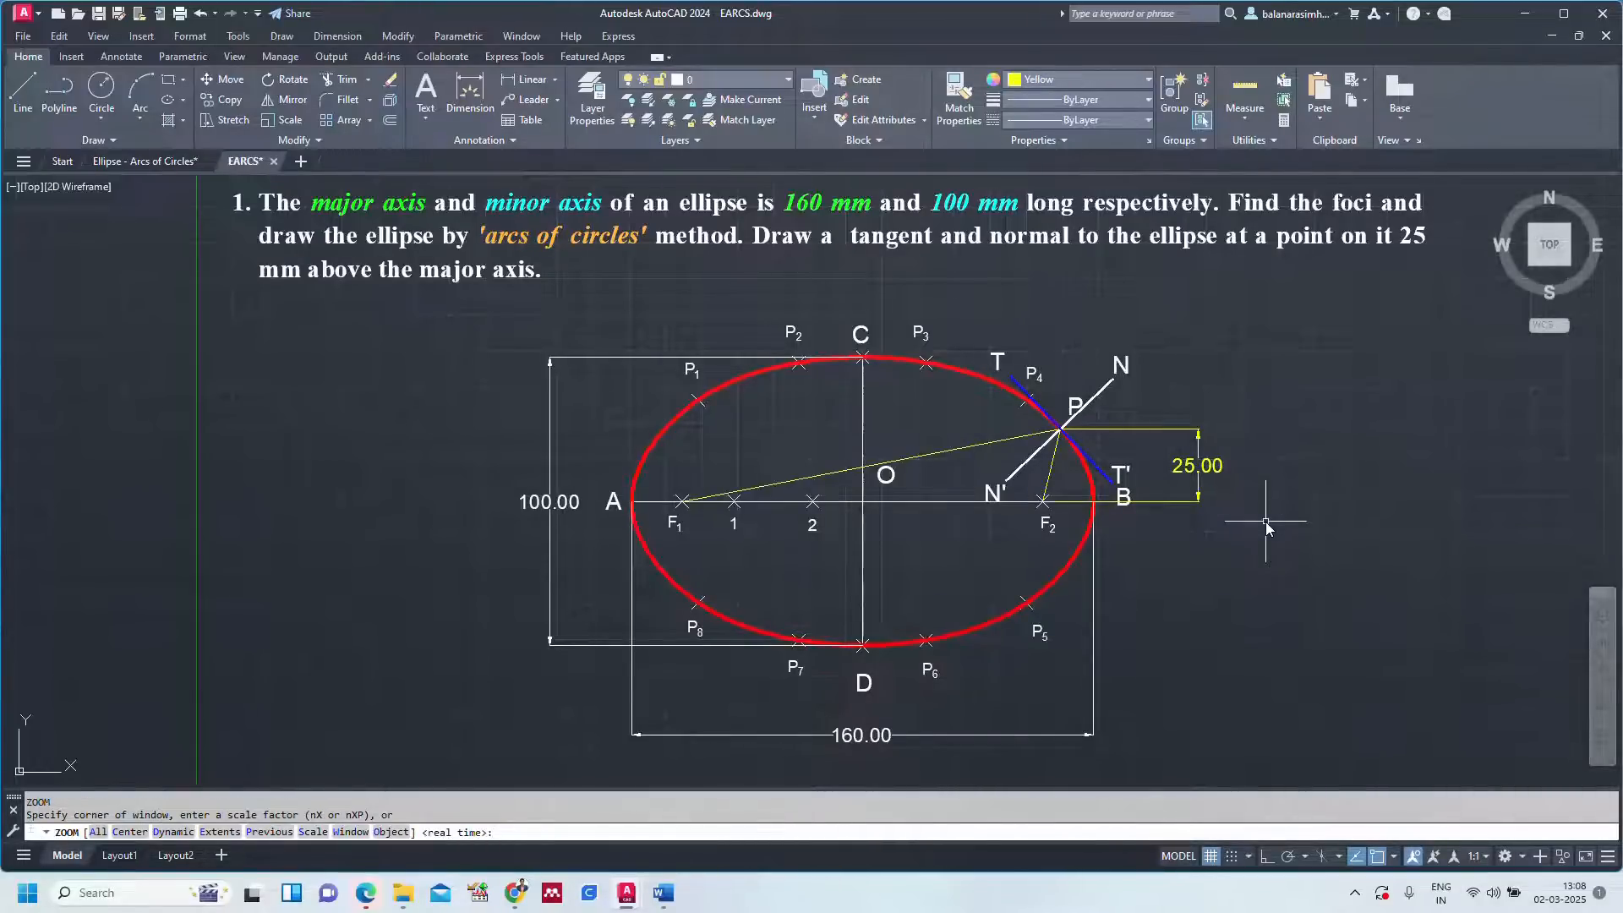